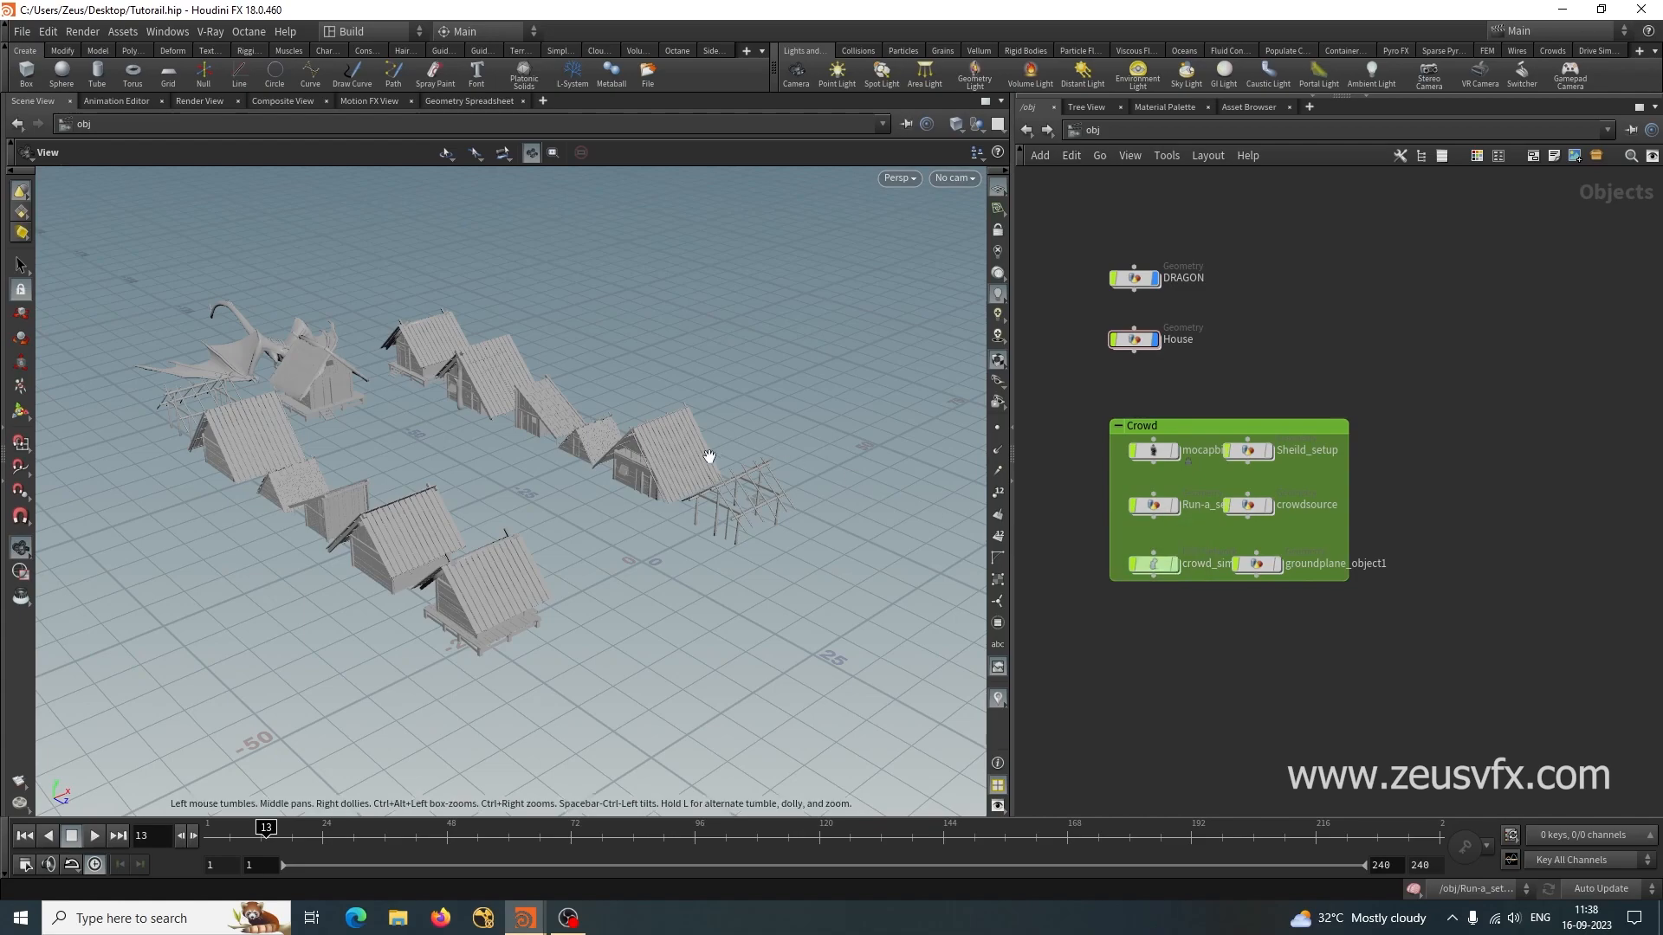
Go to frame 49 and examine the dragon crashing through the village houses up close.
left_click_drag(620, 489, 588, 535)
left_click(450, 833)
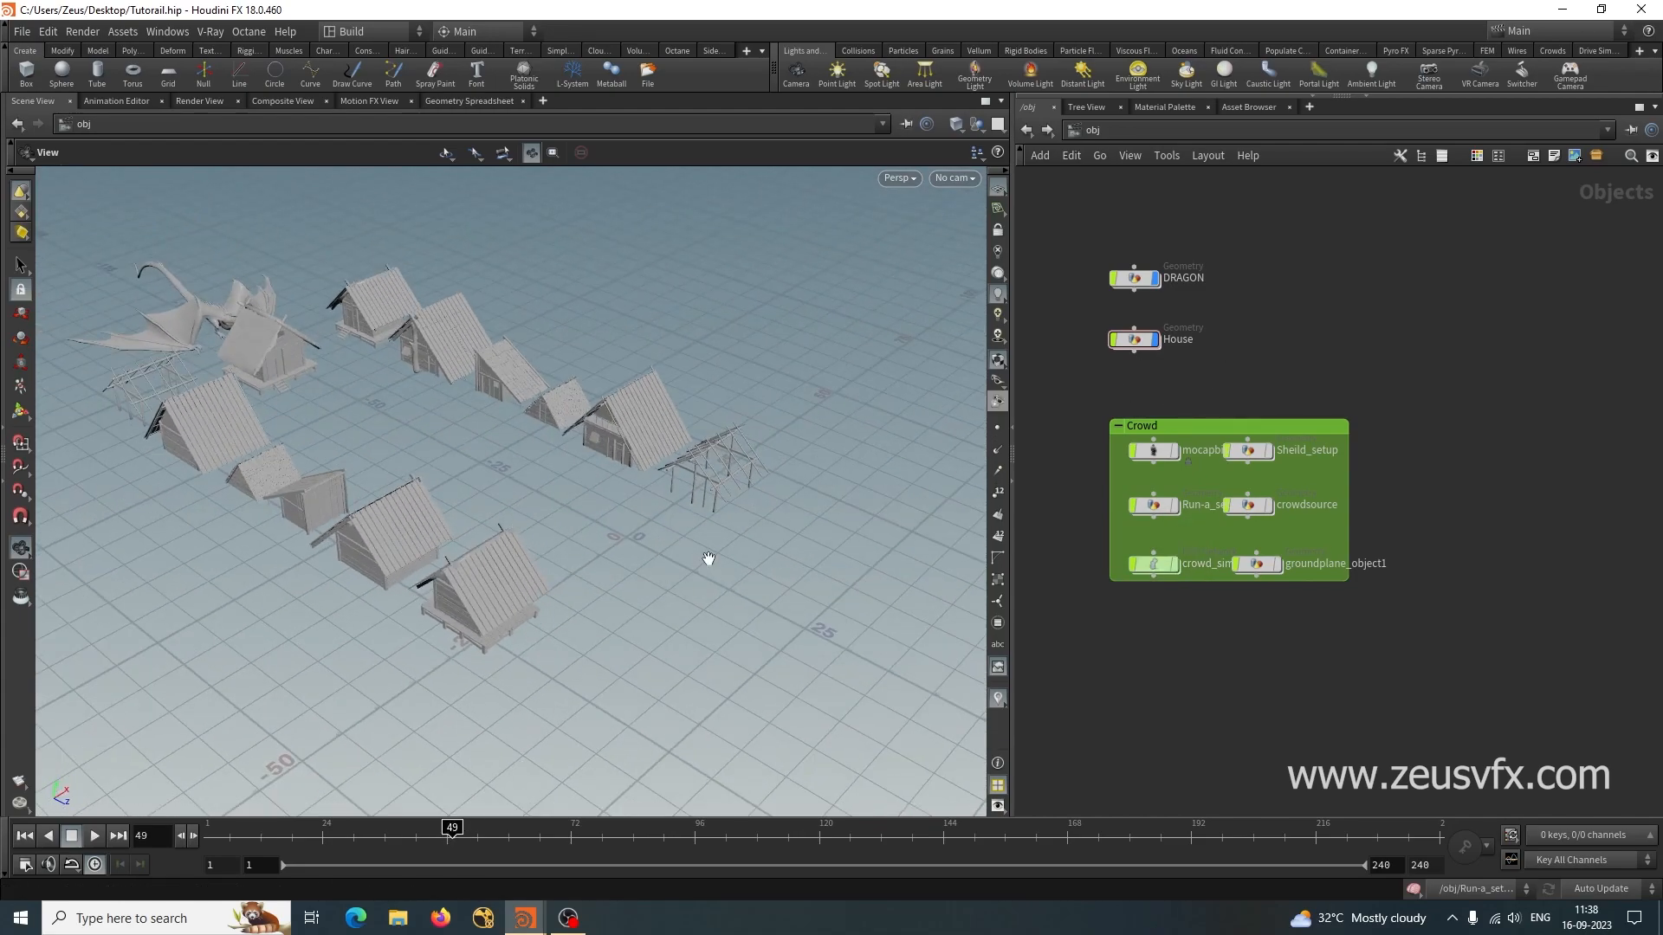
left_click_drag(705, 557, 537, 485)
scroll(646, 468, "up", 7)
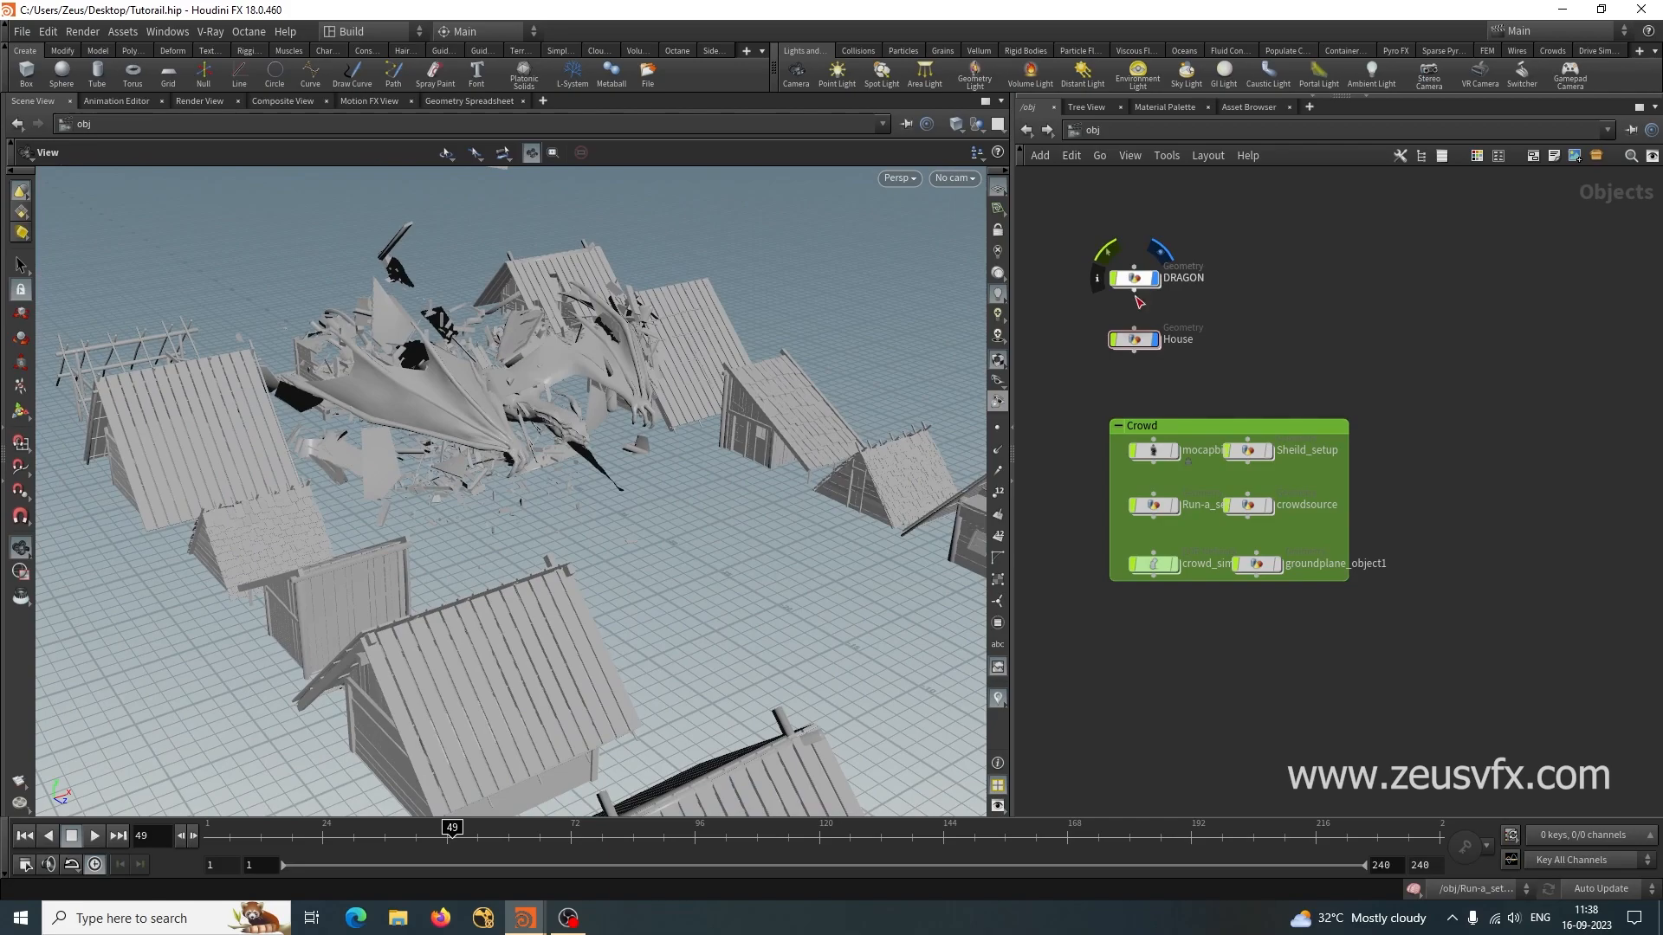
Open the House geometry network, display the Smoke null's debris points and go to frame 41.
double_click(1139, 339)
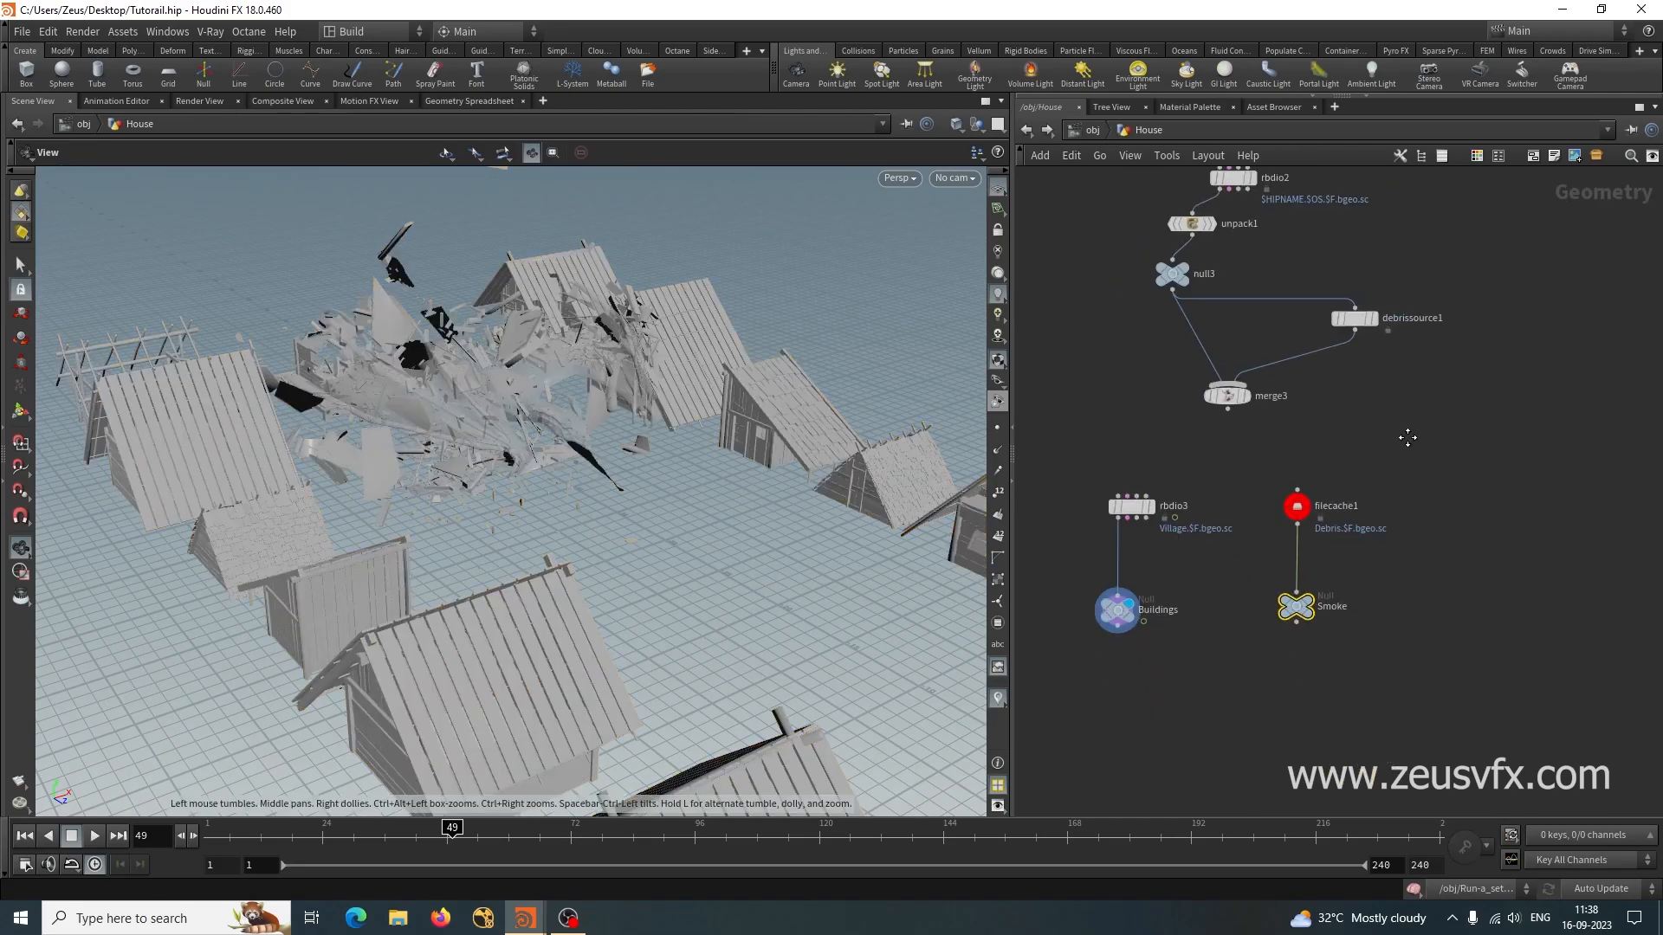
scroll(1256, 588, "up", 2)
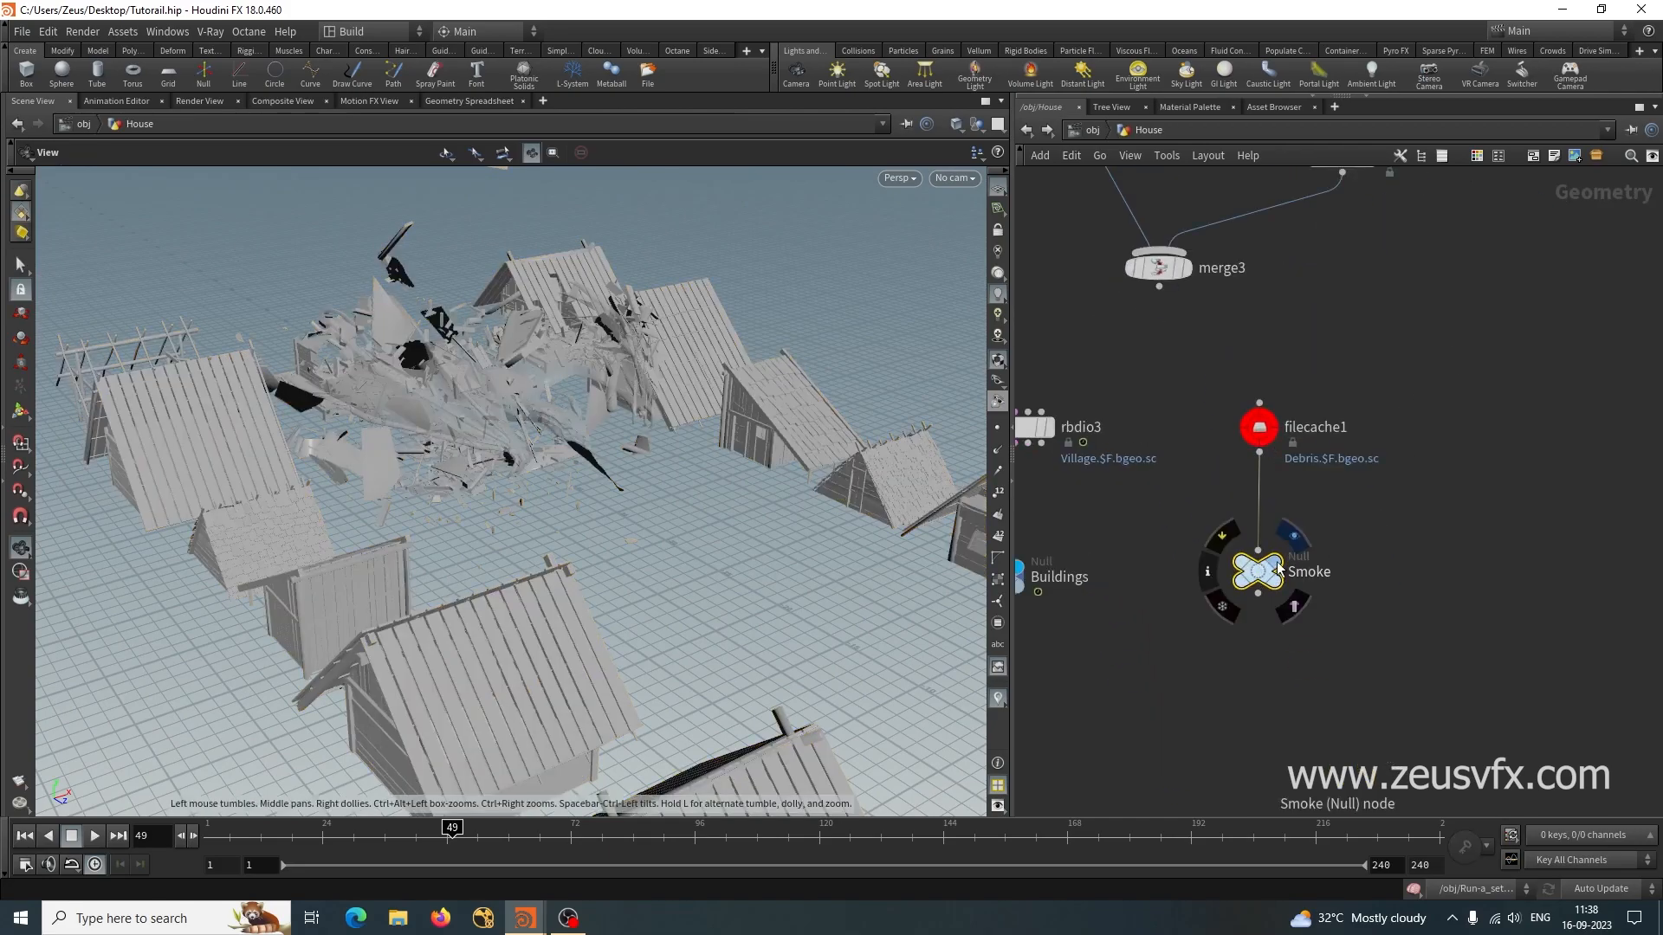
left_click(1277, 571)
left_click_drag(655, 485, 548, 452)
mouse_move(400, 837)
left_mouse_down()
mouse_move(298, 838)
mouse_move(667, 838)
mouse_move(410, 838)
left_mouse_up()
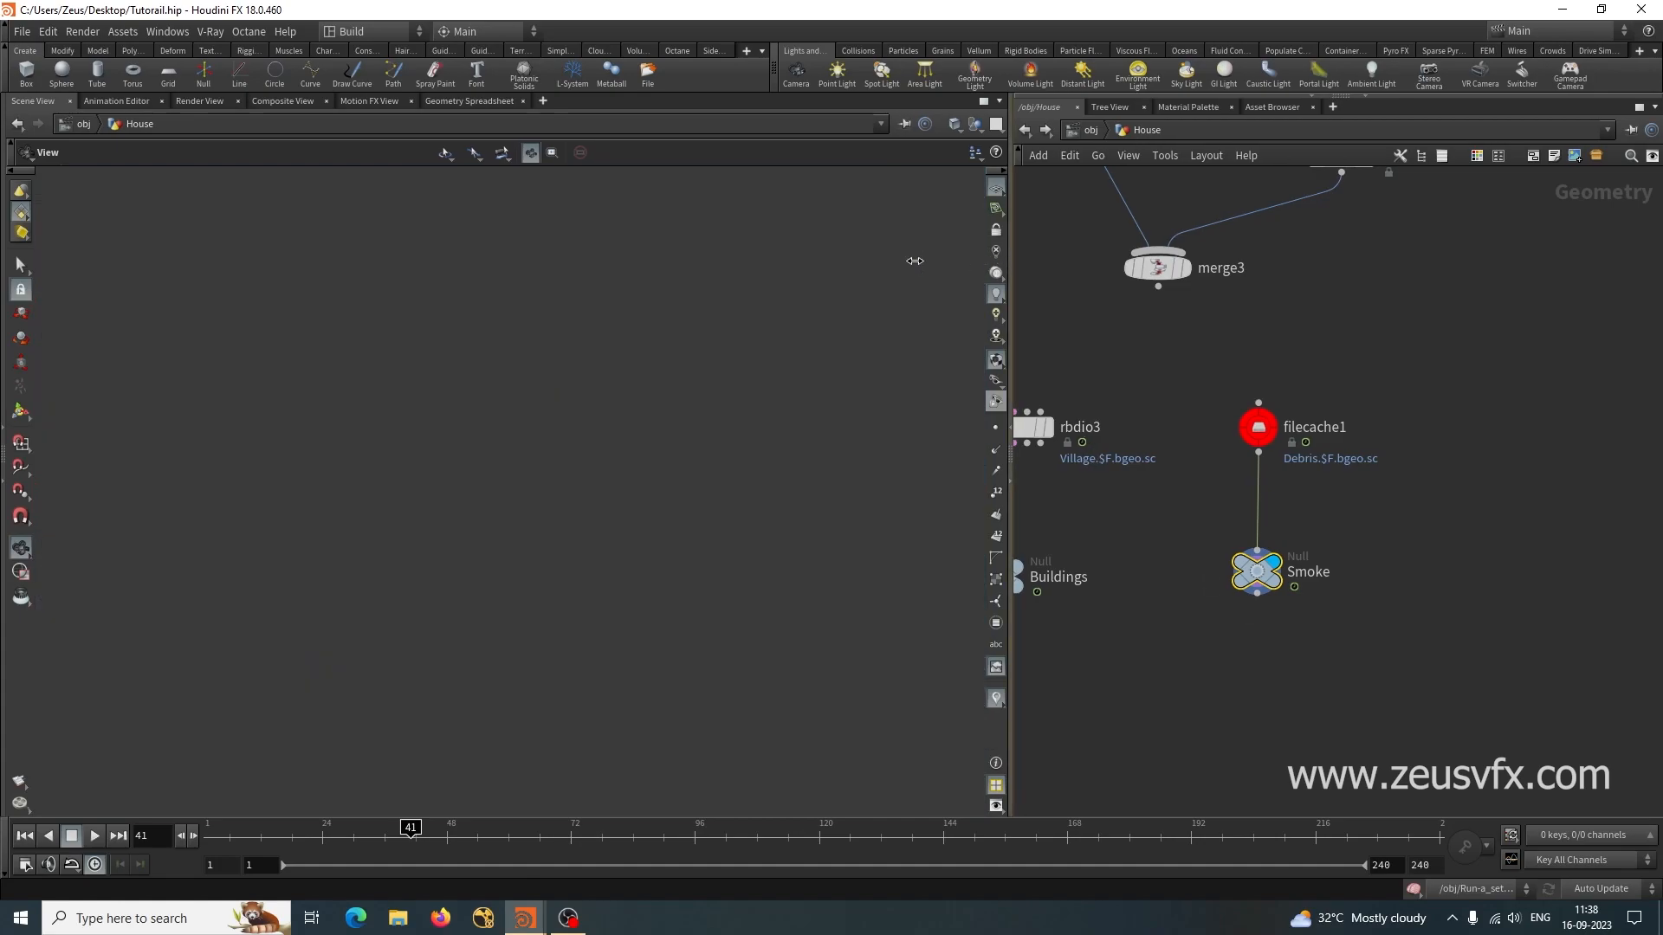
Give the network editor more width and inspect the debris points up close at frame 34.
left_click_drag(1013, 286, 901, 416)
middle_click_drag(1211, 715, 1236, 606)
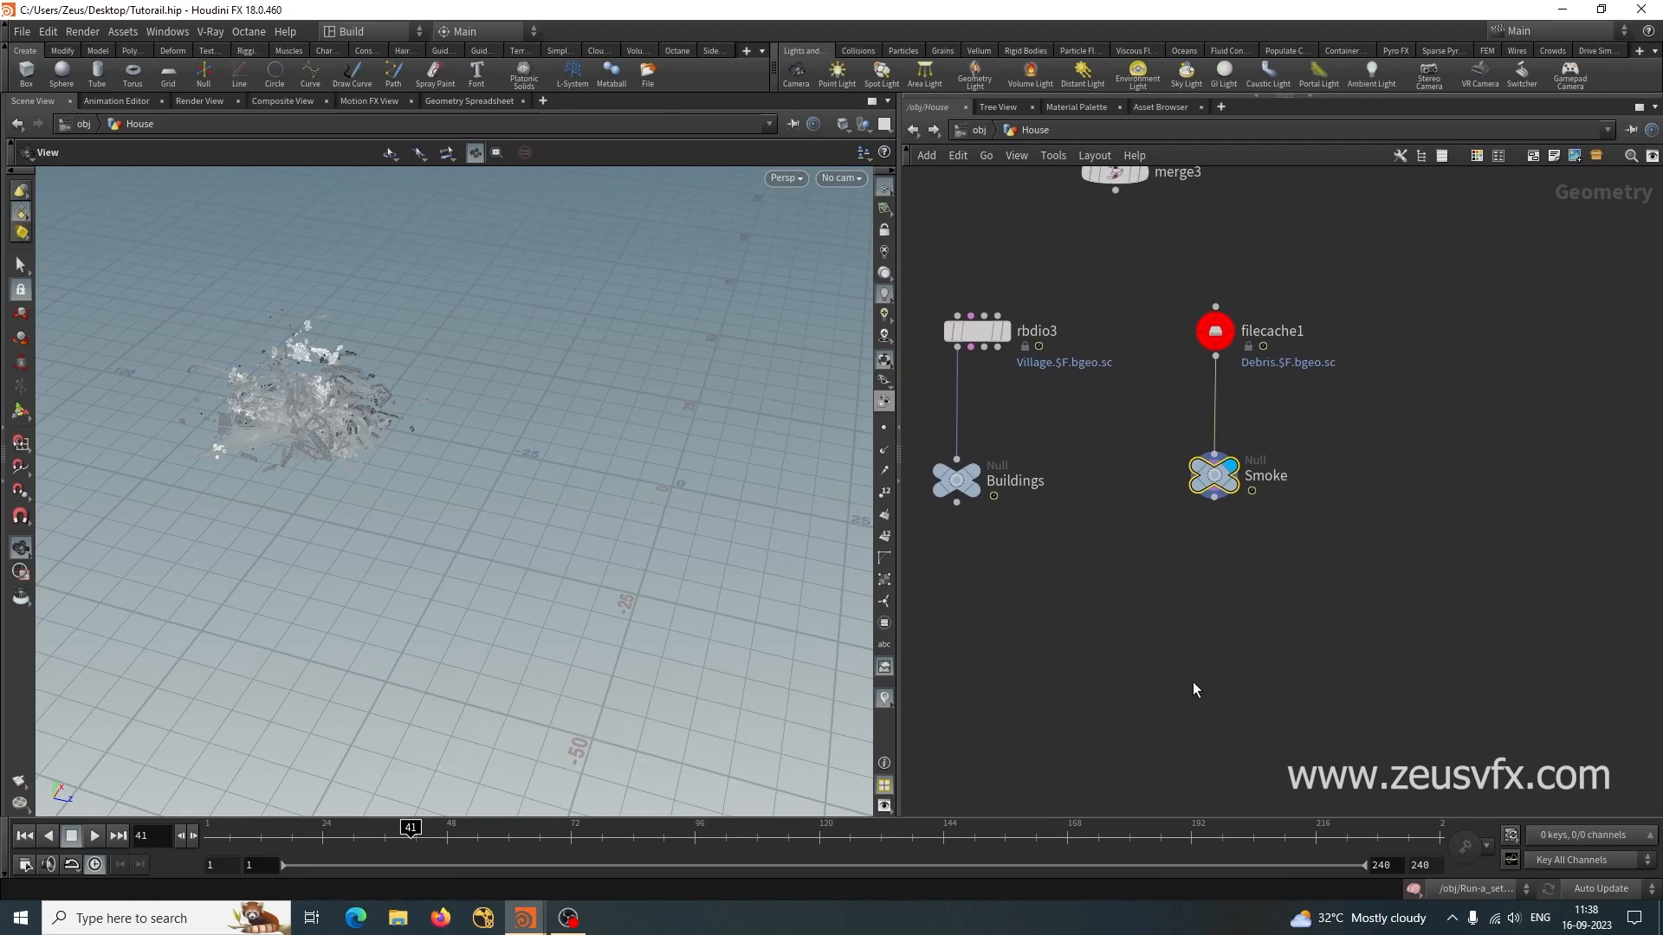
left_click_drag(357, 471, 340, 497)
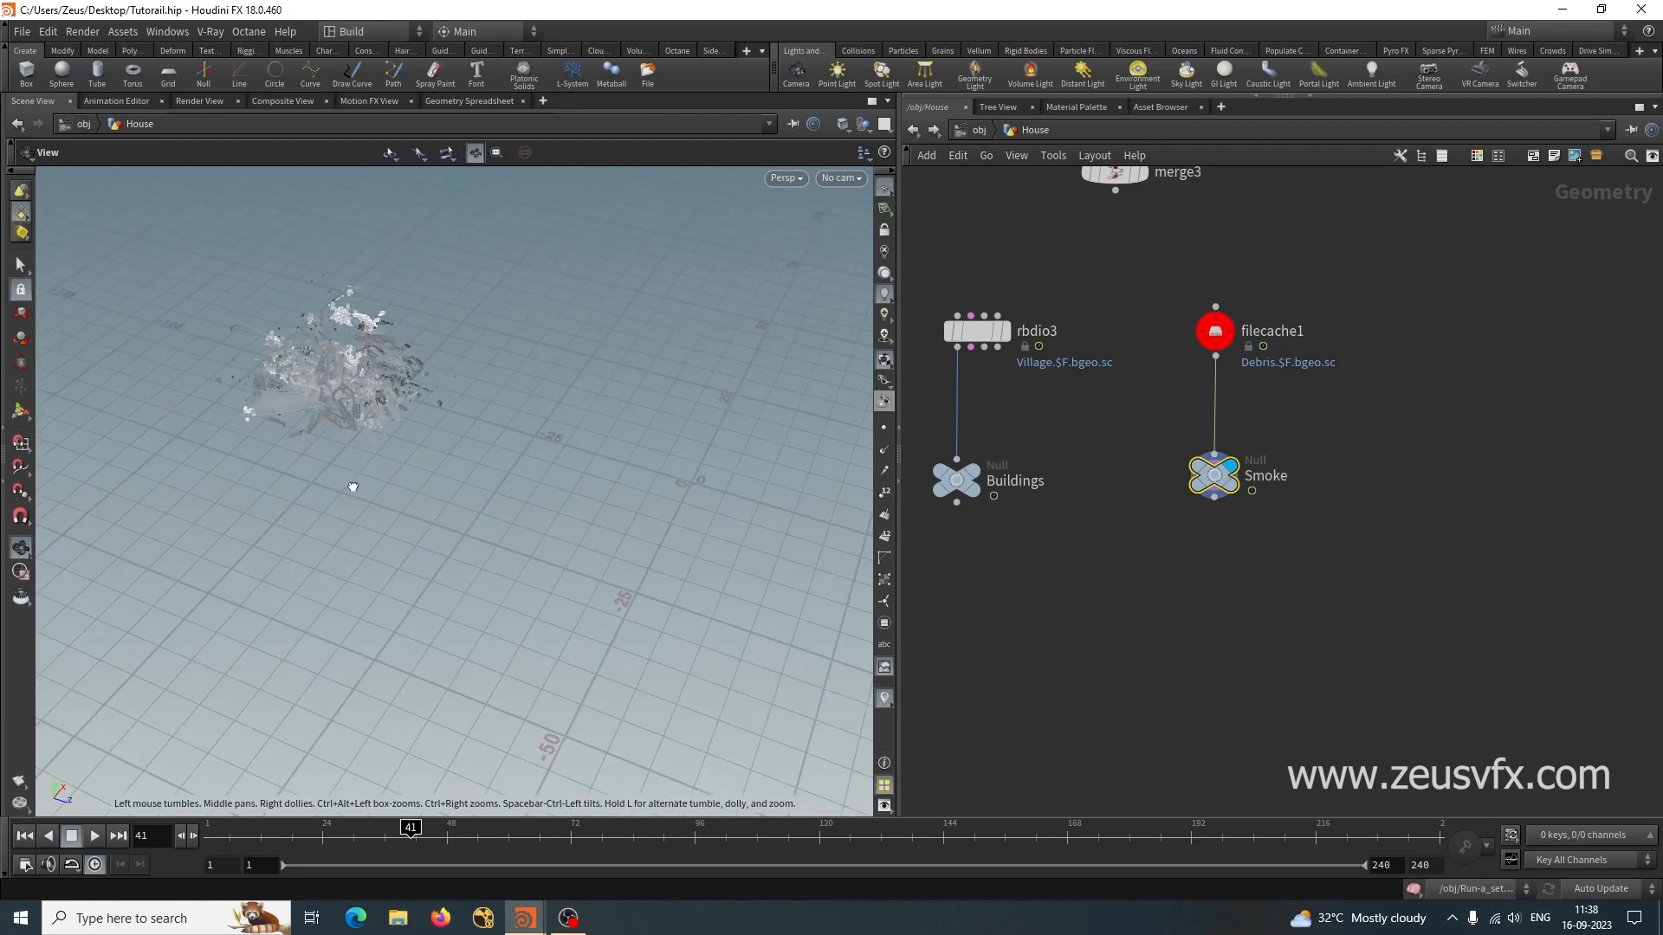
left_click(24, 838)
left_click_drag(211, 840, 375, 840)
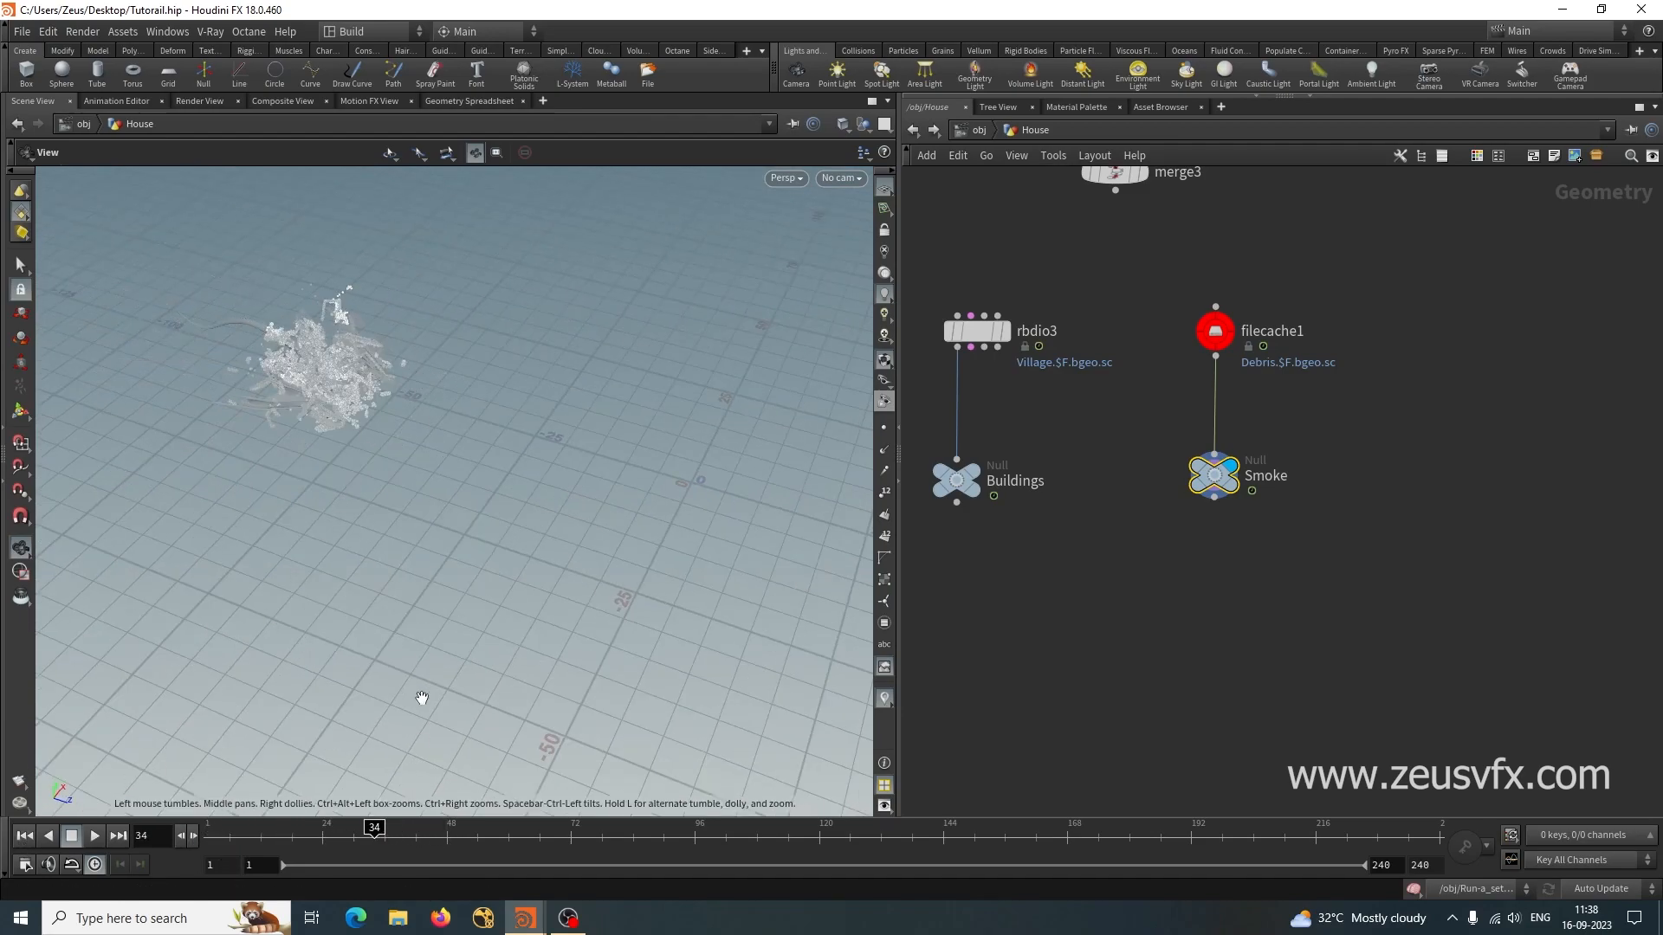
scroll(604, 427, "up", 5)
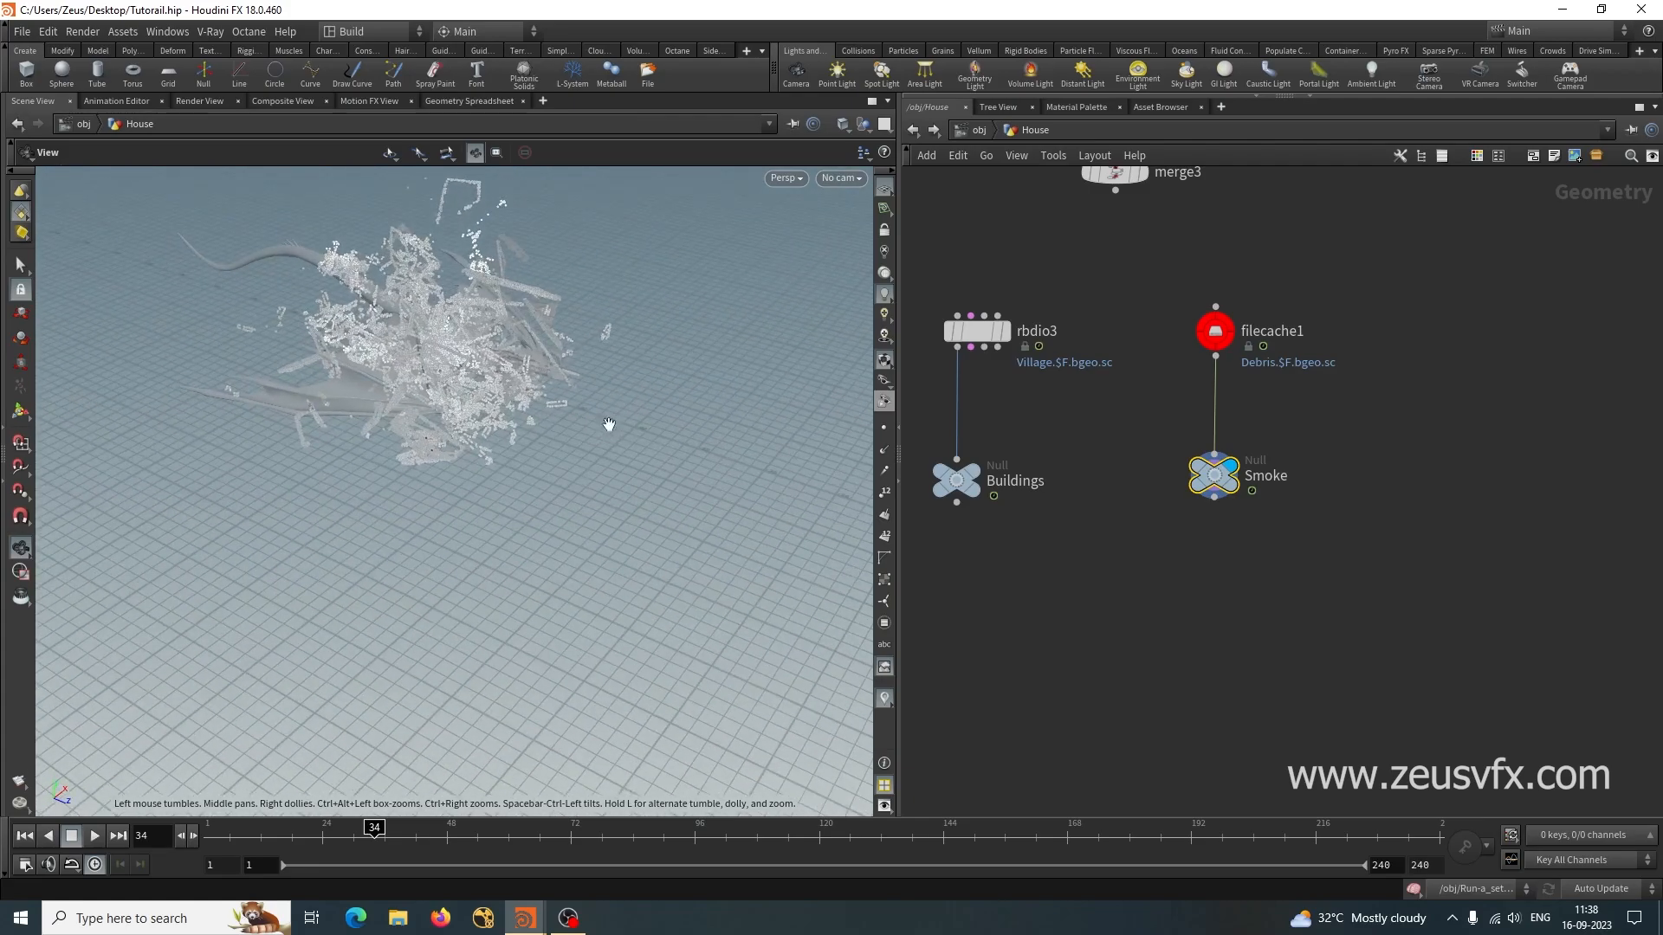
scroll(613, 431, "up", 5)
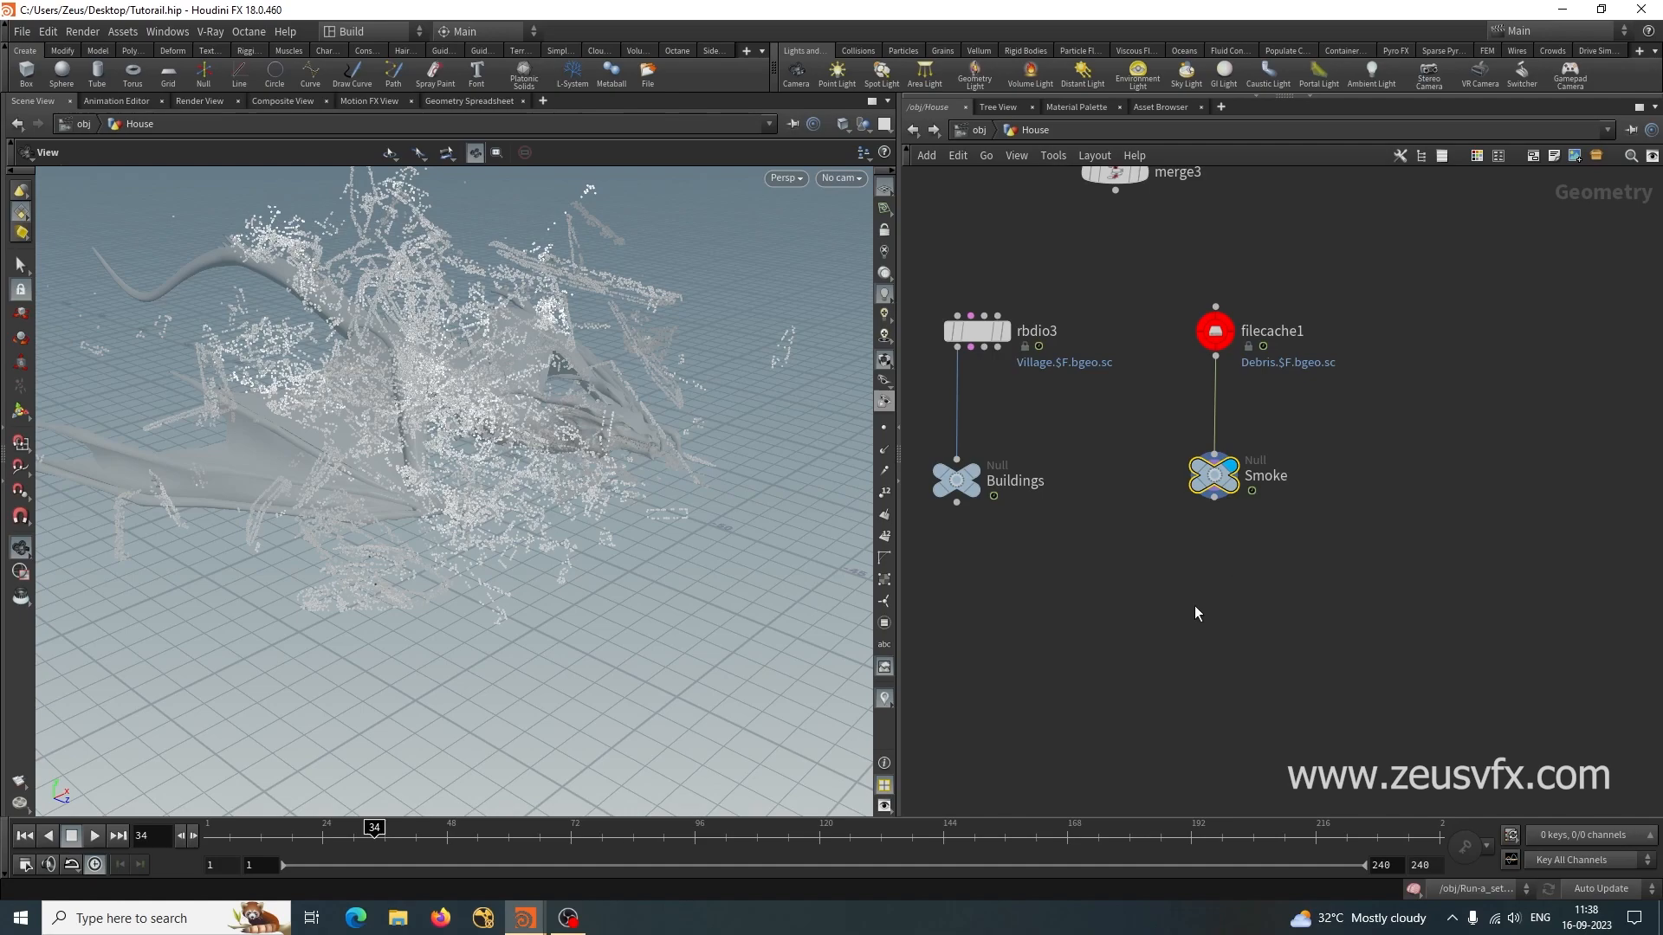
Add an Attribute Wrangle below the Smoke null, connected to its output and displayed.
left_click(1172, 627)
key("Tab")
type("attr")
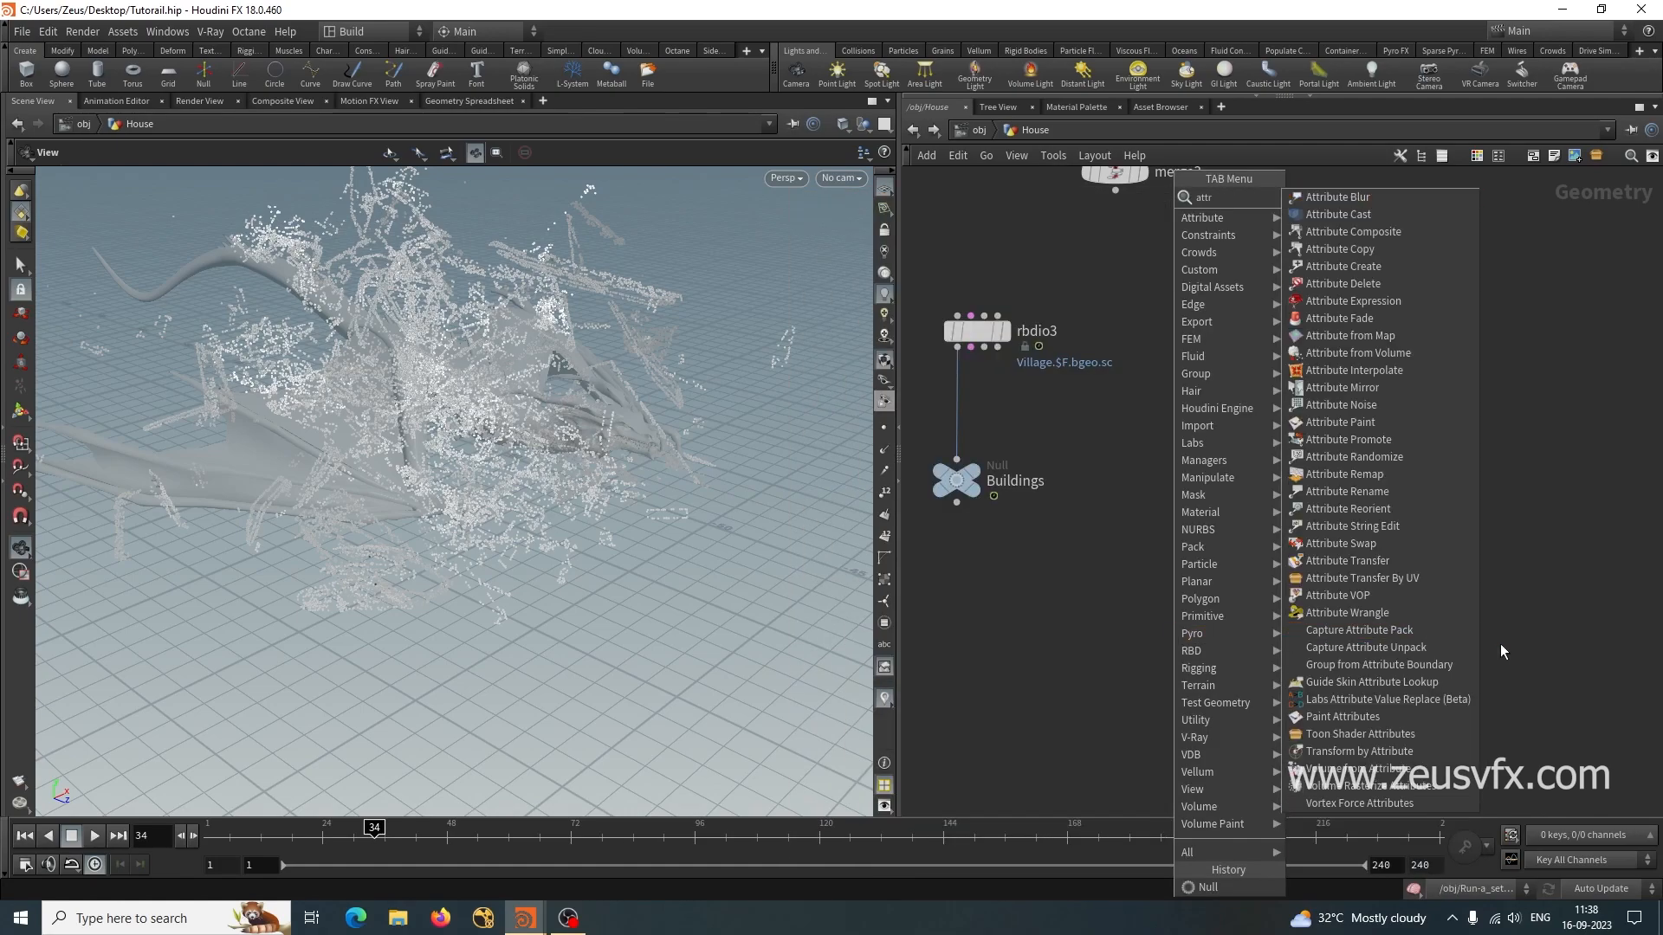
left_click(1351, 612)
left_click(1212, 620)
left_click_drag(1216, 500, 1195, 597)
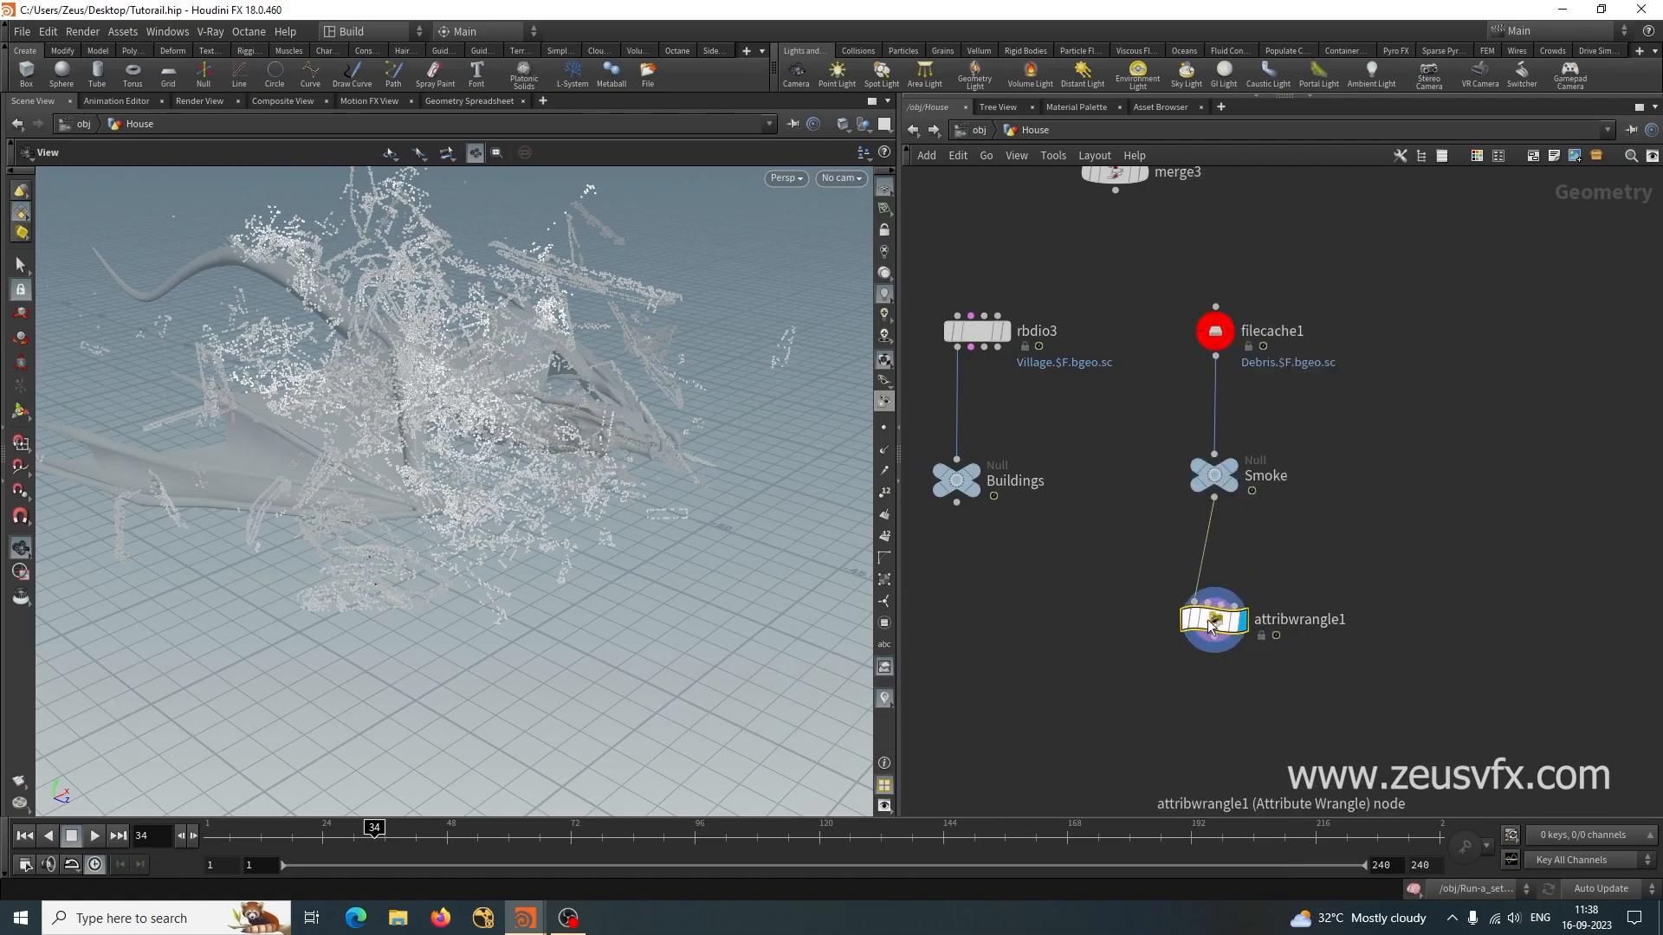
key("p")
left_click(1377, 355)
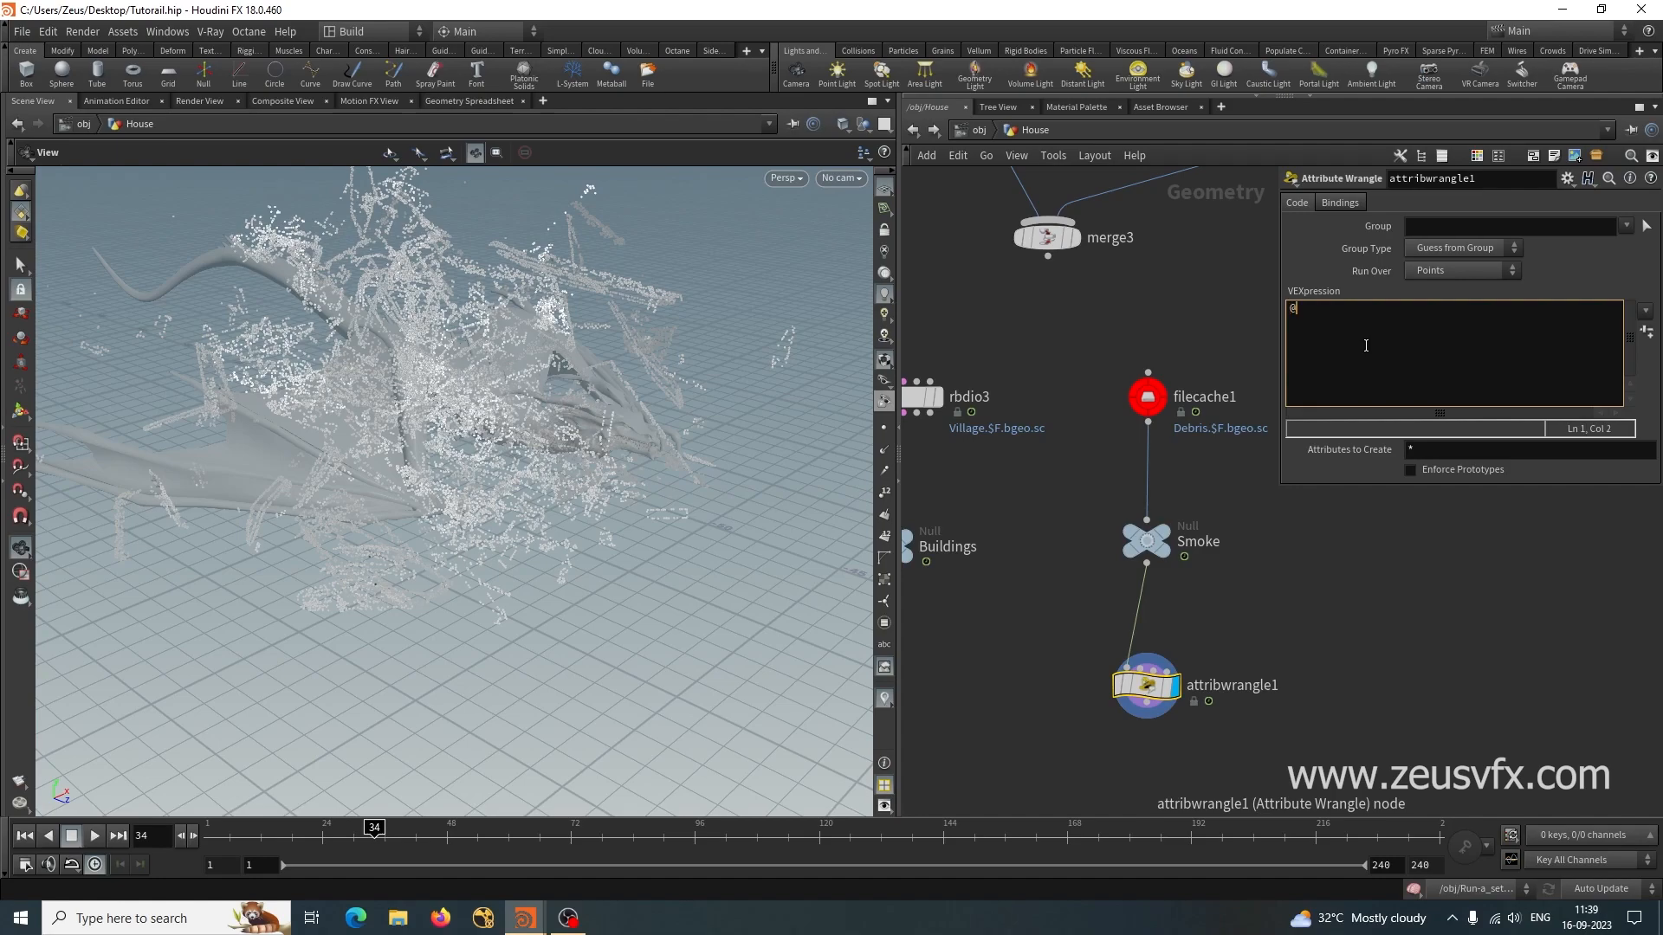
type("@densi")
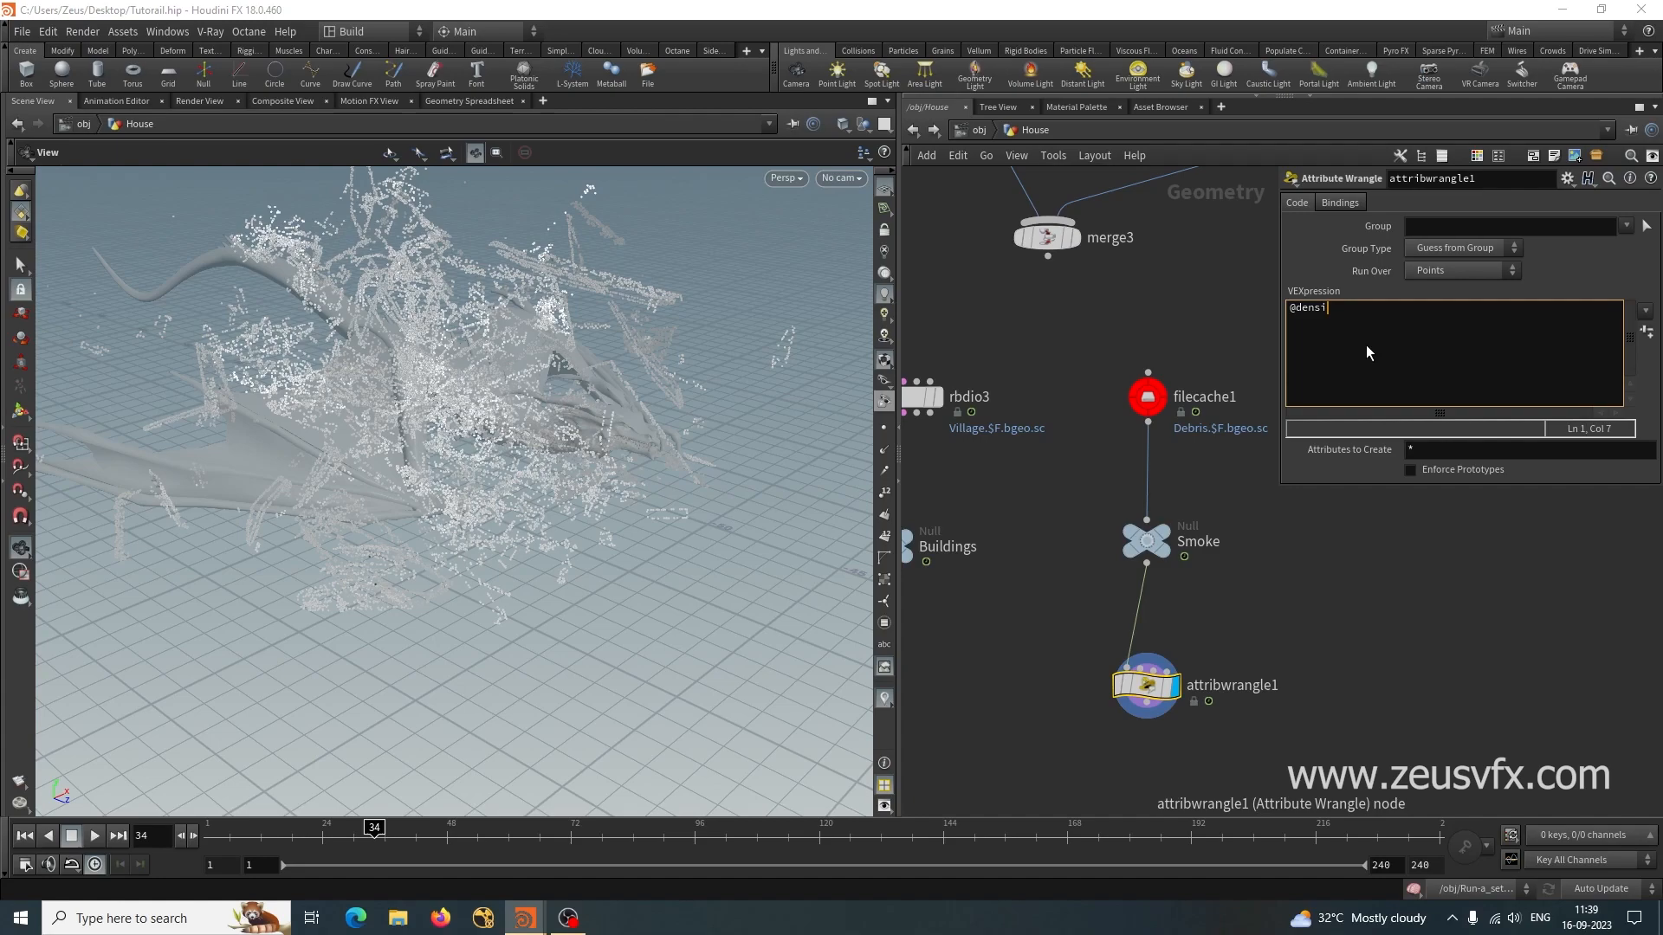
type("ty = @a")
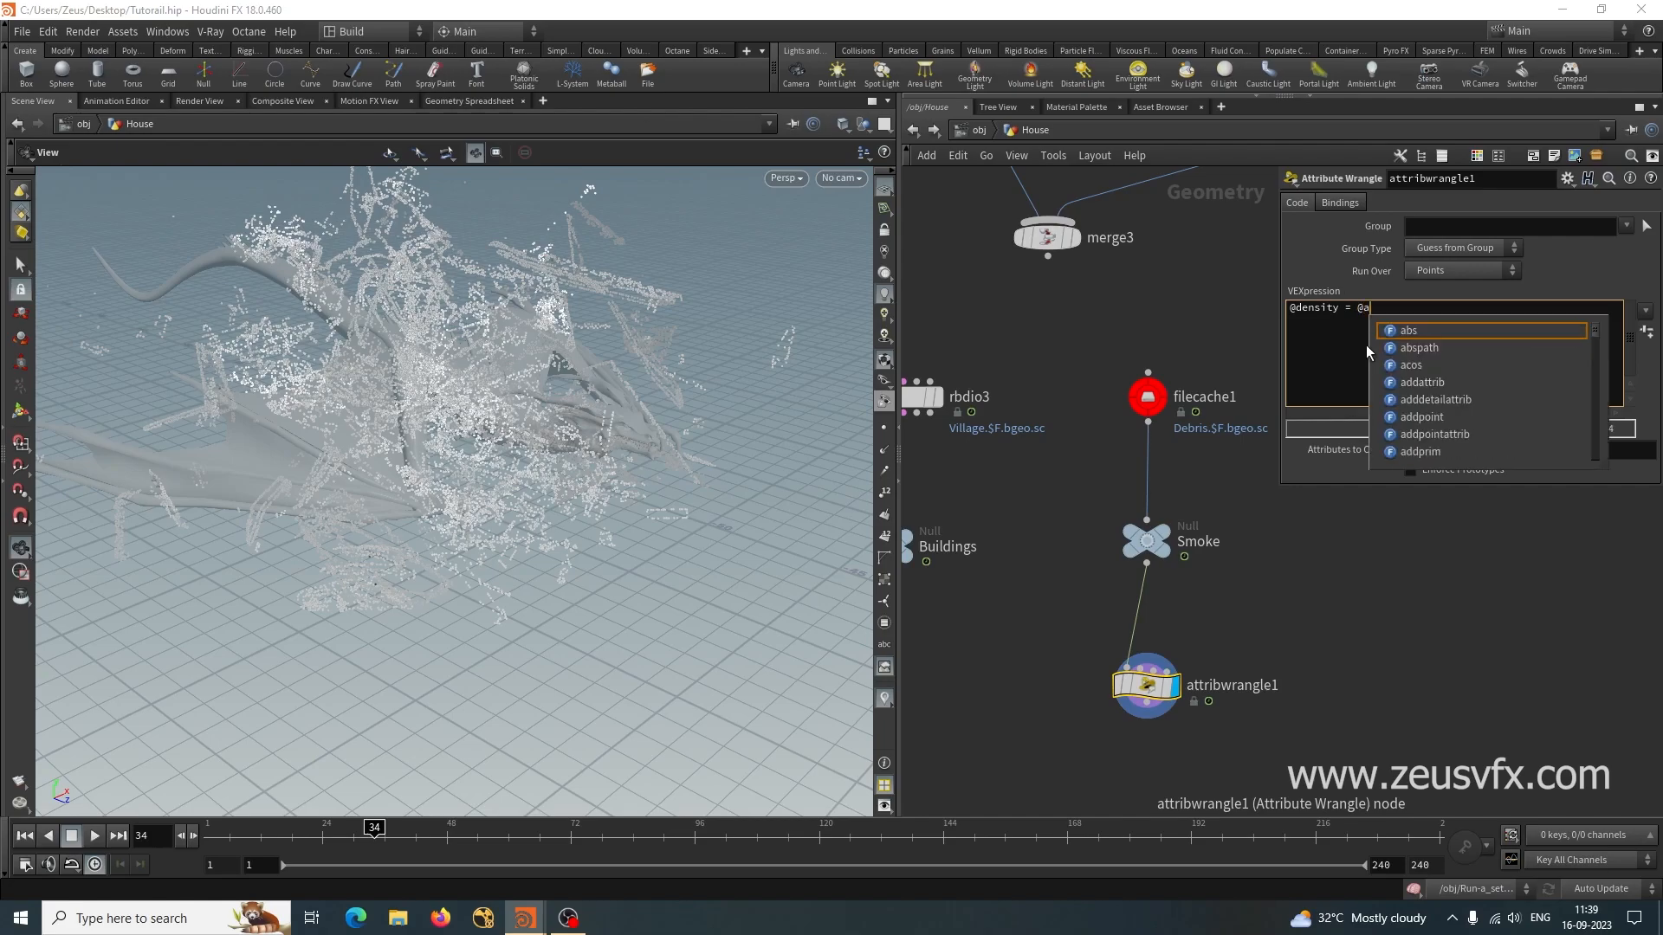
type("ge ;")
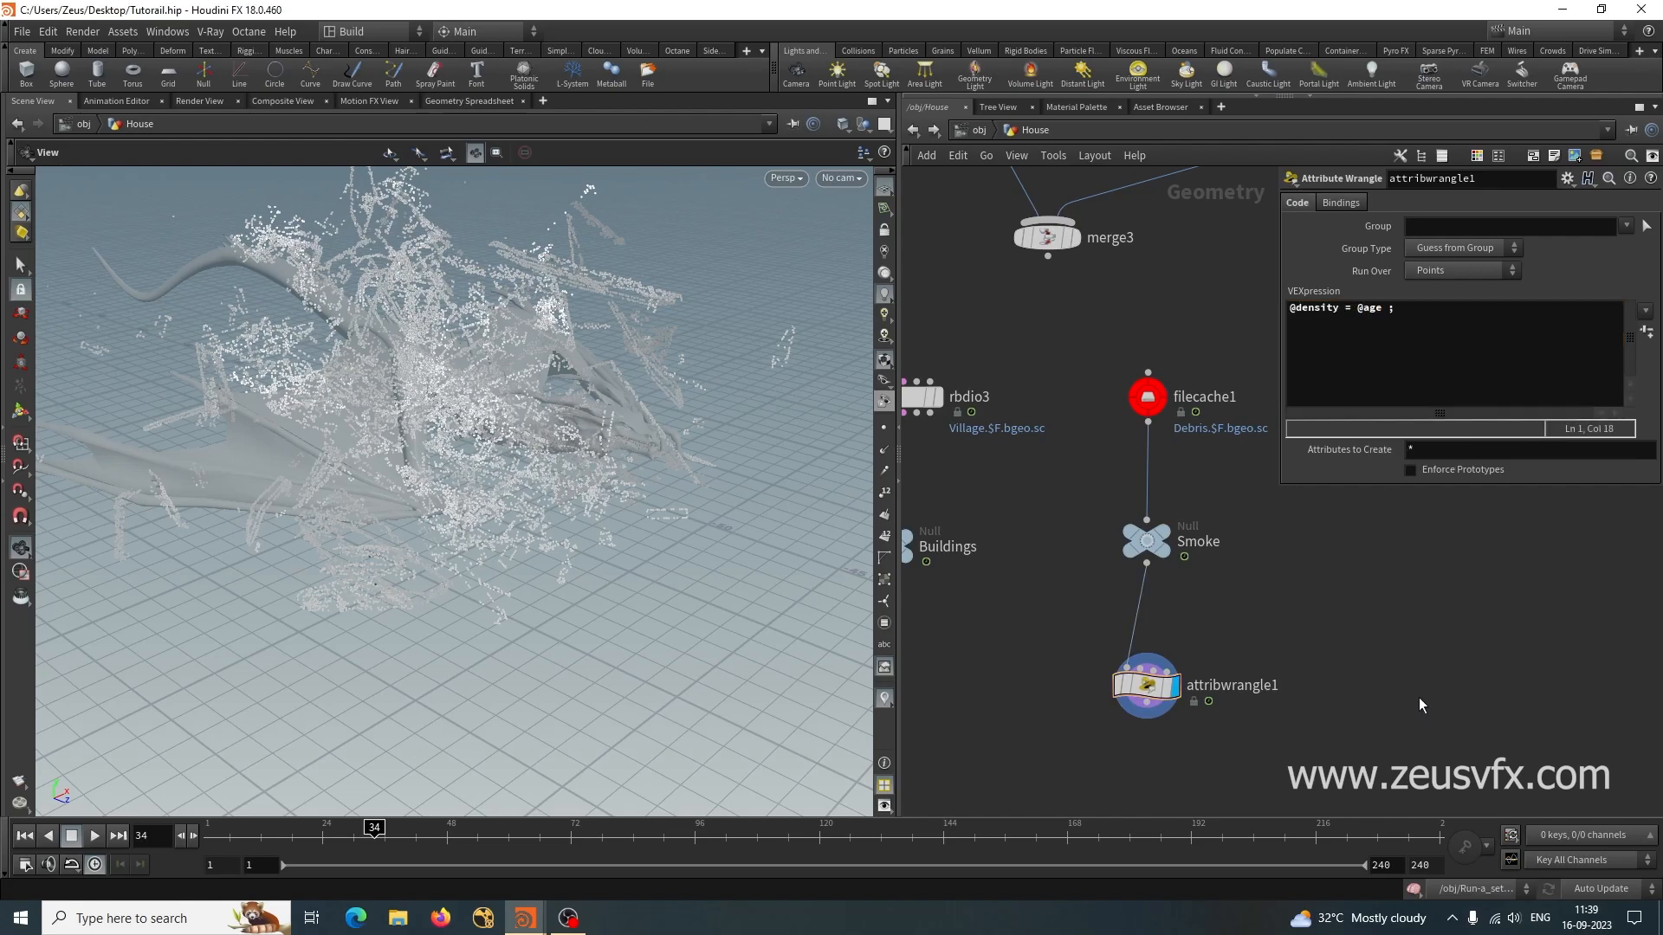
Save the scene and check the wrangle's point attributes in the geometry spreadsheet.
middle_click_drag(1364, 624, 1363, 539)
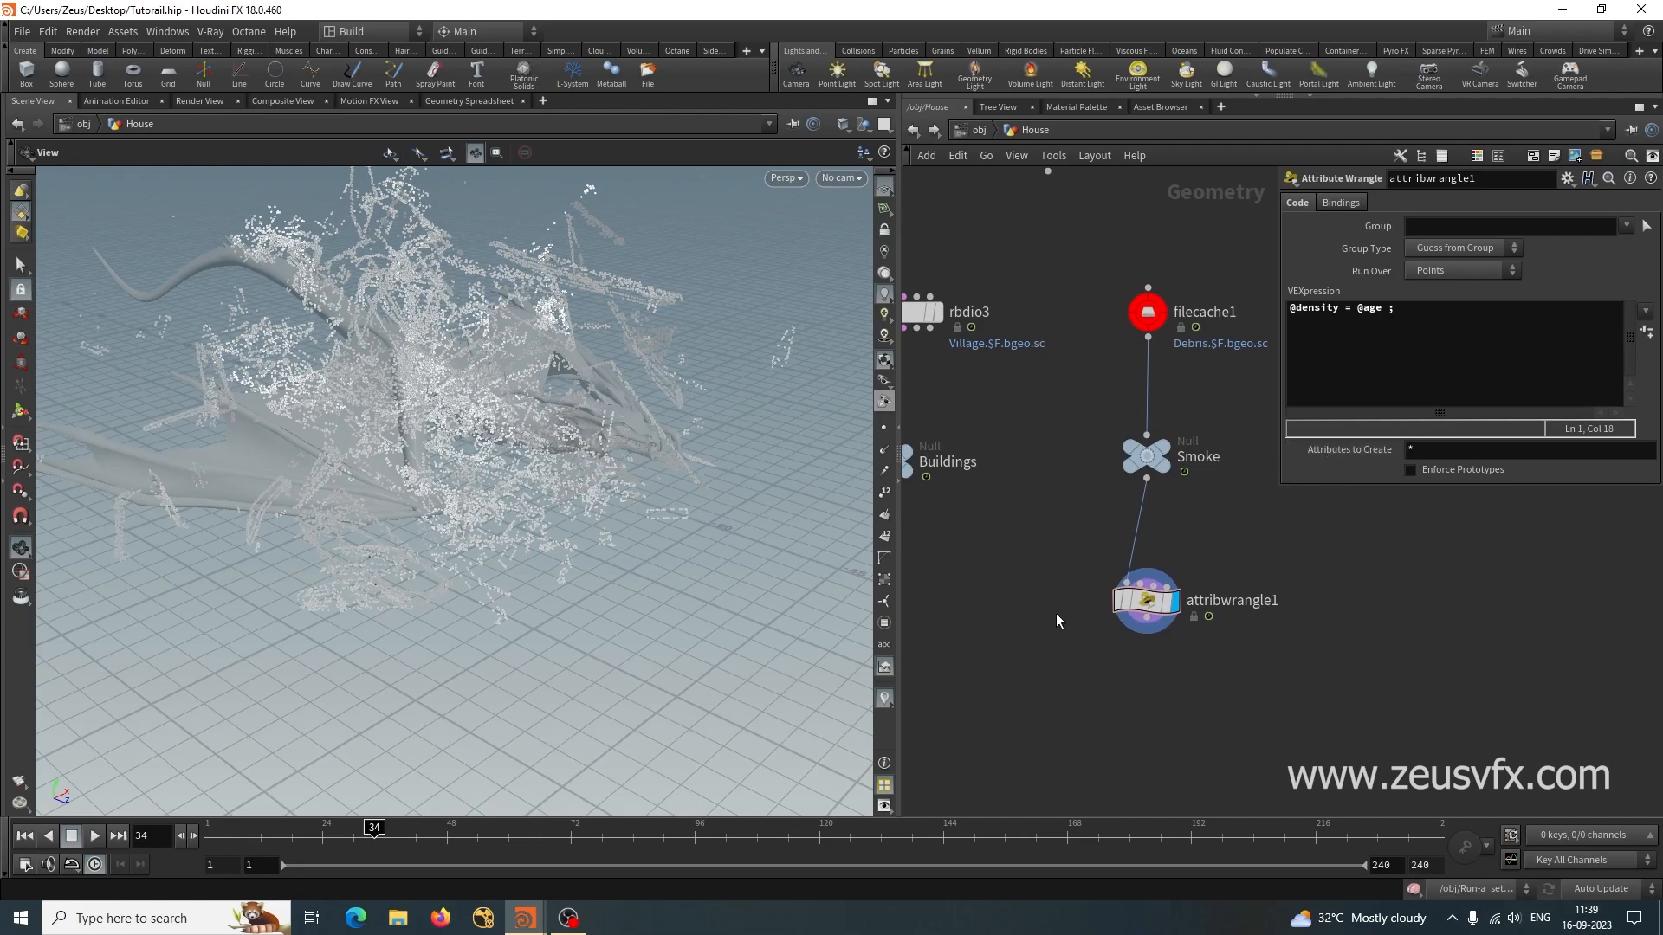
key("ctrl+s")
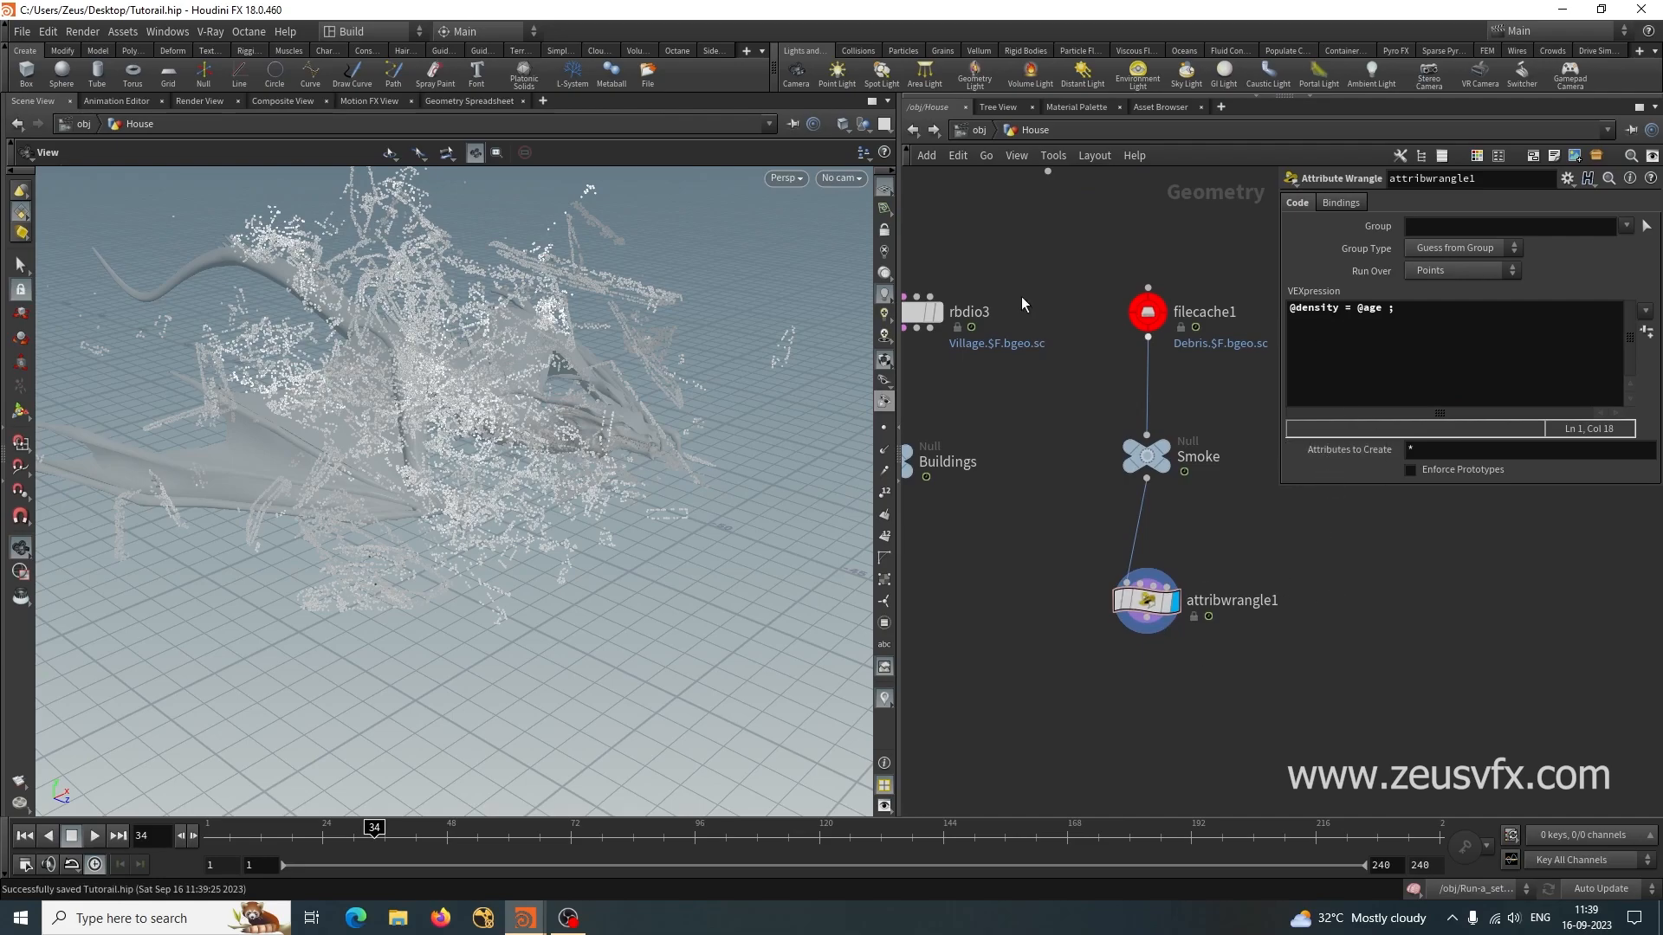
left_click(468, 101)
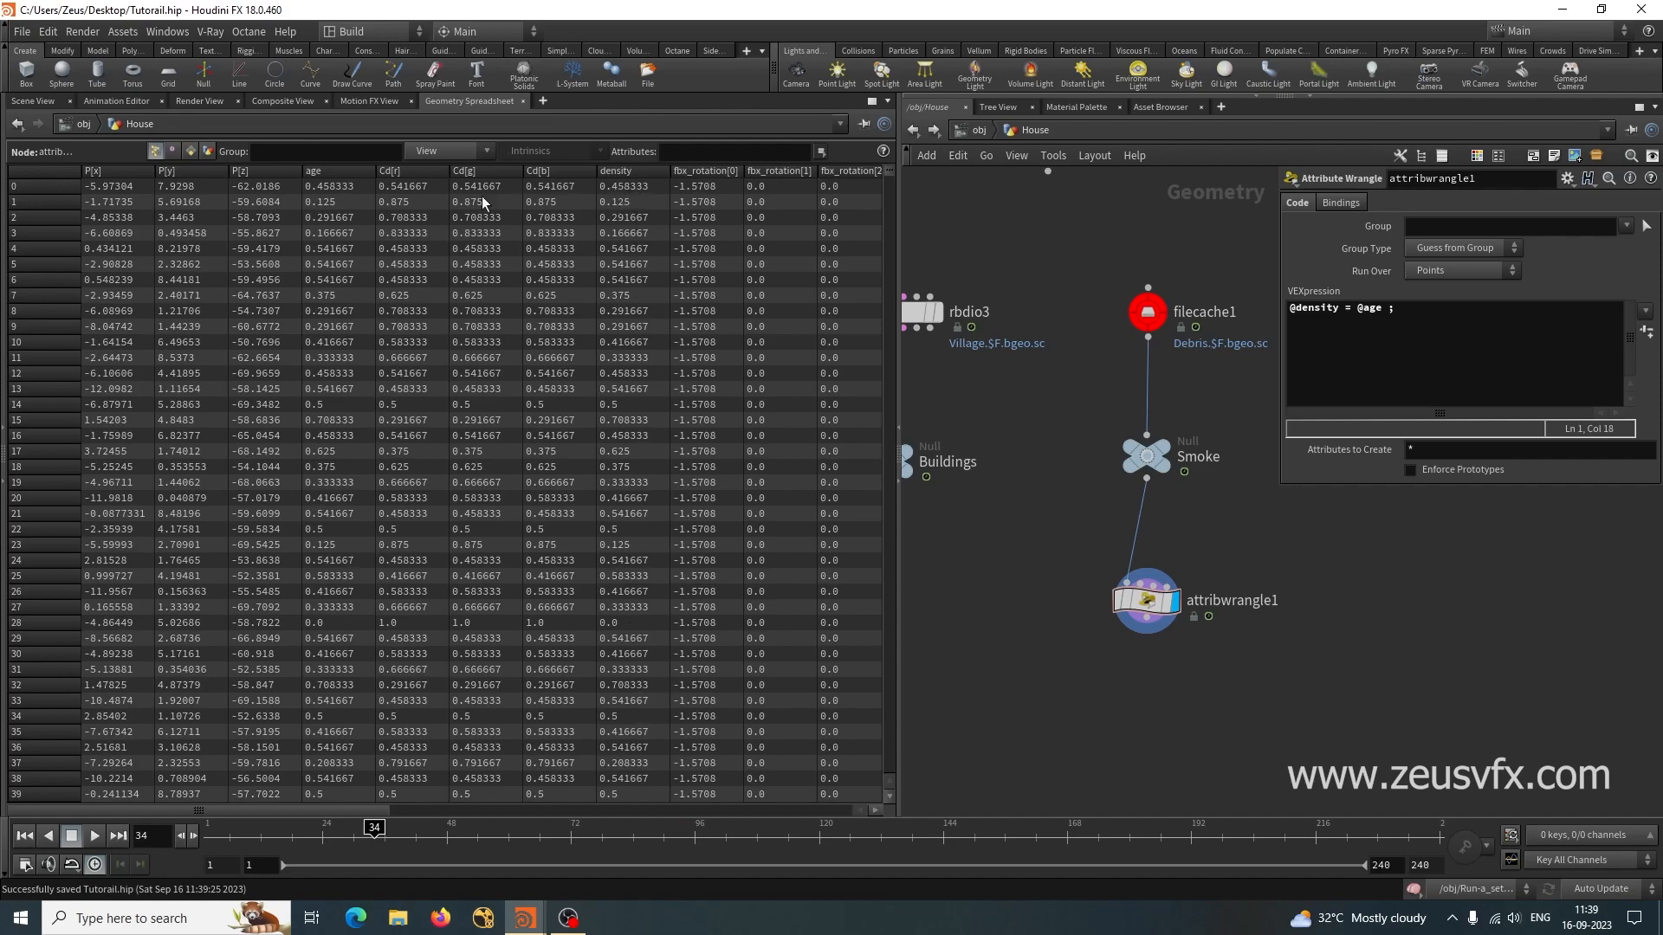
Add a Volume Rasterize Attributes node below the attribute wrangle, connected to its output and displayed.
middle_click_drag(1147, 690, 1126, 610)
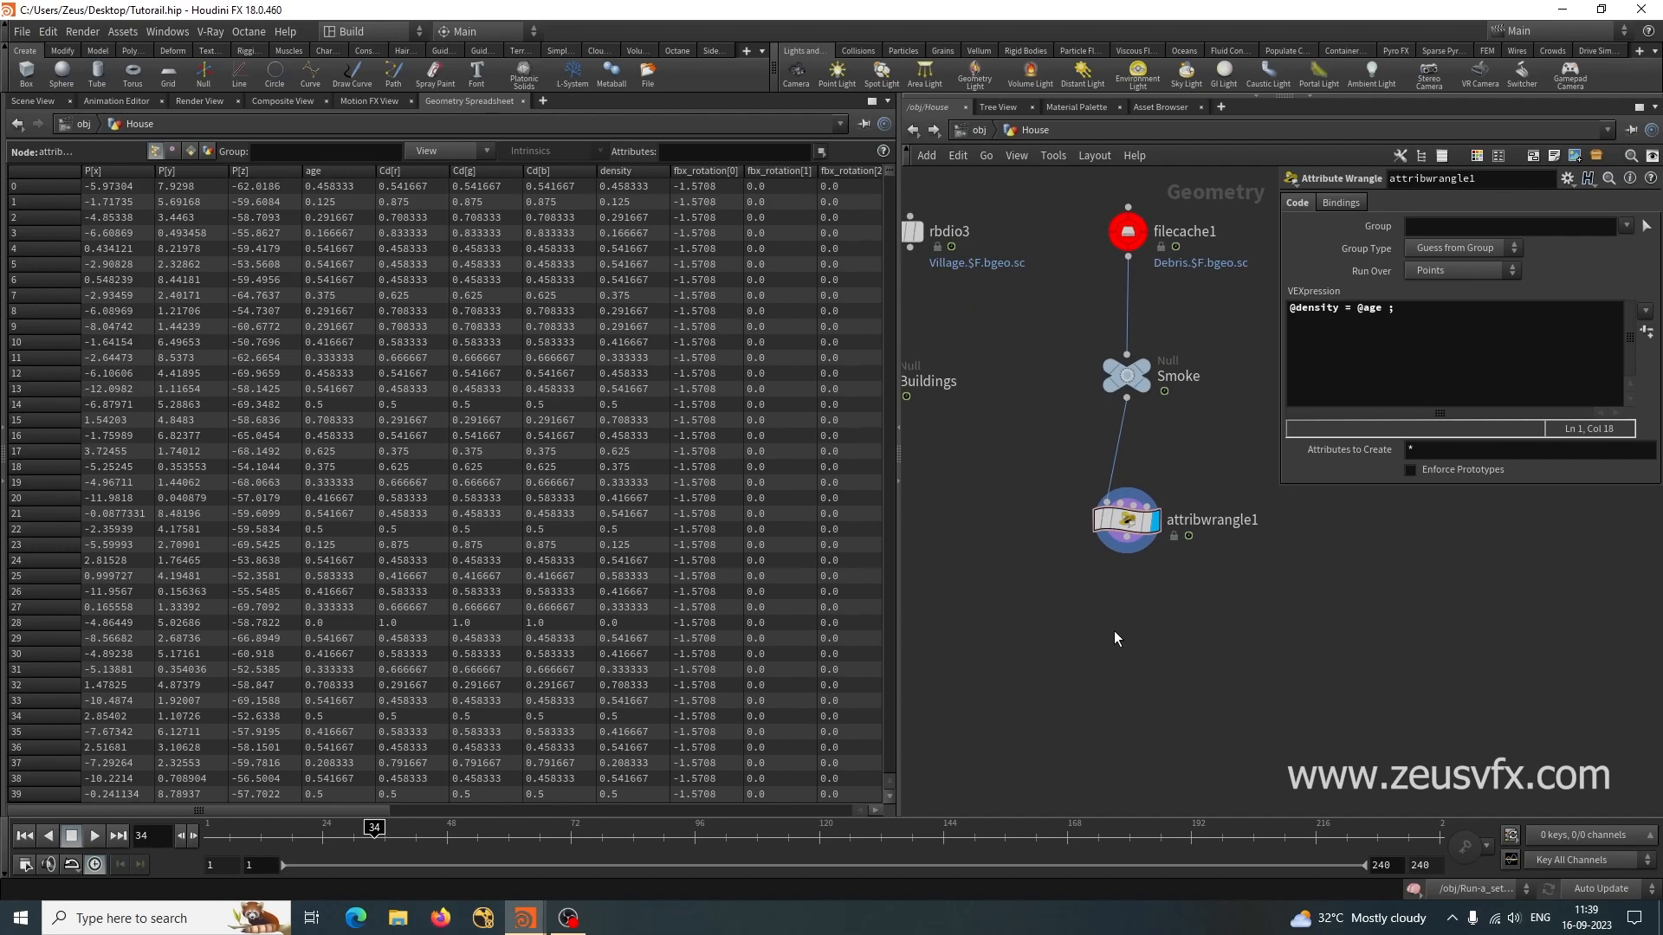
key("Tab")
type("volume")
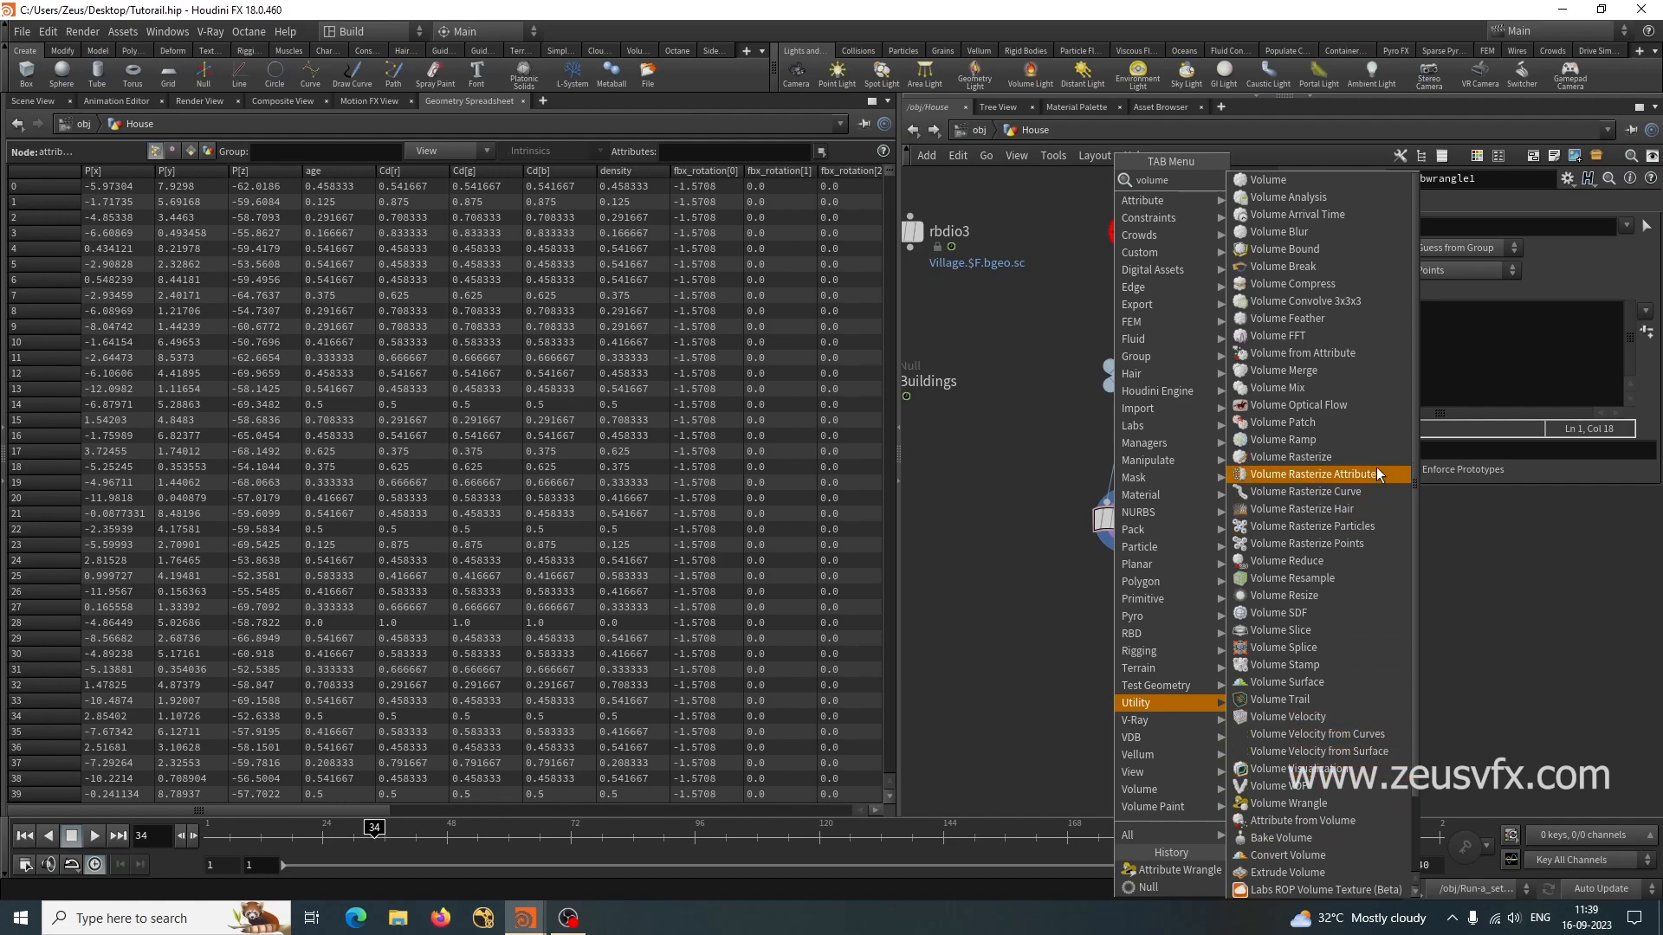
left_click(1316, 474)
left_click(1130, 656)
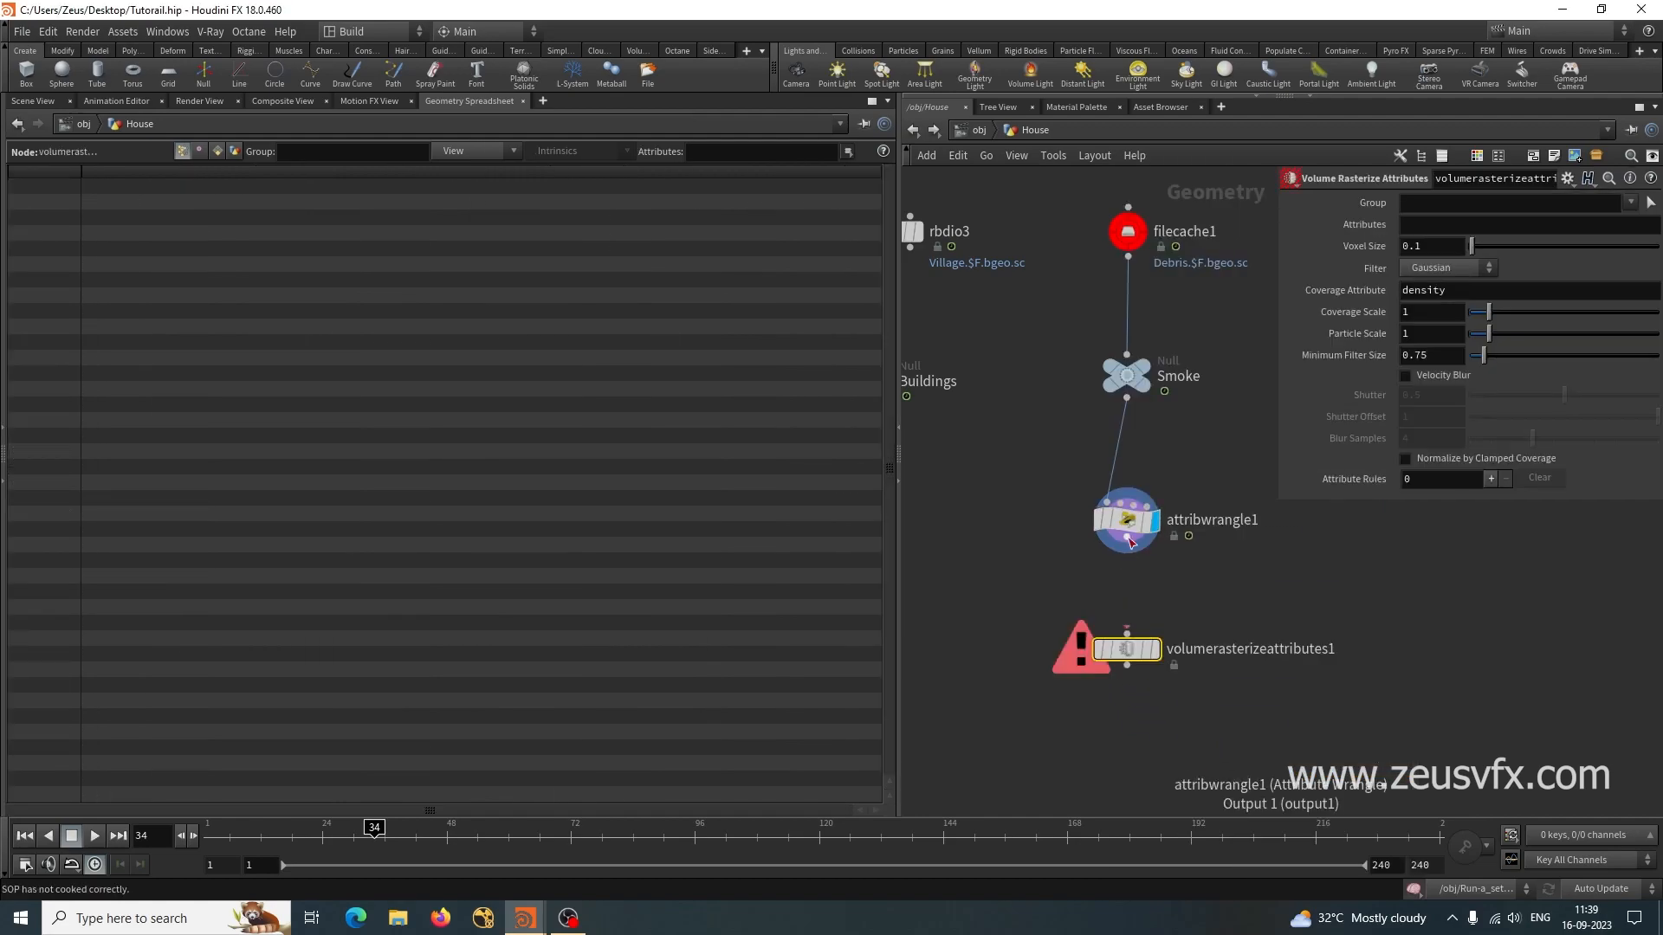
left_click_drag(1156, 655, 1156, 621)
left_click(1155, 611)
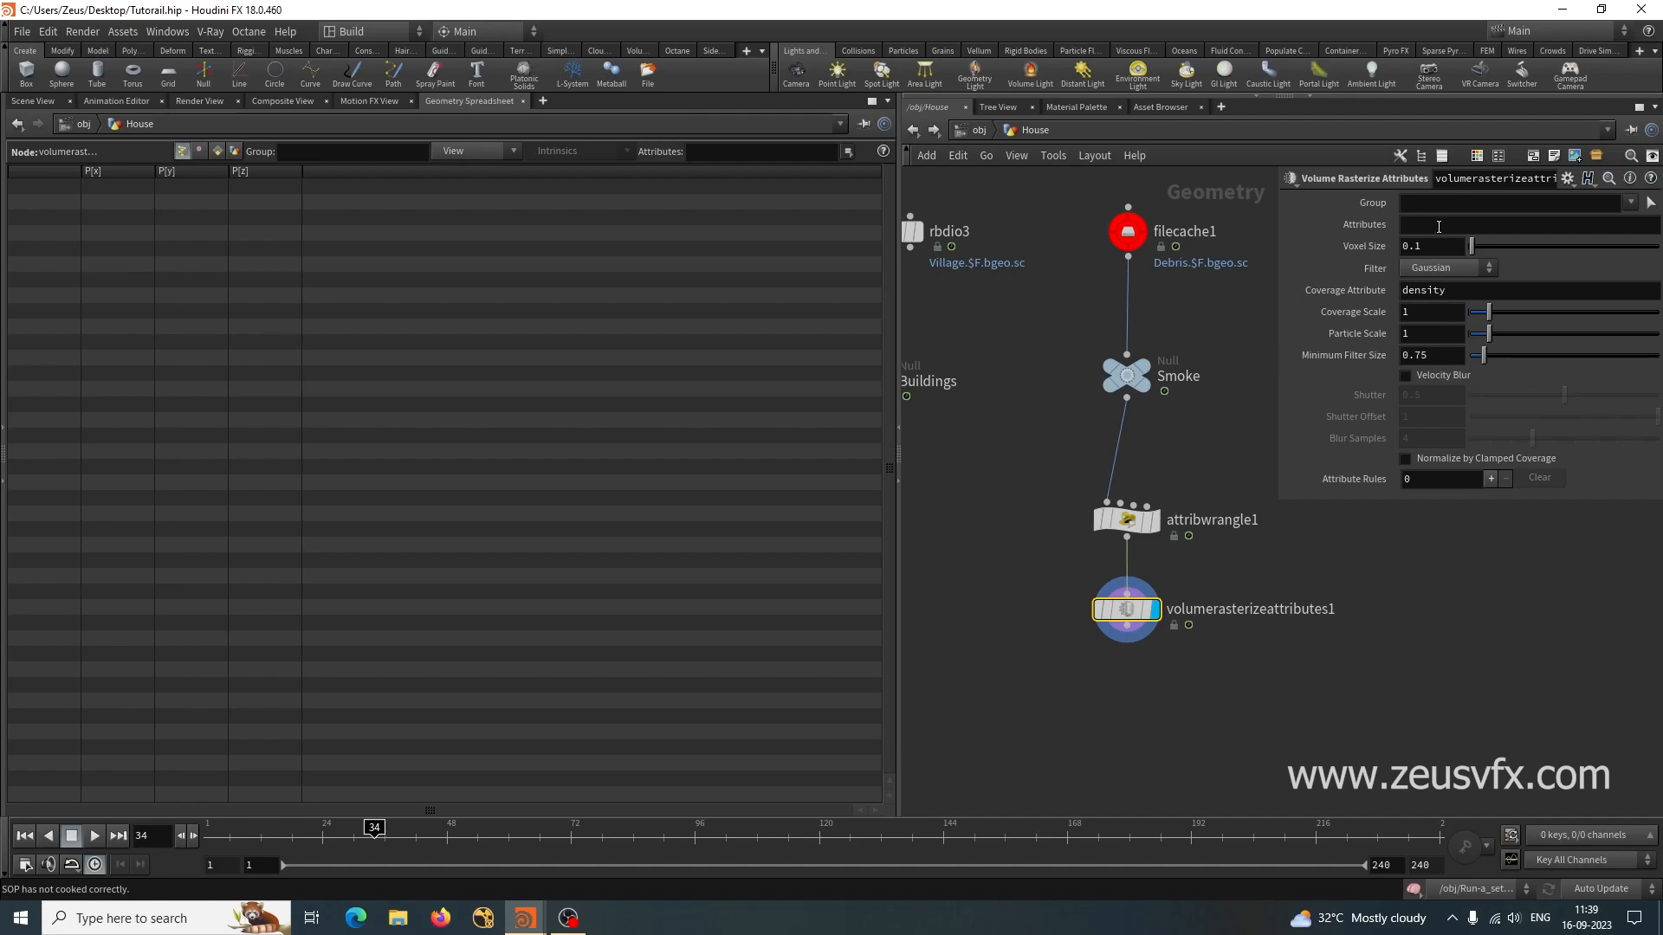
Set the attributes to rasterize to "density v" and enable Velocity Blur and Normalize by Clamped Coverage.
left_click(1438, 226)
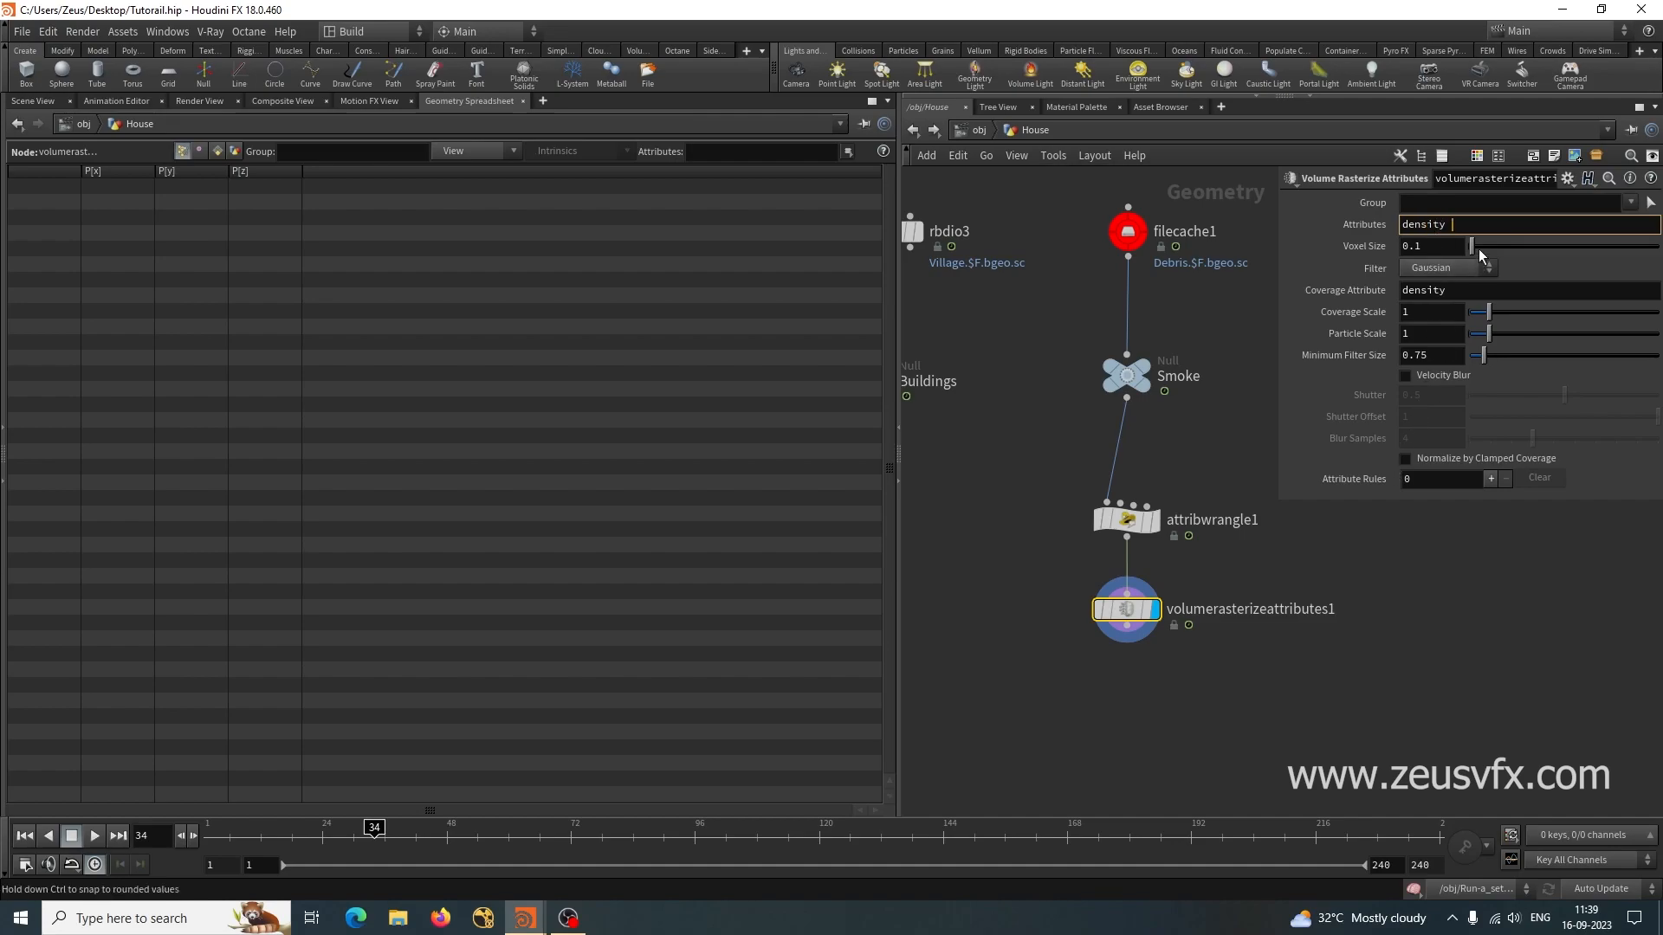
type("v")
key("Return")
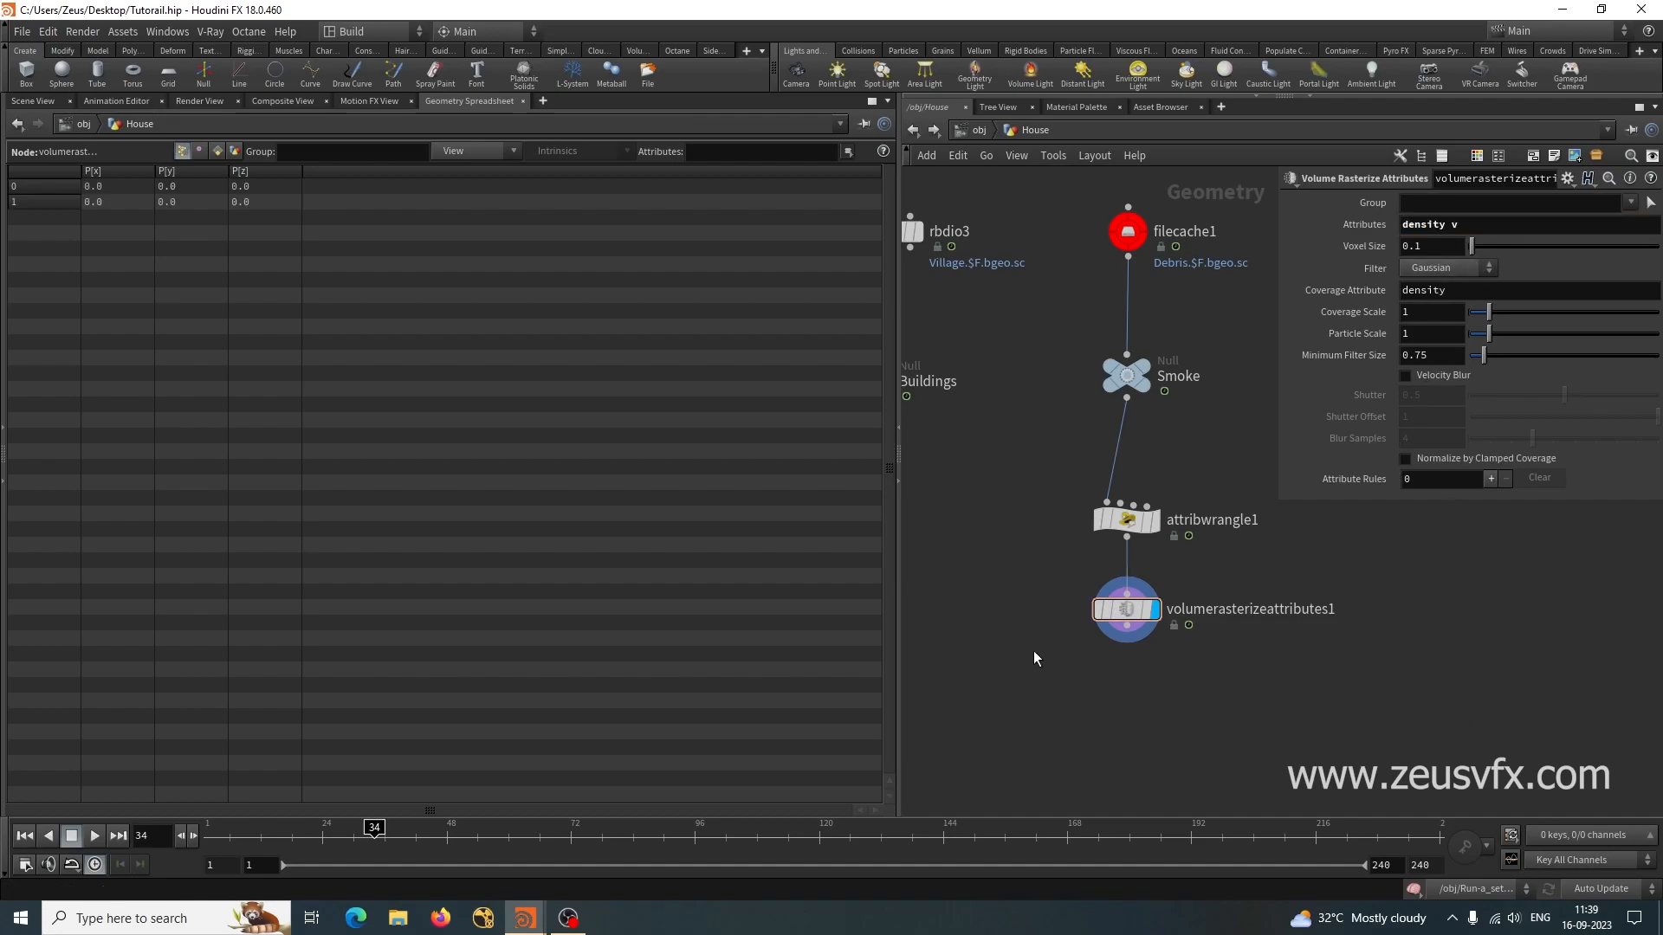
left_click(217, 150)
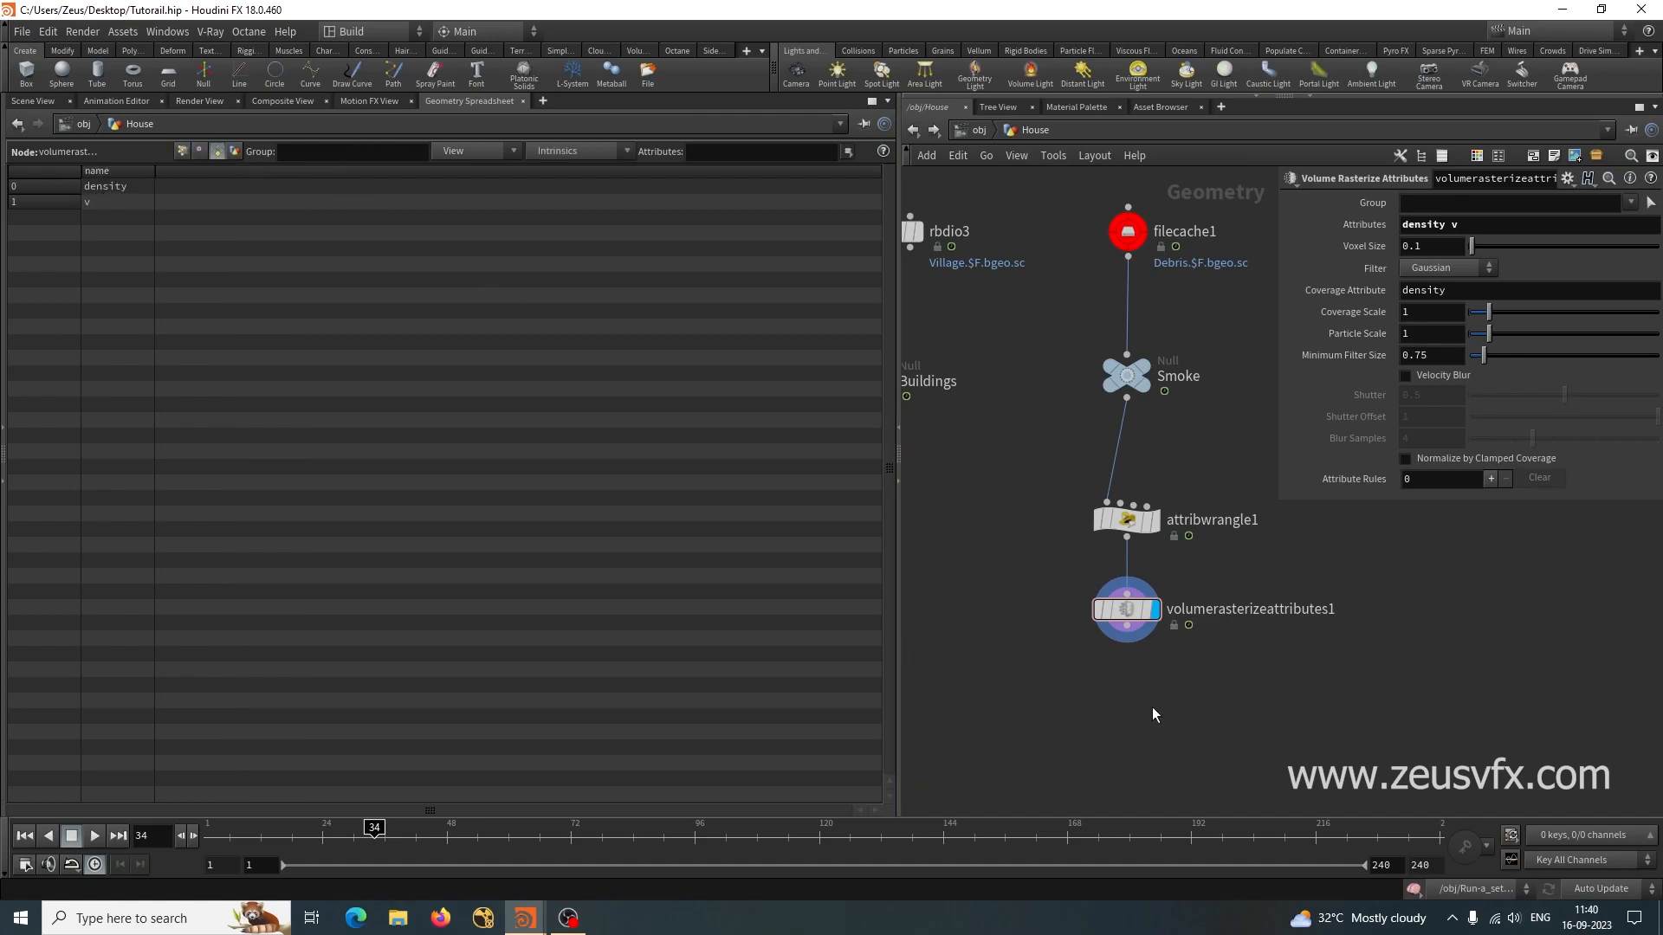
left_click(1466, 458)
left_click(1454, 381)
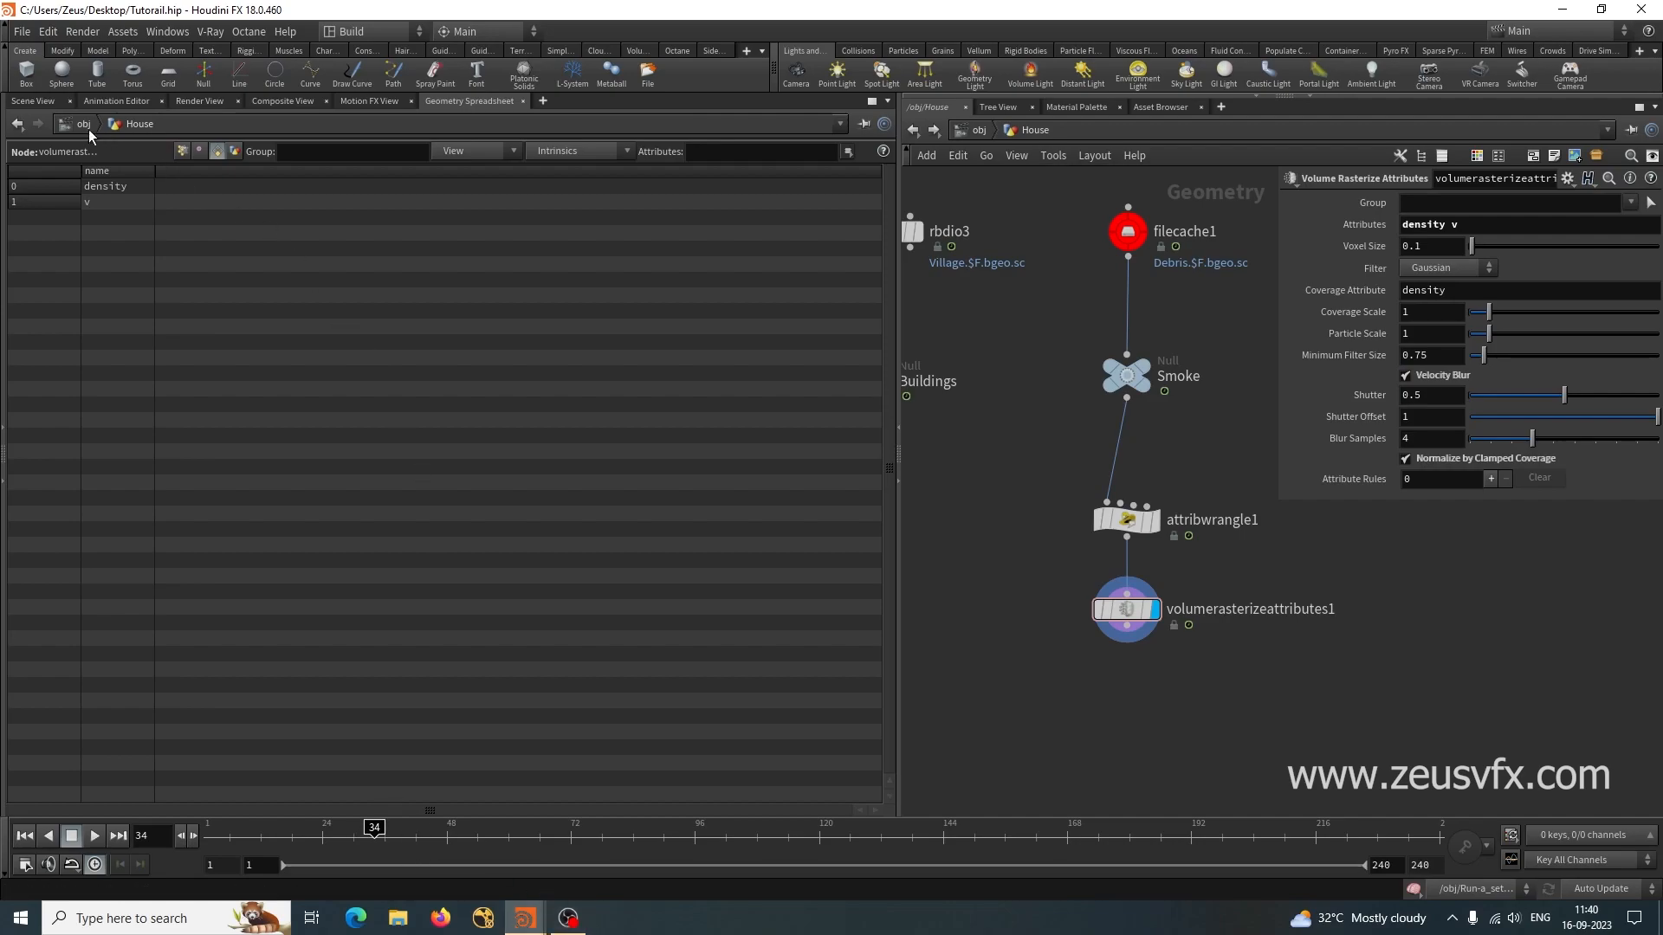
Return to the 3D scene view and examine the rasterized smoke volume from several angles.
left_click(45, 102)
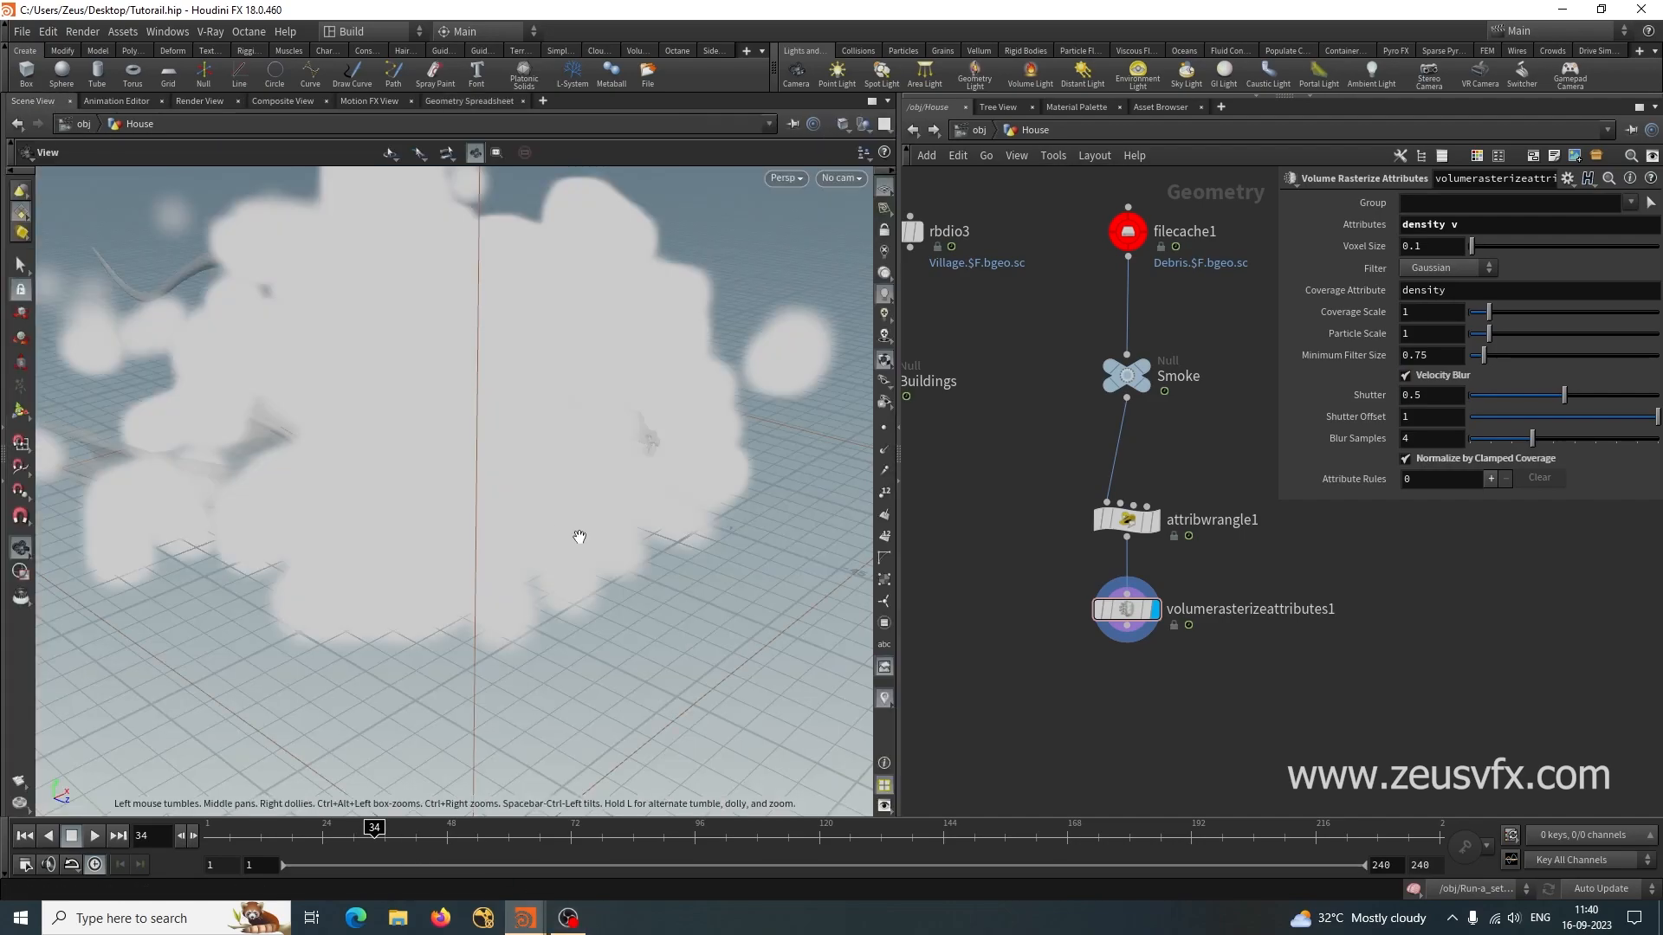
left_click_drag(618, 559, 545, 549)
right_click_drag(546, 549, 431, 528)
left_click_drag(431, 528, 482, 271)
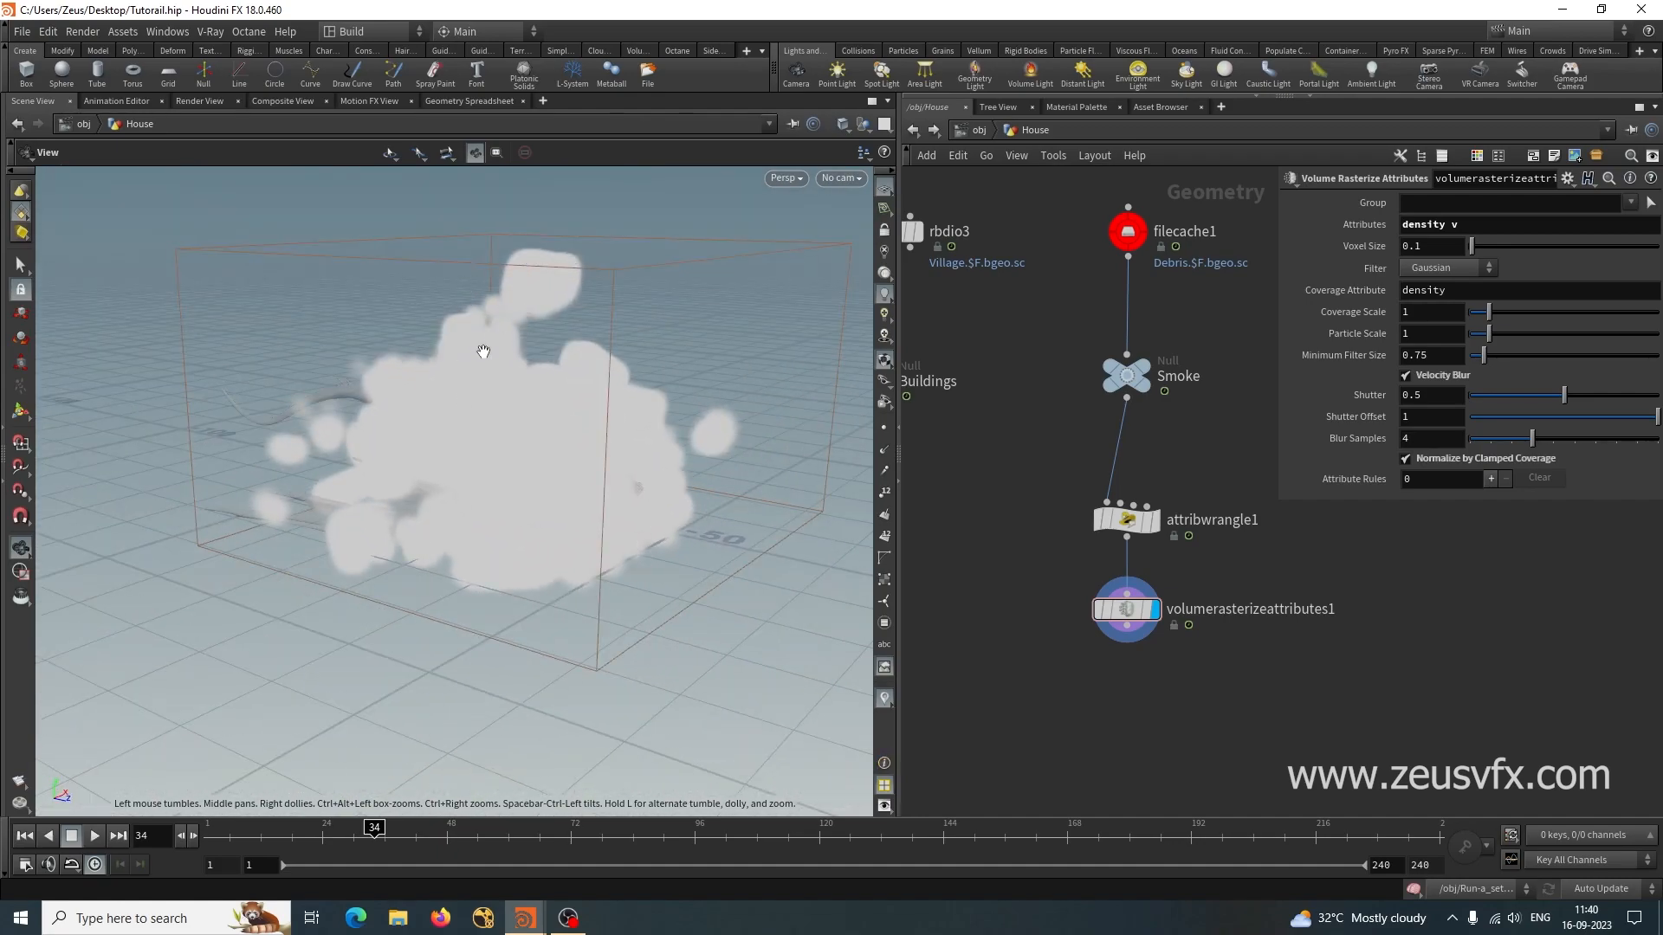
right_click_drag(483, 346, 653, 393)
left_click_drag(653, 393, 572, 419)
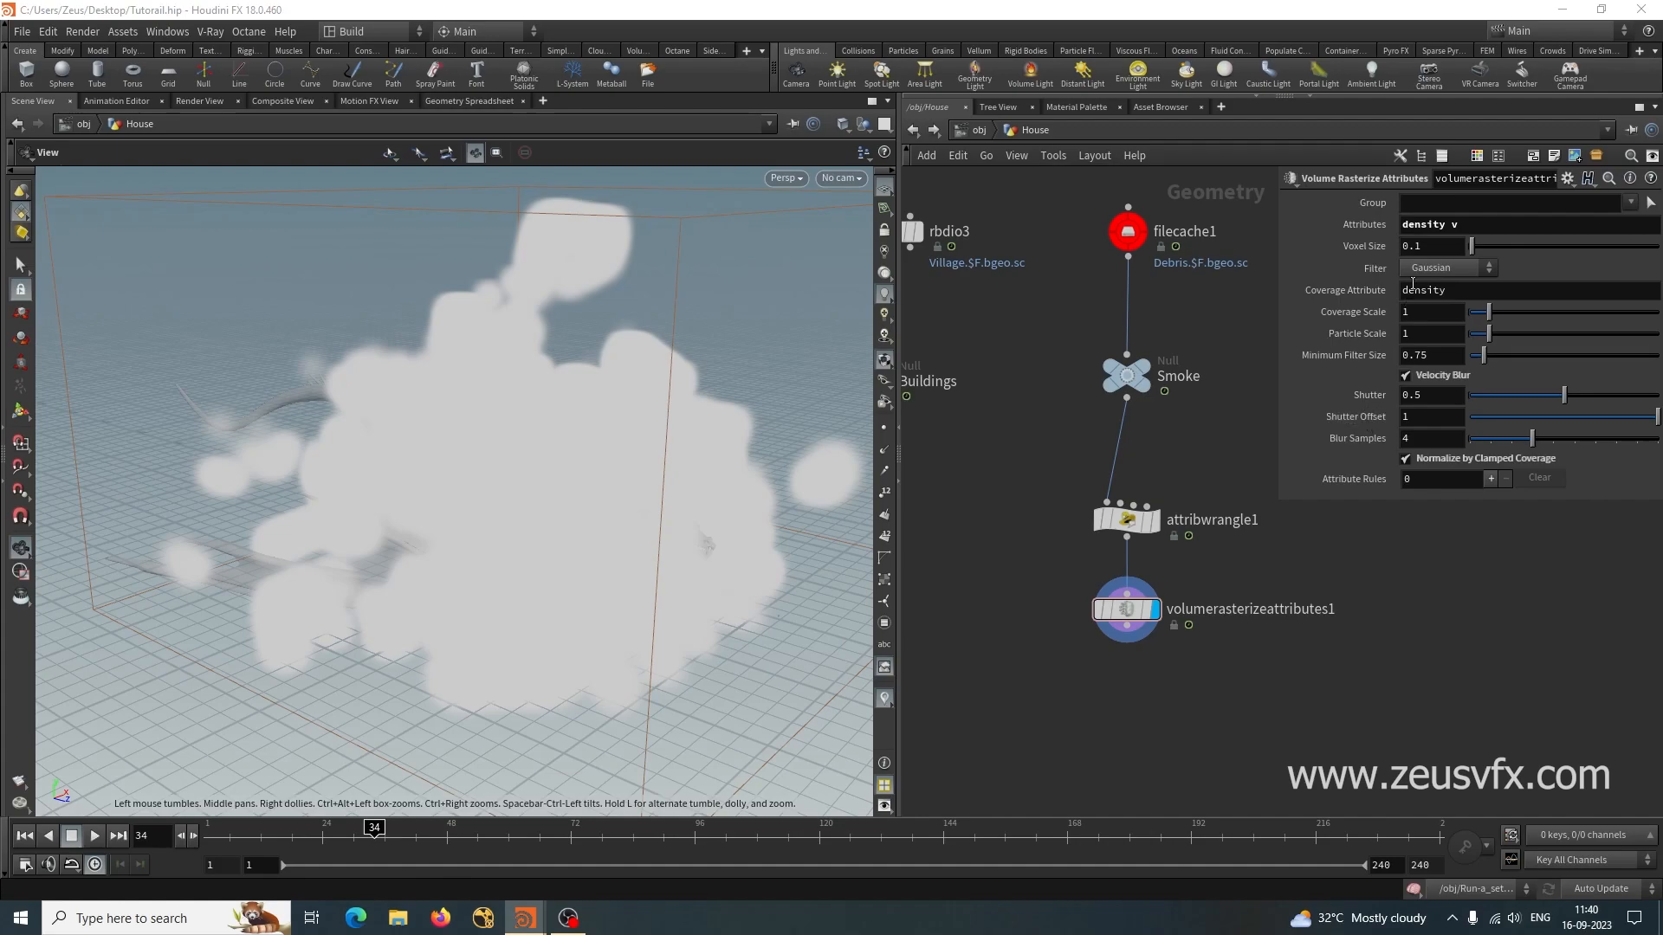
Lower the rasterize node's Particle Scale, trying 0.2 and settling on 0.15.
left_click(1416, 338)
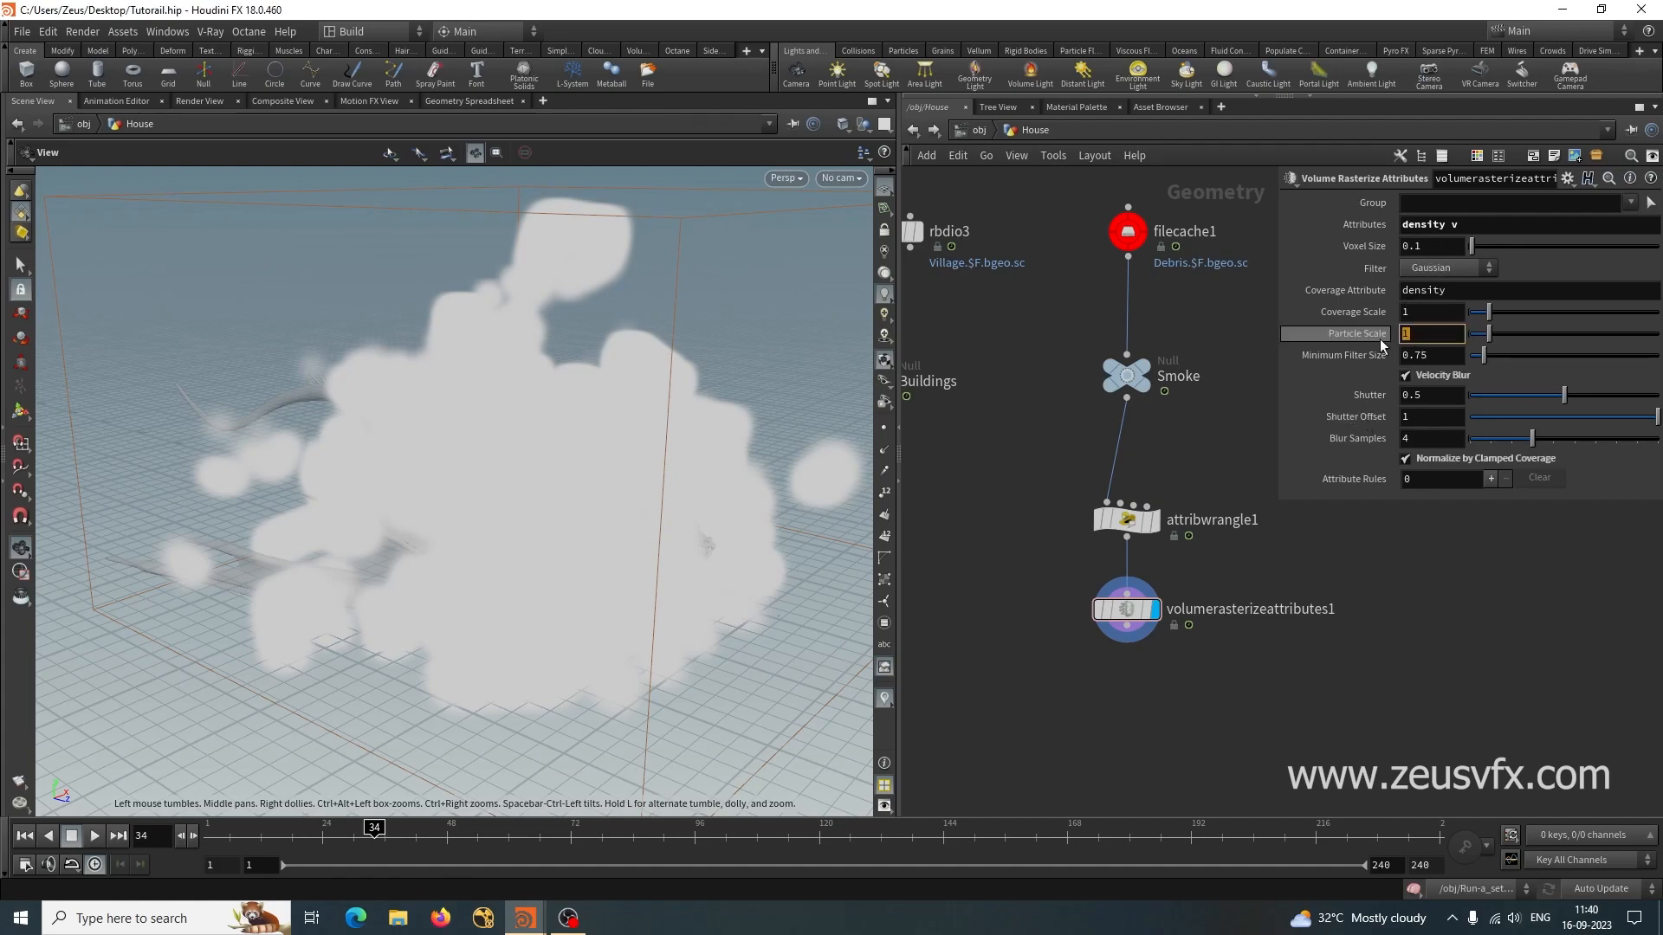
type(".2")
key("Return")
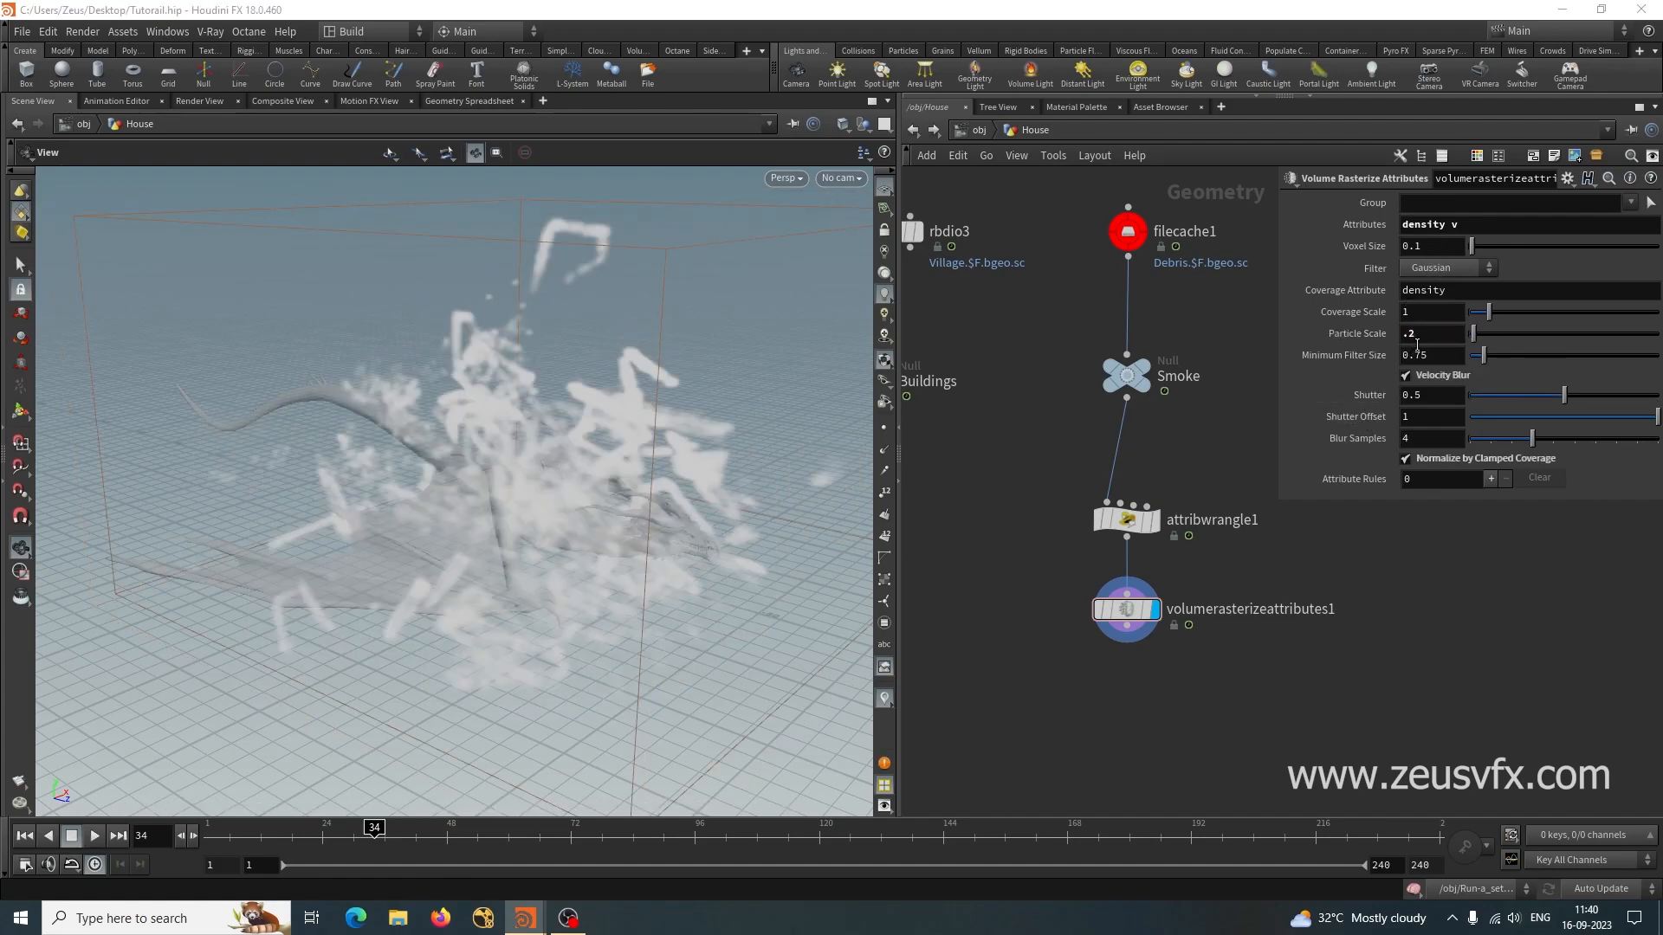
left_click_drag(611, 482, 645, 447)
left_click(1425, 336)
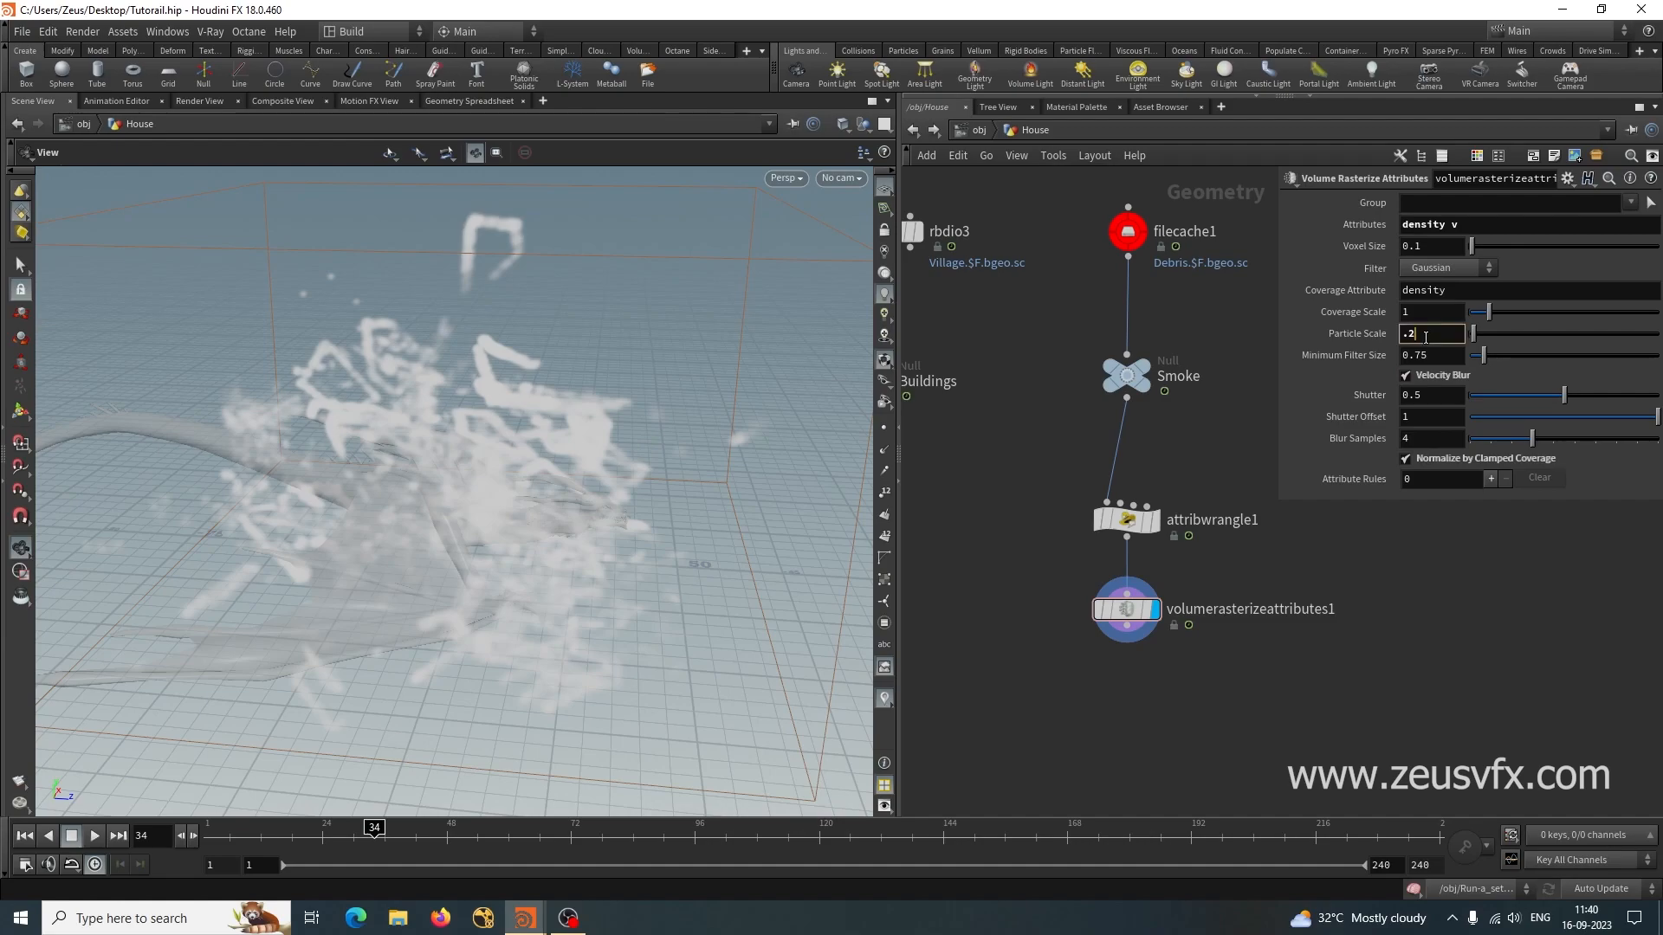
key("Return")
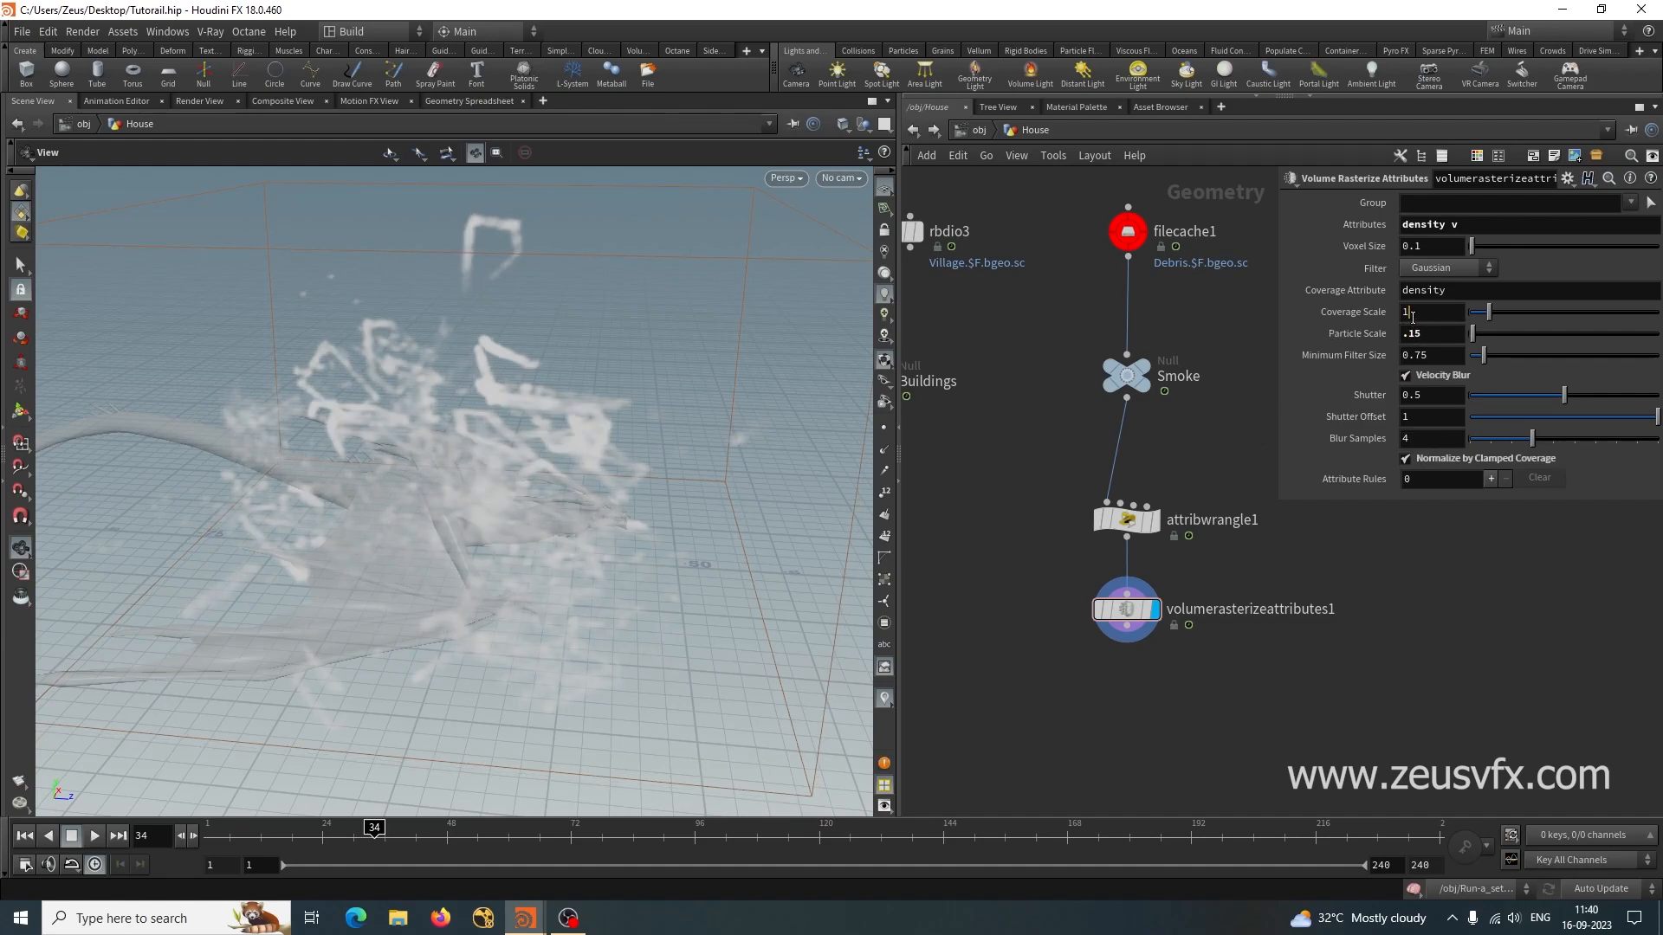
Lower the rasterize node's Coverage Scale, trying 0.2 and settling on 0.3.
double_click(1415, 317)
type(".2")
key("Return")
left_click(1426, 312)
type("3")
key("Return")
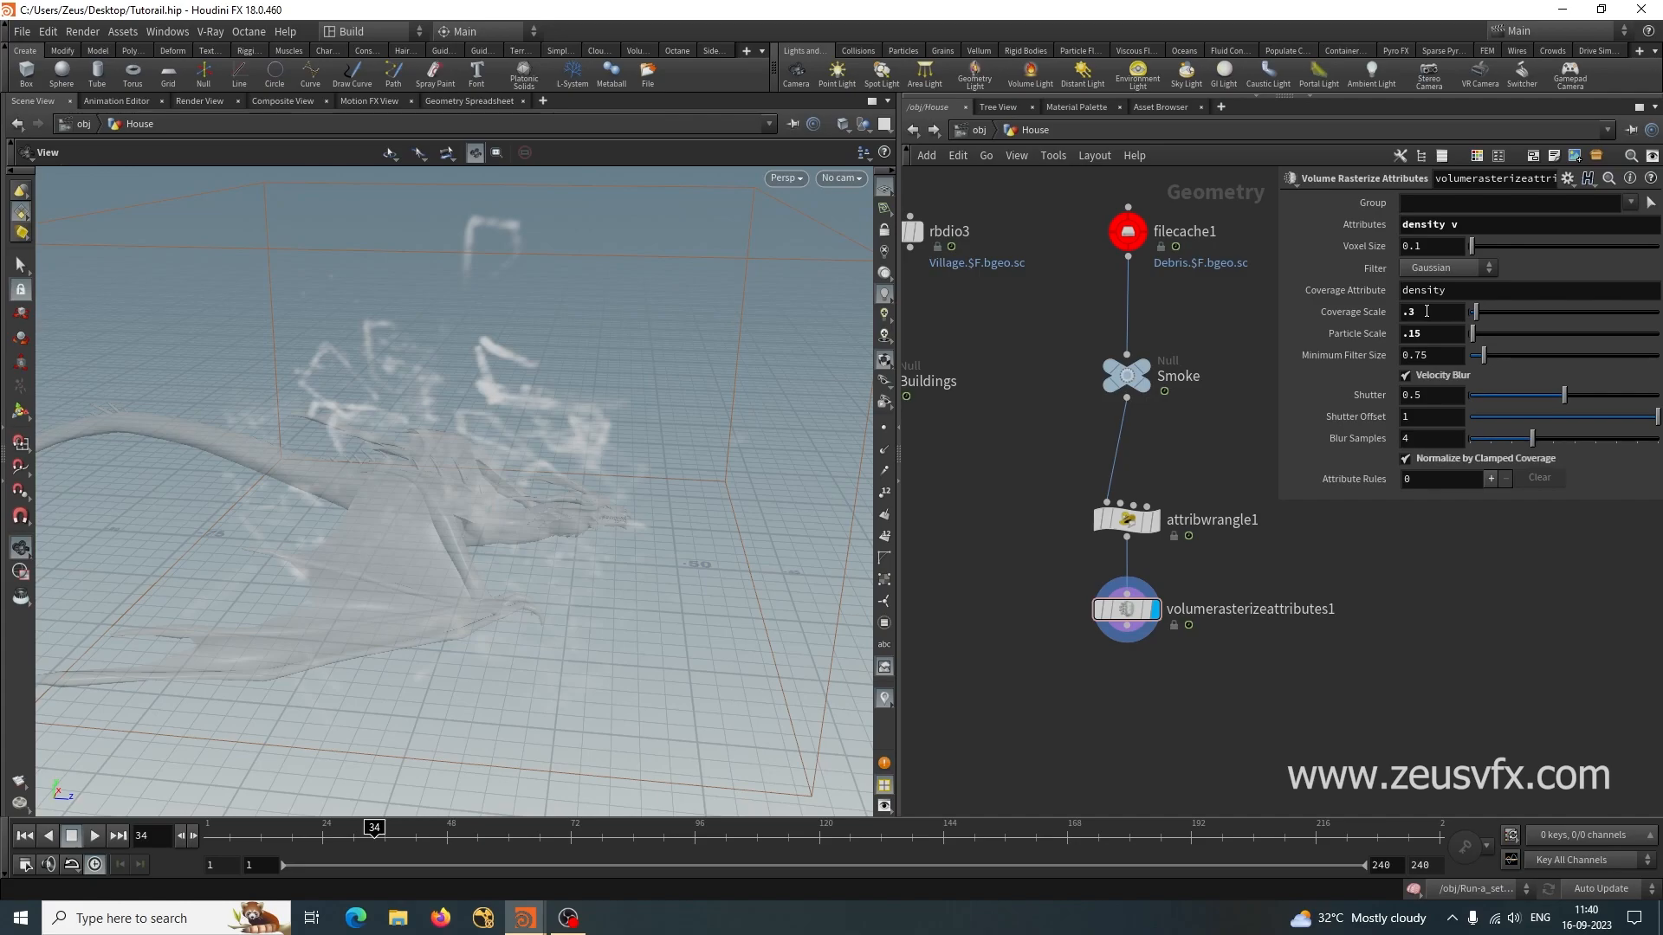
Raise the rasterize node's Coverage Scale, trying 0.4 and settling on 0.5, and set its Particle Scale to 0.2.
left_click(1426, 312)
key("Return")
left_click_drag(620, 497, 546, 503)
left_click(1427, 313)
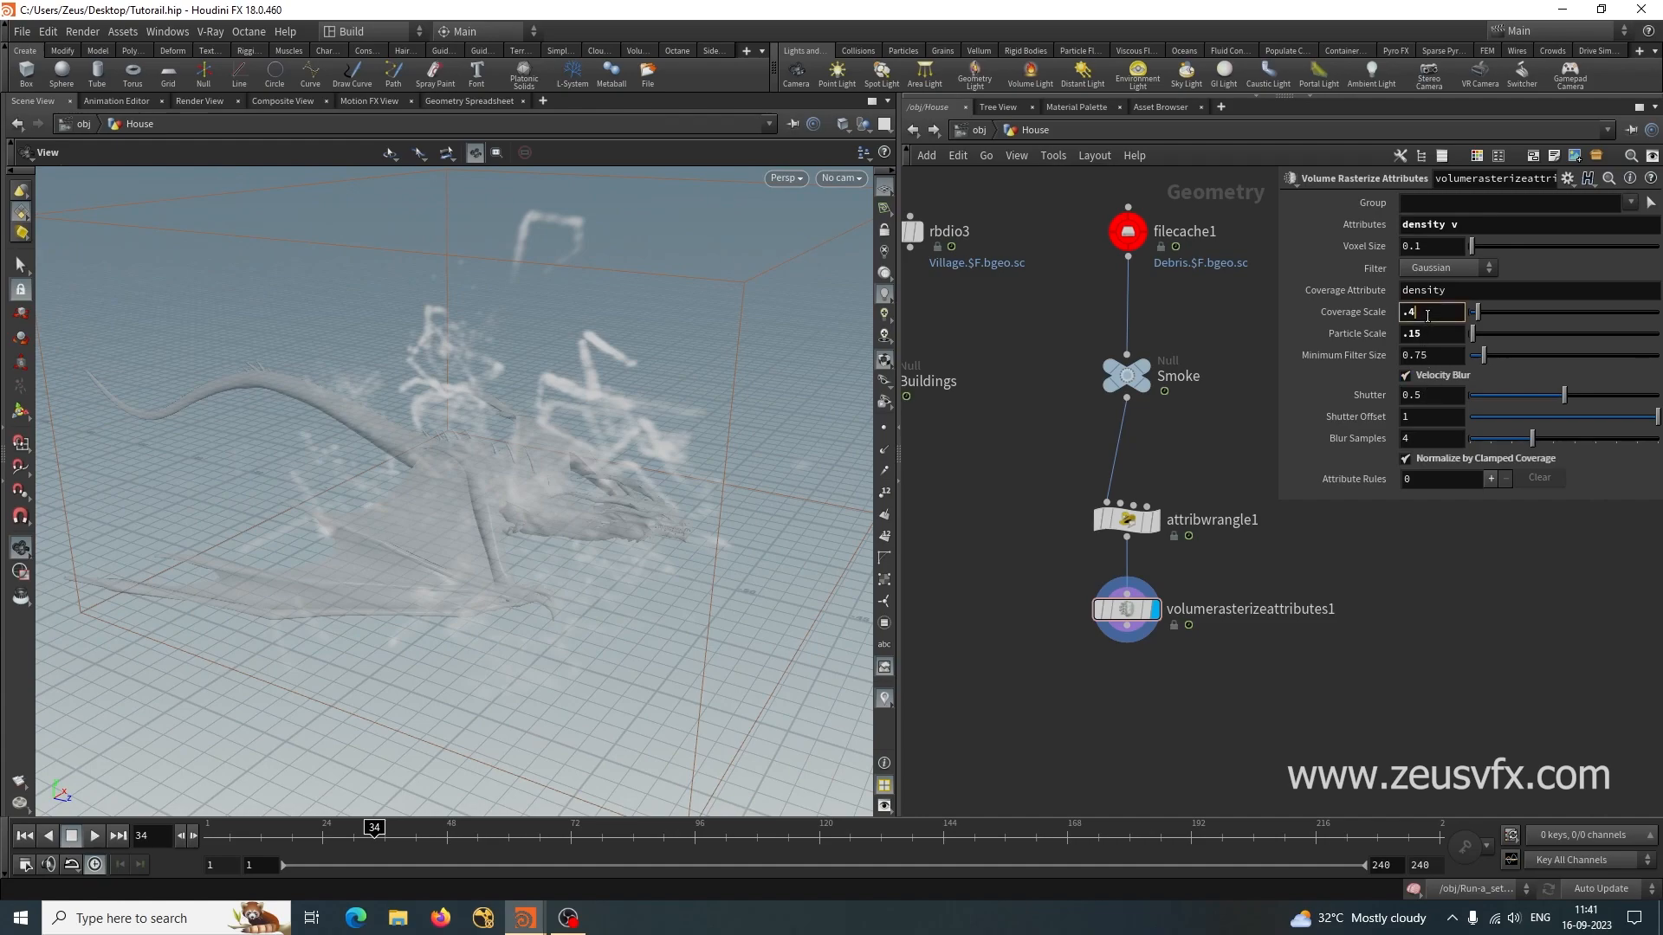
key("Return")
left_click(1427, 336)
type("2")
key("Return")
Move the timeline to frame 50 and examine the rasterized smoke volume around the dragon.
left_click_drag(297, 601, 408, 672)
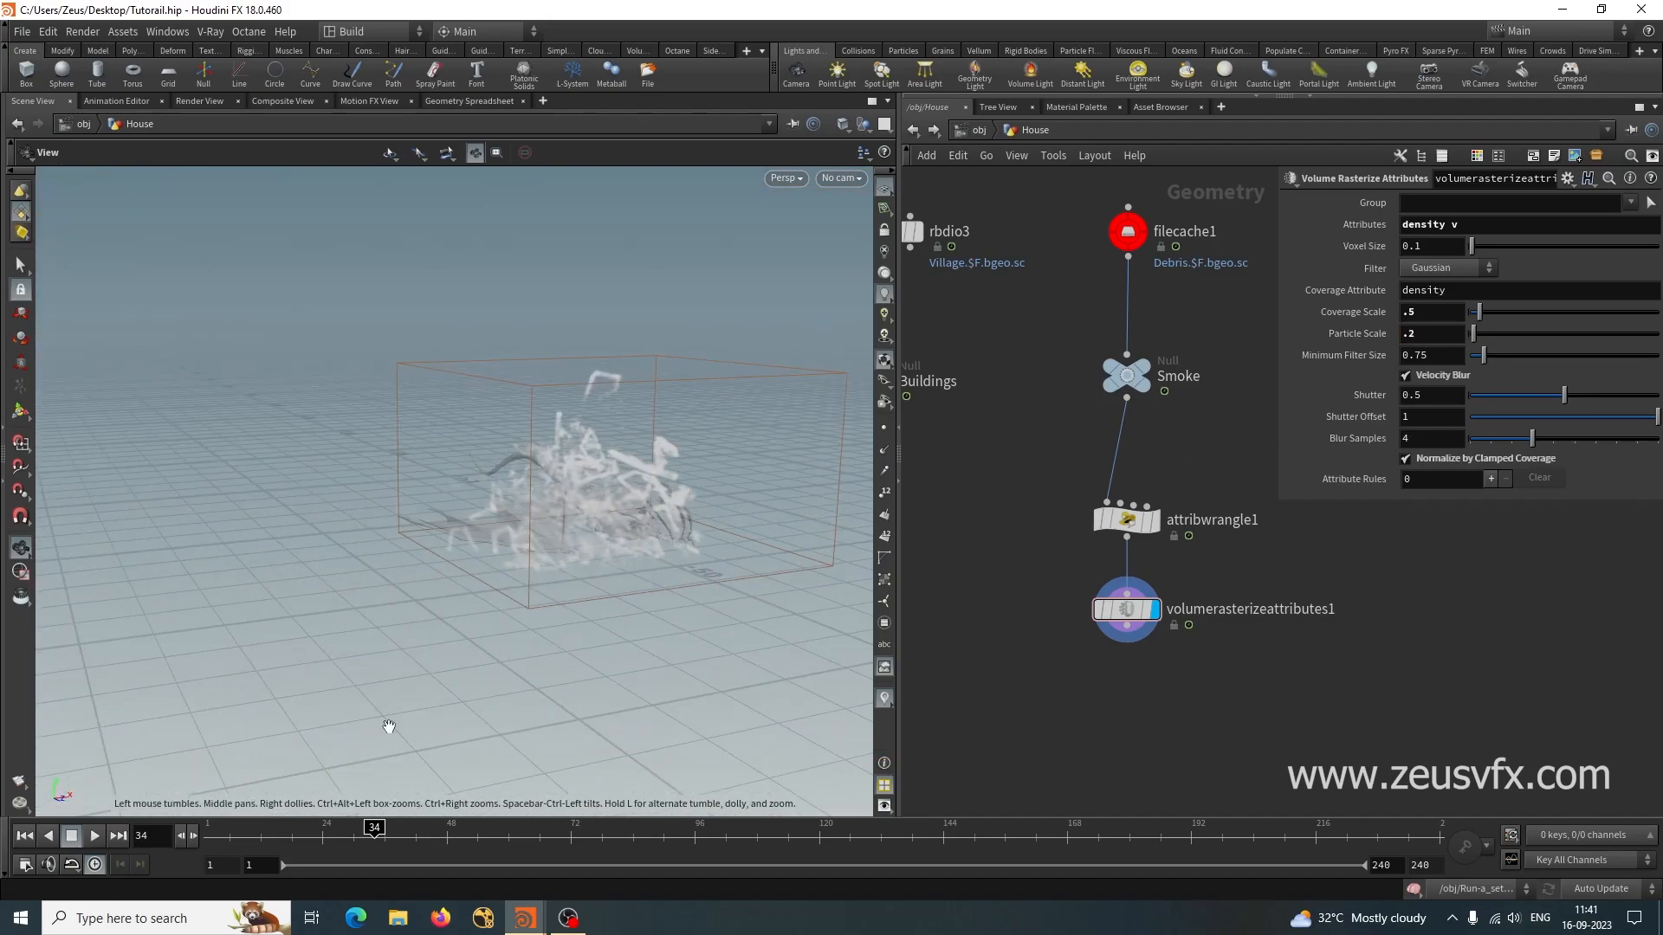
left_click(458, 836)
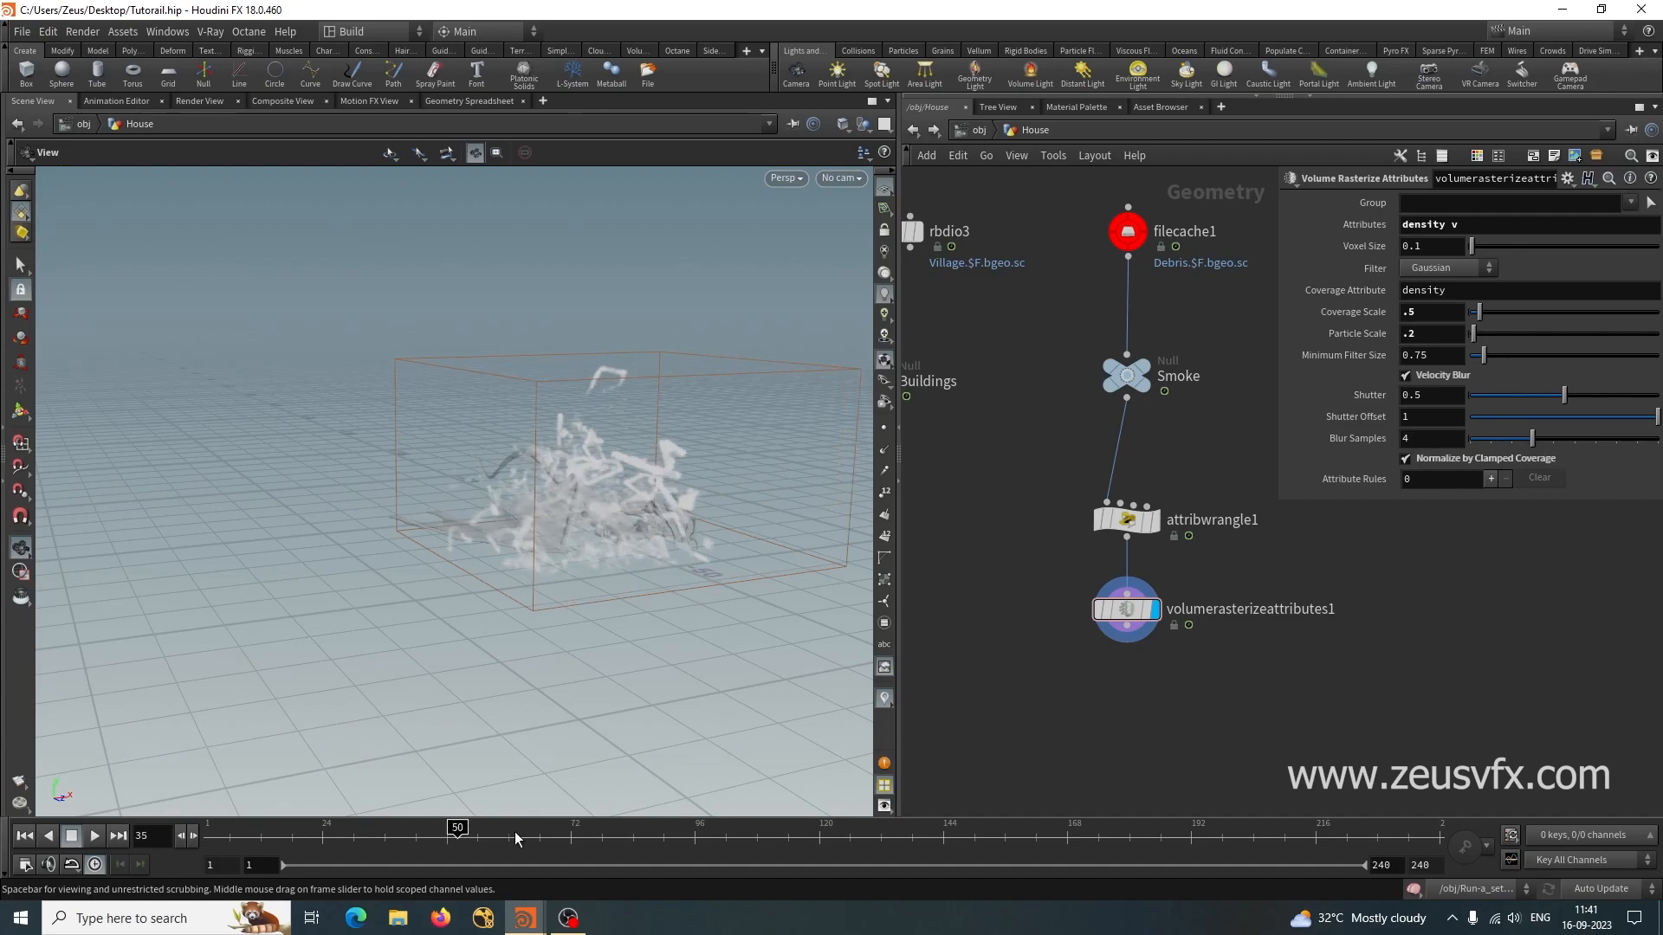
left_click_drag(633, 675, 452, 690)
Add a Null below the rasterize node, wire it in, name it "smoke_src" and make it the displayed node.
middle_click_drag(1102, 798, 1057, 674)
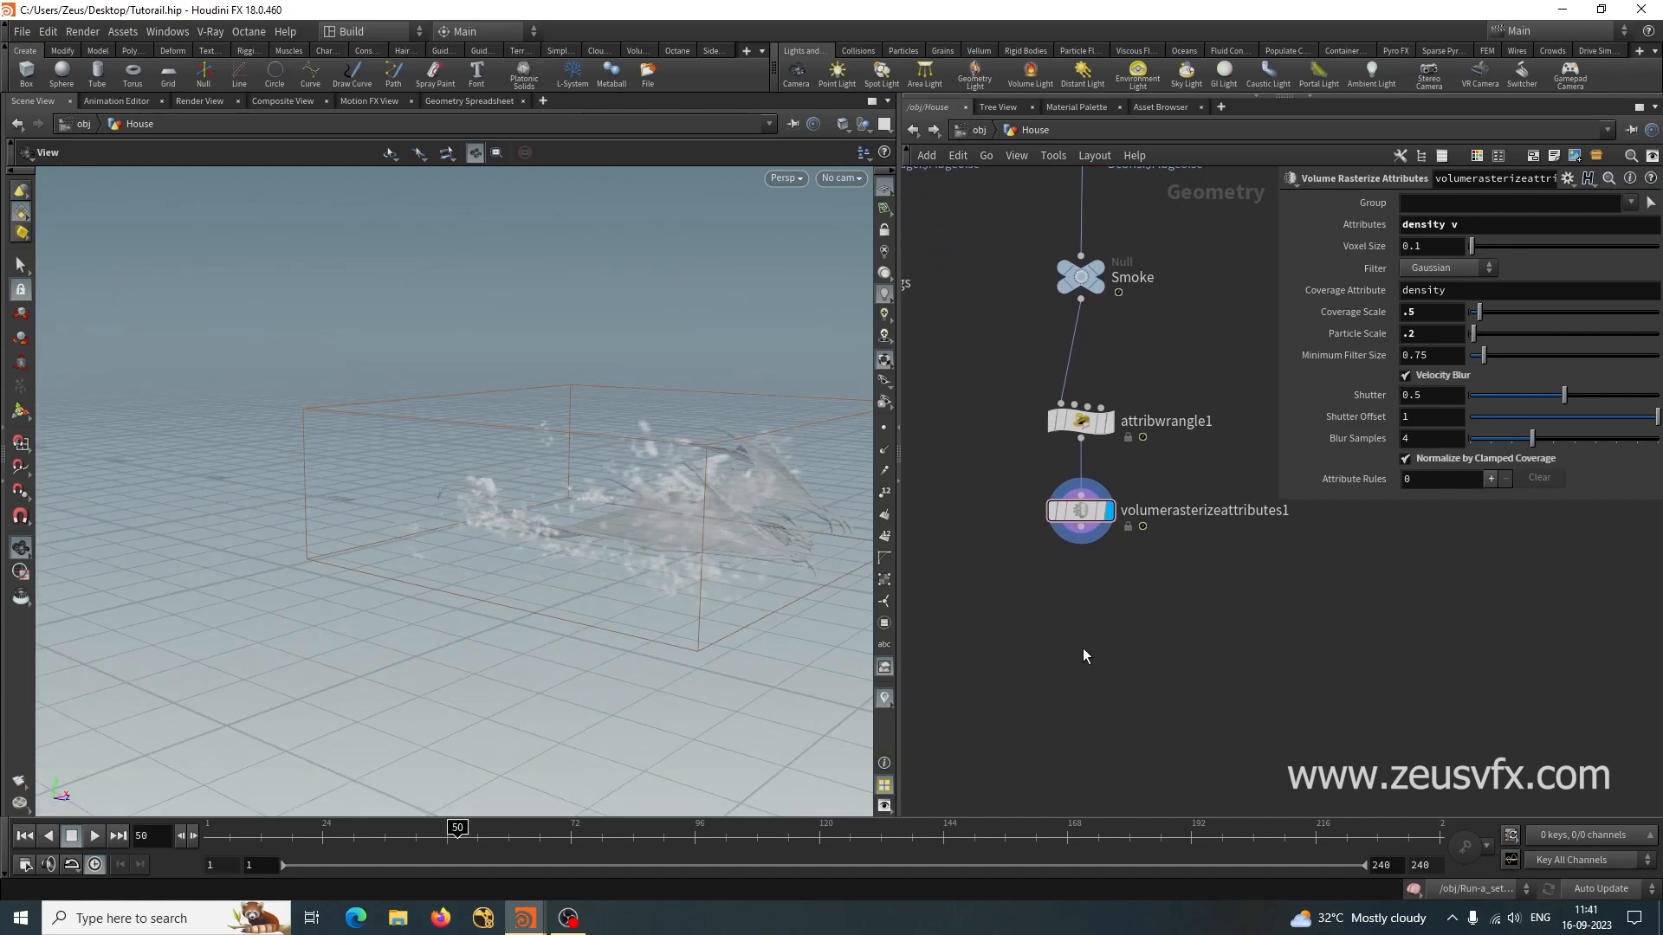
key("Tab")
type("null")
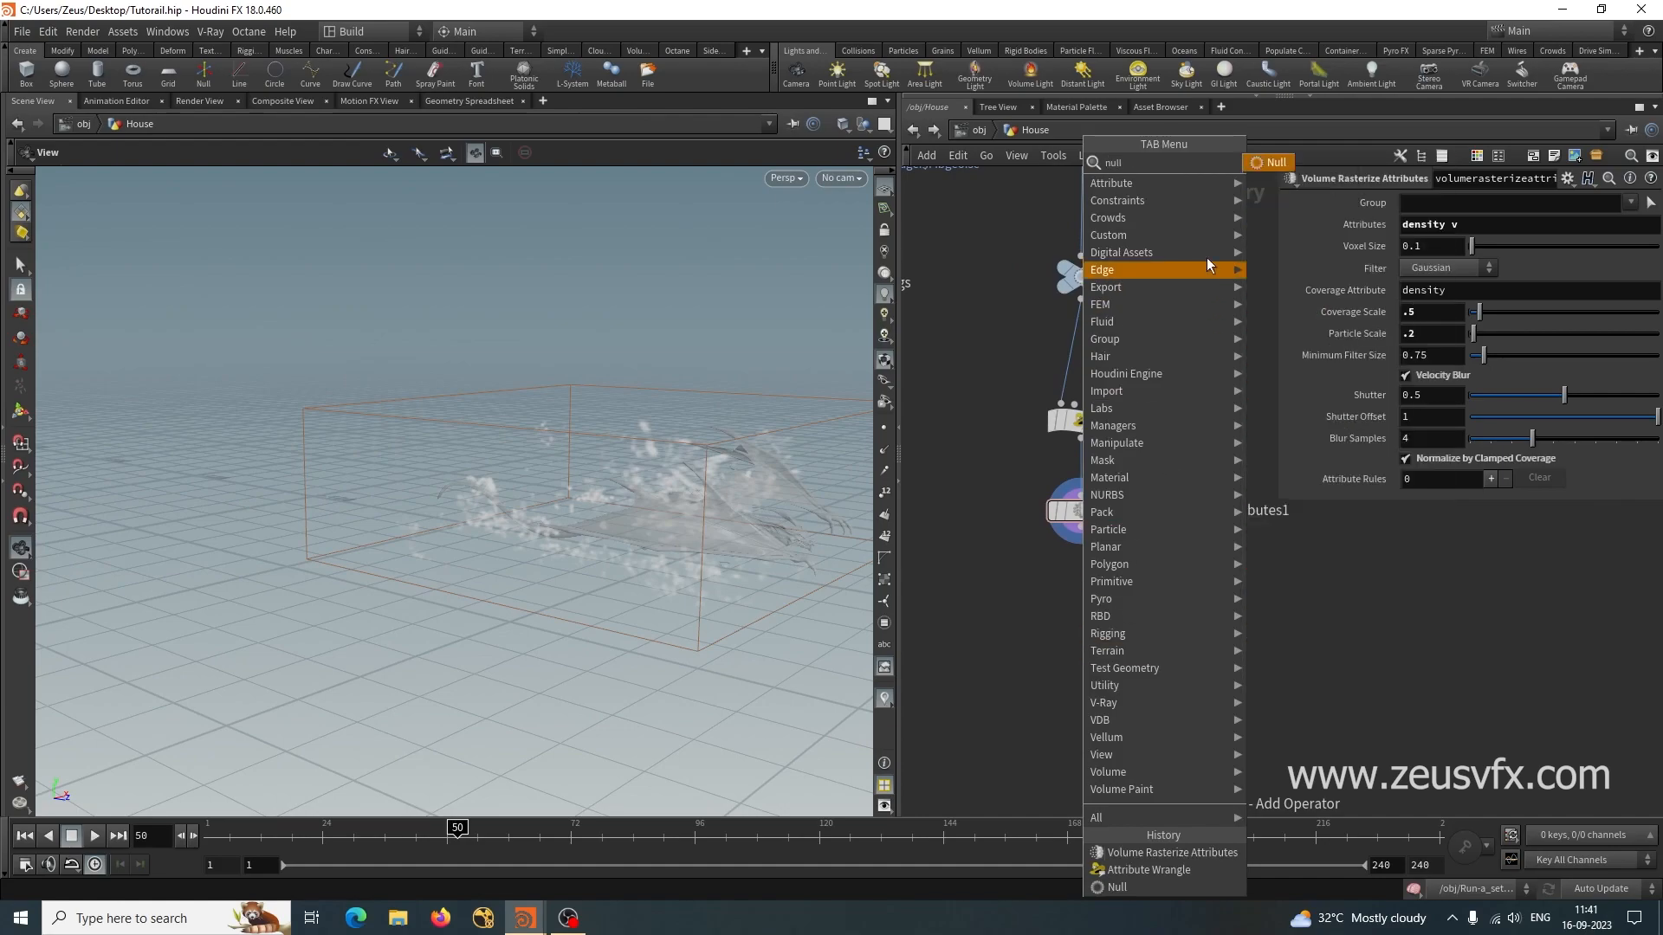
left_click(1270, 163)
left_click(1082, 668)
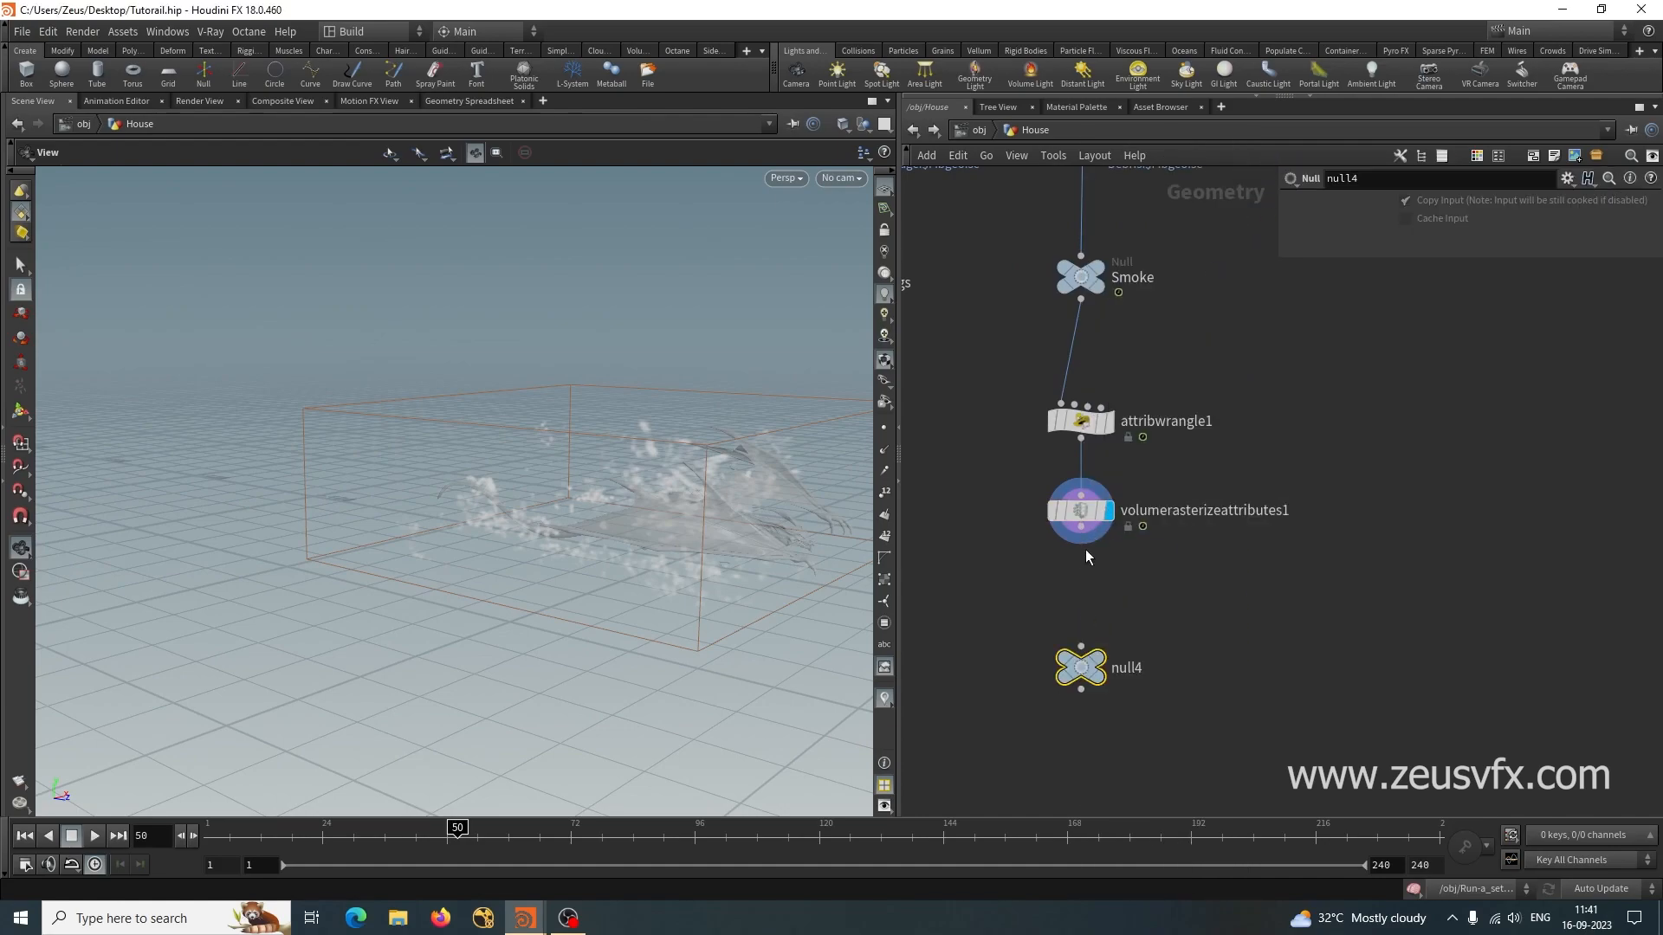
double_click(1127, 667)
type("smoke_sr")
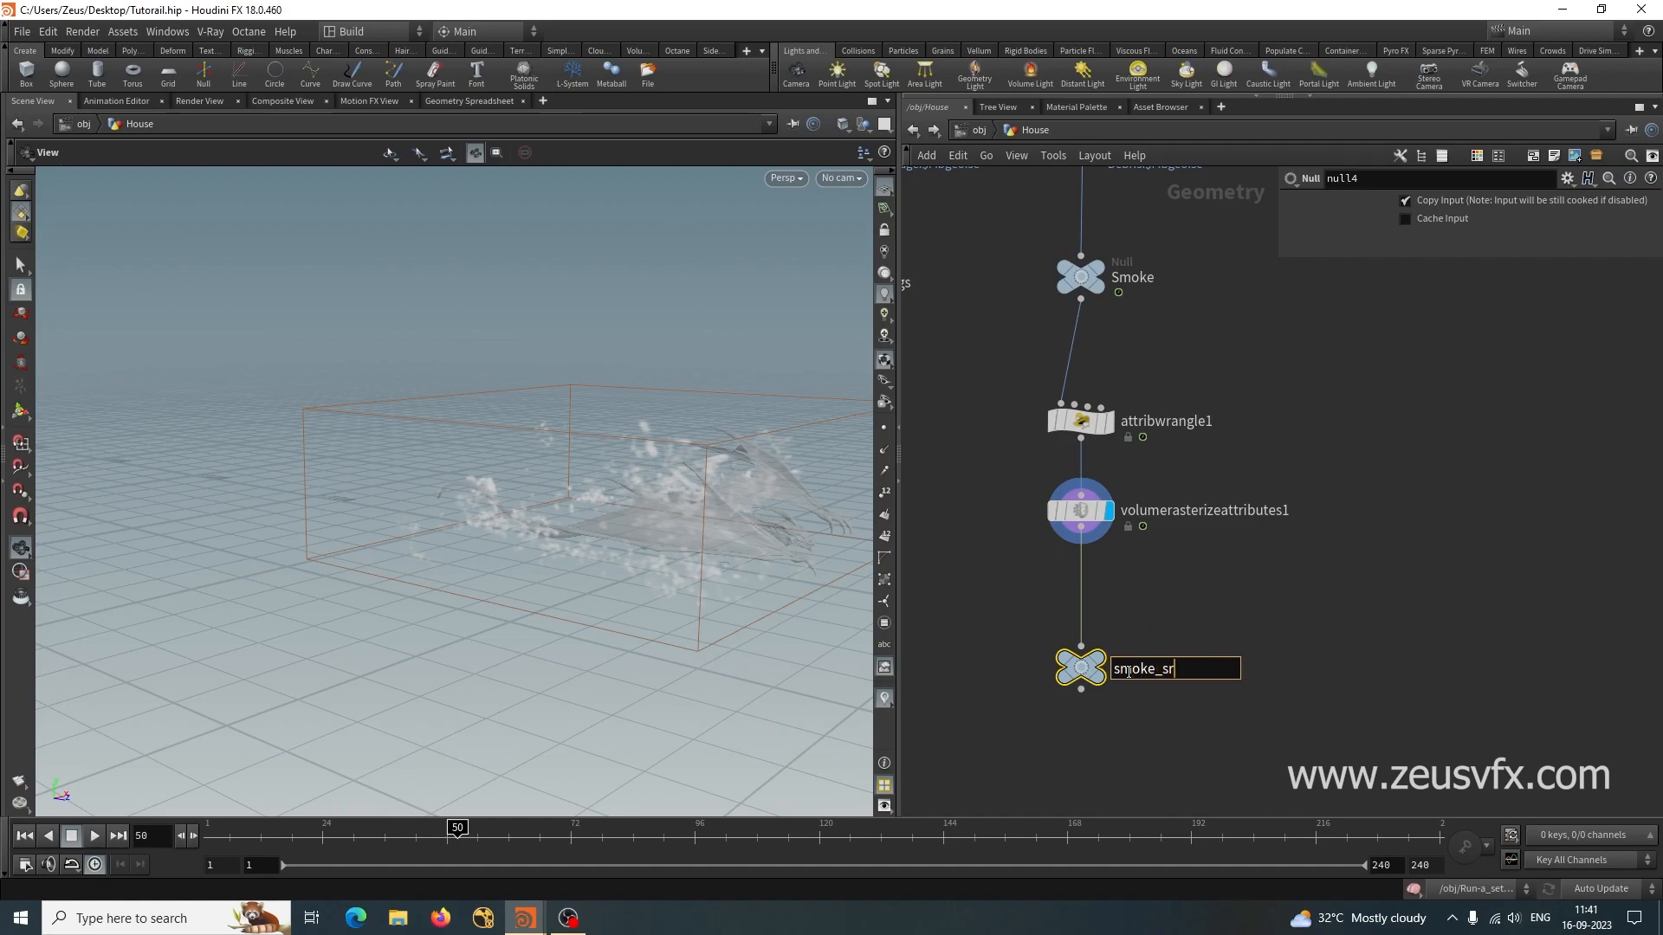
key("Return")
left_click(1105, 667)
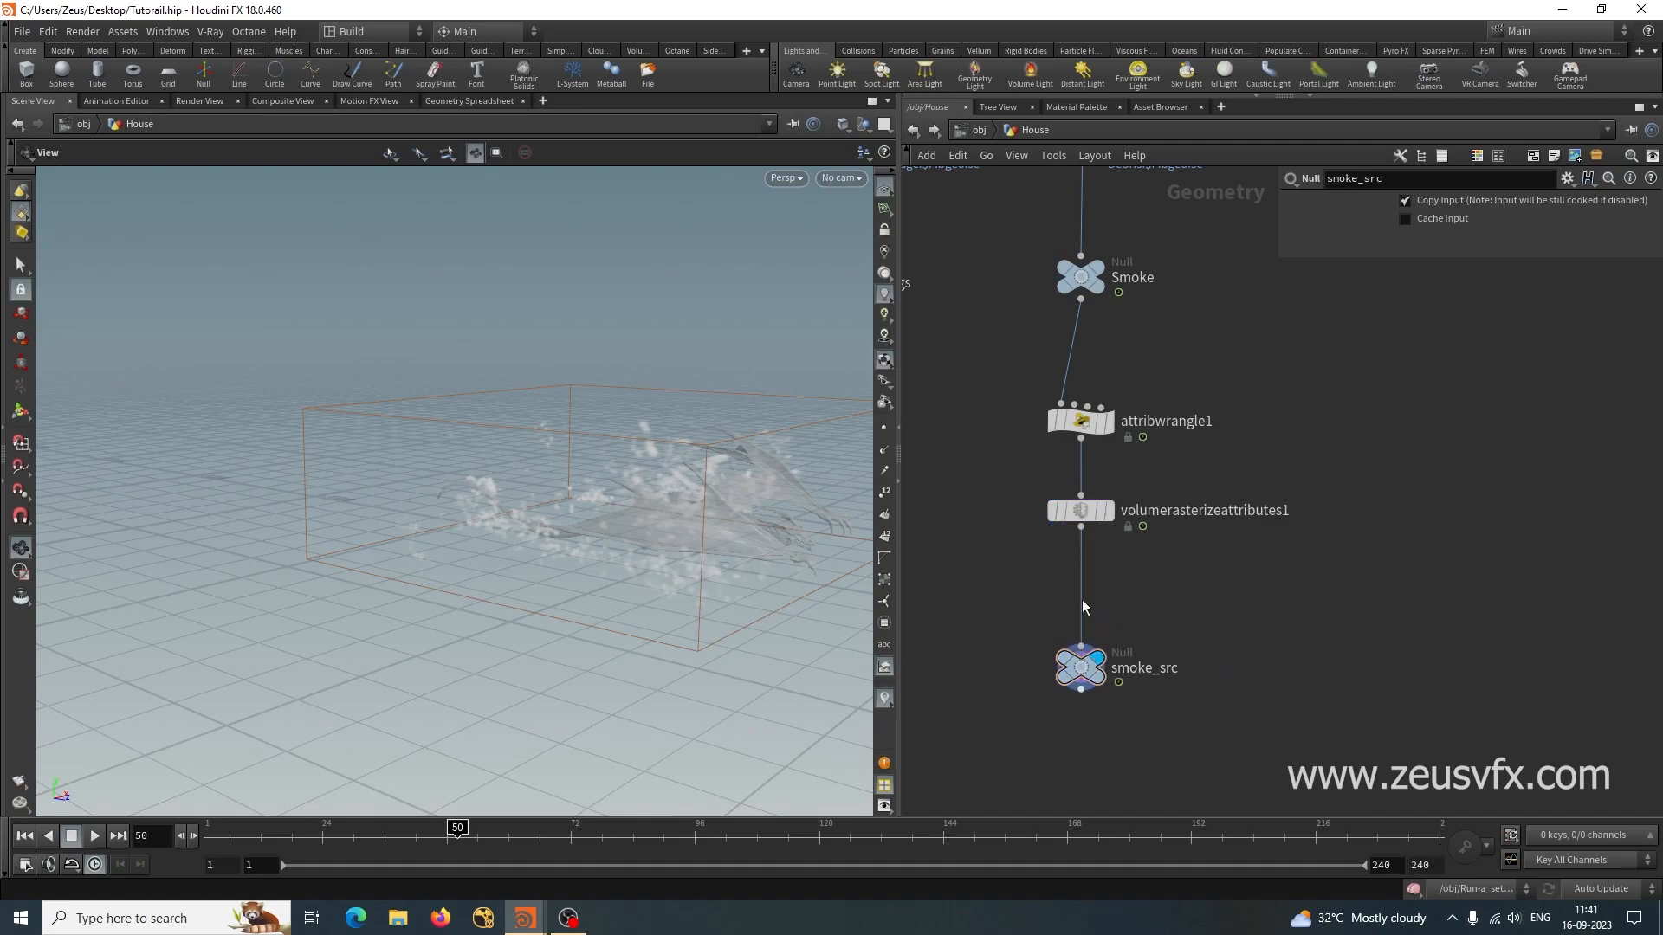
Widen the network editor by narrowing the 3D view, and save the scene file.
scroll(1147, 491, "down", 2)
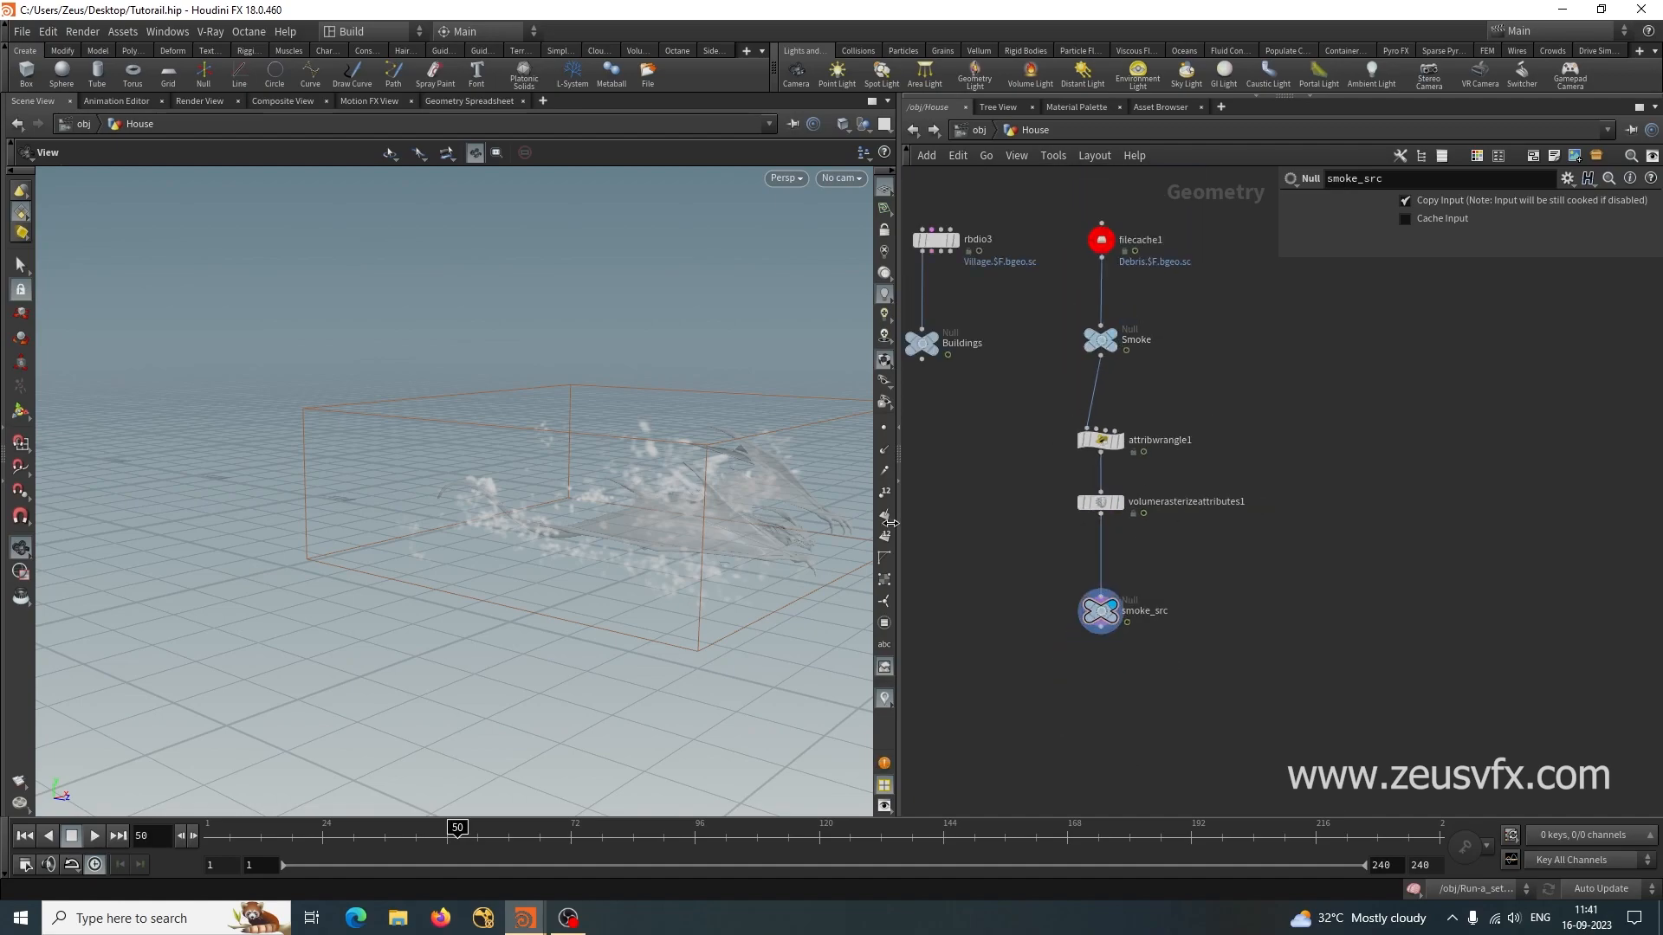
left_click_drag(535, 474, 649, 541)
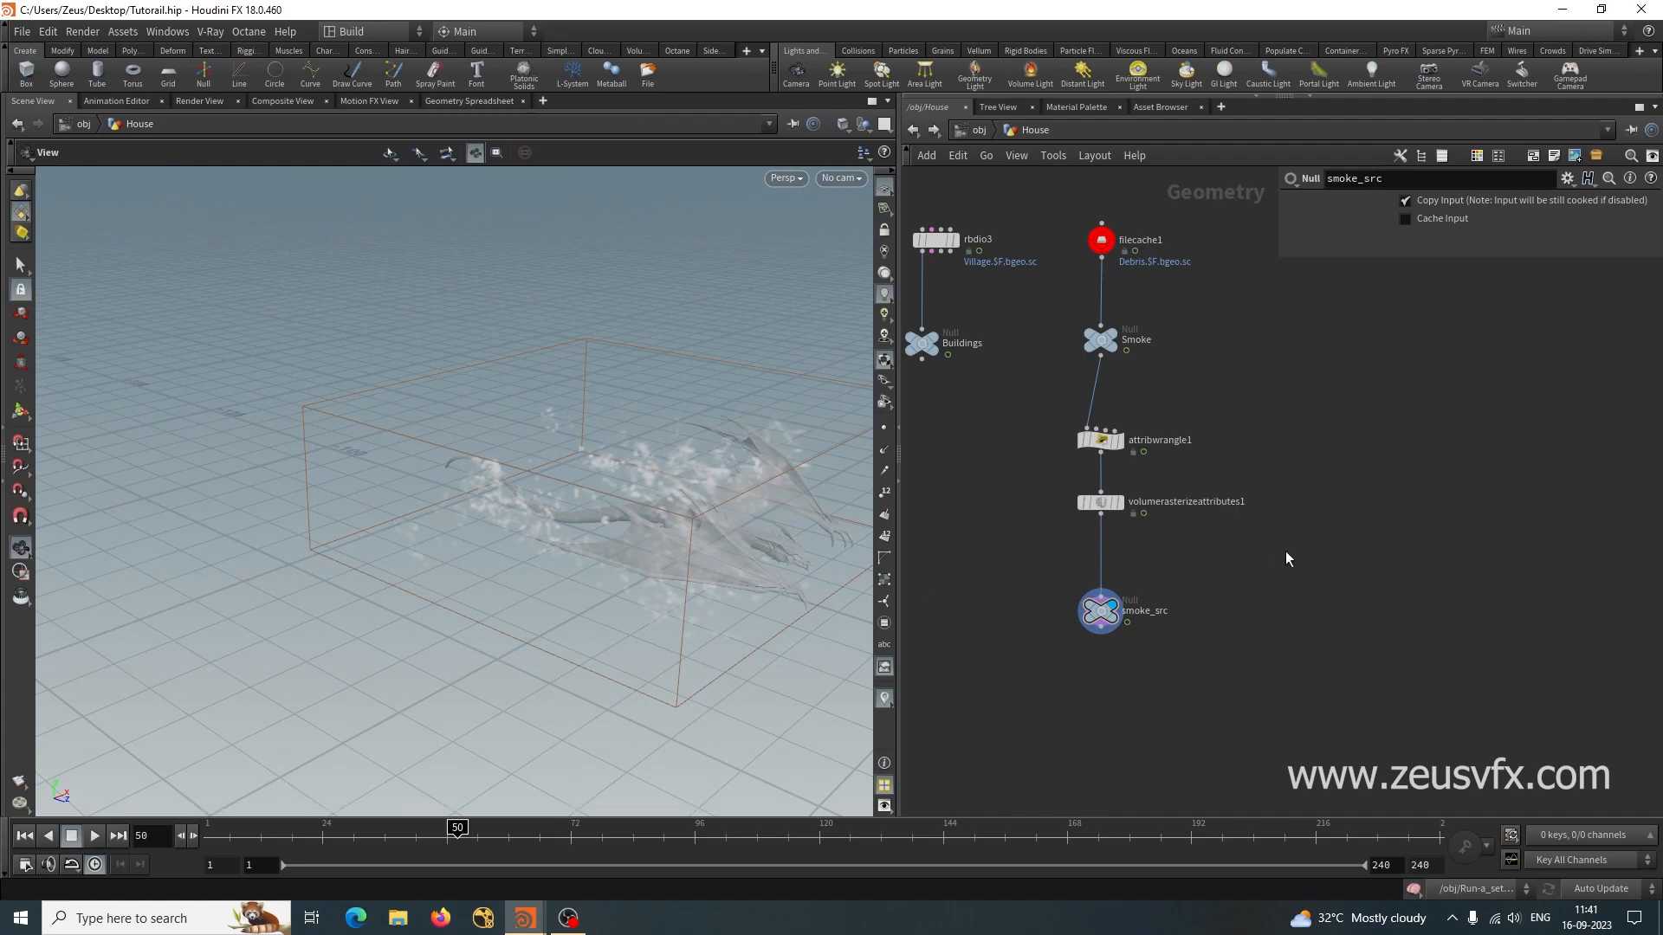
scroll(1283, 556, "down", 2)
scroll(1303, 515, "up", 1)
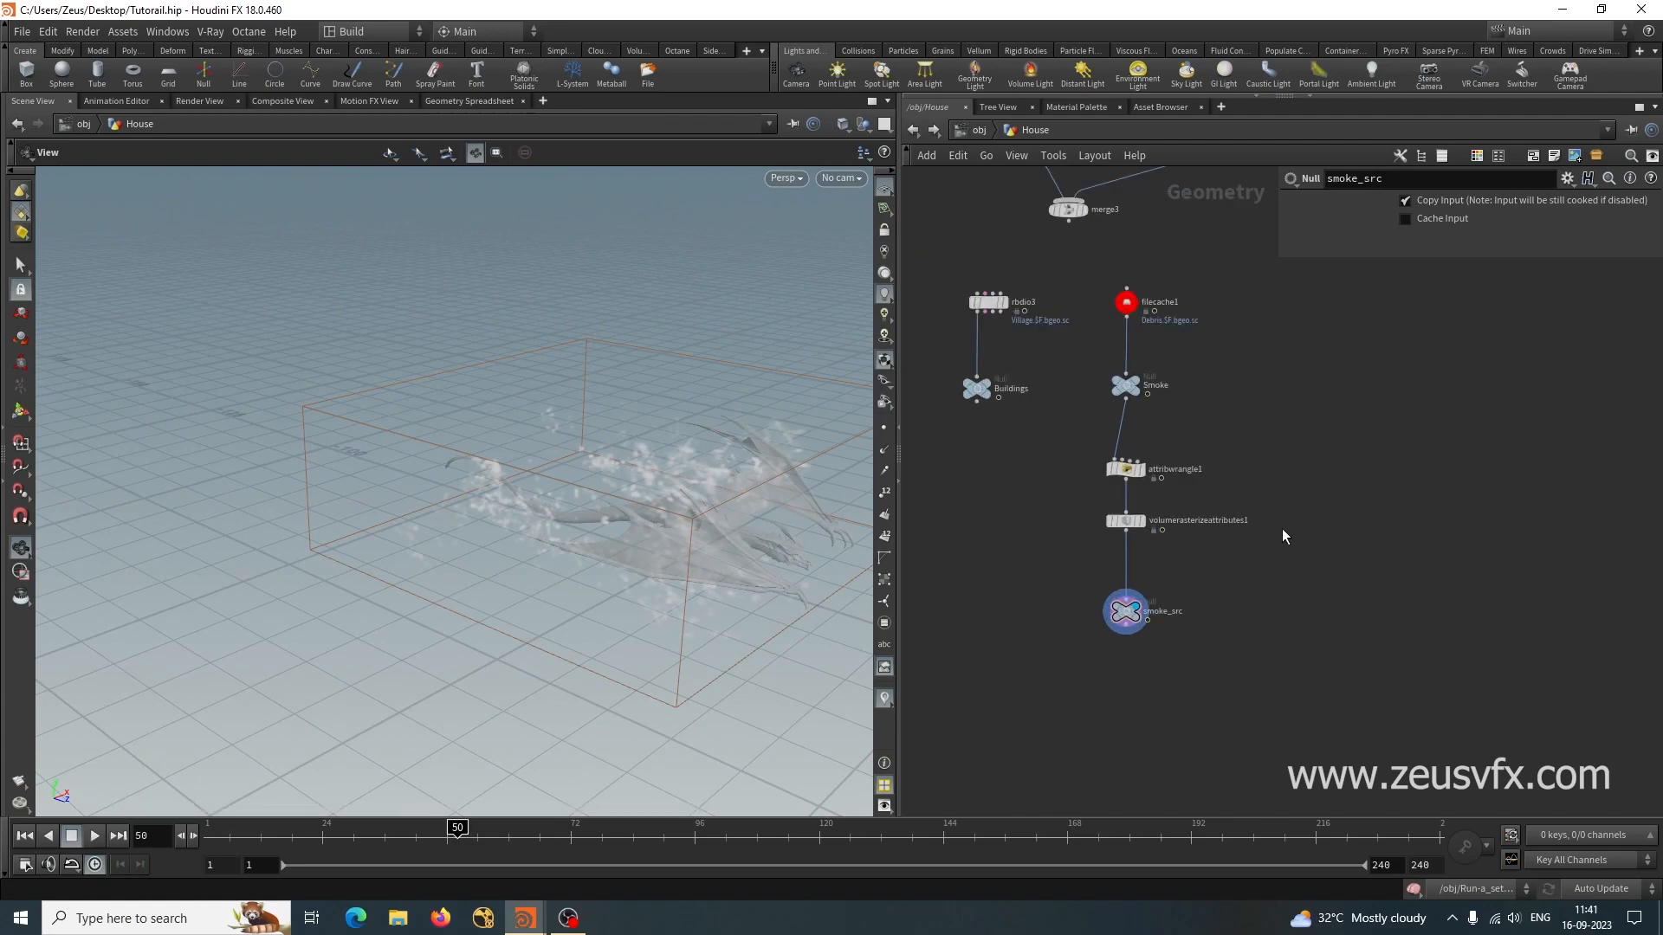
left_click_drag(899, 251, 704, 269)
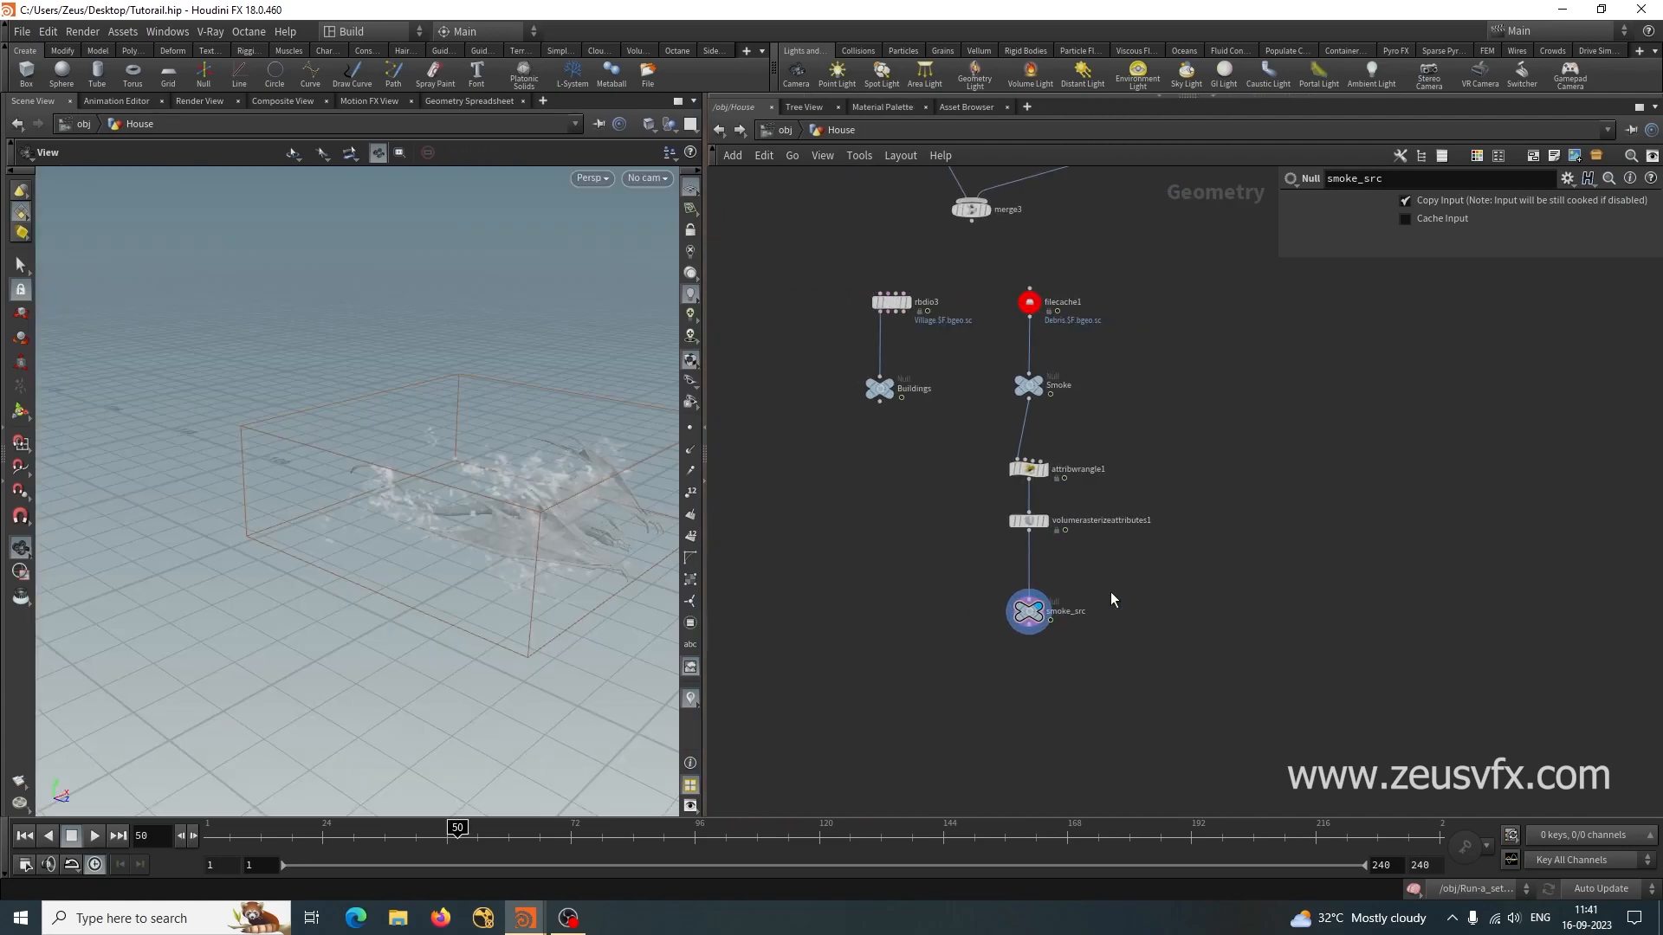
key("ctrl+s")
middle_click_drag(1181, 616, 1133, 723)
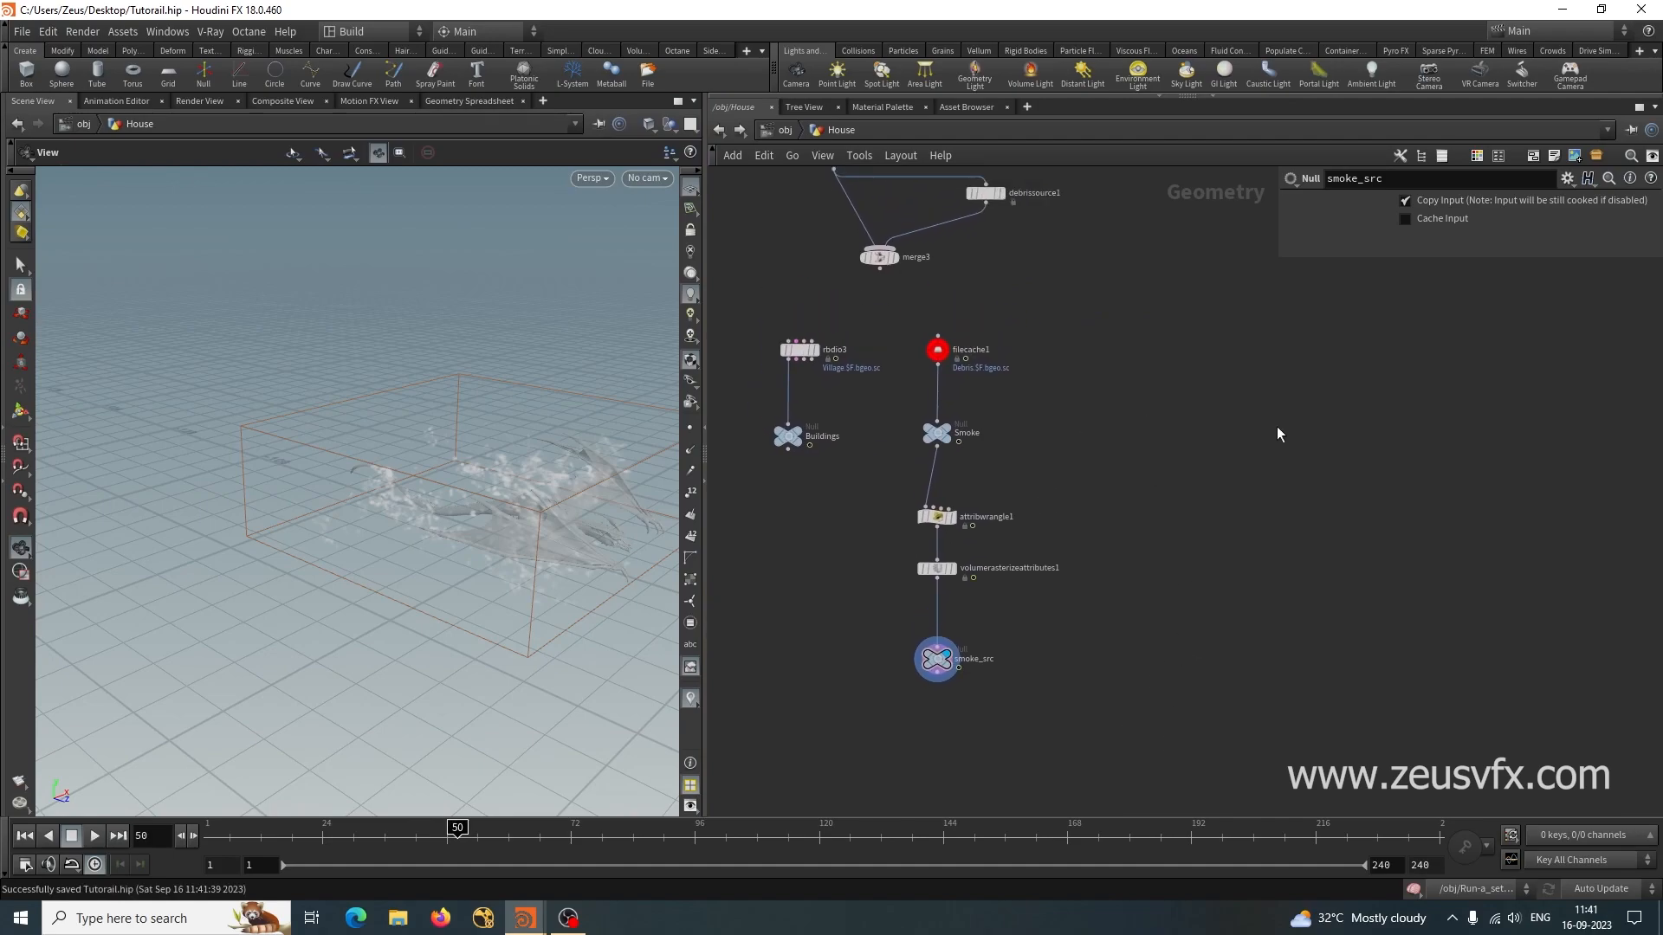
left_click(782, 131)
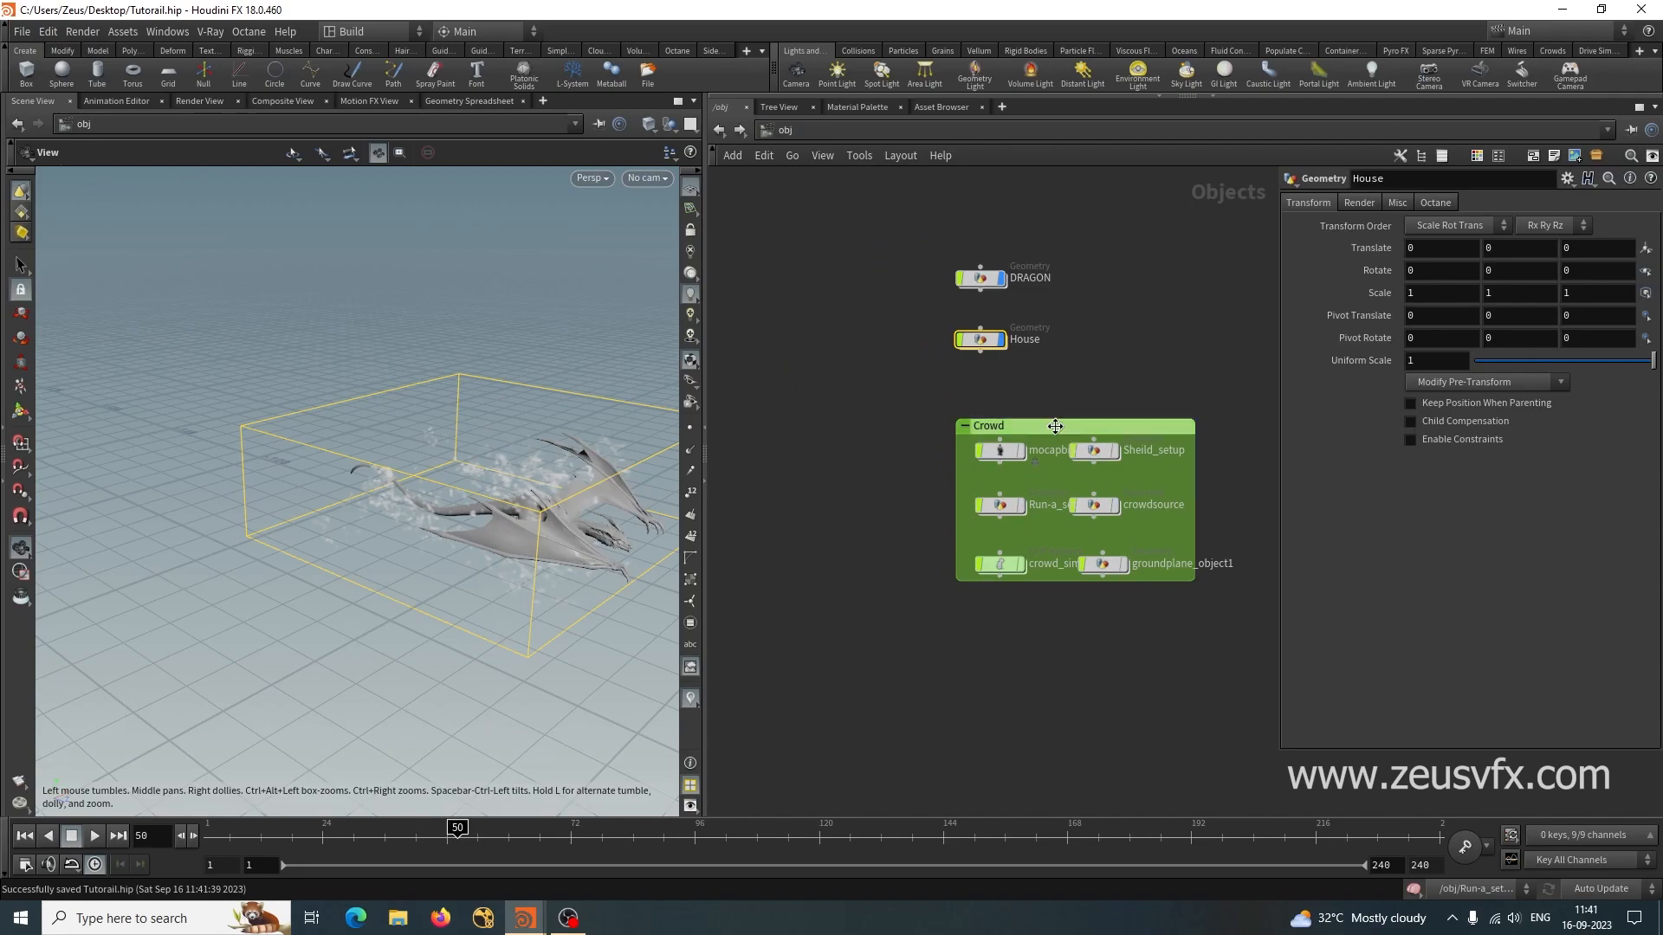
middle_click_drag(1109, 345, 991, 506)
scroll(991, 501, "up", 2)
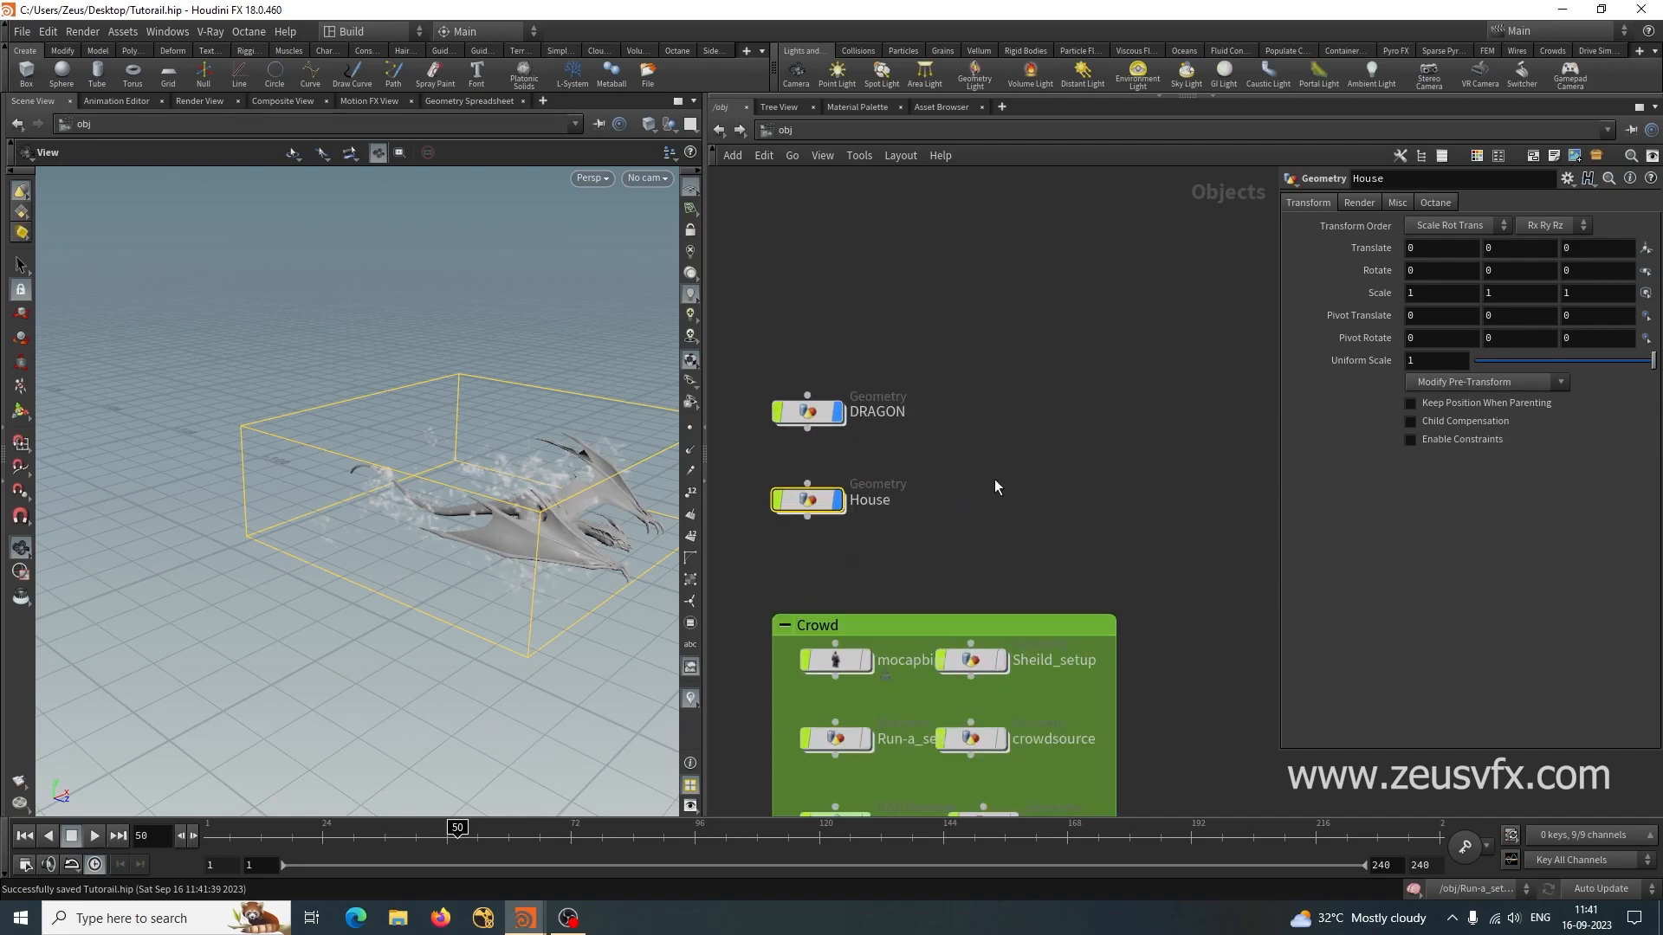
left_click(1078, 405)
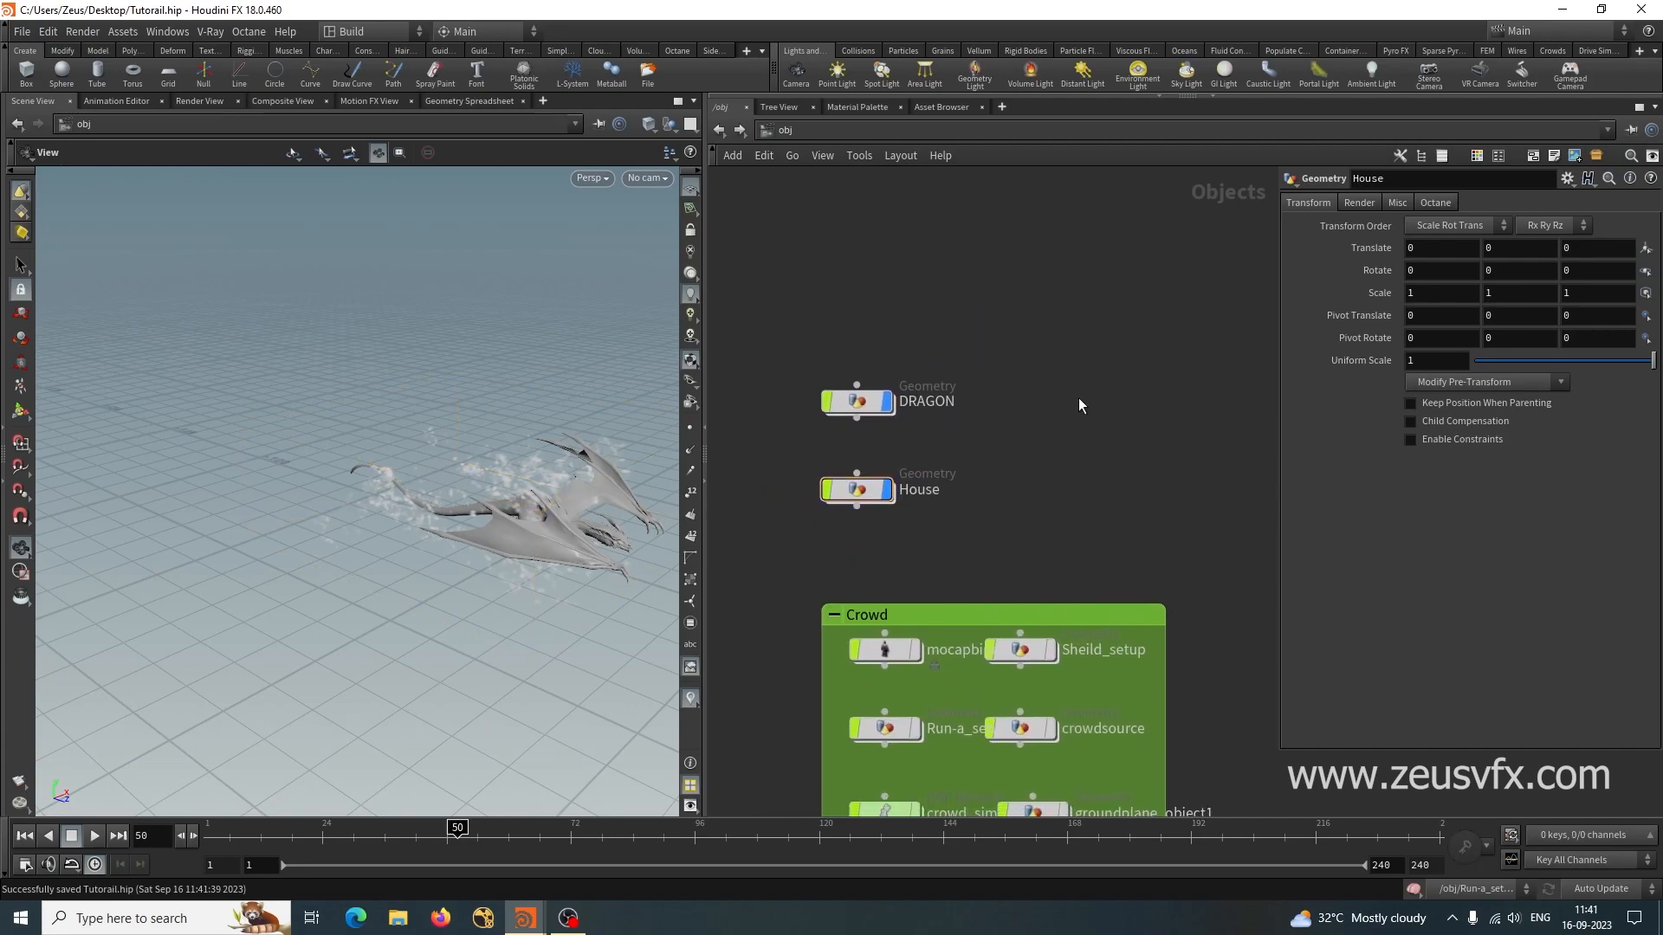
double_click(856, 498)
middle_click_drag(1067, 518, 1250, 460)
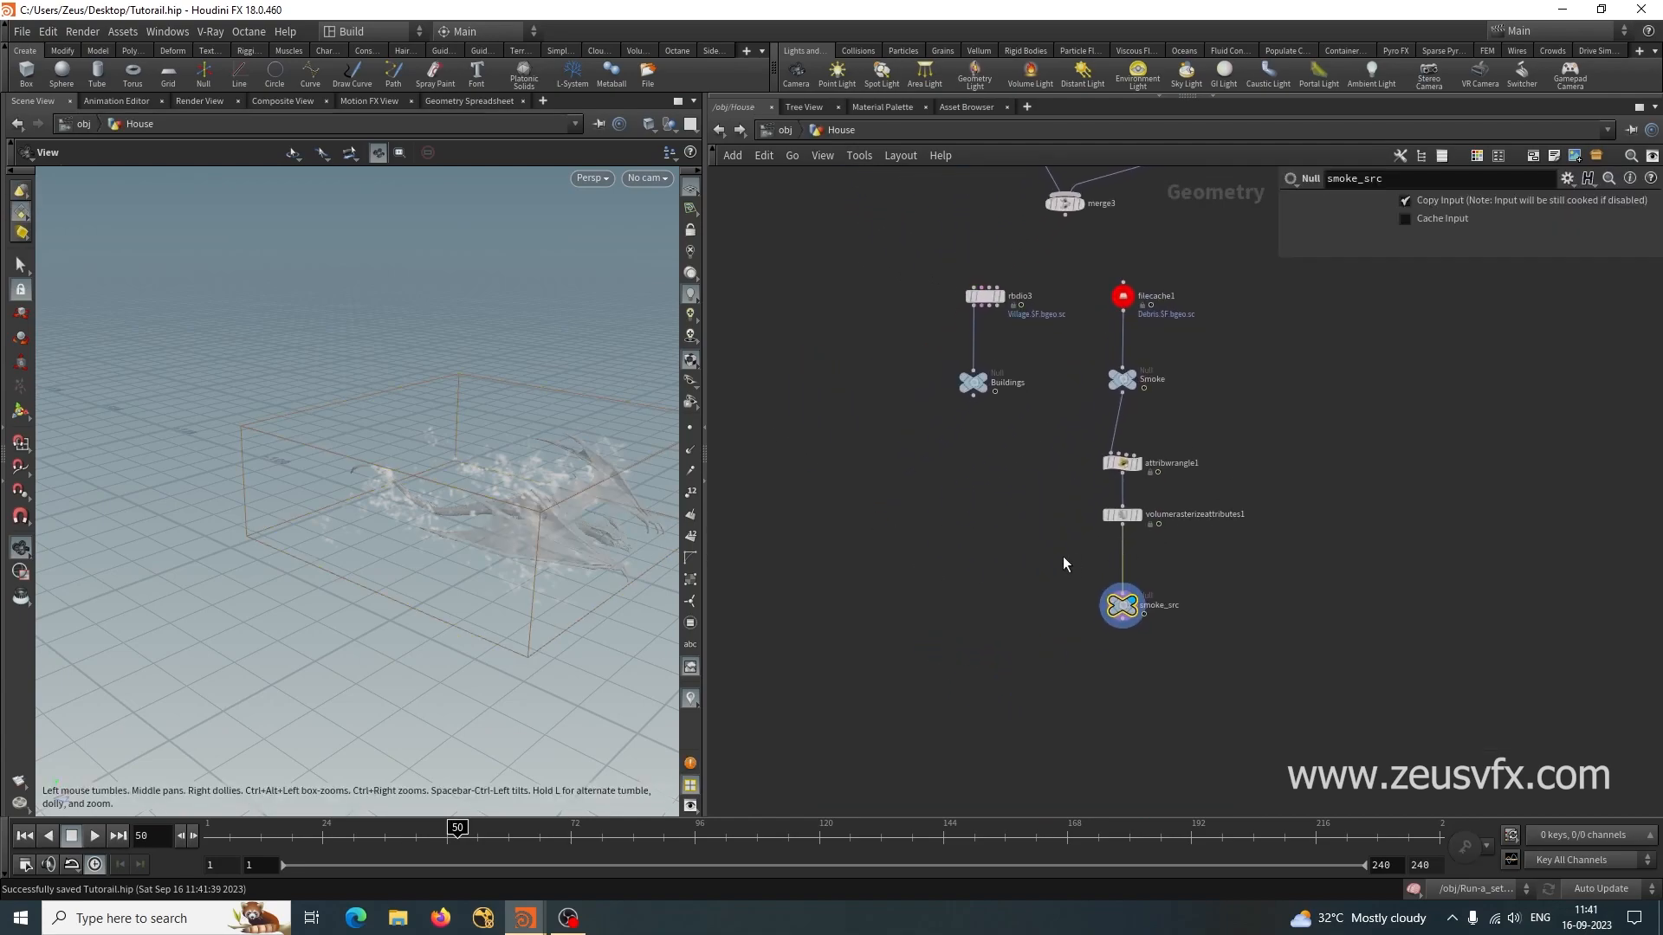
Add a DOP Network node below smoke_src in the House network.
middle_click_drag(1272, 568, 1039, 554)
scroll(1038, 548, "up", 3)
key("Tab")
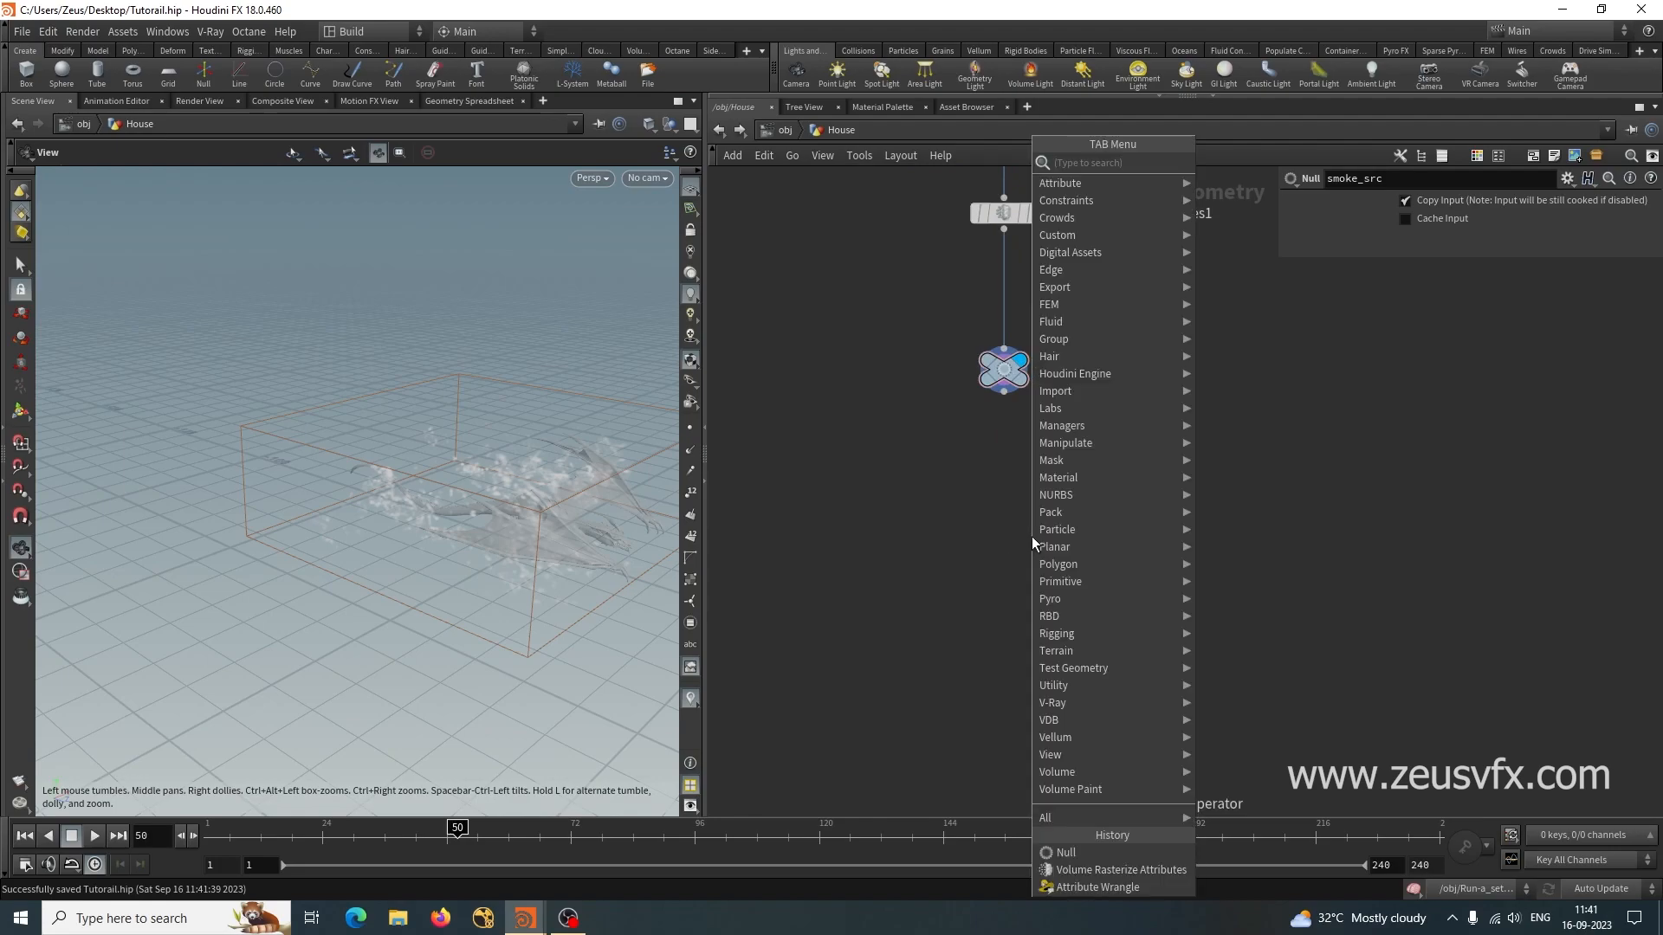
type("dop")
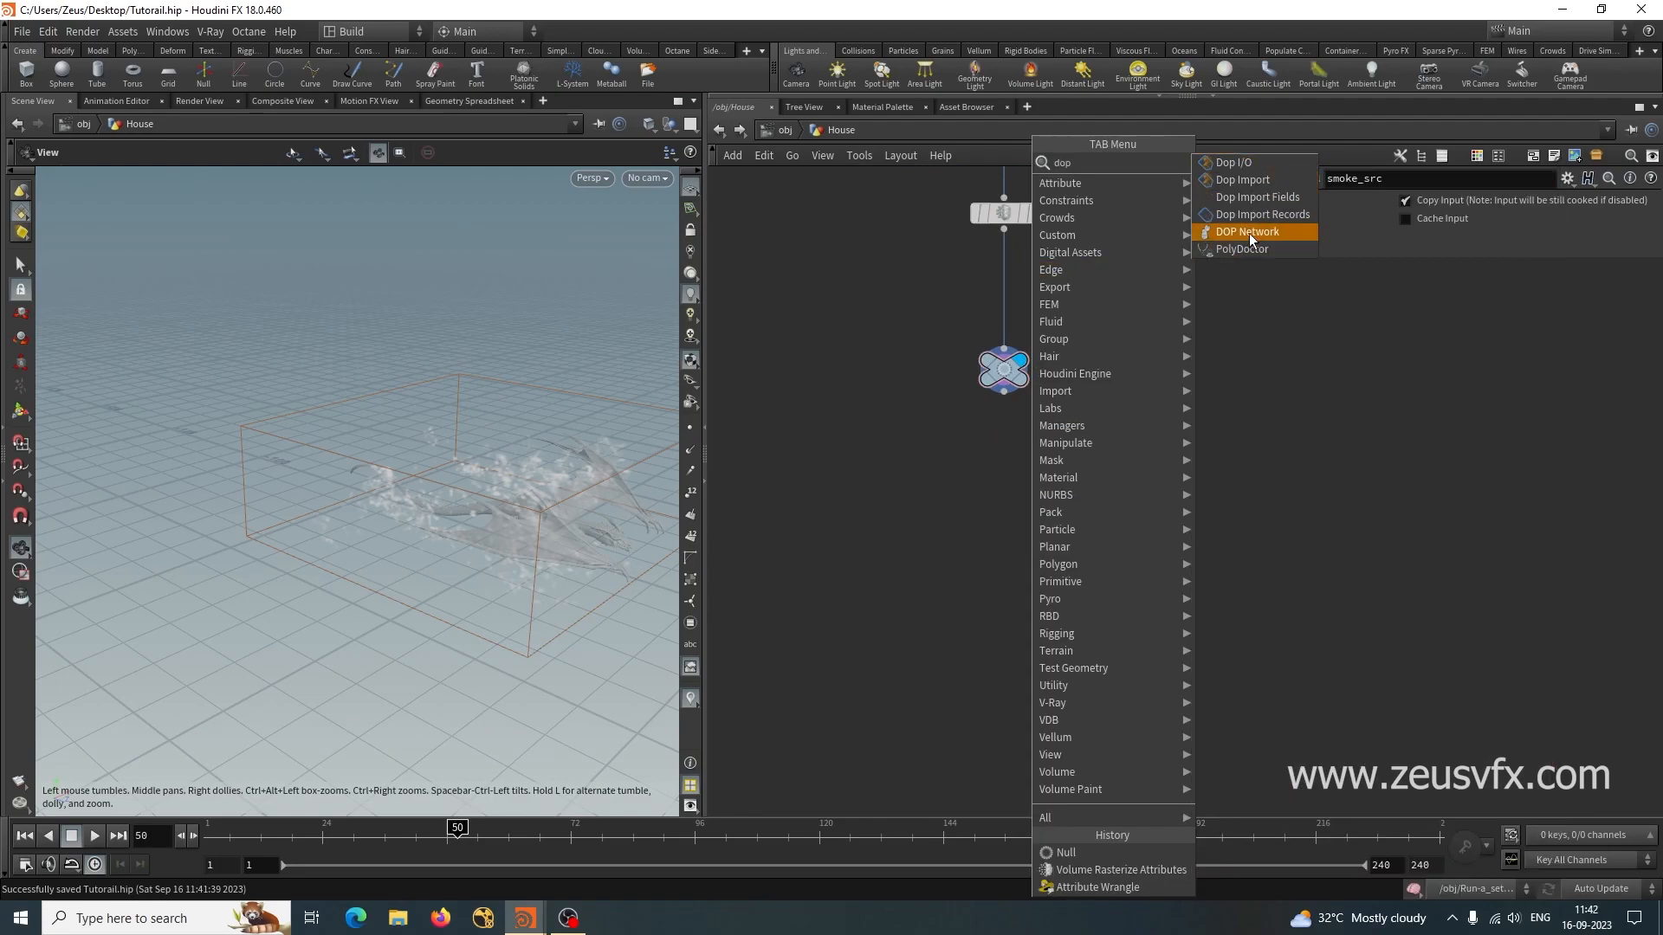
left_click(1247, 232)
left_click(1009, 546)
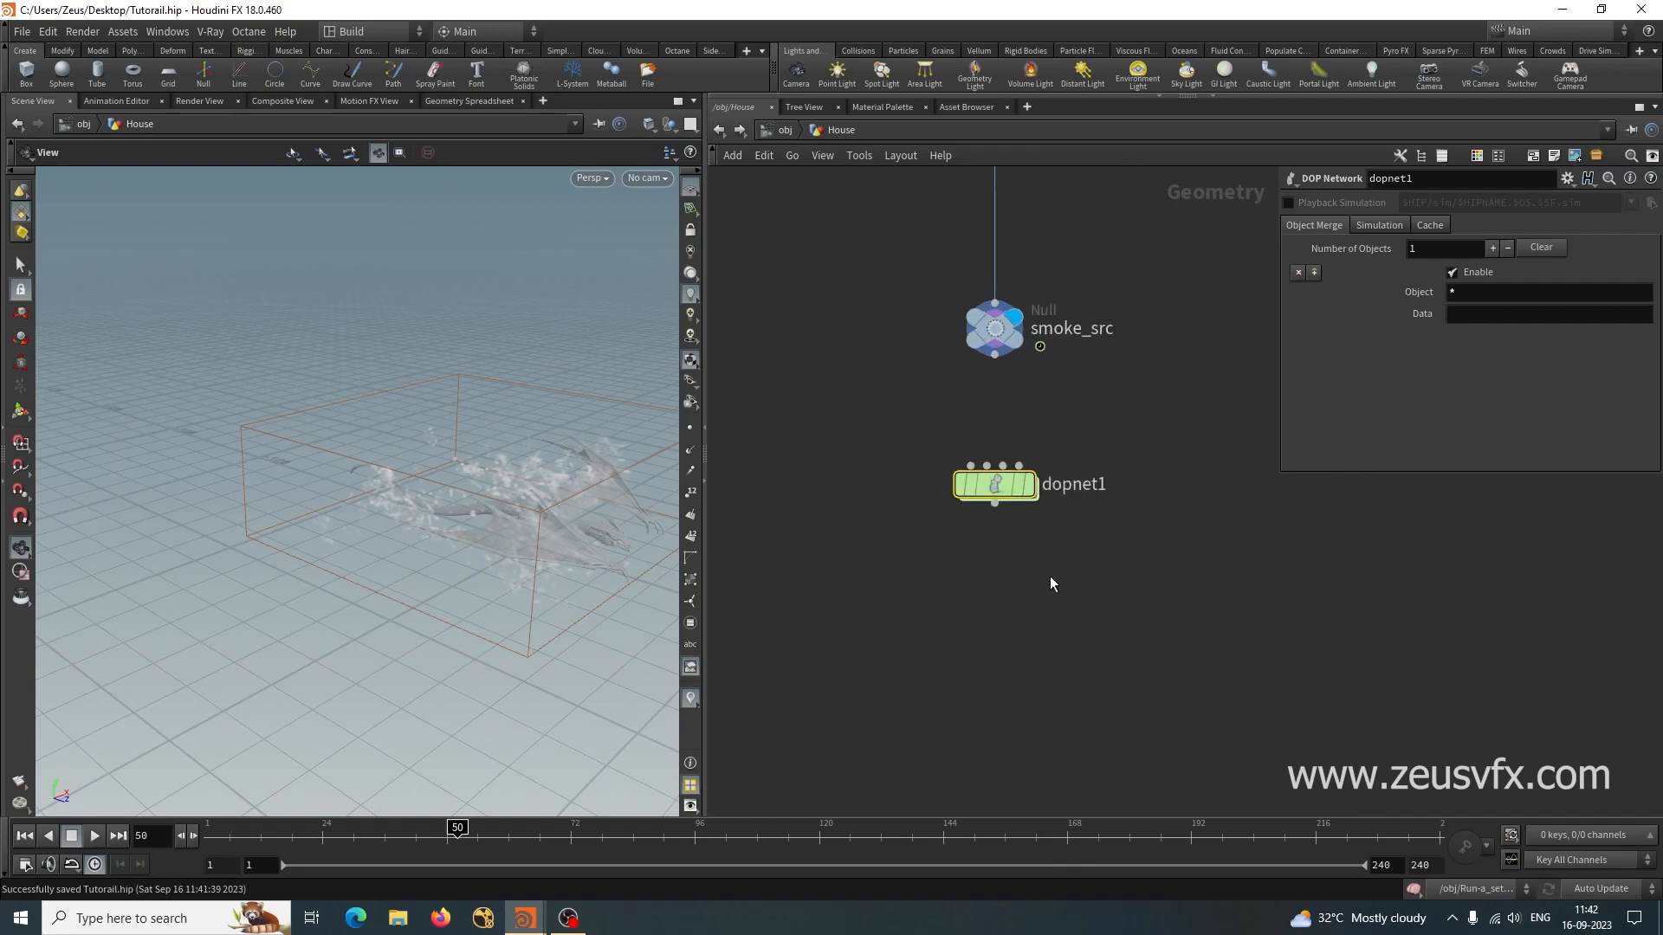
Enter the new DOP network, return the timeline to frame 1 and add a Smoke Object node.
scroll(1050, 583, "up", 1)
double_click(1020, 478)
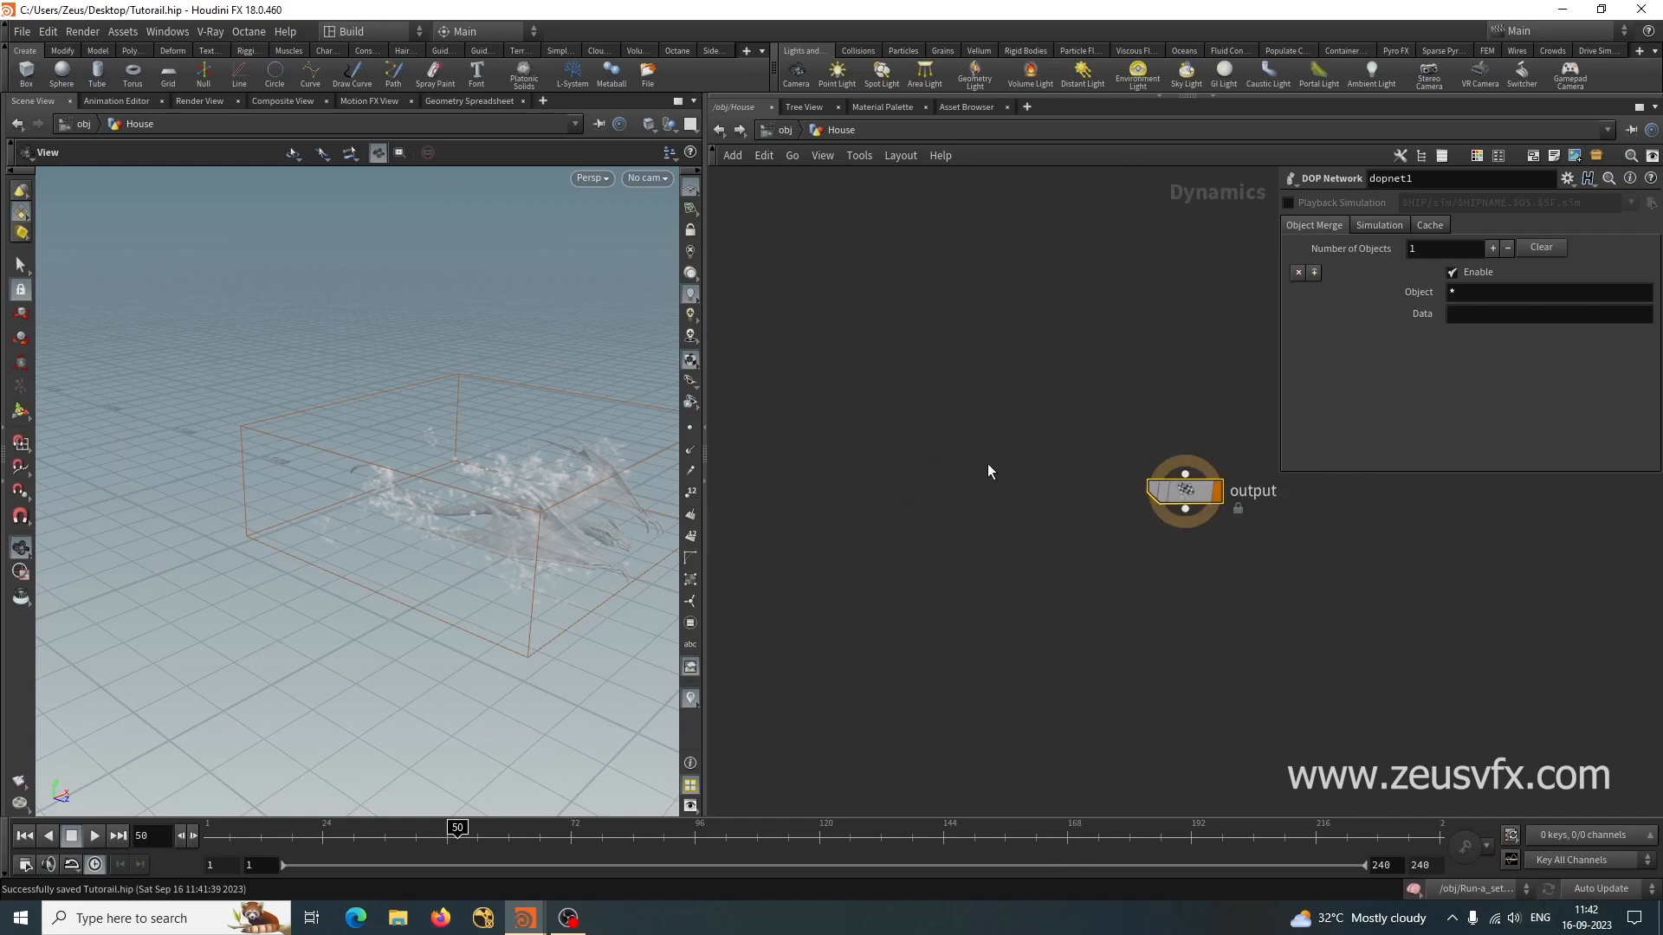
left_click(26, 836)
key("Tab")
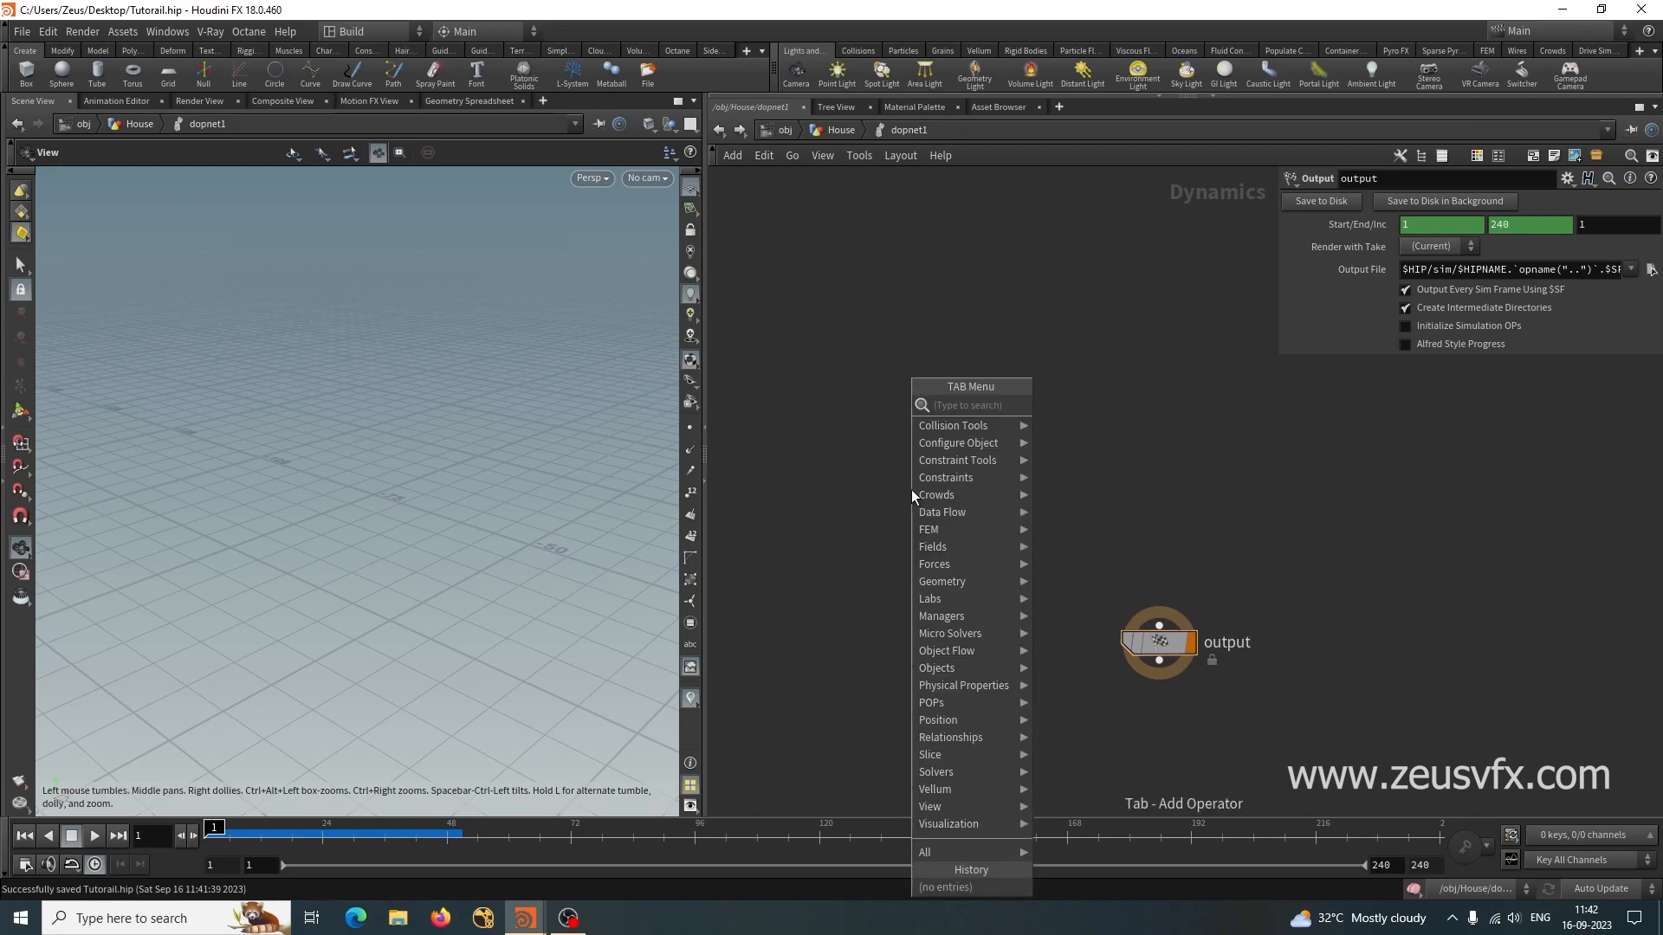
type("smoke")
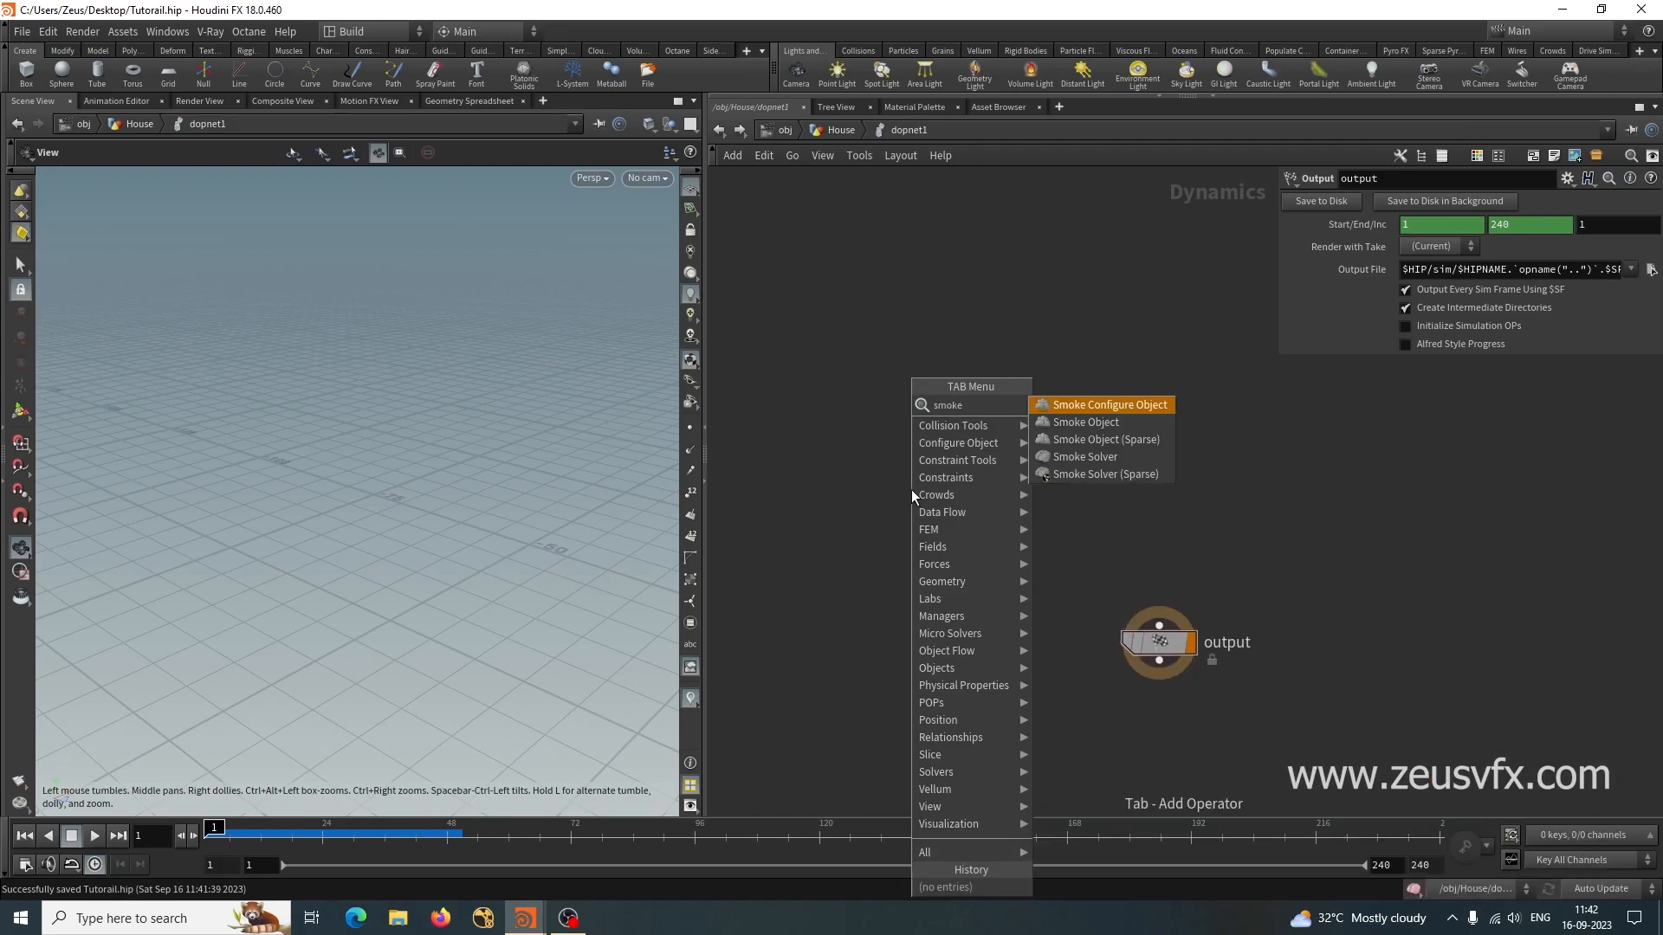
left_click(1086, 423)
left_click(943, 391)
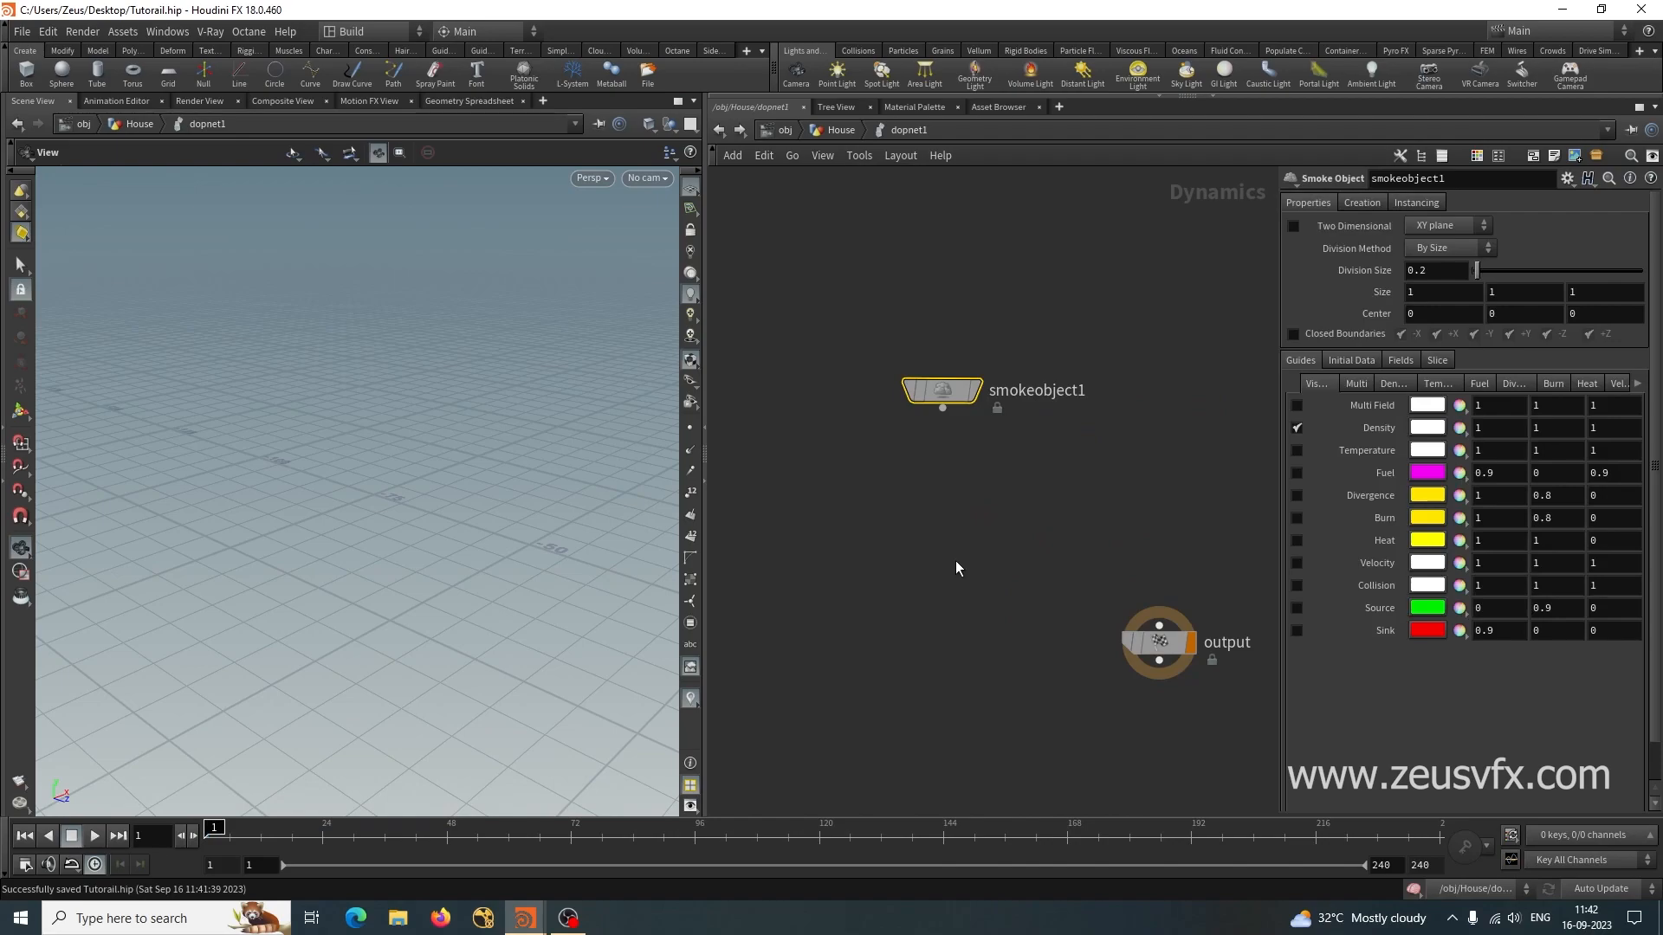
Add a Smoke Solver node between the Smoke Object and the output node.
key("Tab")
type("sm")
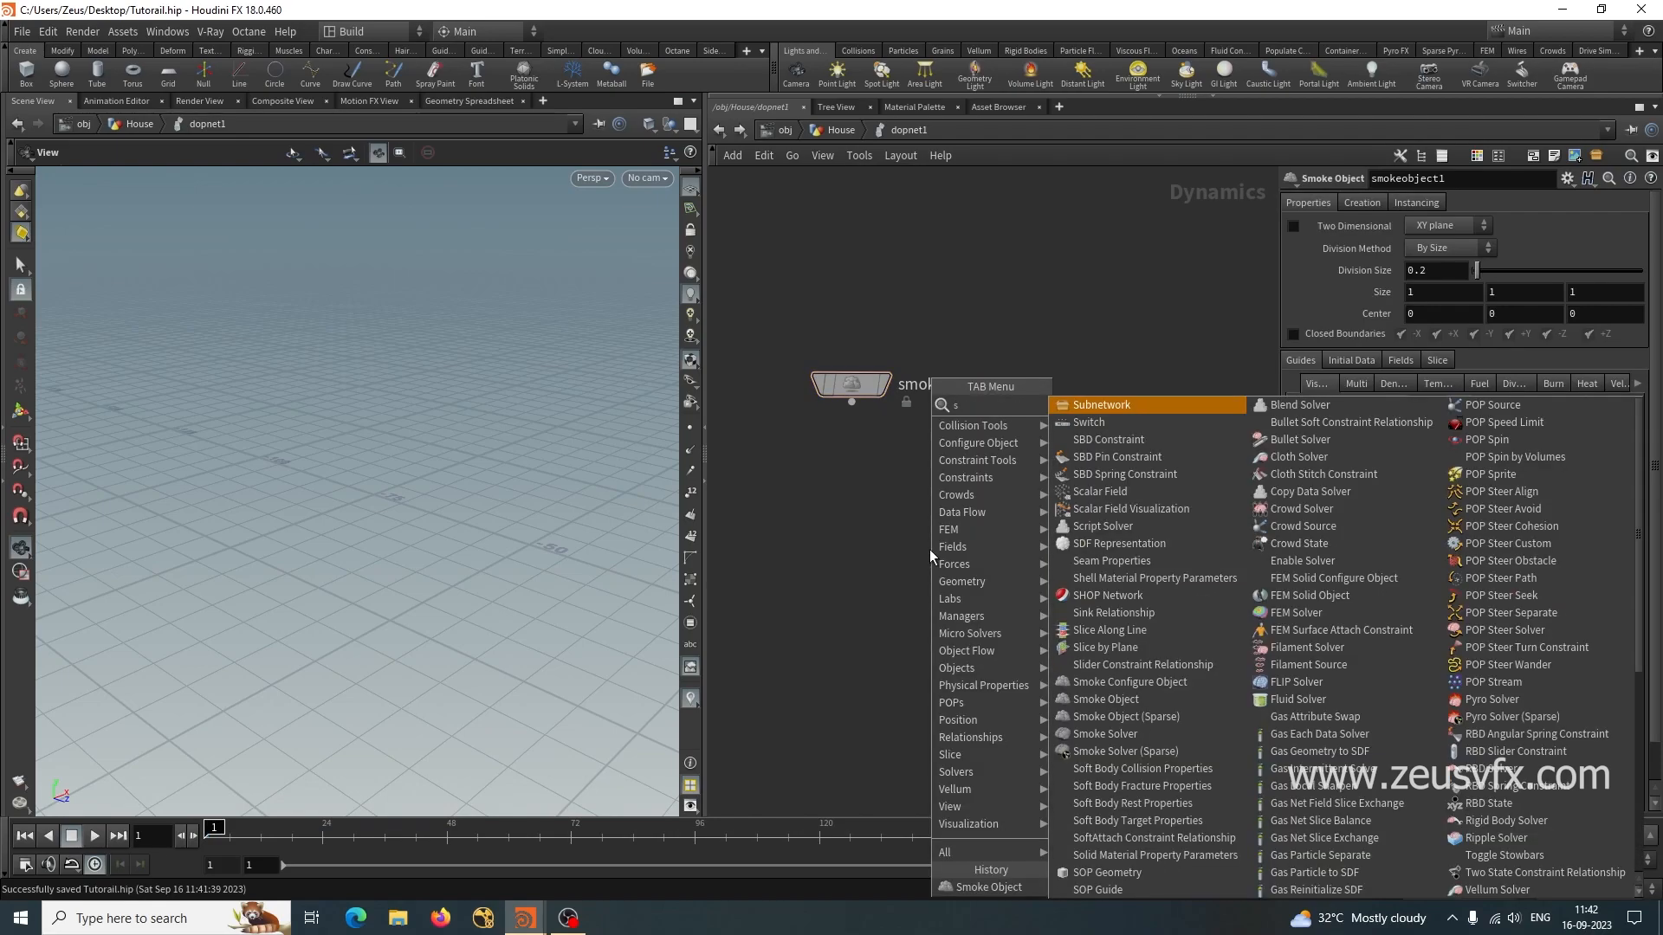
left_click(1105, 456)
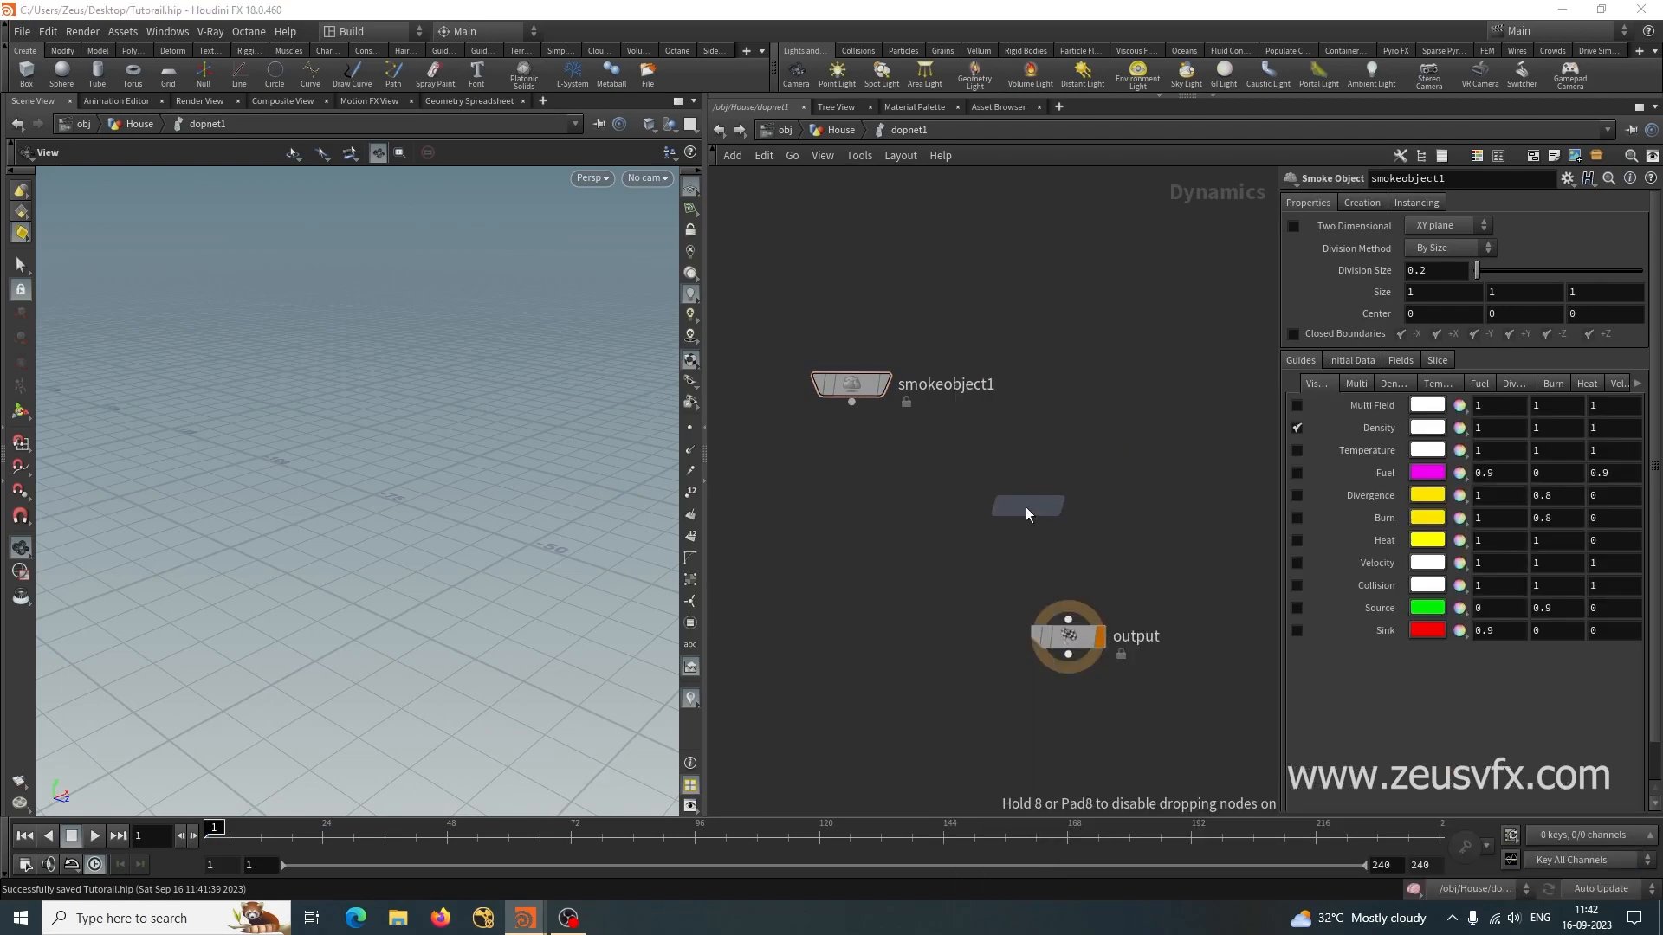
left_click(1022, 511)
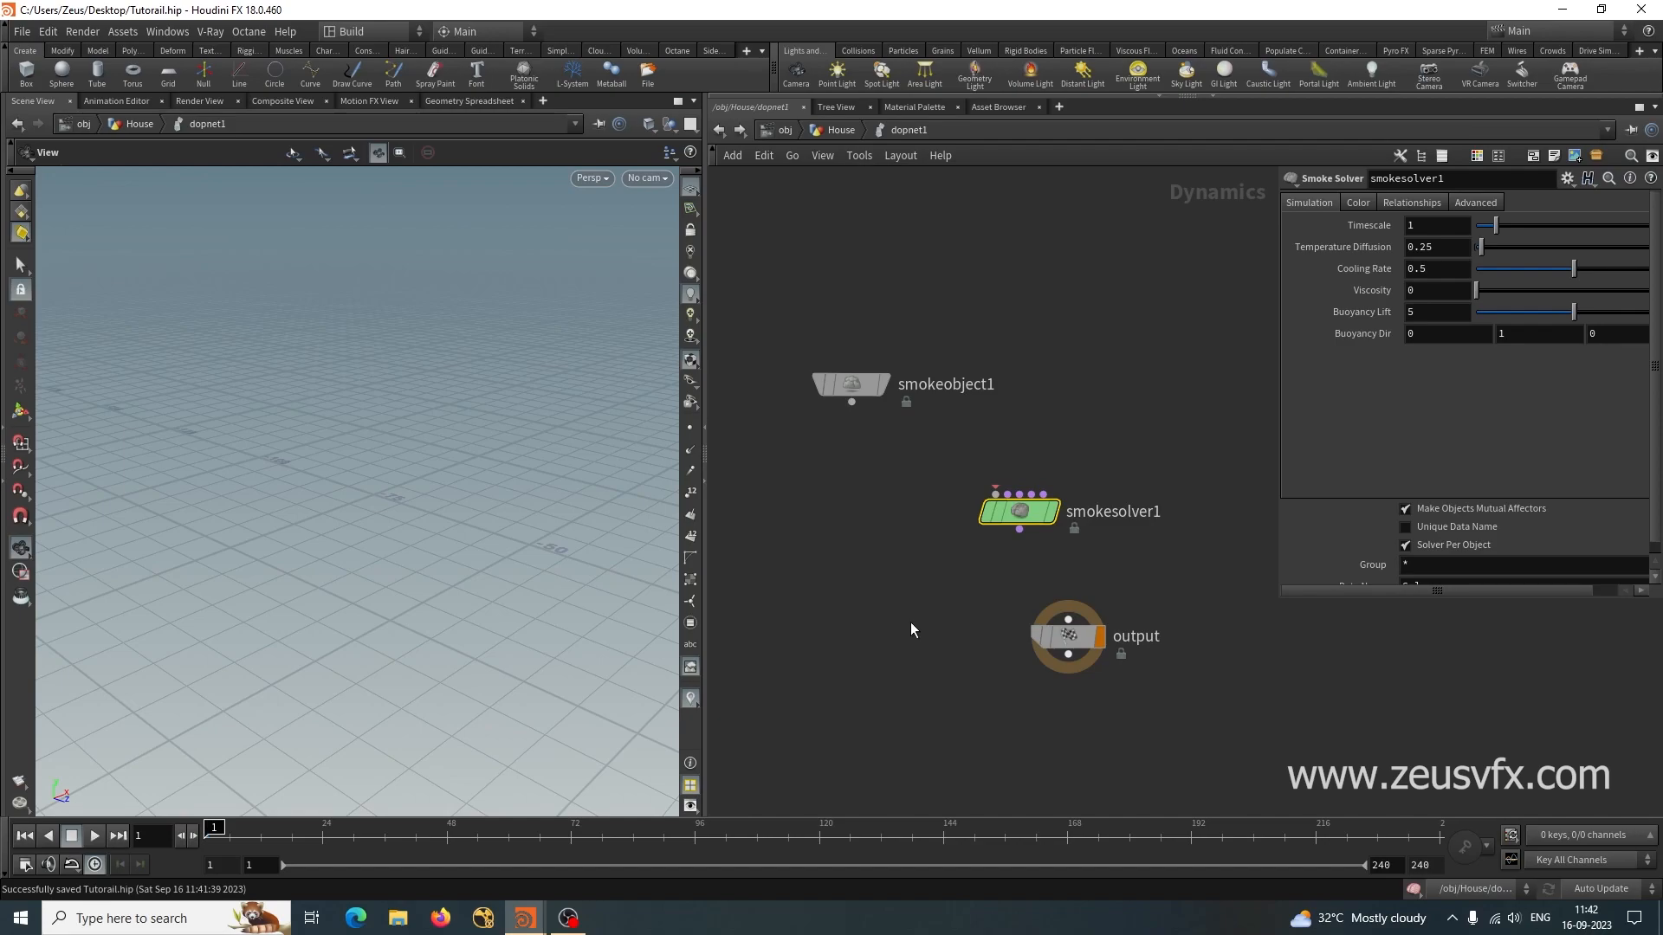
Wire the Smoke Object into the Smoke Solver's object input, connect the solver to the output node, and tidy the layout.
left_click(853, 403)
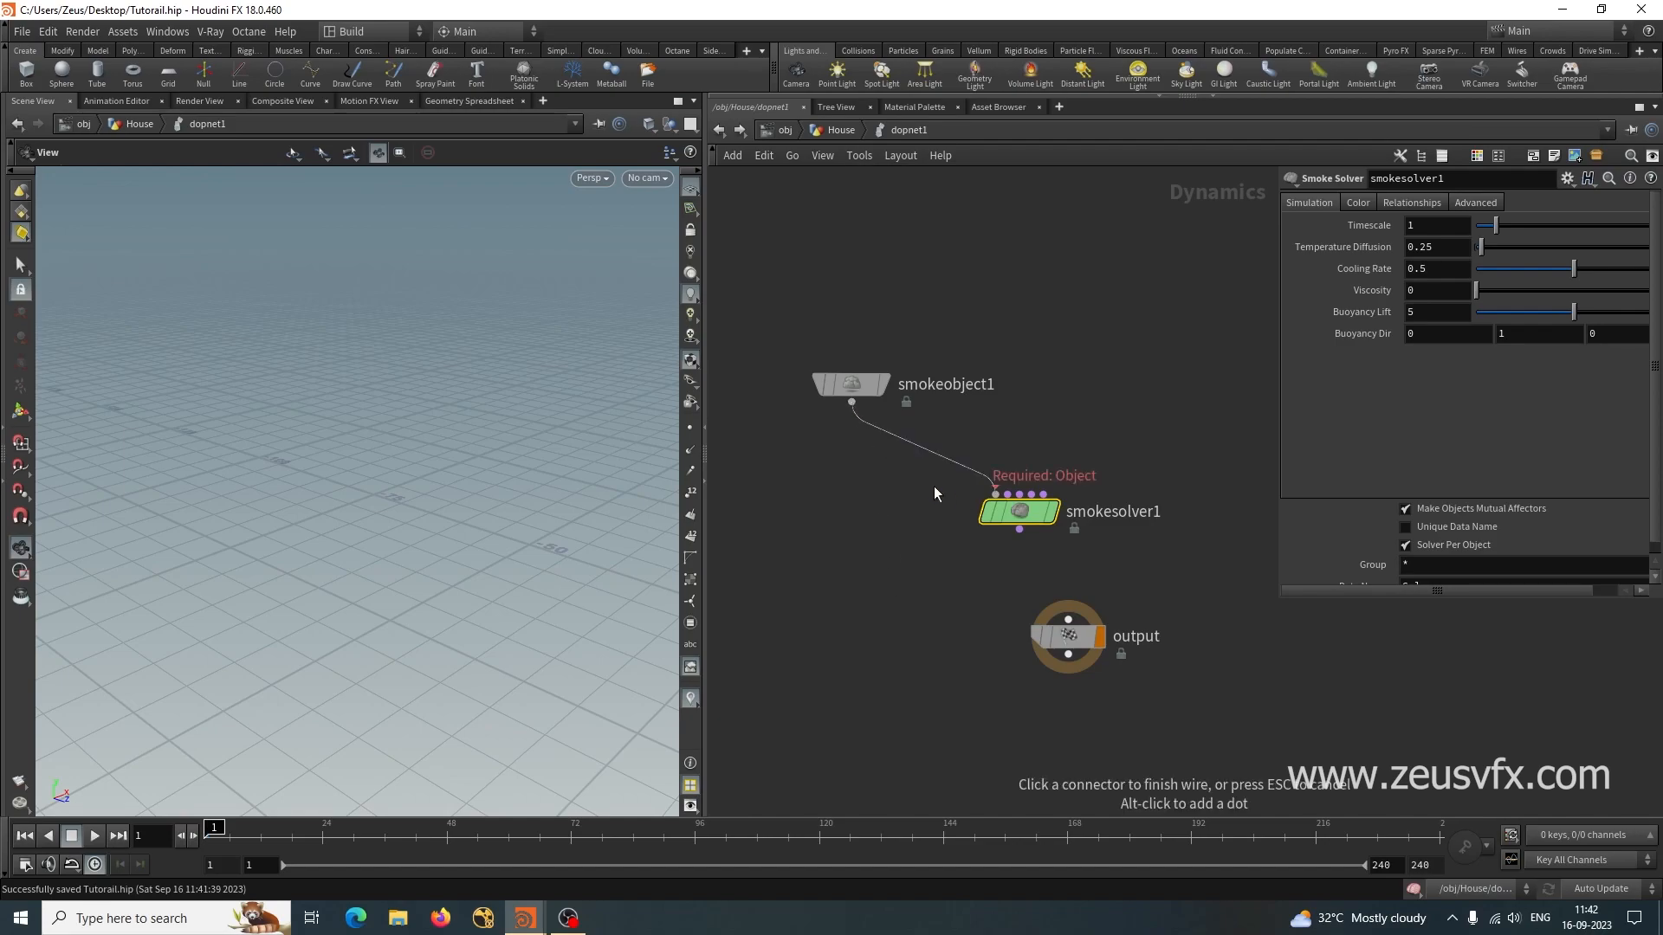
left_click(995, 493)
left_click_drag(1019, 530, 1068, 619)
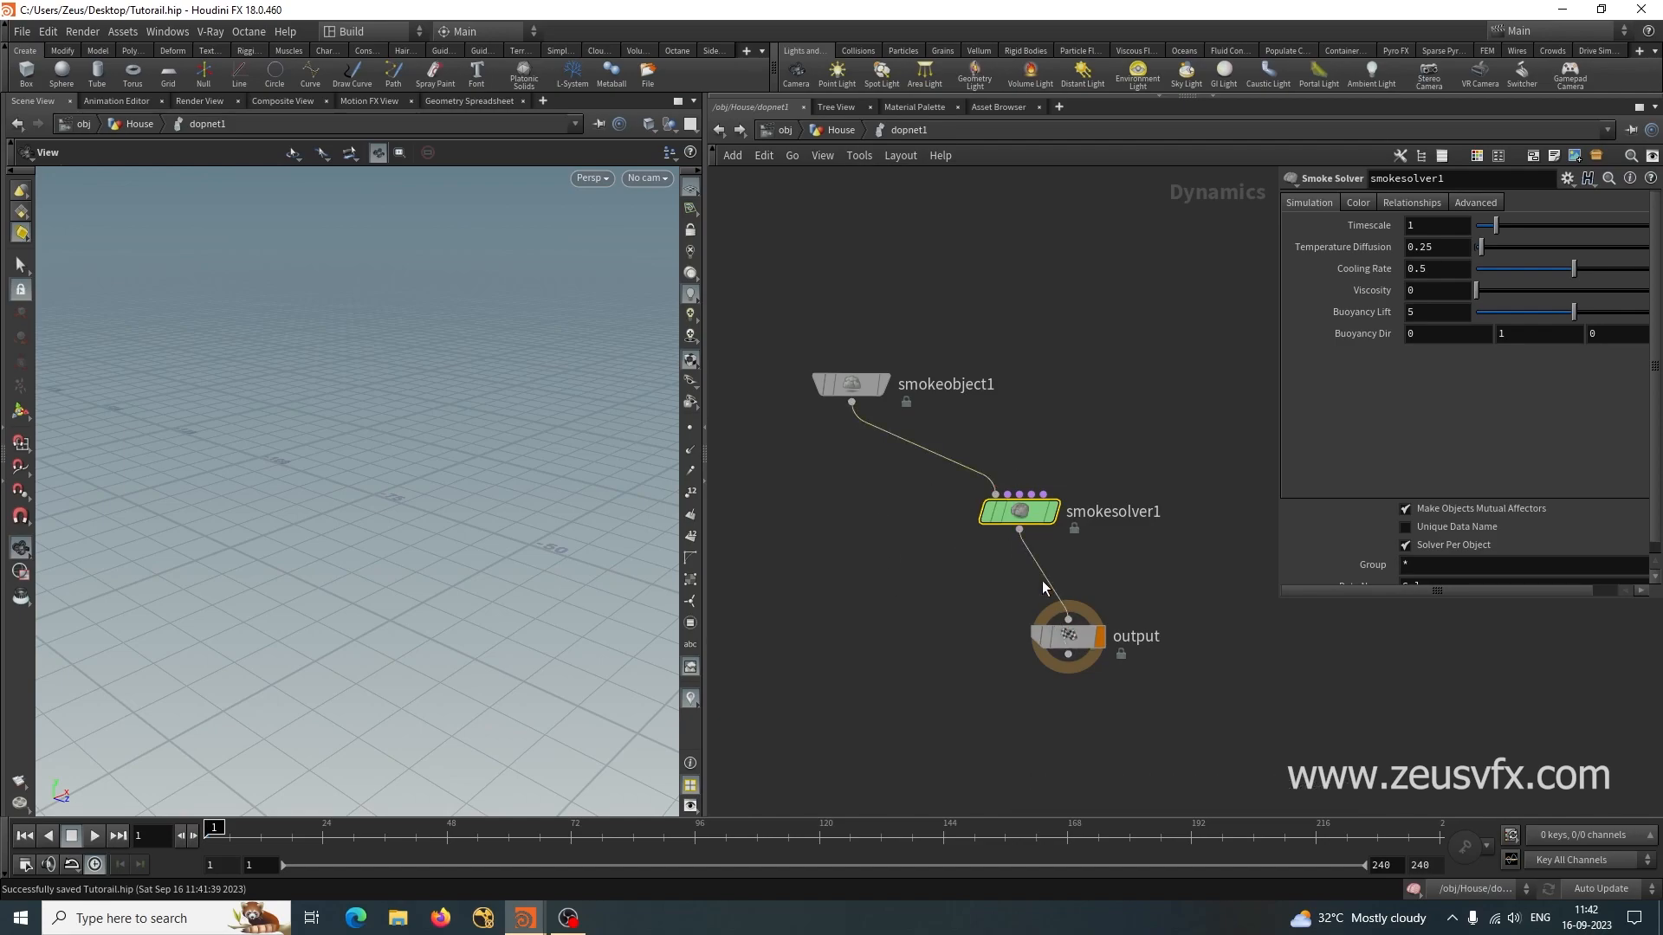
key("l")
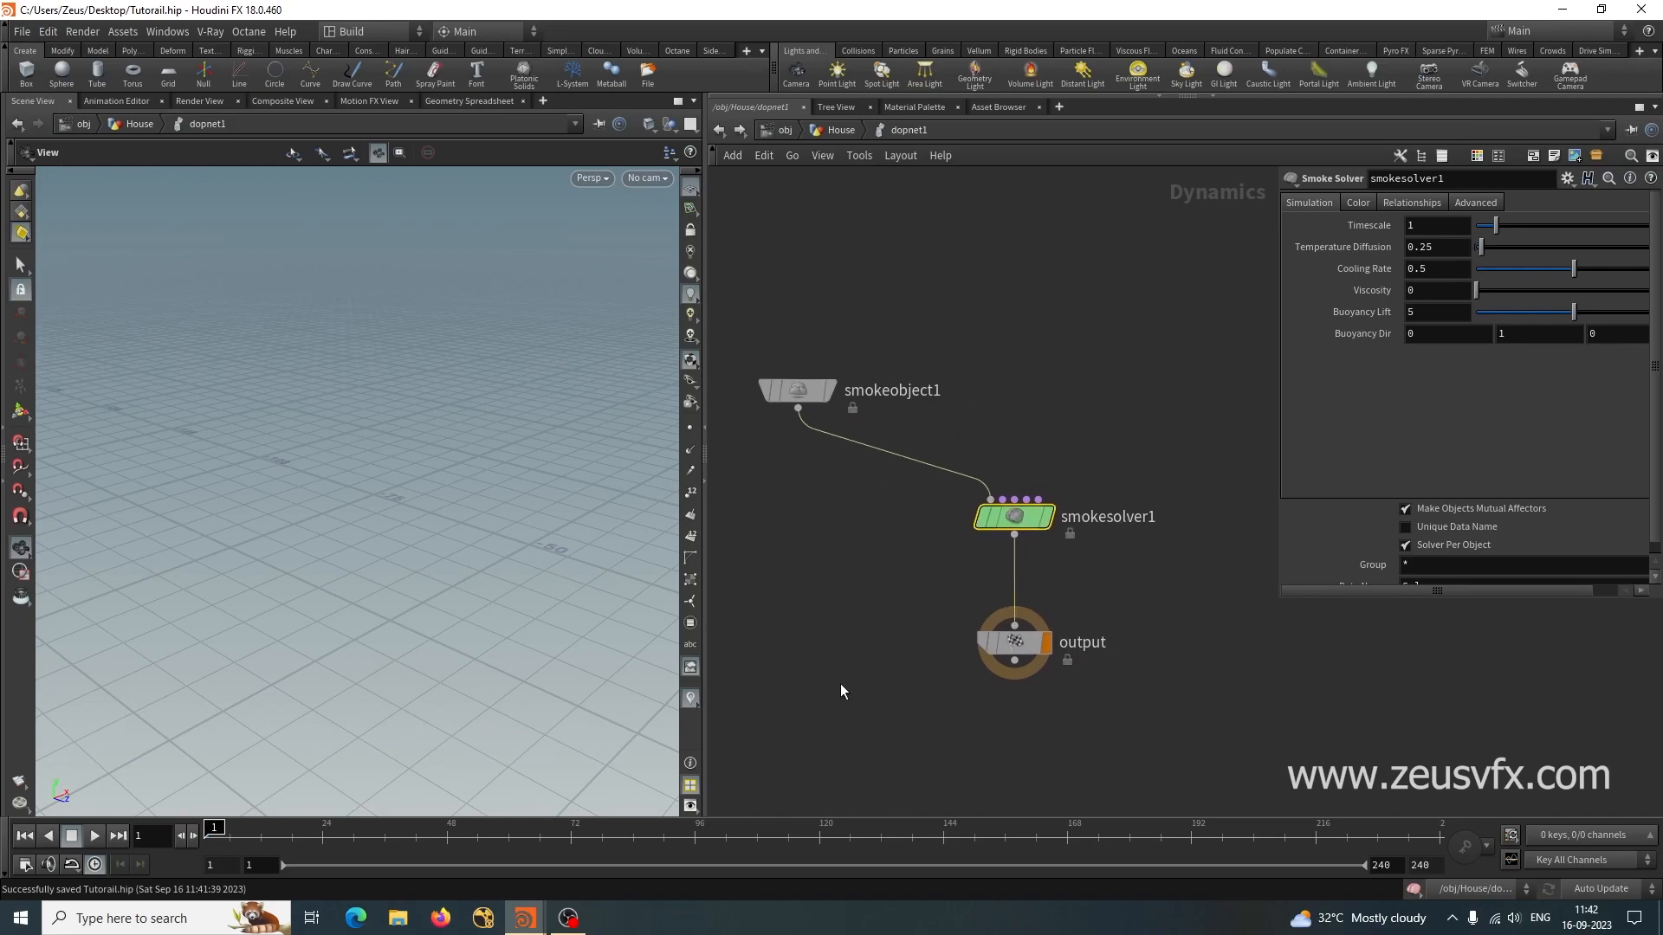
Set the Smoke Object's X size to 100 and inspect the resulting container bounds around the solver.
left_click(802, 391)
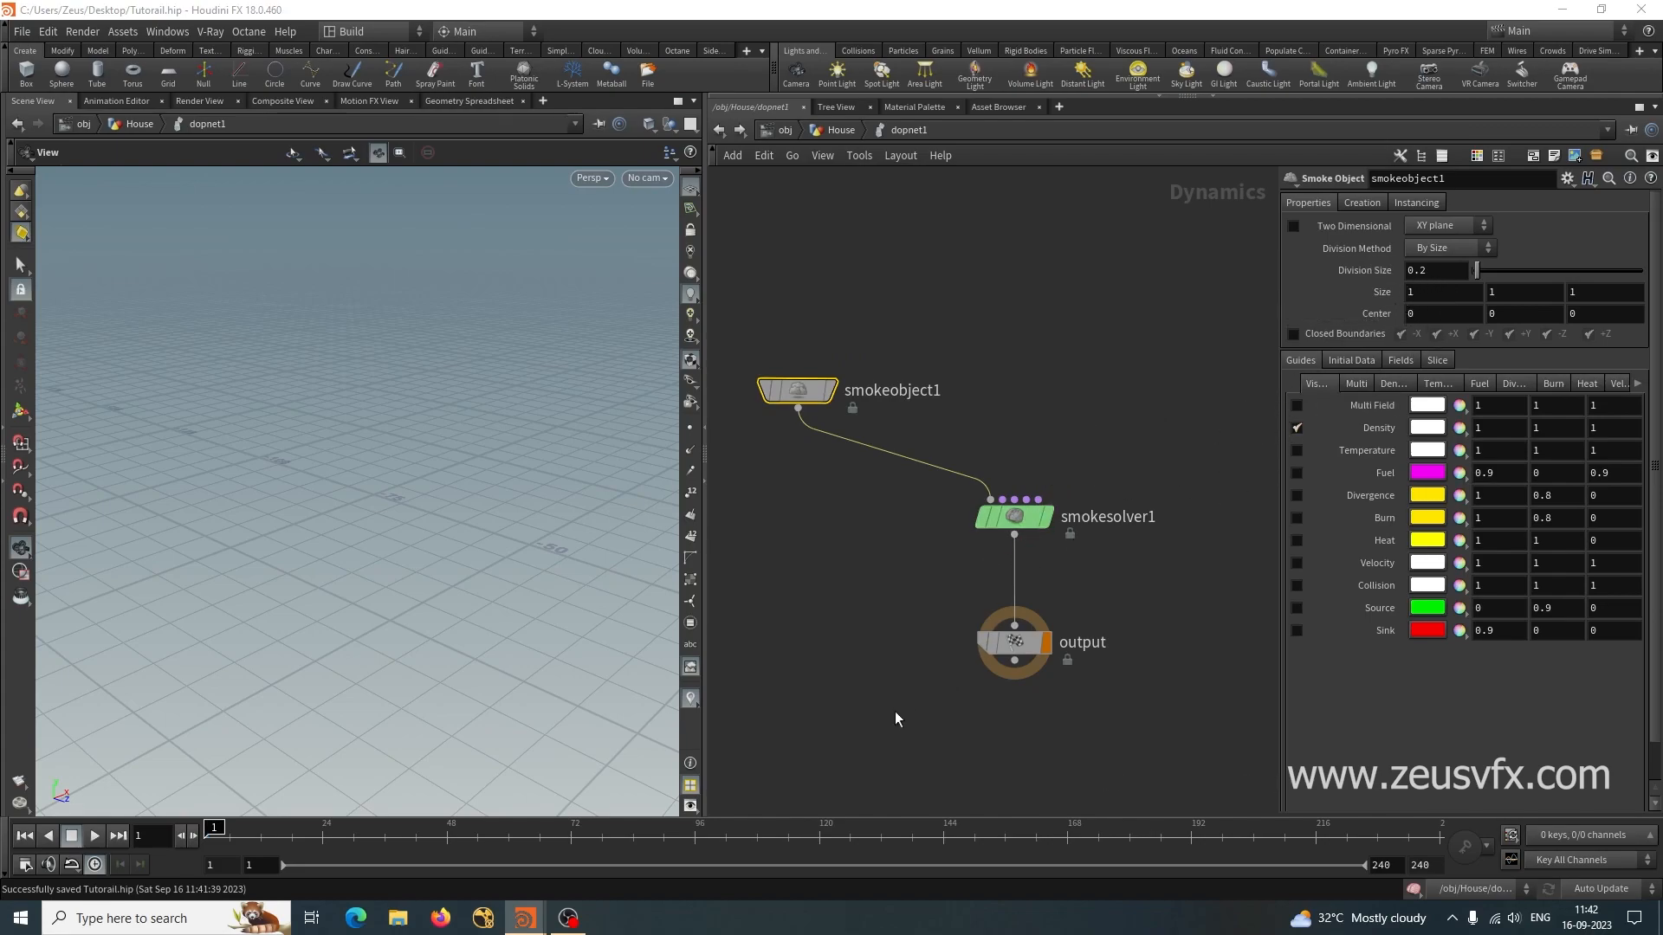
left_click(1449, 289)
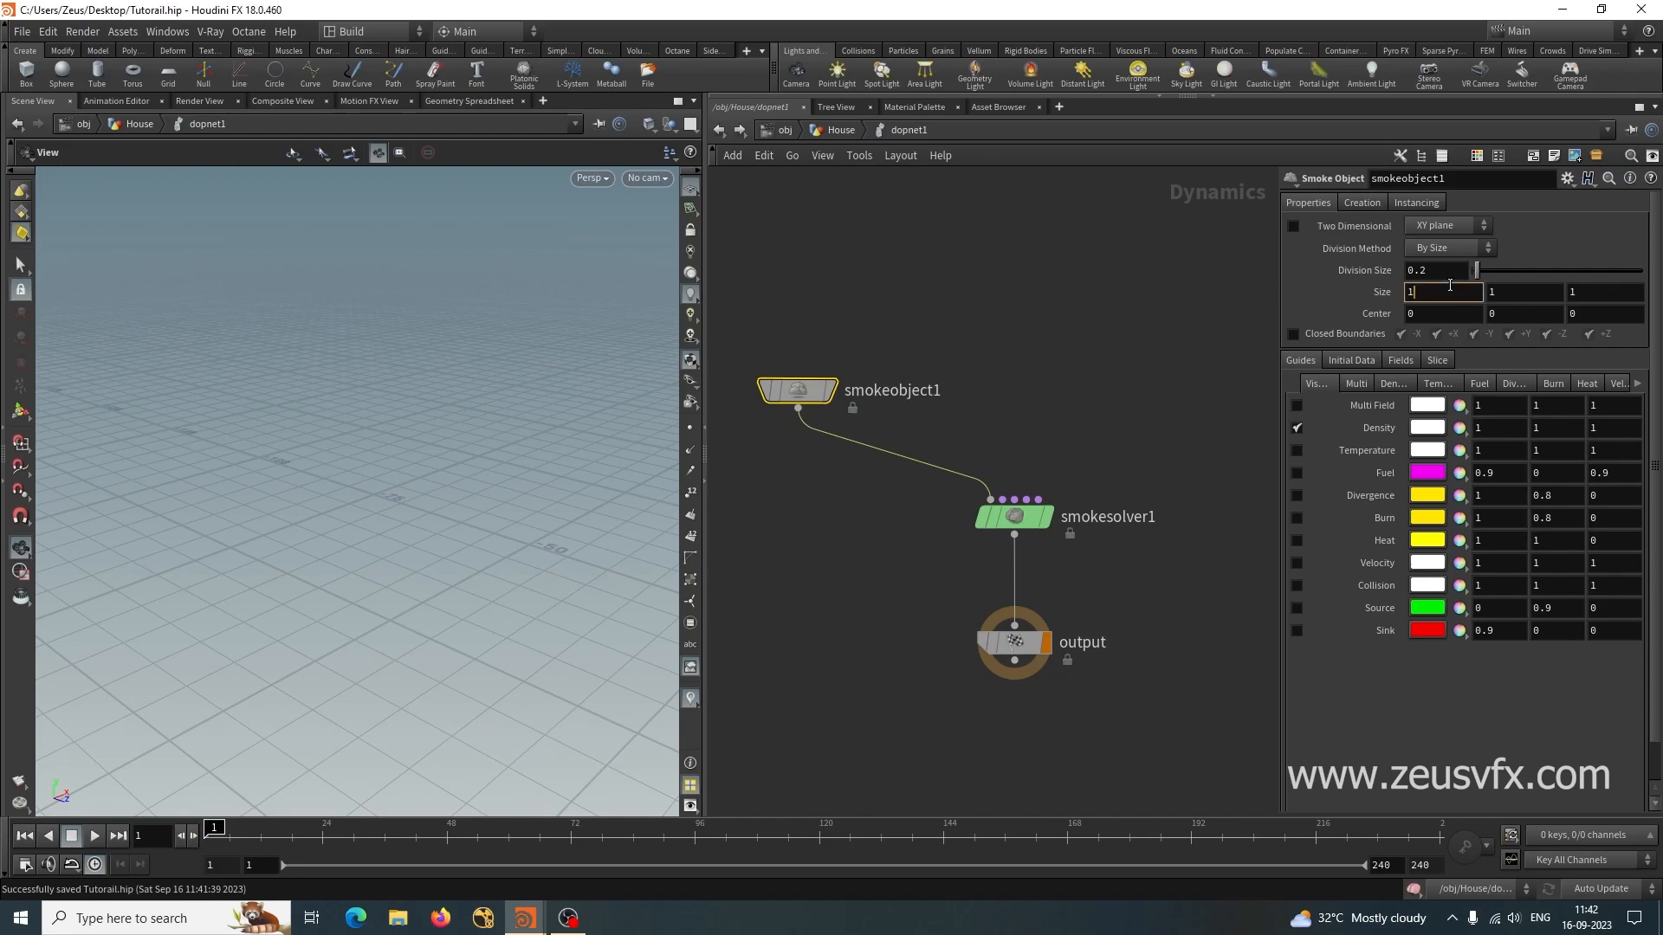
type("00")
key("Return")
mouse_move(524, 925)
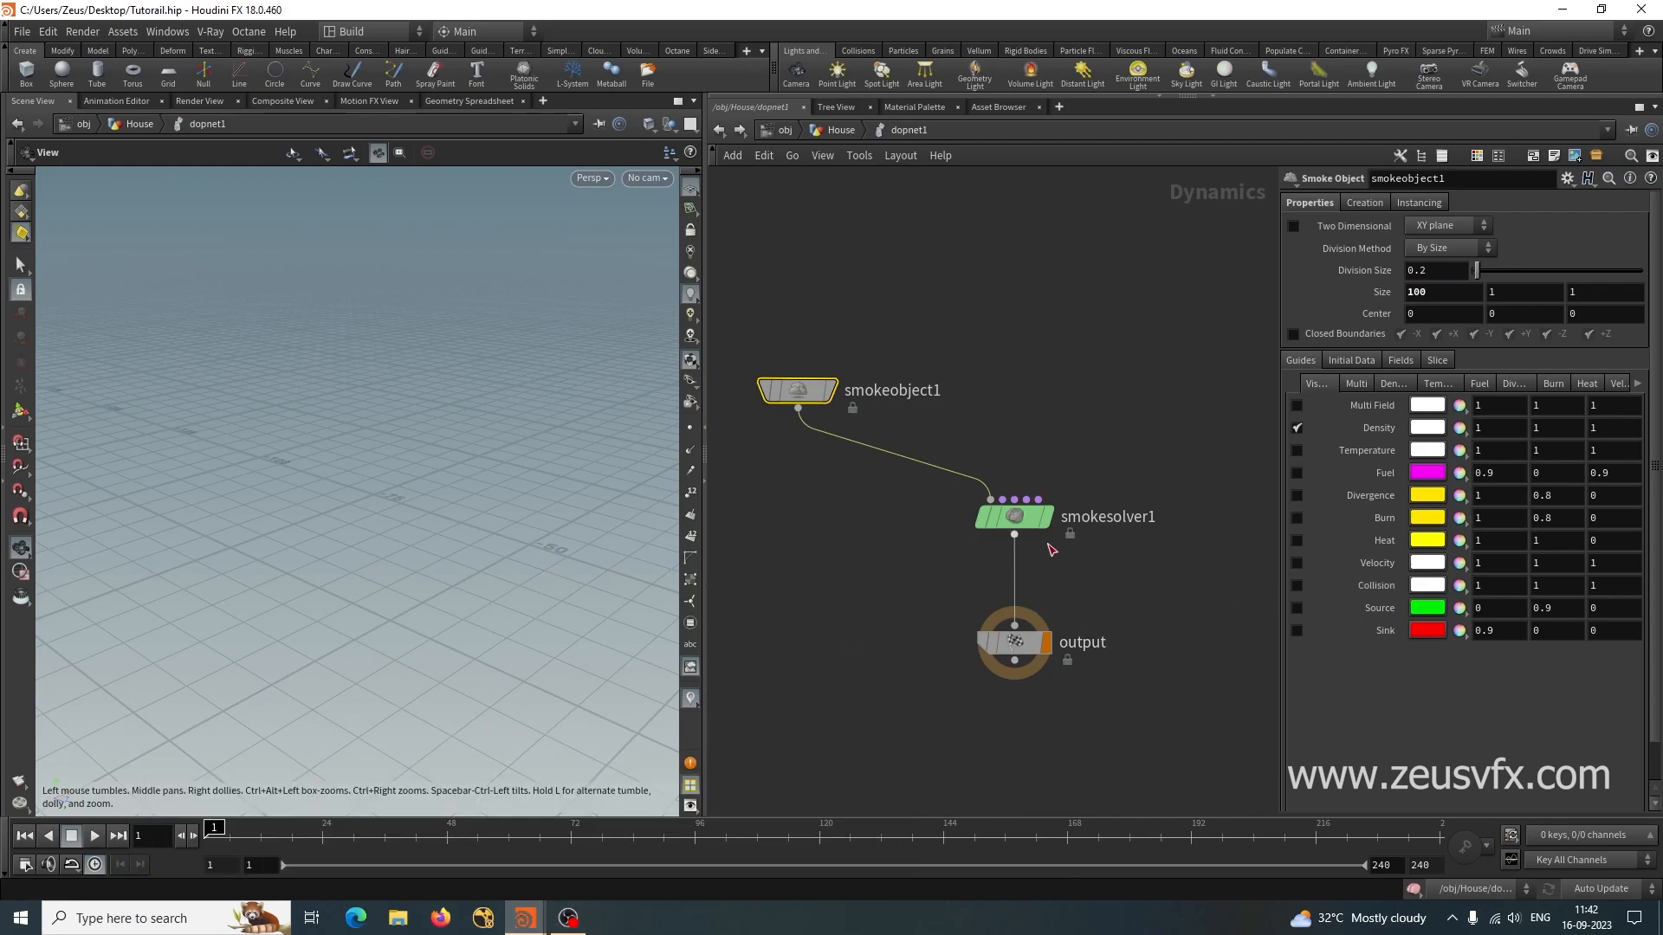
left_click(1015, 516)
left_click_drag(456, 612, 545, 657)
left_click_drag(561, 569, 278, 618)
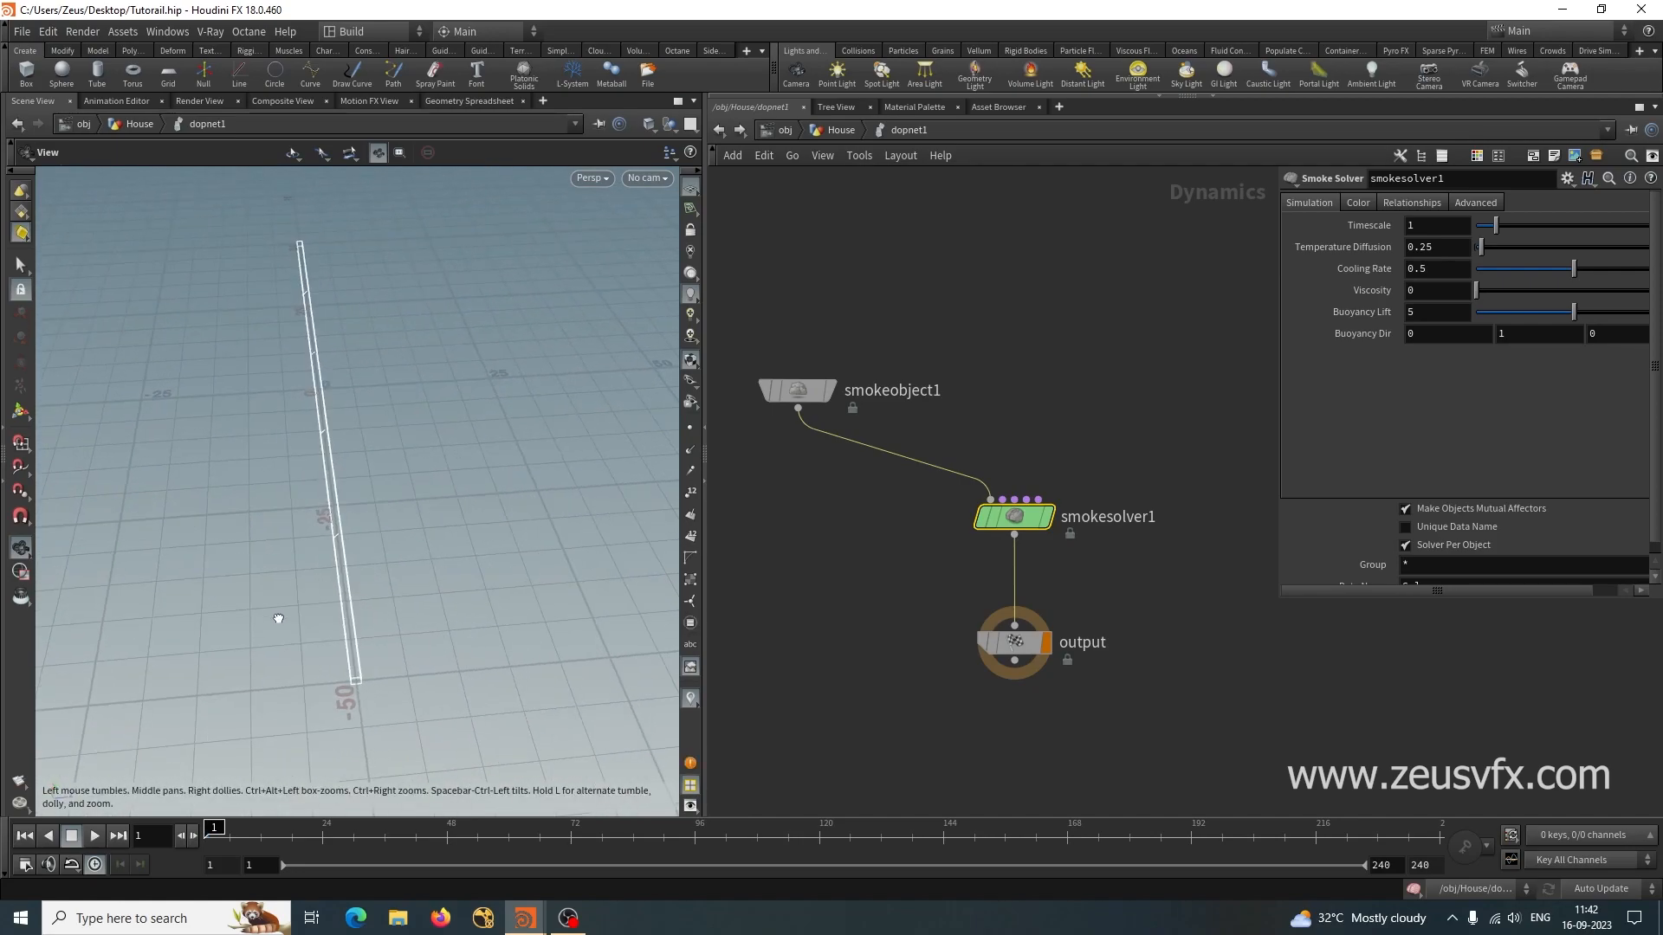
Set the Smoke Object's Y and Z size to 50 each.
left_click(797, 389)
left_click(1505, 294)
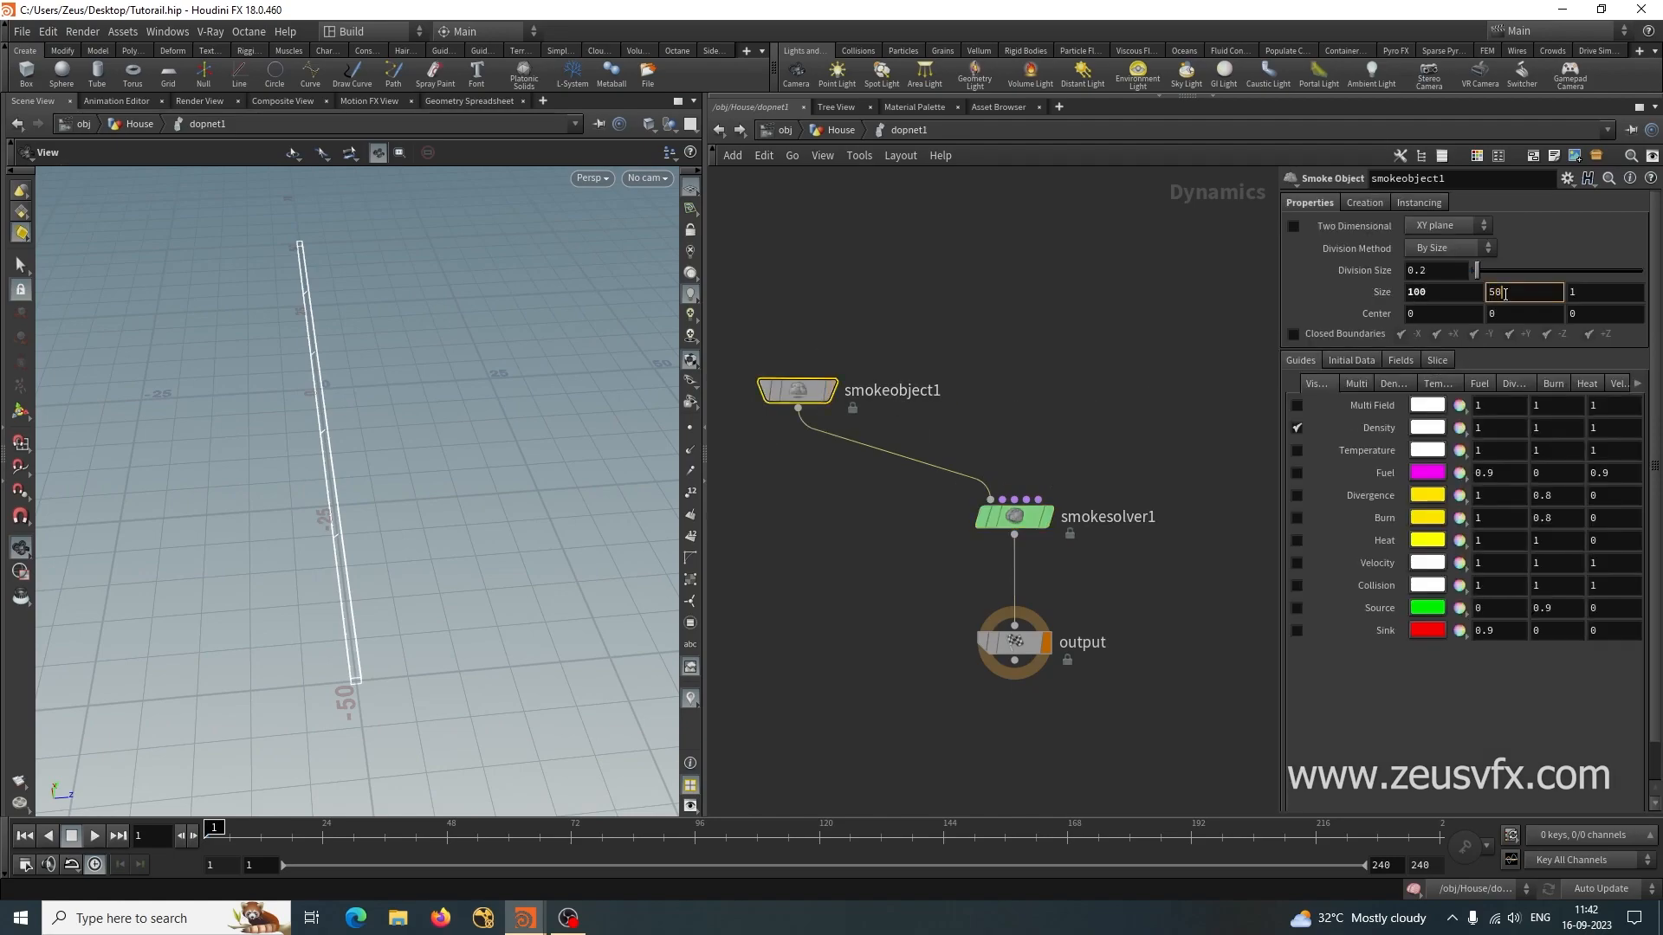
key("Return")
left_click(1604, 292)
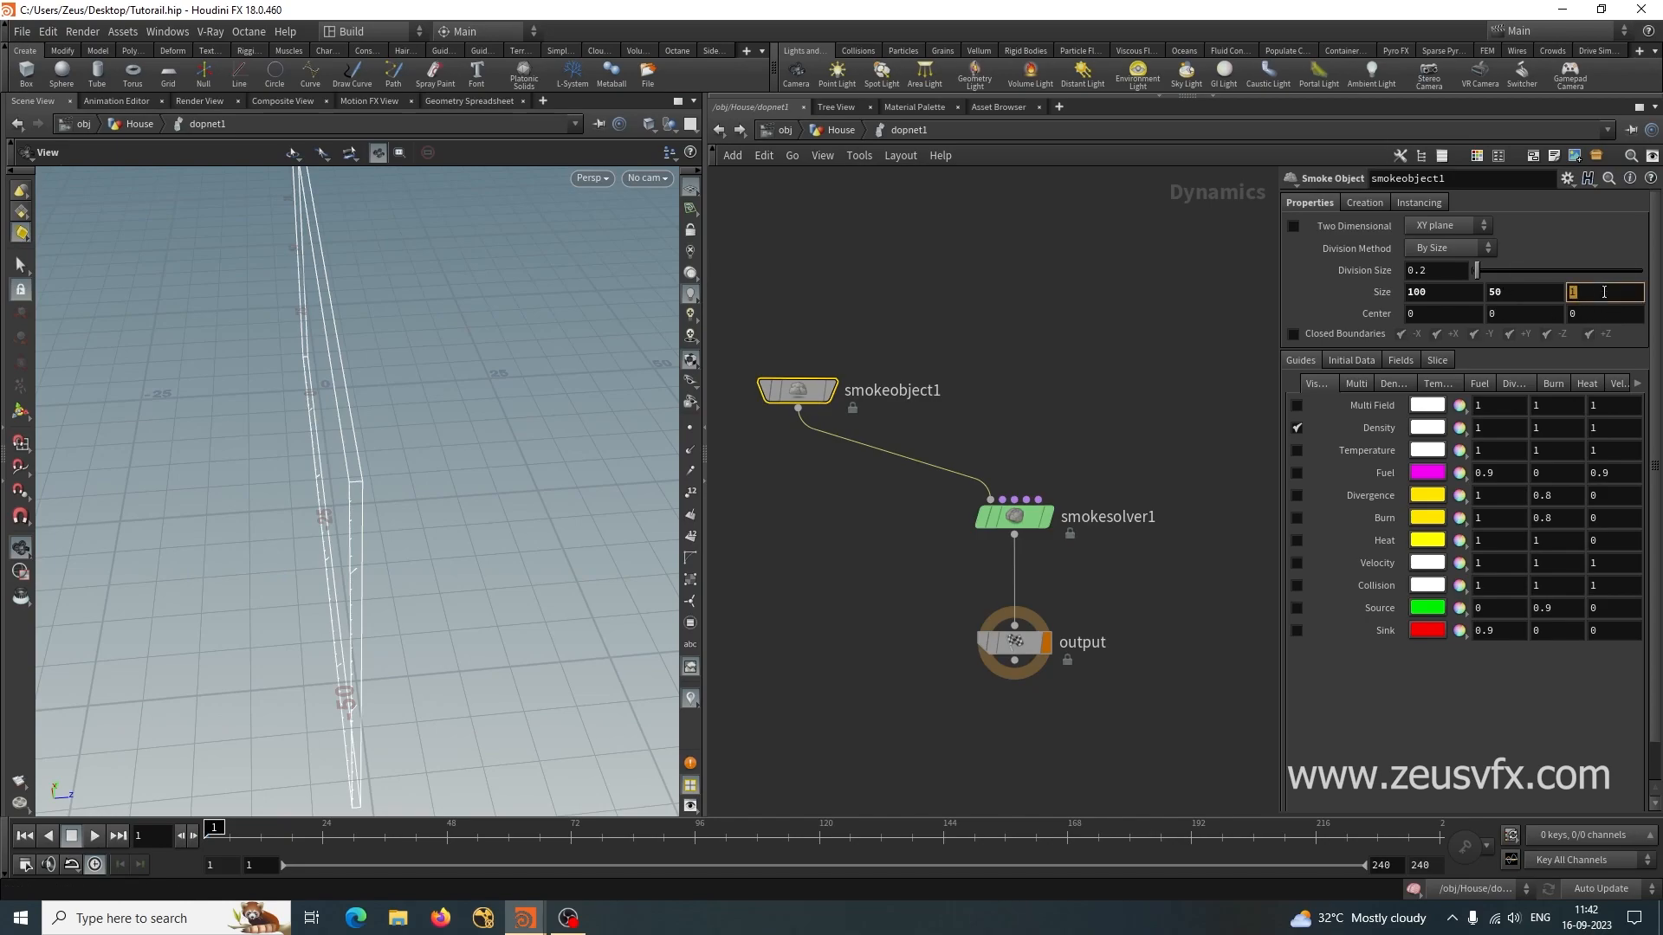
key("Return")
left_click_drag(318, 532, 349, 600)
Set the Smoke Object's Y center to 20 and inspect the container's bounds from inside.
left_click(1491, 315)
type("20")
key("Return")
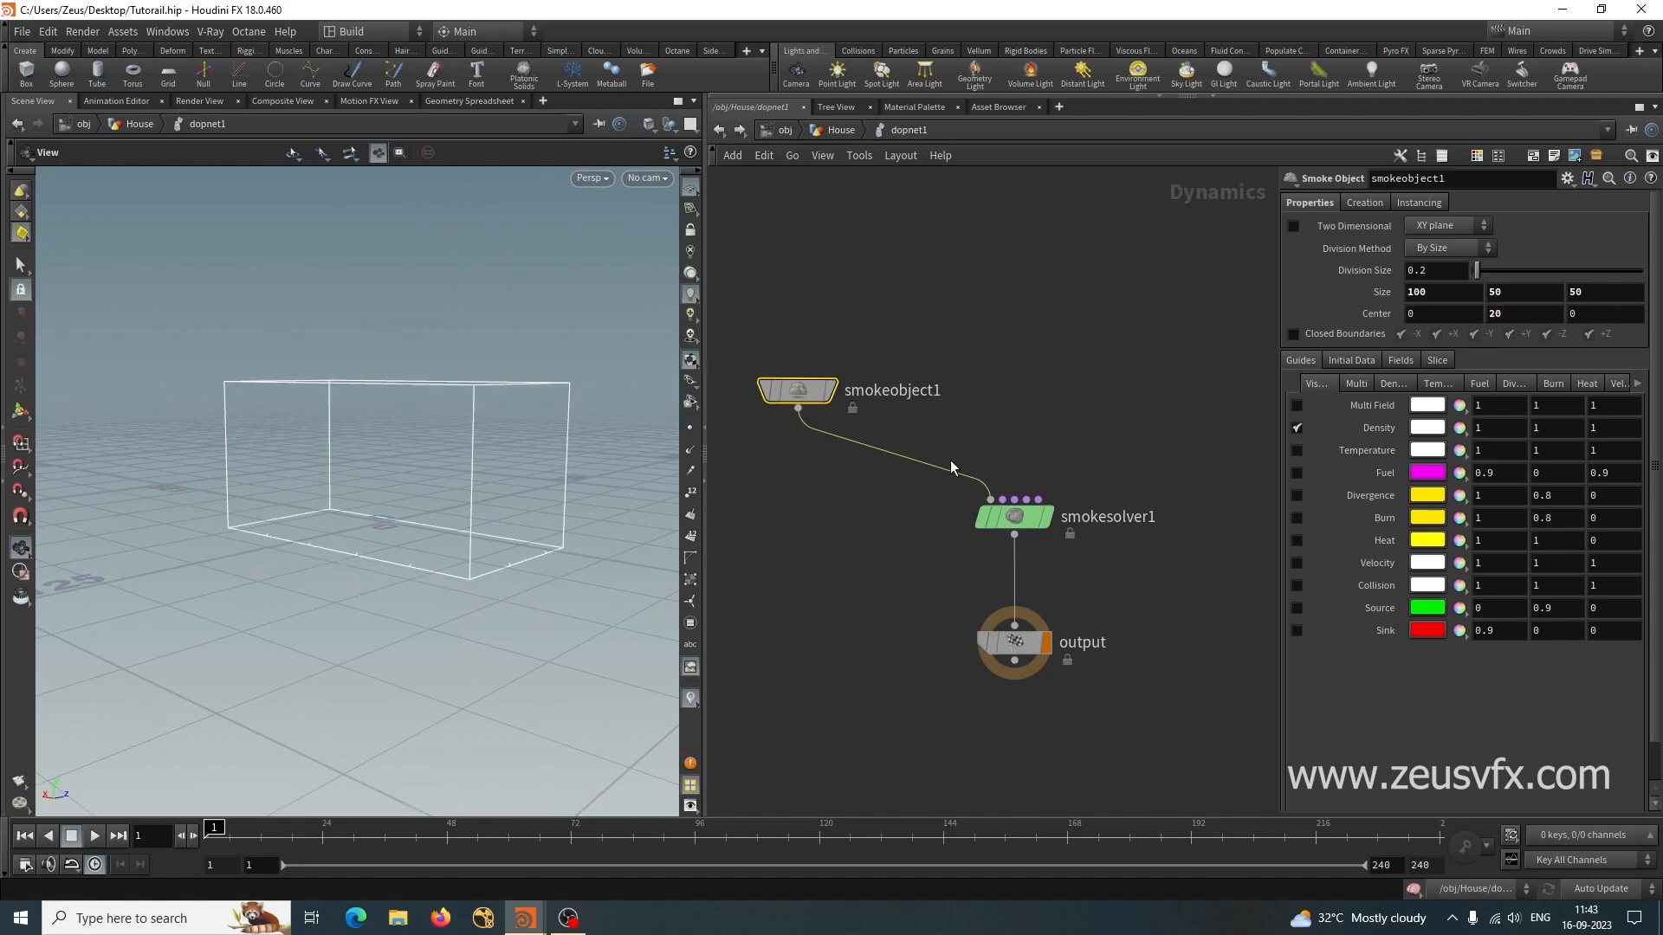
left_click_drag(446, 583, 379, 576)
right_click_drag(374, 548, 980, 625)
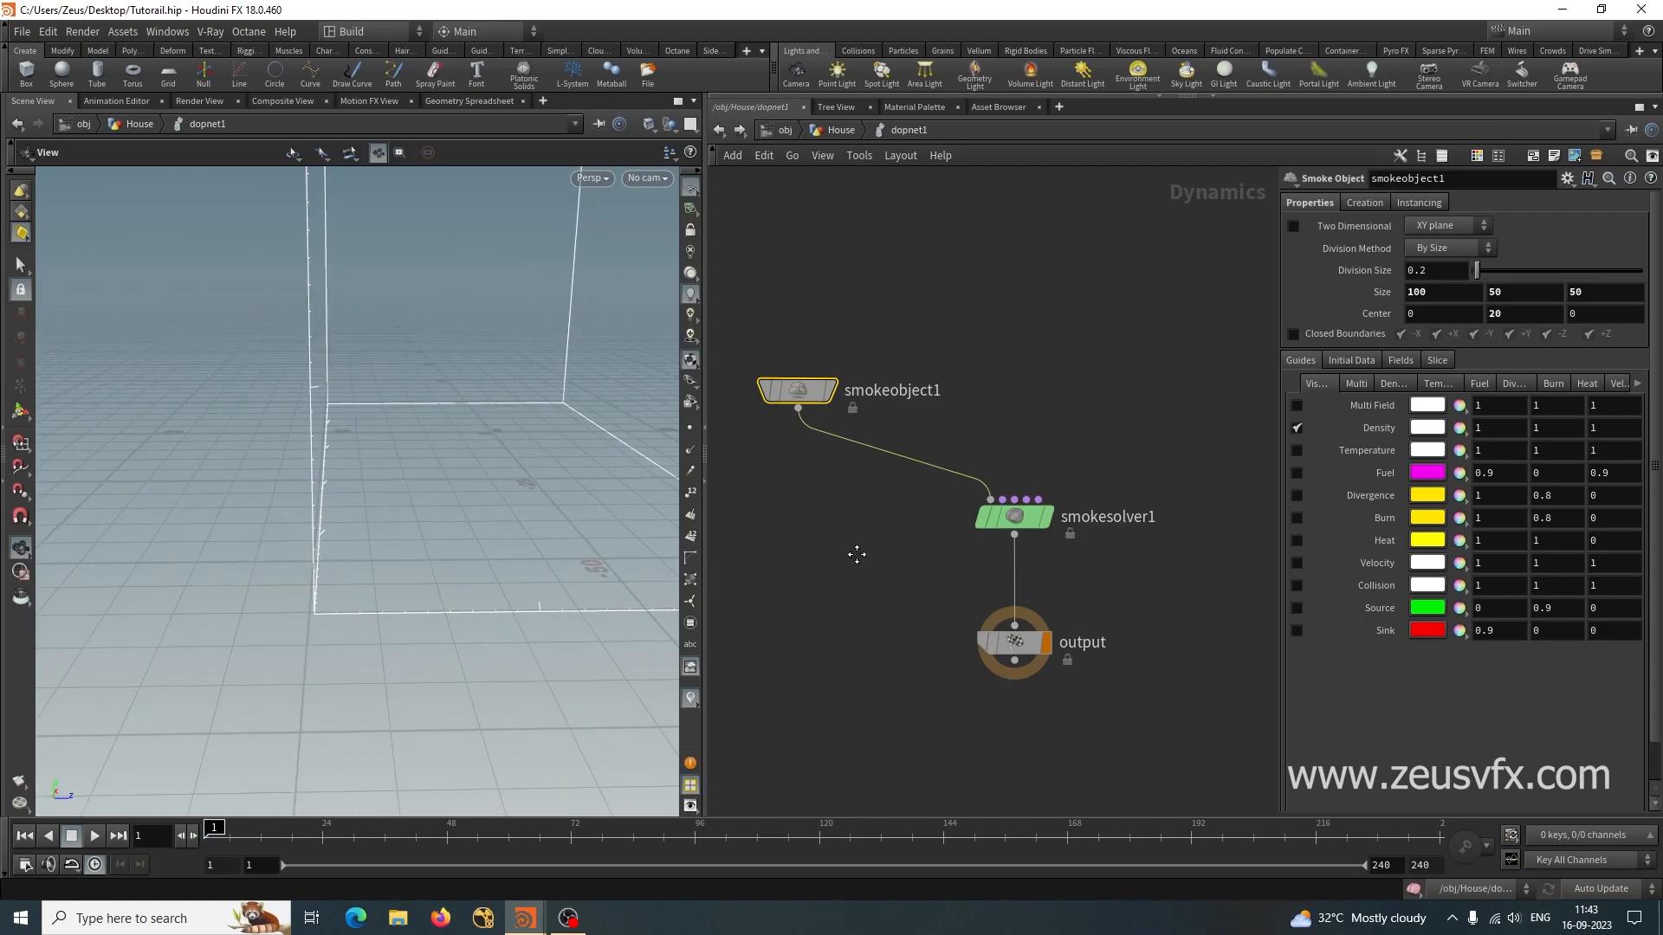
Tidy the Smoke Object's placement and add a Volume Source node above the Smoke Solver.
middle_click_drag(855, 544, 855, 606)
left_click_drag(799, 460, 797, 447)
left_click(1057, 451)
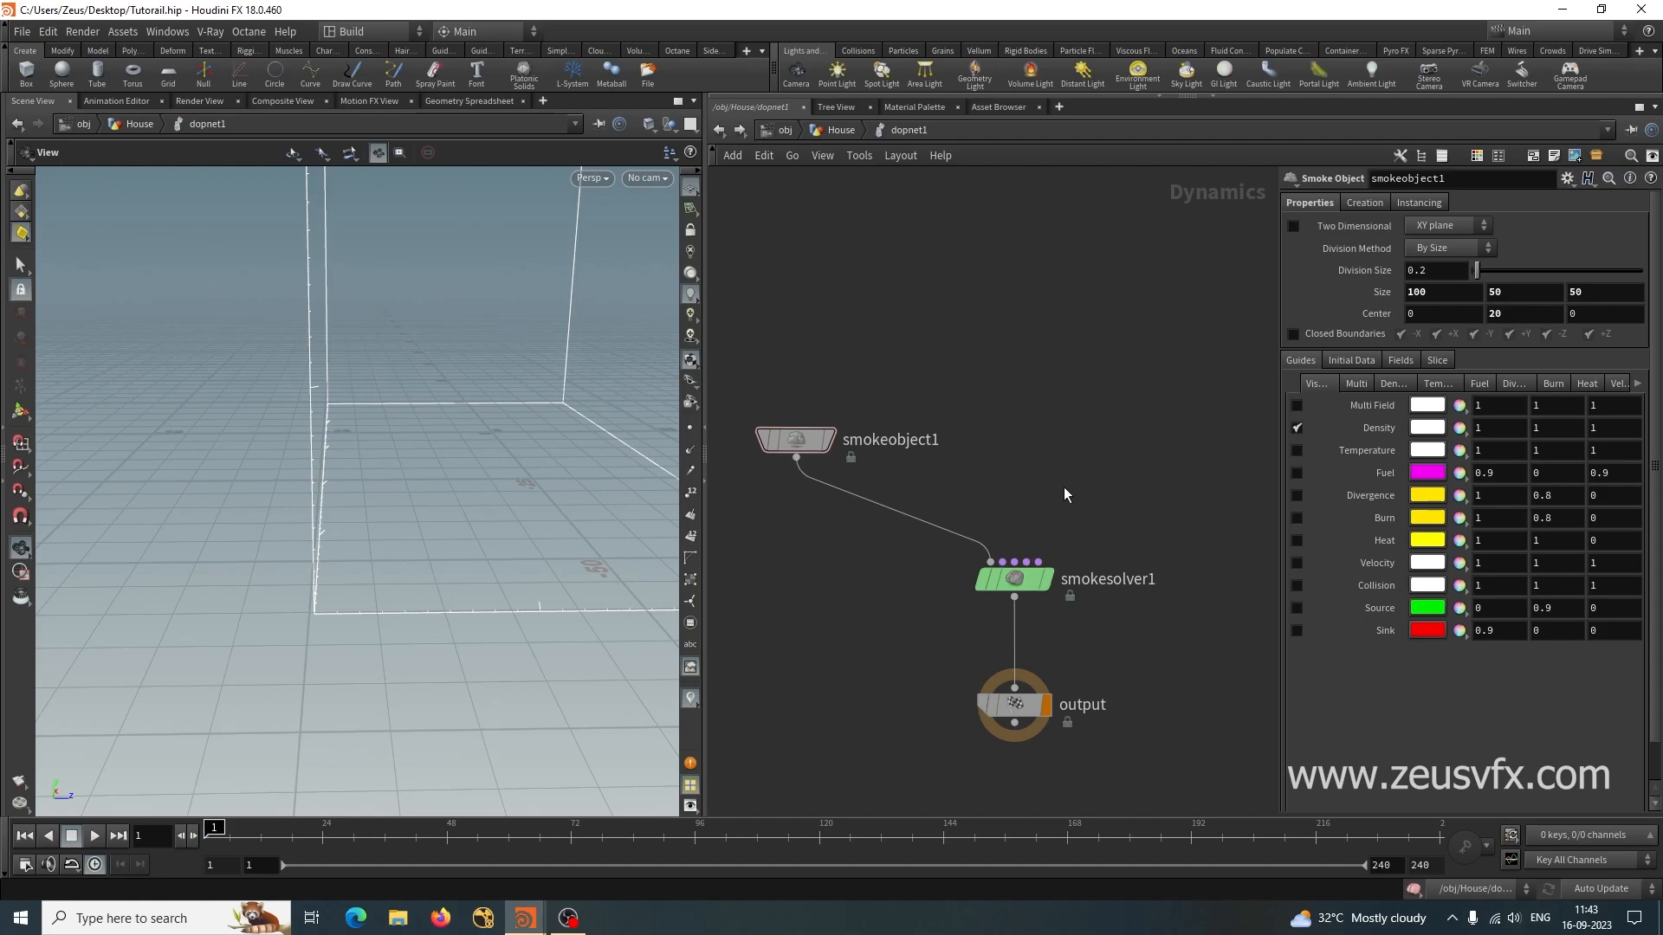
key("Tab")
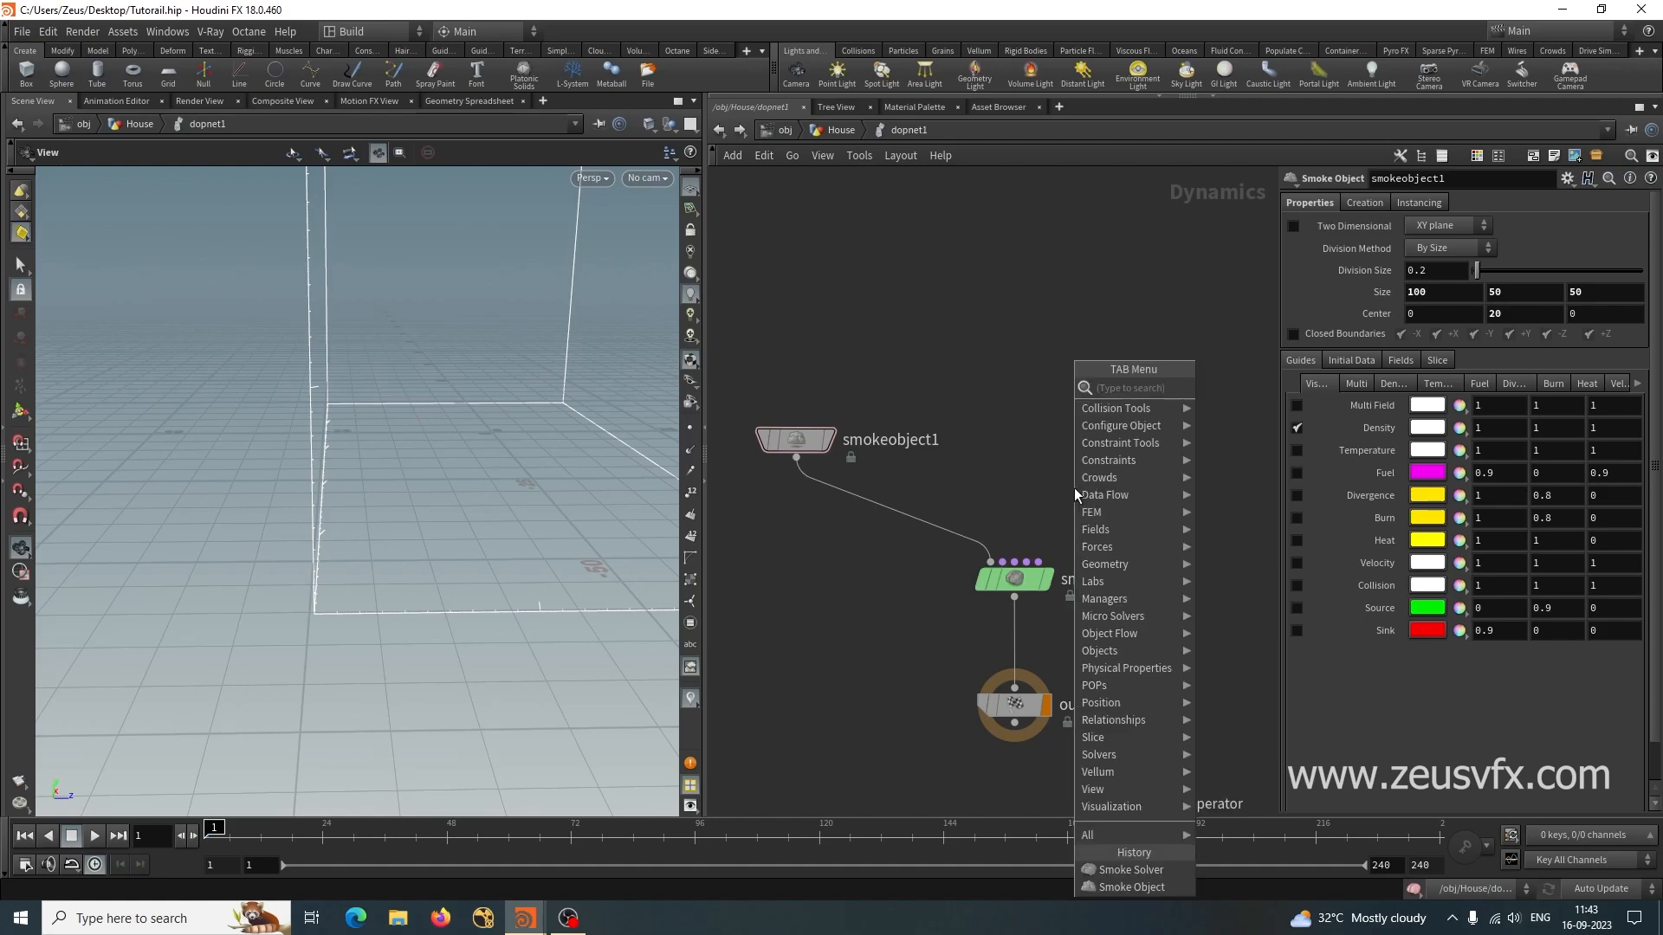
type("volum")
left_click(1251, 387)
left_click(1109, 429)
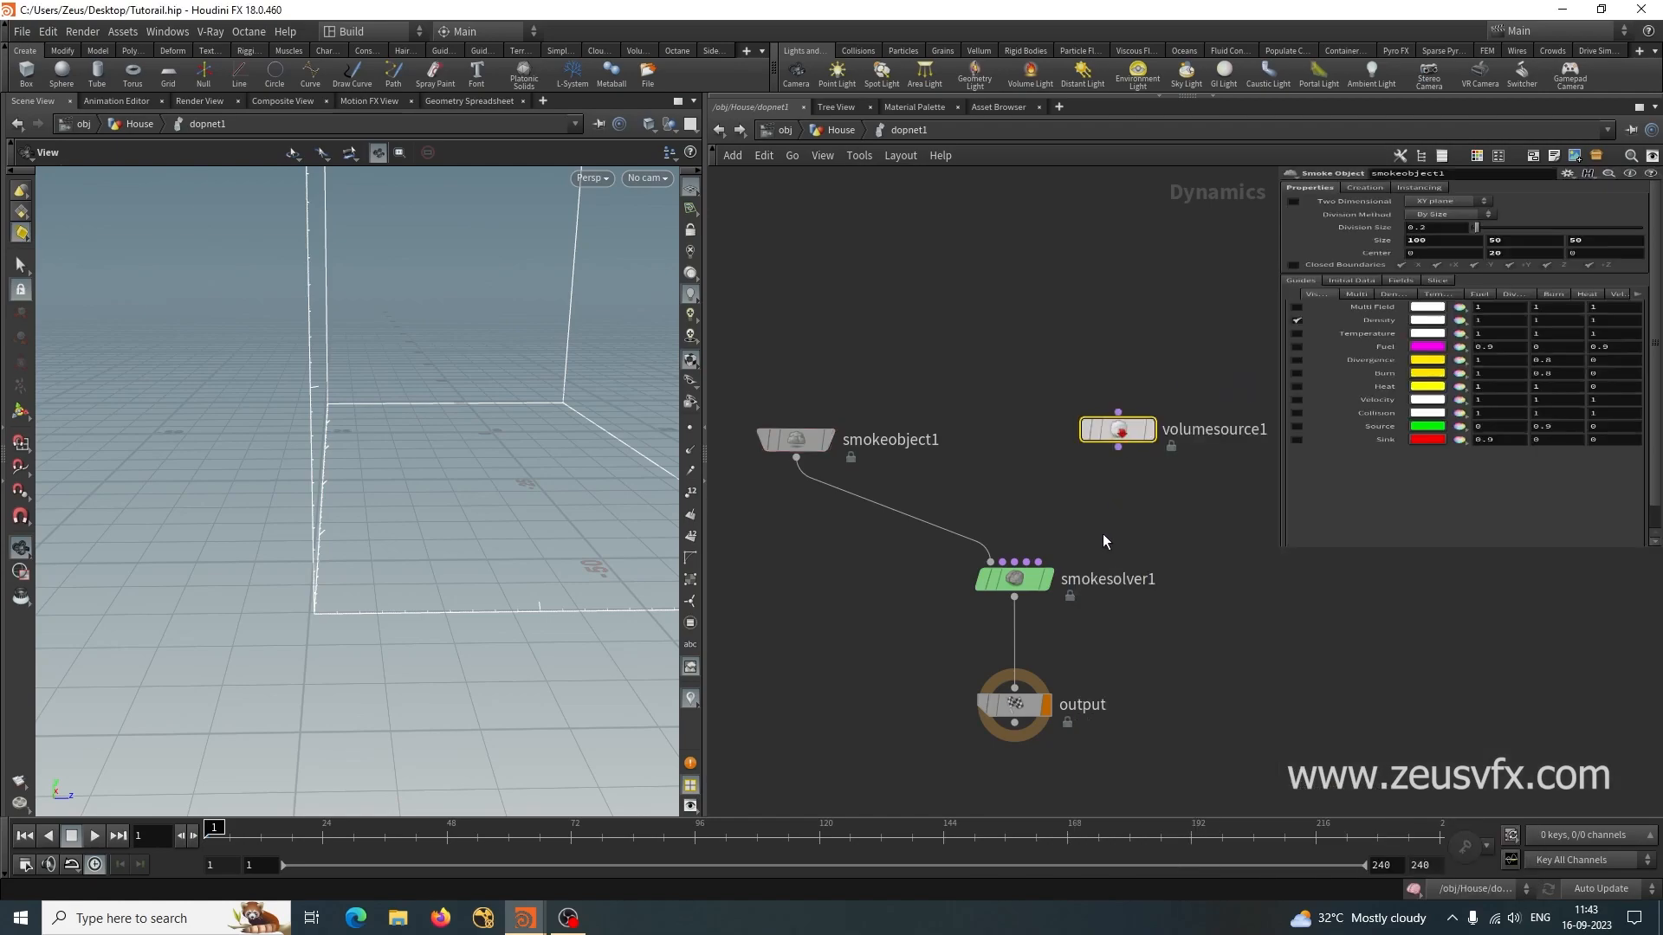
Wire the Volume Source into the Smoke Solver's Sourcing (post-solve) input and place the node closer to the solver.
middle_click_drag(1186, 529, 1143, 604)
scroll(981, 646, "up", 3)
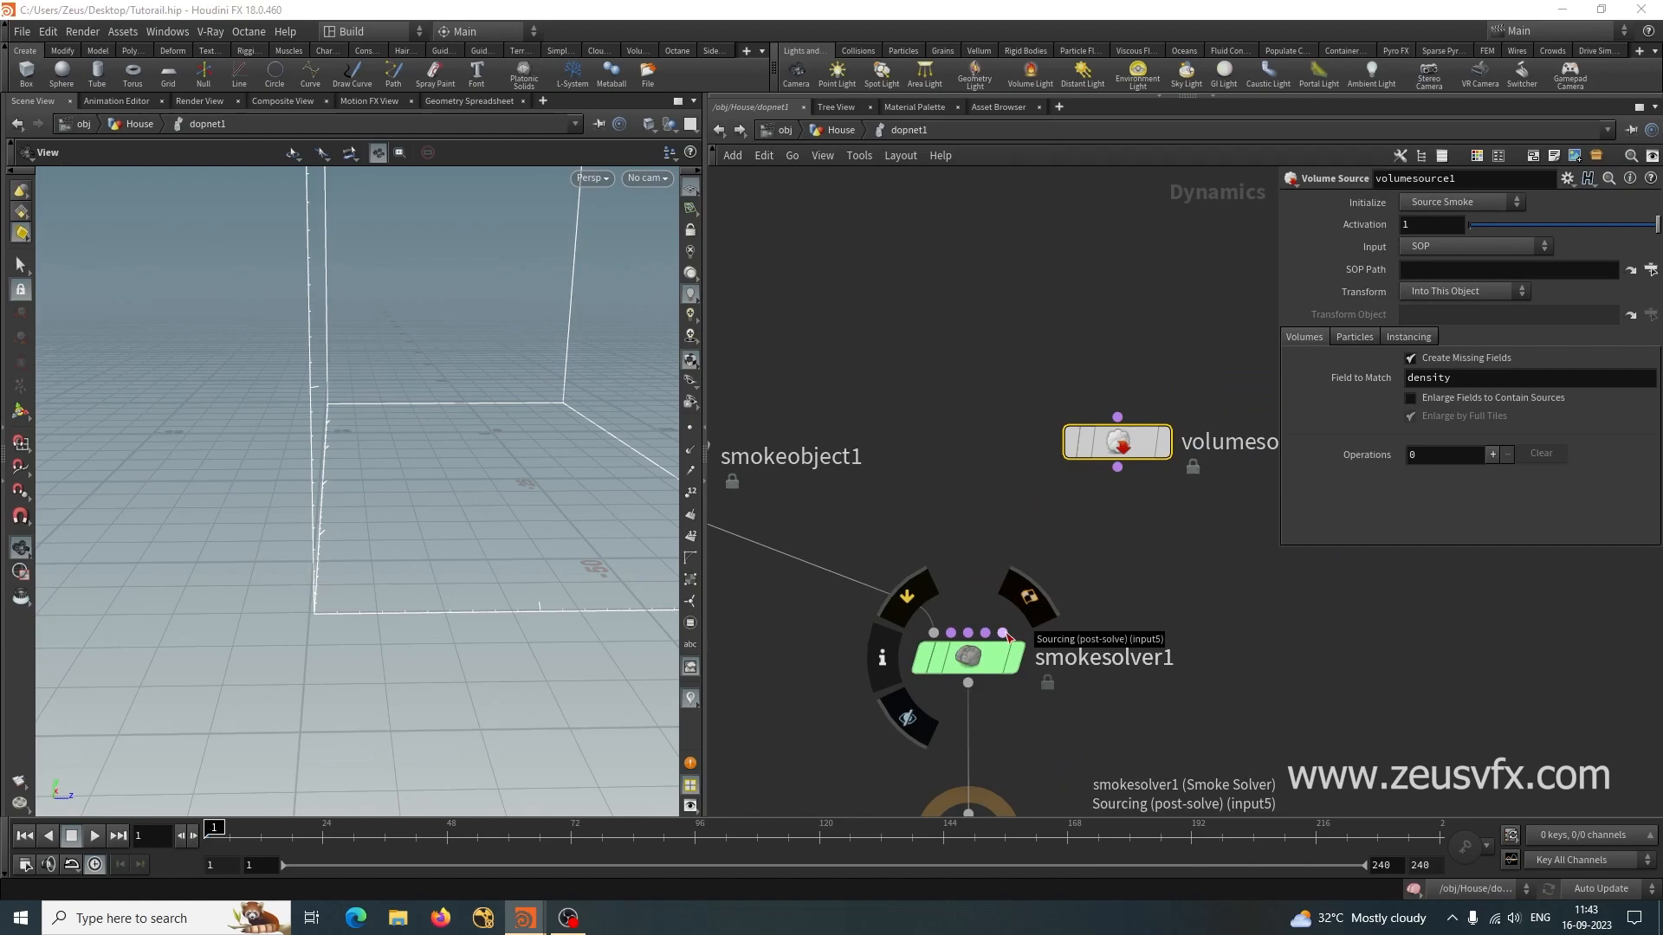
left_click(1002, 634)
left_click(1117, 449)
left_click_drag(1124, 452, 1089, 496)
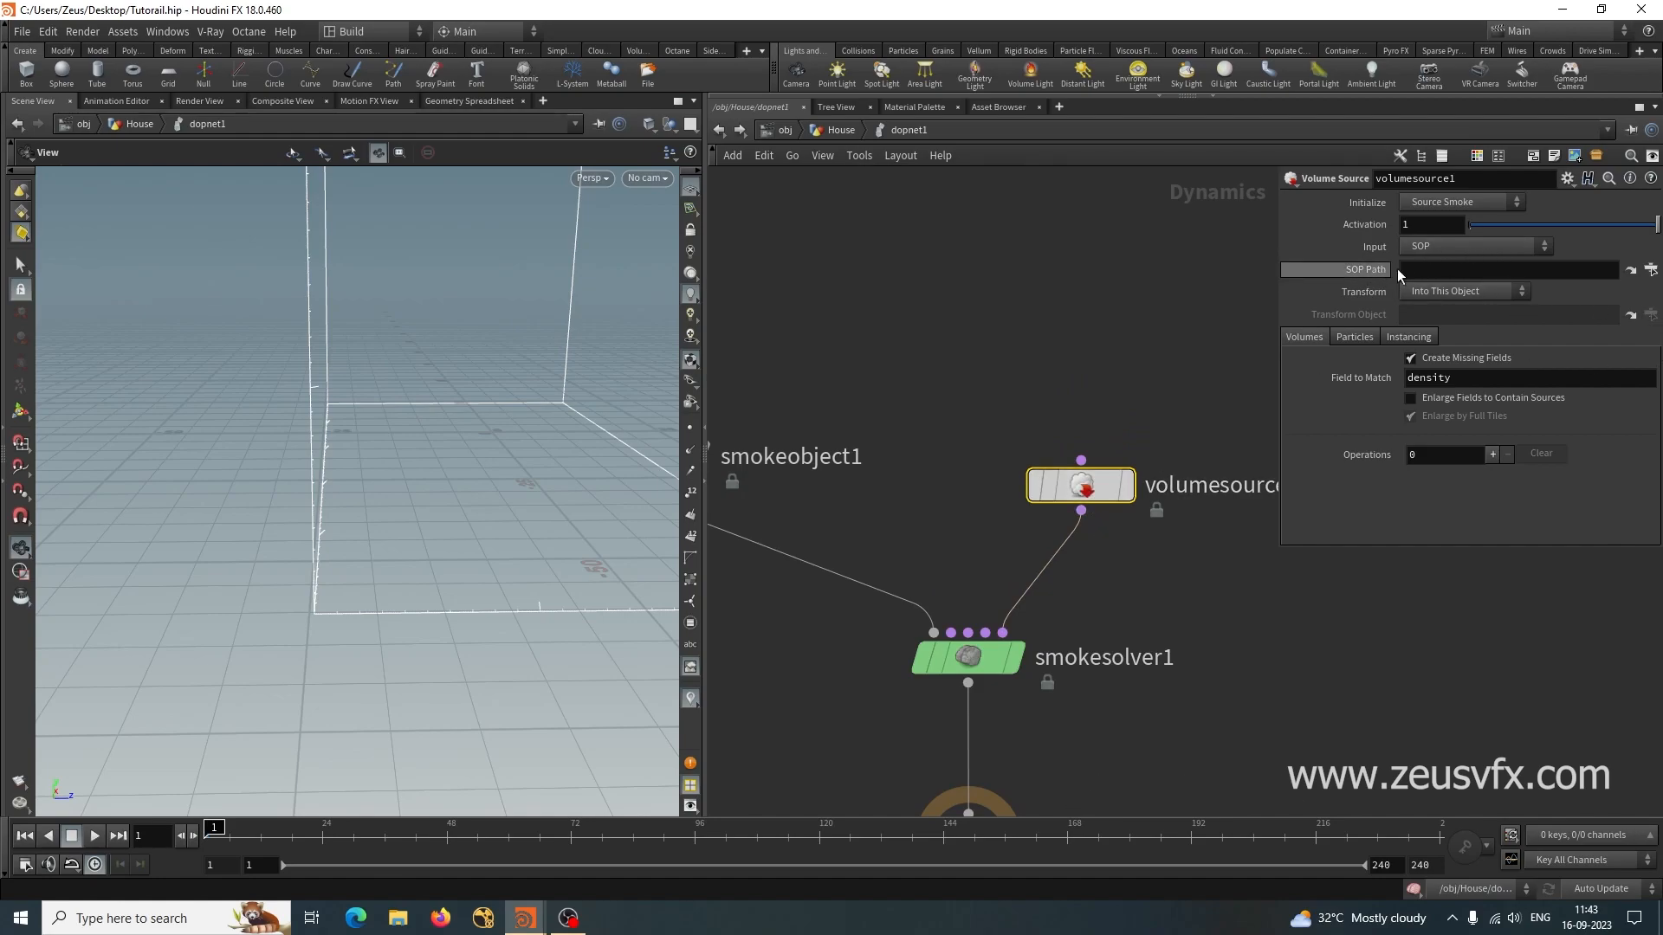
Set the Volume Source input to First Context Geometry and wire the smoke_src null into the DOP network's first input.
left_click(1467, 248)
left_click(1417, 286)
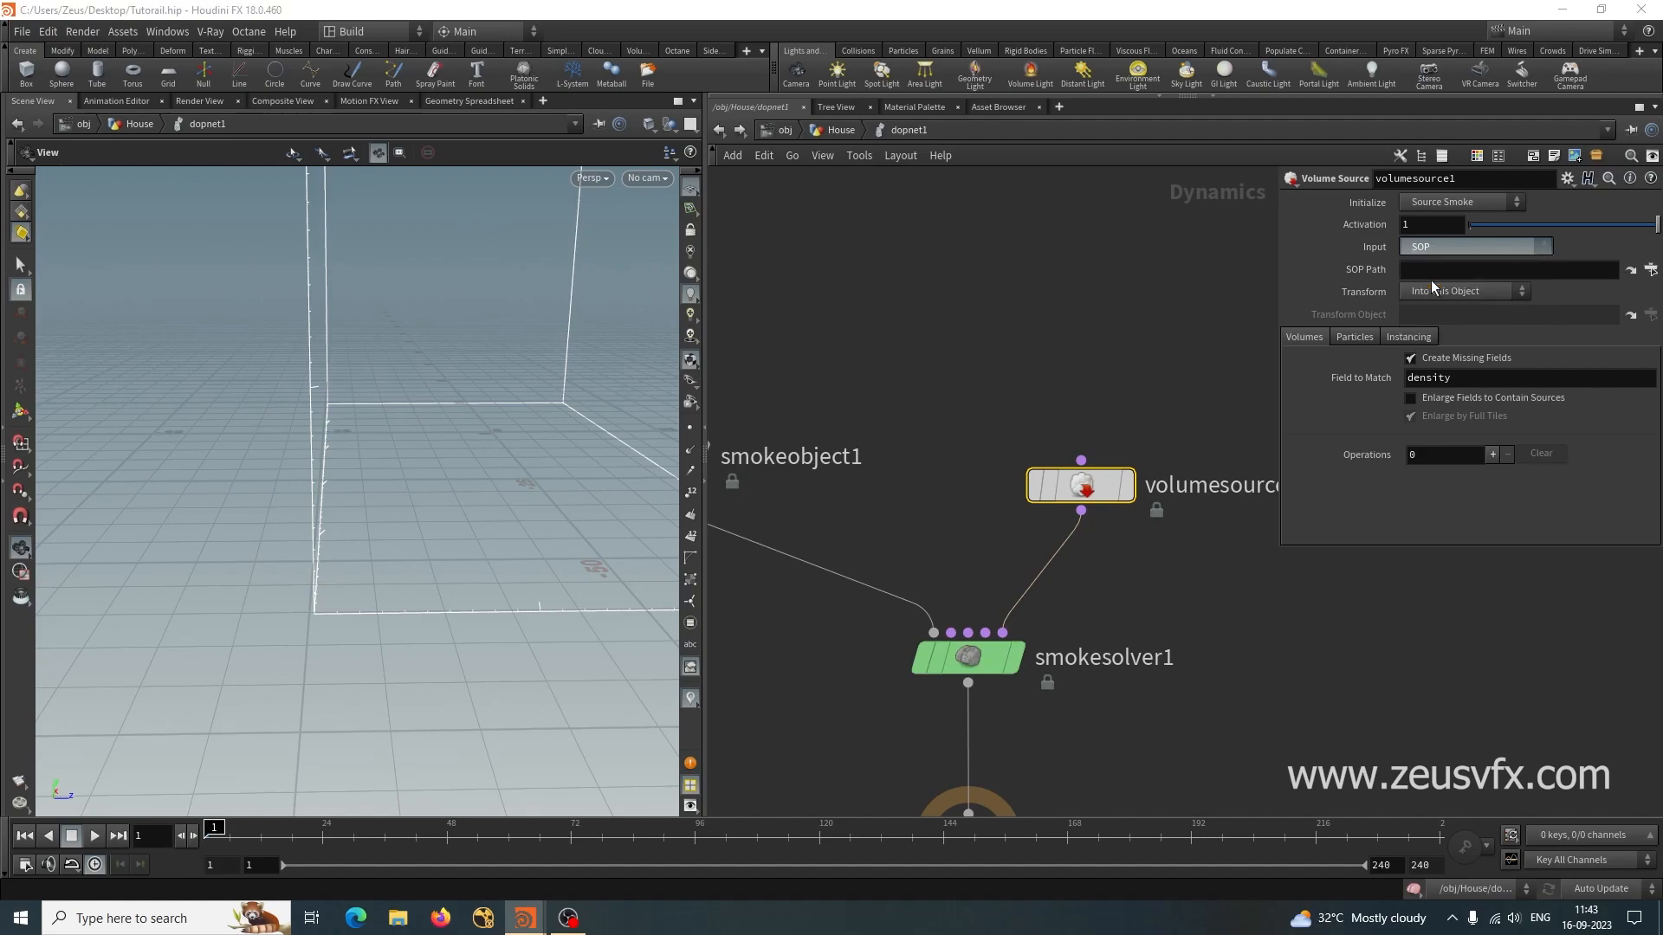
left_click(840, 130)
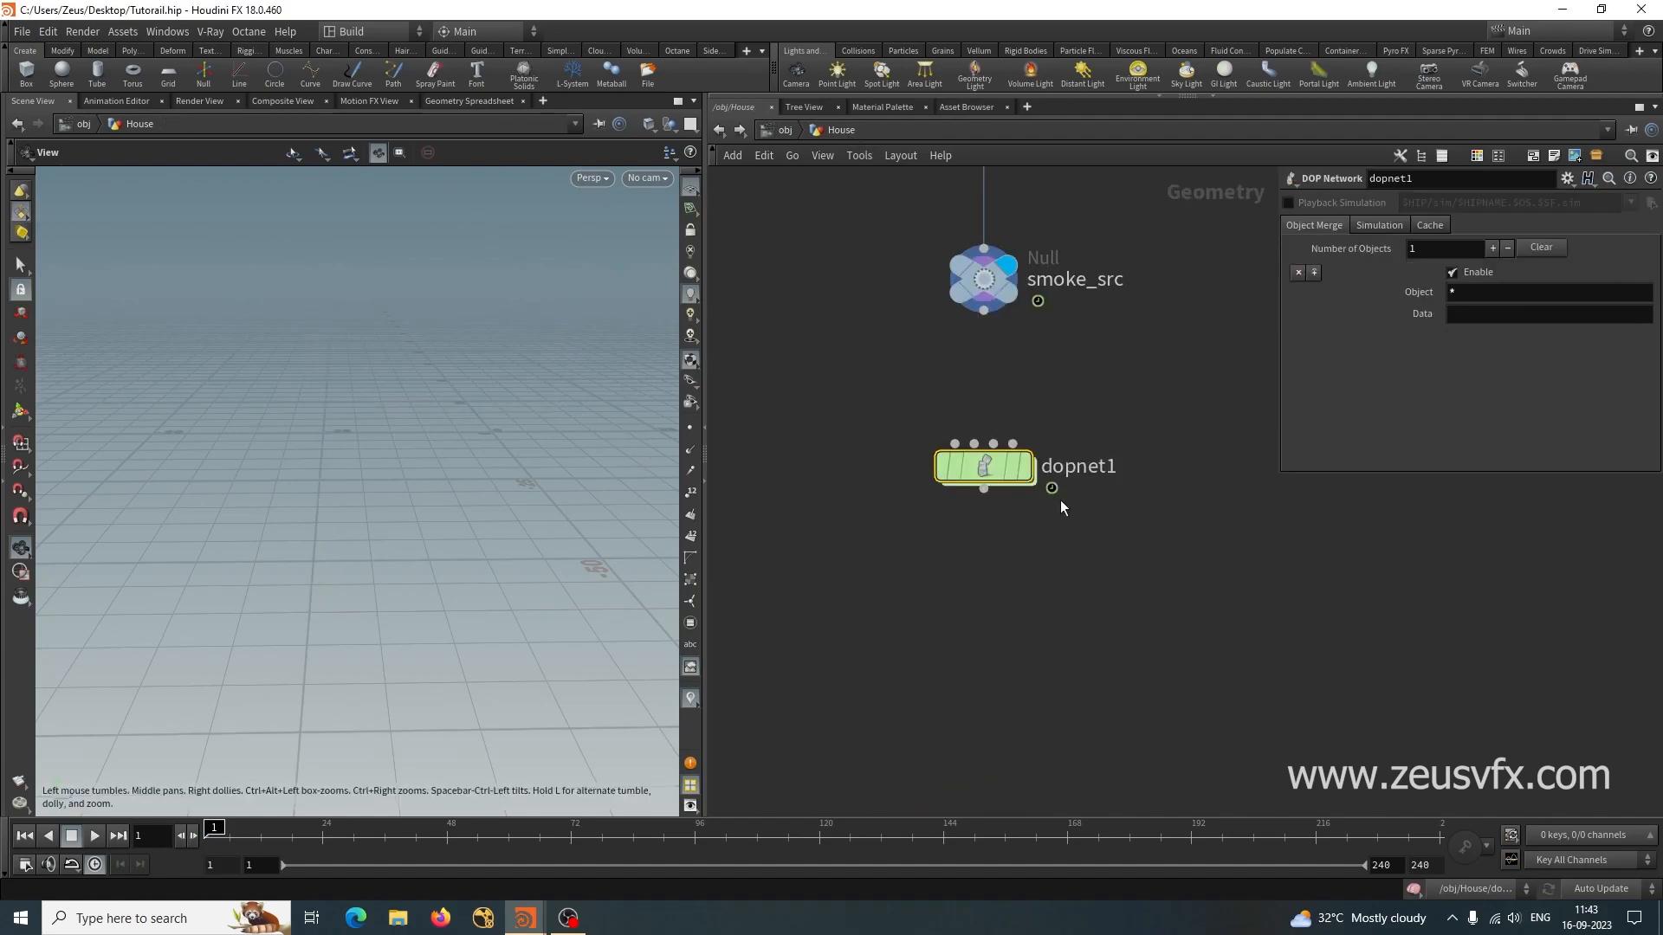
left_click_drag(983, 312, 981, 472)
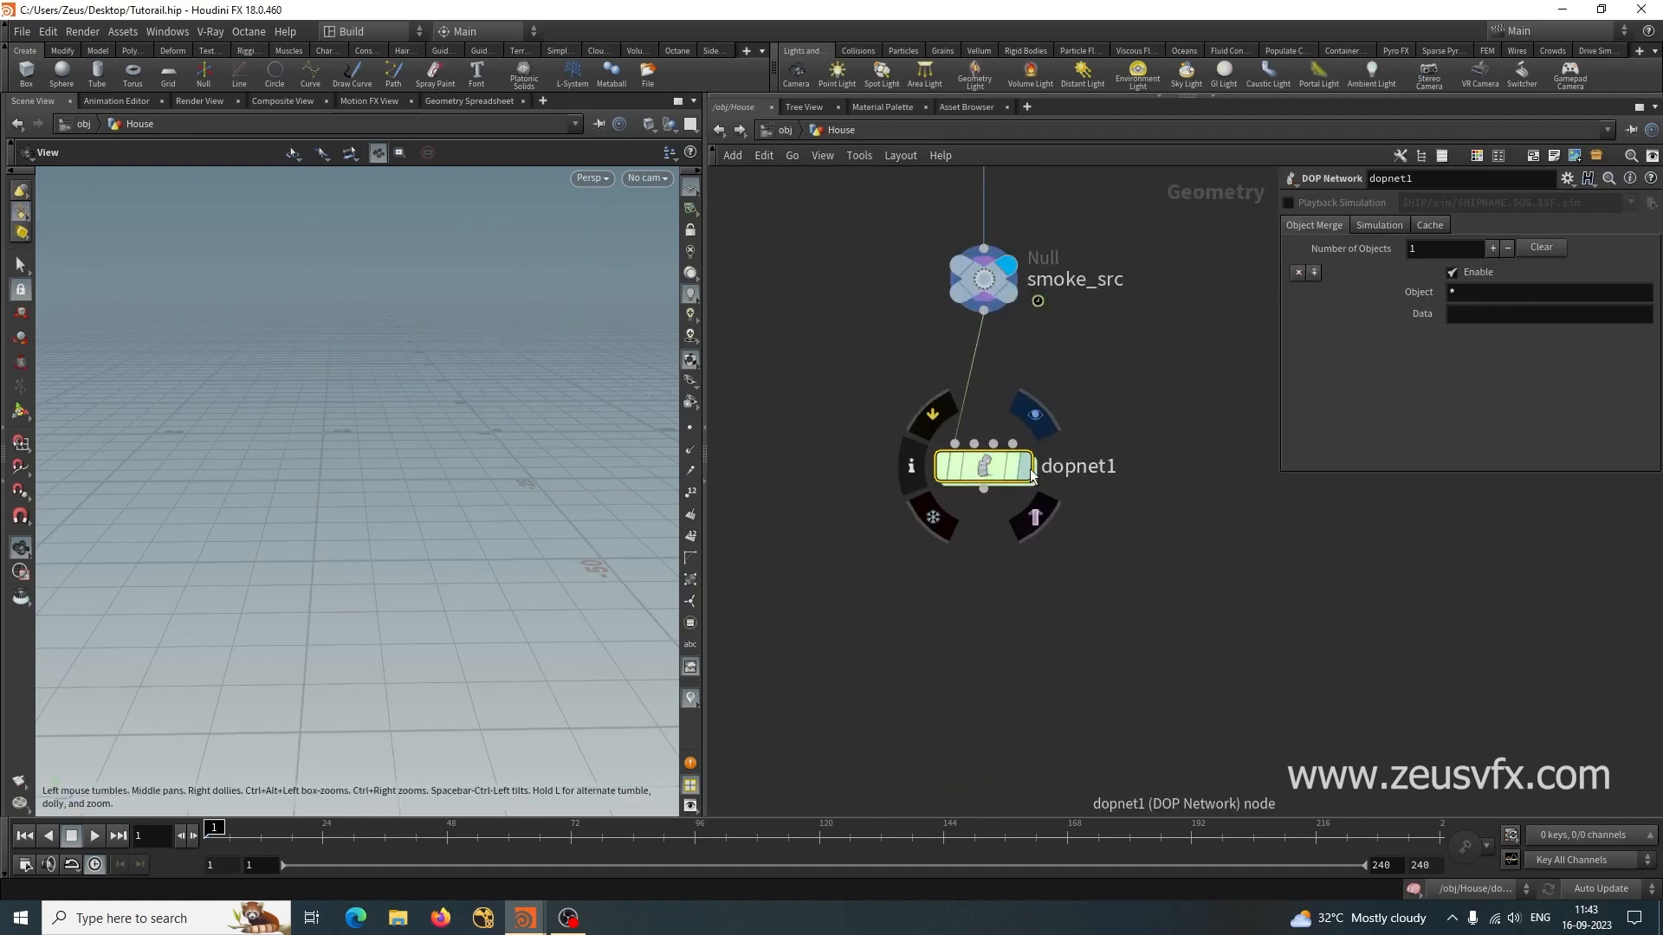
double_click(981, 472)
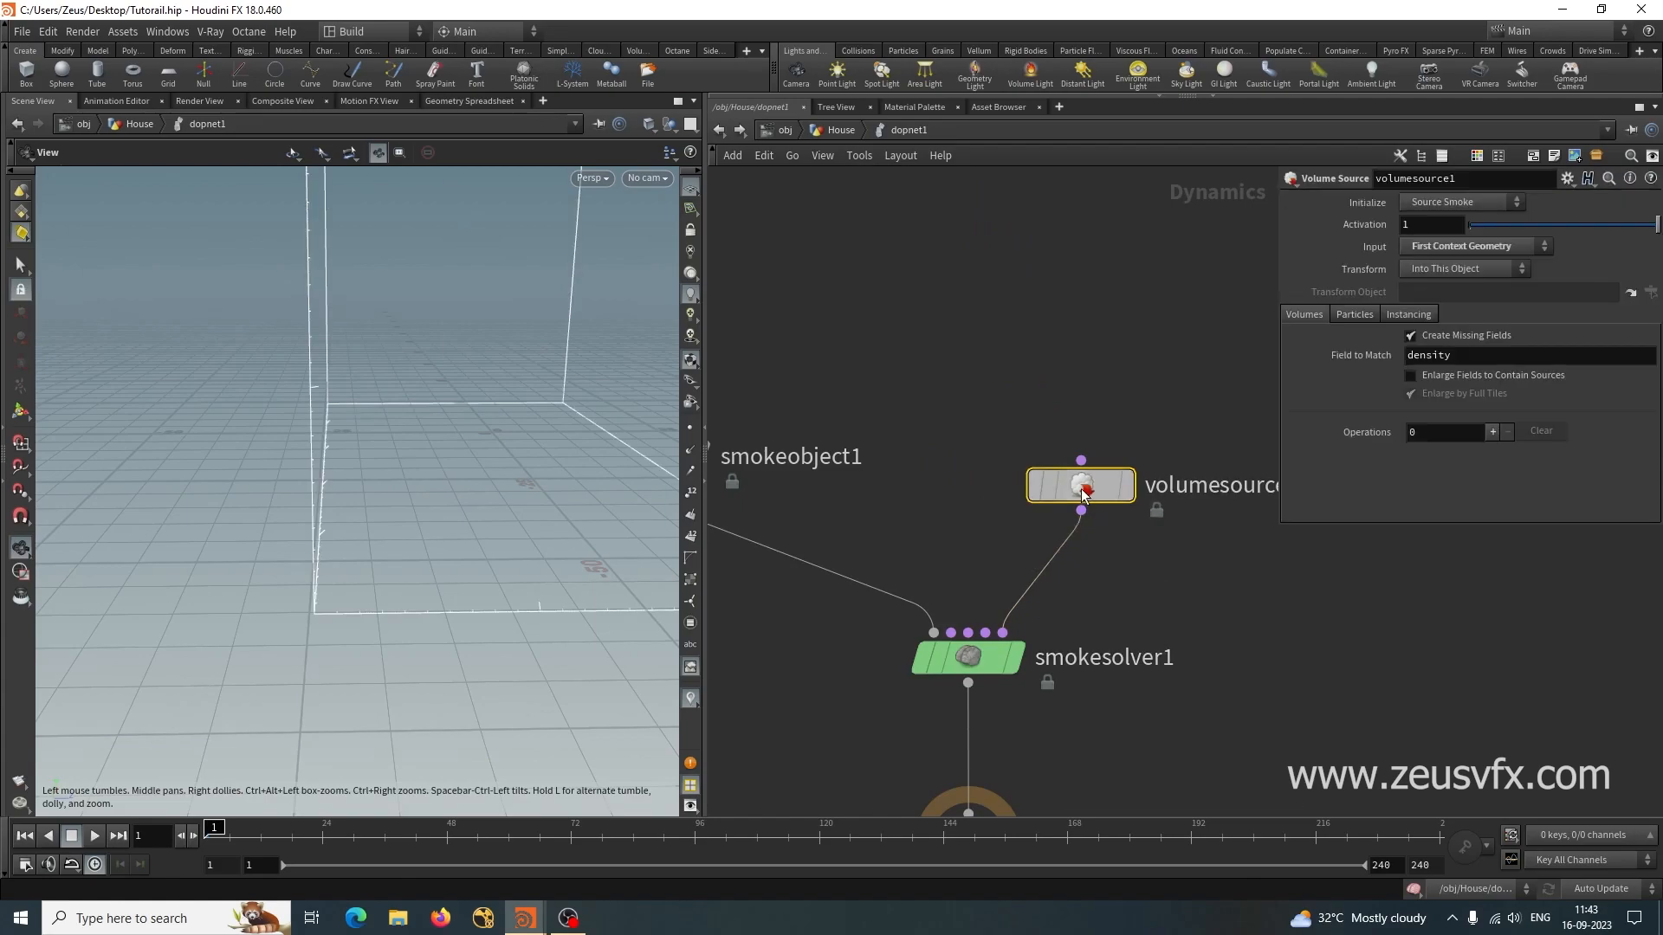
Initialize the Volume Source with the Source Smoke preset and remove its temperature operation.
left_click(1478, 202)
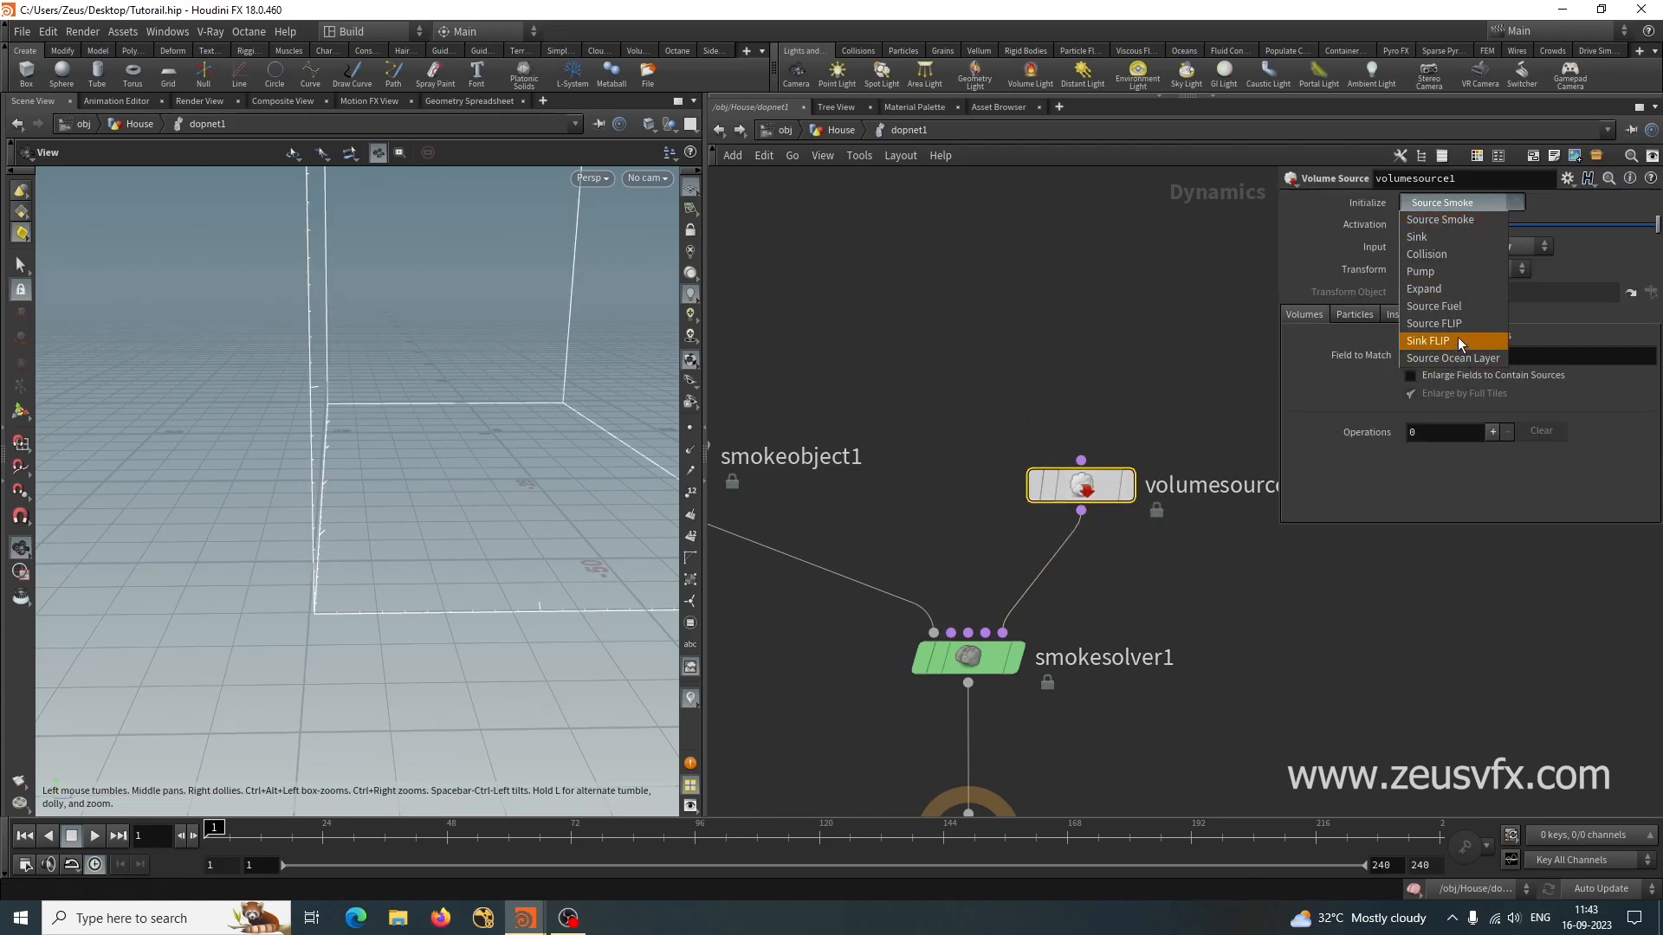
left_click(1437, 219)
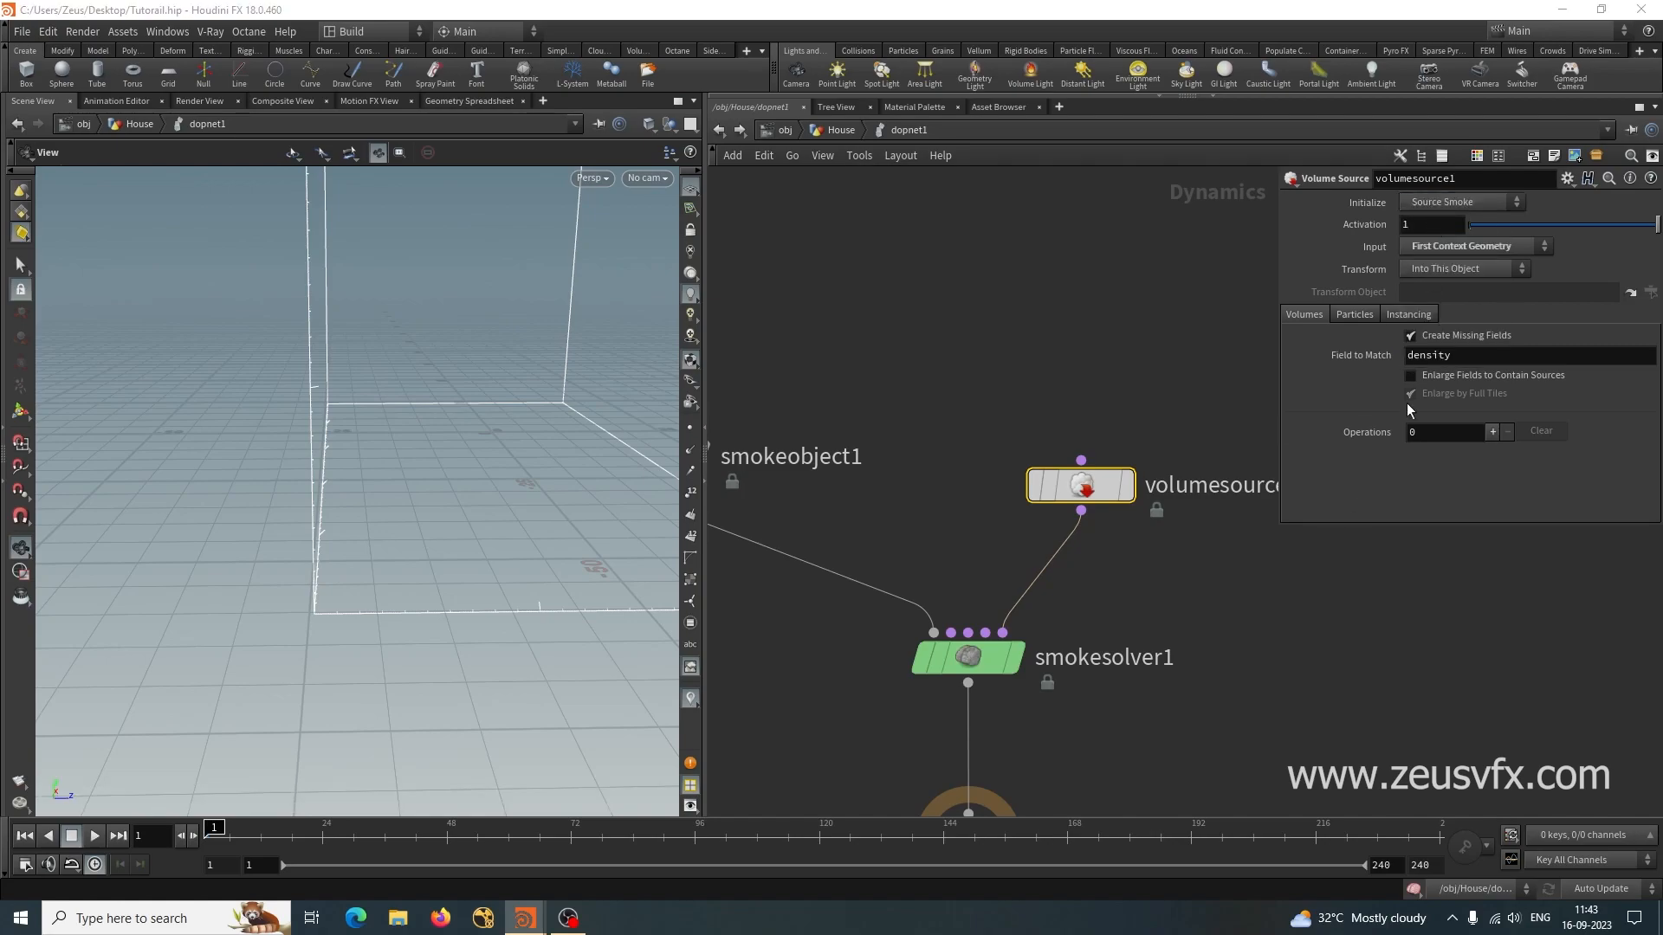
left_click(1462, 206)
left_click(1454, 308)
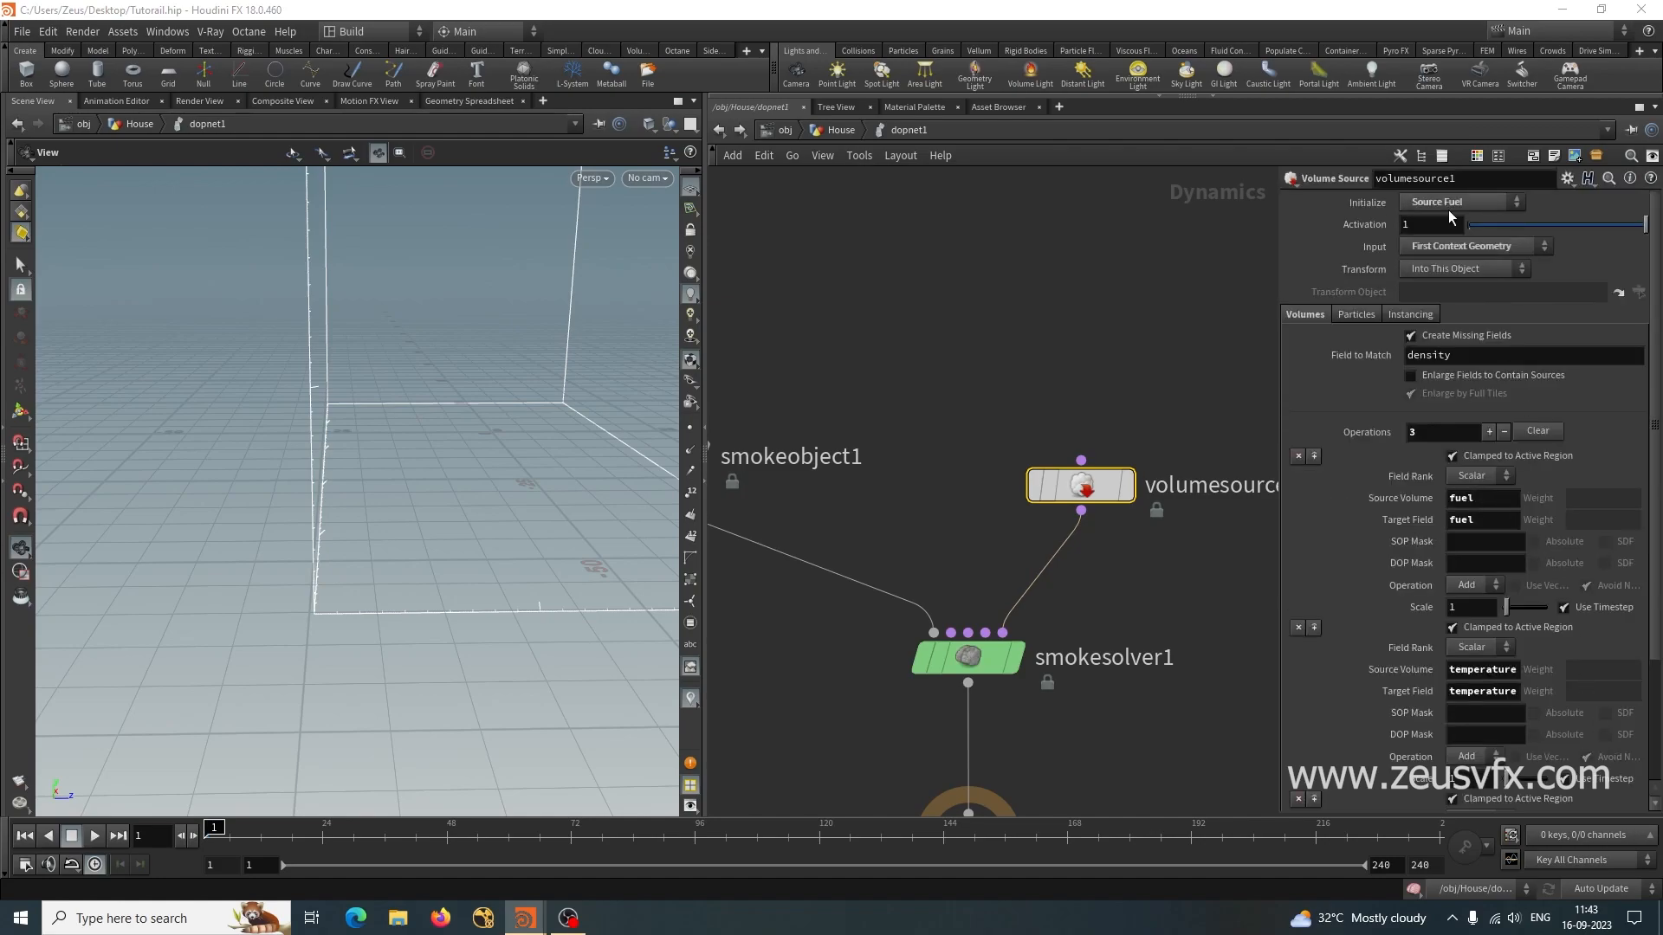
left_click(1447, 206)
left_click(1442, 222)
scroll(1370, 527, "down", 3)
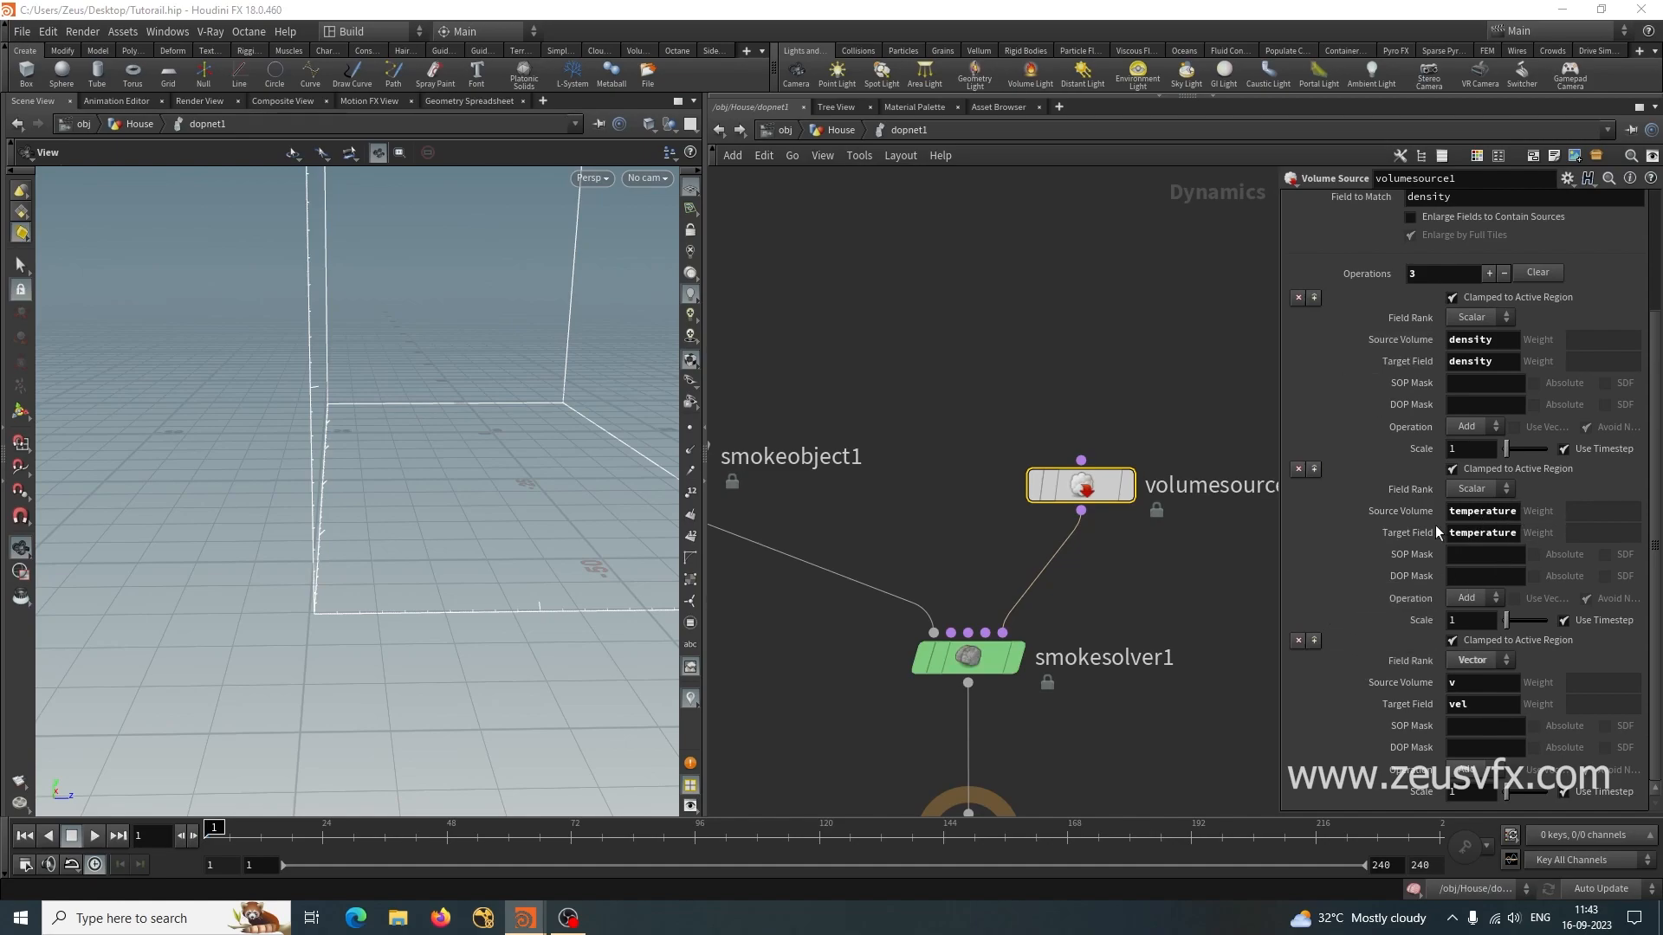
left_click(1297, 468)
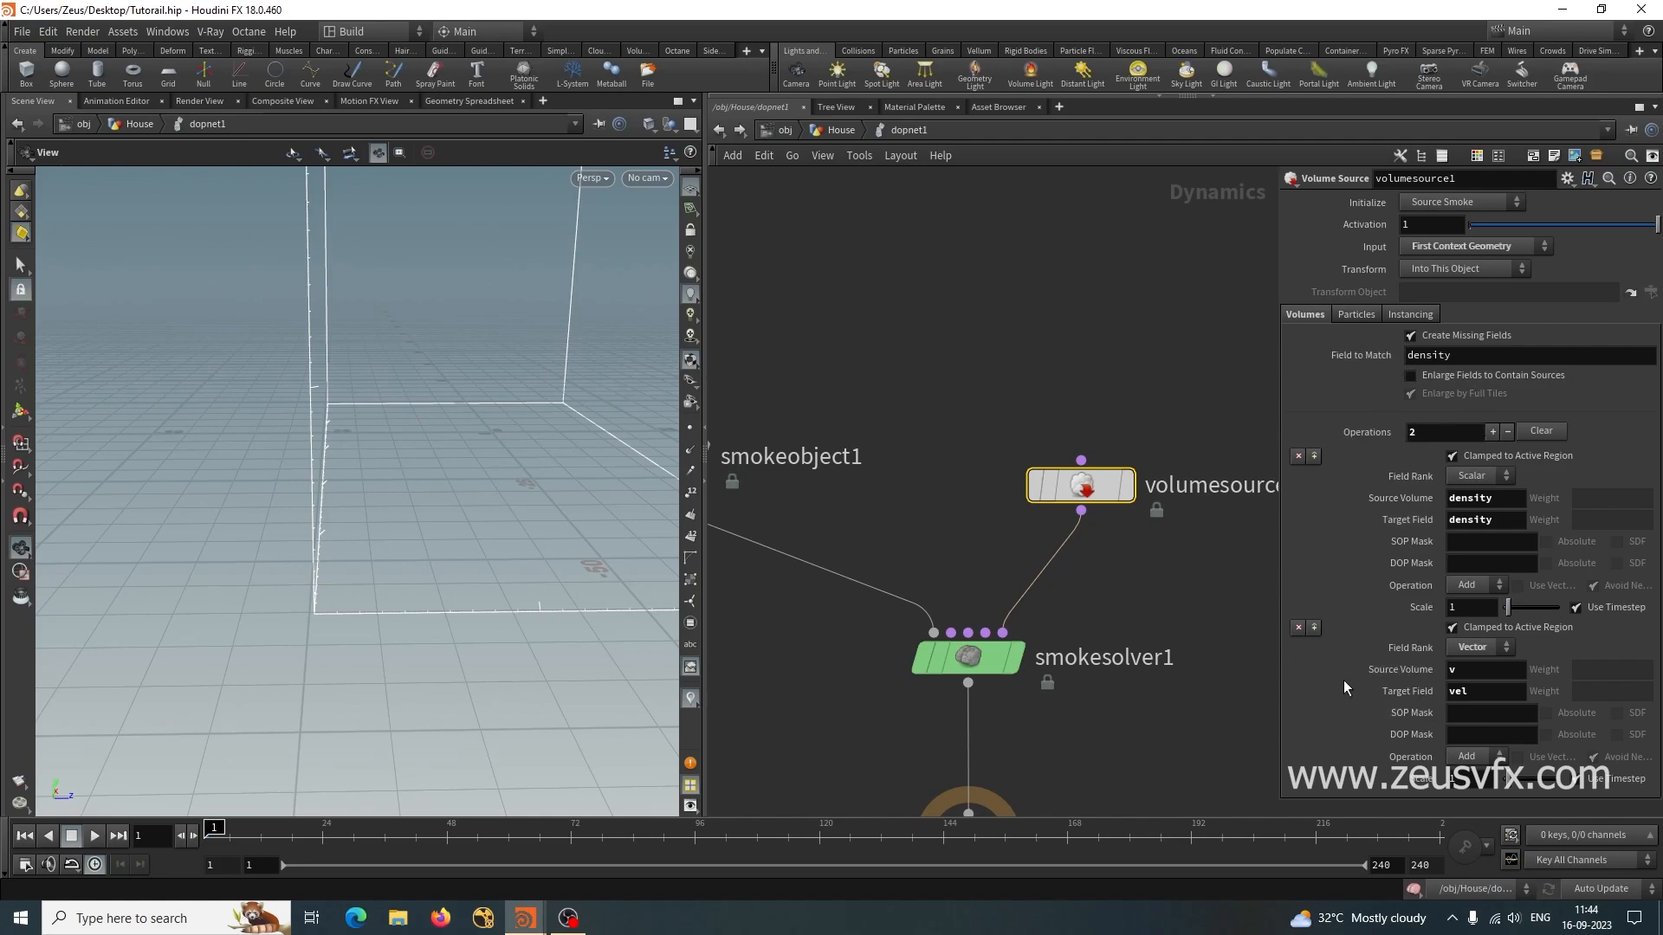
Save the scene and play the smoke simulation, stopping at frame 23.
mouse_move(582, 542)
left_mouse_down()
mouse_move(345, 557)
mouse_move(424, 583)
mouse_move(386, 571)
mouse_move(419, 631)
mouse_move(523, 556)
mouse_move(575, 551)
left_mouse_up()
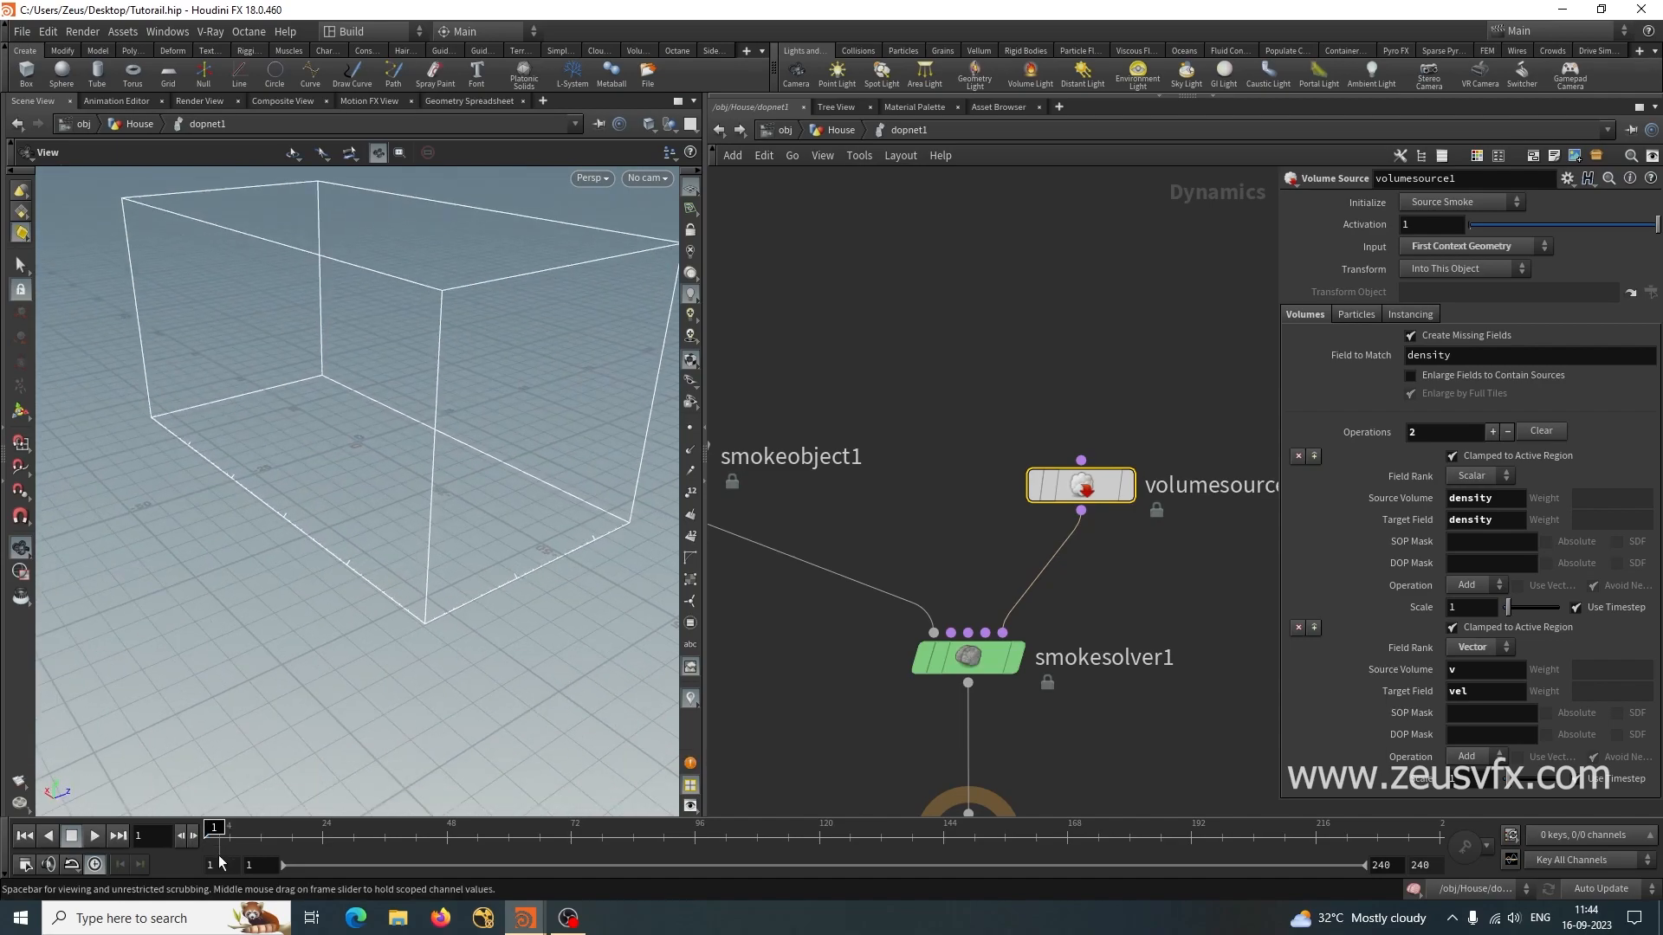
key("ctrl+s")
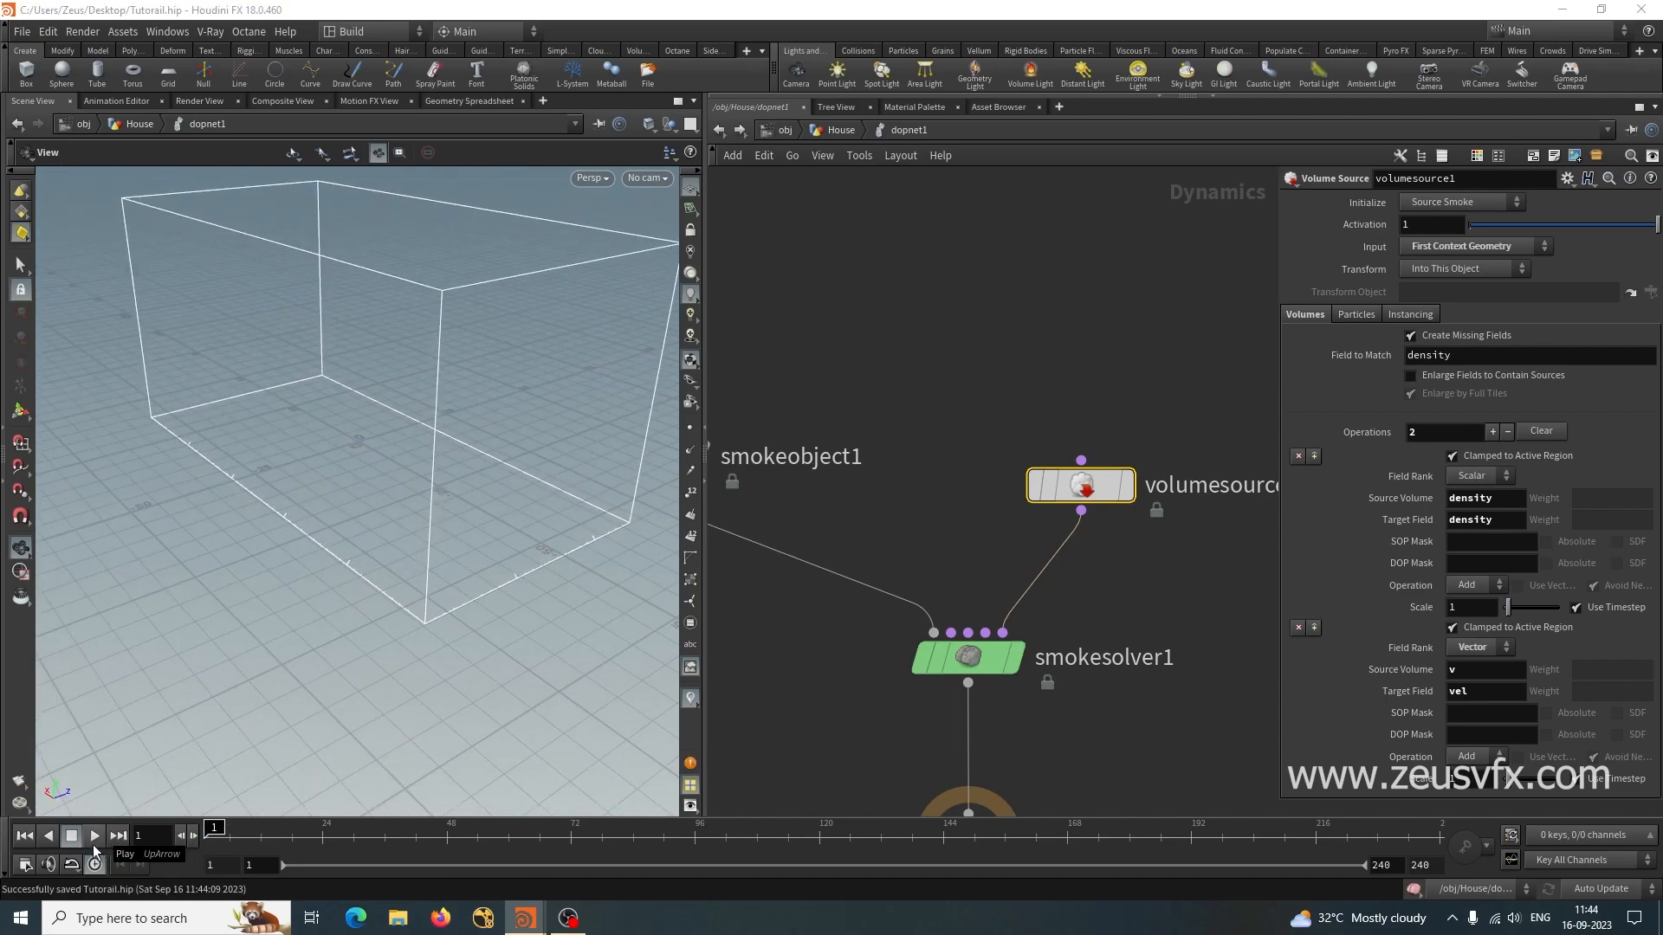
left_click(93, 842)
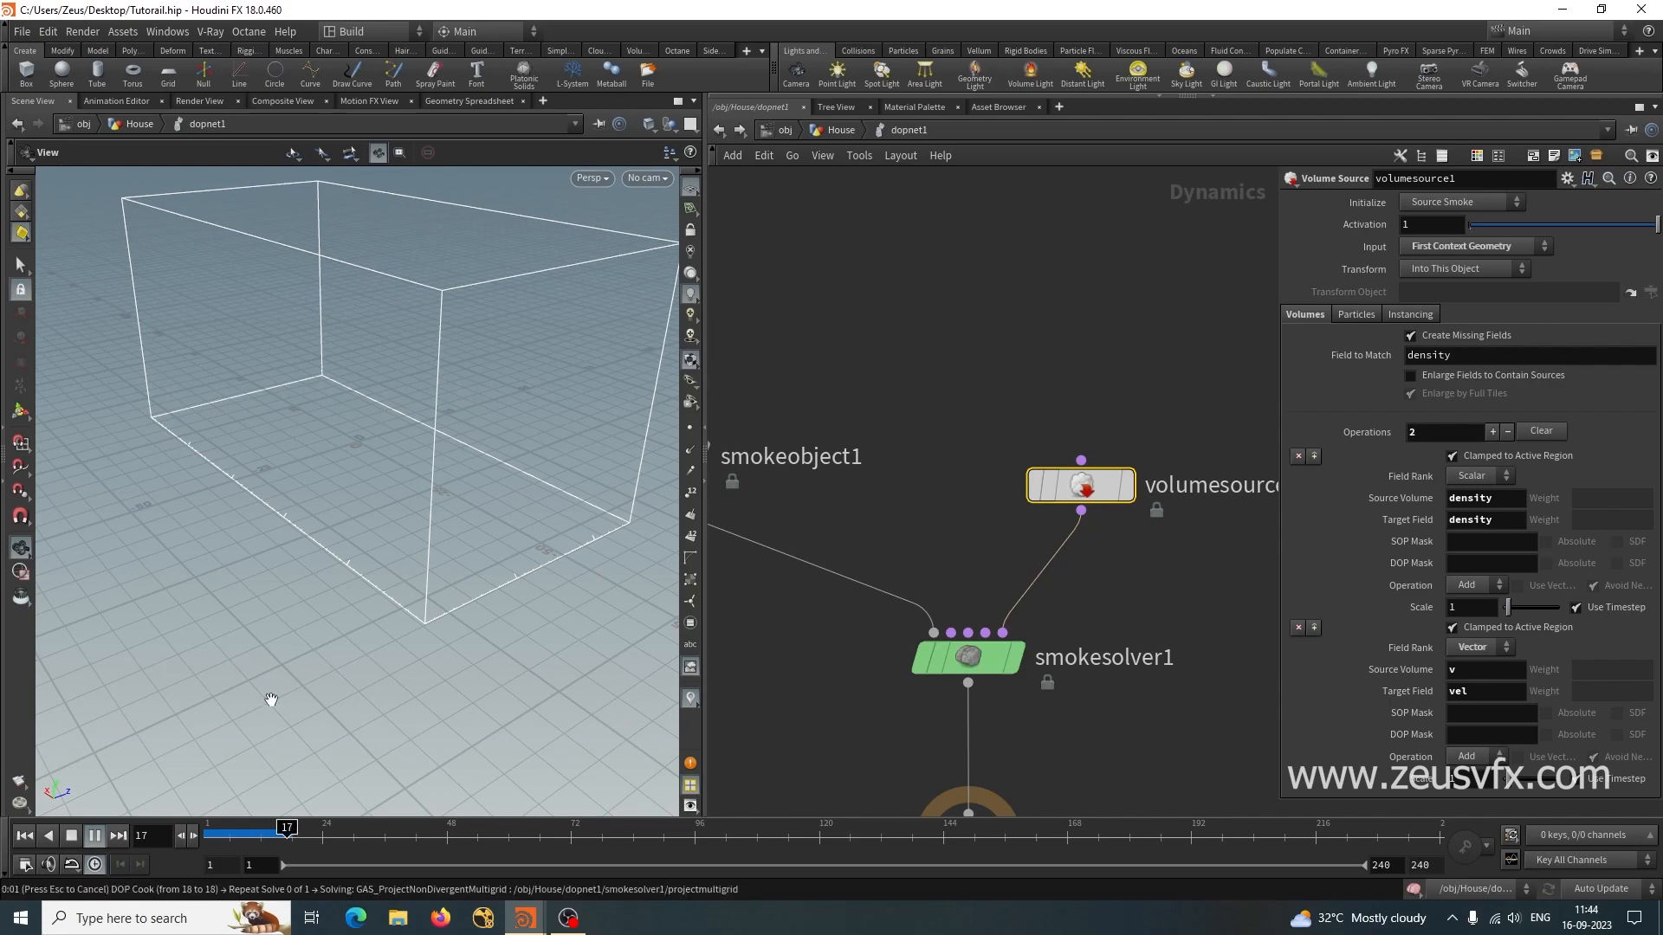
key("ctrl+s")
left_click(72, 836)
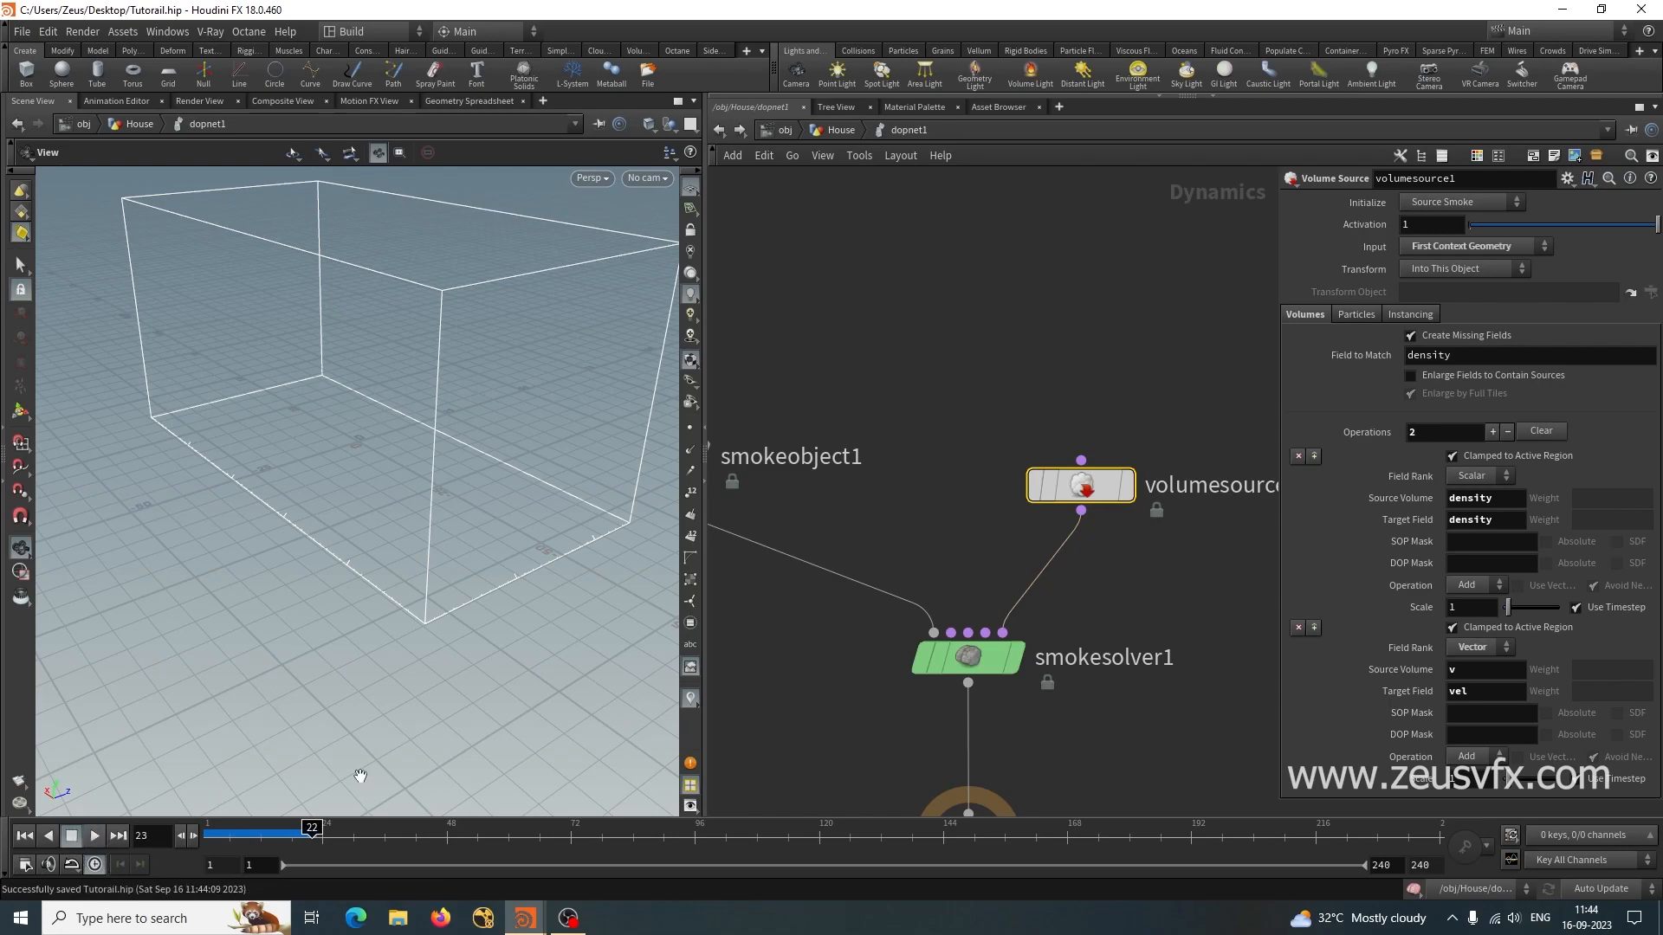
Go up to the House network and examine the Smoke null's debris points up close around the dragon.
mouse_move(314, 554)
left_mouse_down()
mouse_move(433, 536)
mouse_move(67, 530)
mouse_move(415, 520)
mouse_move(308, 508)
left_mouse_up()
left_click(833, 132)
middle_click_drag(486, 312, 256, 601)
left_click_drag(256, 601, 267, 546)
middle_click_drag(912, 549, 932, 698)
scroll(932, 698, "down", 3)
middle_click_drag(869, 534, 939, 681)
mouse_move(1069, 375)
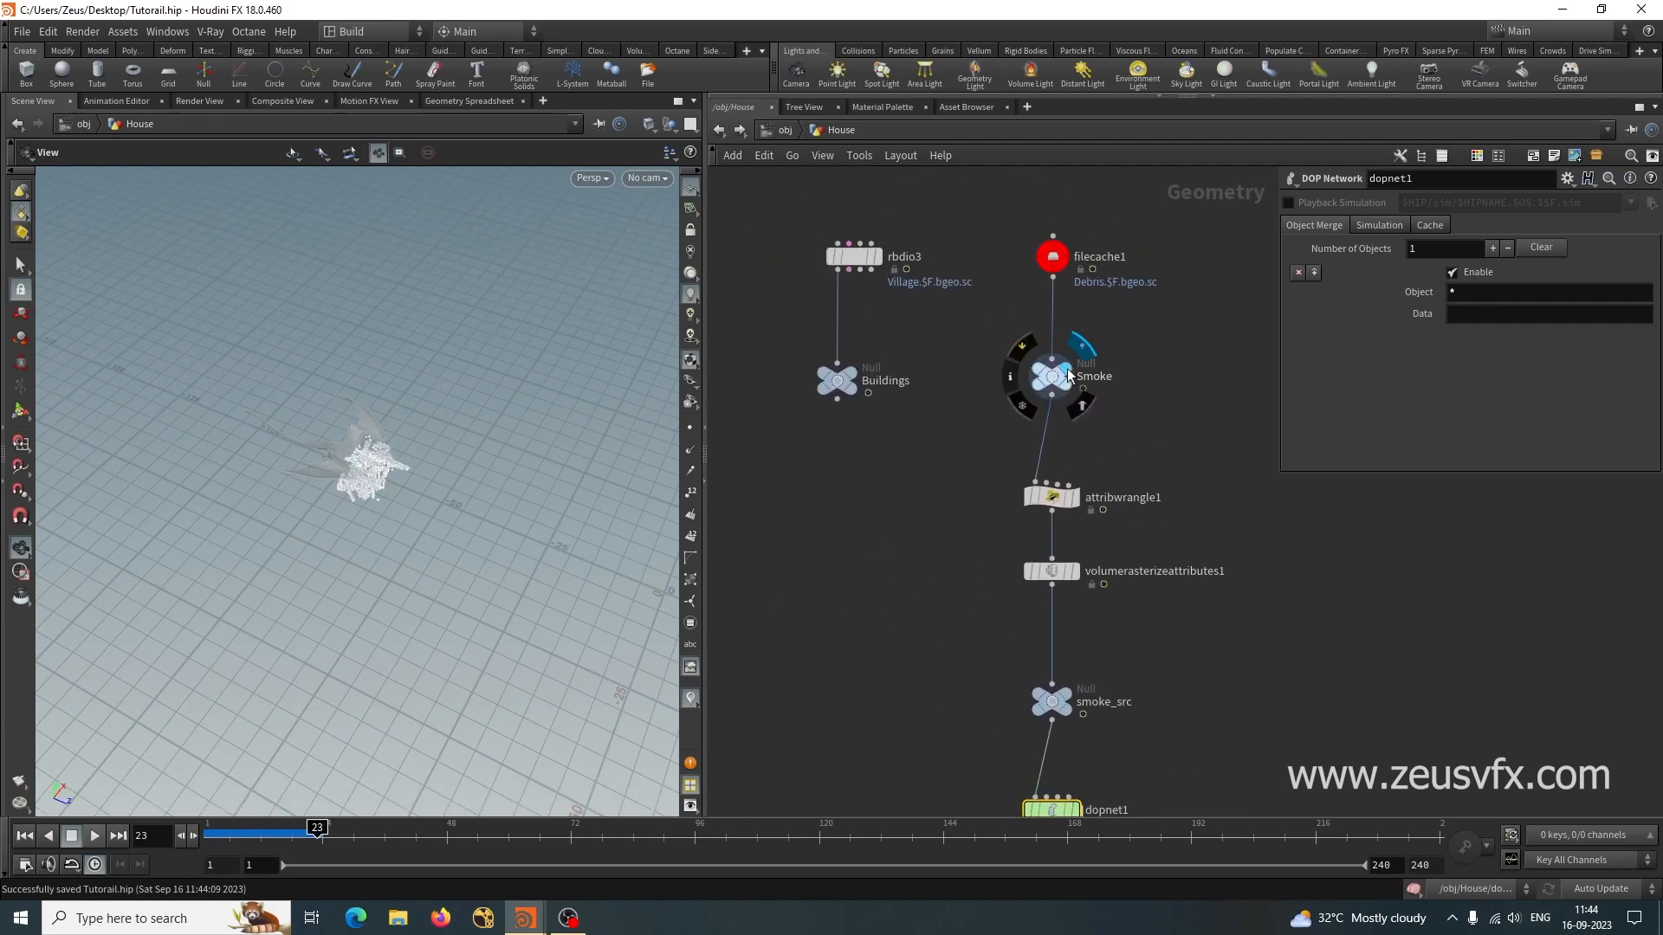
mouse_move(408, 565)
left_mouse_down()
mouse_move(431, 528)
mouse_move(407, 540)
left_mouse_up()
right_click_drag(407, 540, 476, 586)
left_click_drag(475, 586, 190, 520)
Compare the DOP network's output with the Smoke null's debris points, finishing with the DOP network displayed.
middle_click_drag(988, 634, 924, 481)
mouse_move(993, 658)
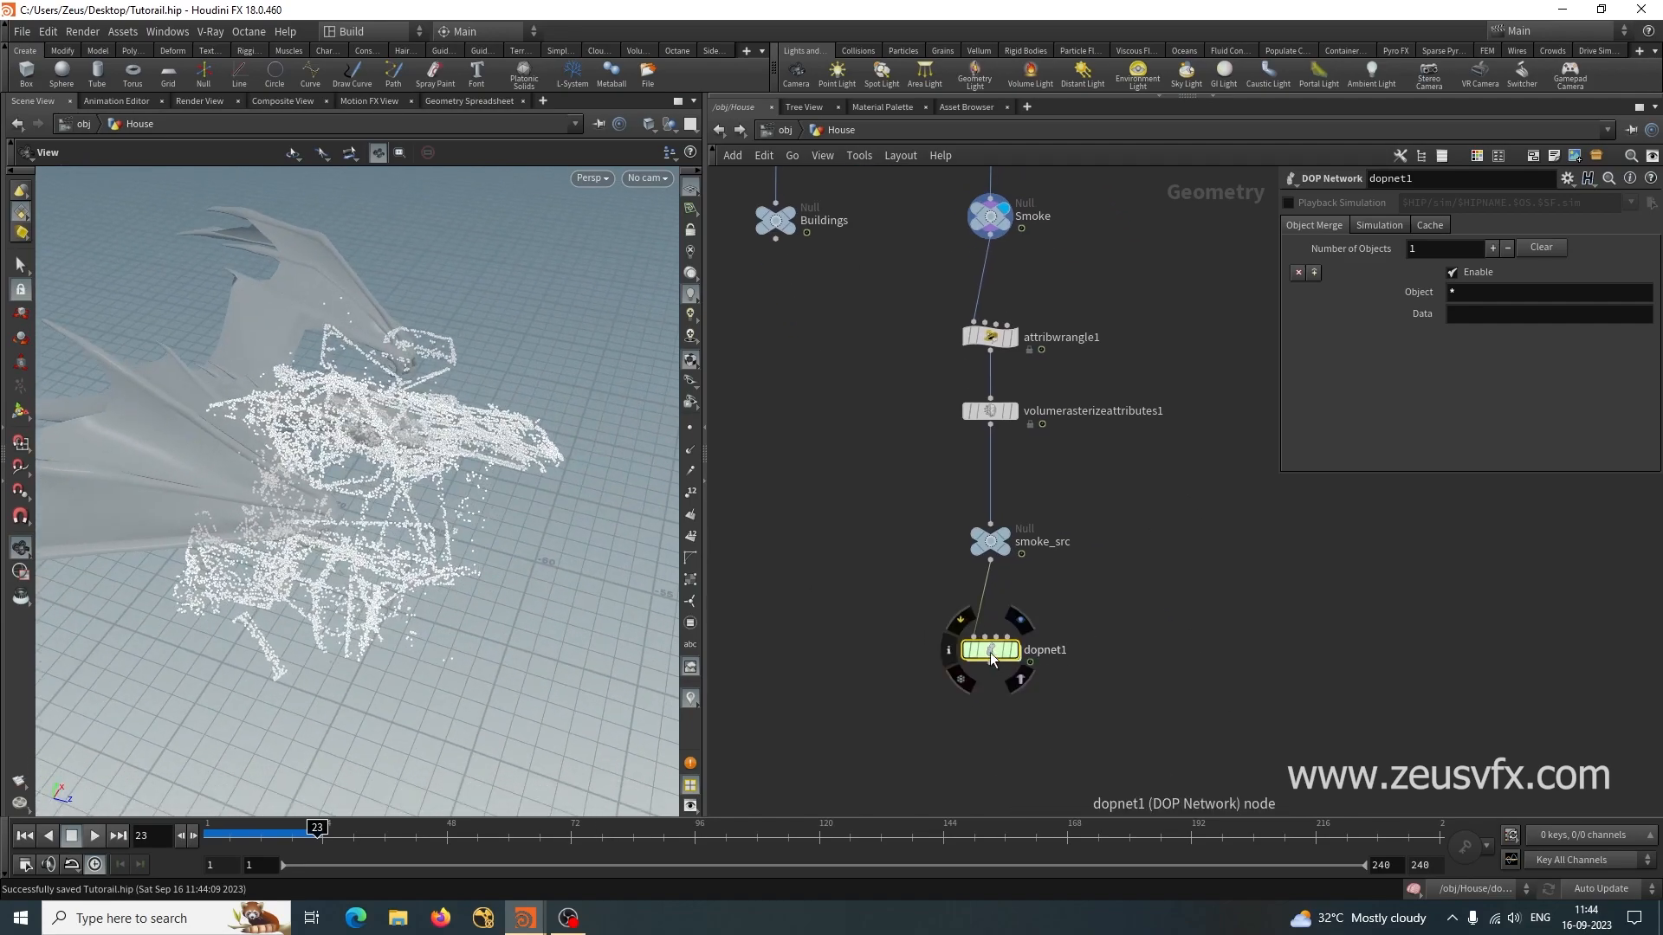
left_click(1019, 620)
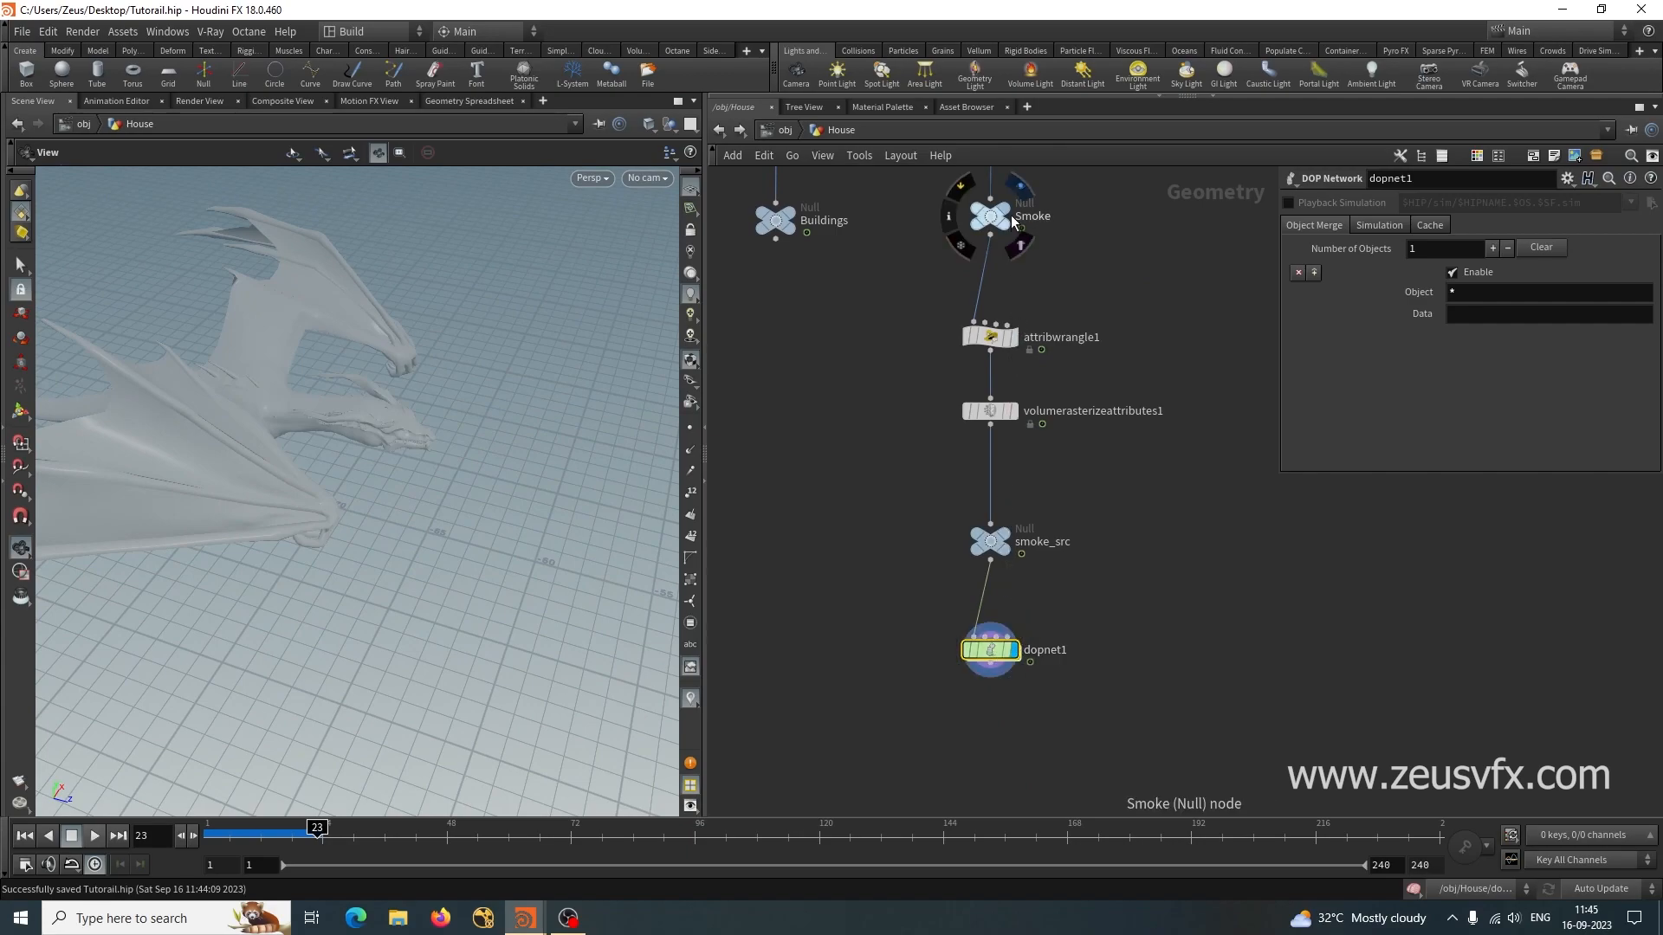
left_click(1020, 185)
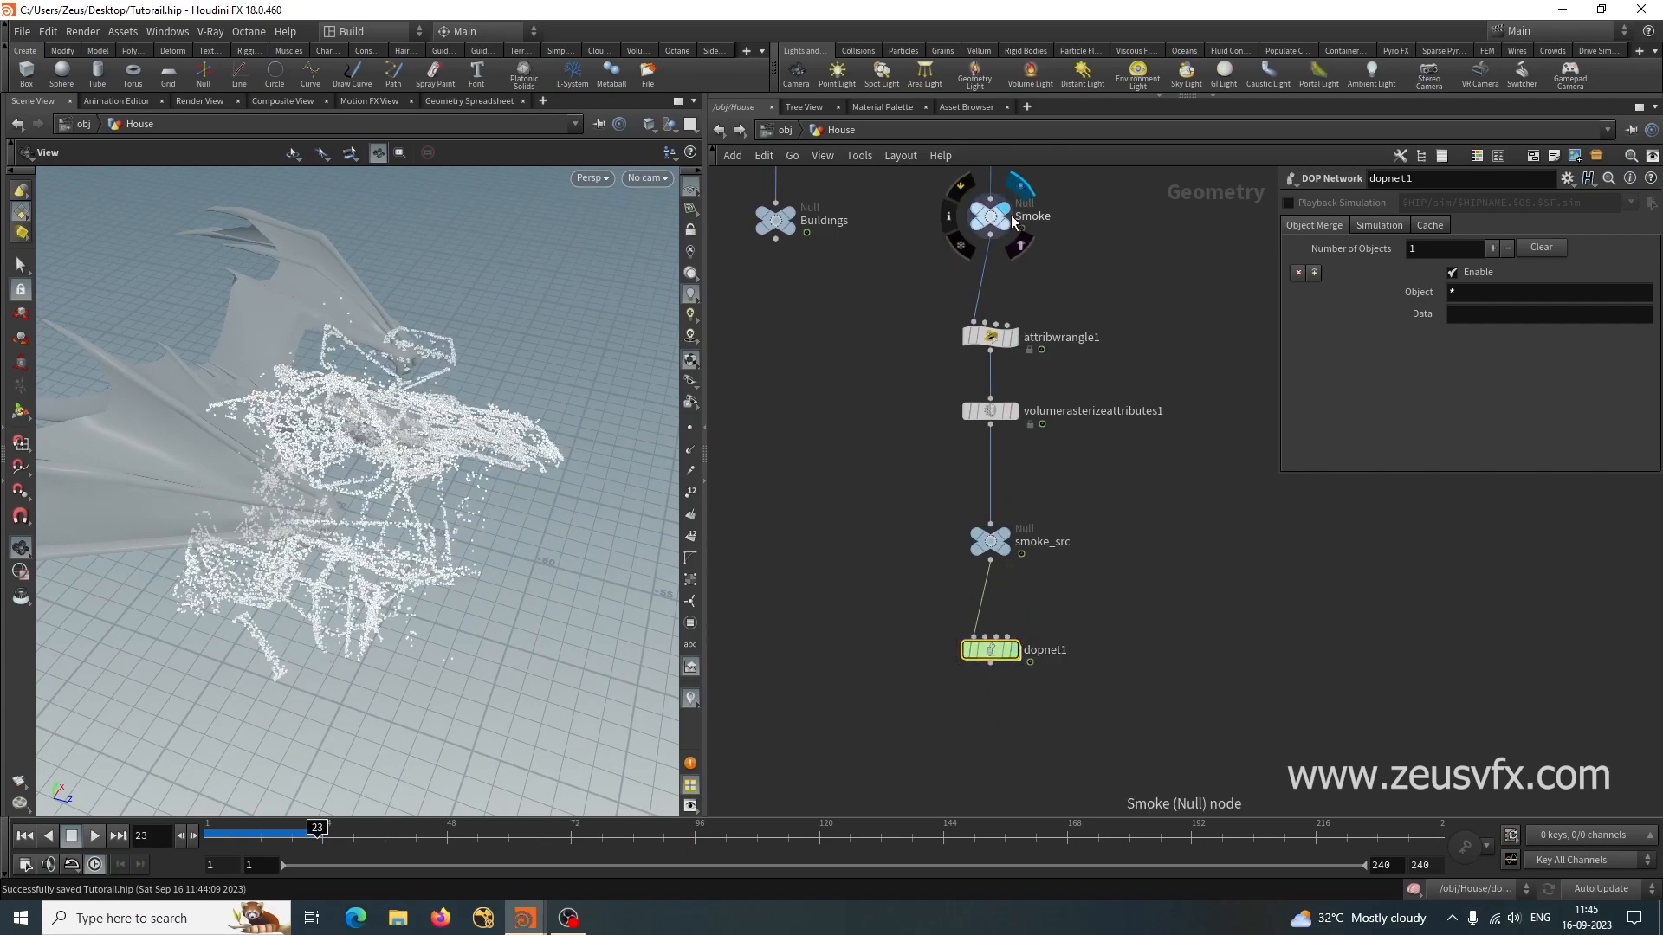
left_click(1020, 620)
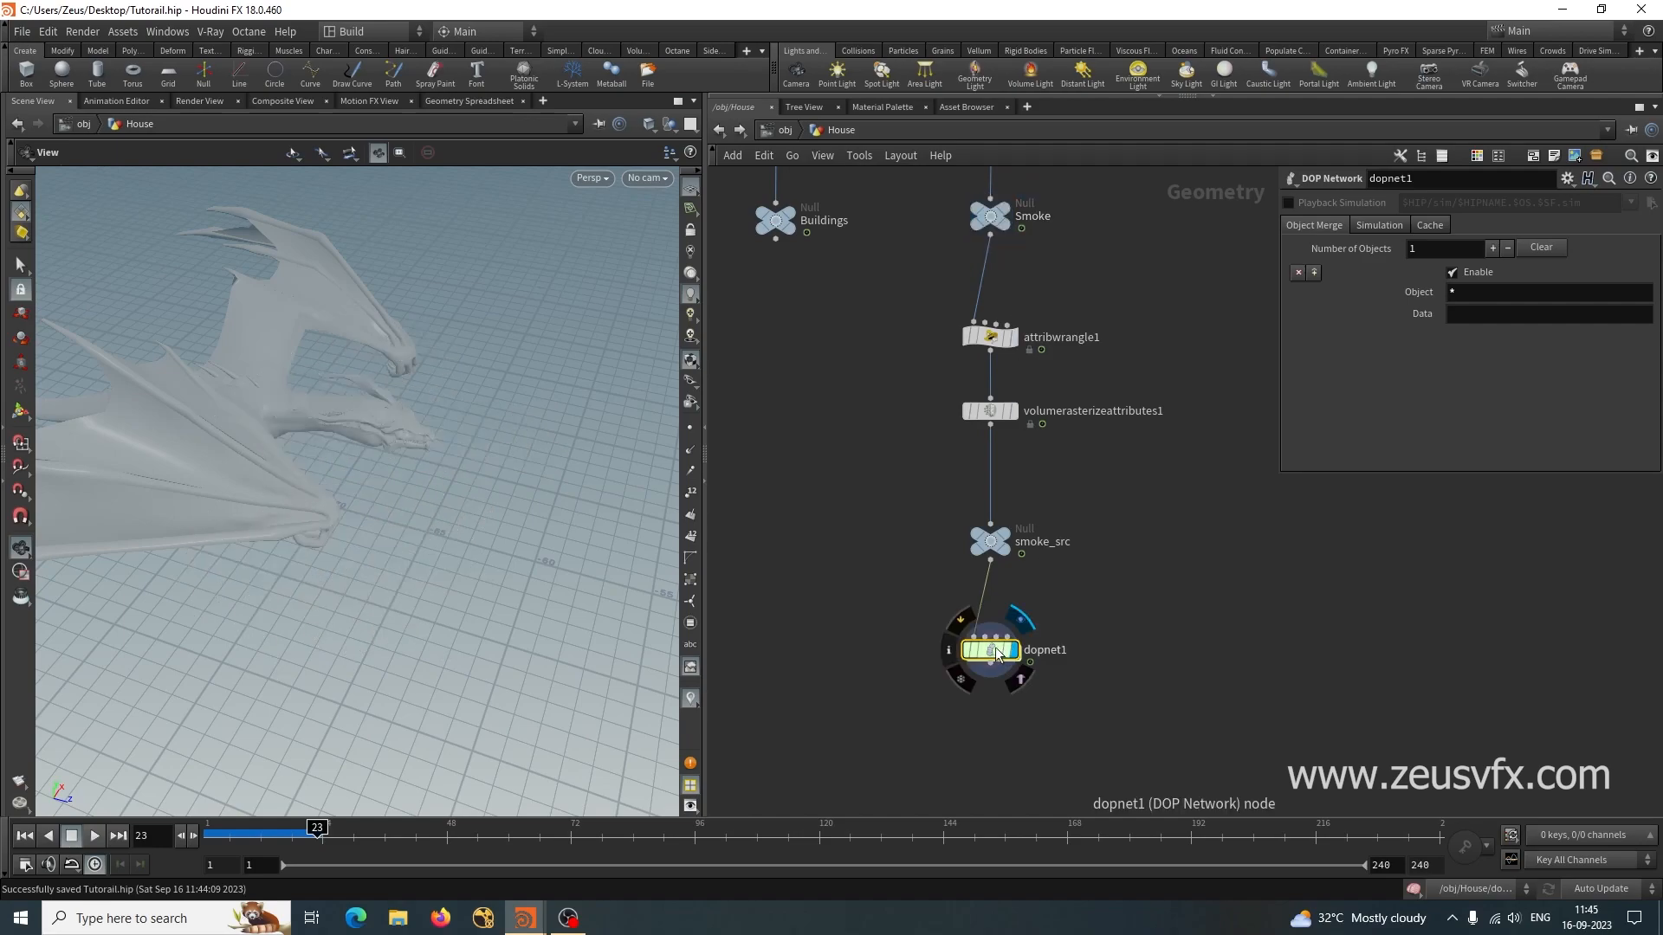
Enter the DOP network, return the timeline to frame 1 and frame all its nodes.
double_click(997, 651)
left_click(25, 836)
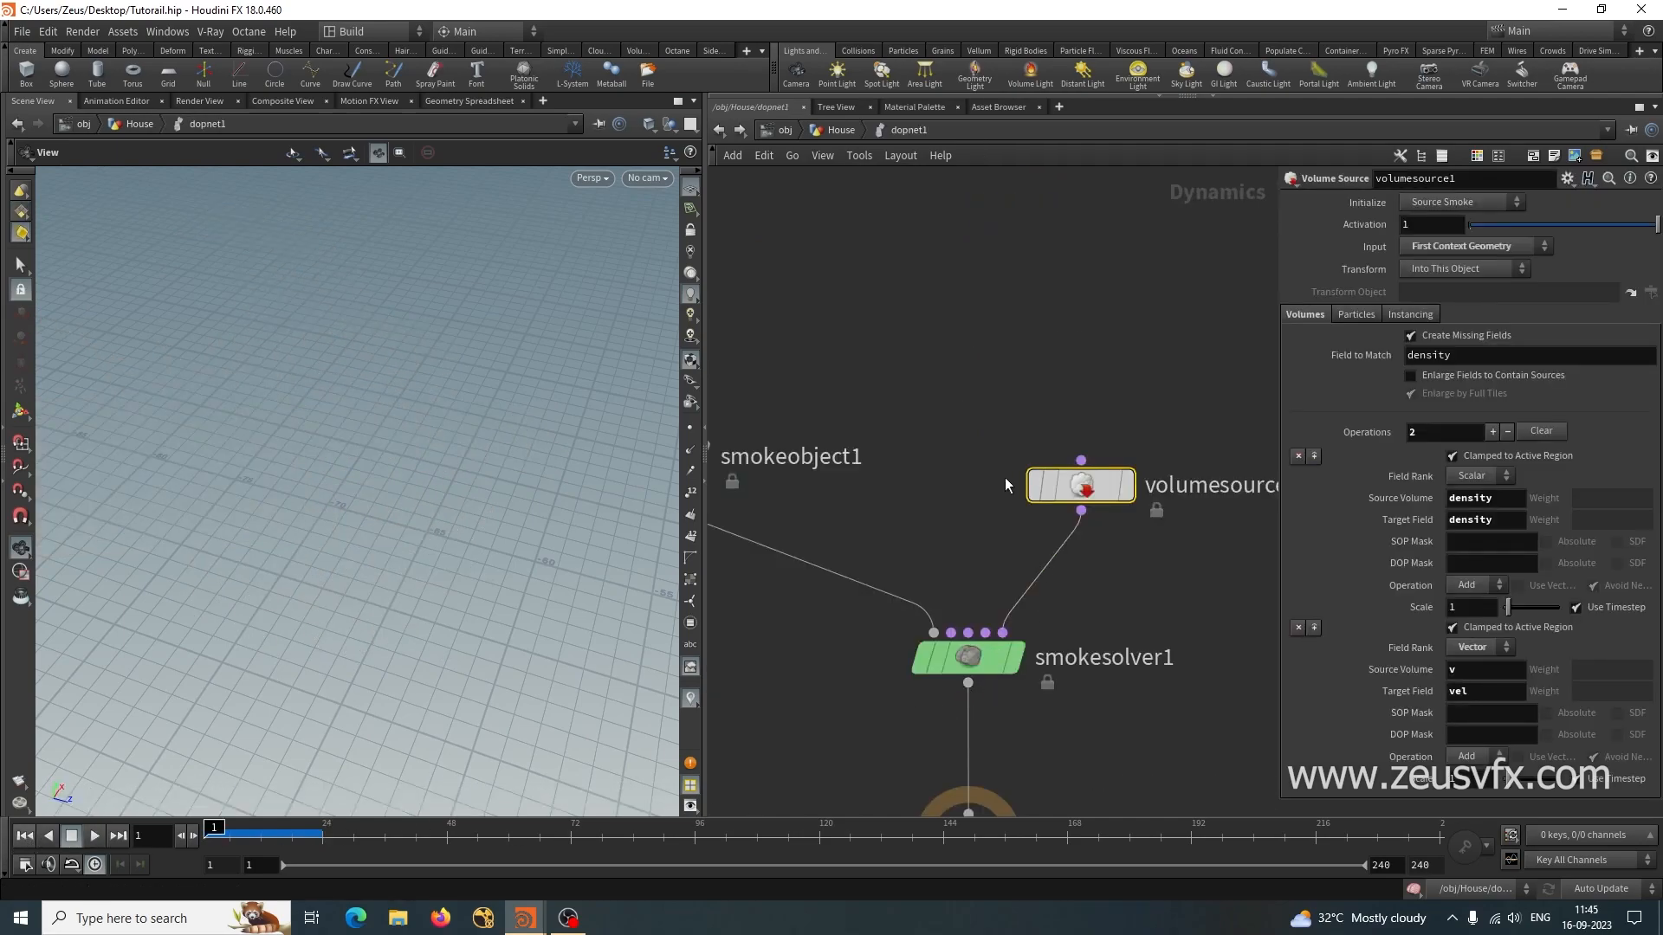
key("h")
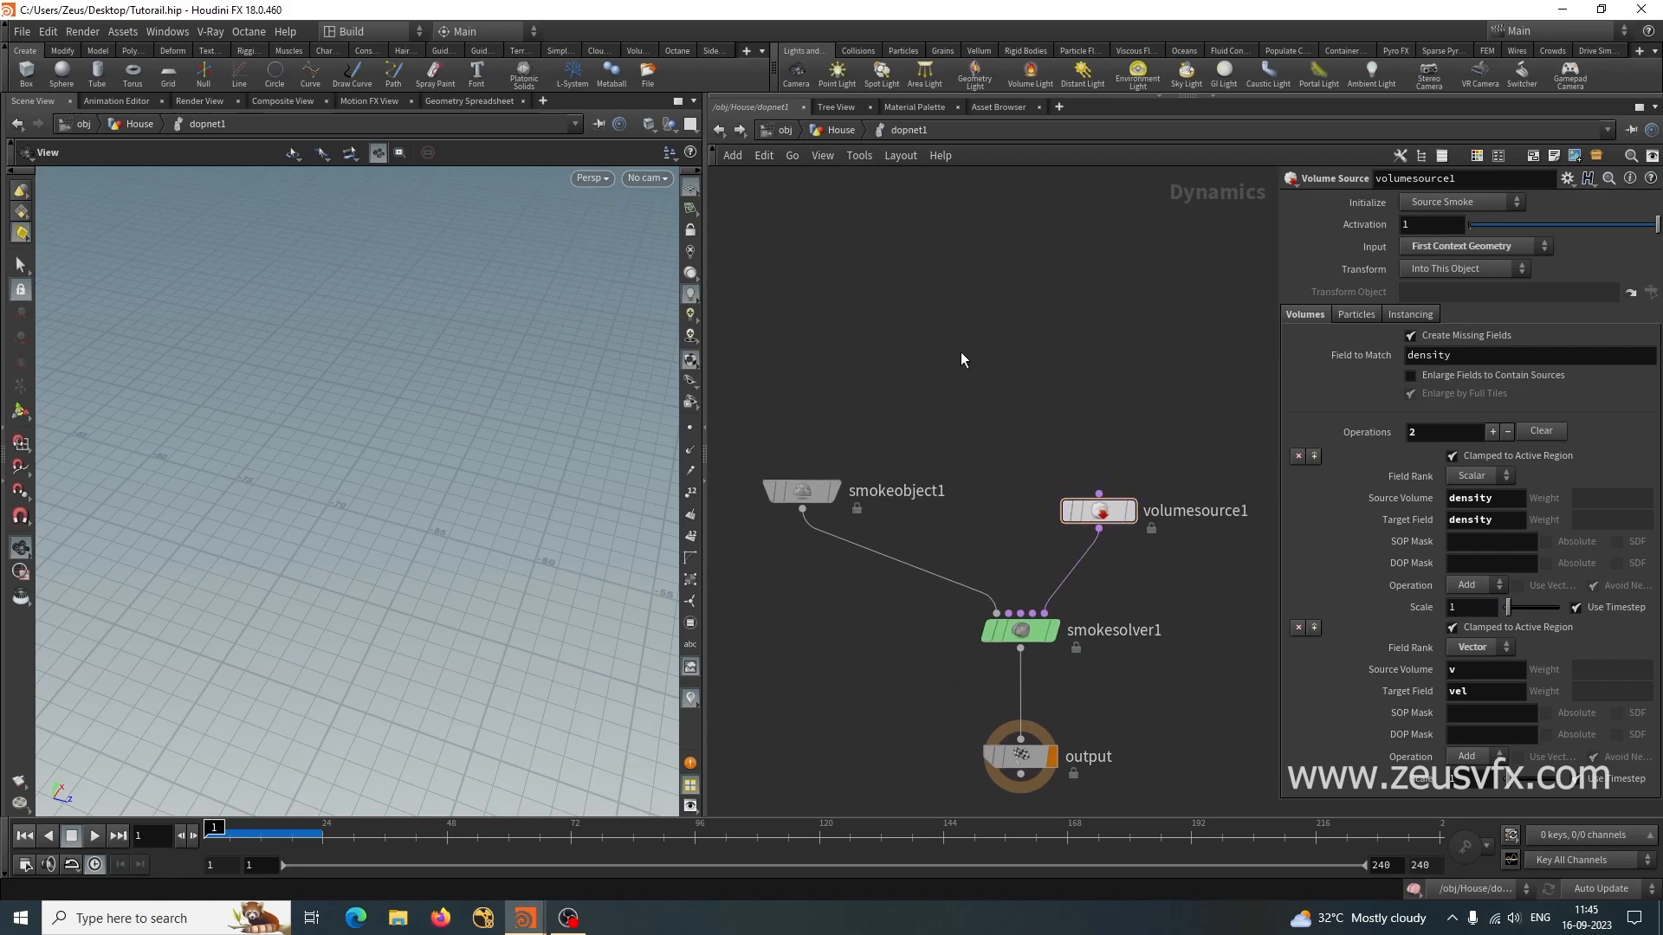
Add a Gas Resize Fluid Dynamic node above the Smoke Solver.
key("Tab")
type("gas")
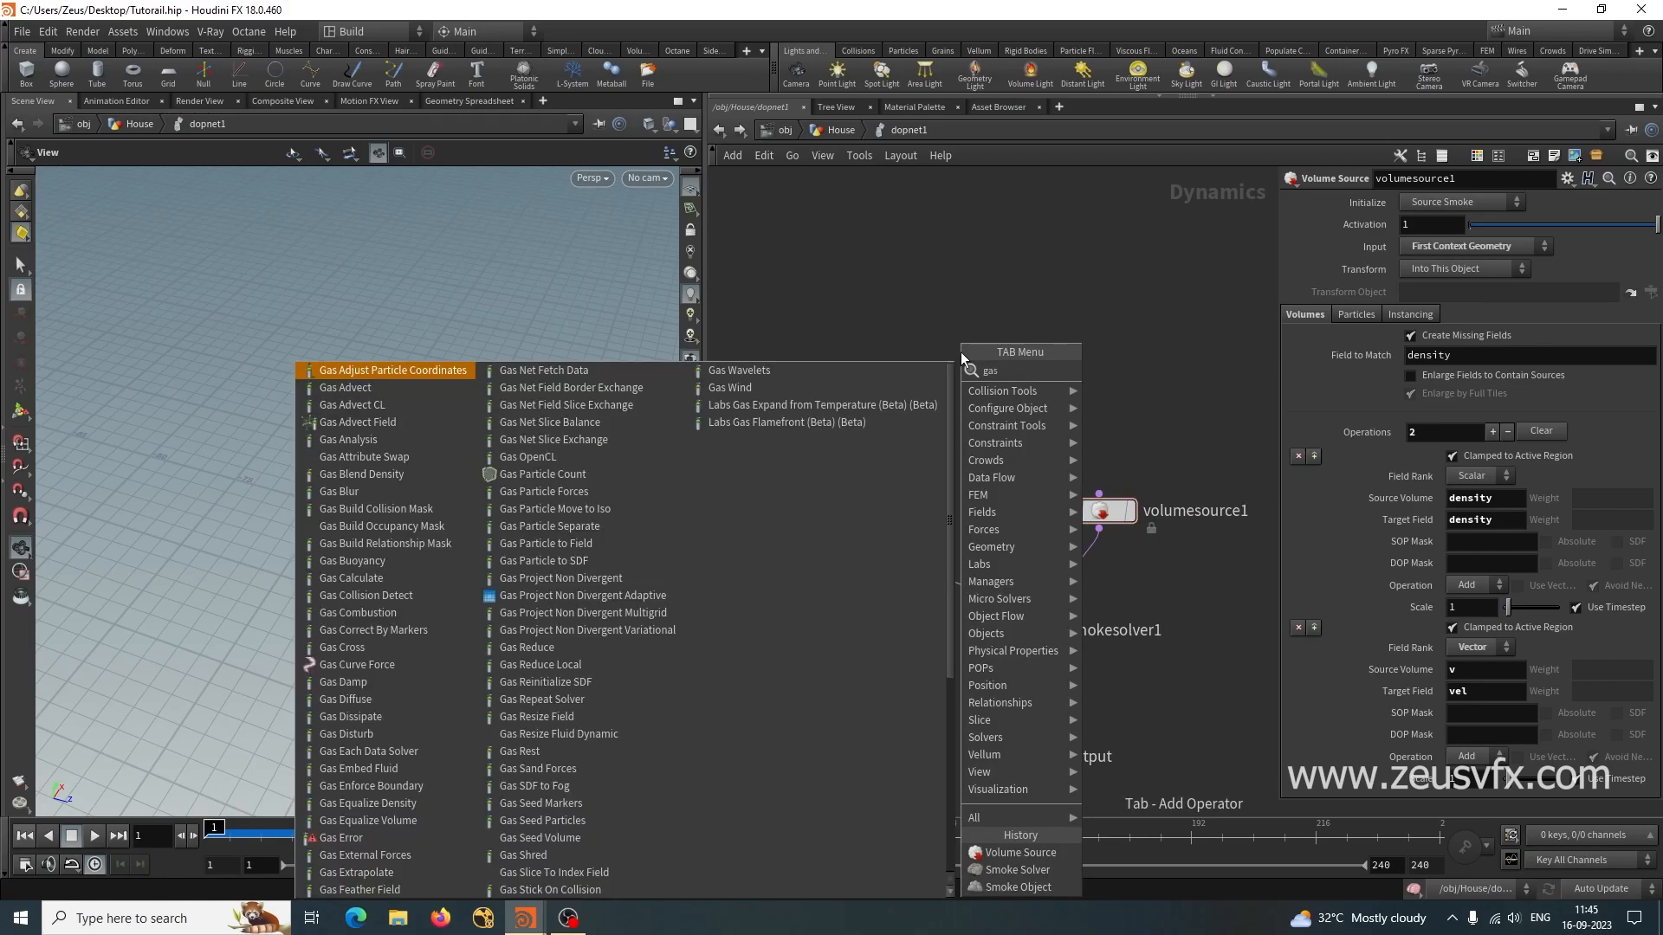
type(" re")
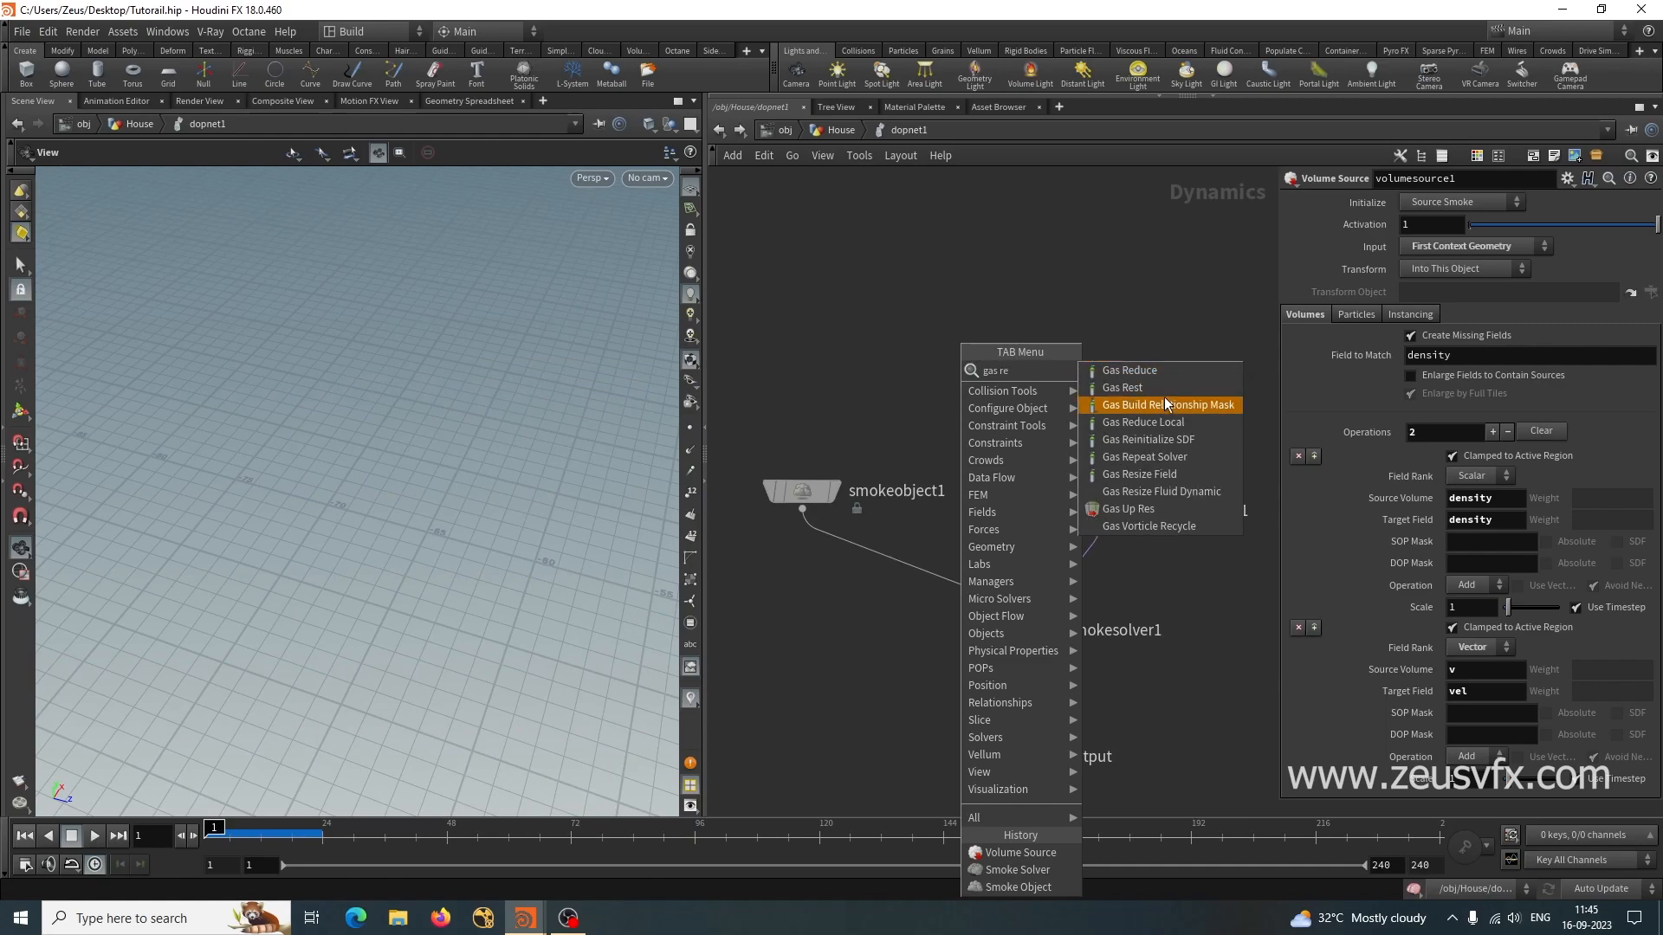
key("BackSpace")
key("BackSpace")
key("BackSpace")
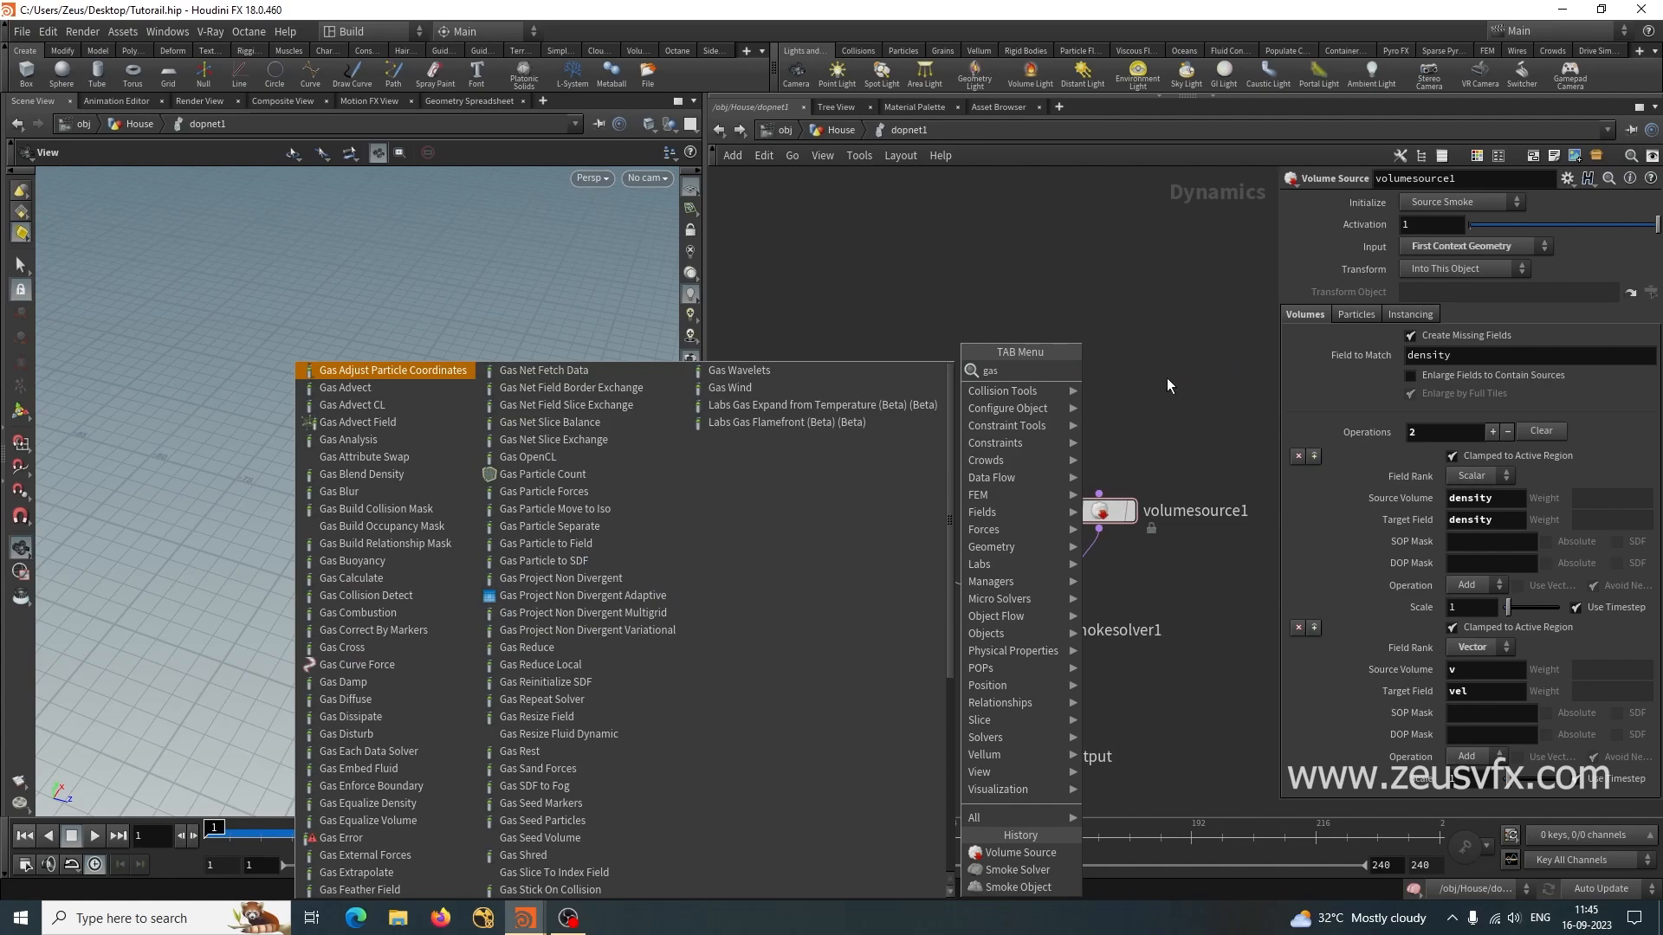
type("dyn")
left_click(1164, 375)
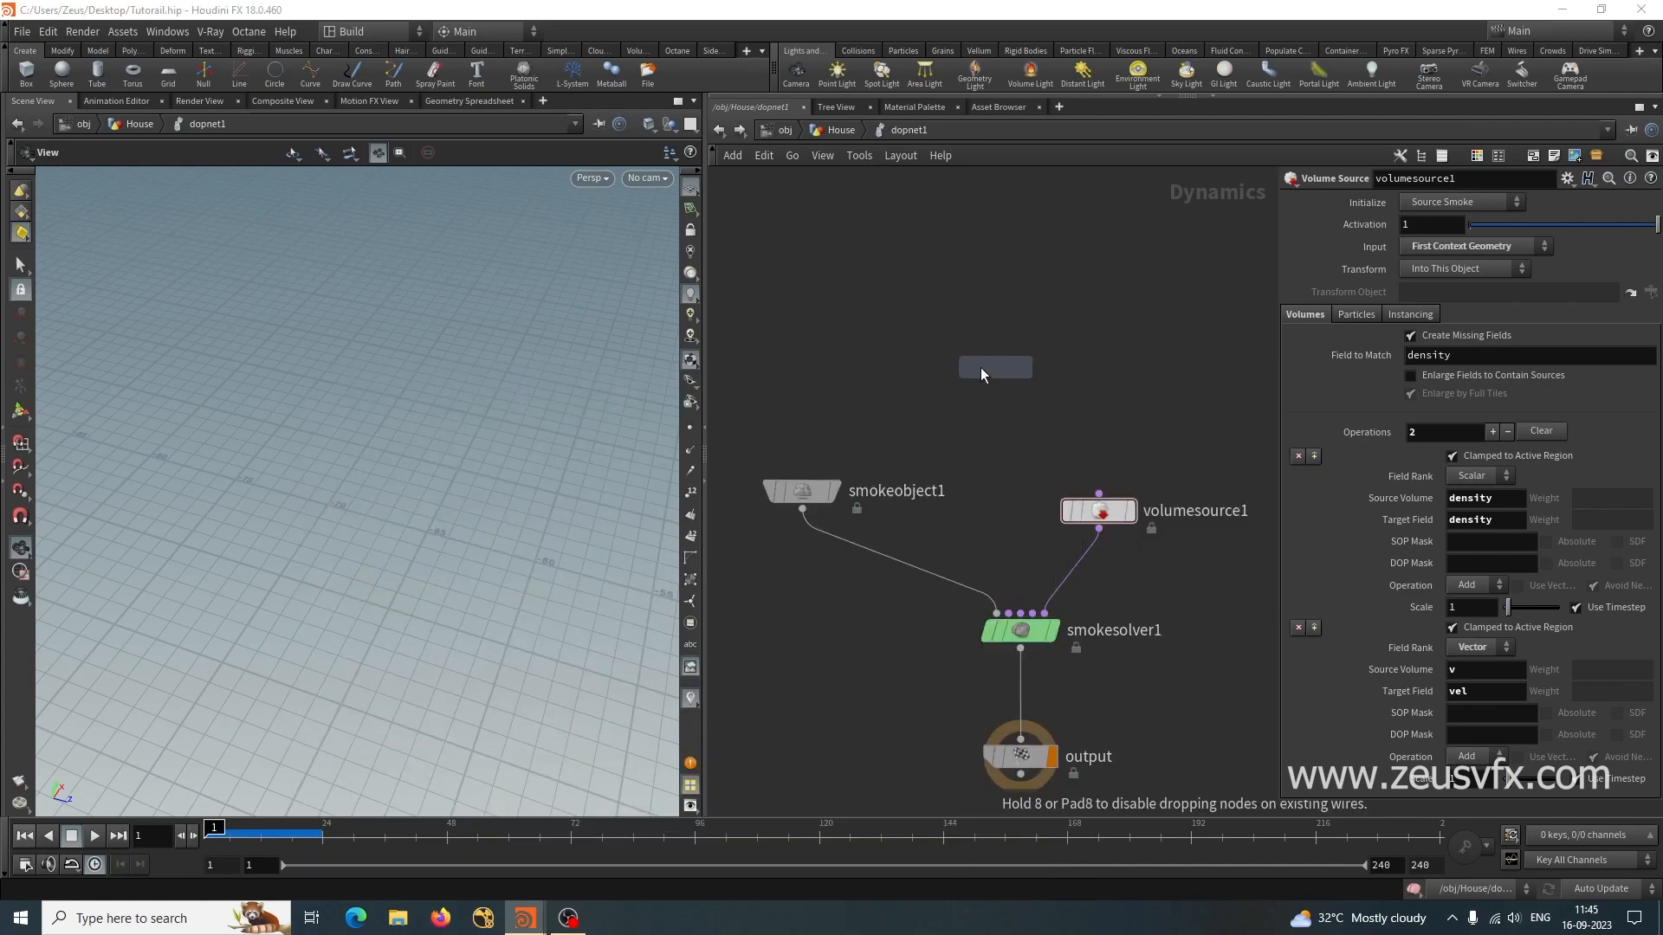
left_click(984, 368)
Wire the Gas Resize Fluid Dynamic node into the Smoke Solver's second input, move it closer, and open its Max Bounds settings.
left_click(1008, 612)
left_click(961, 386)
left_click_drag(961, 369, 971, 438)
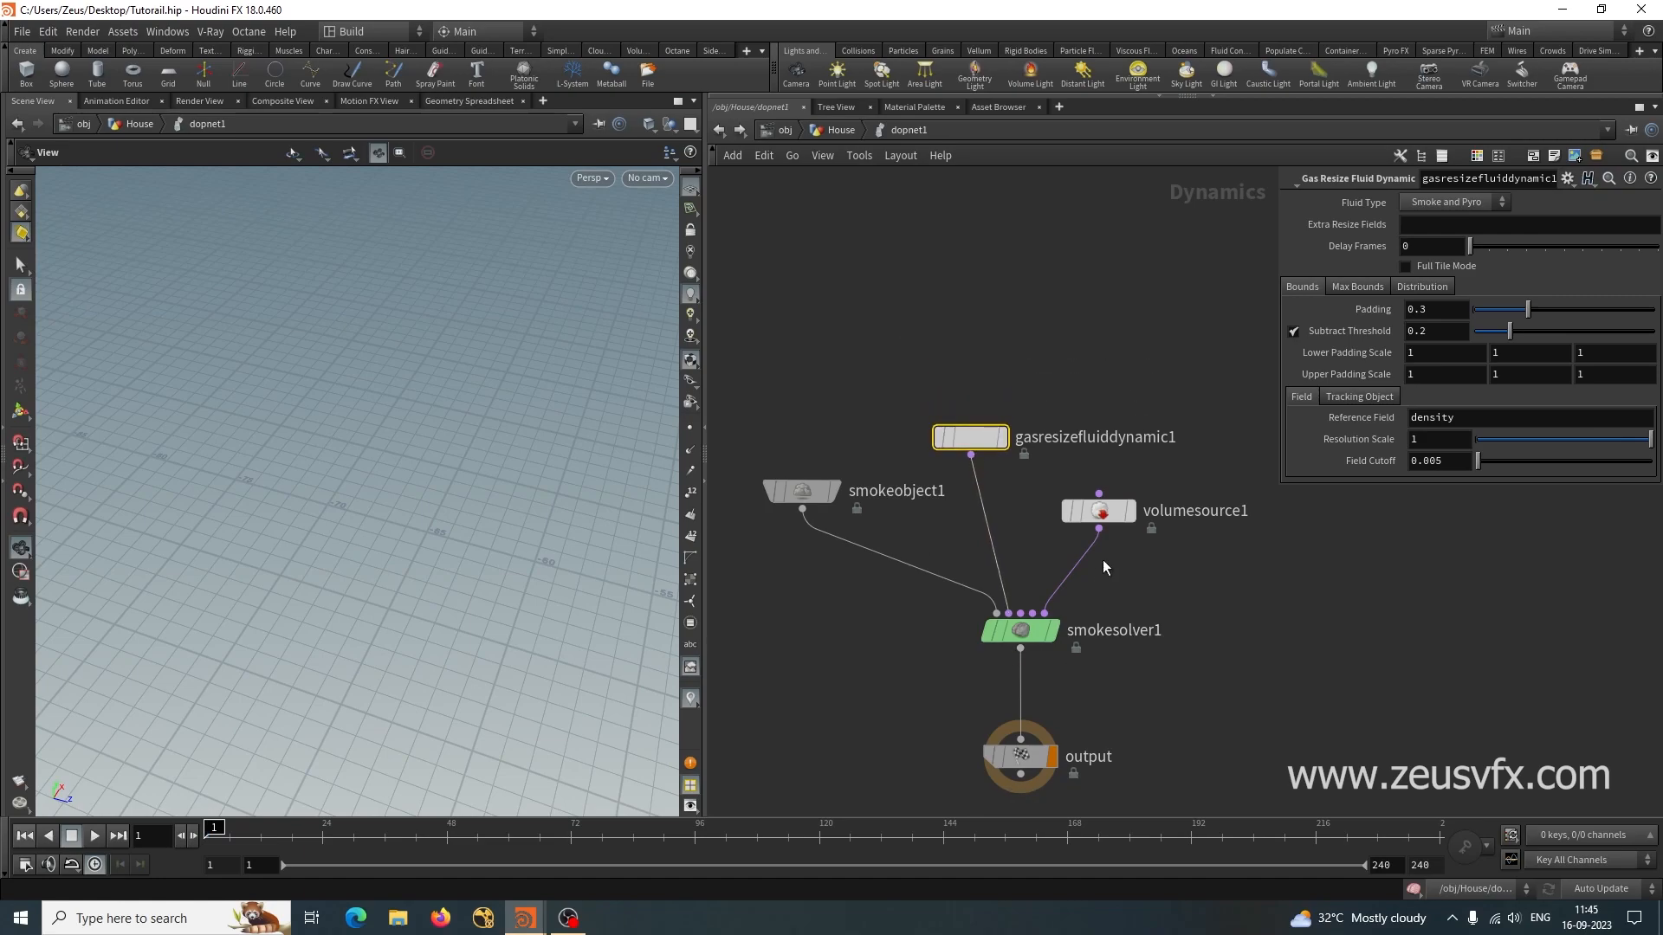
left_click(1349, 288)
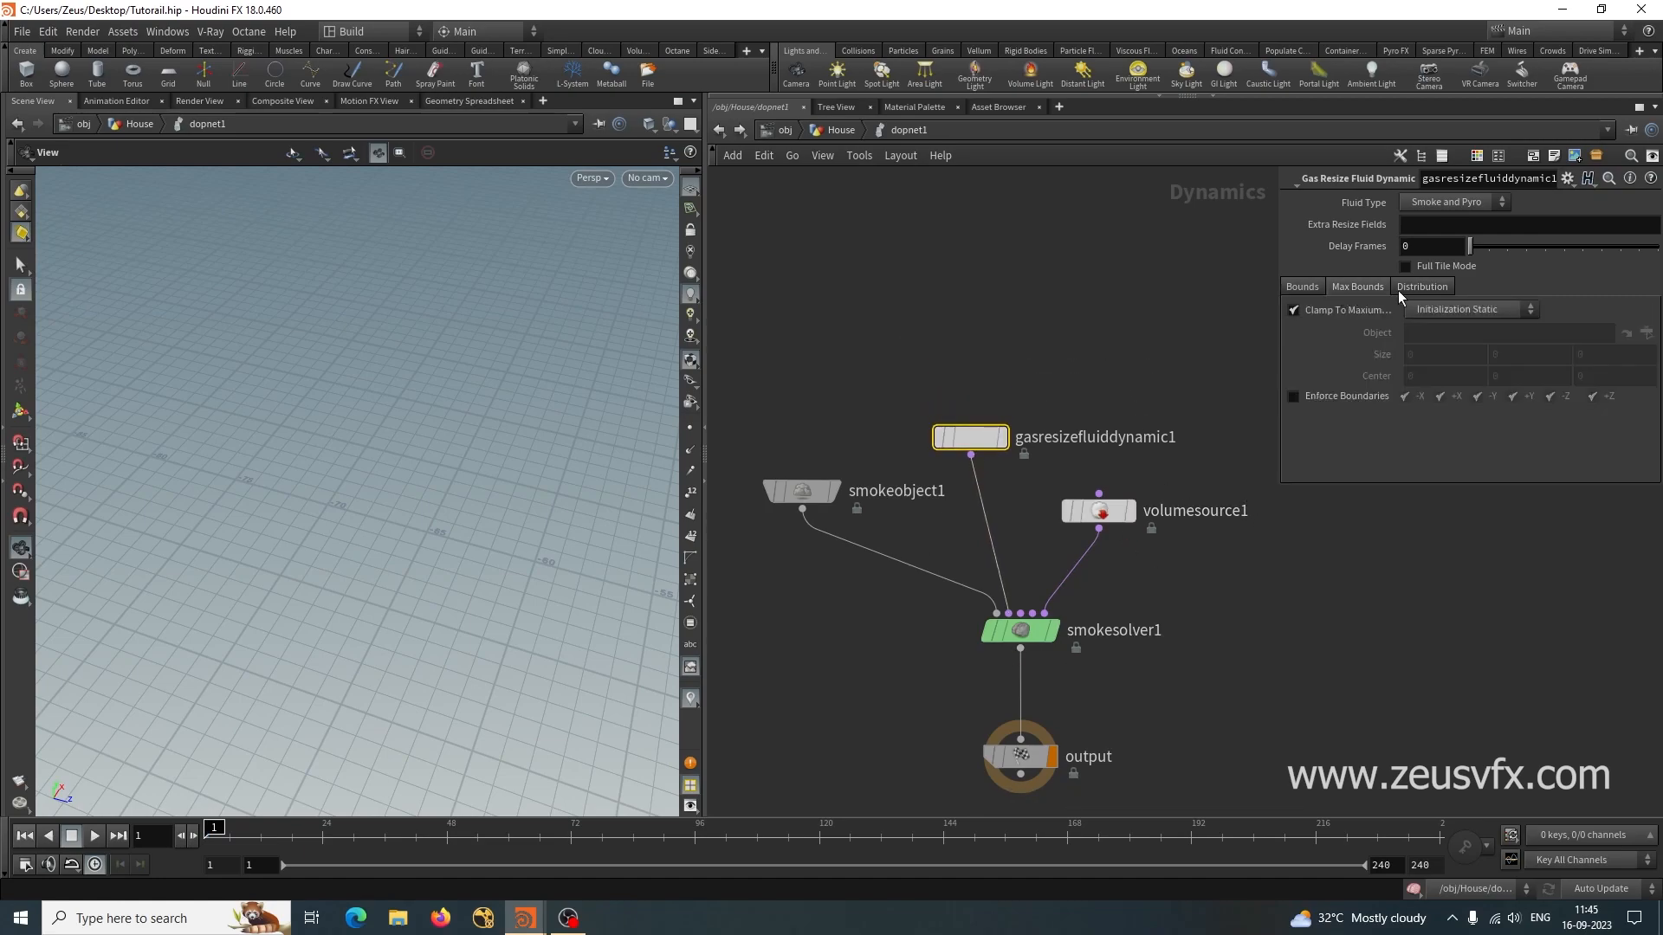
Go back up to the House network and display the Buildings null after checking the Smoke null's output.
left_click_drag(478, 590, 447, 651)
scroll(460, 613, "up", 5)
middle_click_drag(449, 640, 386, 730)
left_click(837, 130)
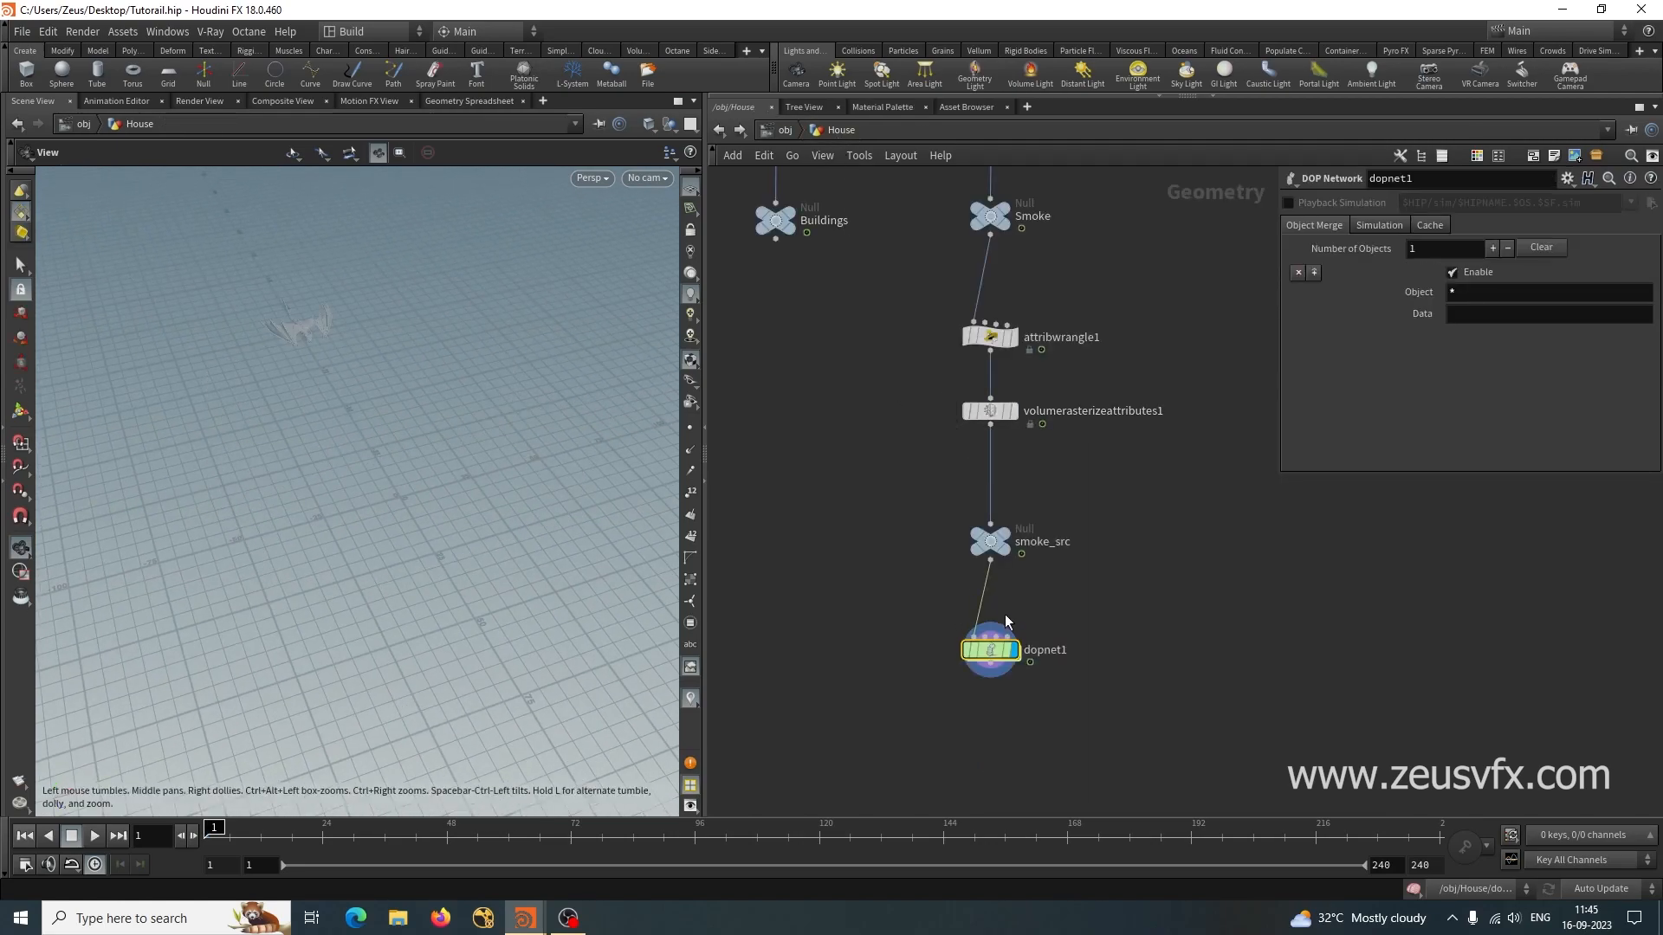
mouse_move(1011, 216)
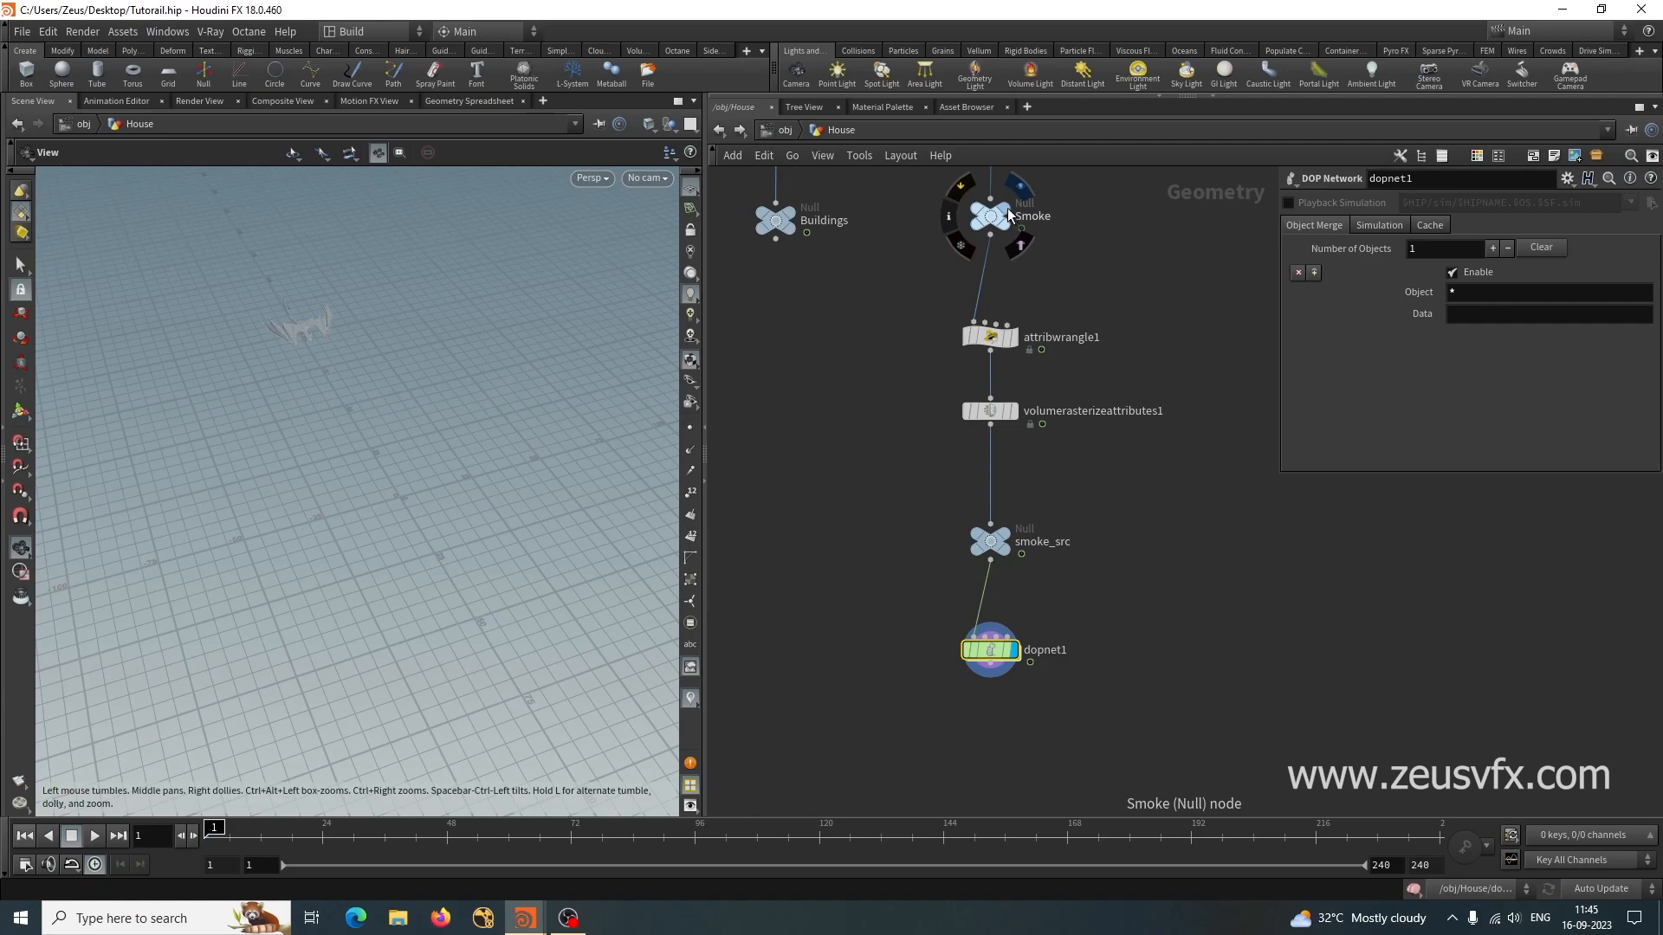
left_click(1019, 185)
mouse_move(789, 222)
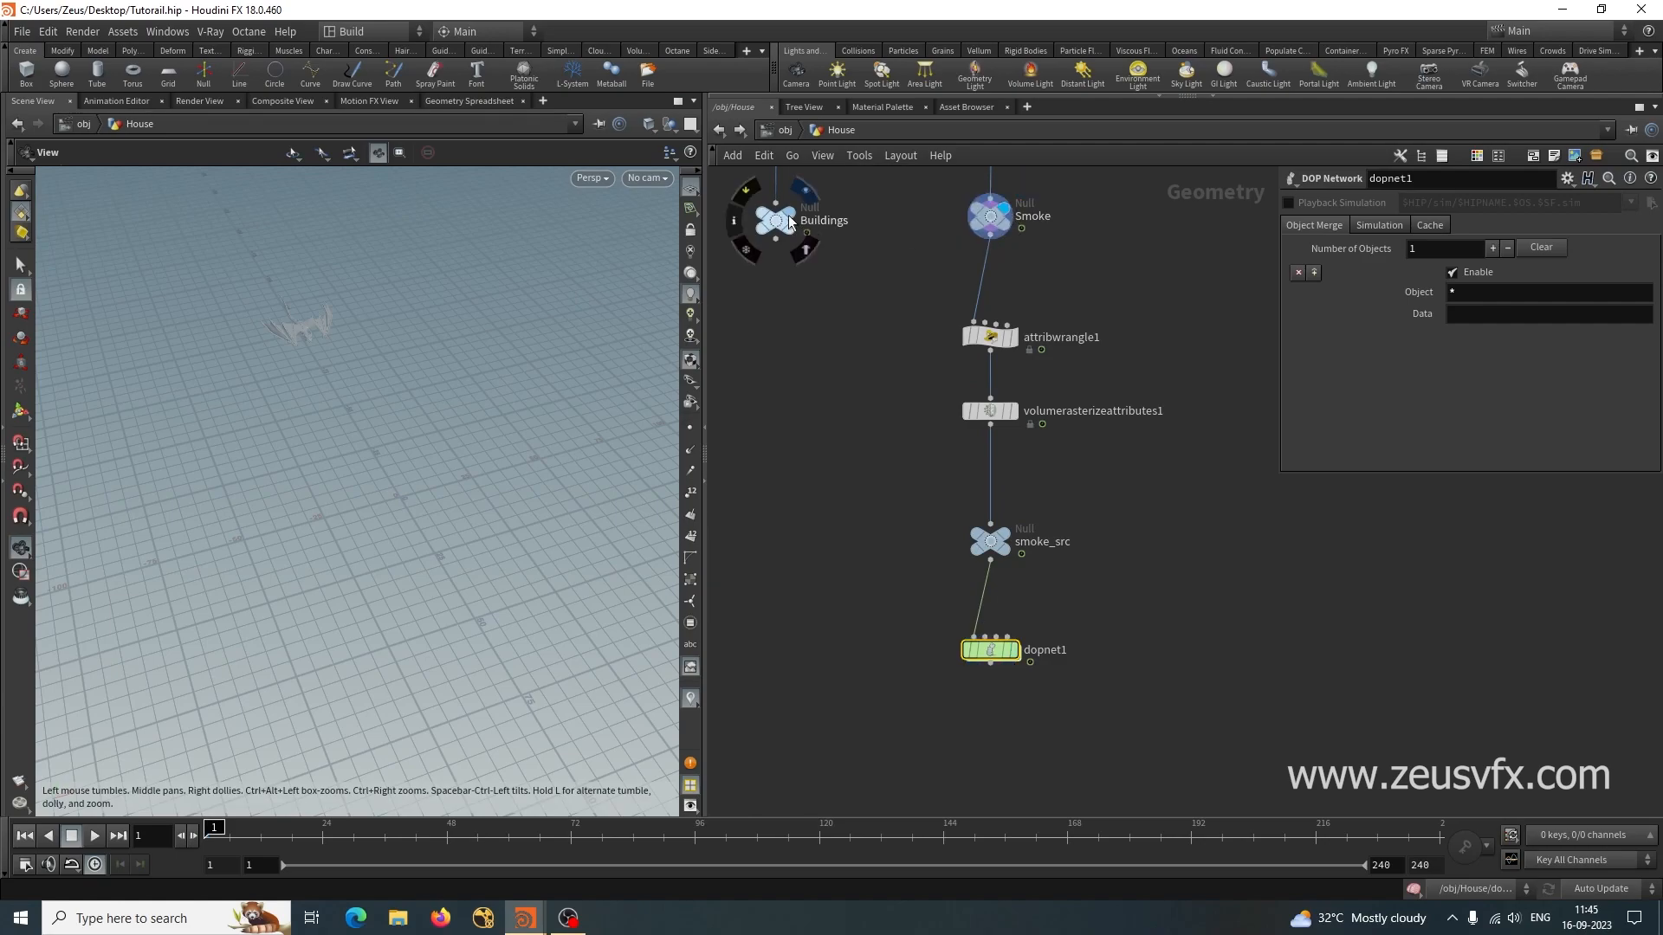
left_click(805, 190)
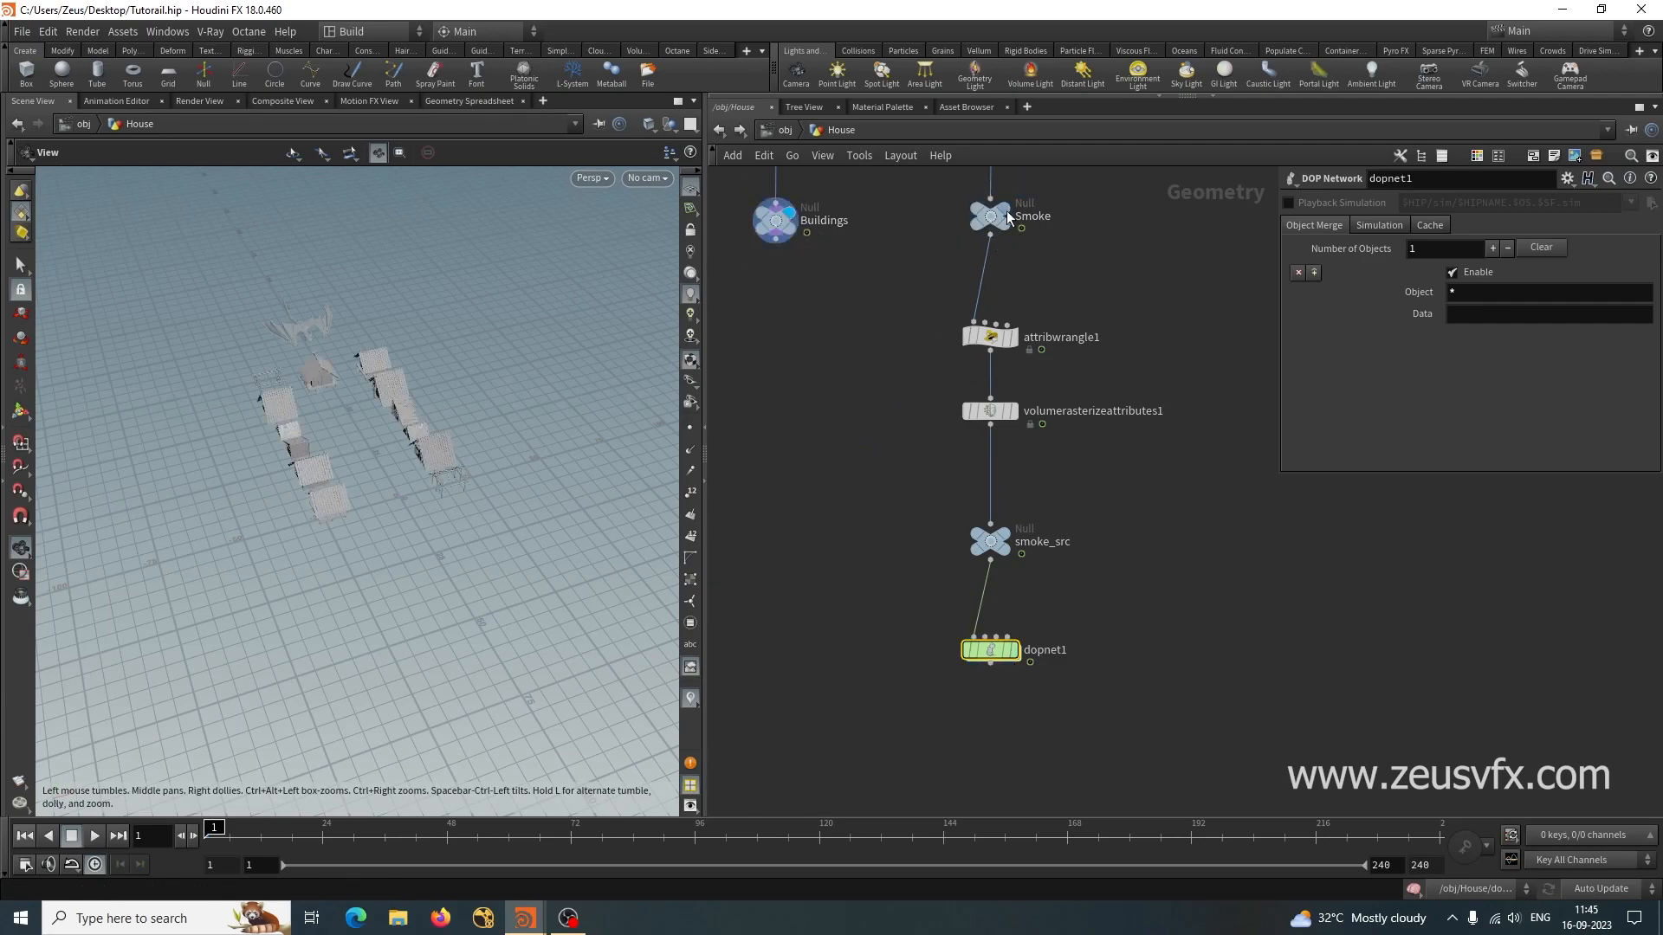
middle_click_drag(828, 348, 828, 441)
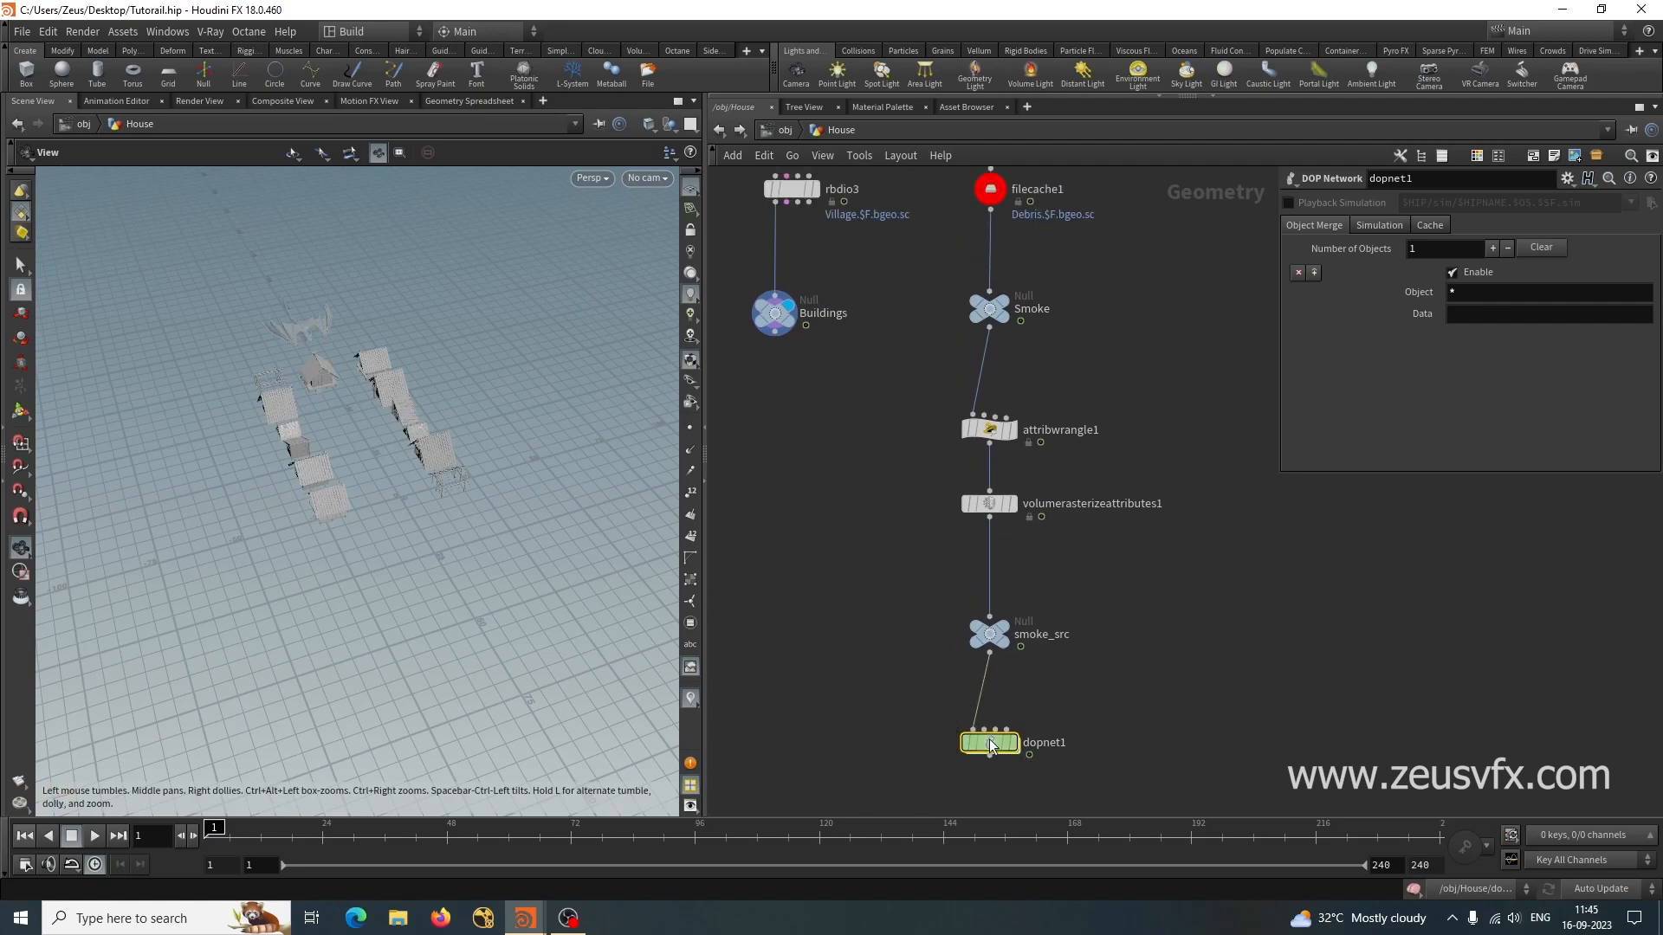
Enter the DOP network and set the Smoke Object's size to 50 in X and 100 in Z.
double_click(989, 740)
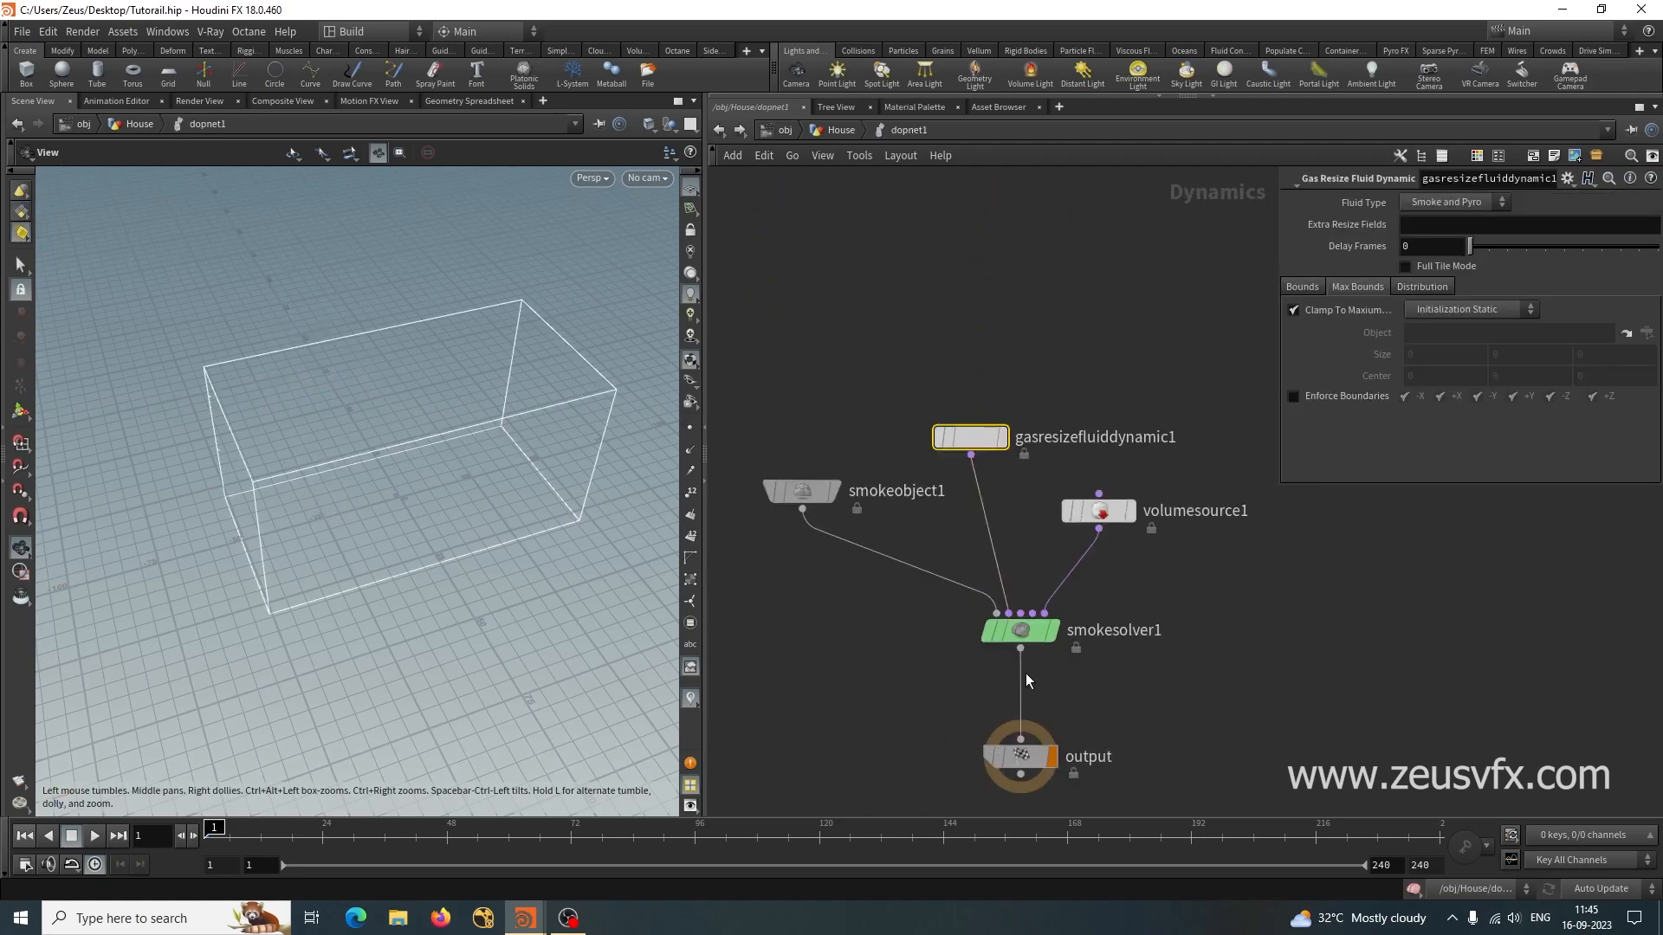
left_click(803, 498)
left_click(1618, 291)
type("100")
key("Return")
left_click(1453, 291)
type("50")
key("Return")
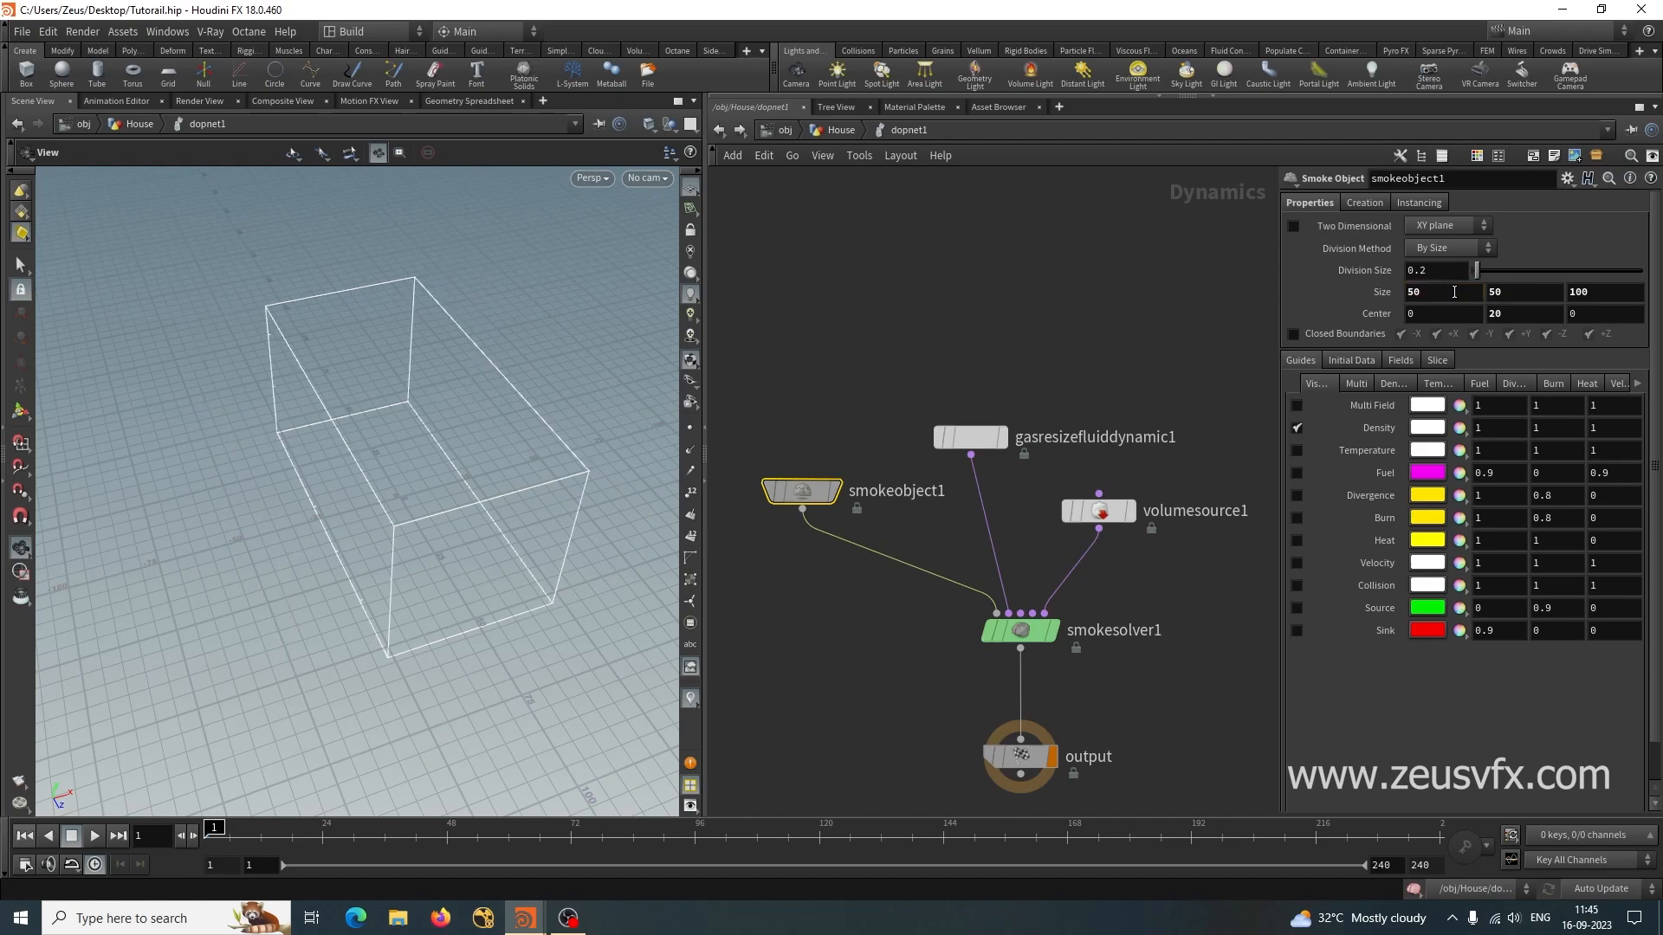
Try a Smoke Object X size of 100 and set it back to 50.
left_click(1450, 294)
type("100")
key("Return")
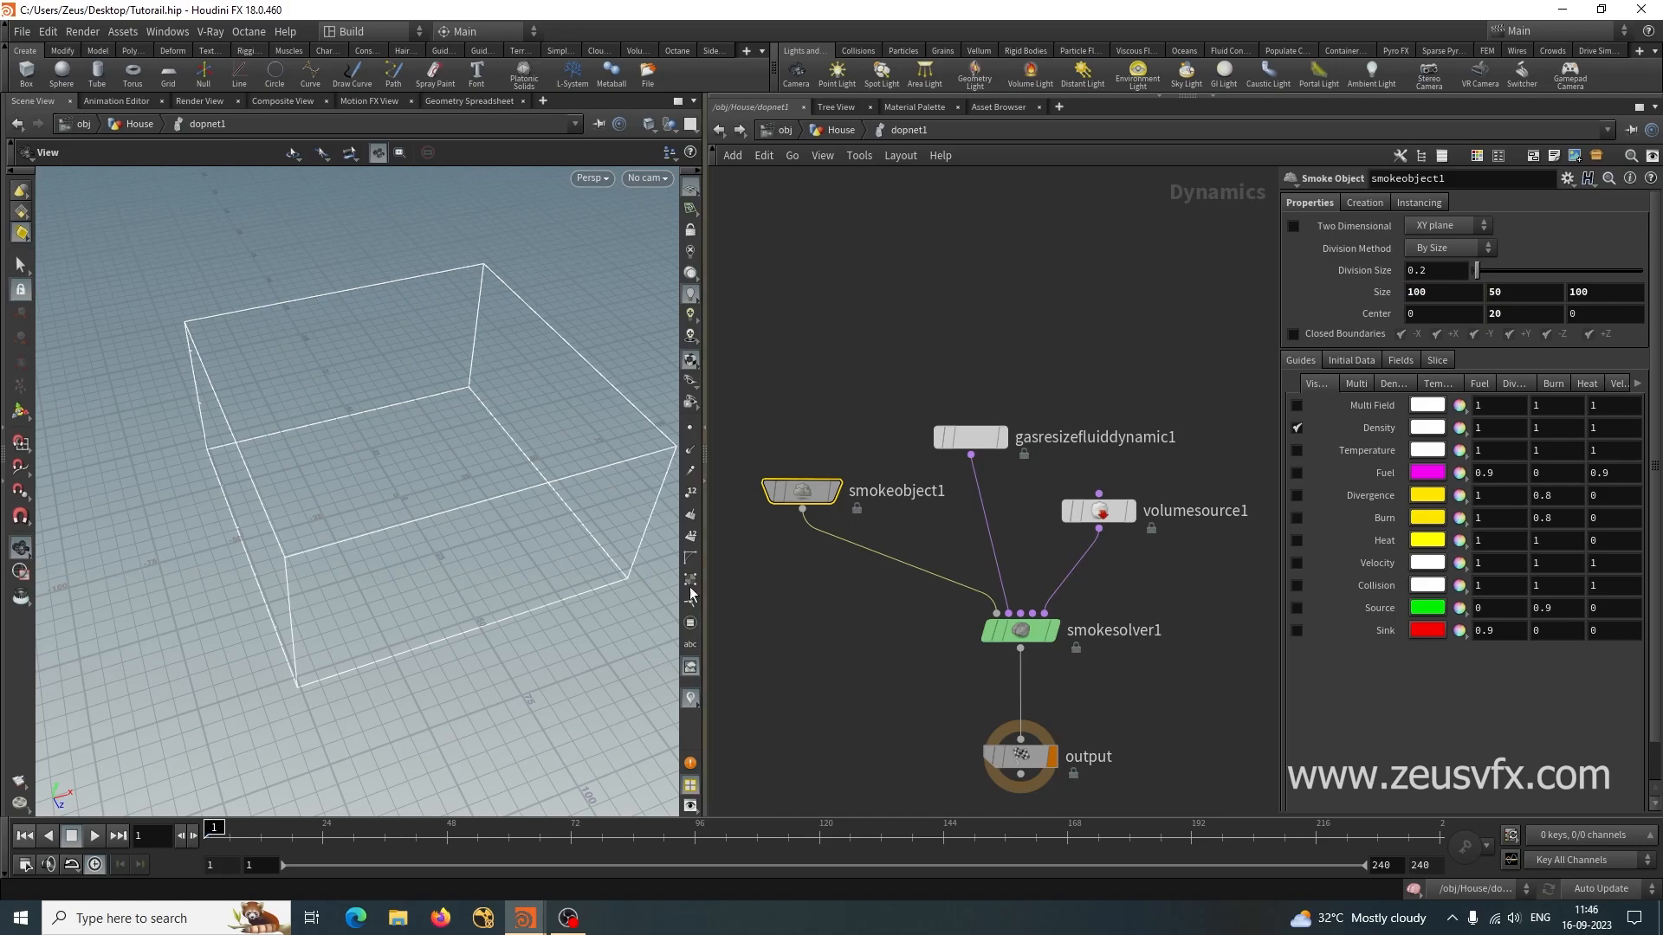
mouse_move(370, 461)
left_mouse_down()
mouse_move(408, 491)
mouse_move(360, 445)
mouse_move(383, 435)
left_mouse_up()
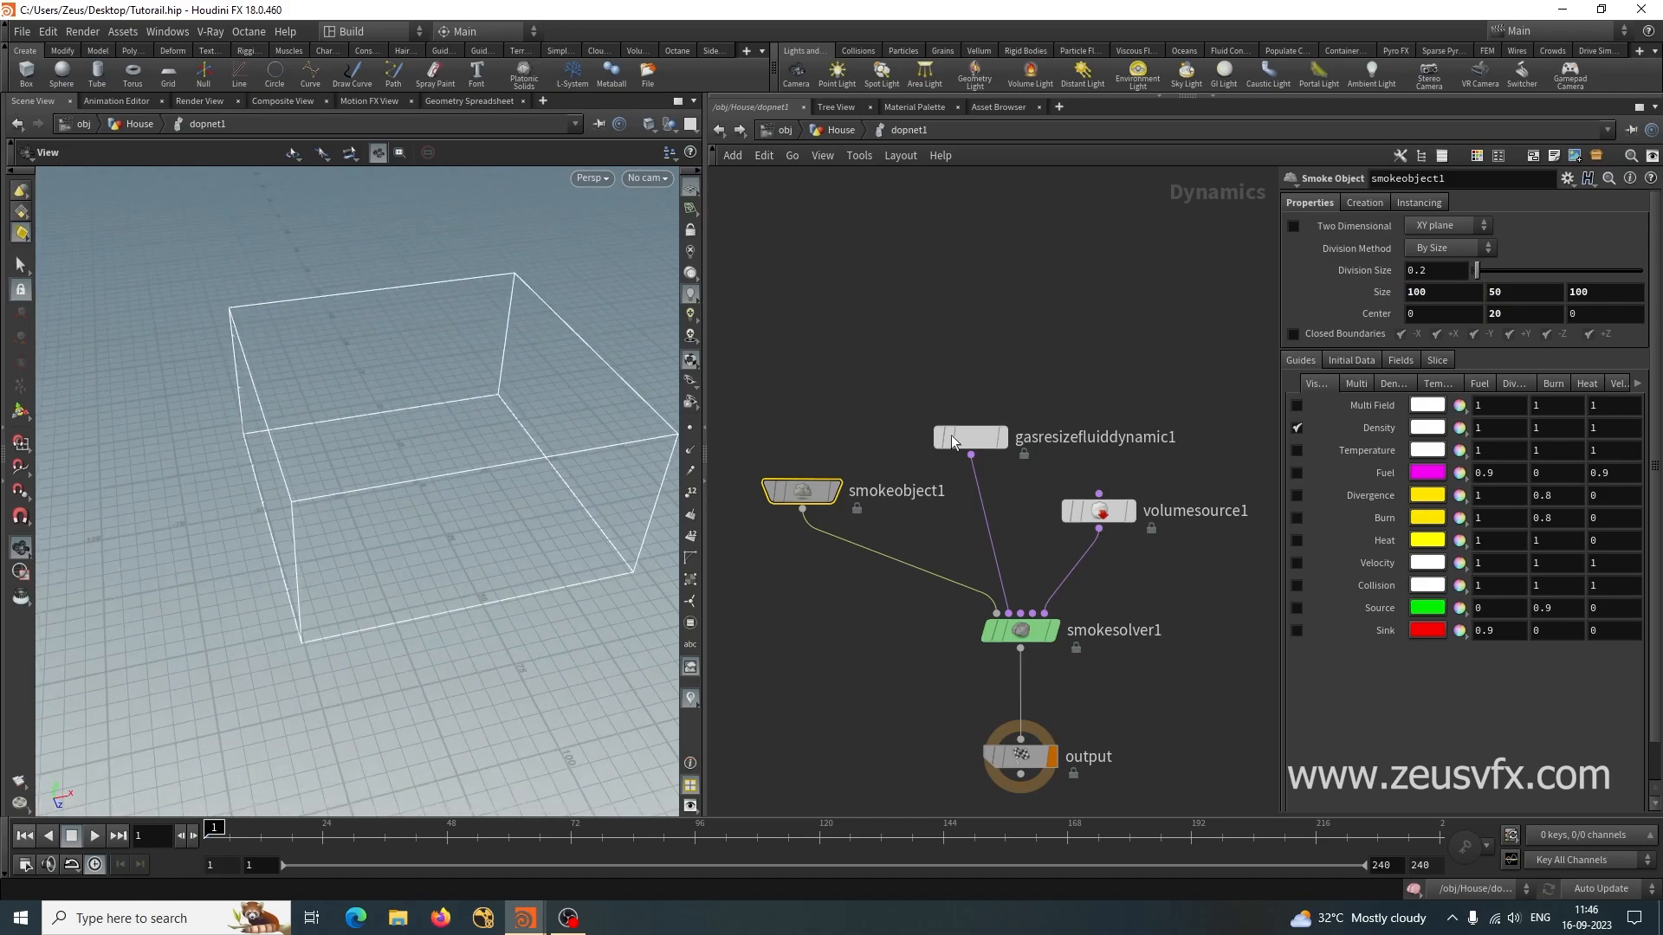
left_click(1431, 293)
type("50")
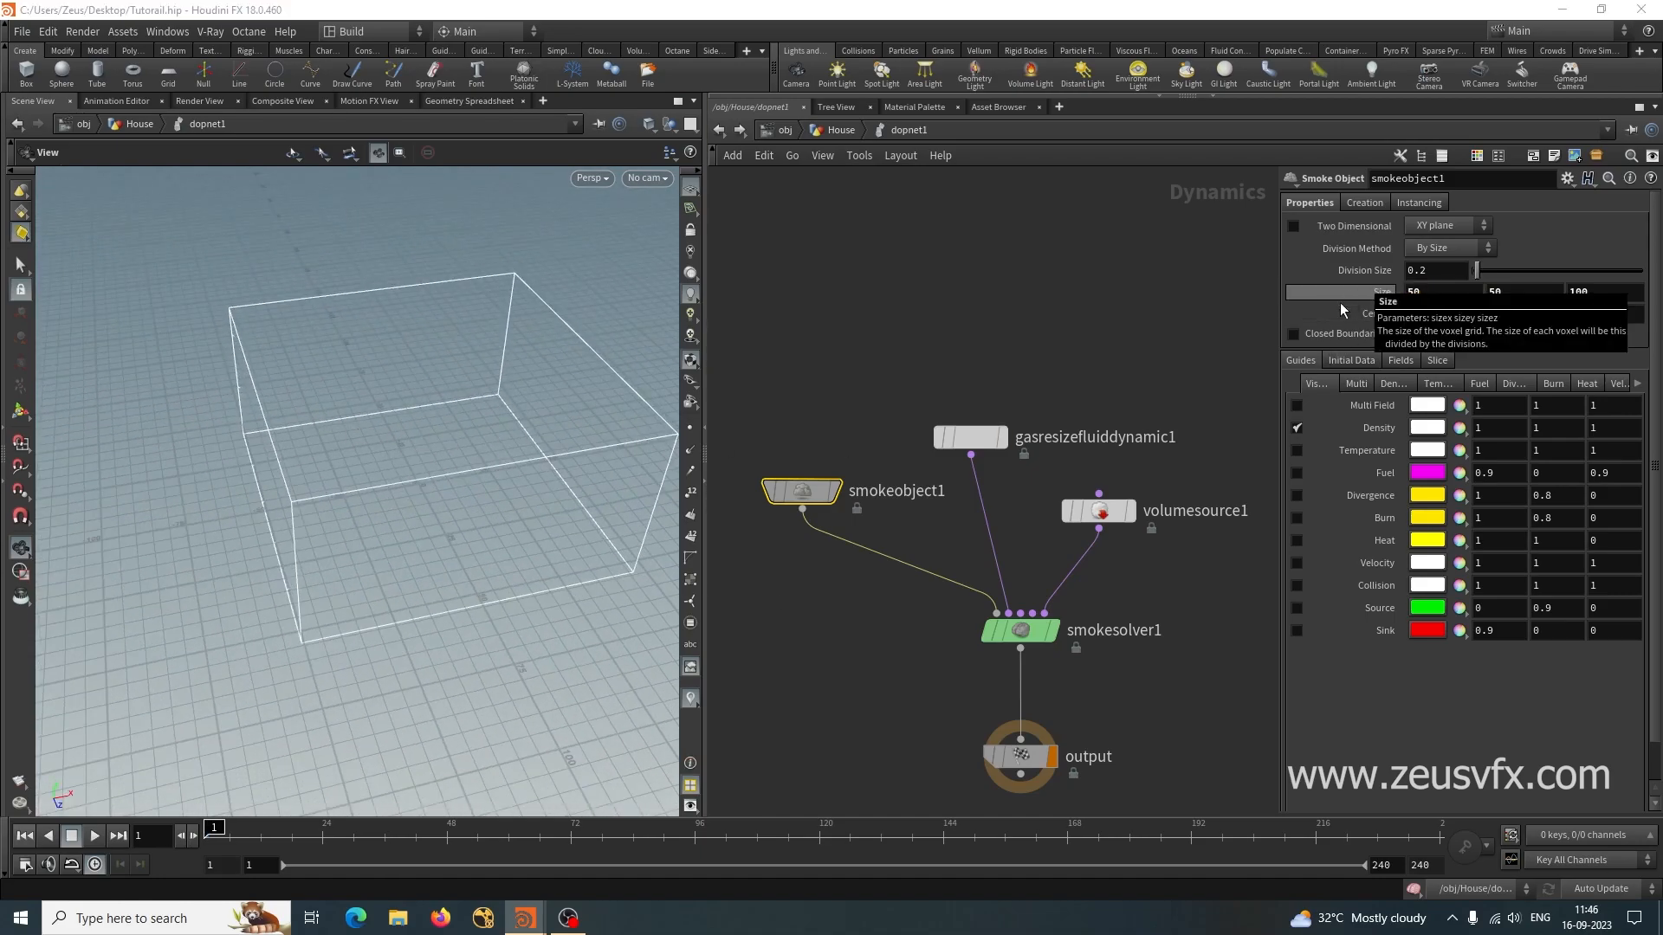
key("Return")
Return to the House network and examine the village buildings' layout to judge where the smoke container should sit.
left_click(827, 132)
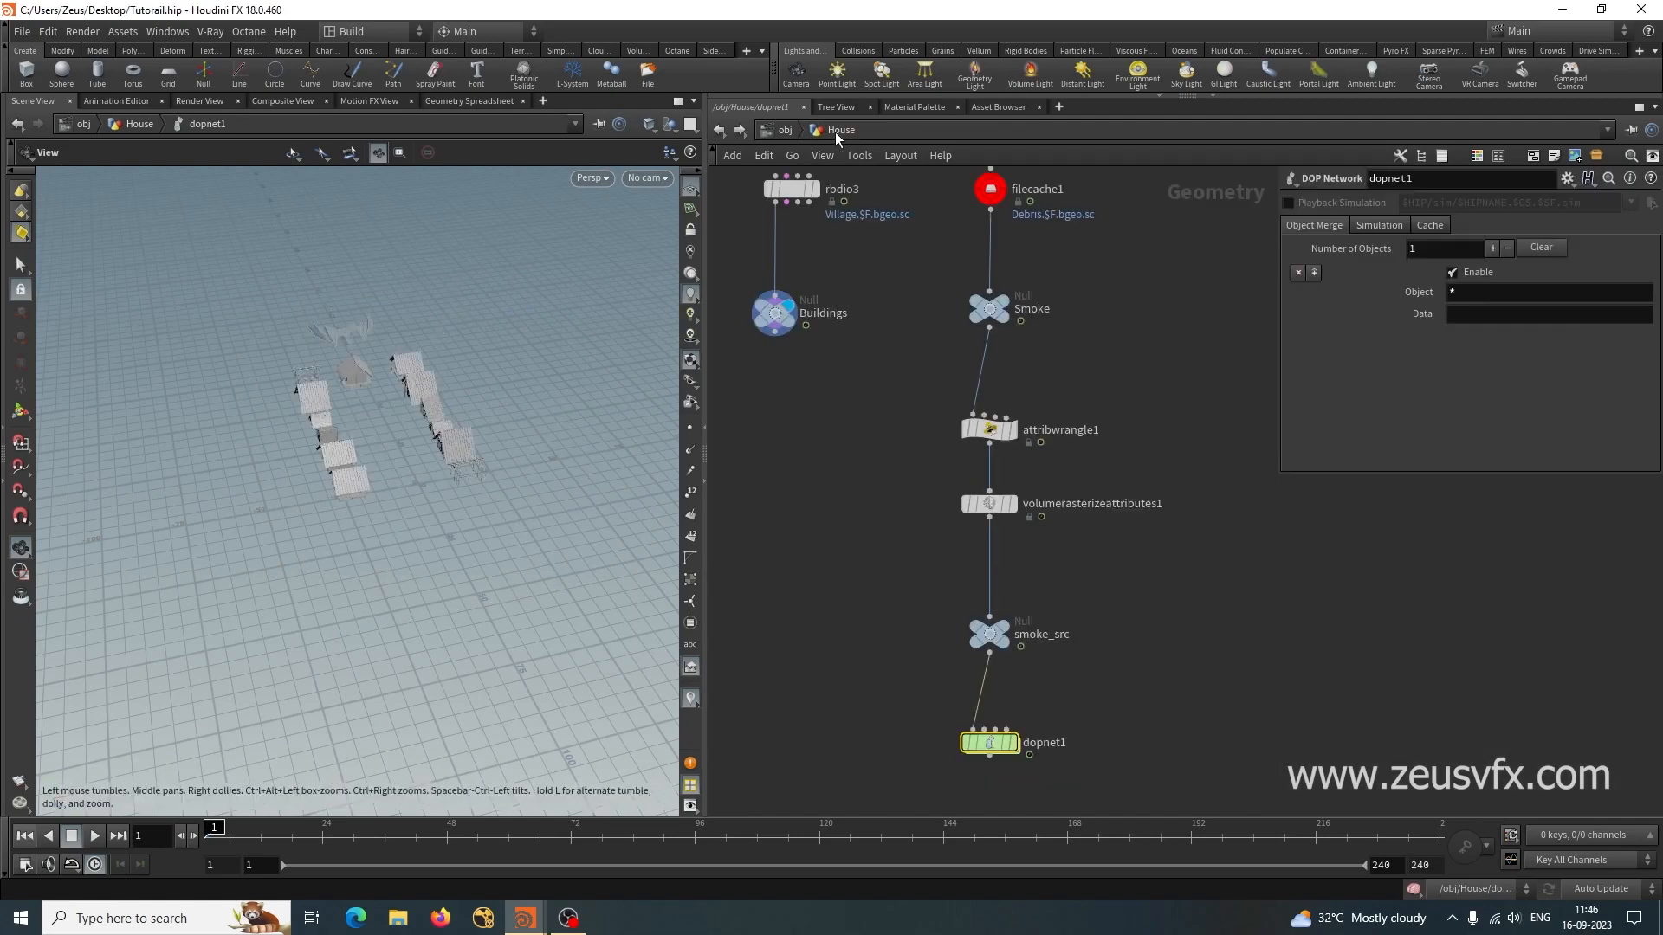
left_click_drag(351, 473, 401, 464)
right_click_drag(401, 464, 561, 507)
middle_click_drag(364, 483, 433, 560)
left_click_drag(426, 562, 393, 655)
left_click_drag(223, 422, 343, 511)
left_click_drag(415, 606, 467, 624)
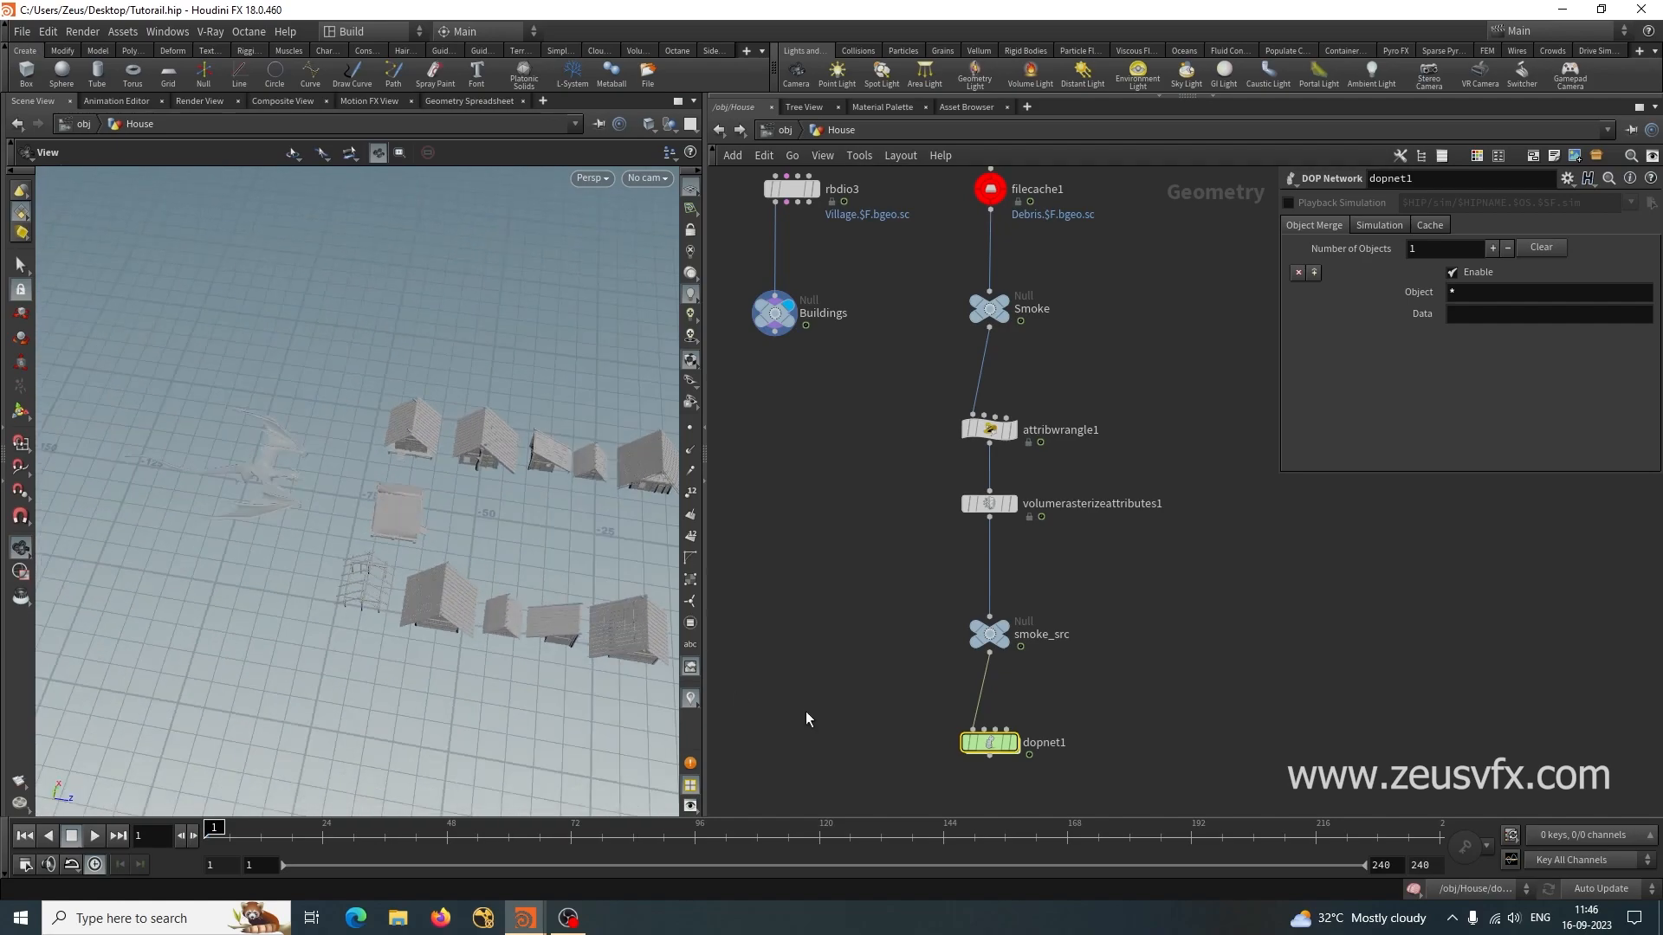
Enter the DOP network and move the Smoke Object's container along Z to a center of about -22.43 using its viewport handle.
double_click(988, 746)
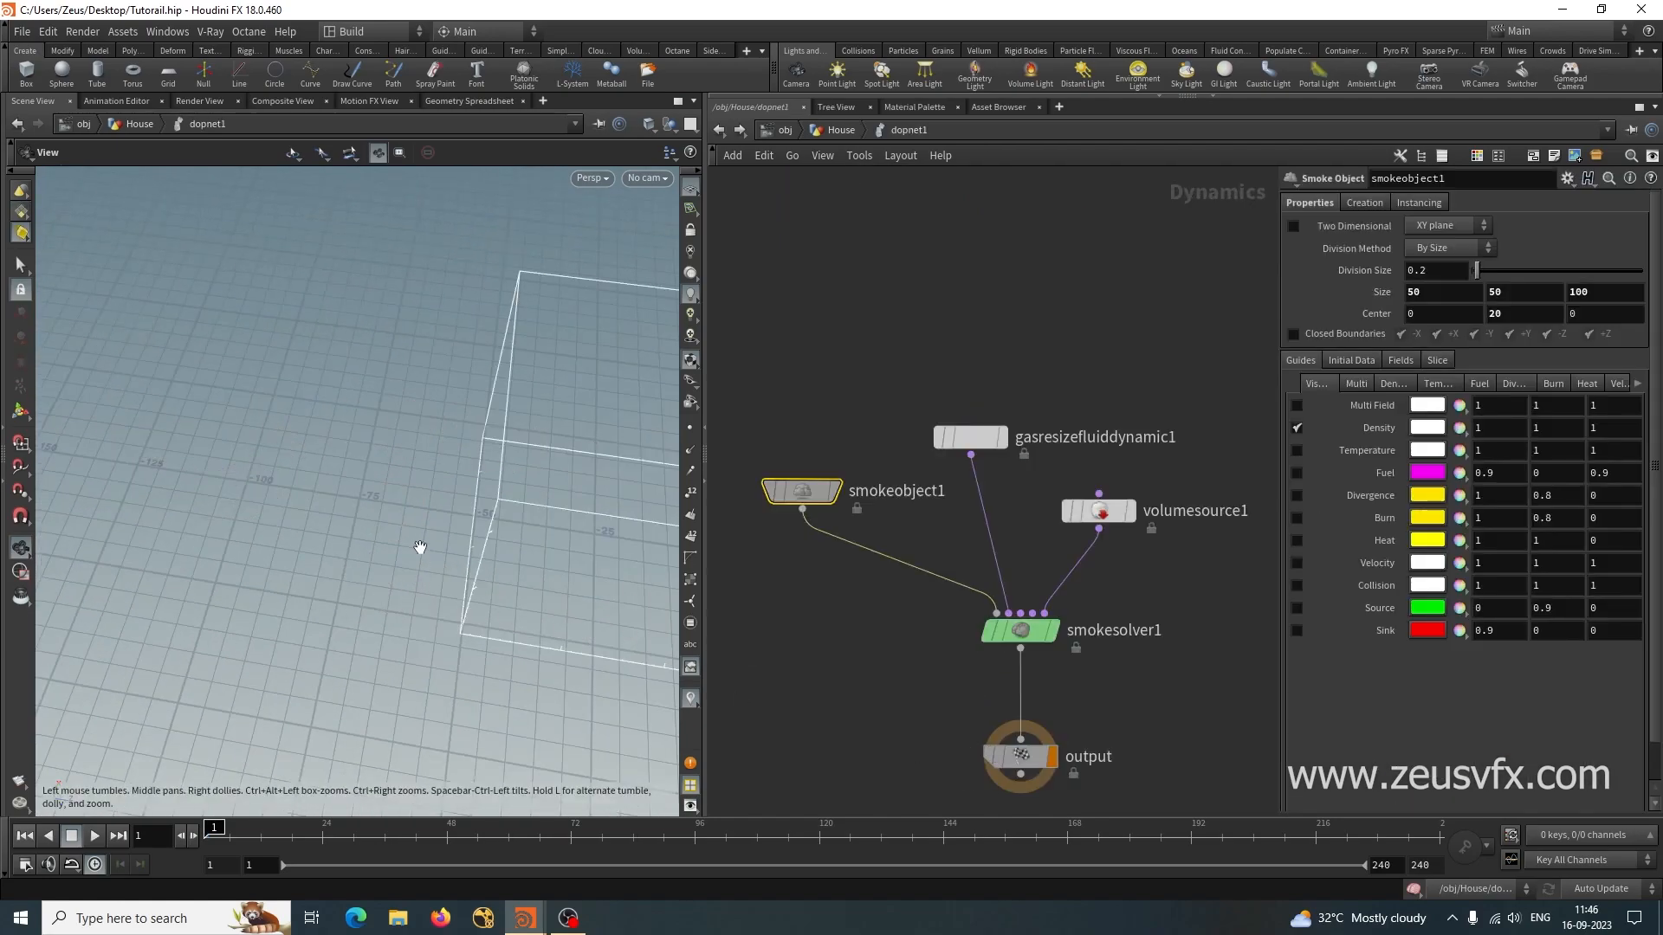
scroll(969, 630, "down", 3)
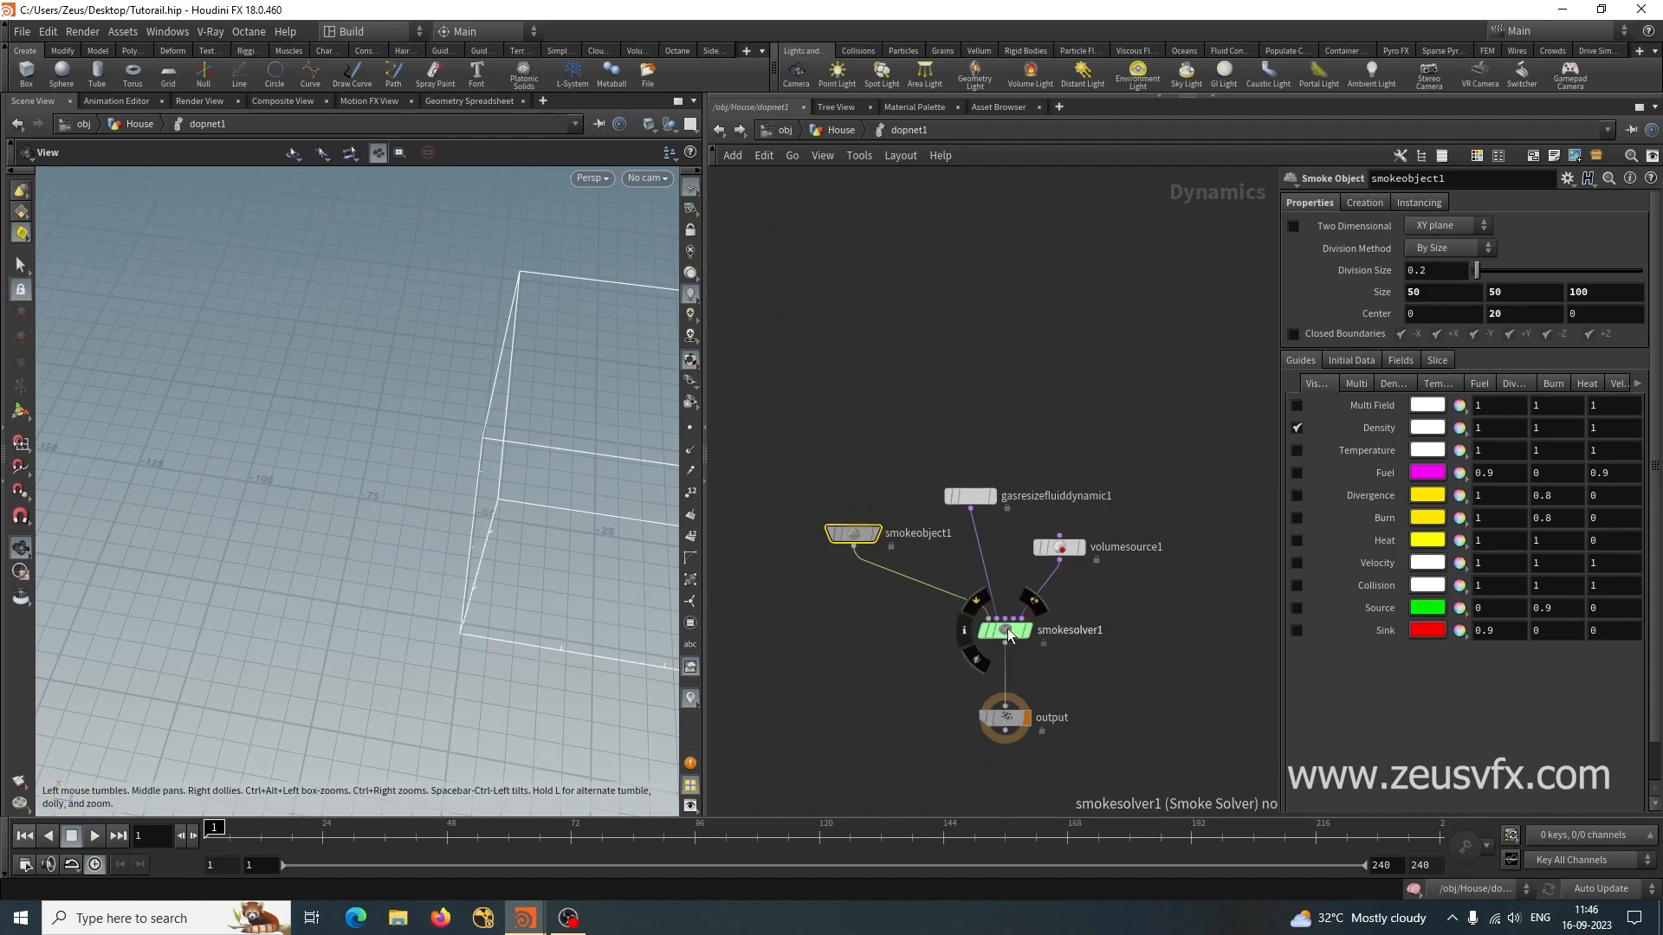
left_click(1007, 630)
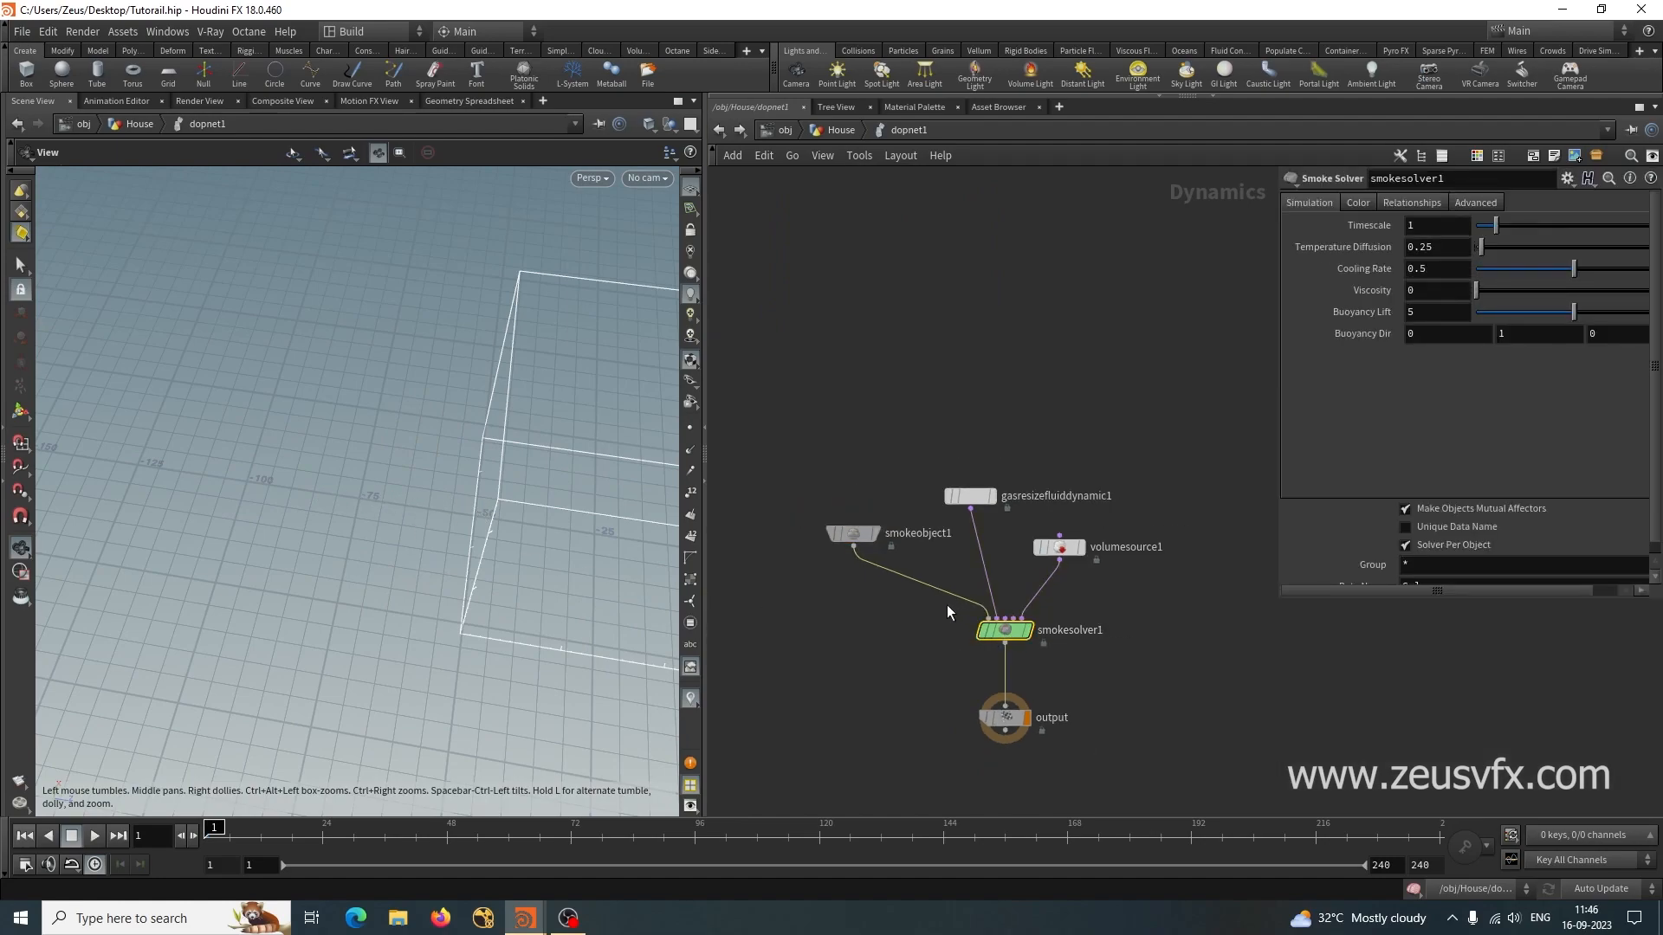
left_click(851, 533)
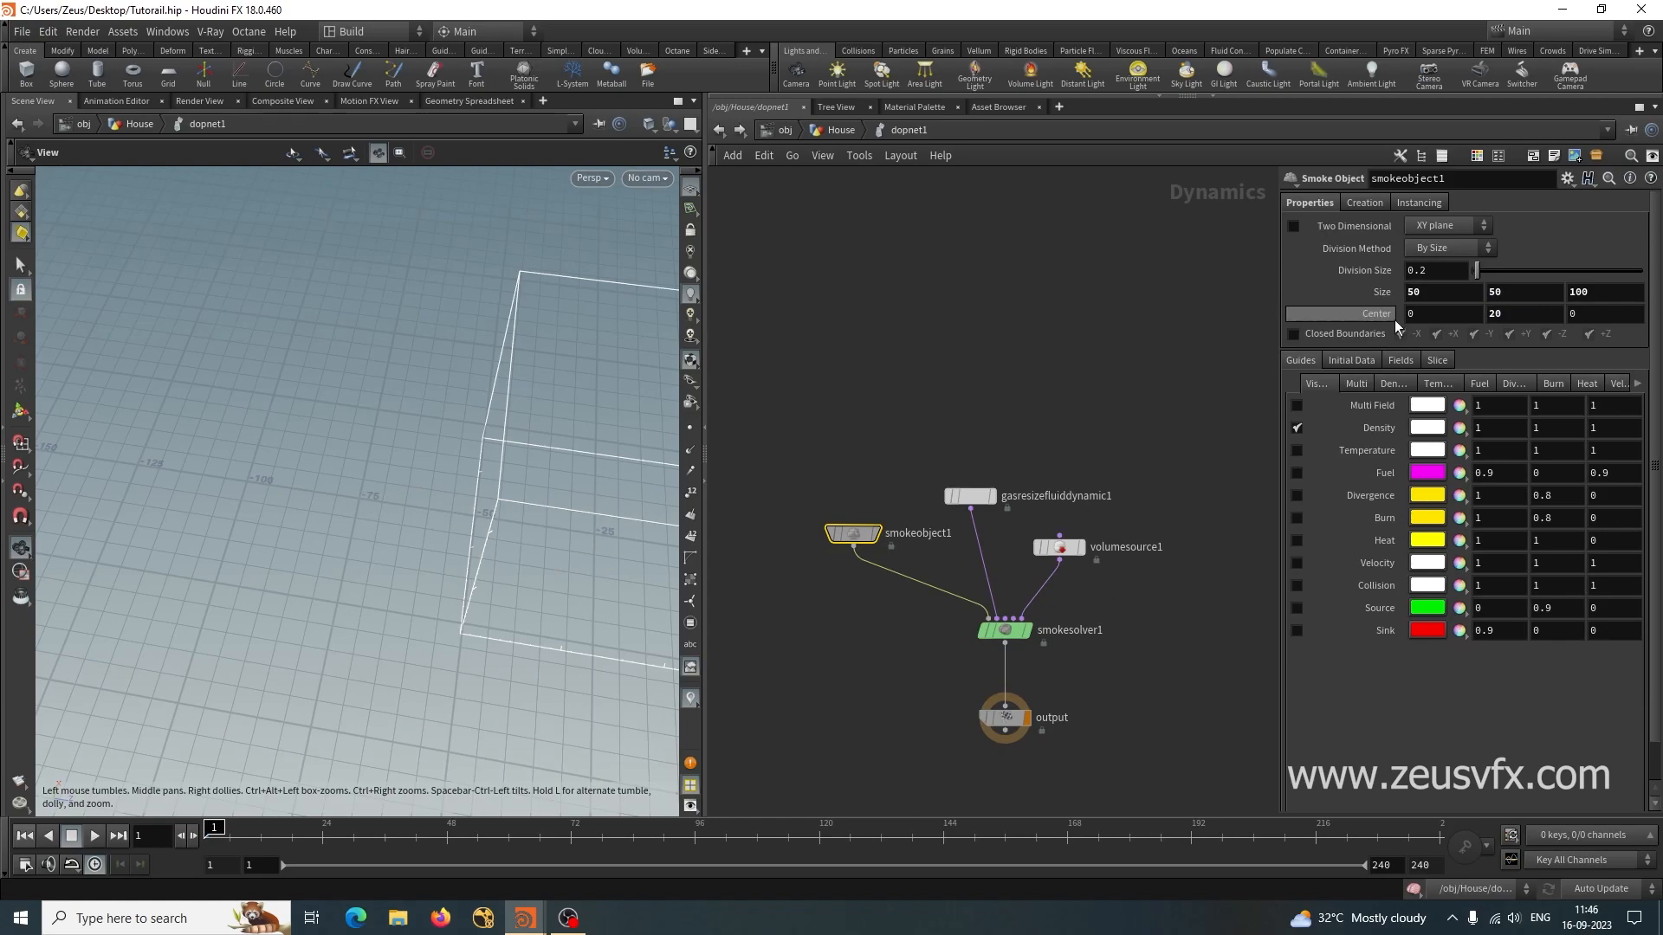
left_click(1007, 631)
left_click(21, 410)
right_click_drag(489, 512, 343, 533, "alt")
middle_click_drag(343, 534, 141, 527, "alt")
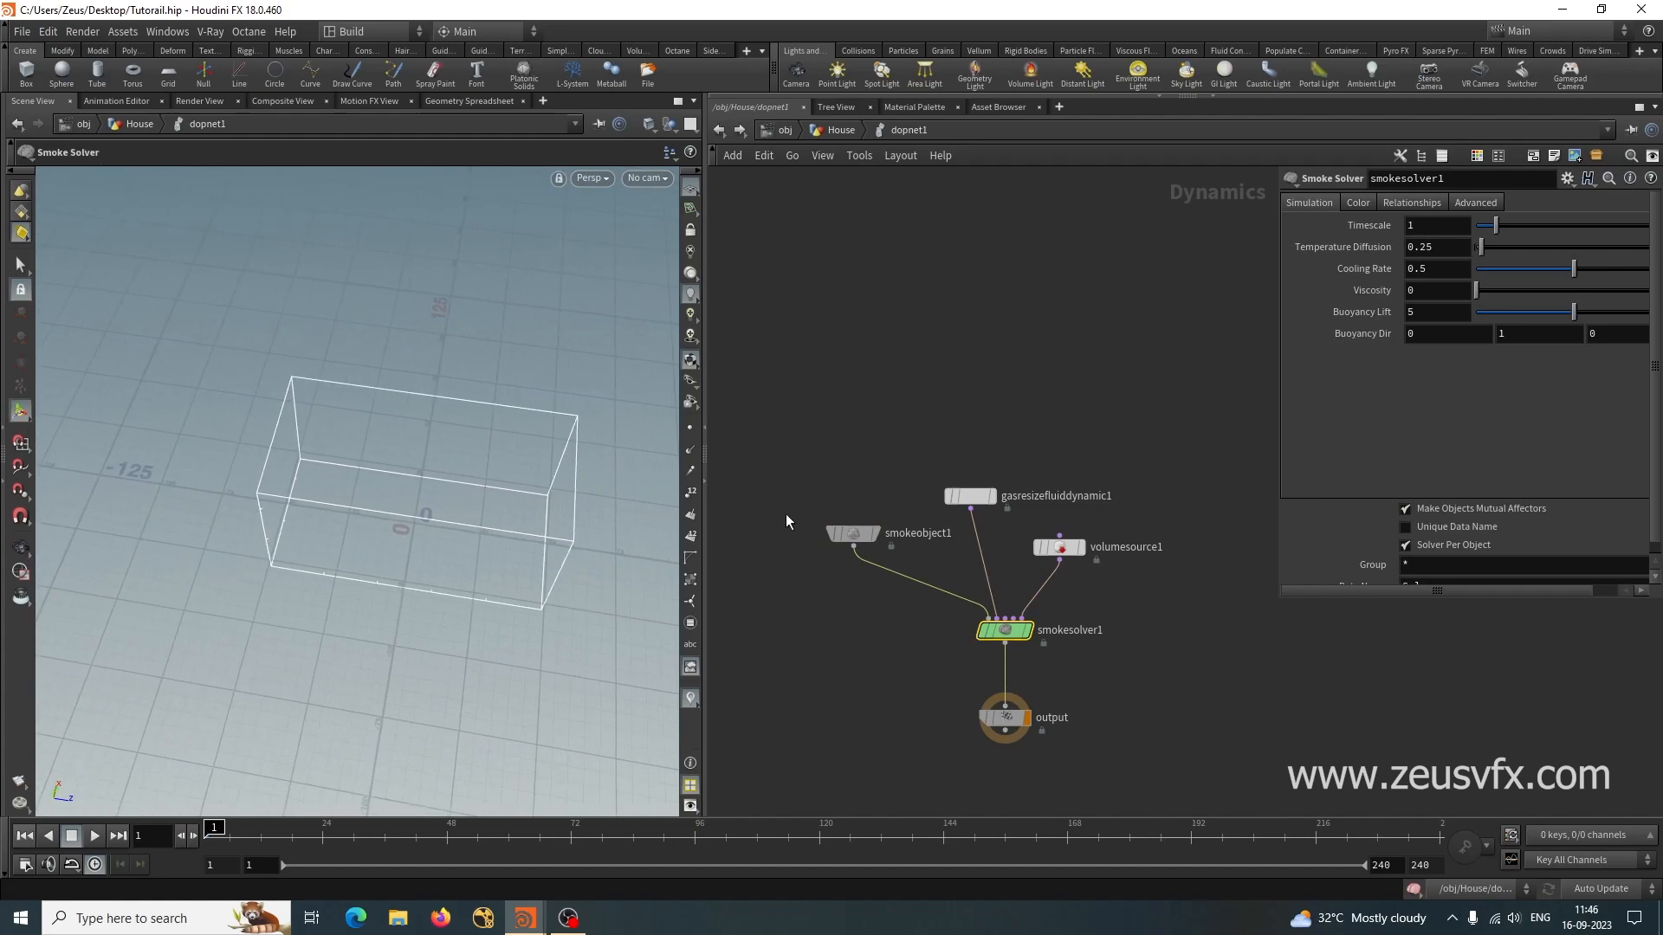
left_click(855, 533)
left_click_drag(461, 503, 428, 511)
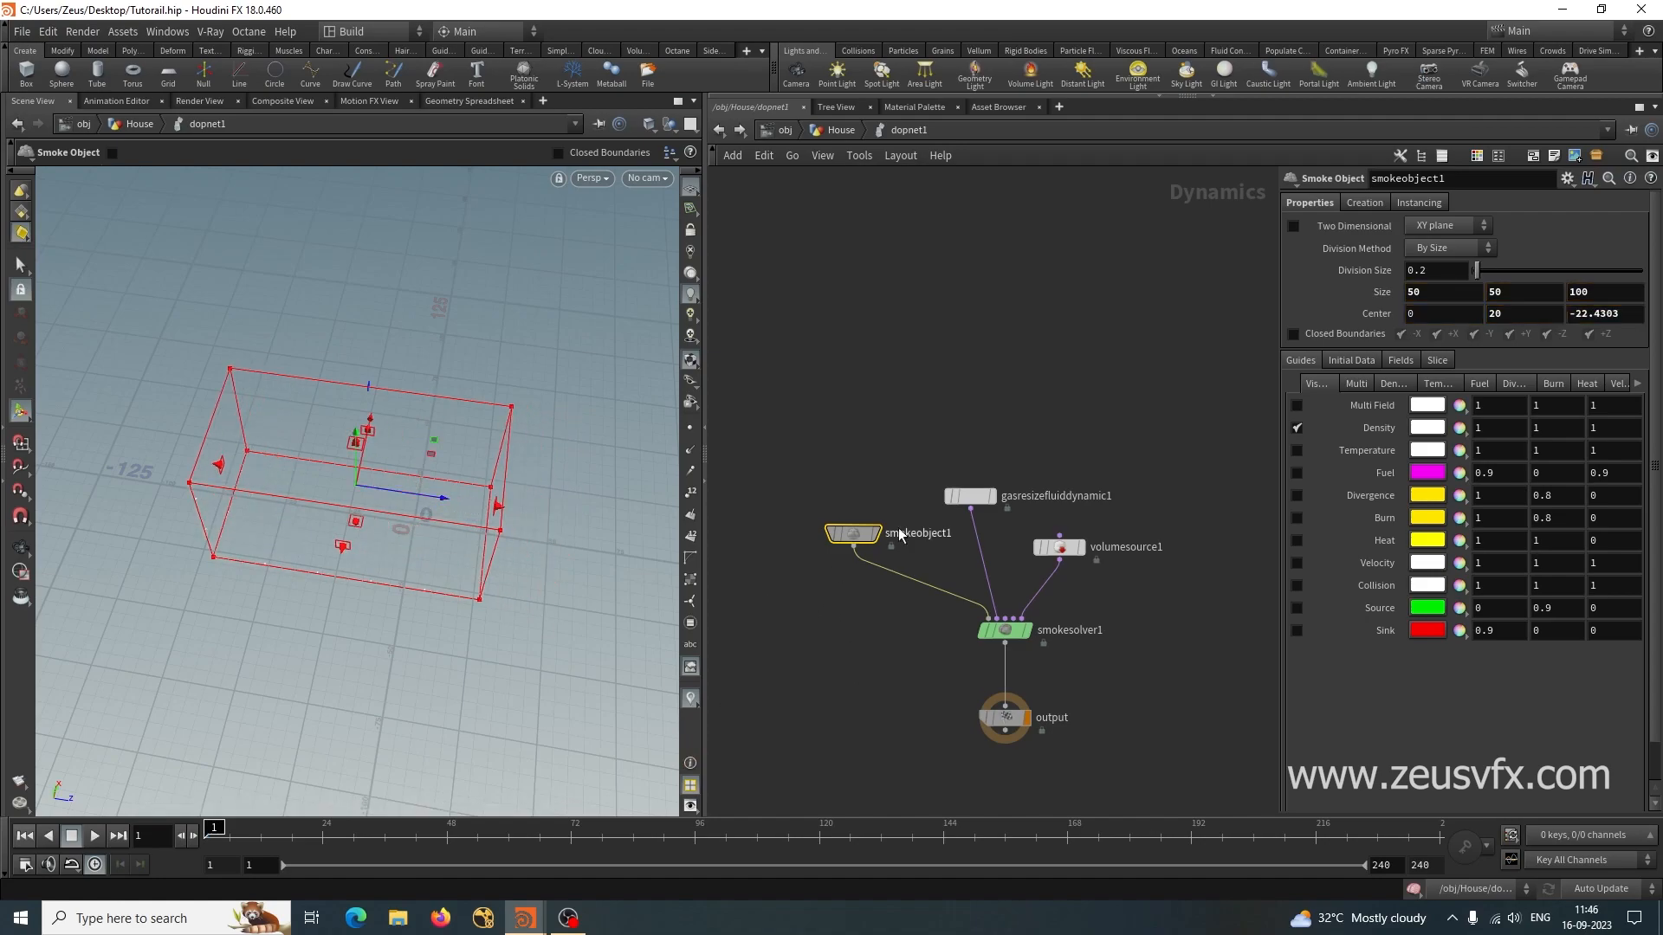
Play the simulation up to frame 43 and examine how the Gas Resize Fluid Dynamic node resizes the container.
left_click(901, 636)
left_click_drag(522, 607, 479, 540, "alt")
right_click_drag(478, 539, 715, 549, "alt")
key("Return")
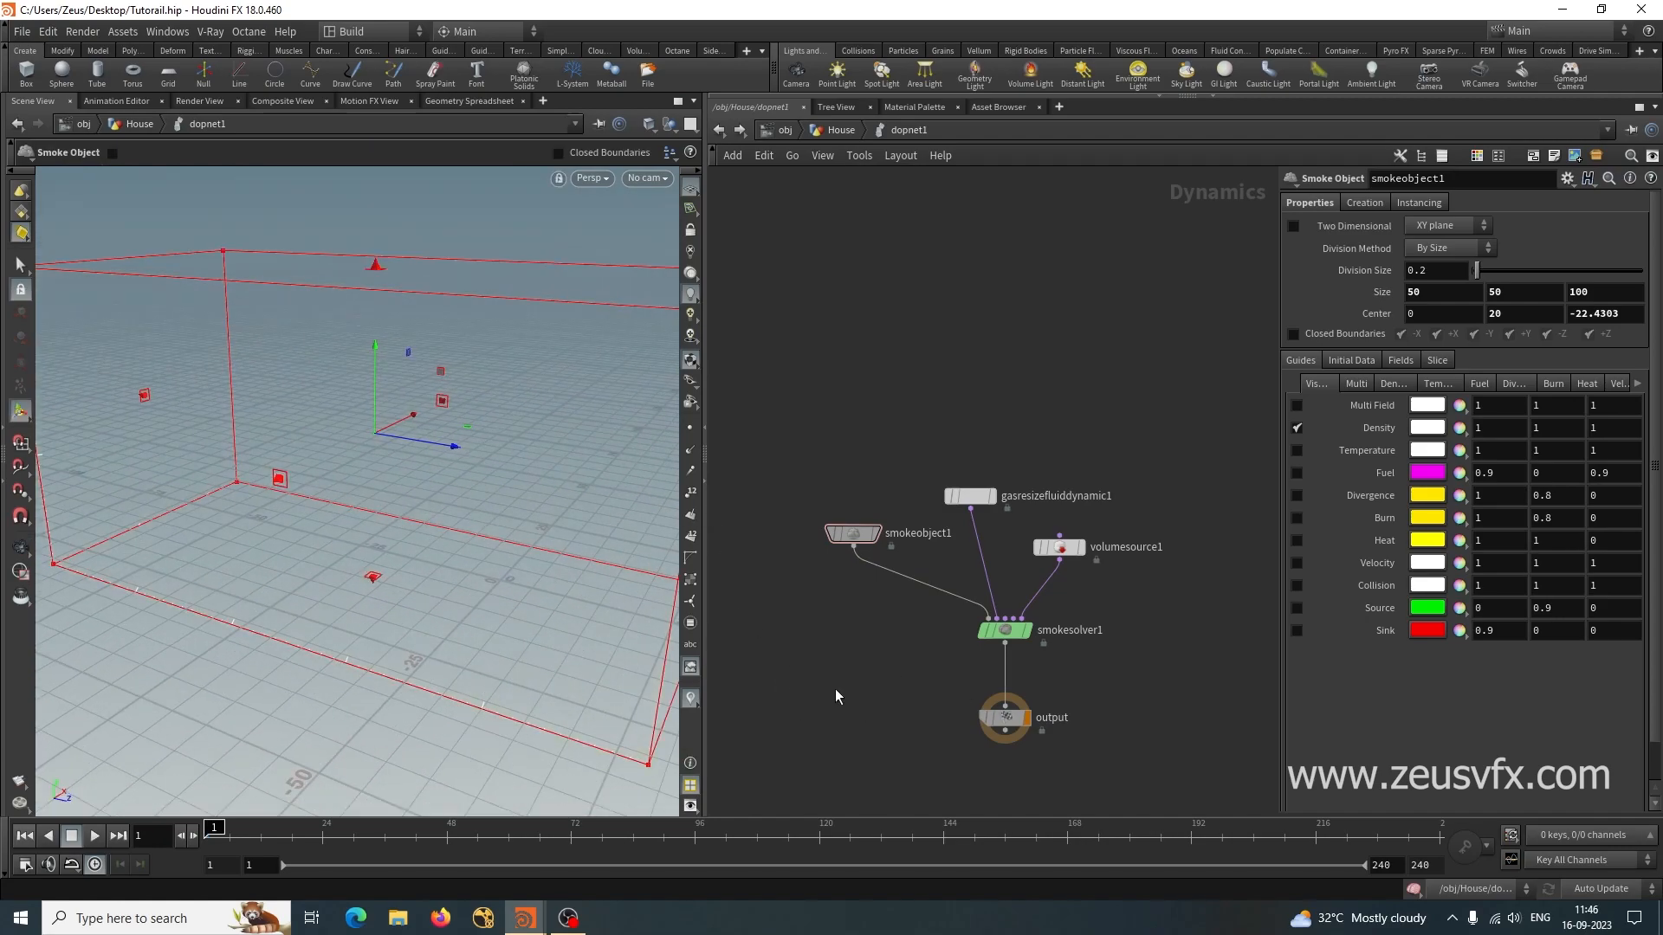
left_click(1005, 630)
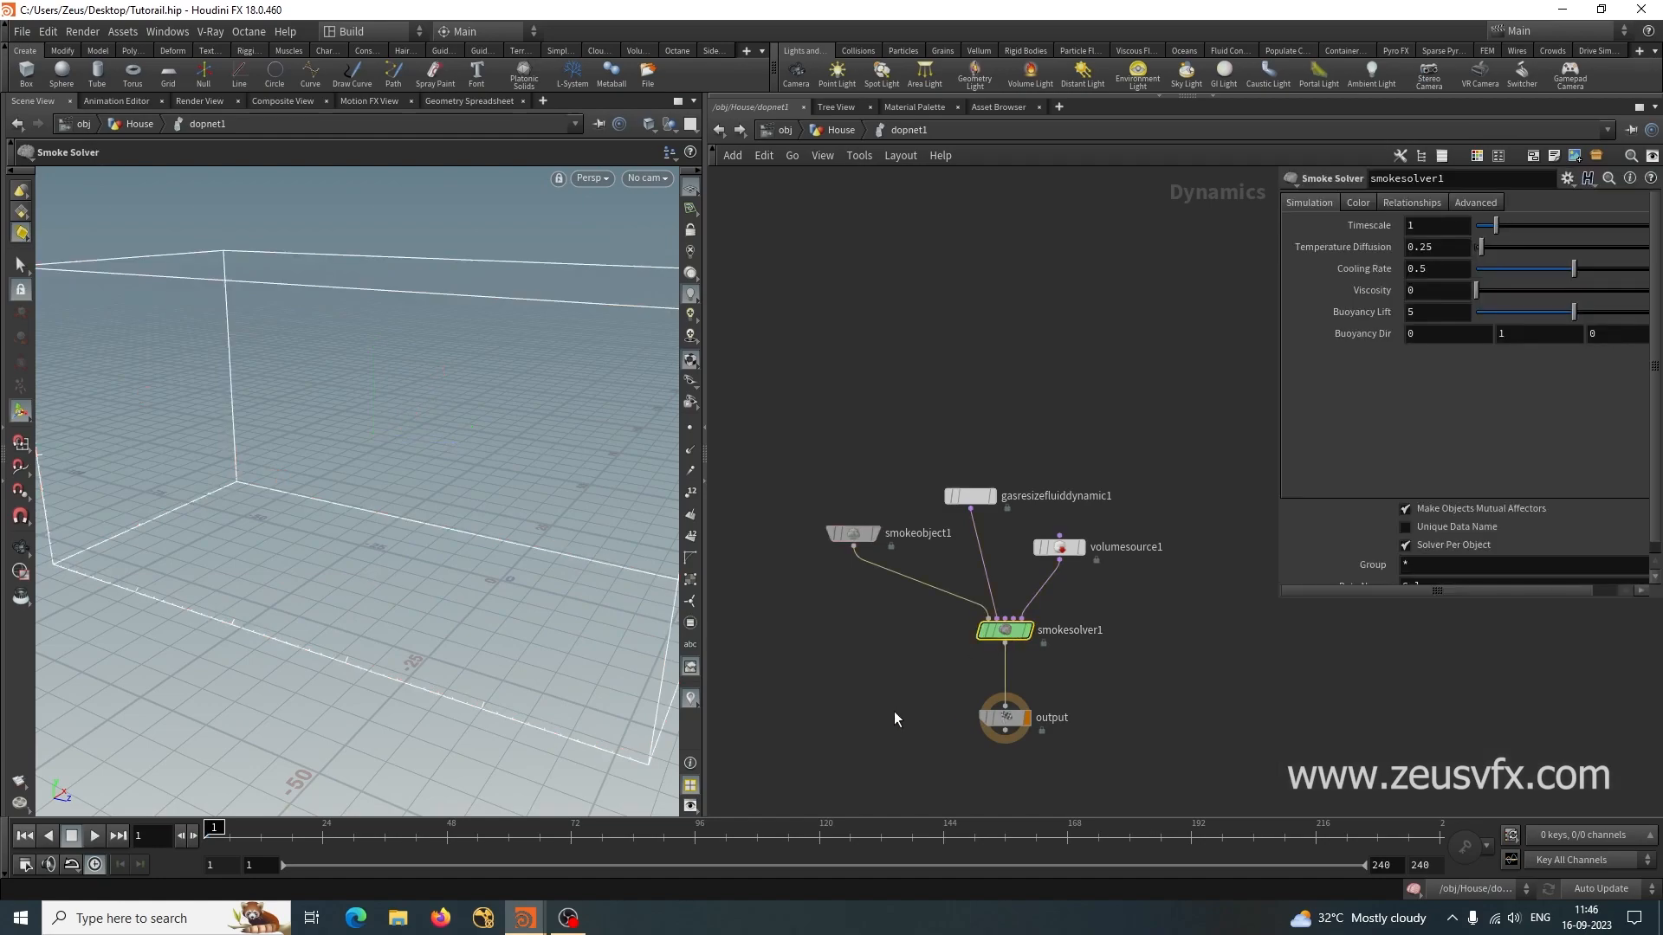
left_click(94, 836)
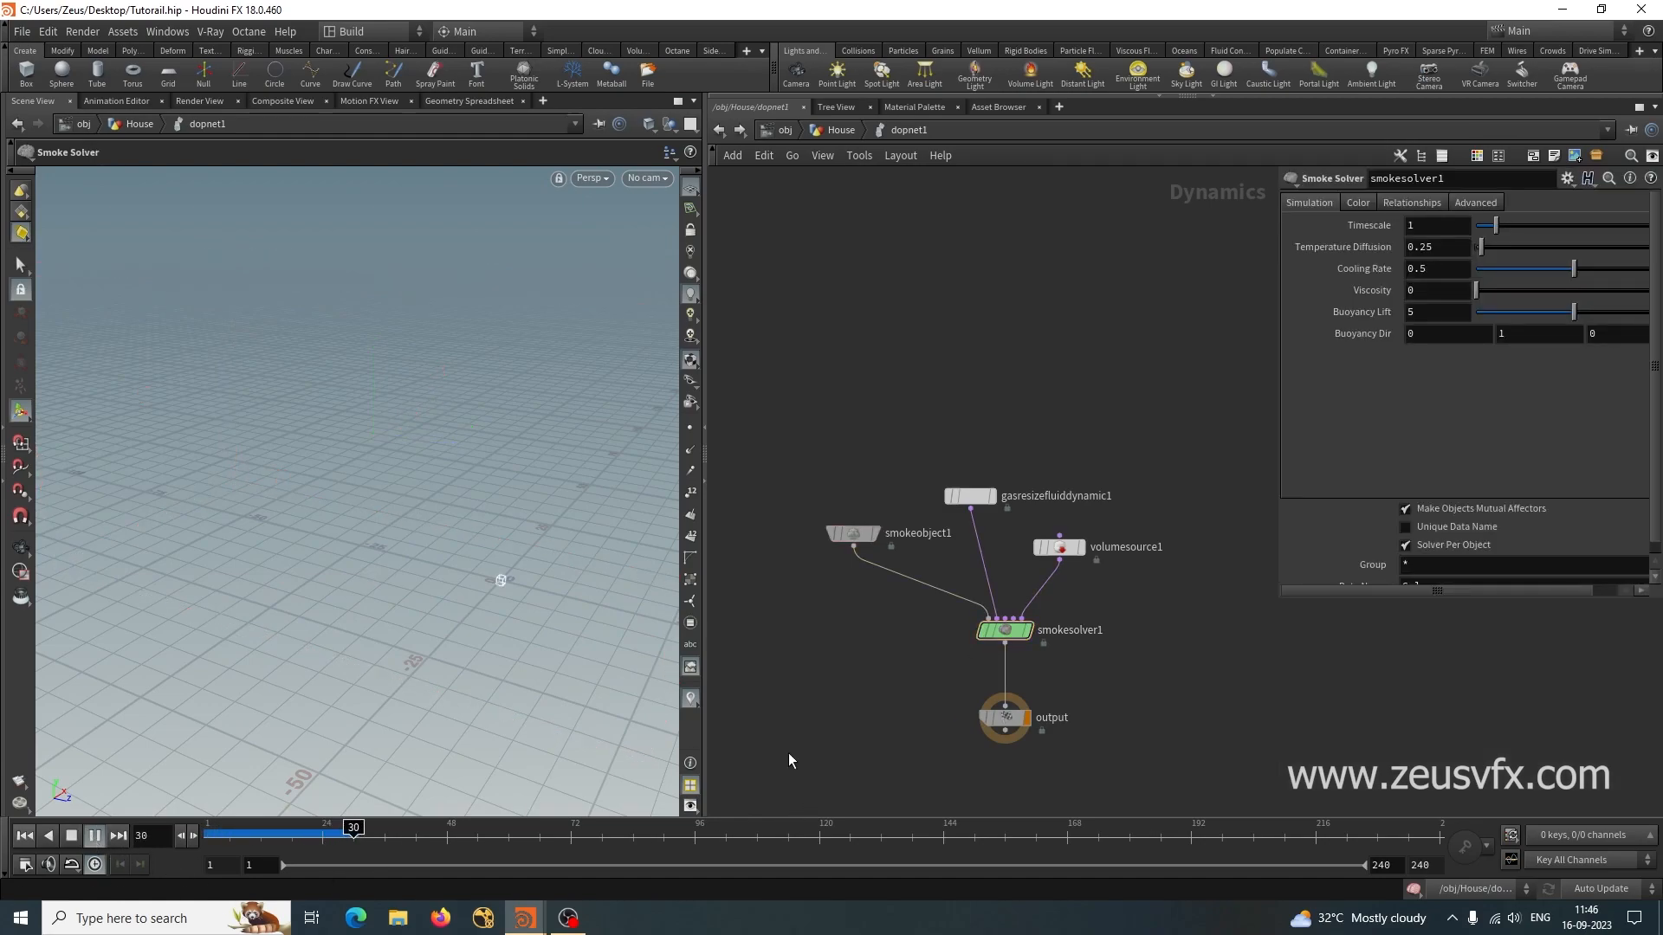
left_click(94, 835)
right_click_drag(418, 604, 891, 648, "alt")
middle_click_drag(517, 627, 275, 663, "alt")
right_click_drag(276, 663, 649, 635, "alt")
left_click_drag(407, 634, 410, 636, "alt")
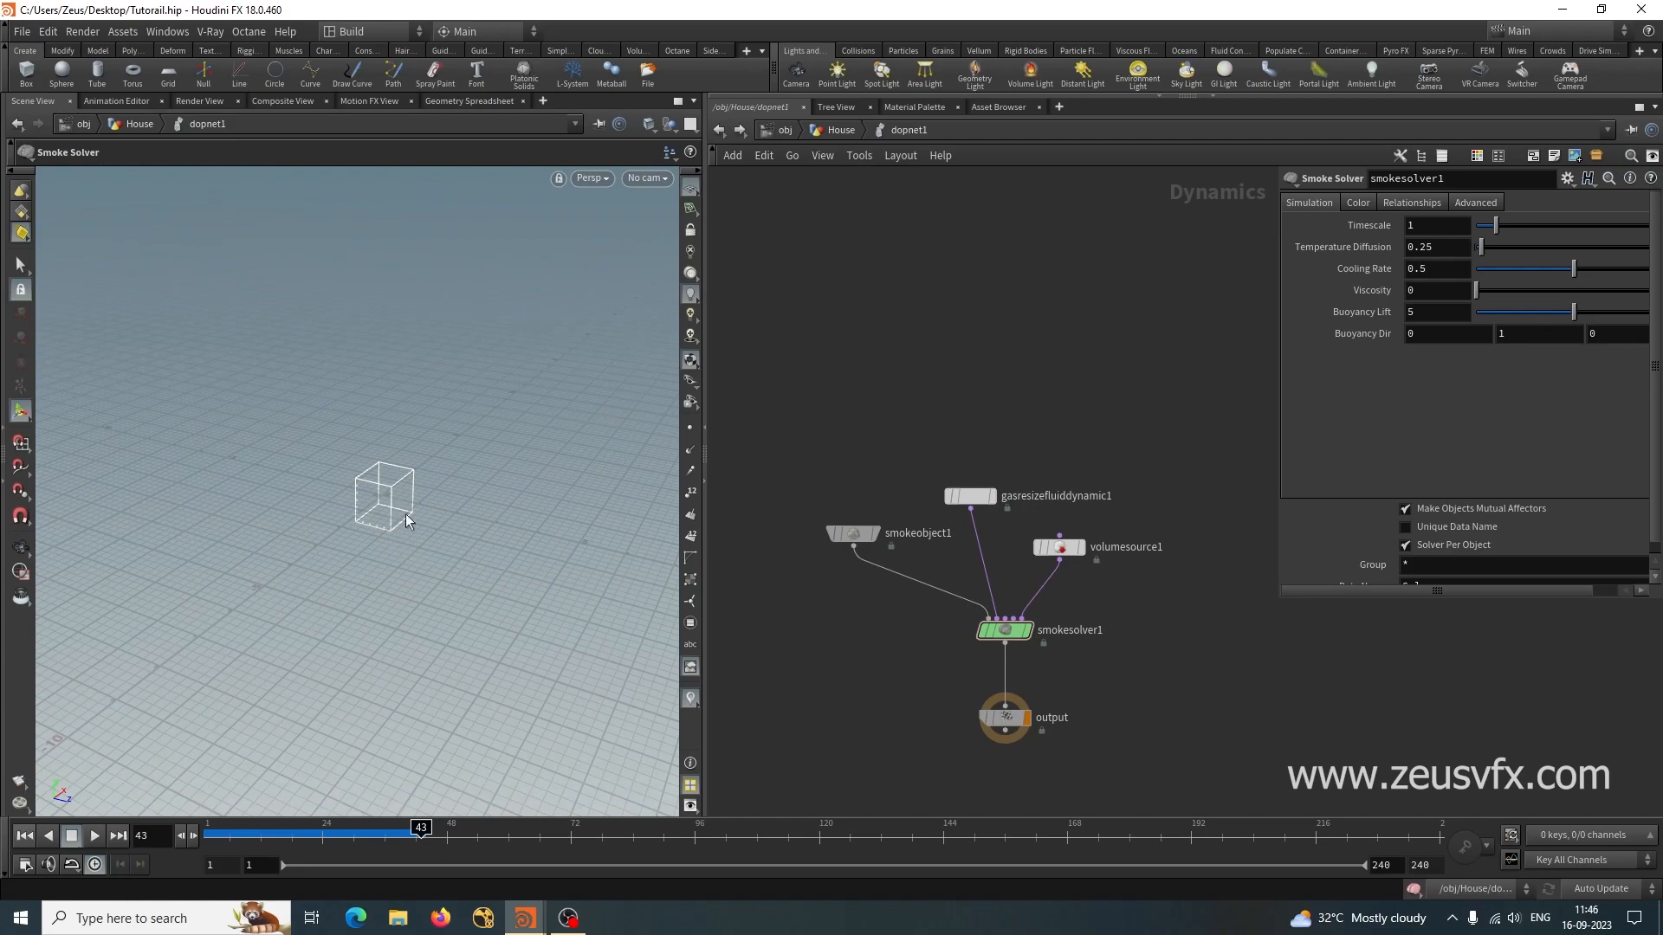
Delete the Gas Resize Fluid Dynamic node and replay the simulation from frame 1.
left_click_drag(1004, 521, 1004, 521)
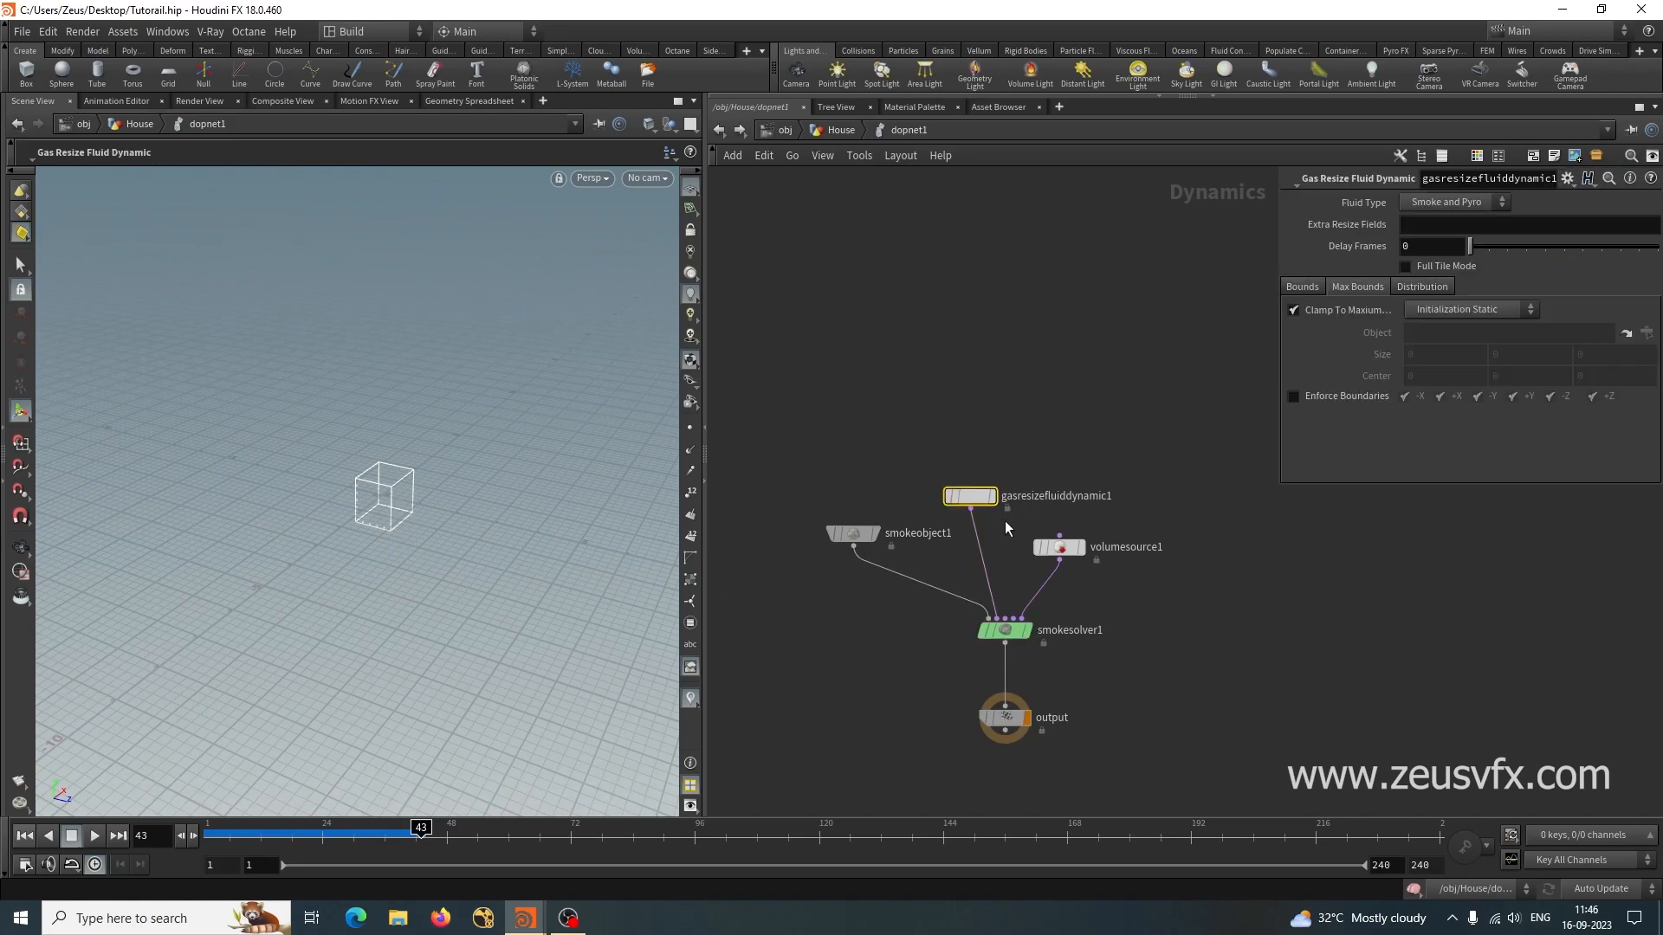
key("Delete")
left_click(24, 837)
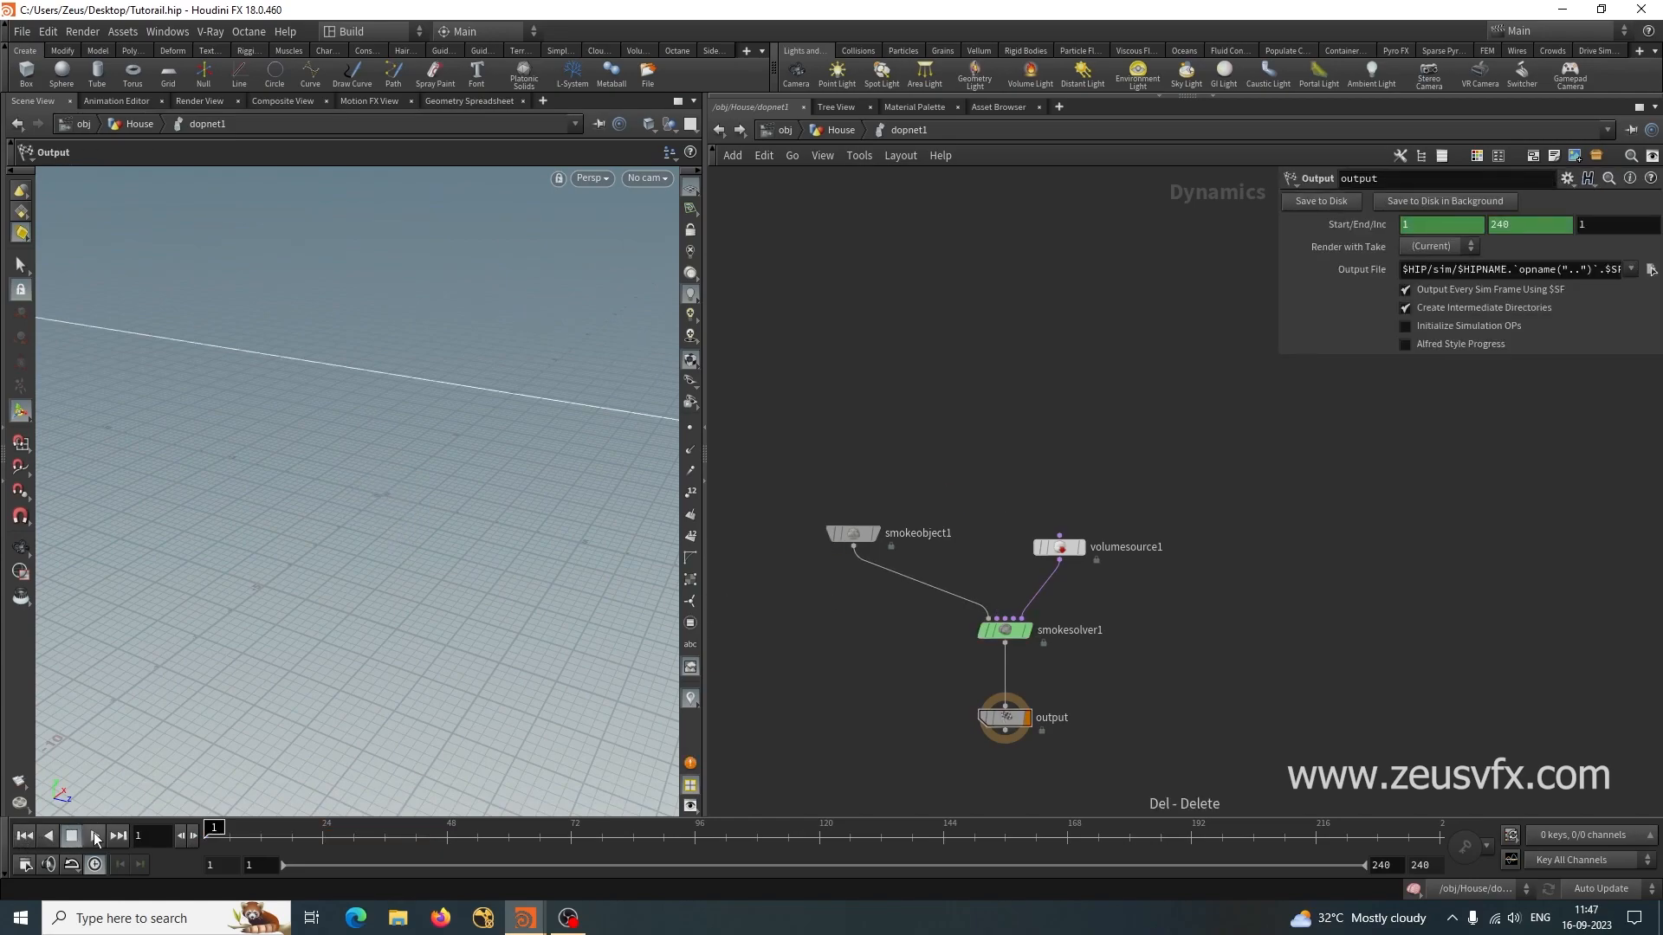
left_click(96, 833)
key("Escape")
left_click_drag(193, 658, 50, 698)
right_click_drag(25, 719, 38, 720)
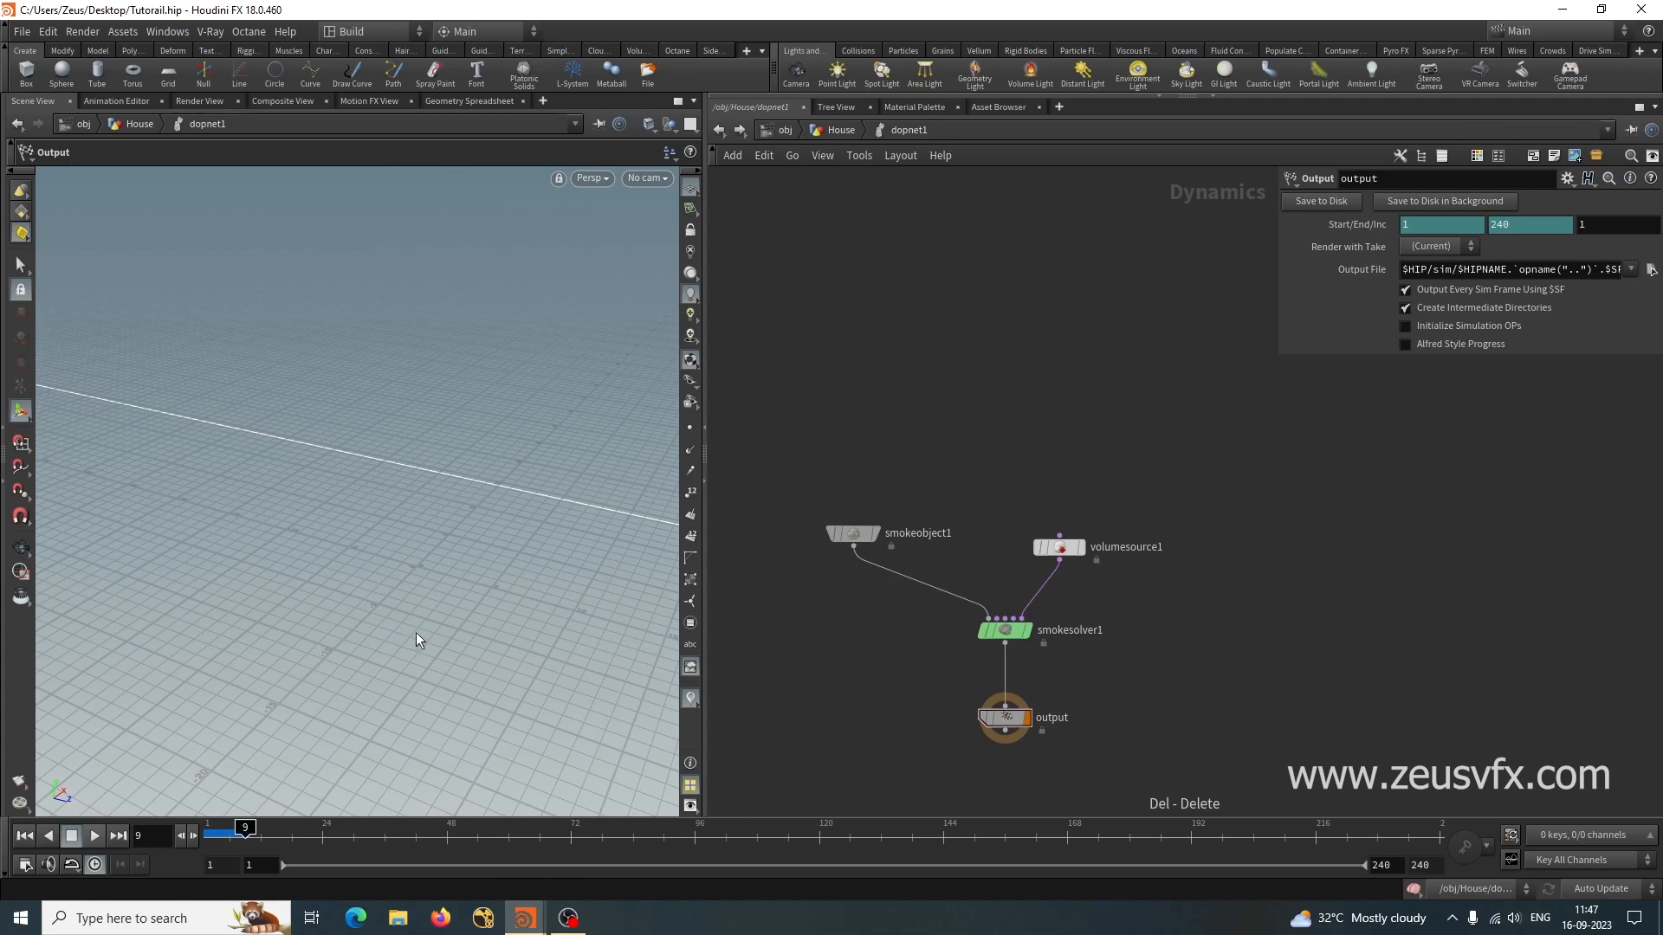
Interrupt the cook and enable Use OpenCL in the Smoke Solver's advanced settings.
key("Escape")
left_click_drag(420, 623, 457, 640)
left_click_drag(402, 546, 450, 658)
scroll(1073, 663, "up", 3)
left_click(976, 611)
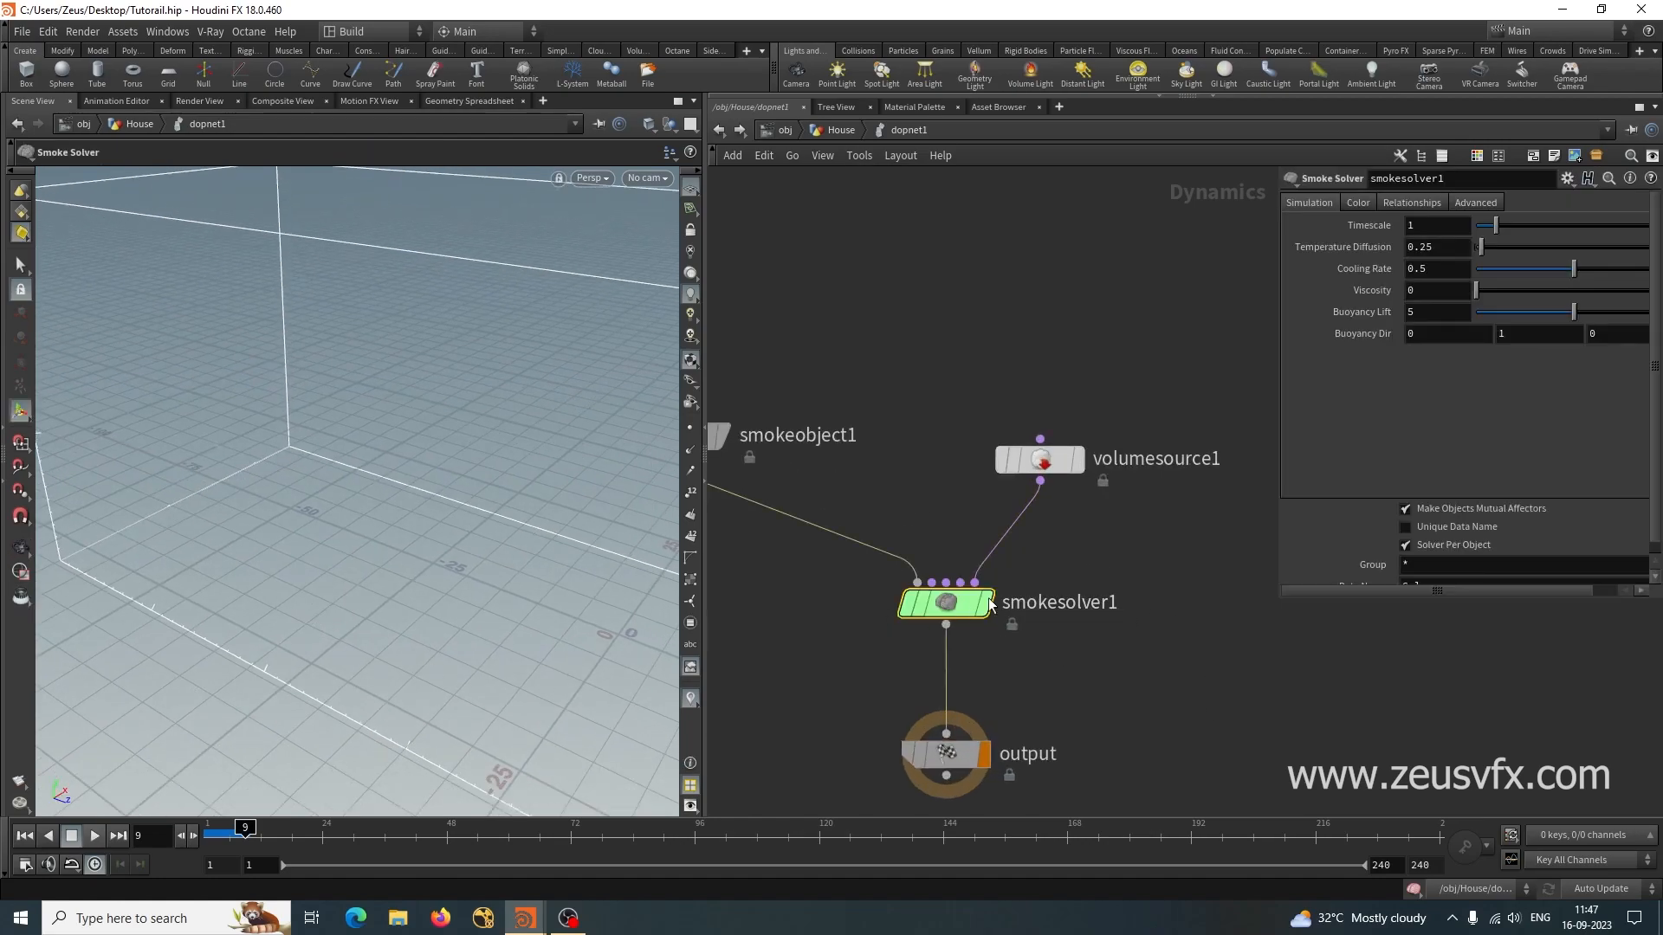
left_click(1489, 205)
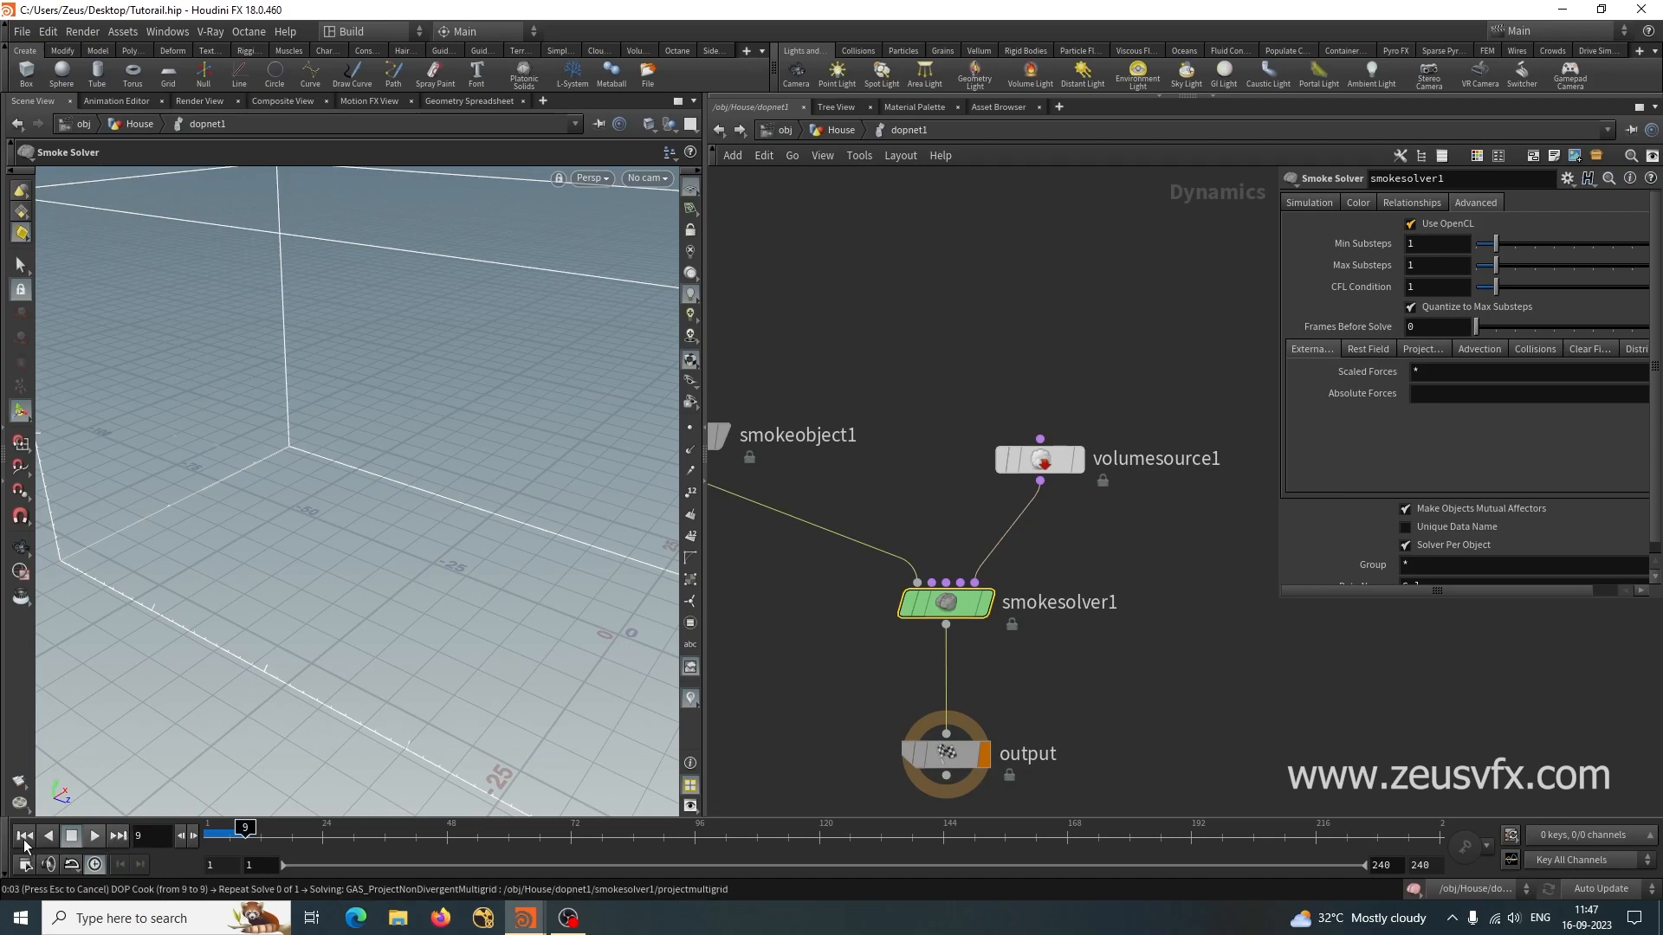
Run the simulation up to frame 37 and examine the smoke inside the container from several angles.
left_click(96, 834)
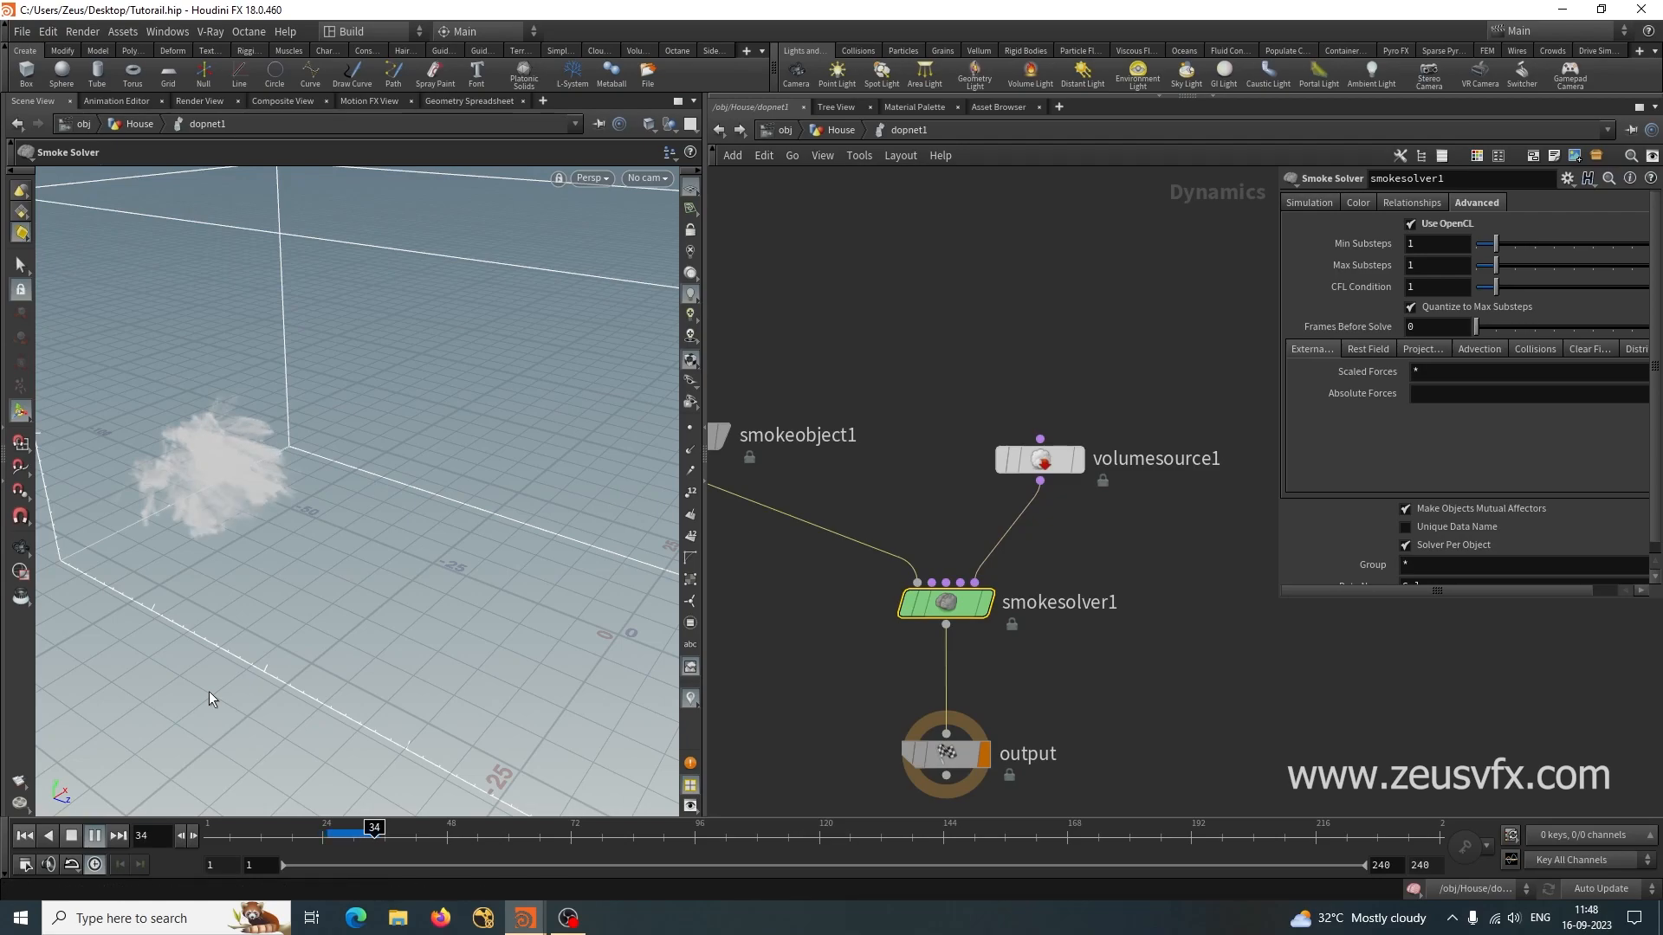
left_click(69, 837)
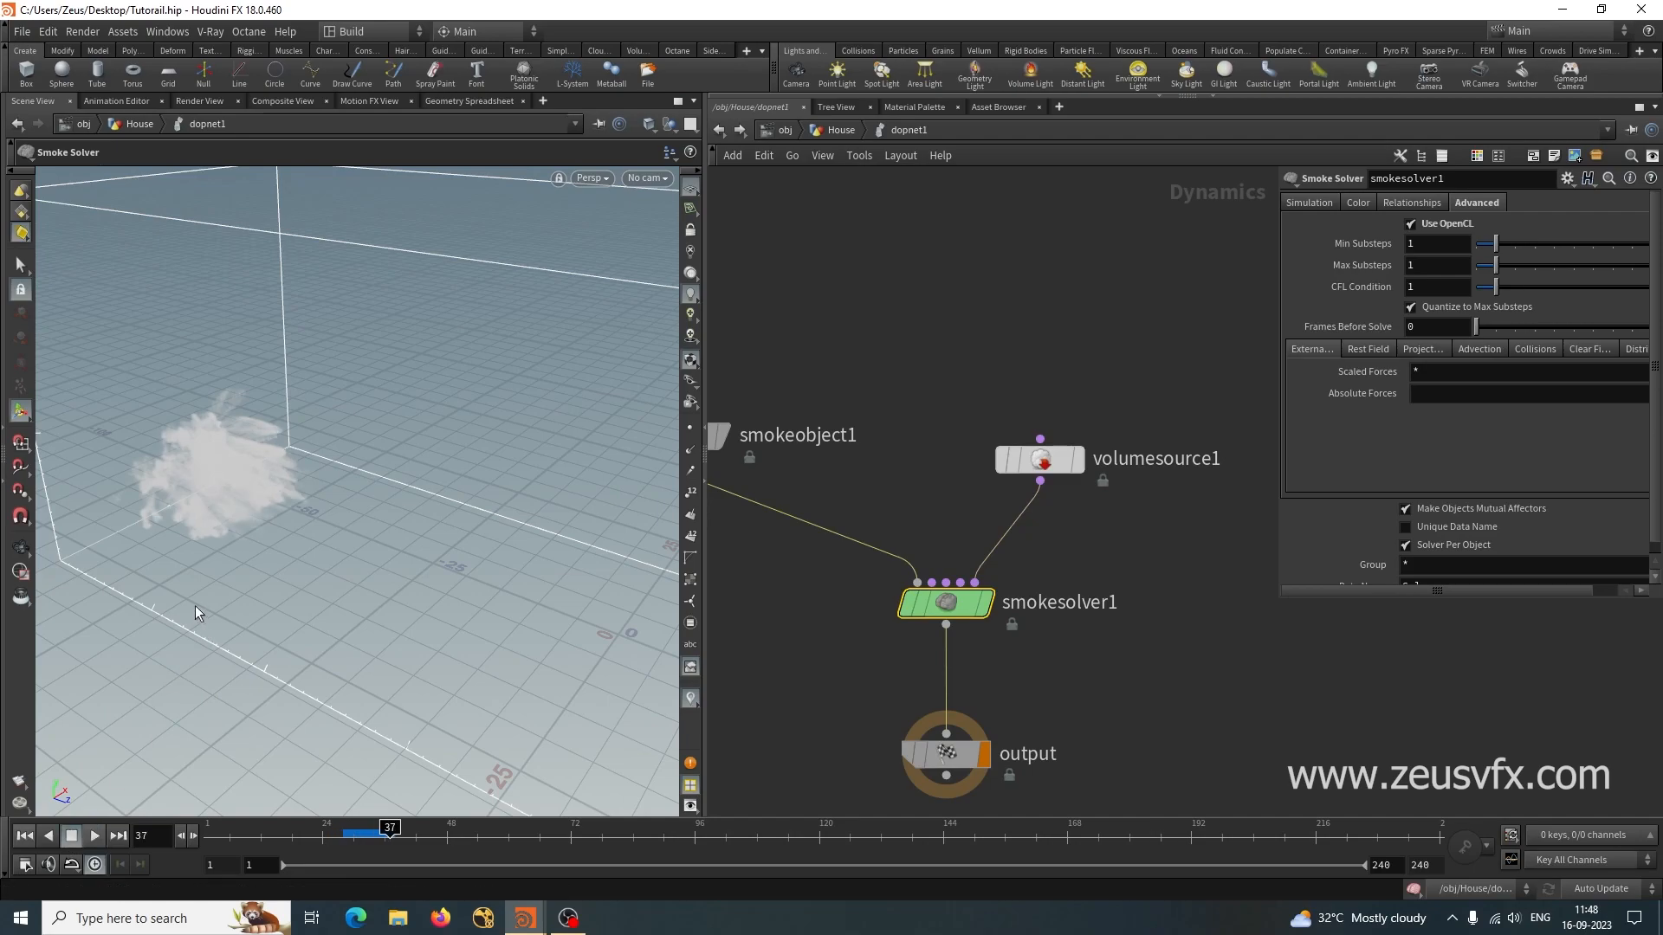
left_click_drag(195, 605, 213, 577, "alt")
right_click_drag(359, 598, 164, 650, "alt")
left_click_drag(163, 650, 321, 572, "alt")
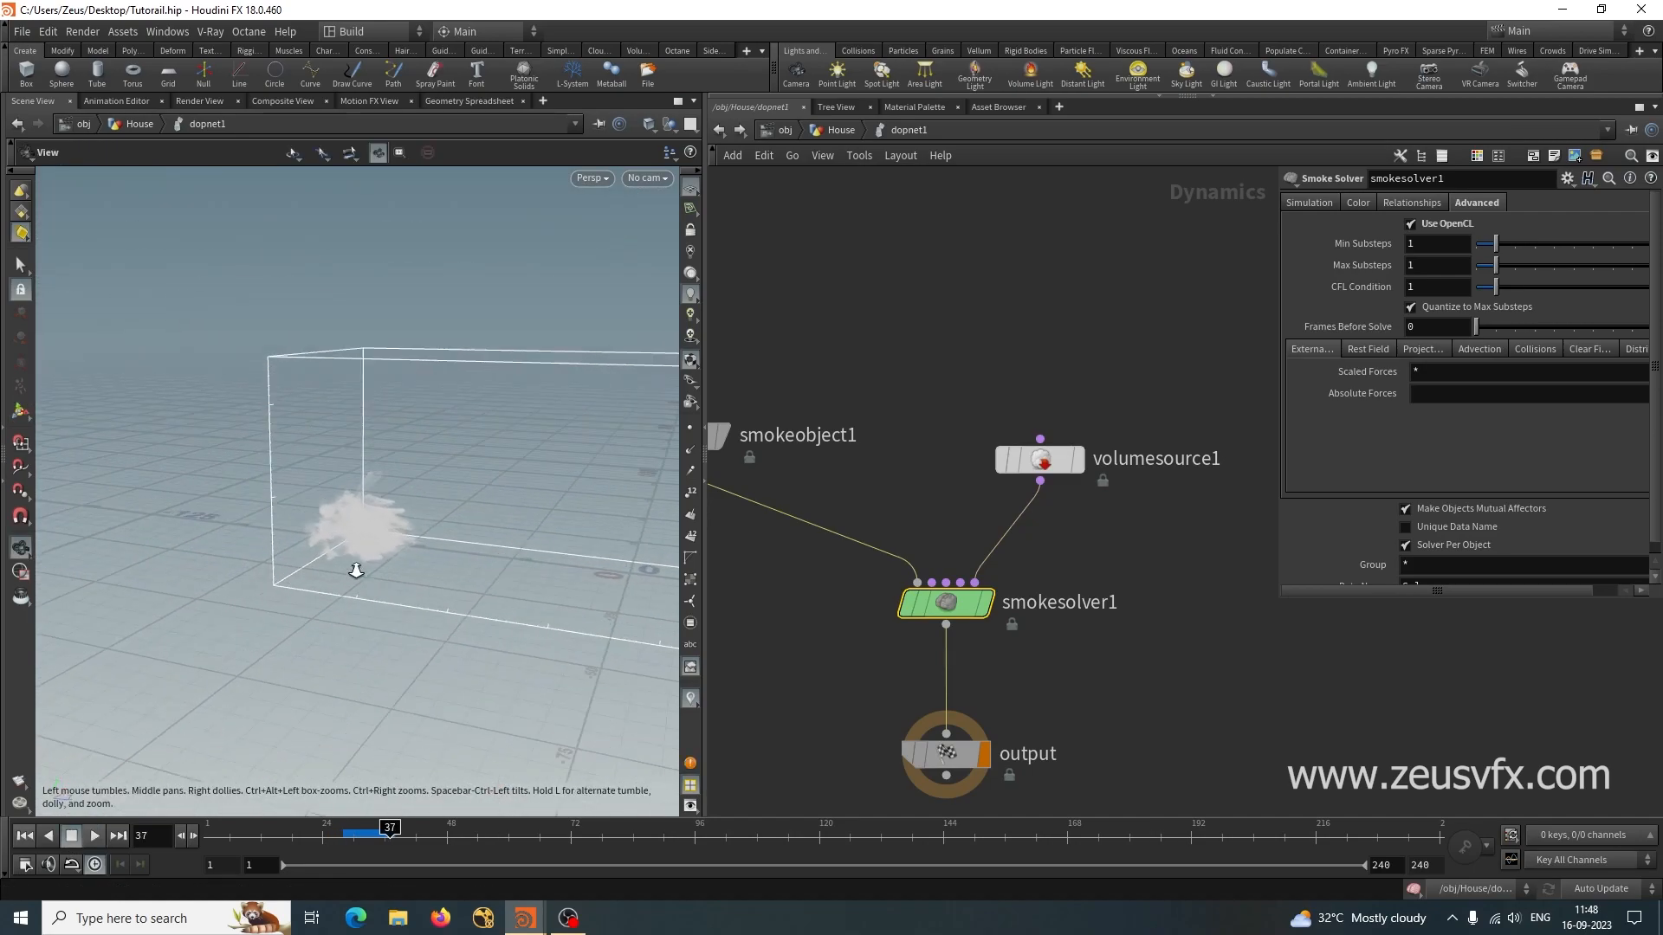
right_click_drag(321, 572, 575, 571, "alt")
left_click_drag(575, 571, 497, 594, "alt")
right_click_drag(497, 594, 324, 586, "alt")
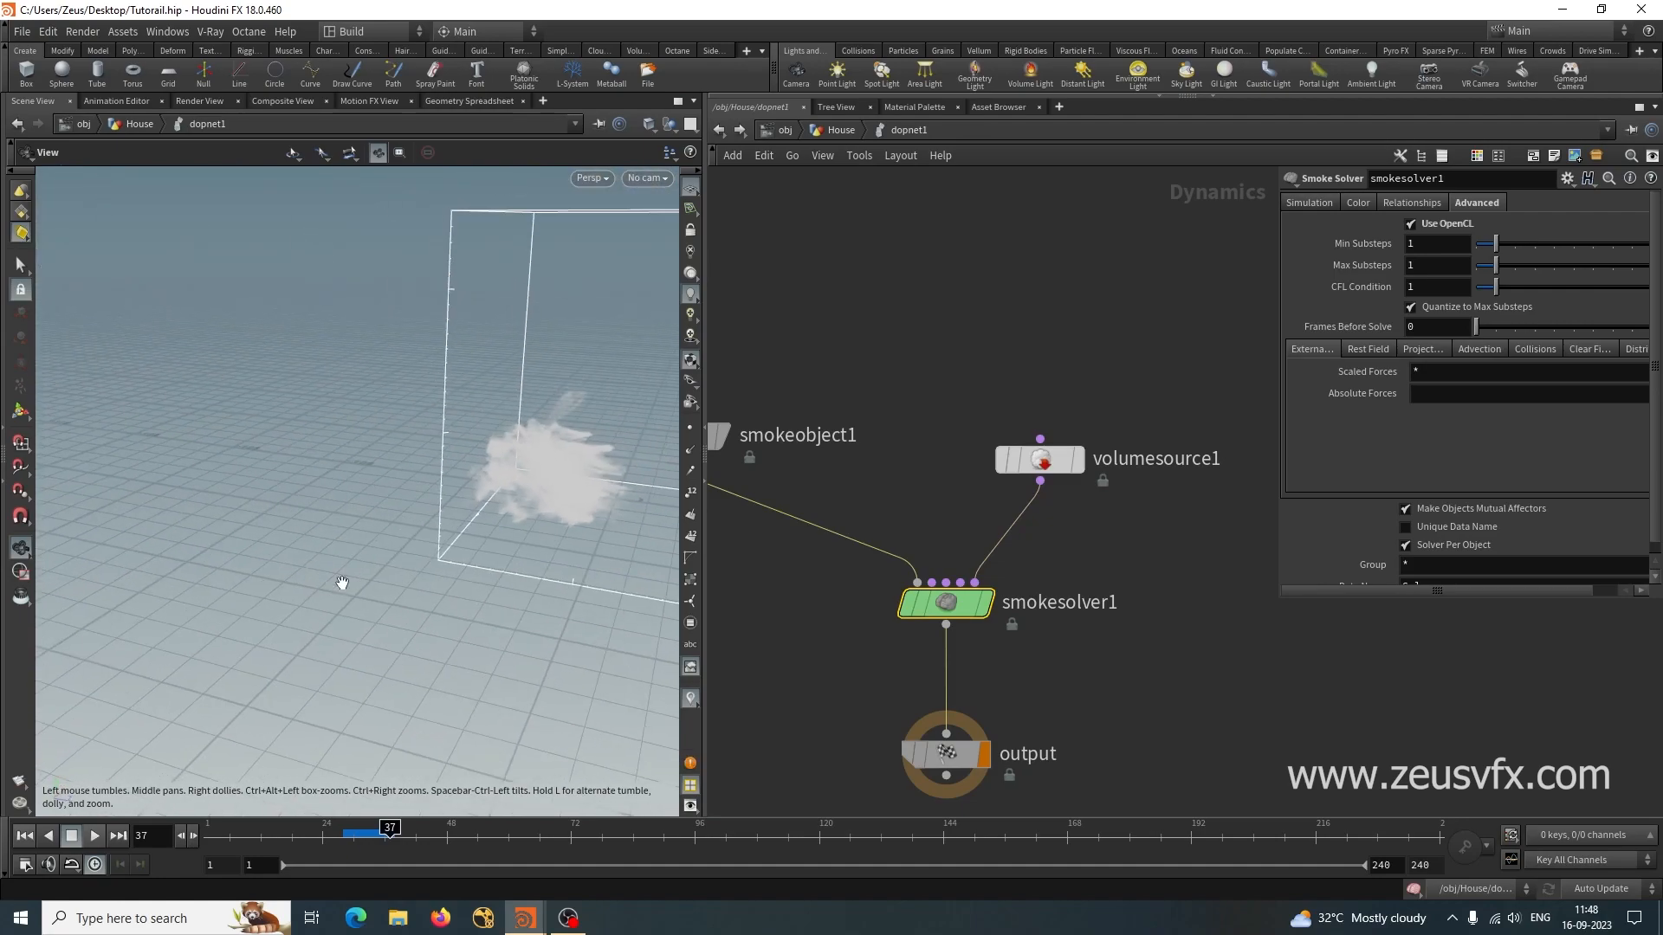
middle_click_drag(324, 587, 112, 624, "alt")
right_click_drag(113, 623, 415, 605, "alt")
left_click_drag(320, 624, 450, 616)
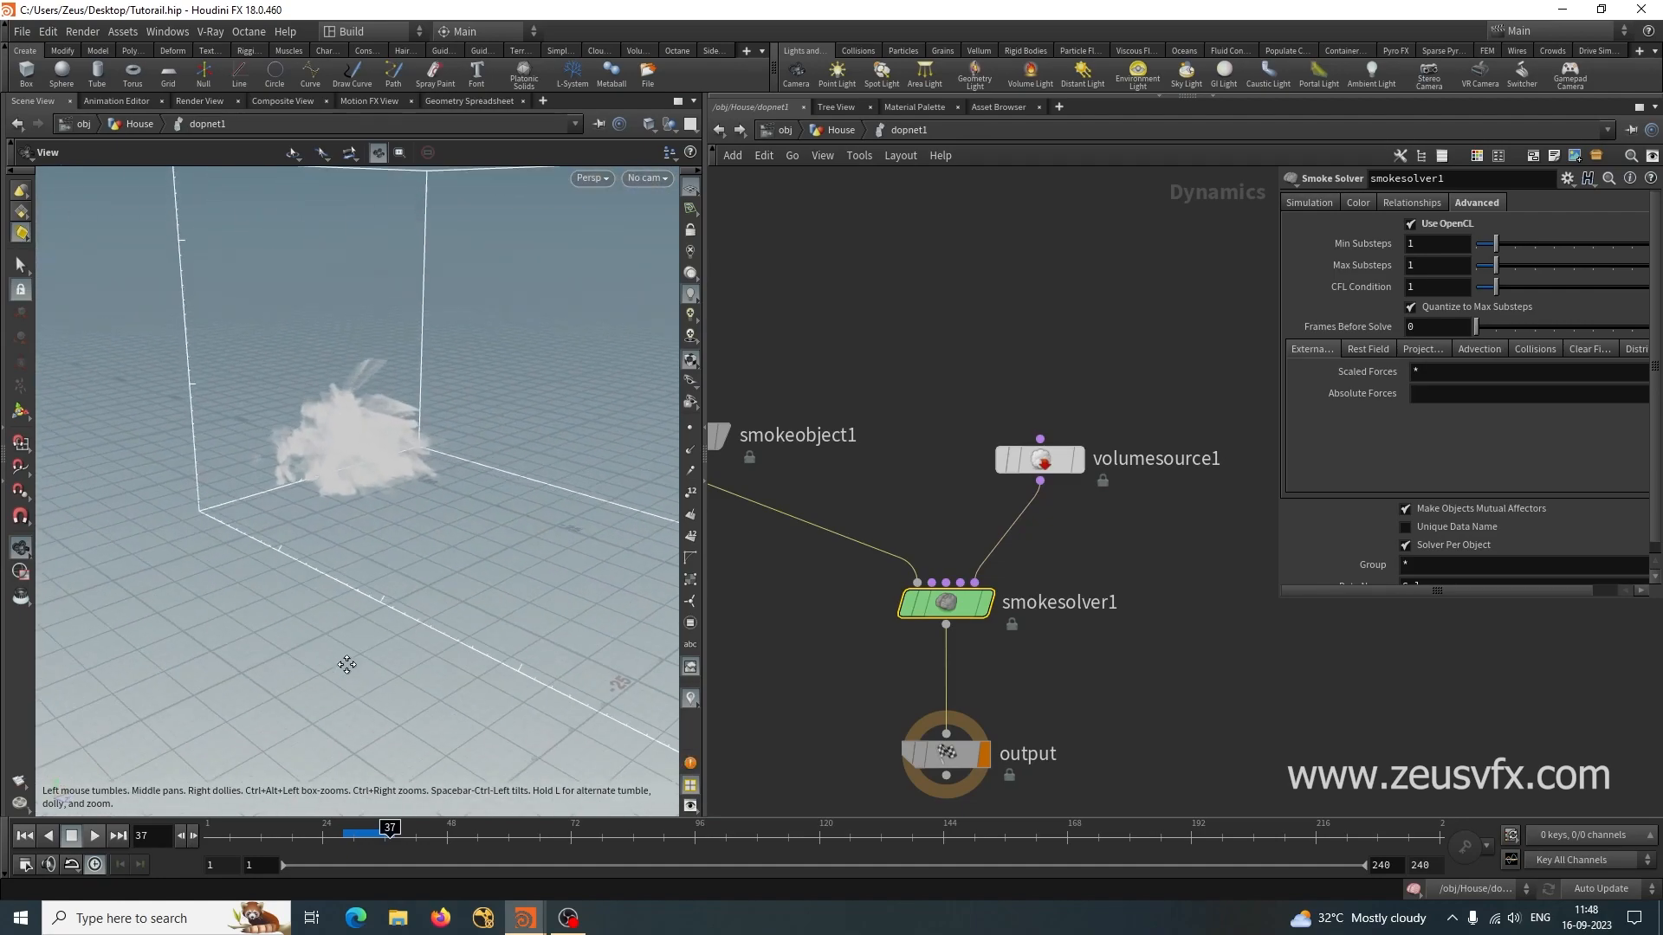
Return to frame 1 and add a Gas Resize Fluid Dynamic node above the Smoke Object.
key("ctrl+Up")
middle_click_drag(839, 634, 943, 674)
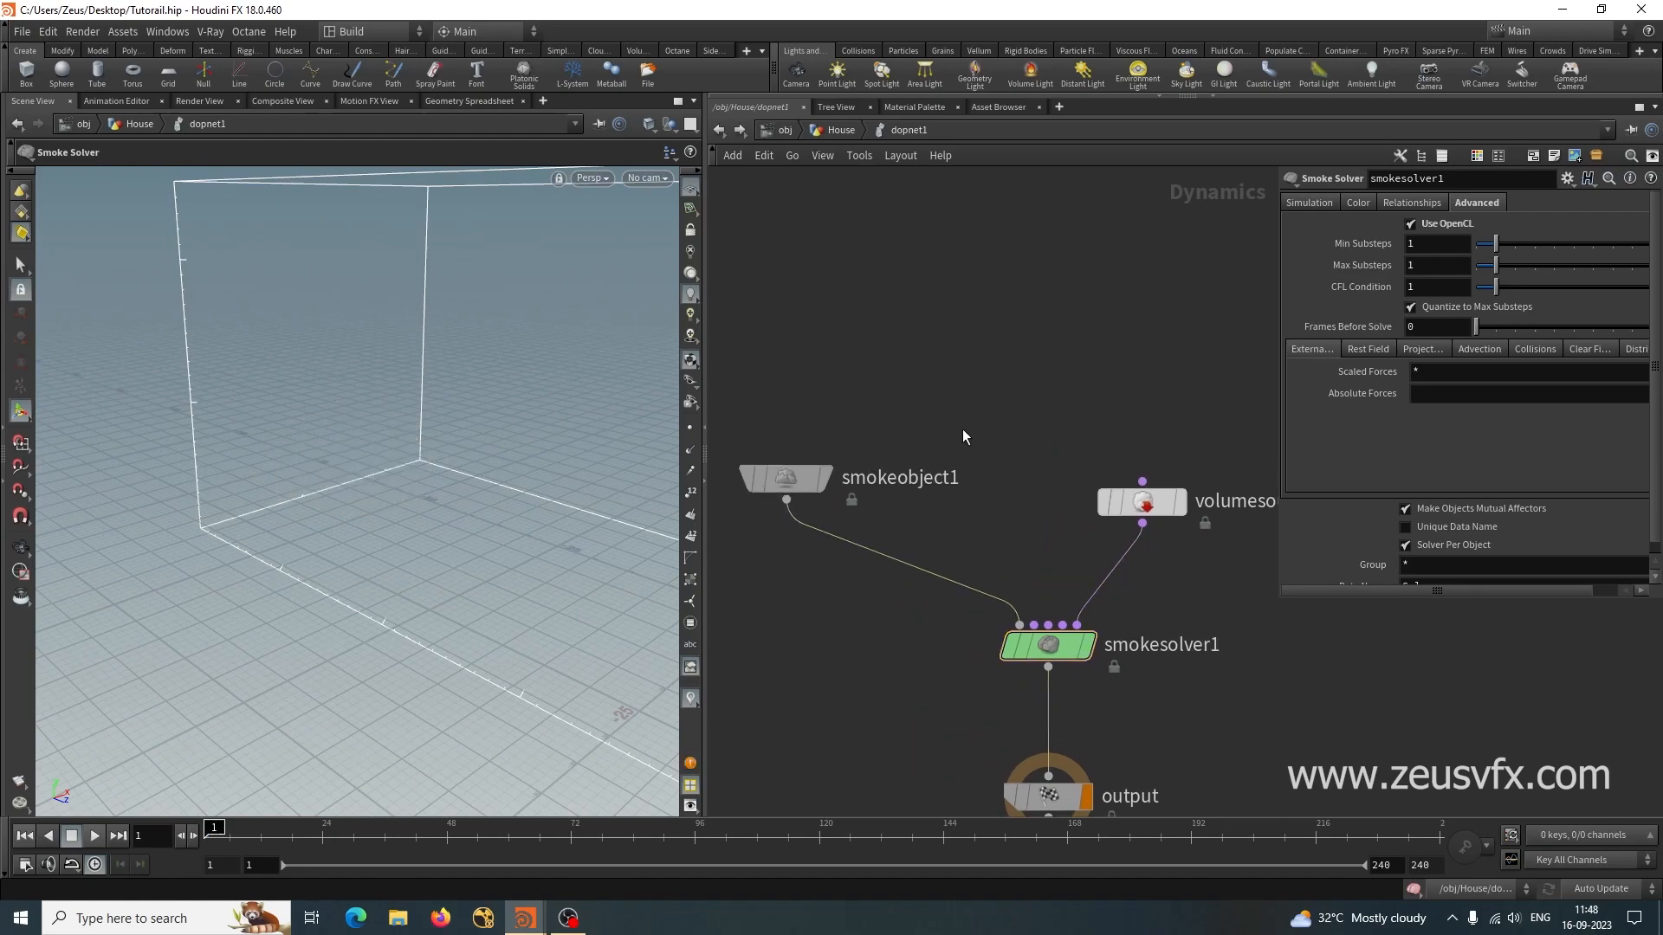
key("Tab")
type("gas re")
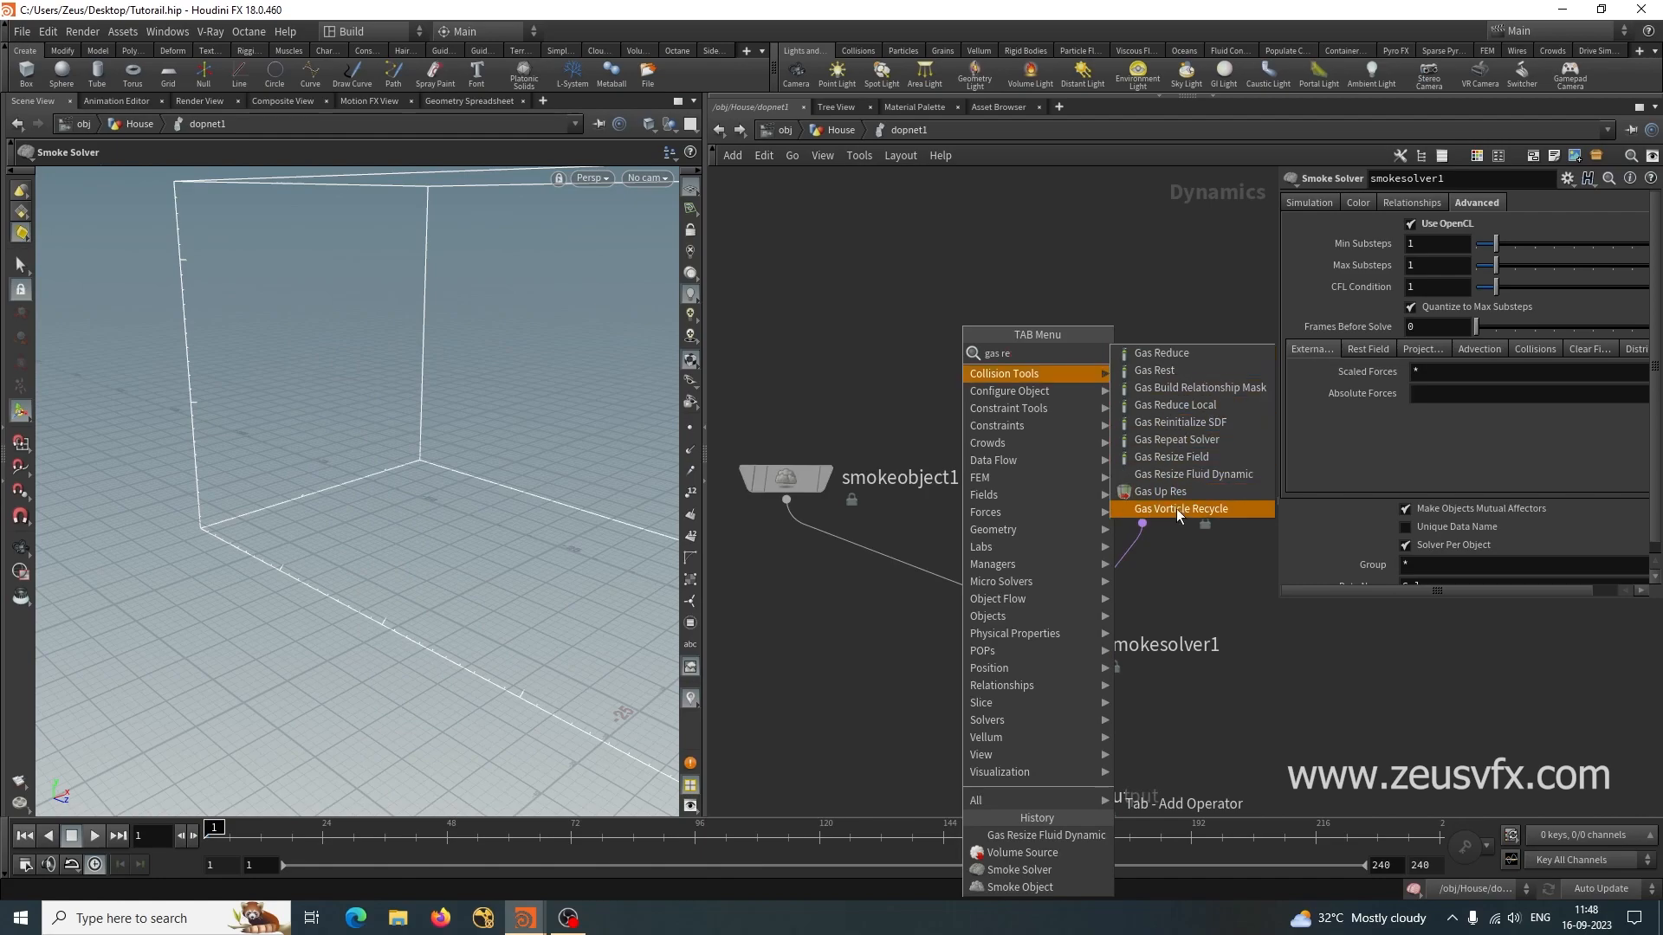
left_click(1197, 474)
left_click(854, 338)
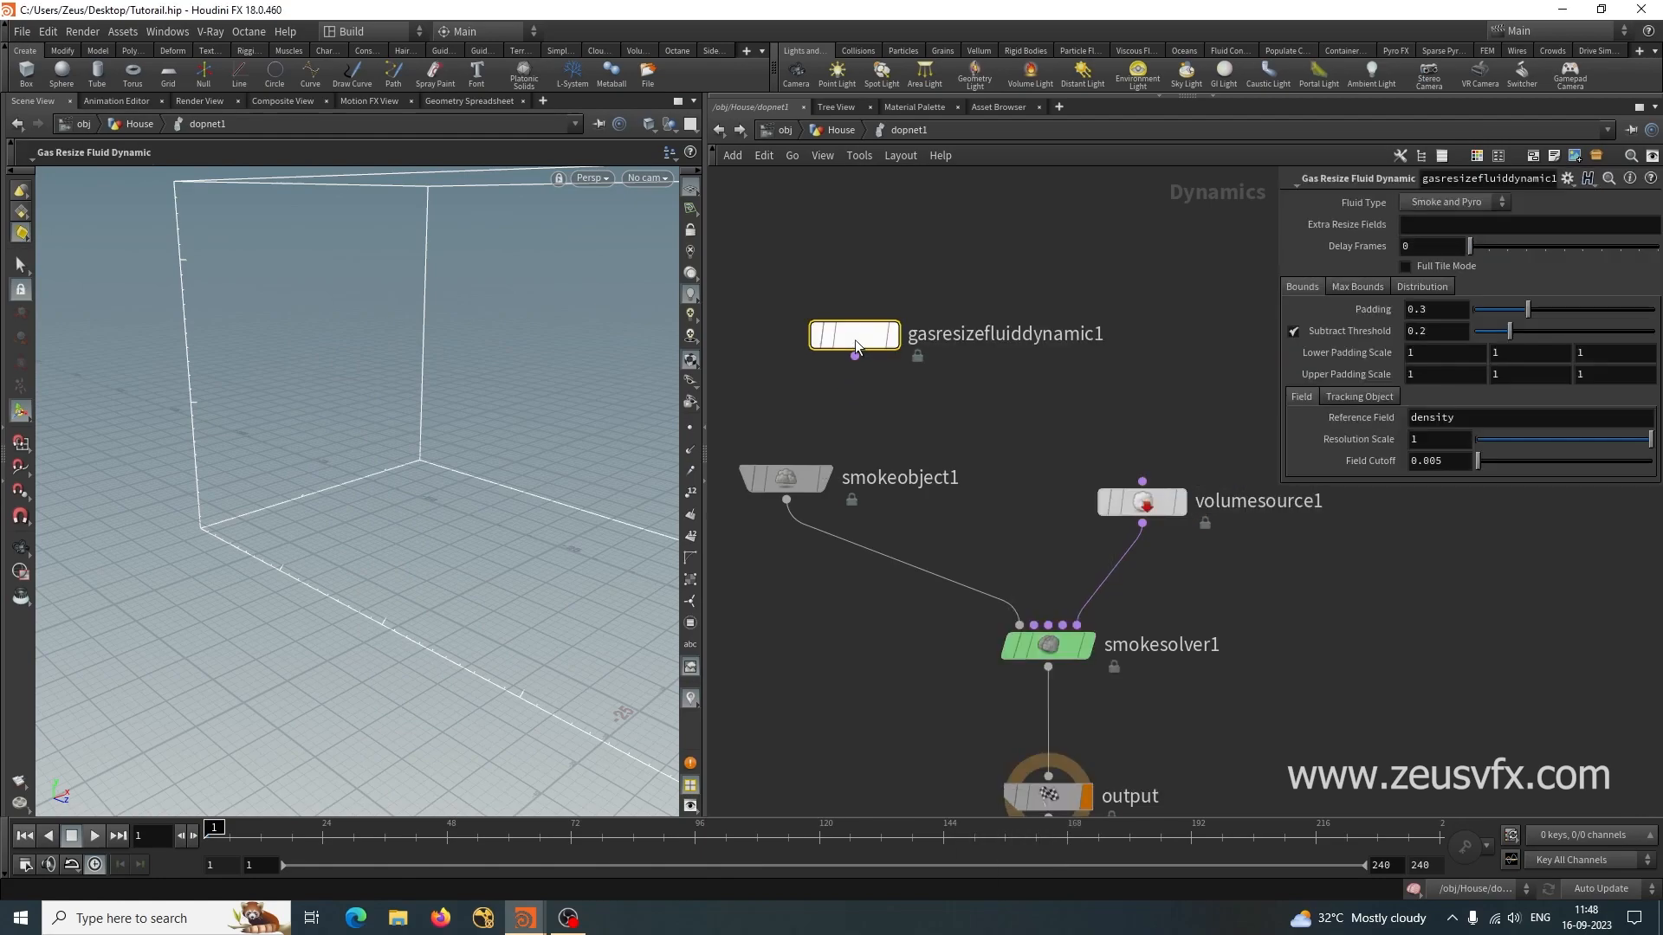
Connect the Gas Resize Fluid Dynamic node's output to the second input of the Smoke Solver.
left_click_drag(855, 356, 1034, 623)
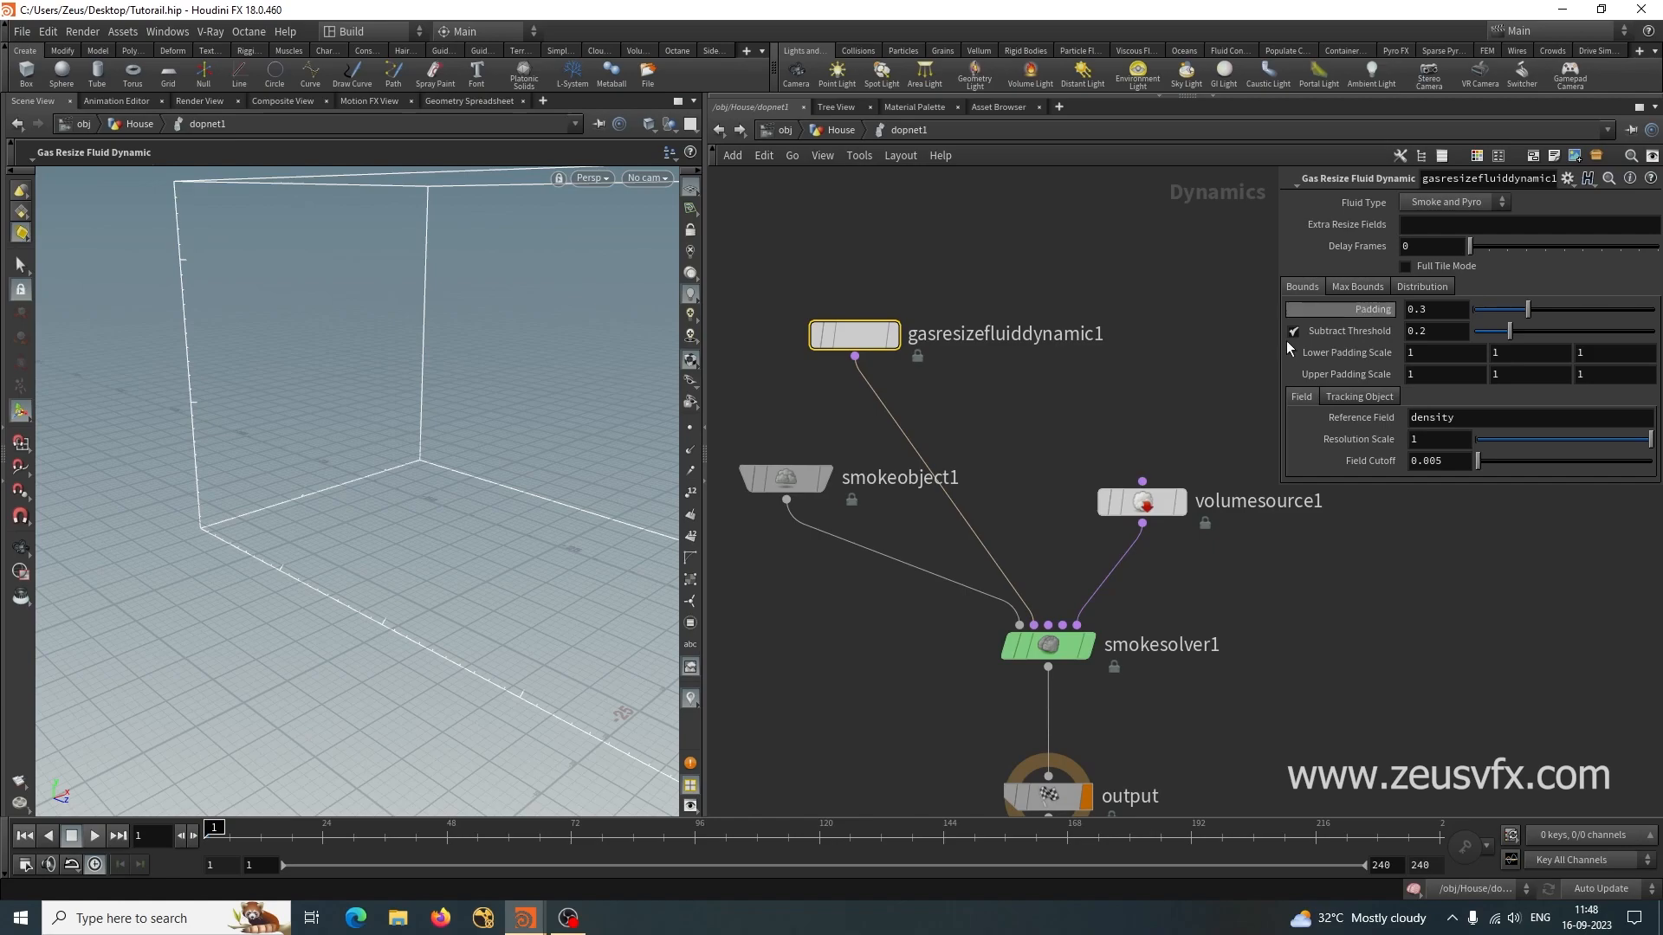
key("Escape")
scroll(484, 554, "down", 5)
scroll(520, 606, "up", 3)
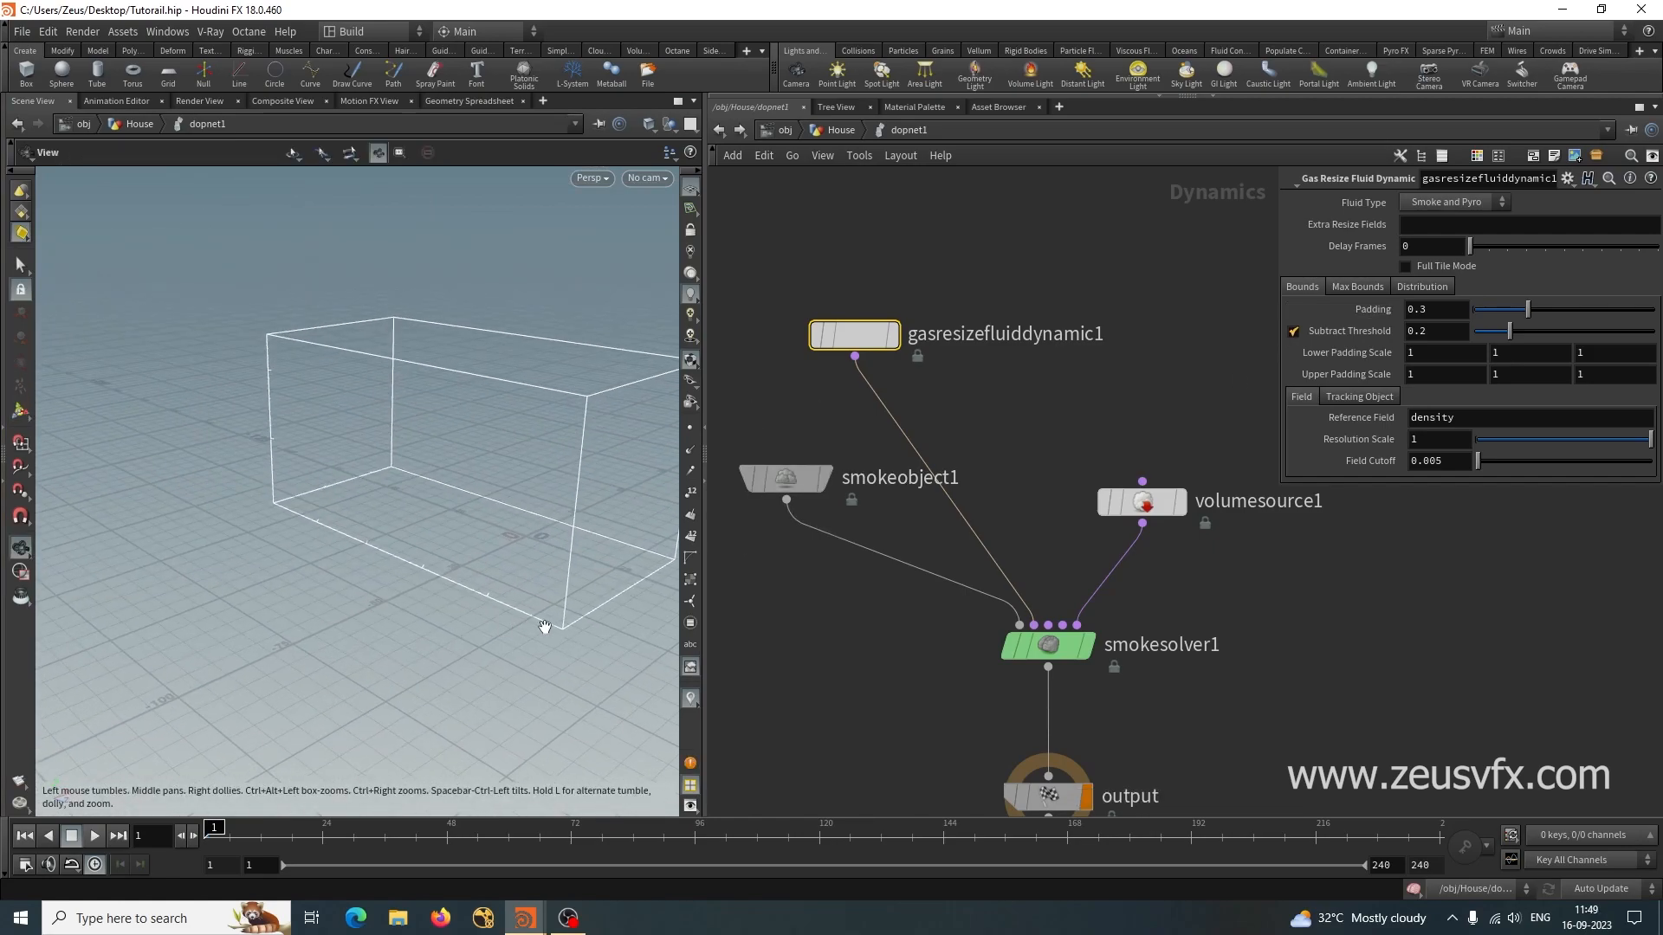
Enable Track By Object in SOP mode on the Gas Resize Fluid Dynamic node, with /obj/DRAGON/out as the SOP path.
left_click(1342, 398)
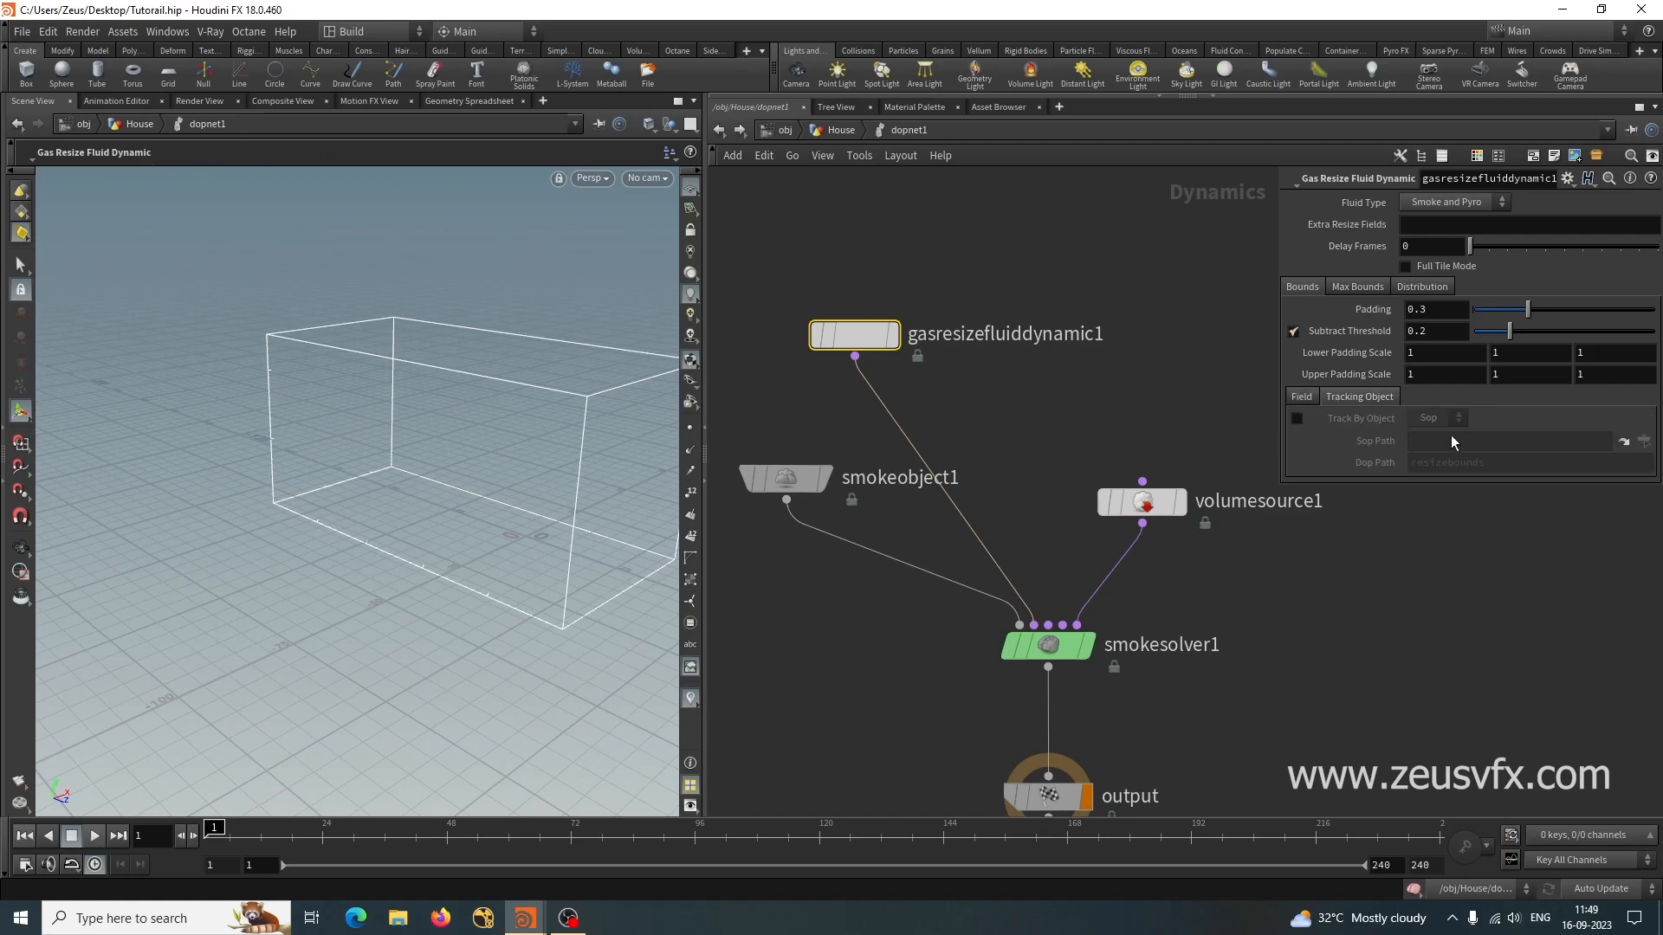
left_click(1296, 422)
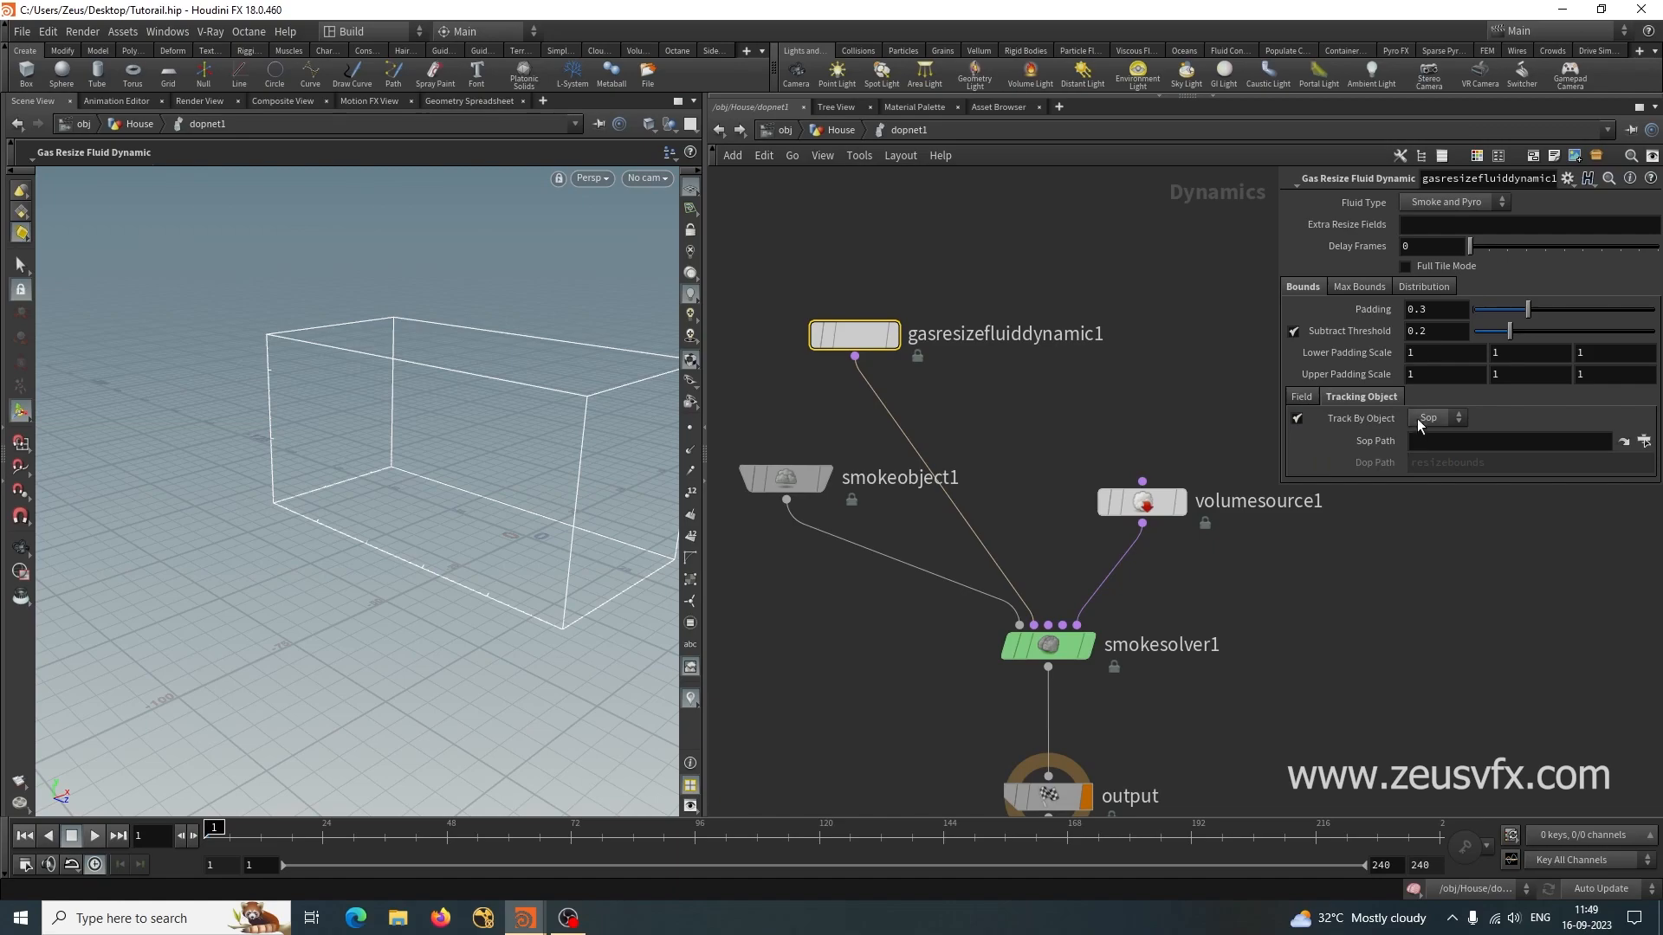
left_click(1424, 435)
left_click(1644, 442)
left_click_drag(1505, 314, 1142, 313)
left_click(1091, 386)
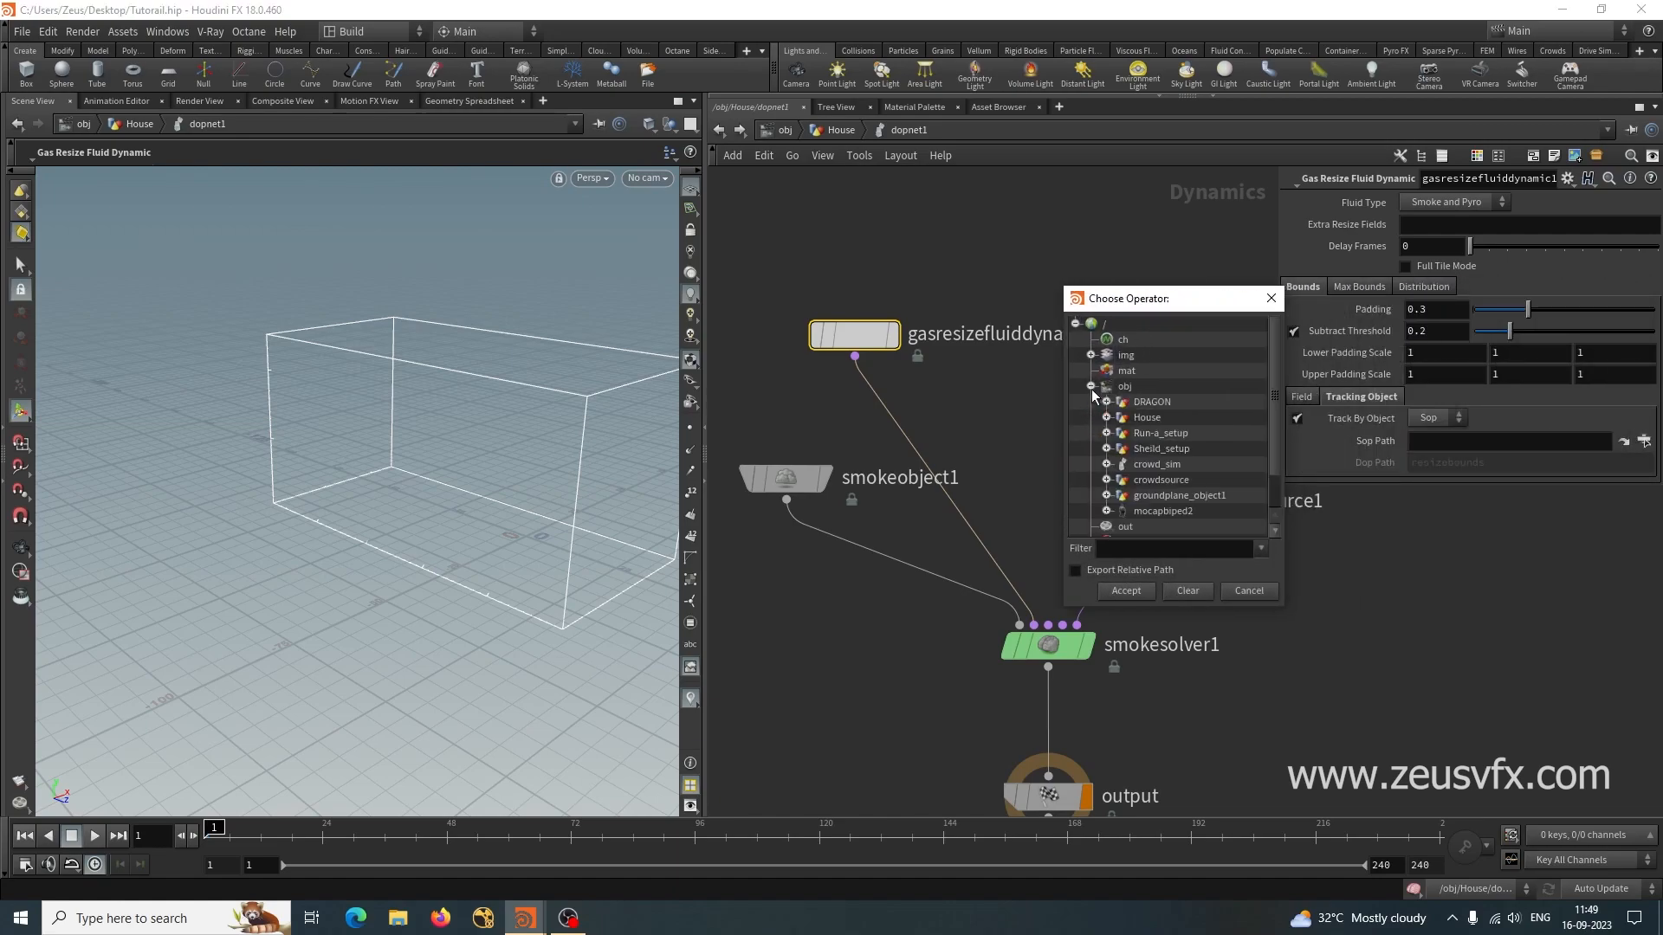
left_click(1106, 402)
scroll(1209, 462, "down", 2)
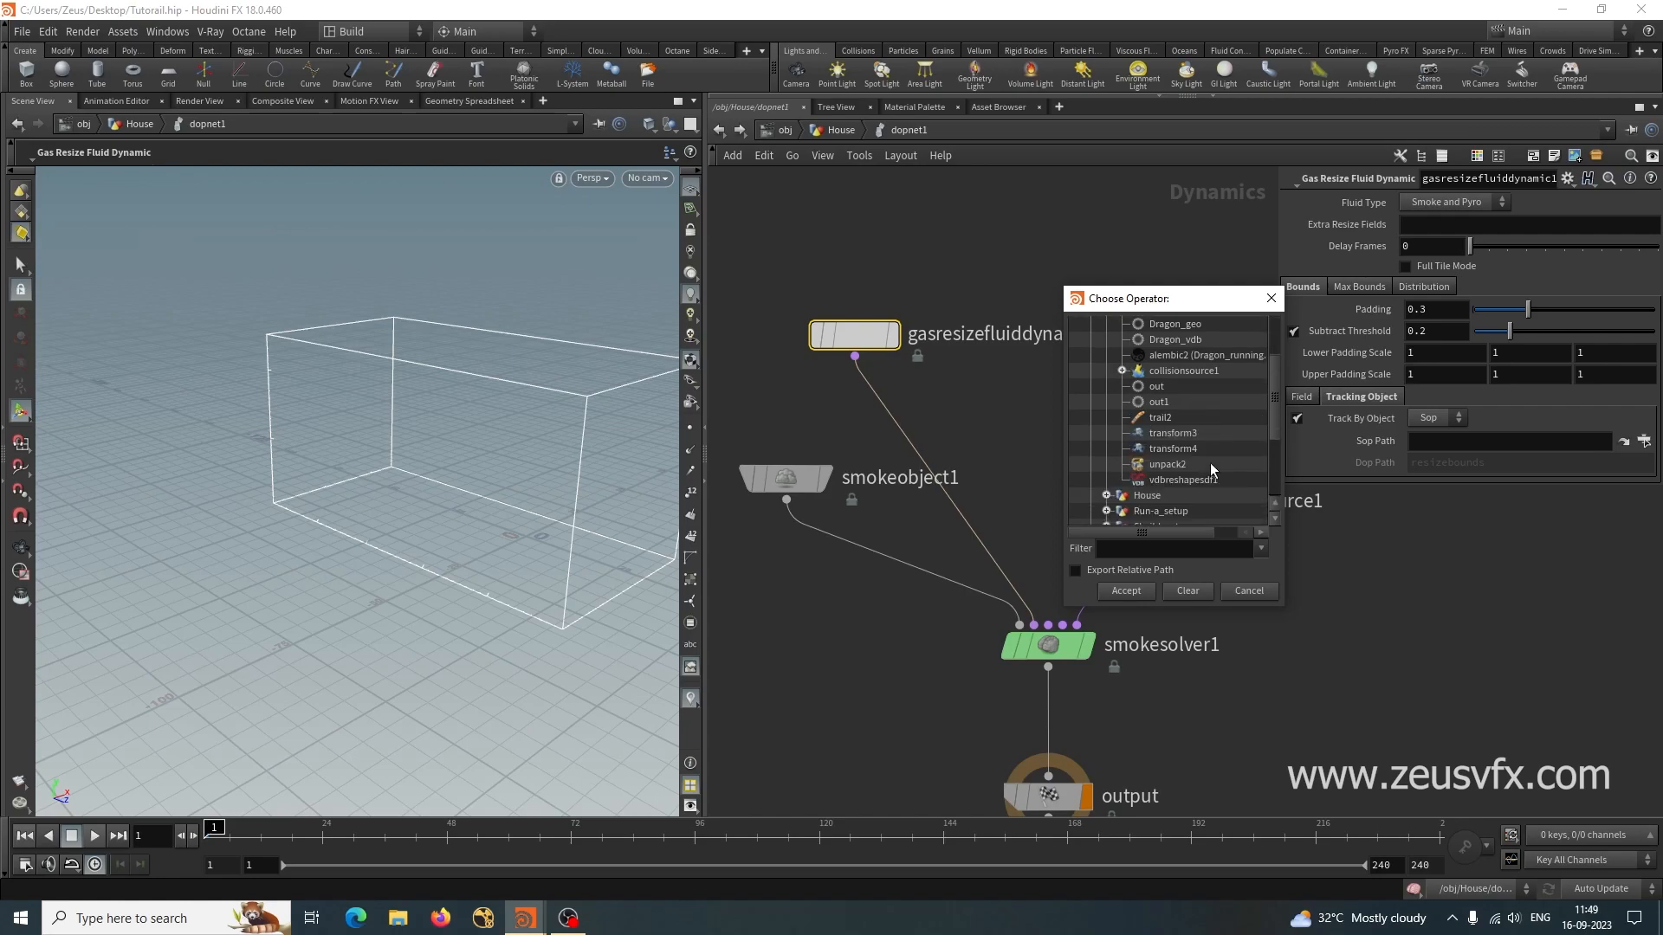
left_click(1157, 386)
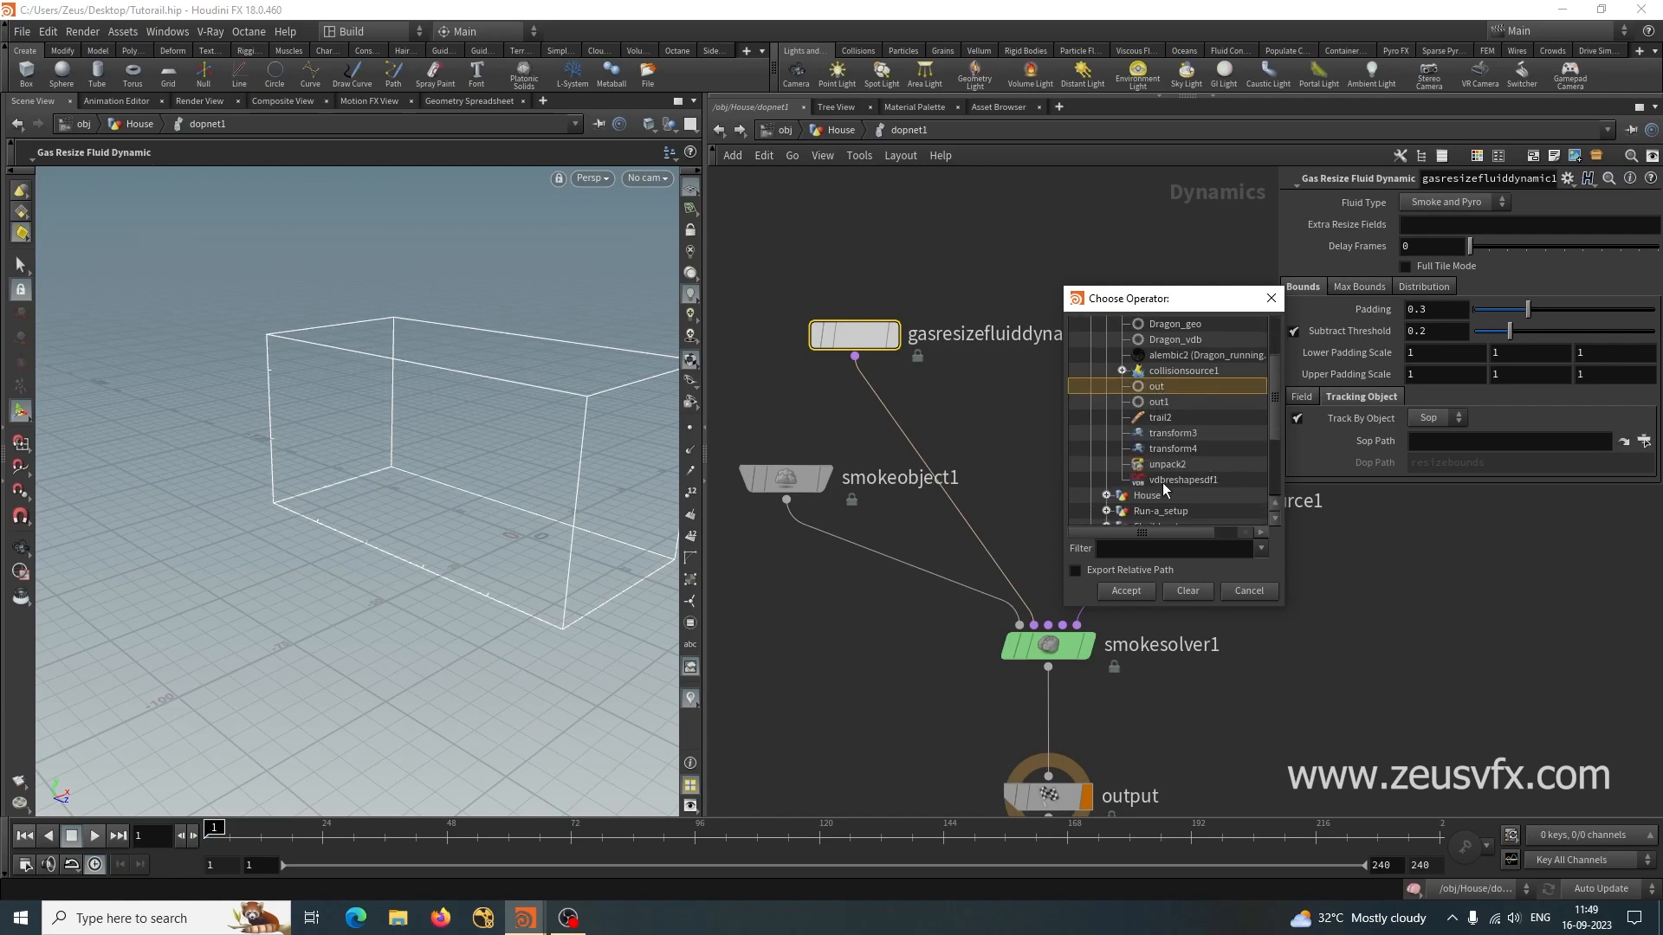
left_click(1125, 591)
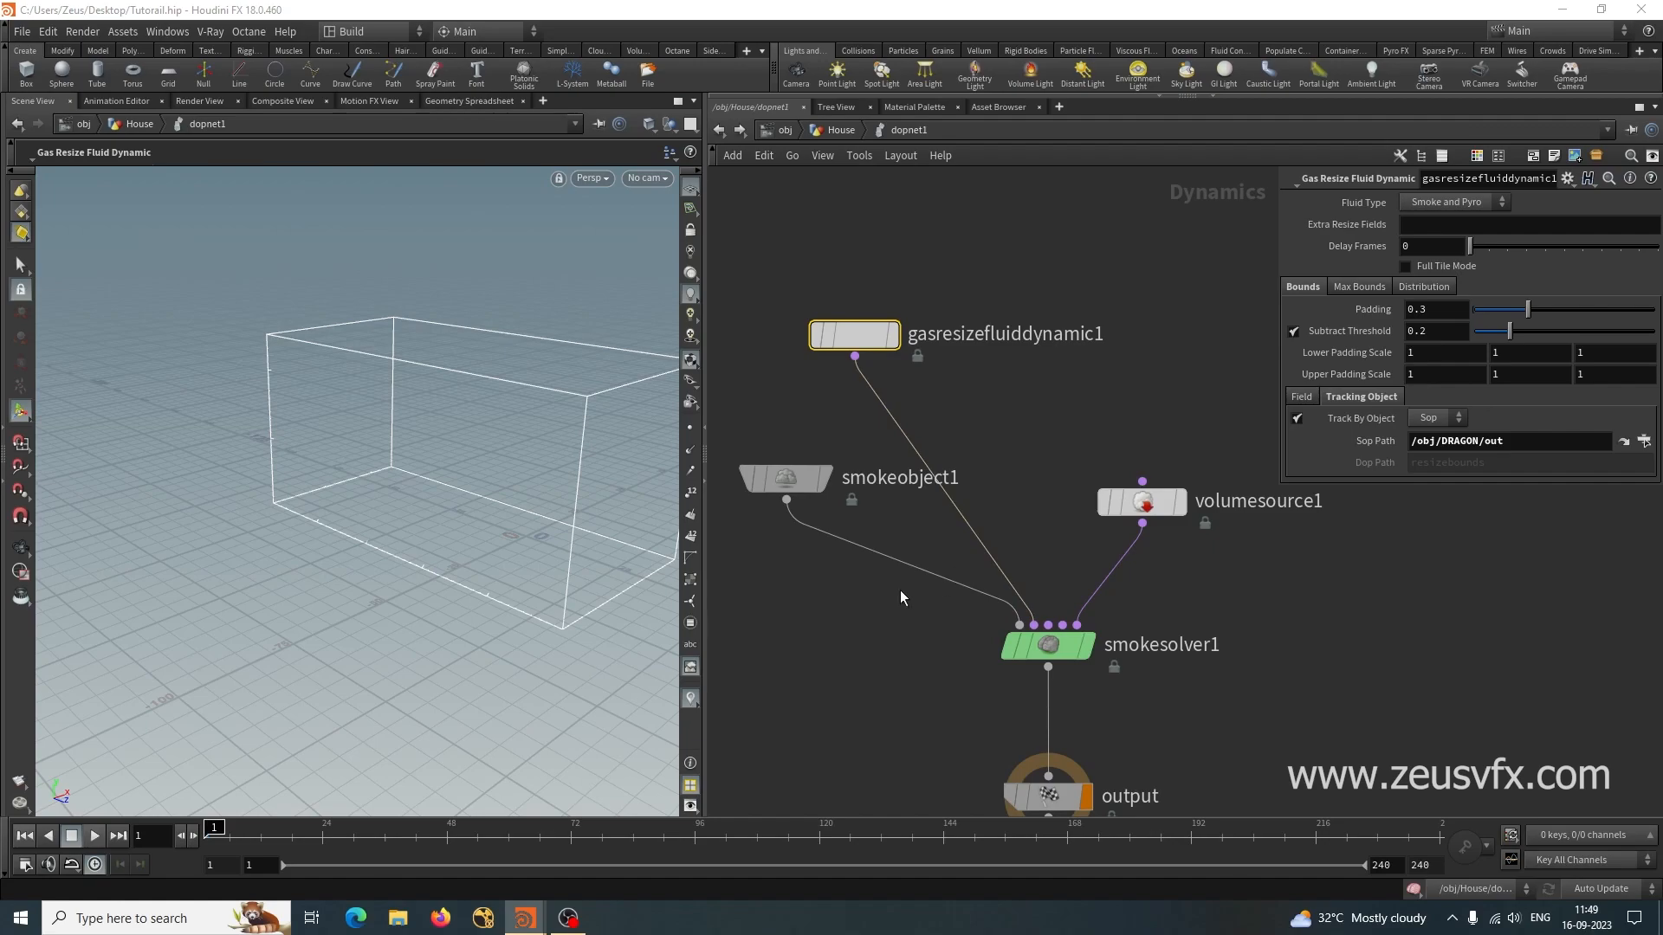
Run the simulation to frame 51 and examine how the resized container fits around the smoke.
left_click(96, 836)
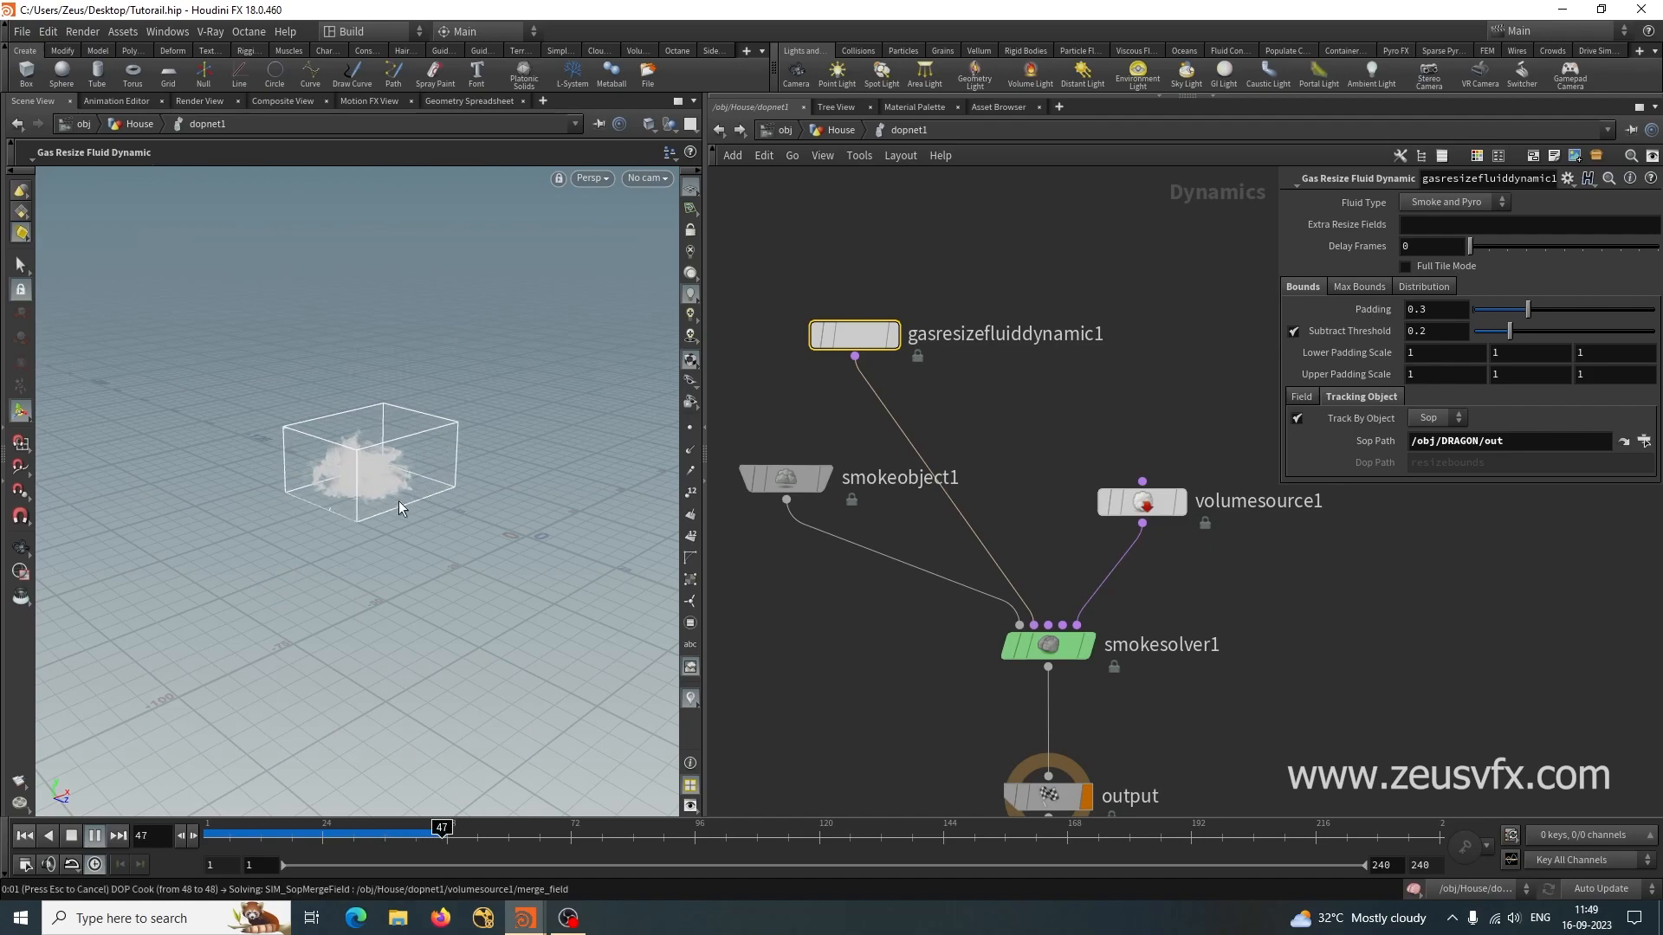
left_click(72, 834)
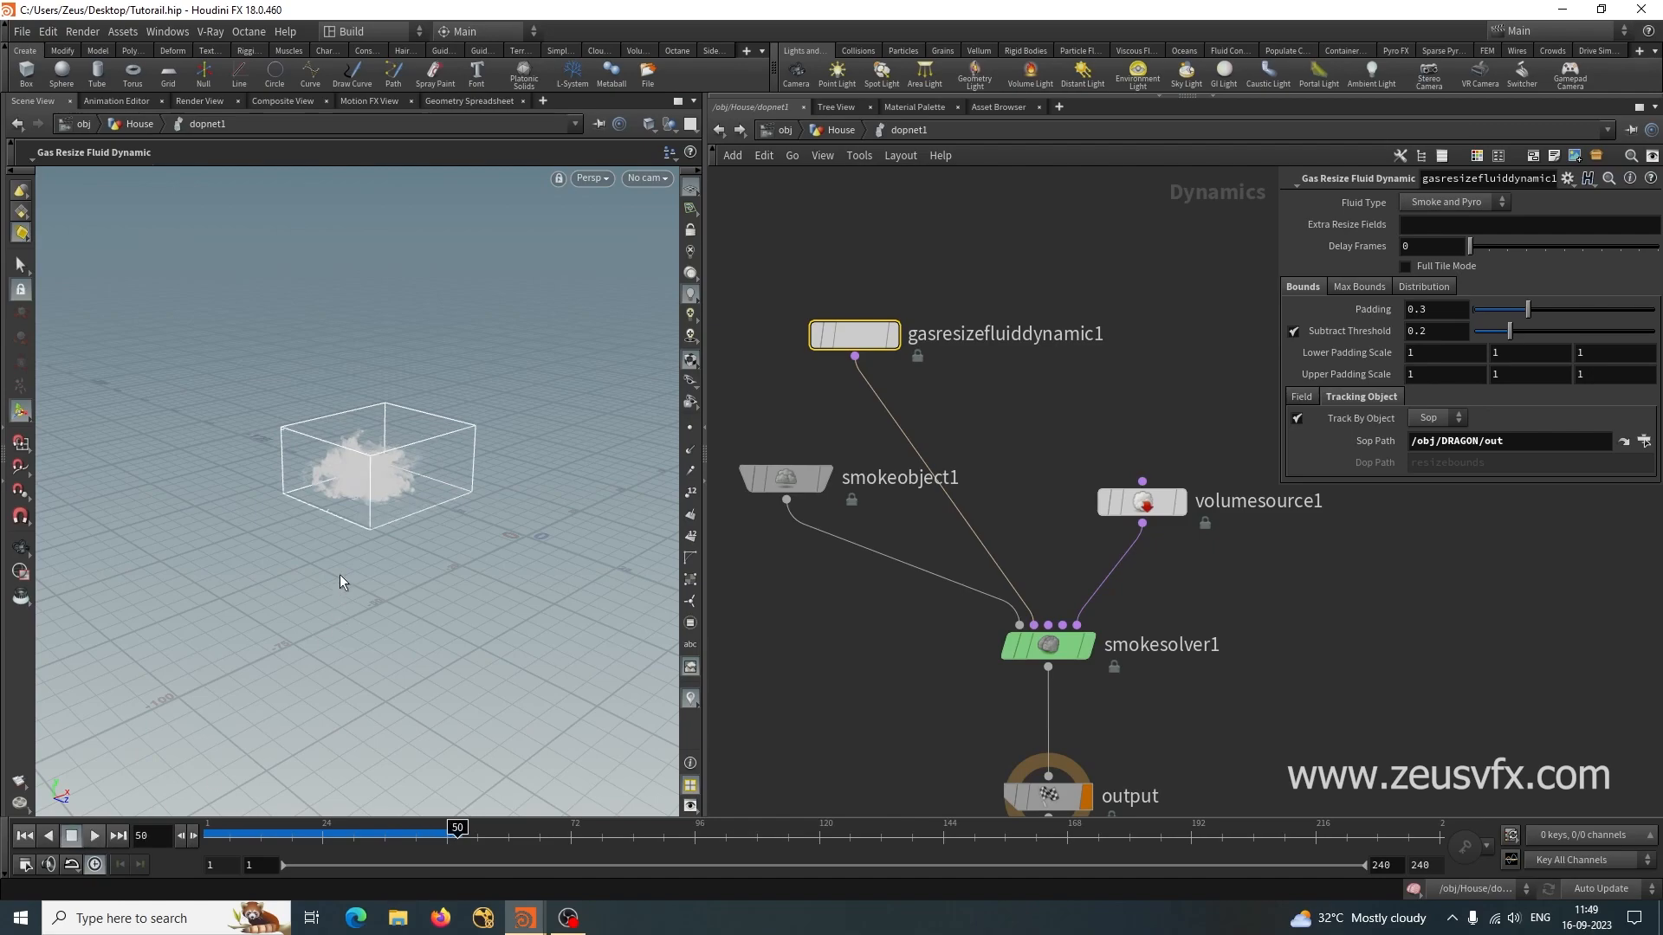
key("Escape")
scroll(336, 583, "up", 2)
right_click_drag(336, 583, 637, 501)
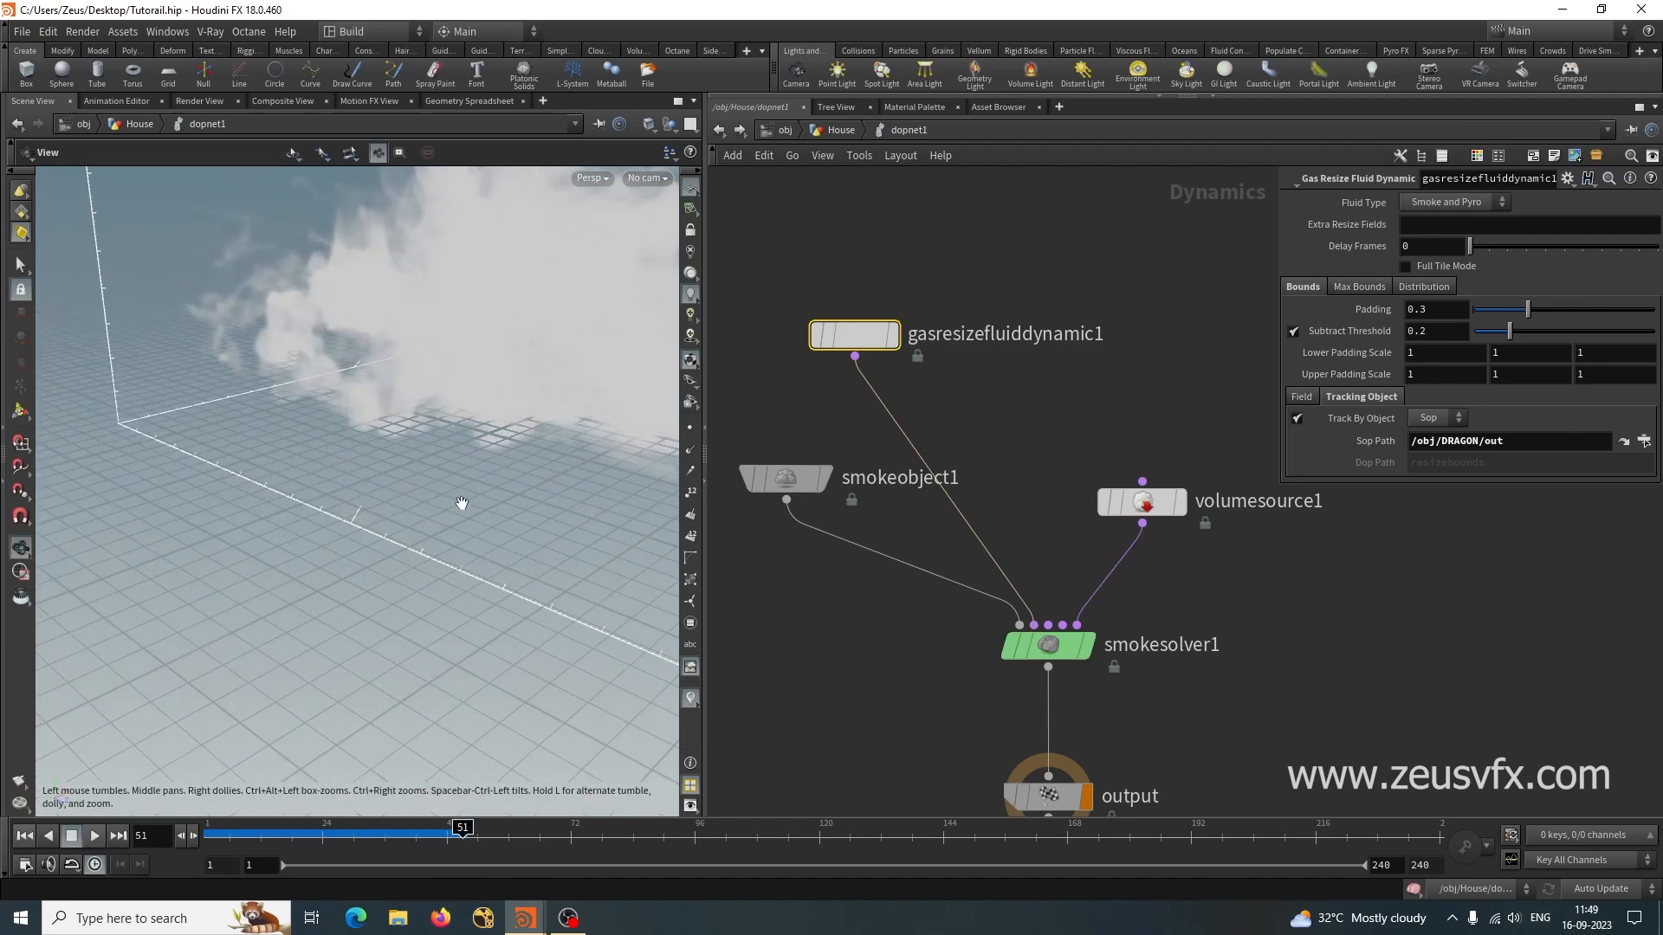
middle_click_drag(438, 512, 204, 627)
right_click_drag(418, 579, 242, 634)
middle_click_drag(241, 634, 407, 532)
right_click_drag(459, 537, 360, 631)
left_click_drag(360, 631, 379, 569)
right_click_drag(379, 569, 554, 546)
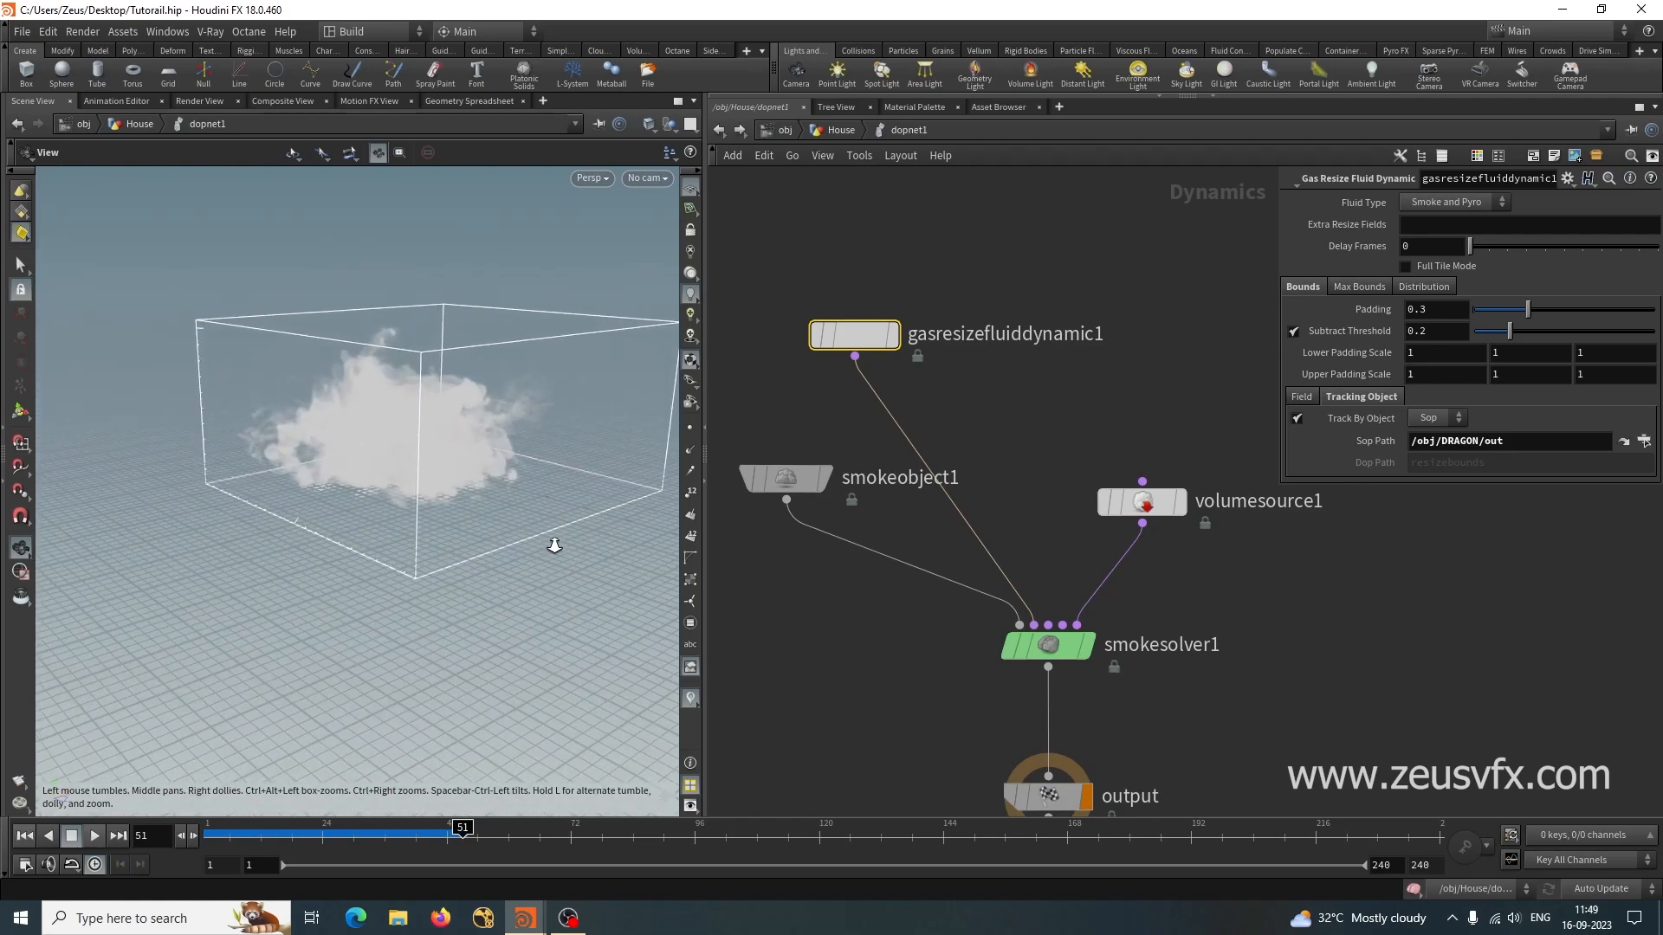
middle_click_drag(461, 555, 322, 658)
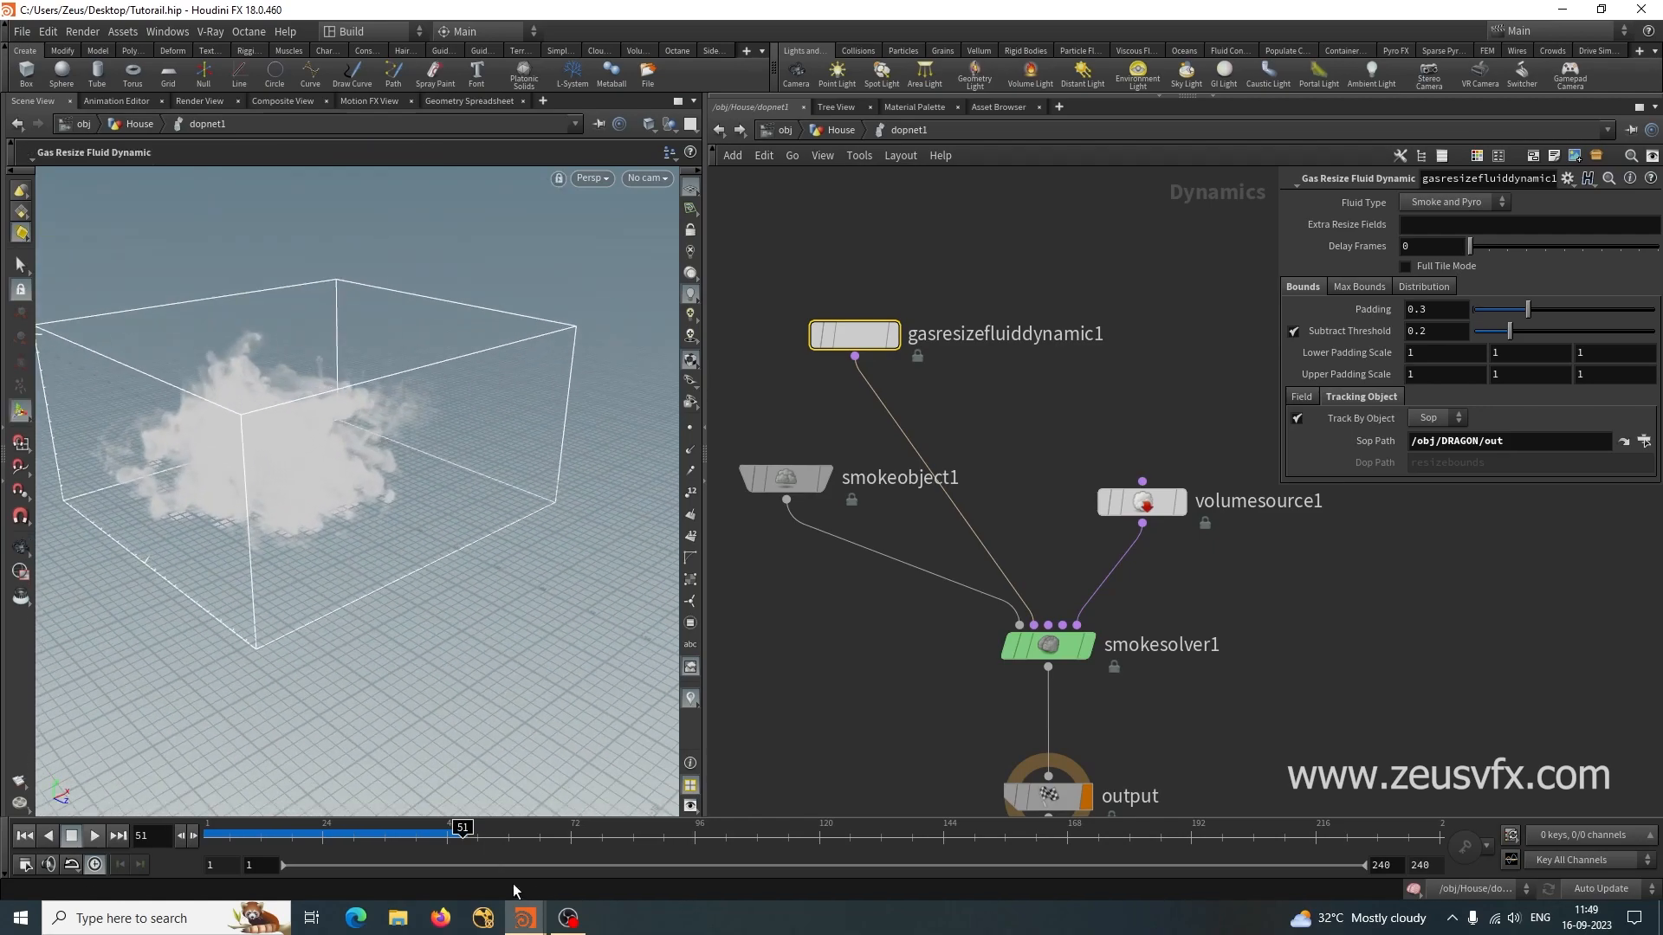
Scrub back to frame 30 and inspect the container bounds around the smoke from a wider view.
left_click_drag(462, 829, 350, 827)
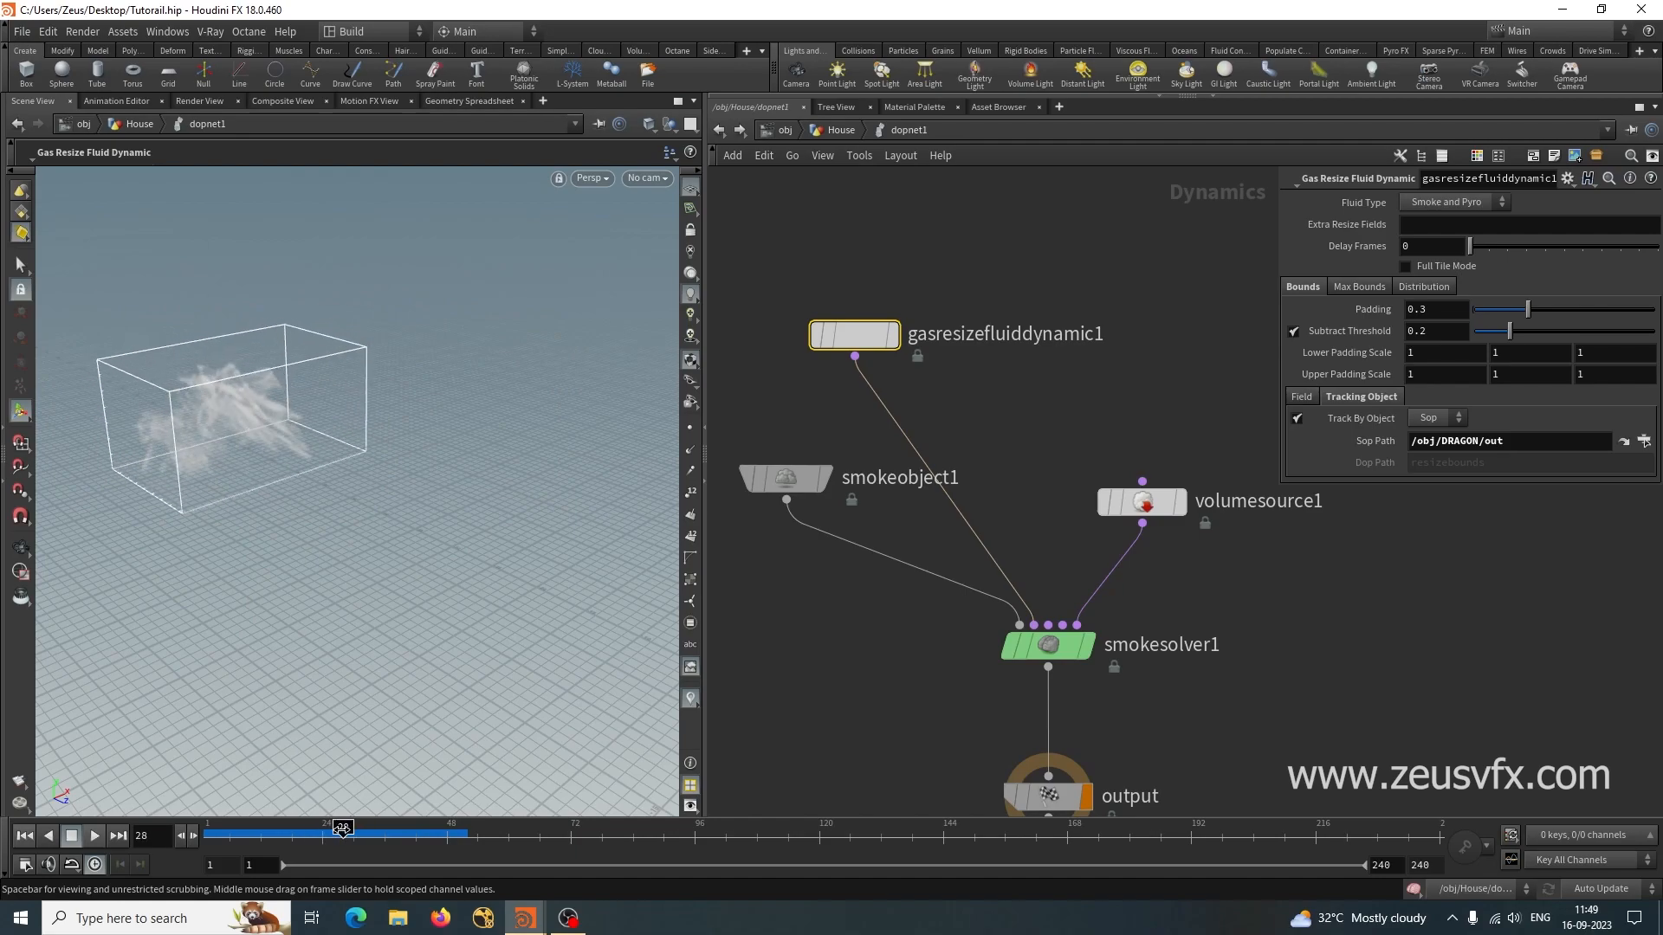
left_click_drag(232, 533, 349, 638, "alt")
right_click_drag(349, 638, 349, 695, "alt")
middle_click_drag(349, 696, 315, 586, "alt")
left_click_drag(316, 587, 323, 574, "alt")
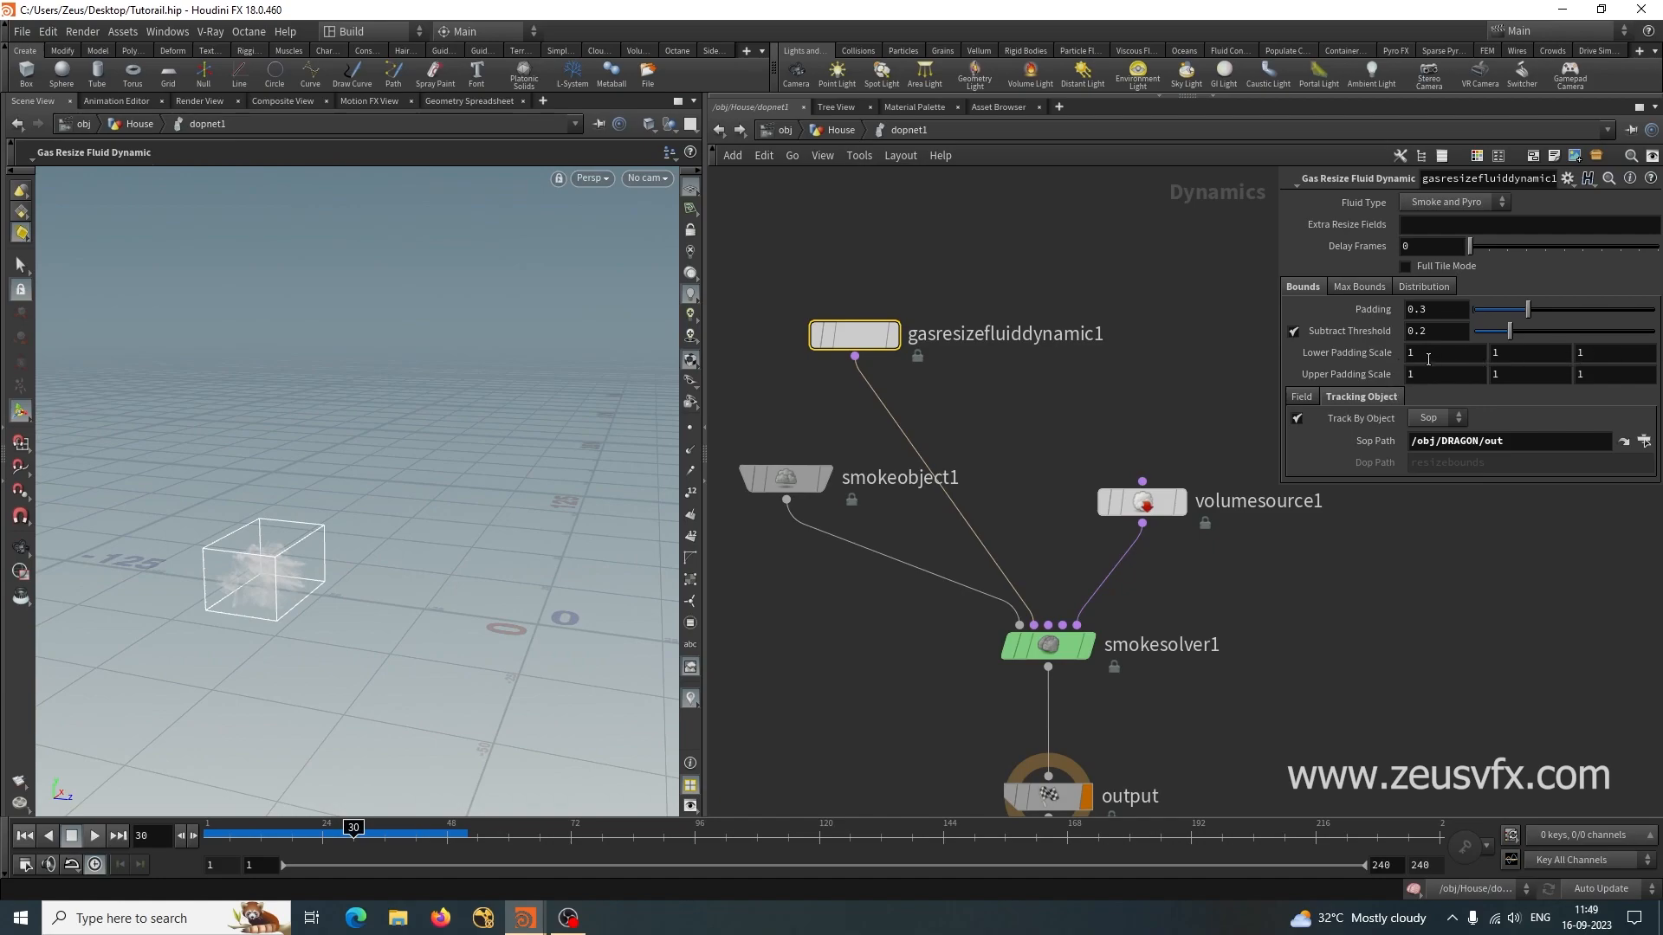
Return to frame 1 and set the container's lower and upper padding scales to 2 on all axes.
left_click(24, 836)
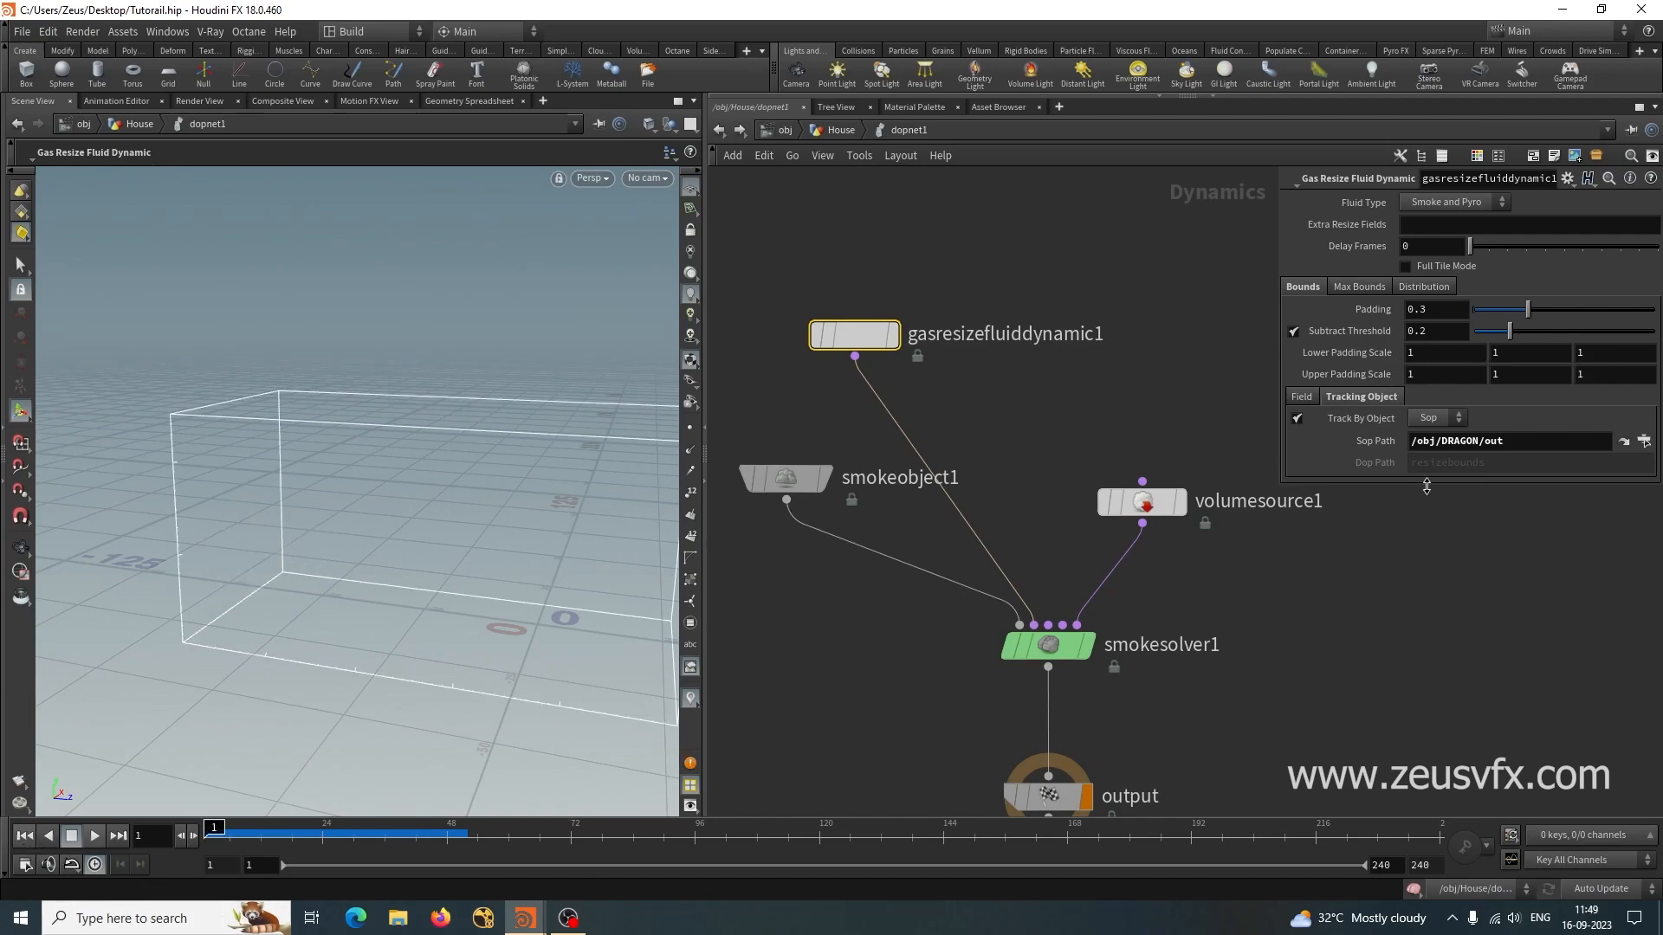
left_click(1427, 353)
type("2")
key("Tab")
type("2")
key("Tab")
type("2")
key("Tab")
type("2")
key("Tab")
type("2")
key("Tab")
type("2")
key("Return")
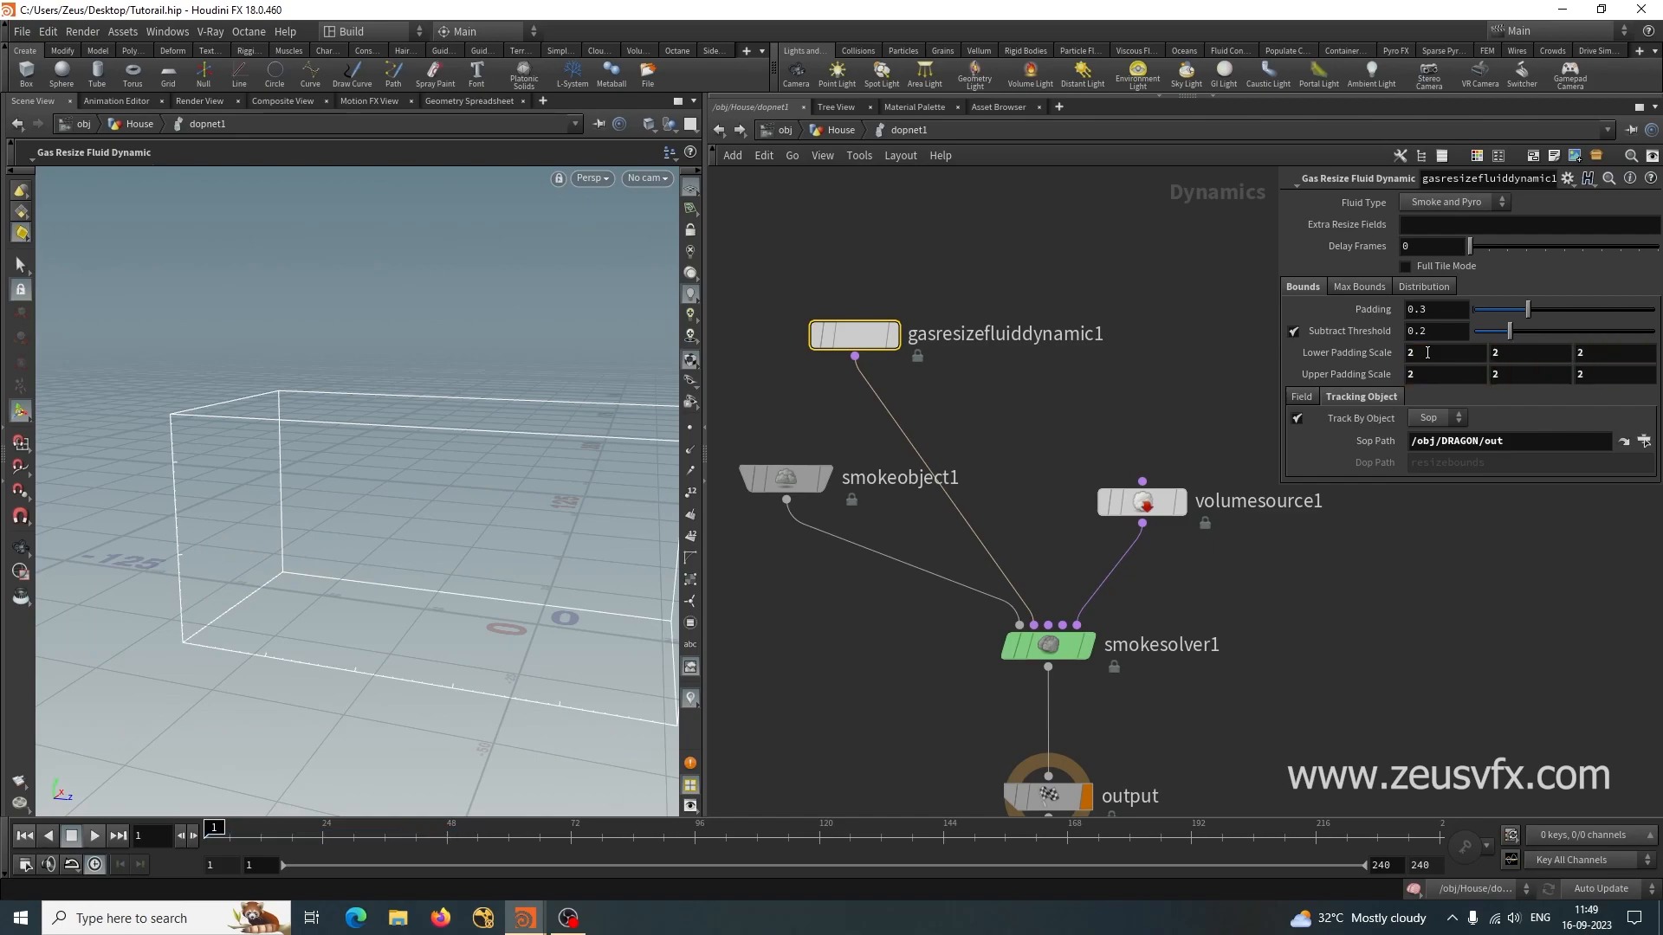
Bring the whole container into view and run the simulation from frame 1 to frame 67.
key("Escape")
left_click_drag(475, 529, 423, 549)
middle_click_drag(423, 549, 241, 668, "alt")
right_click_drag(242, 668, 357, 625, "alt")
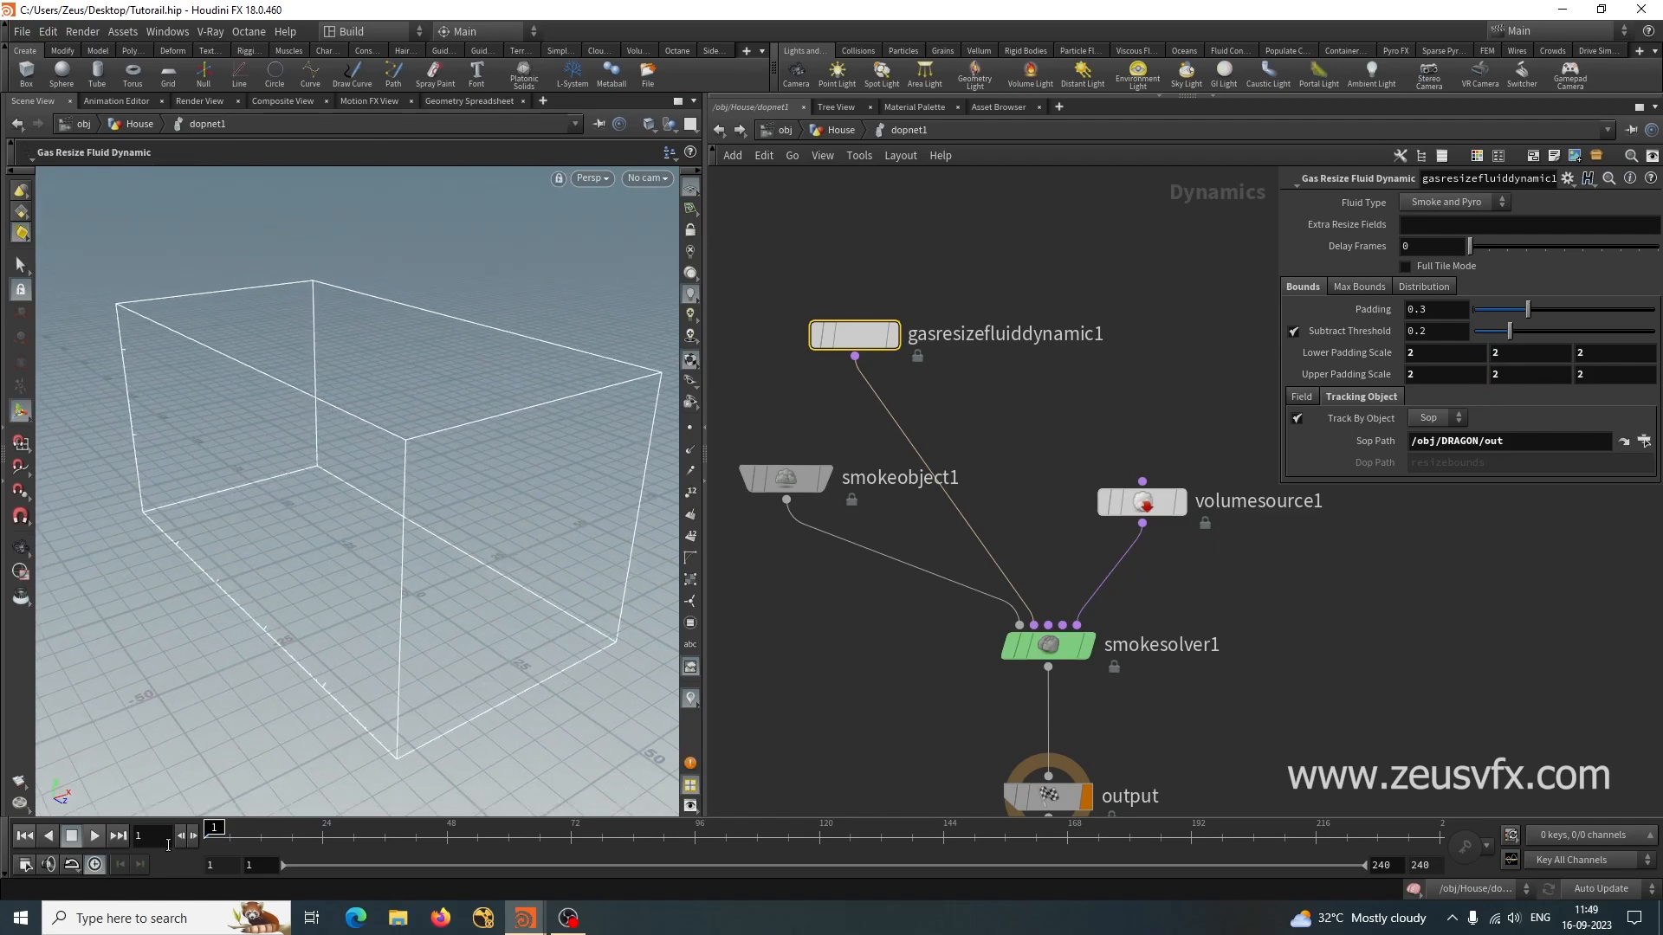
left_click(89, 837)
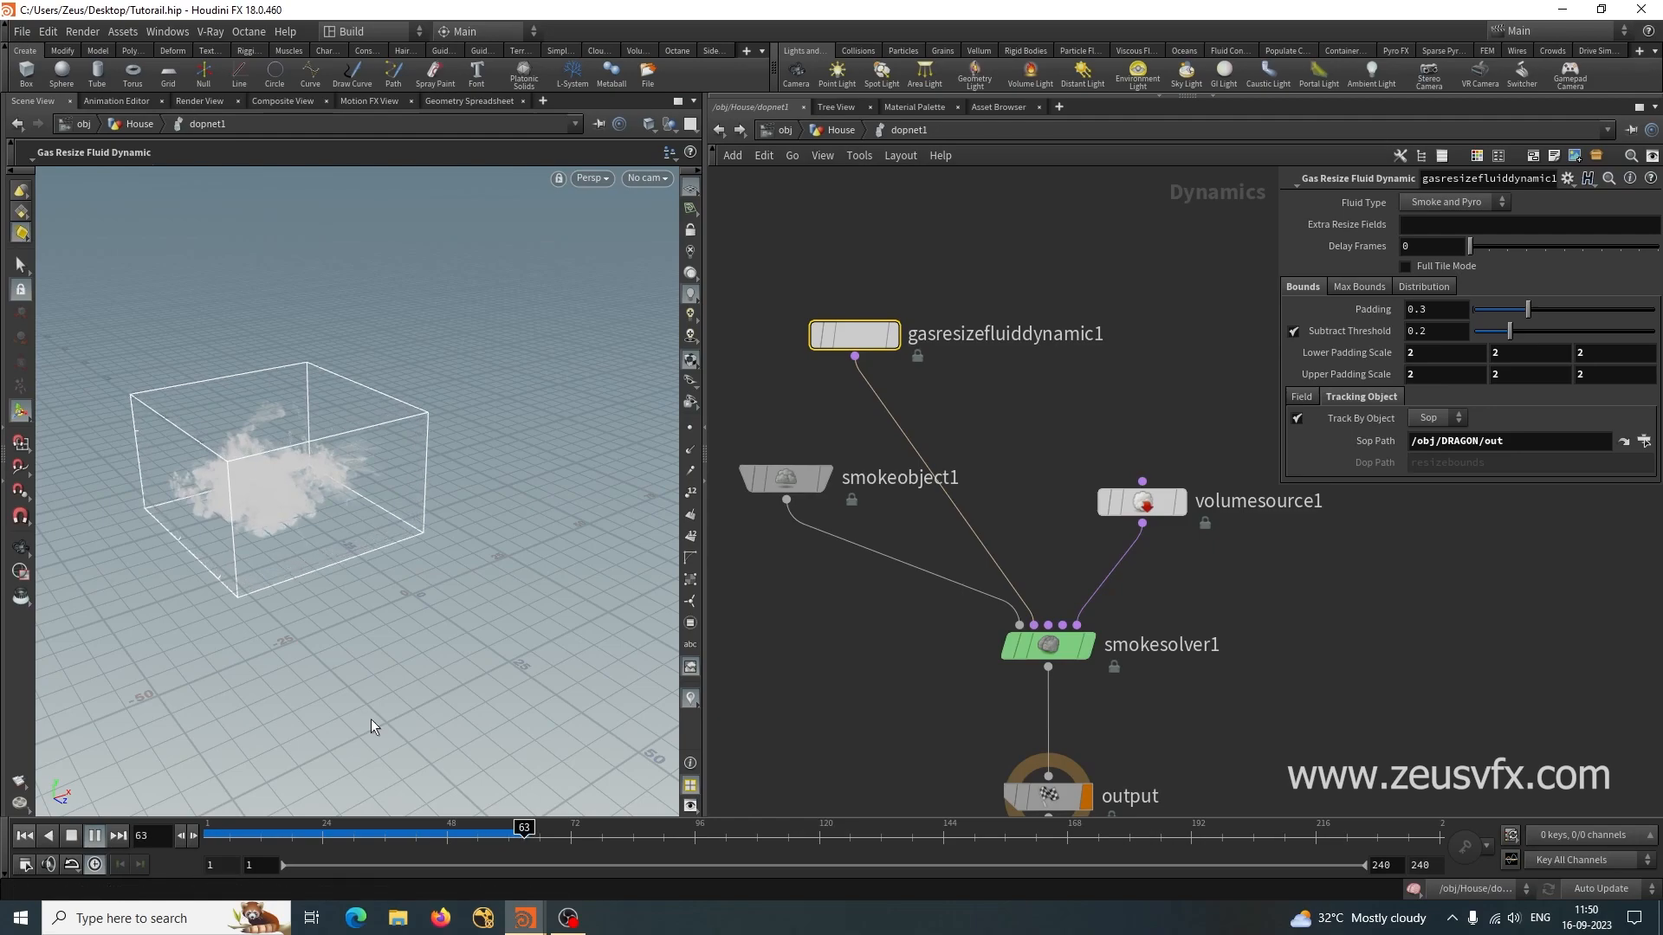
left_click(71, 837)
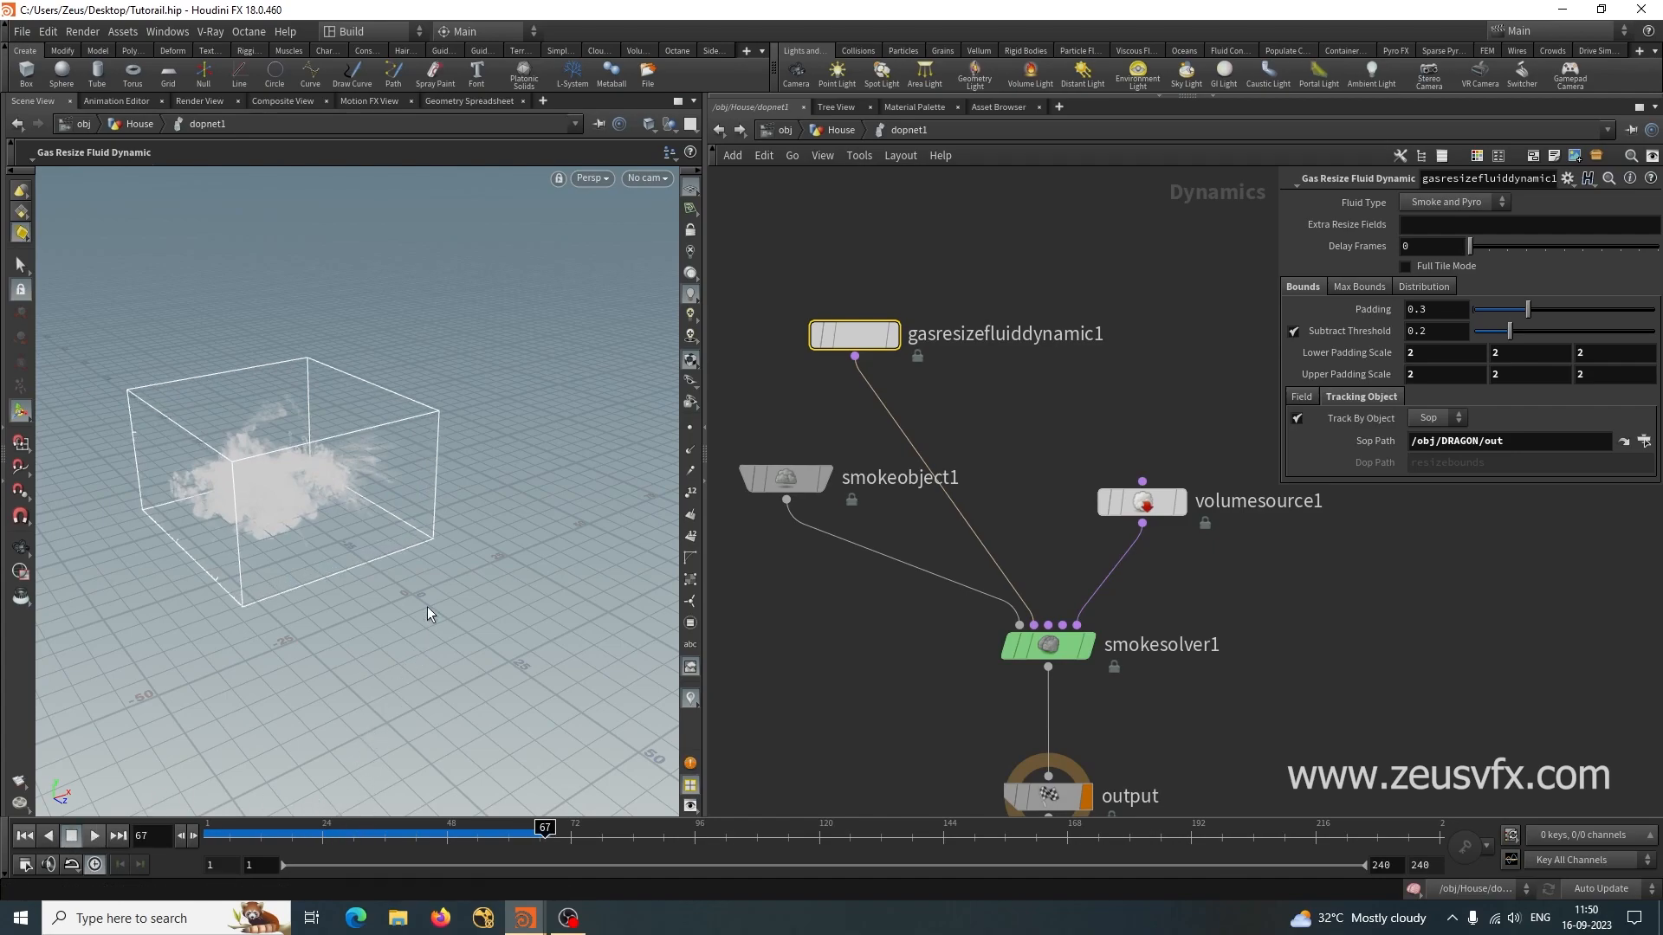
Examine the smoke inside the padded container from several angles and scrub back through the cached frames.
right_click_drag(428, 603, 352, 602, "alt")
middle_click_drag(303, 611, 260, 678, "alt")
right_click_drag(260, 679, 460, 623, "alt")
middle_click_drag(460, 623, 475, 606, "alt")
left_click_drag(476, 605, 460, 600, "alt")
middle_click_drag(460, 600, 212, 476, "alt")
right_click_drag(212, 475, 353, 546, "alt")
left_click_drag(353, 547, 443, 564, "alt")
left_click_drag(545, 829, 406, 827)
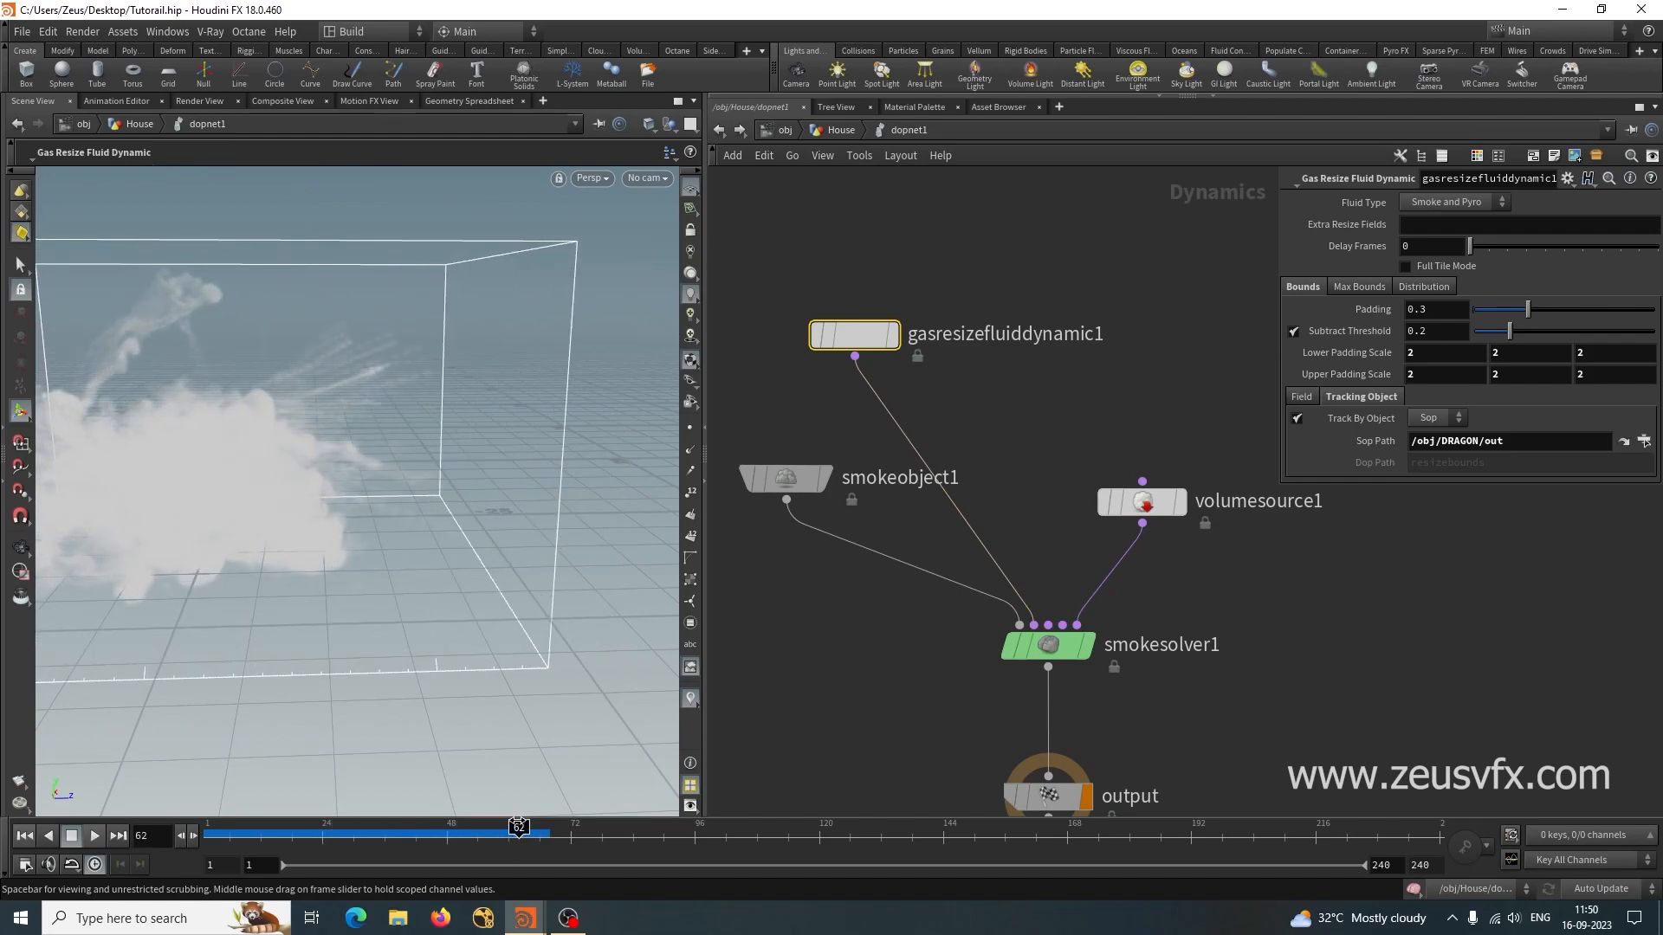
right_click_drag(325, 472, 267, 646, "alt")
left_click_drag(267, 646, 373, 684)
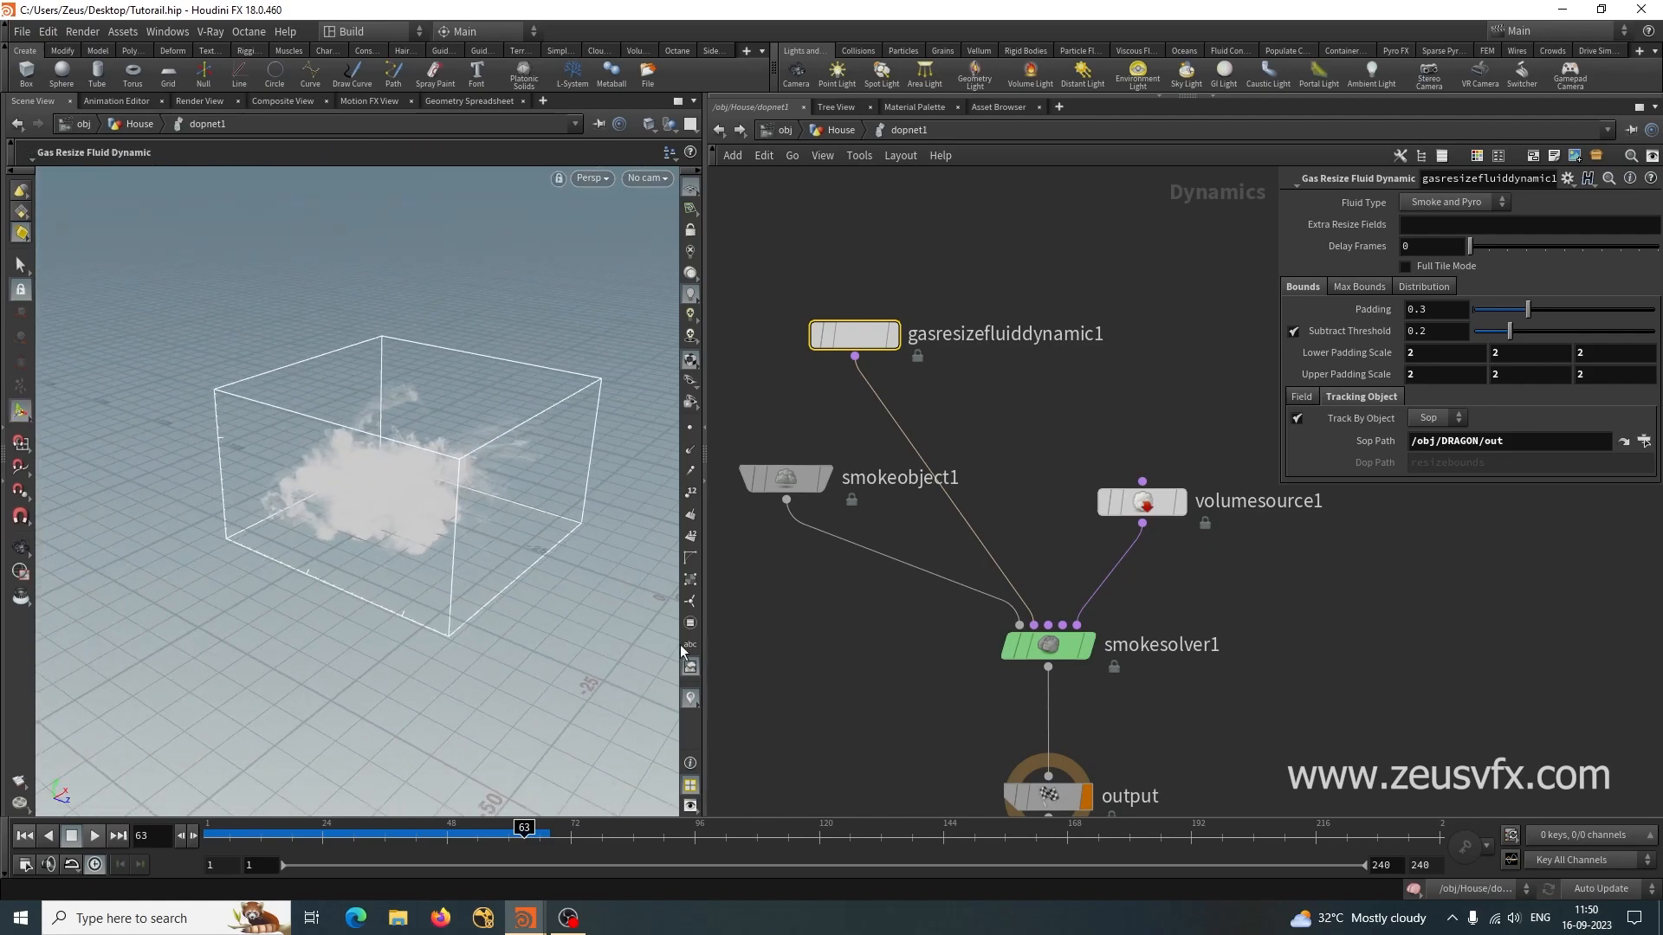
Return to frame 1 and set the Smoke Solver's Max Substeps to 2.
left_click(1048, 645)
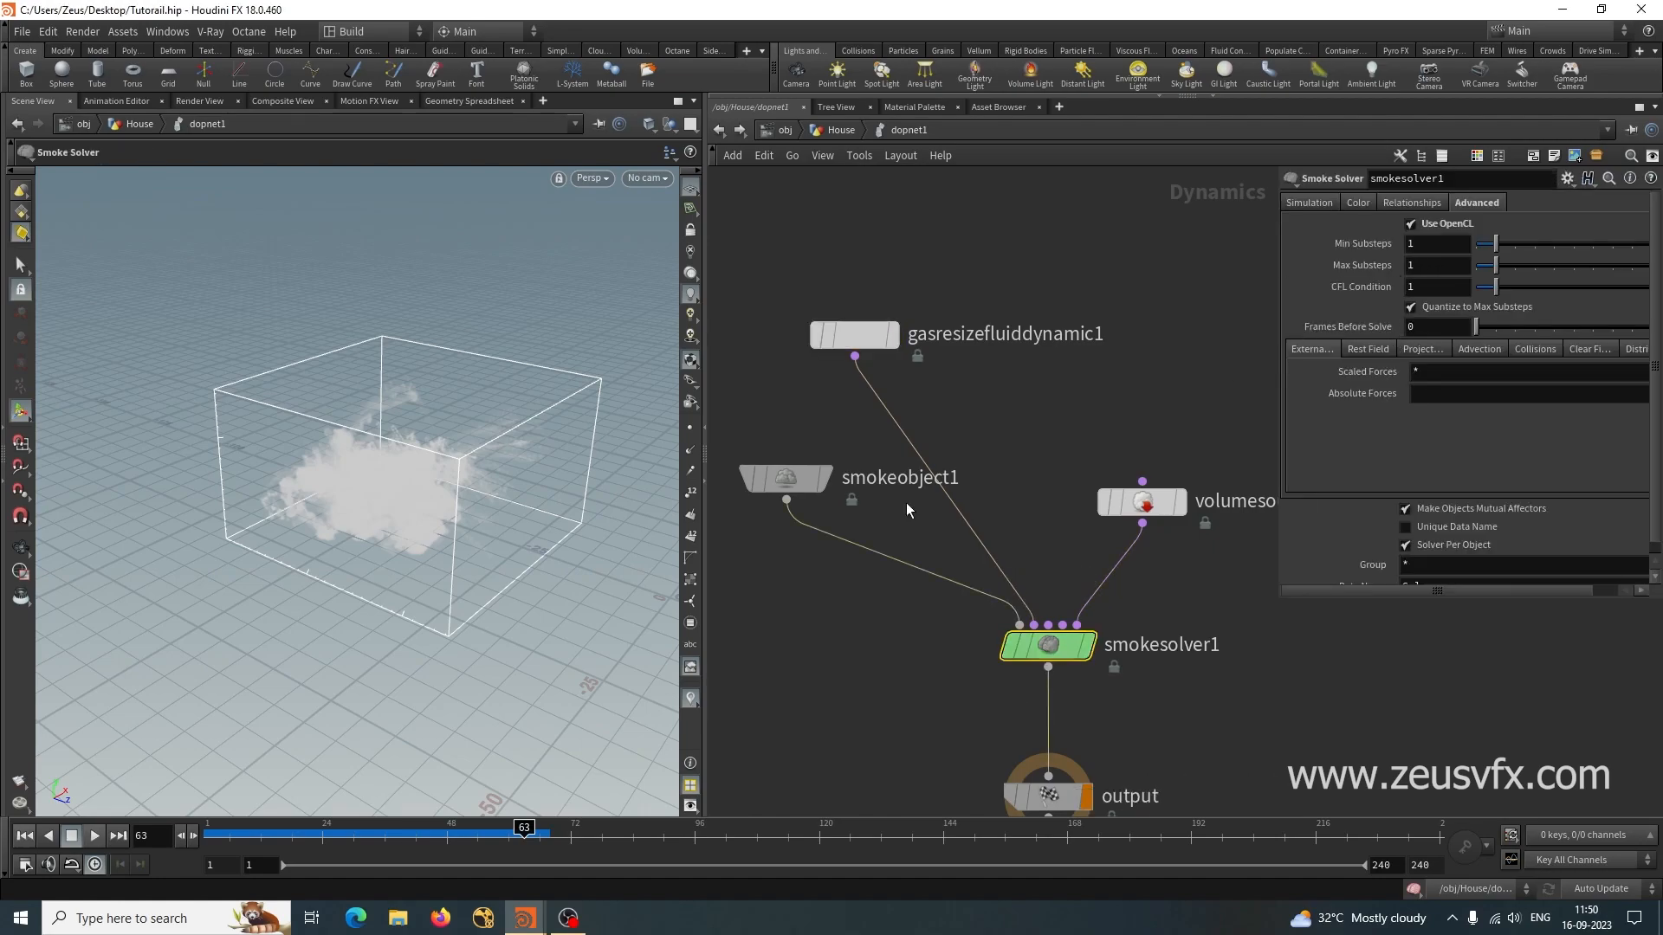
left_click(25, 836)
left_click(1422, 268)
key("Return")
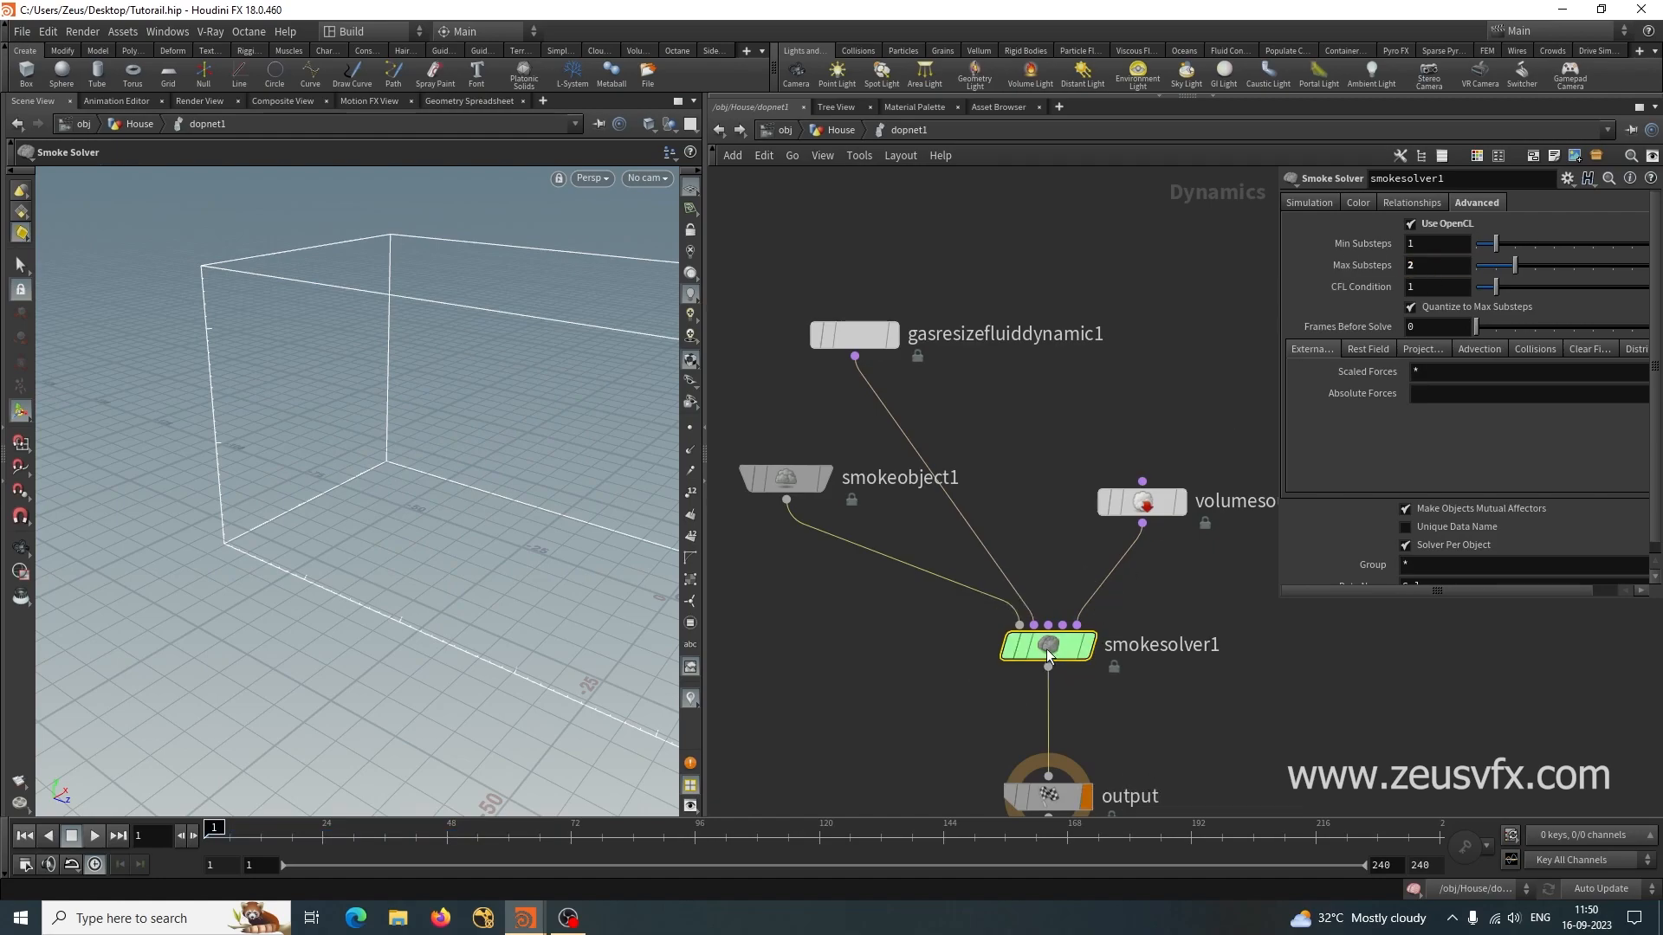
Set the Smoke Solver's Buoyancy Lift to 1 in its simulation settings.
left_click(1308, 203)
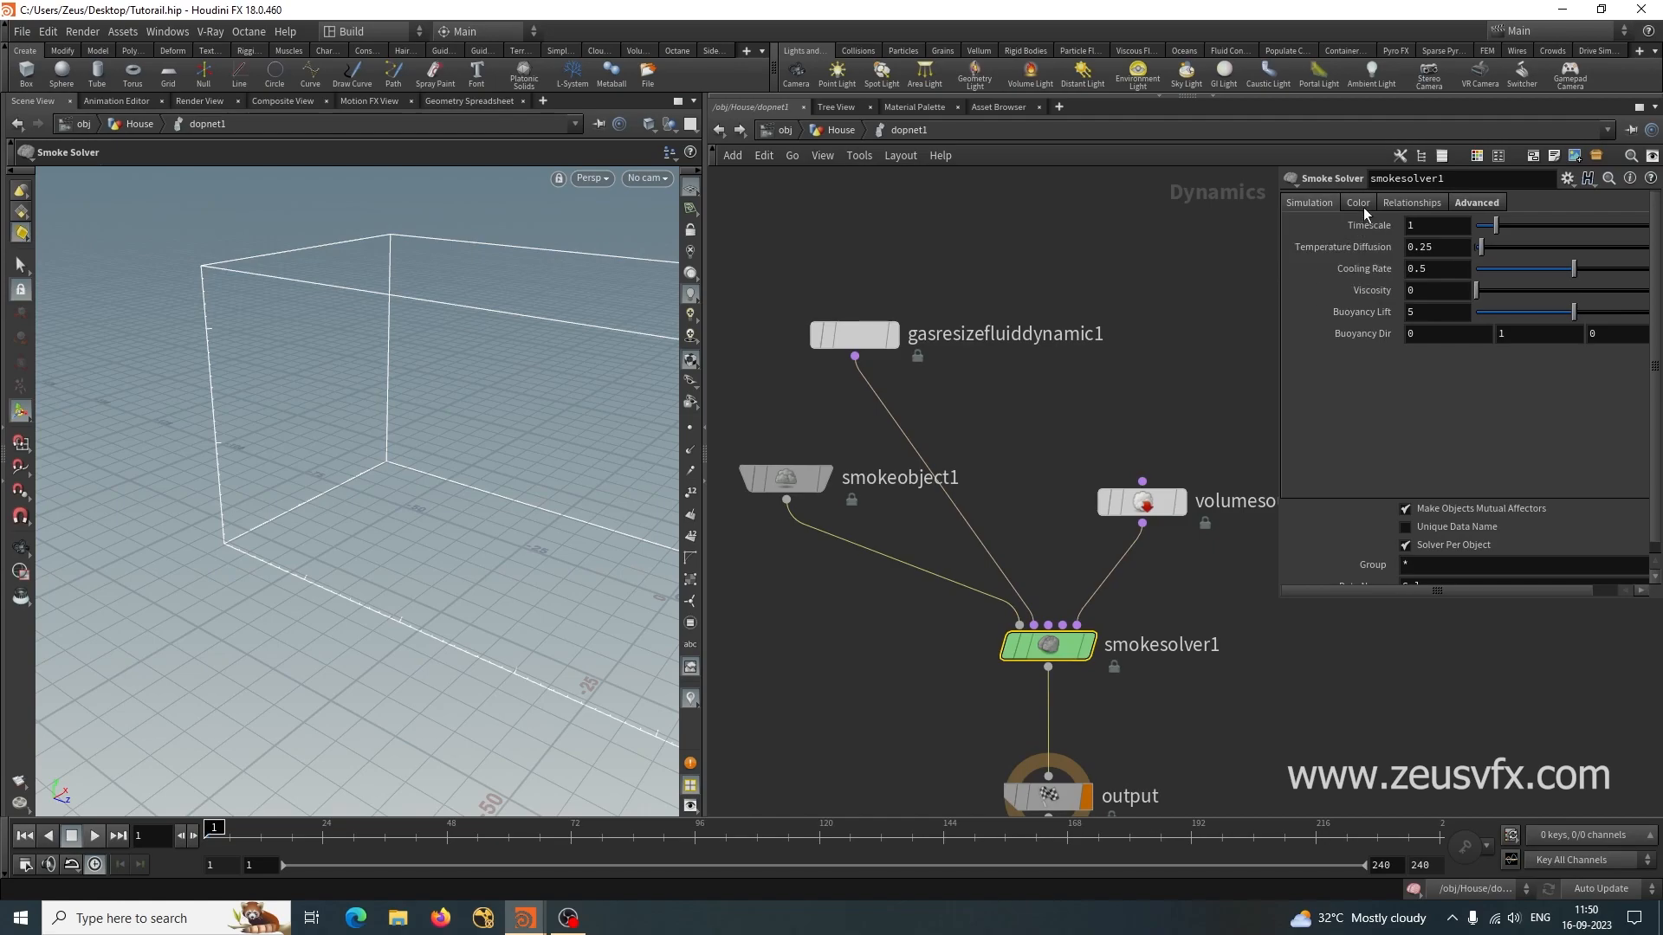
left_click_drag(1416, 313, 1366, 314)
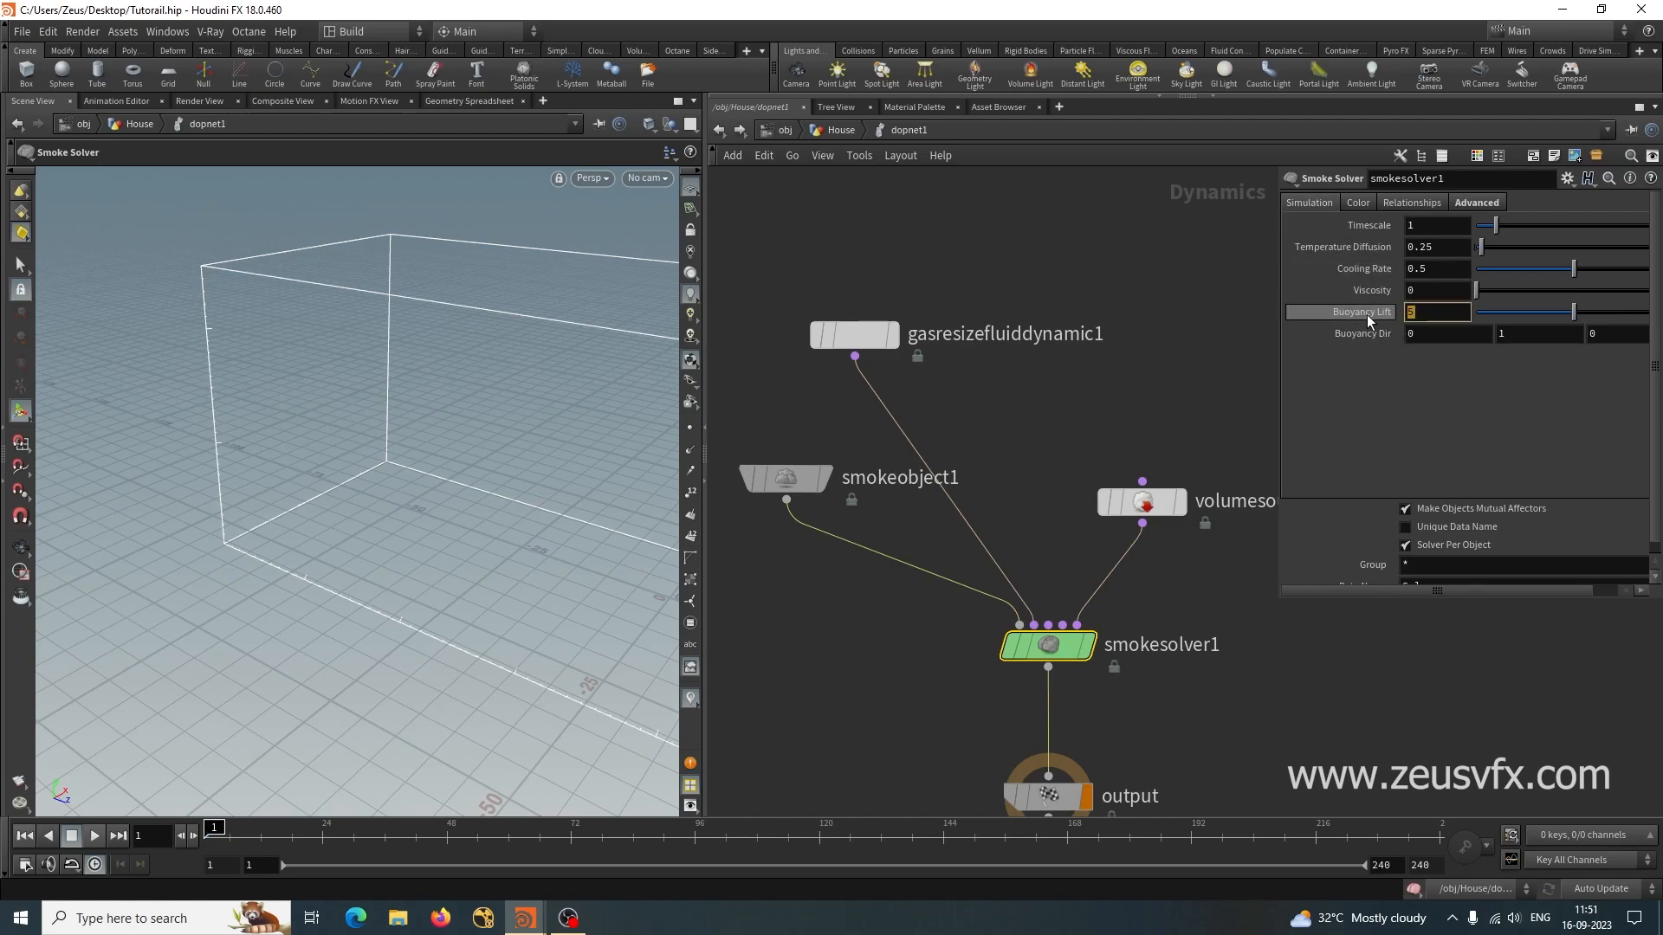
type("1")
key("Return")
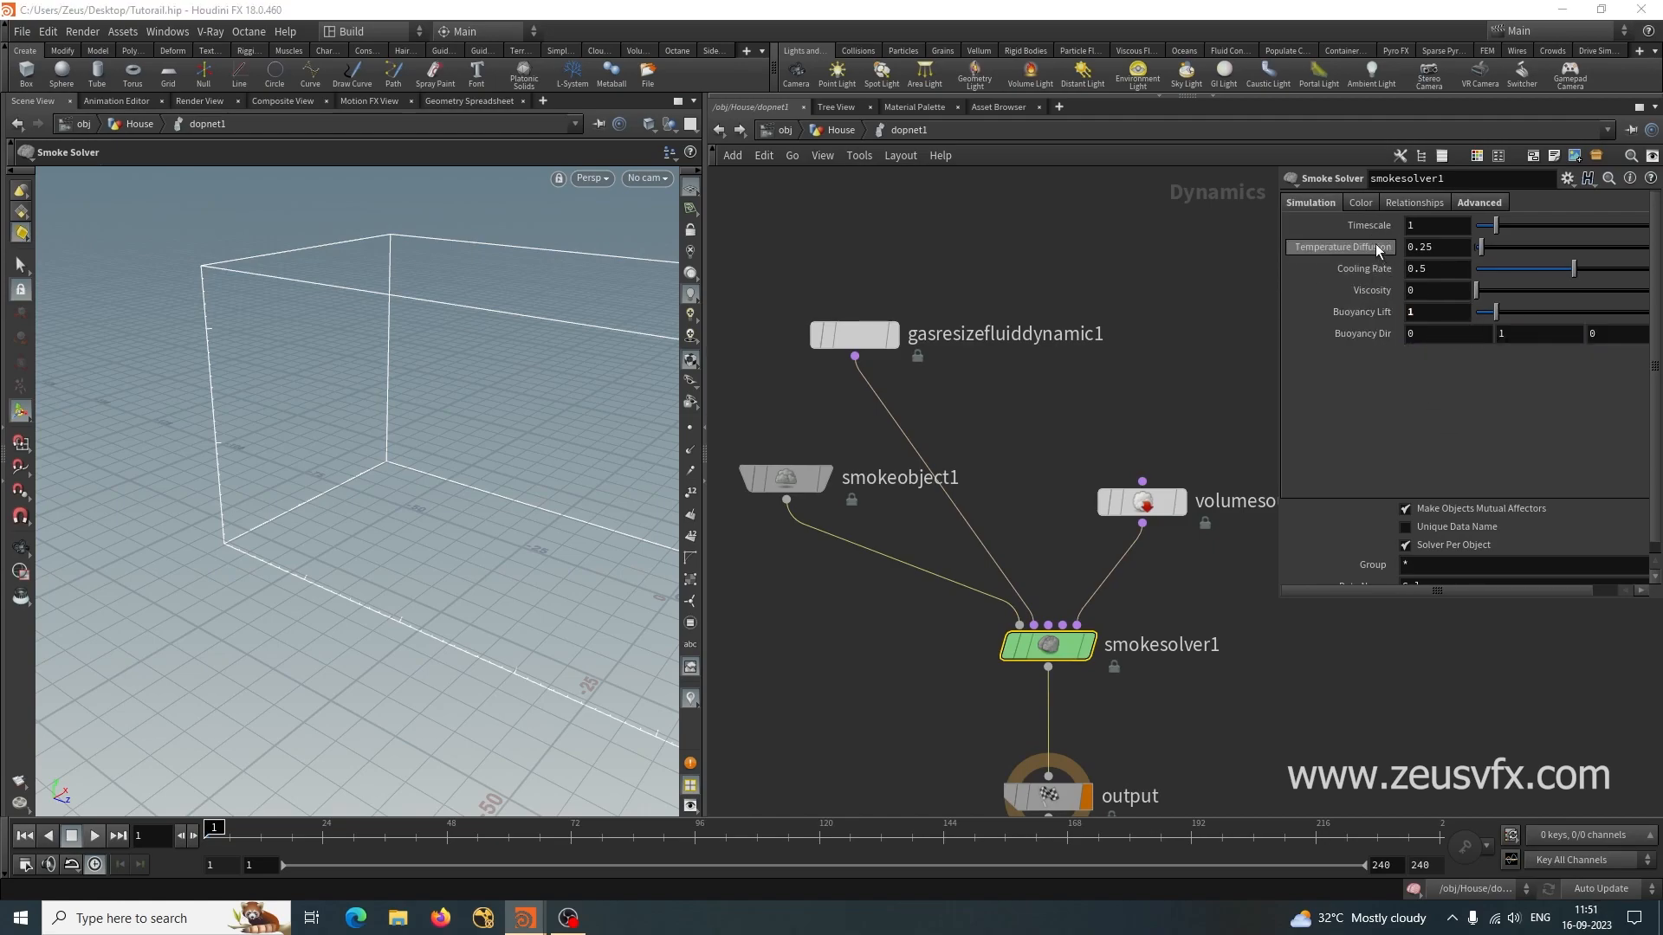
Review the Smoke Solver's remaining relationship settings and advanced settings, including projection, advection and collisions.
scroll(1363, 218, "down", 3)
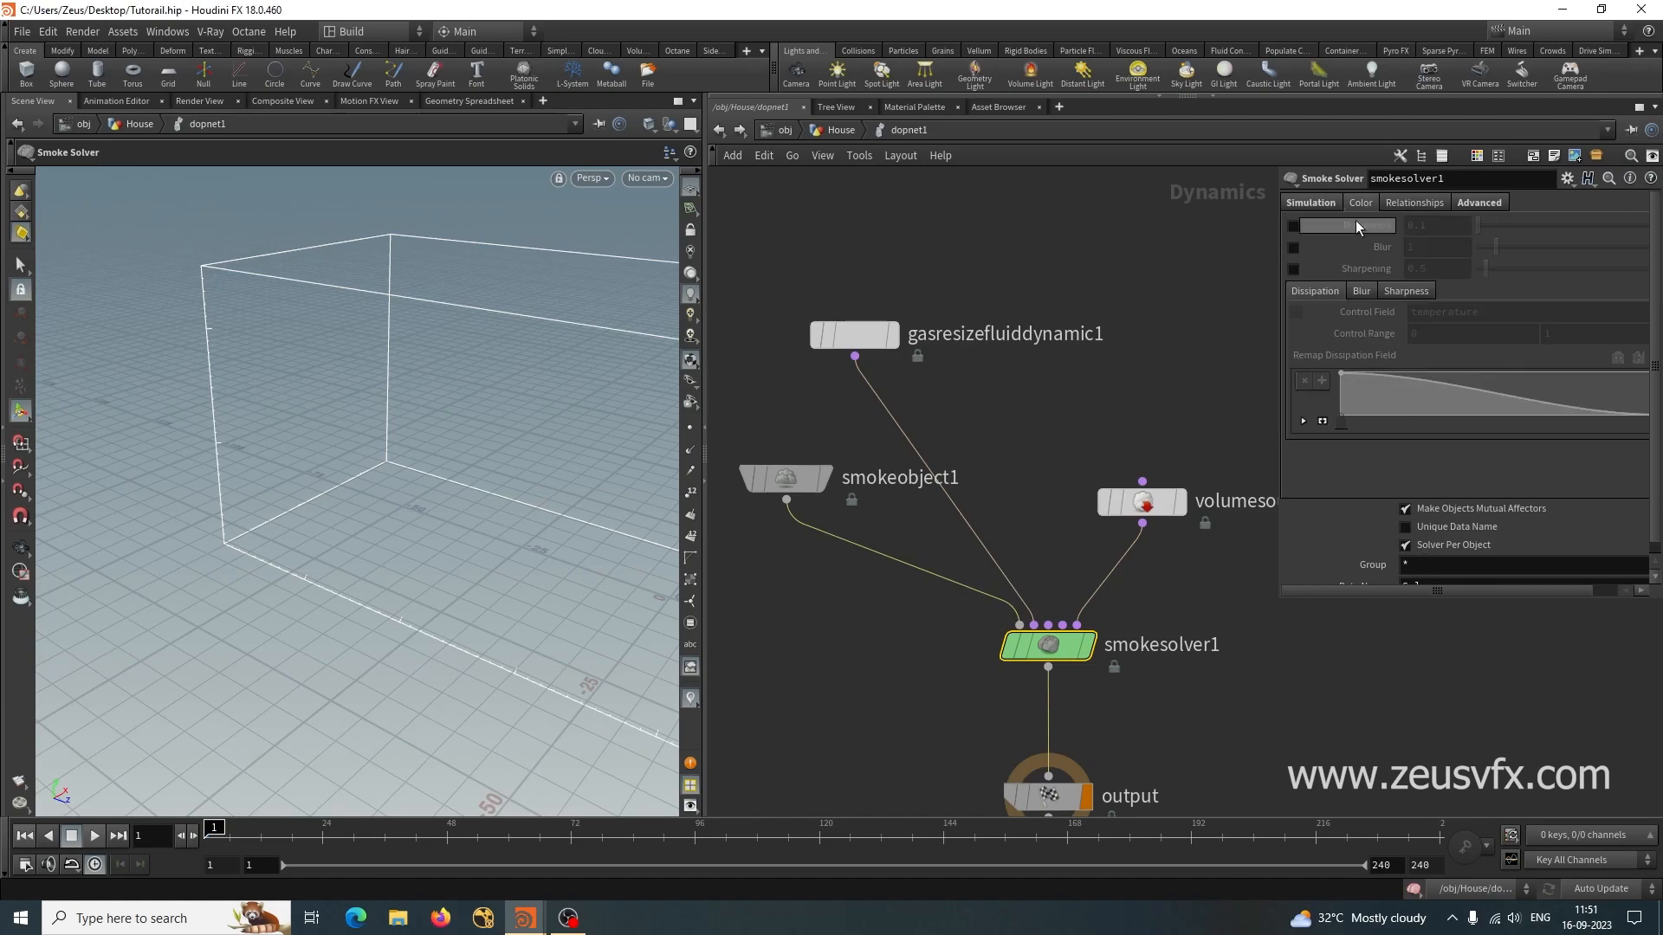
left_click(1415, 203)
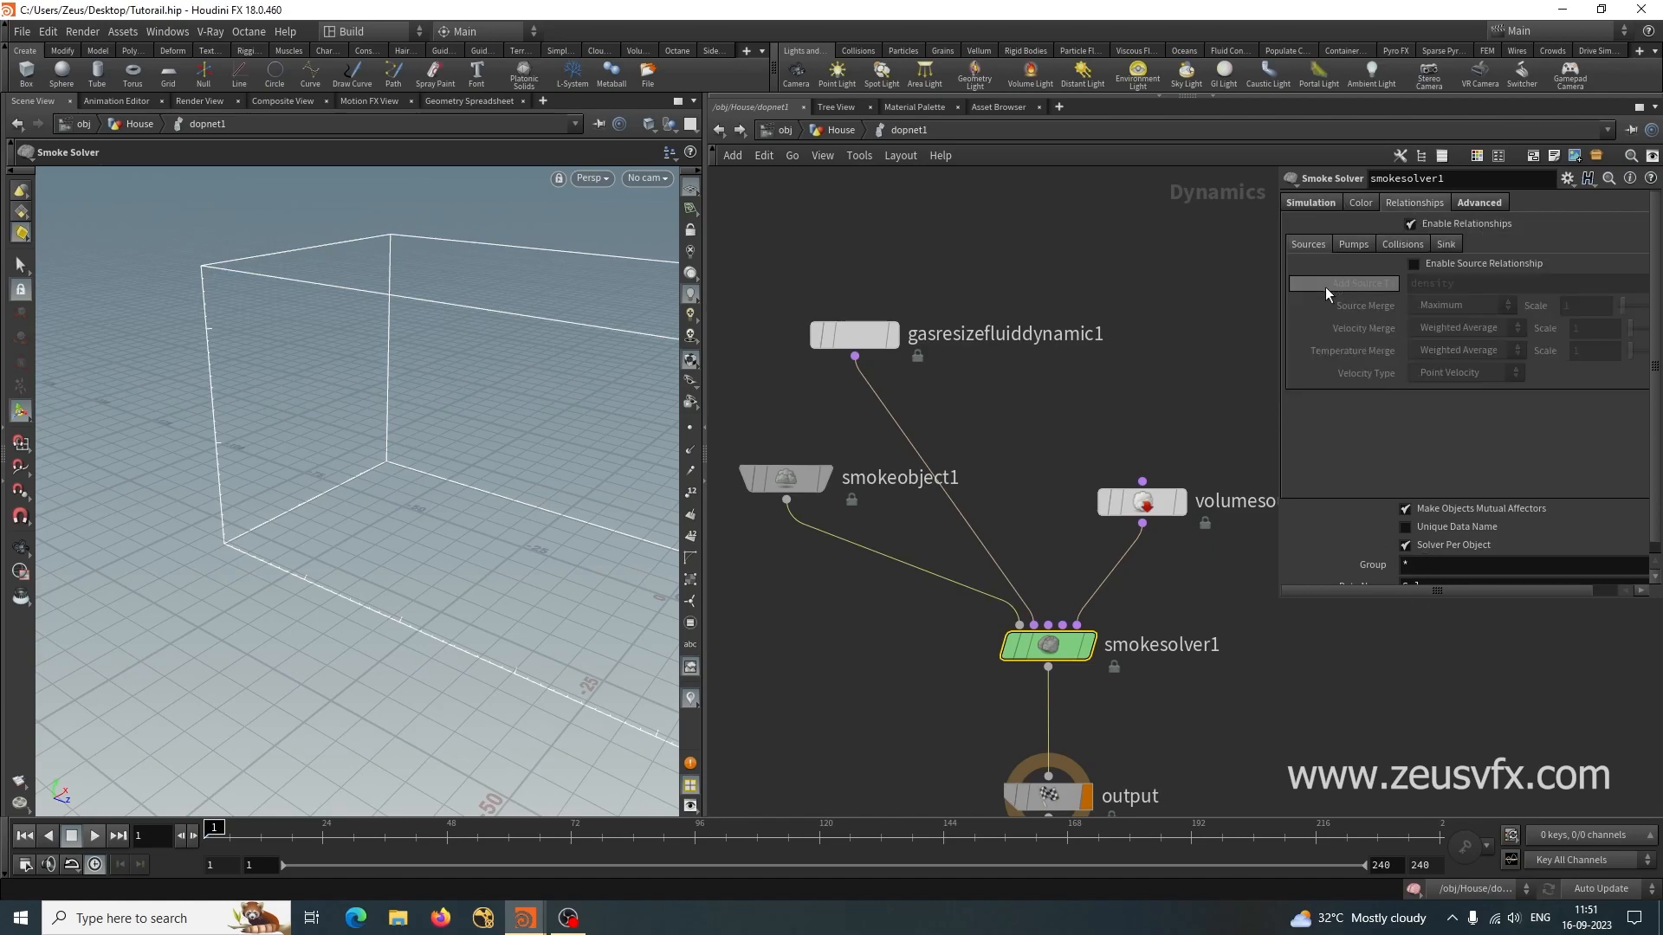
left_click(1388, 245)
left_click(1353, 244)
left_click(1398, 244)
left_click(1479, 202)
left_click(1367, 349)
left_click(1427, 348)
left_click(1470, 348)
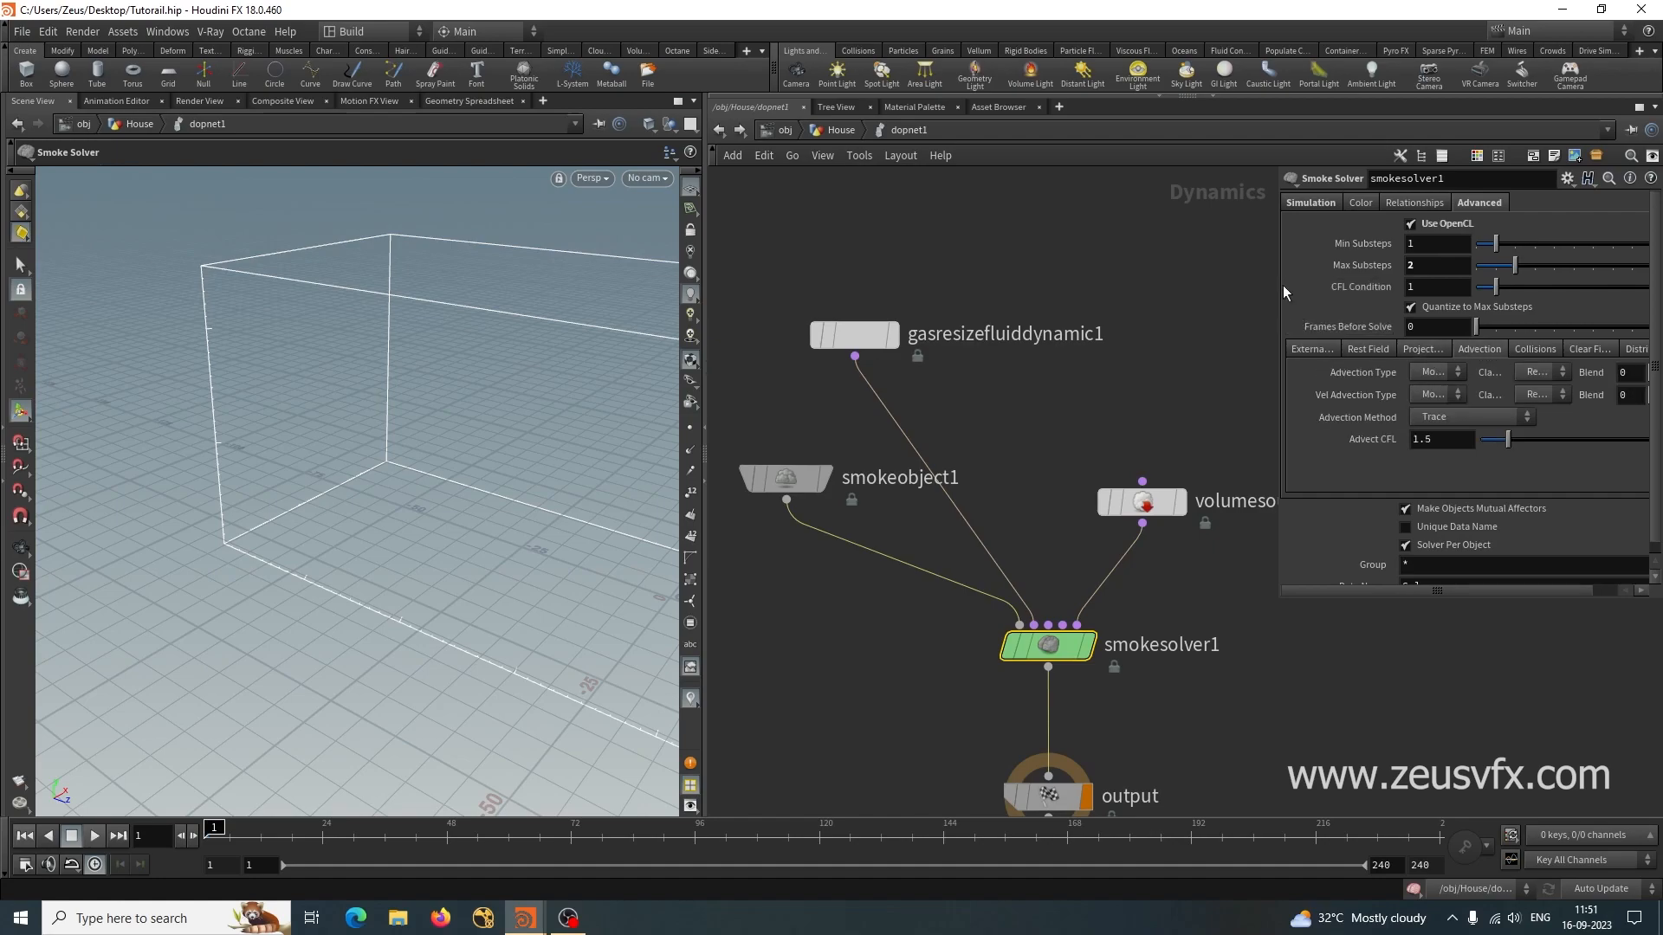
left_click(1538, 349)
left_click(1569, 348)
left_click(1634, 350)
scroll(1302, 504, "down", 2)
scroll(1302, 504, "up", 2)
left_click(1418, 203)
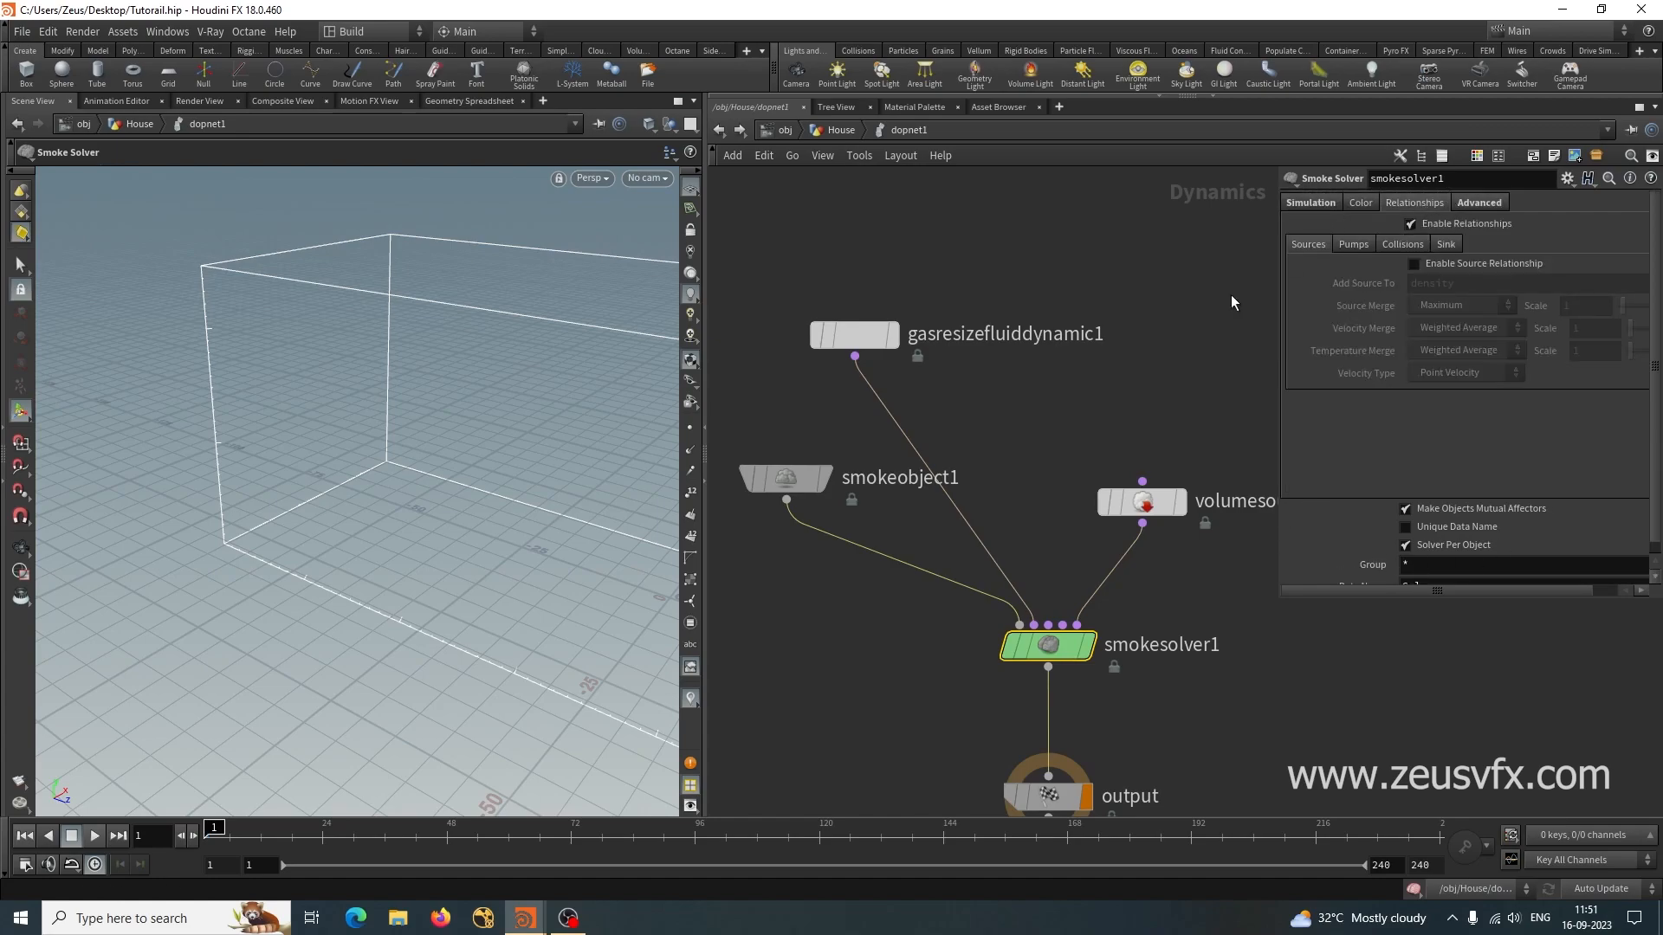
Spread the Gas Resize Fluid Dynamic and Volume Source nodes apart and place a Merge node between them above the Smoke Solver.
middle_click_drag(1091, 415, 1056, 501)
left_click_drag(814, 416, 793, 398)
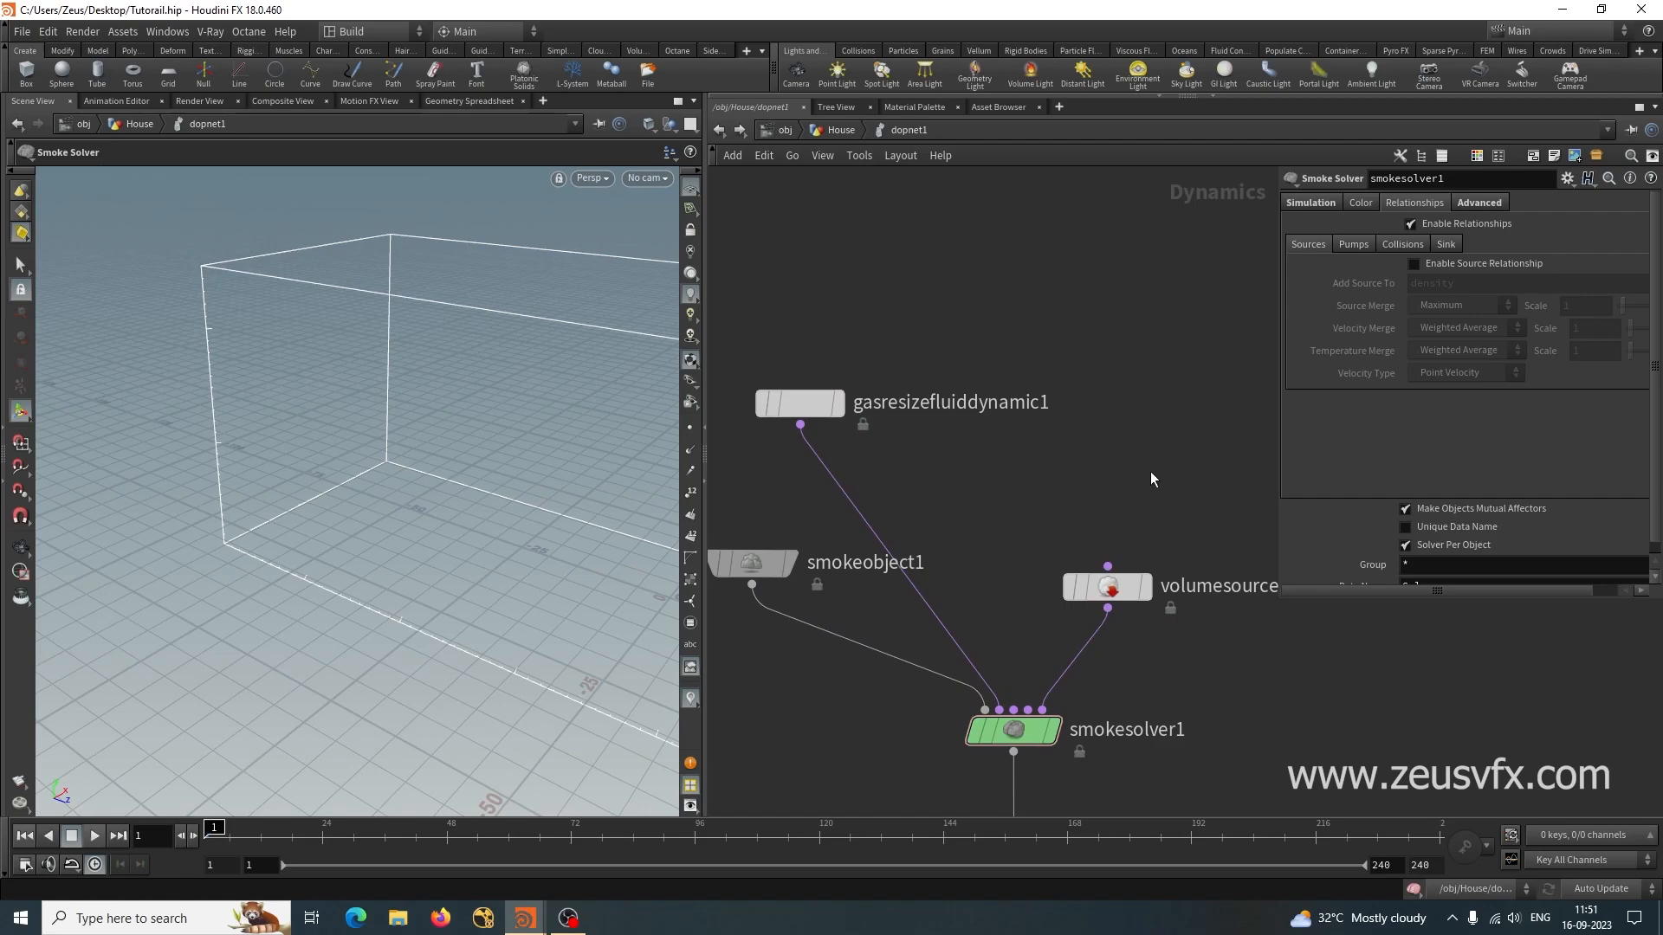
middle_click_drag(1150, 476, 1101, 418)
left_click_drag(1065, 543, 1156, 509)
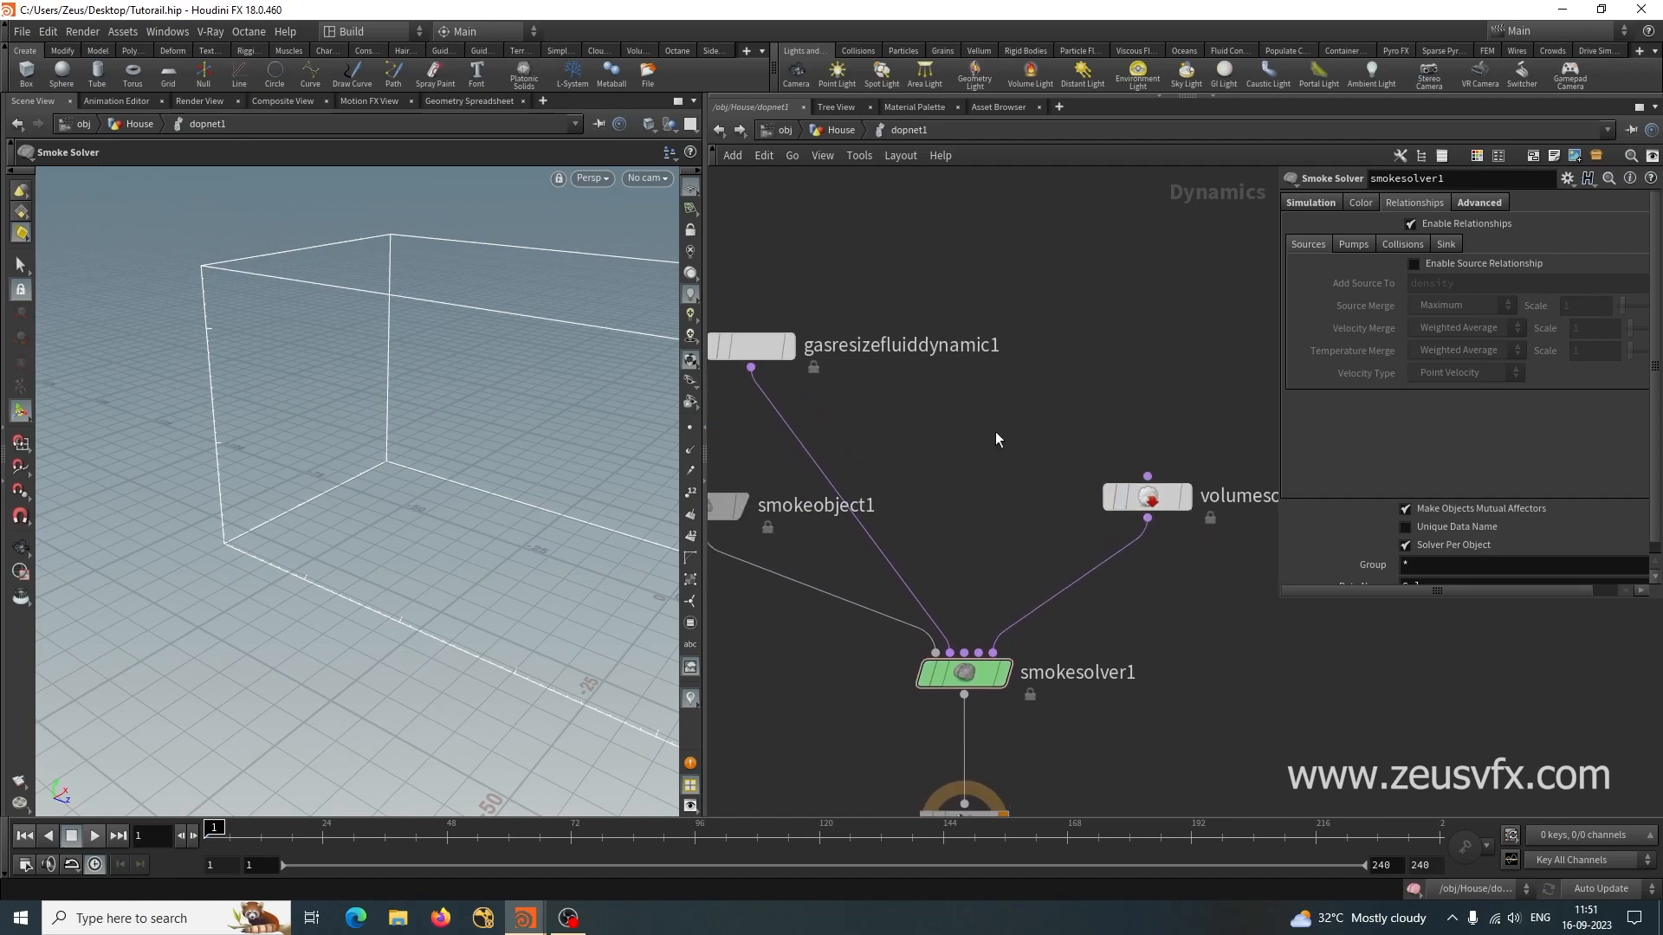
key("Tab")
type("merge")
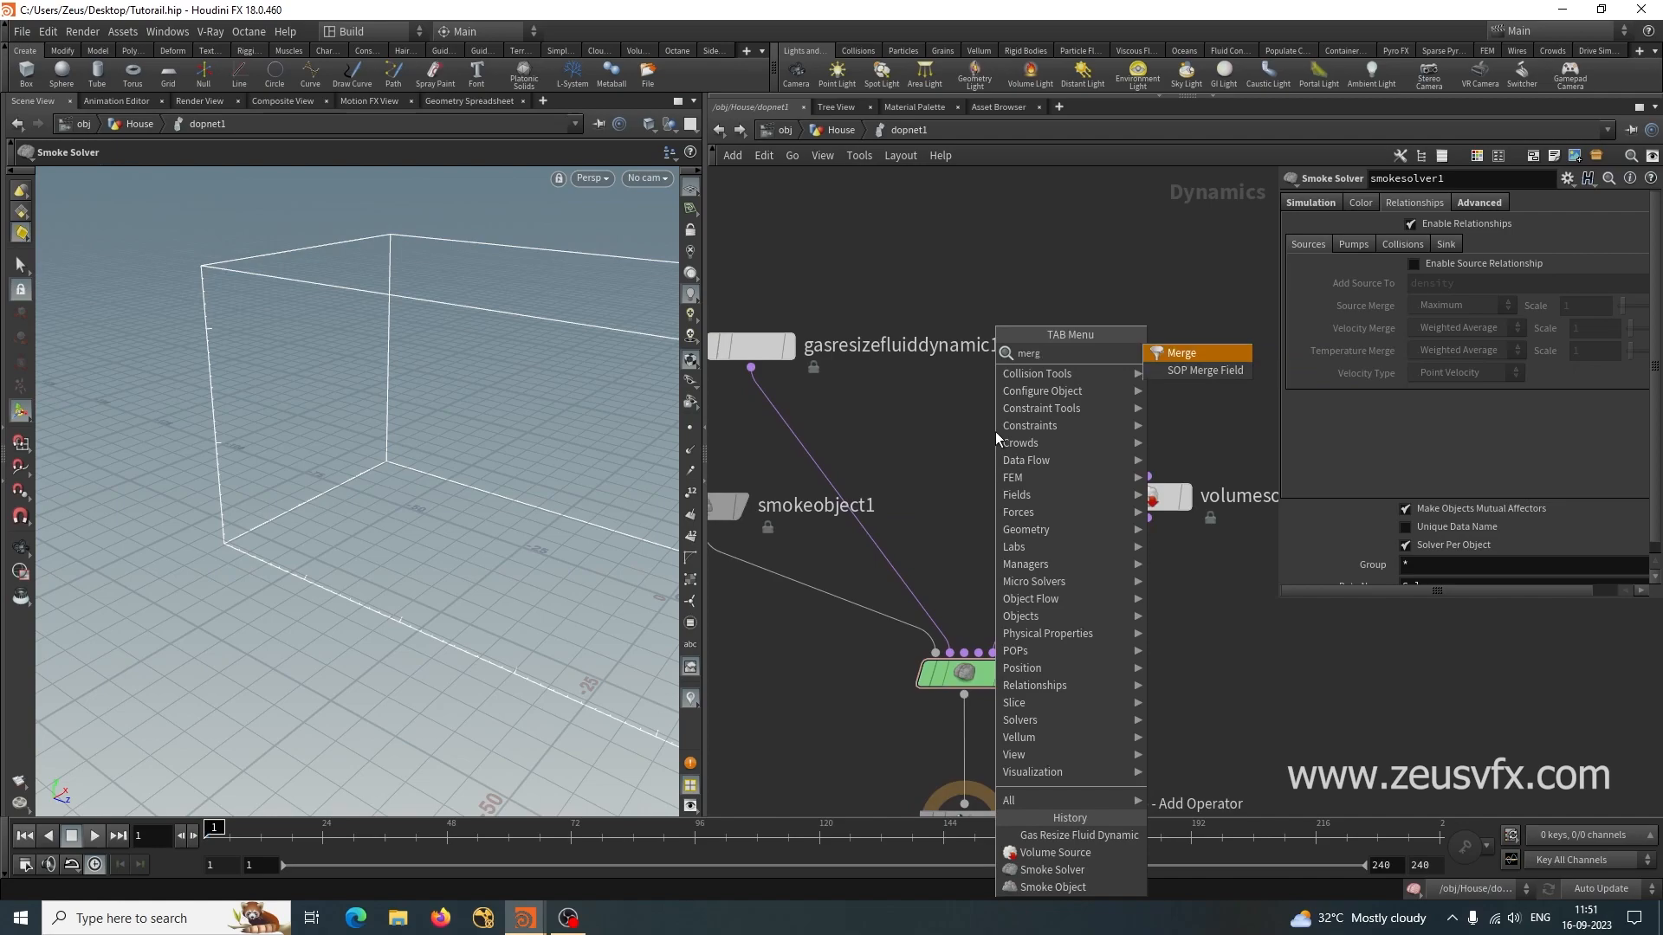
left_click(1191, 351)
left_click(970, 459)
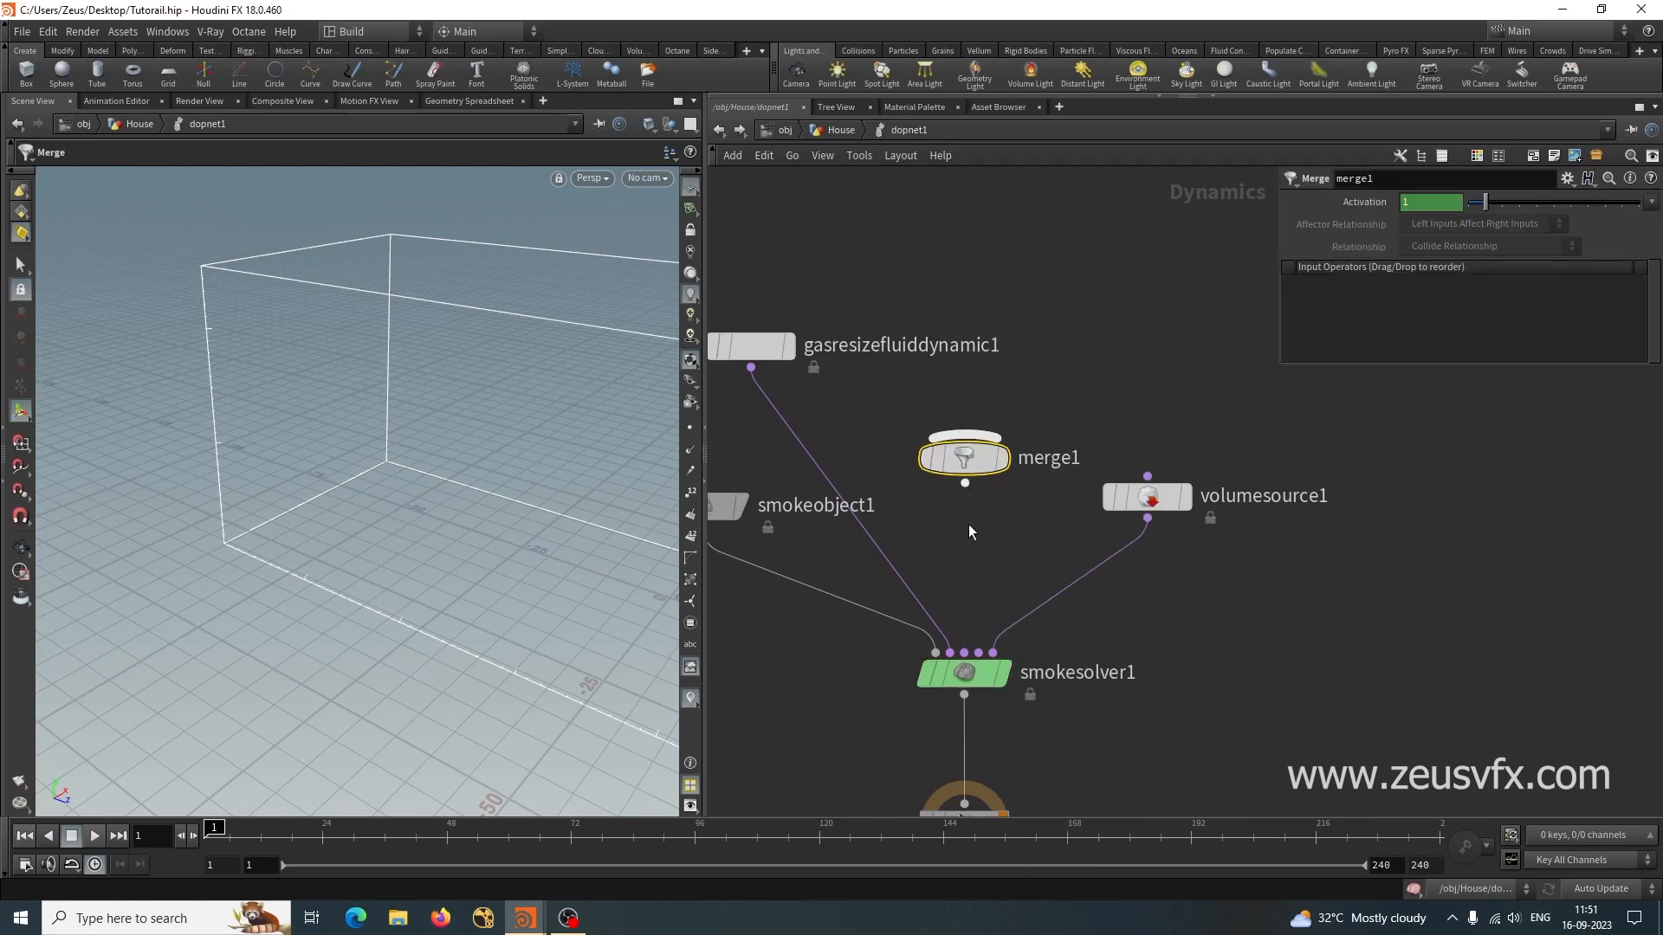
Wire the Merge node's output into the Smoke Solver's middle input and reposition it above the solver.
left_click_drag(968, 460, 1032, 437)
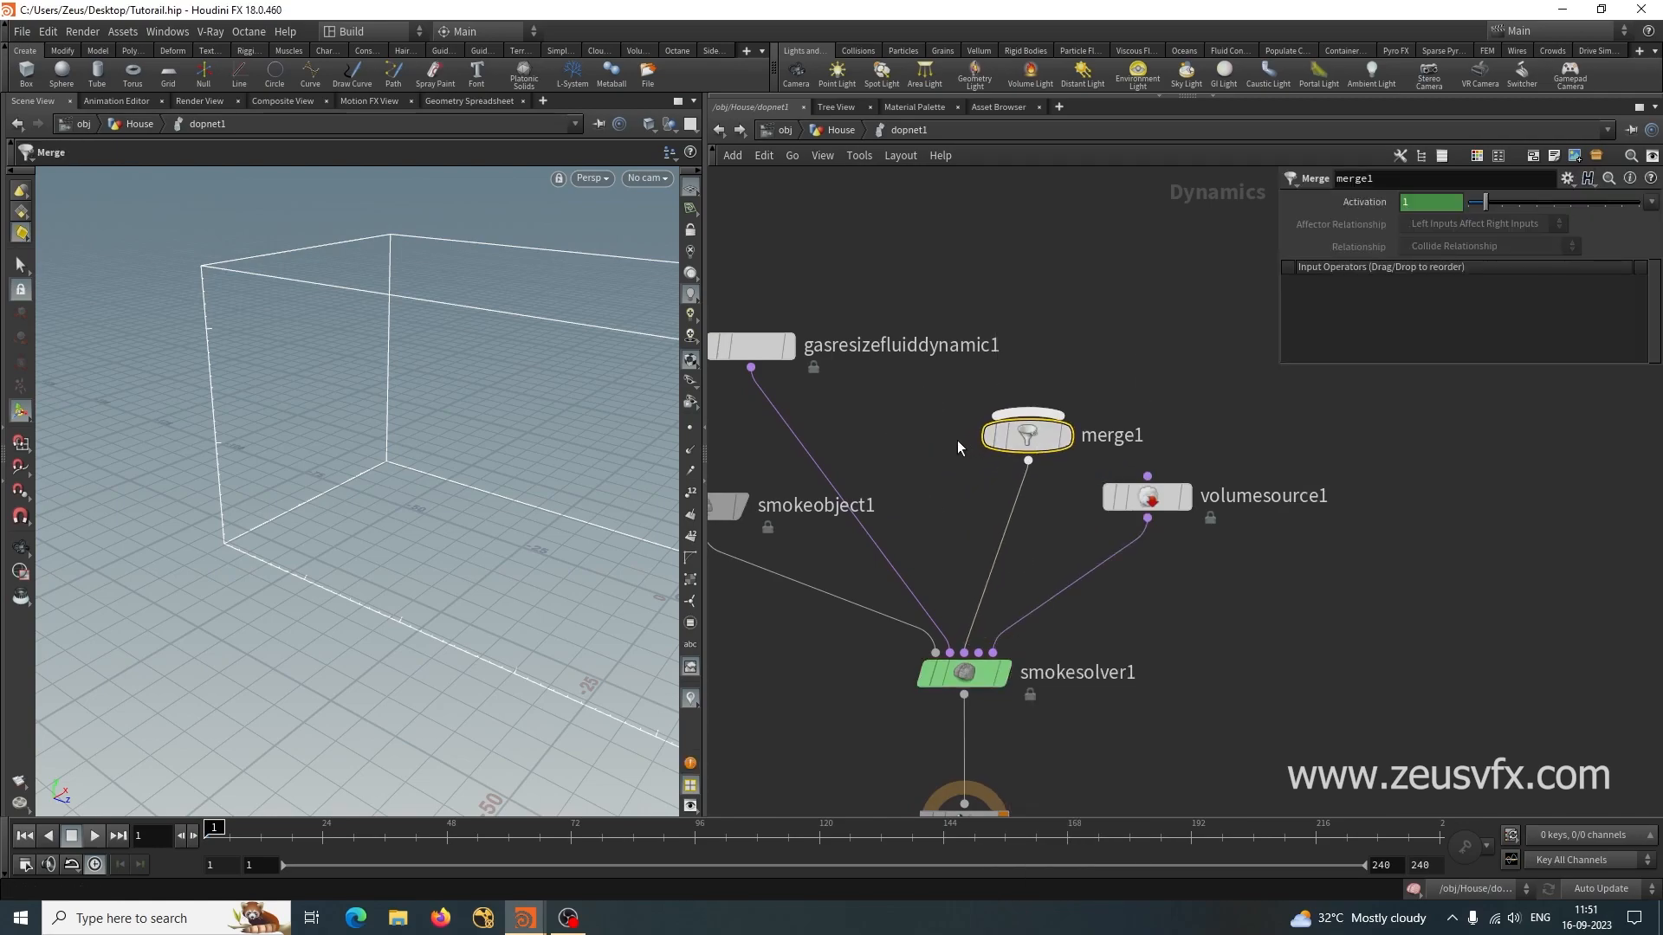
middle_click_drag(961, 440, 1007, 574)
left_click_drag(1061, 565, 997, 400)
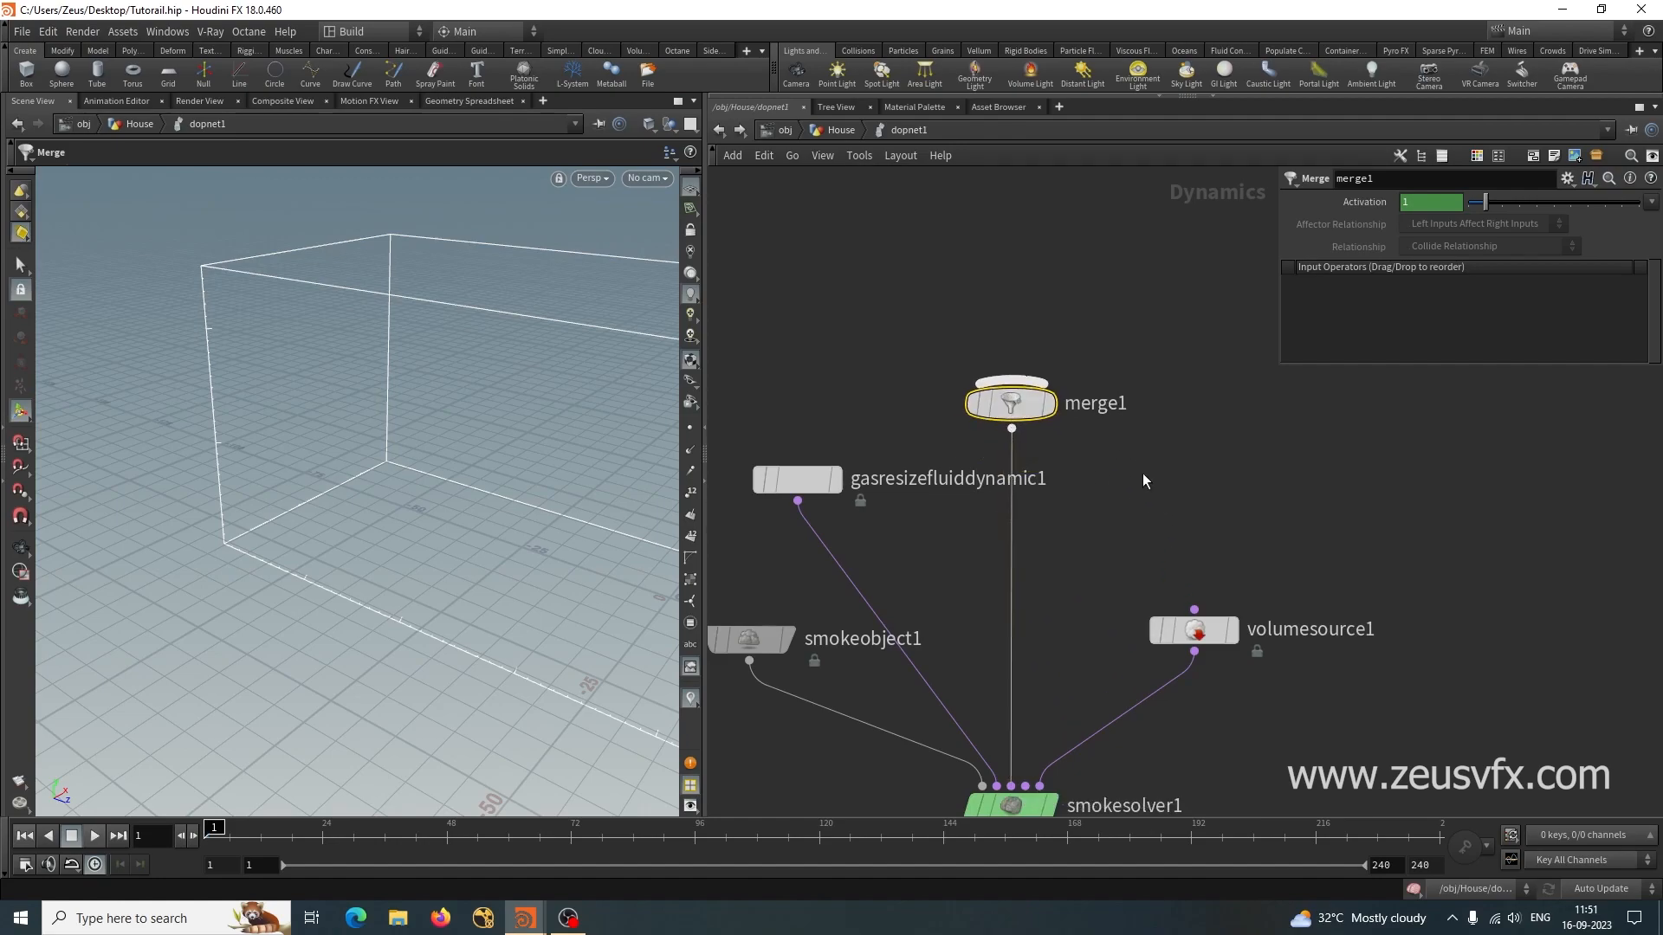
Add a Gas Disturb node above the Merge, connect it to the Merge input and check its control settings.
middle_click_drag(1117, 307, 1128, 445)
key("Tab")
type("gas")
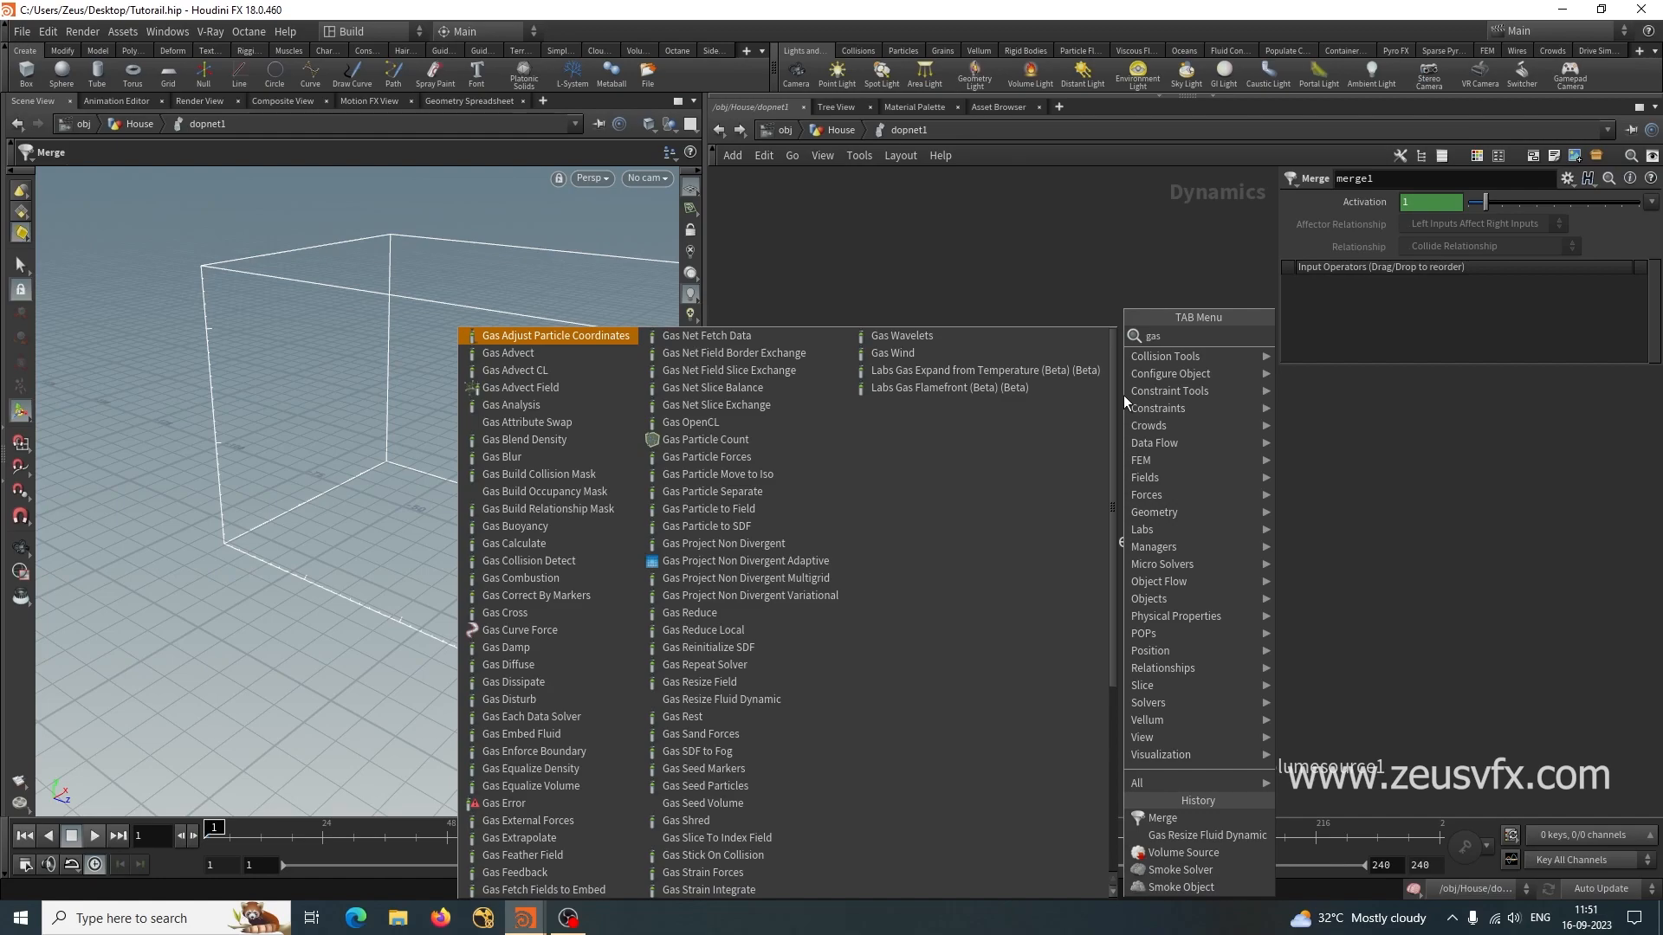
type(" dis")
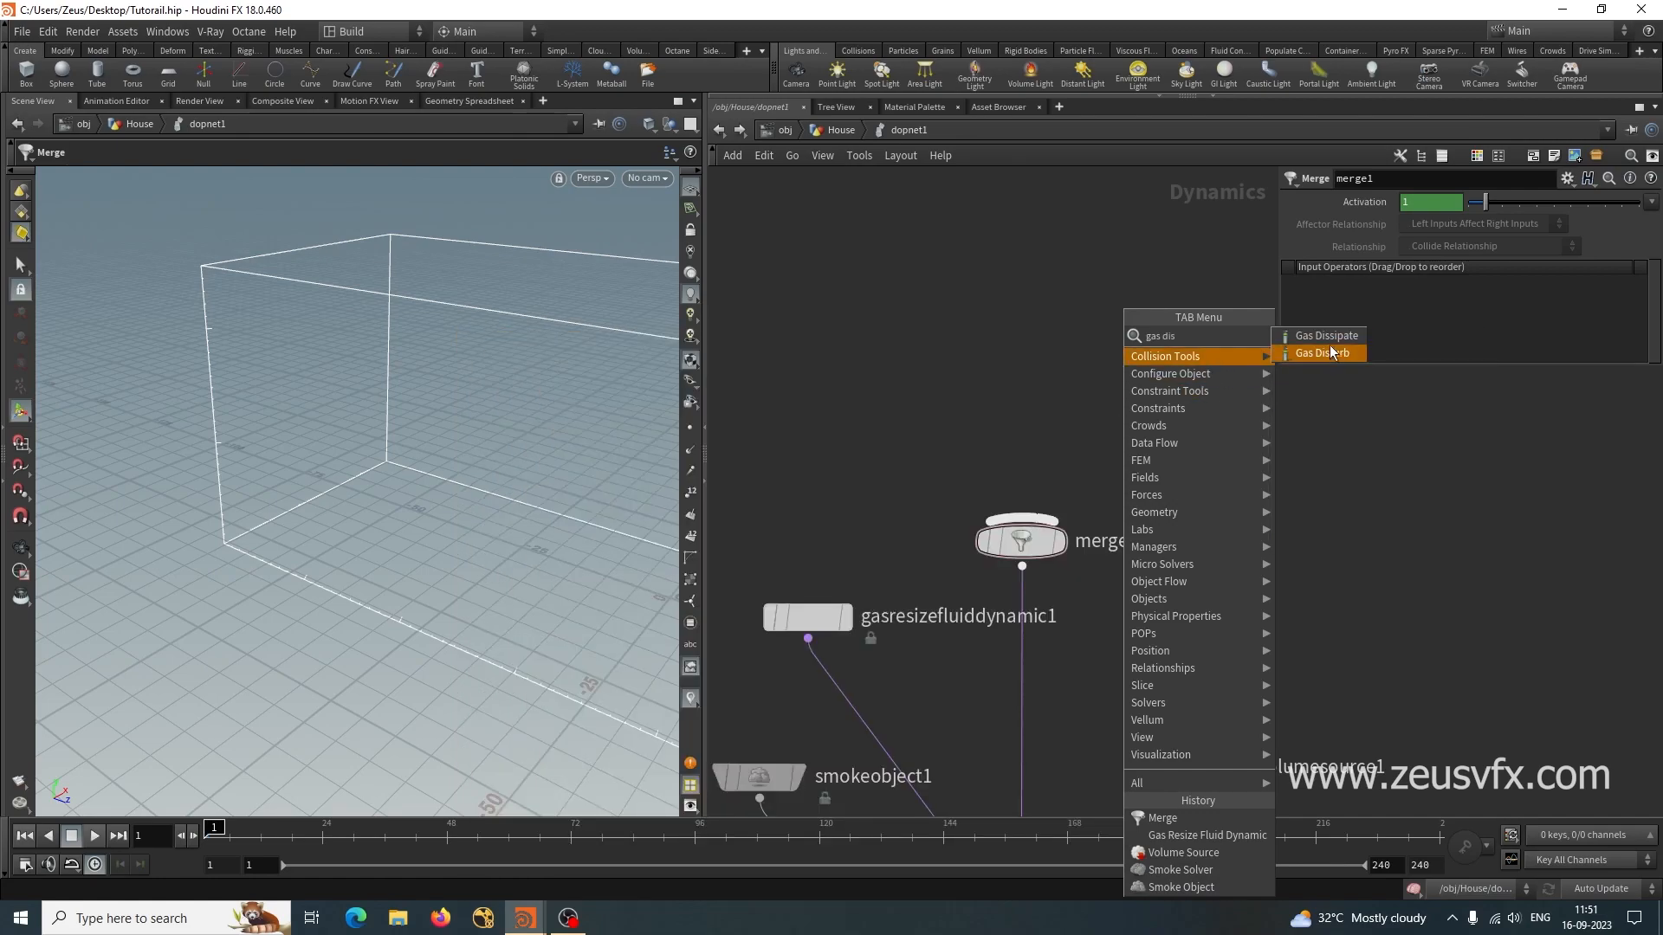
left_click(1322, 354)
left_click(920, 386)
left_click_drag(922, 408, 982, 483)
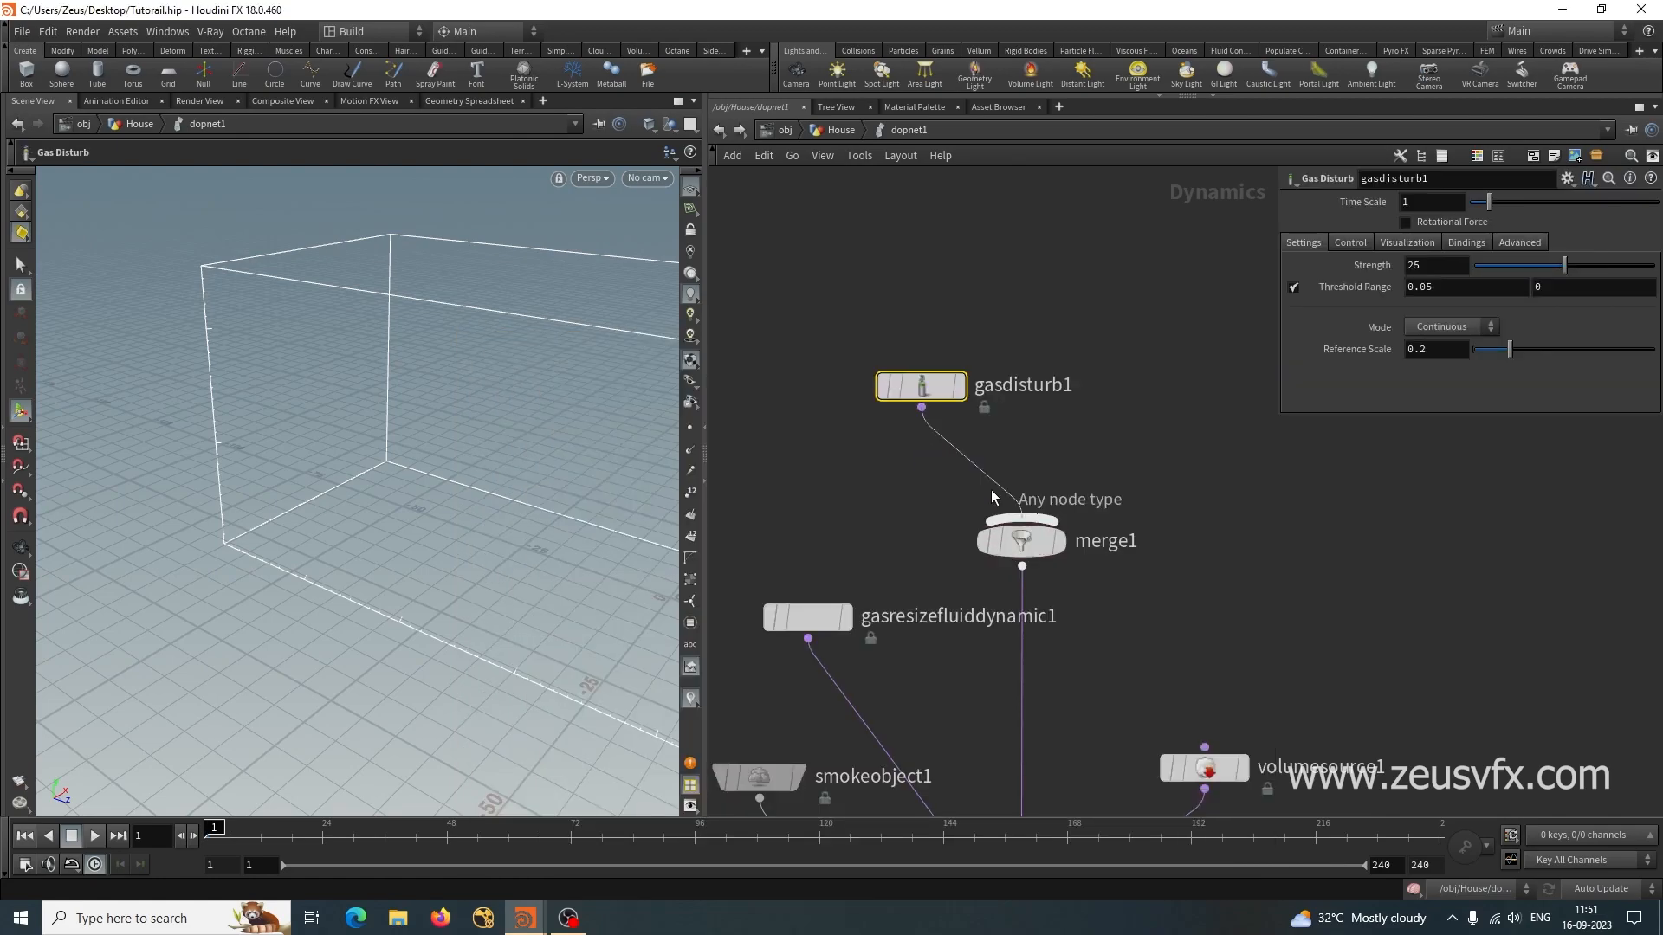
left_click_drag(927, 390, 908, 356)
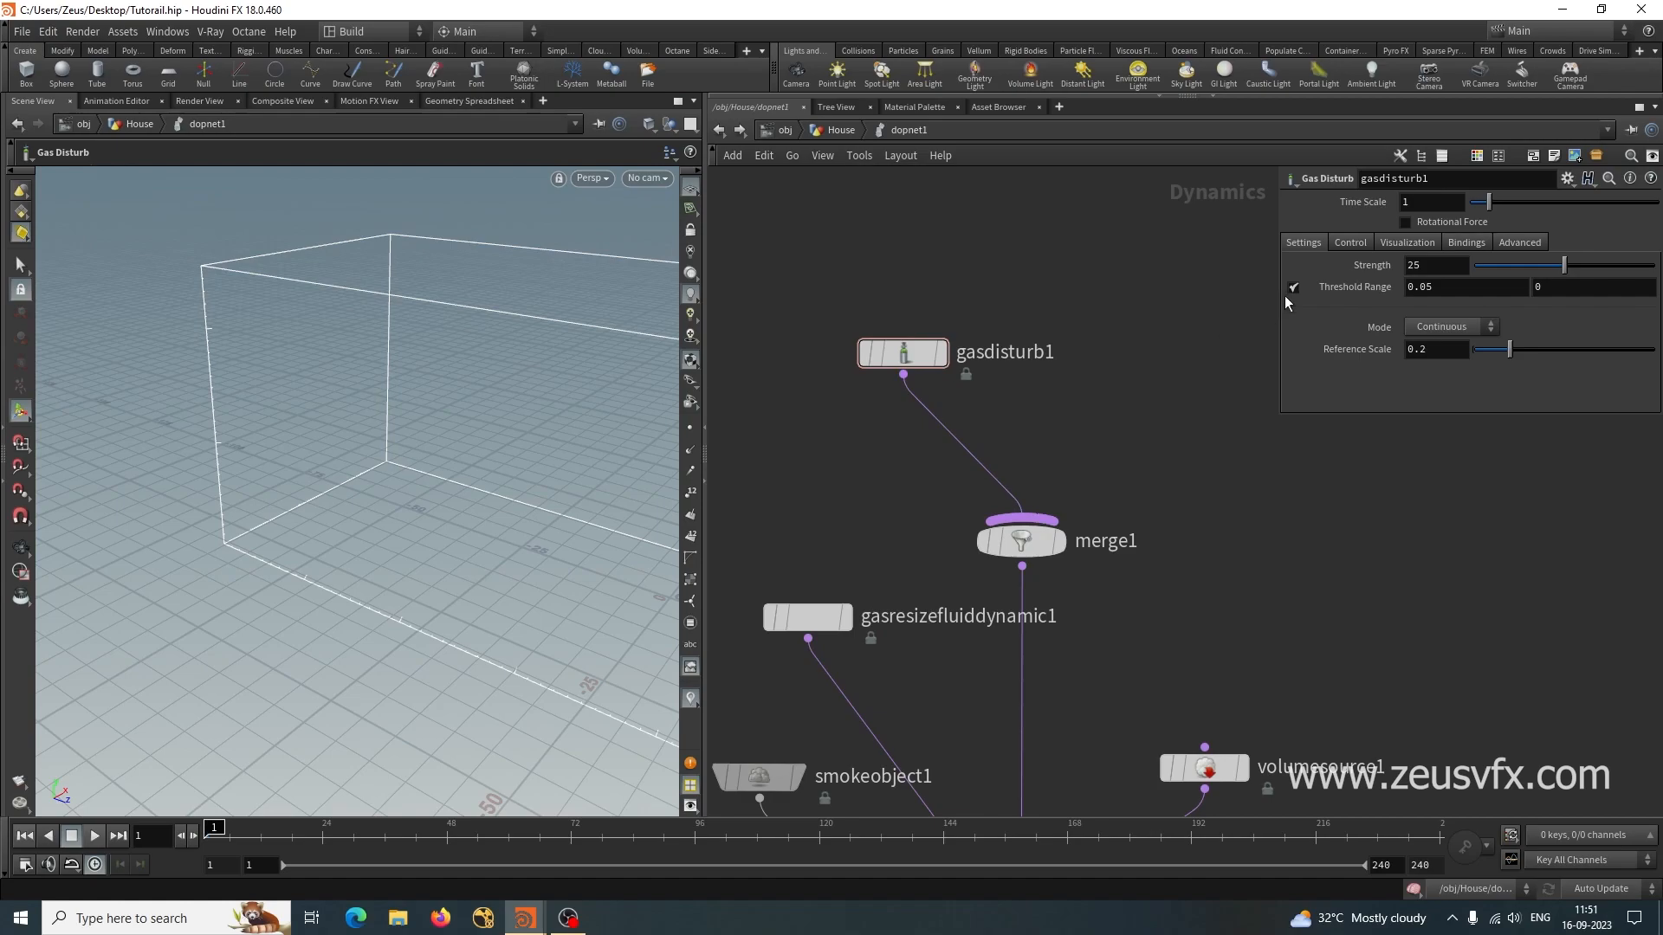
left_click(1365, 242)
left_click(1296, 242)
Add a Gas Dissipate node beside the Gas Disturb and connect it to the Merge.
key("Tab")
type("gass")
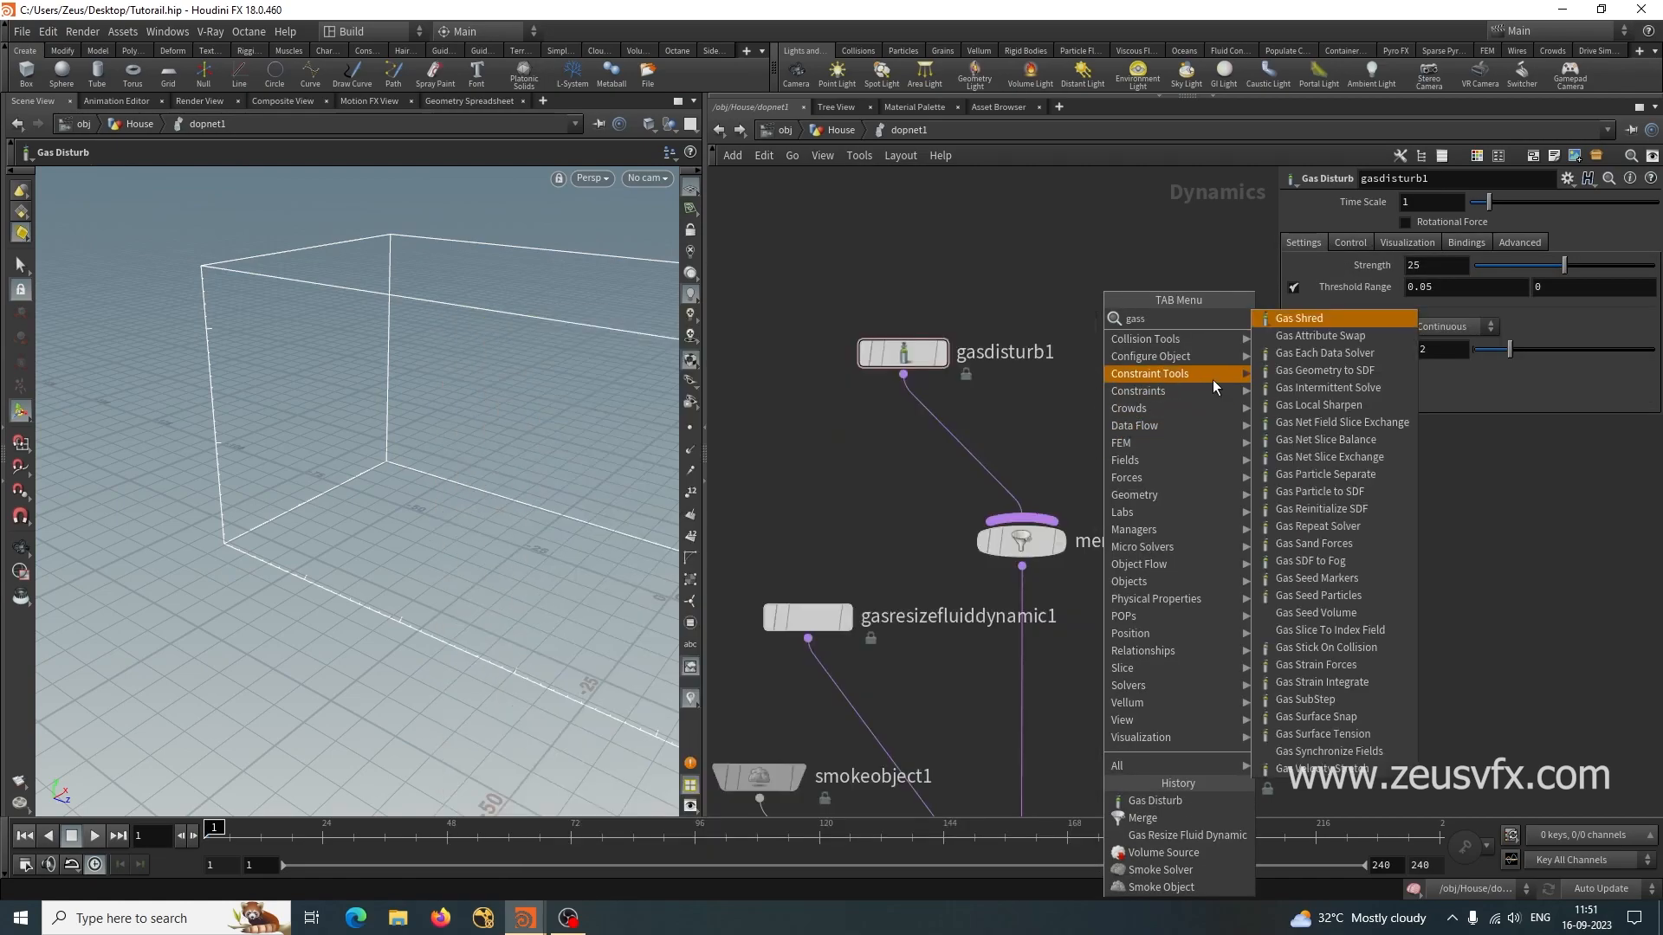
type("v")
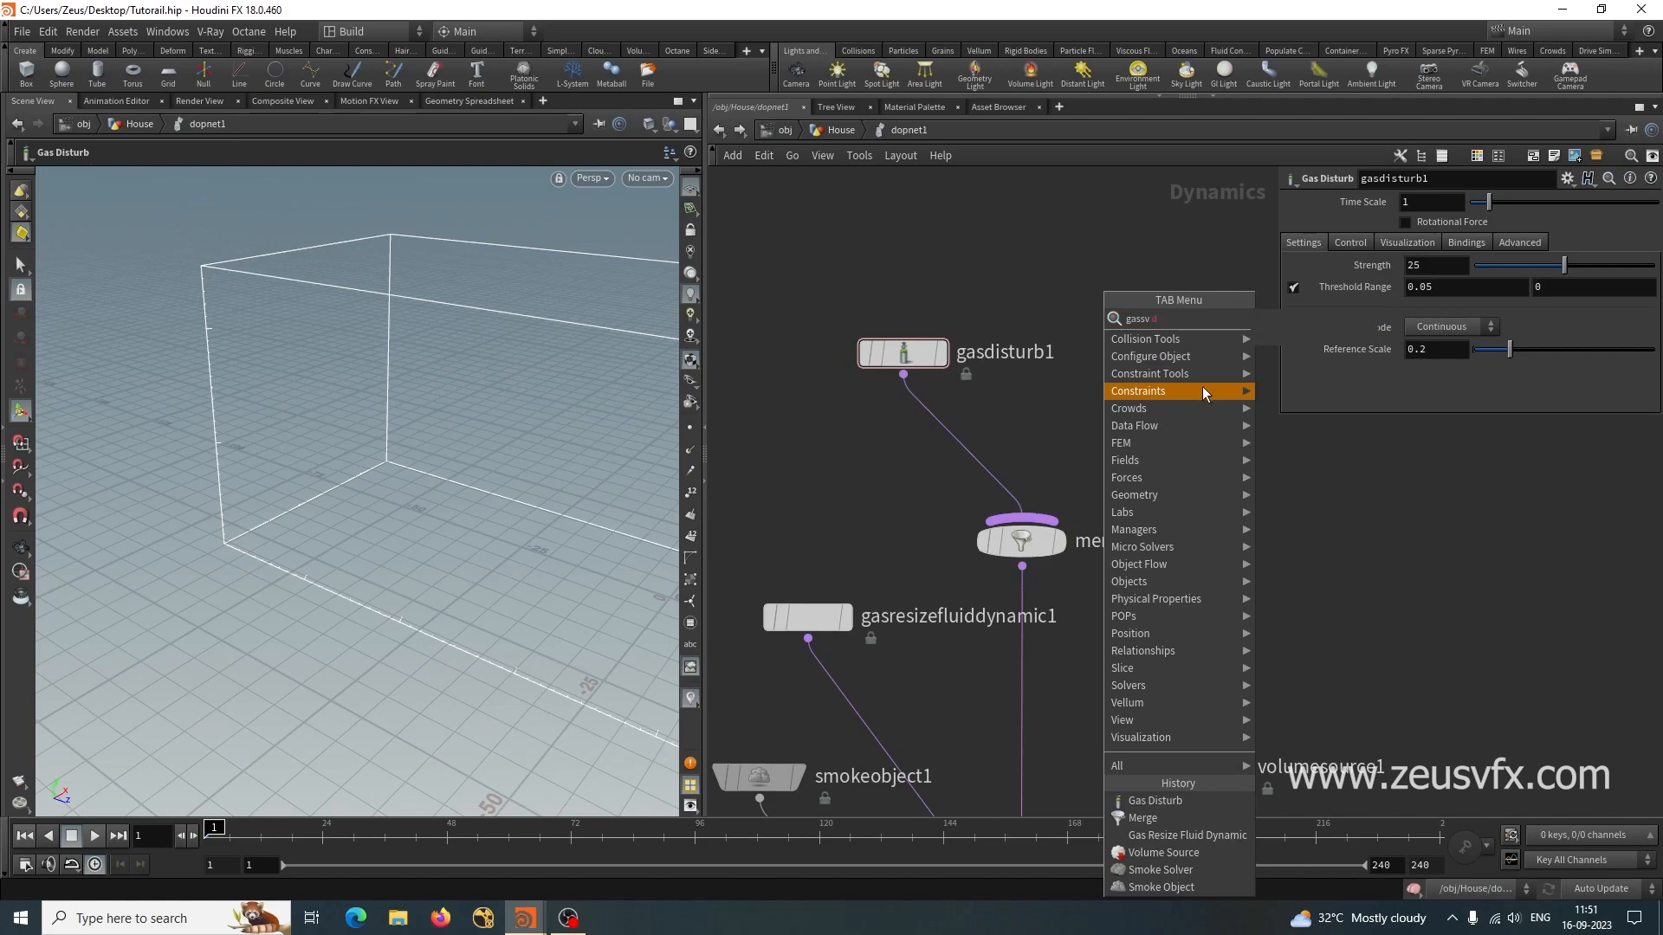
key("BackSpace")
key("BackSpace")
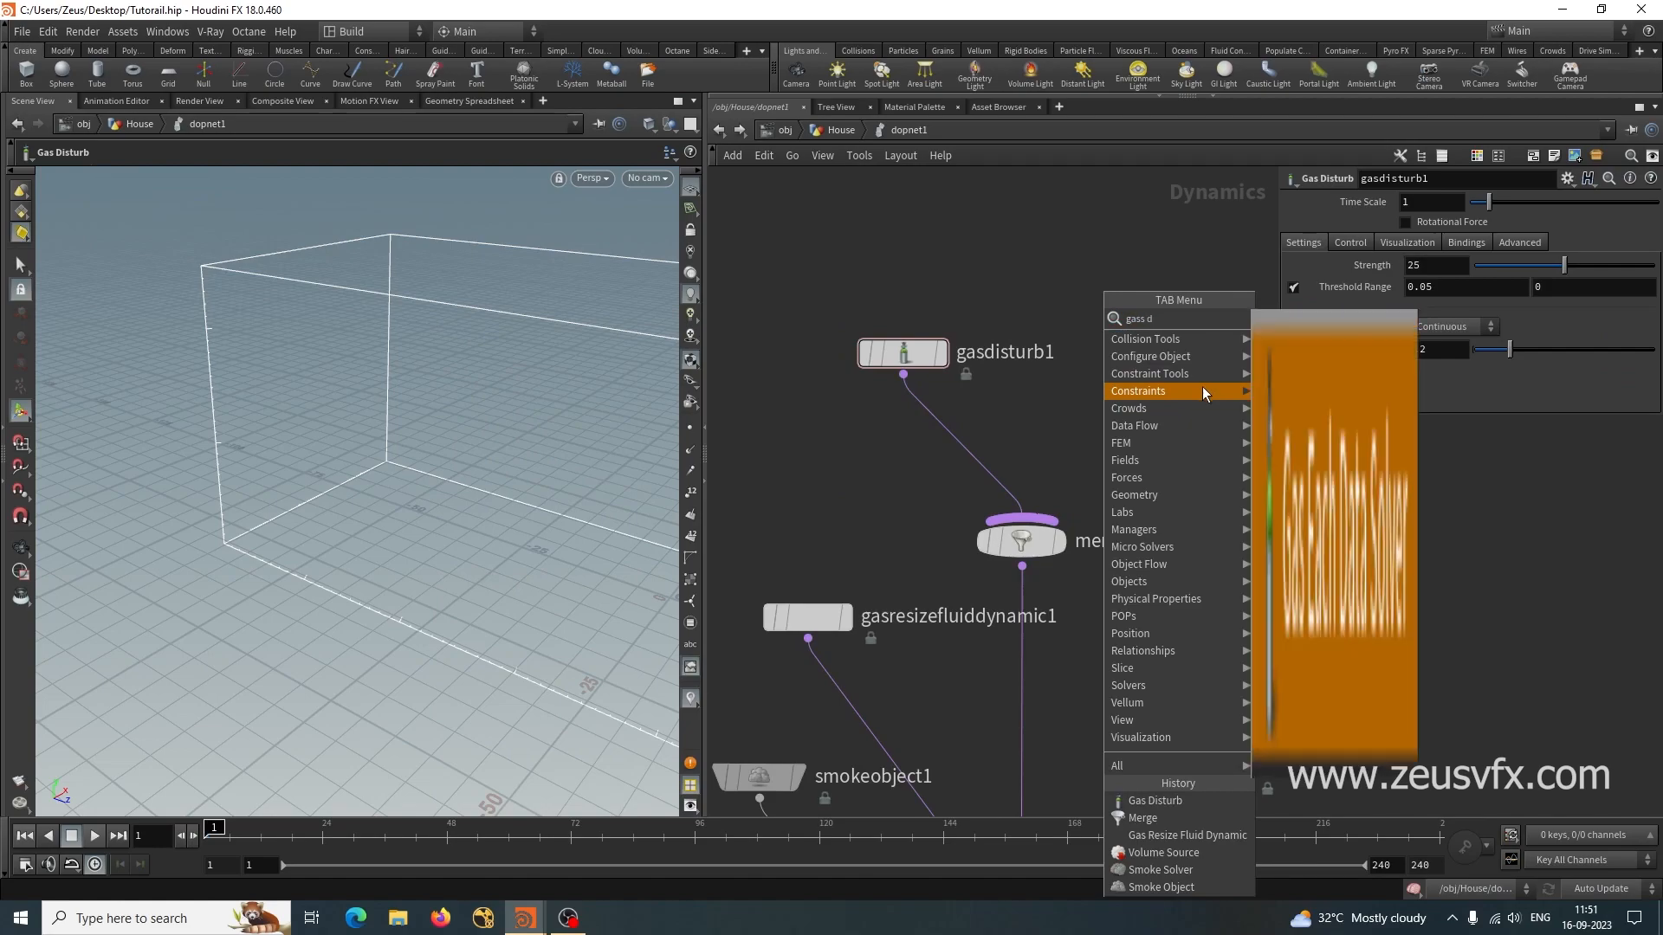
type("d")
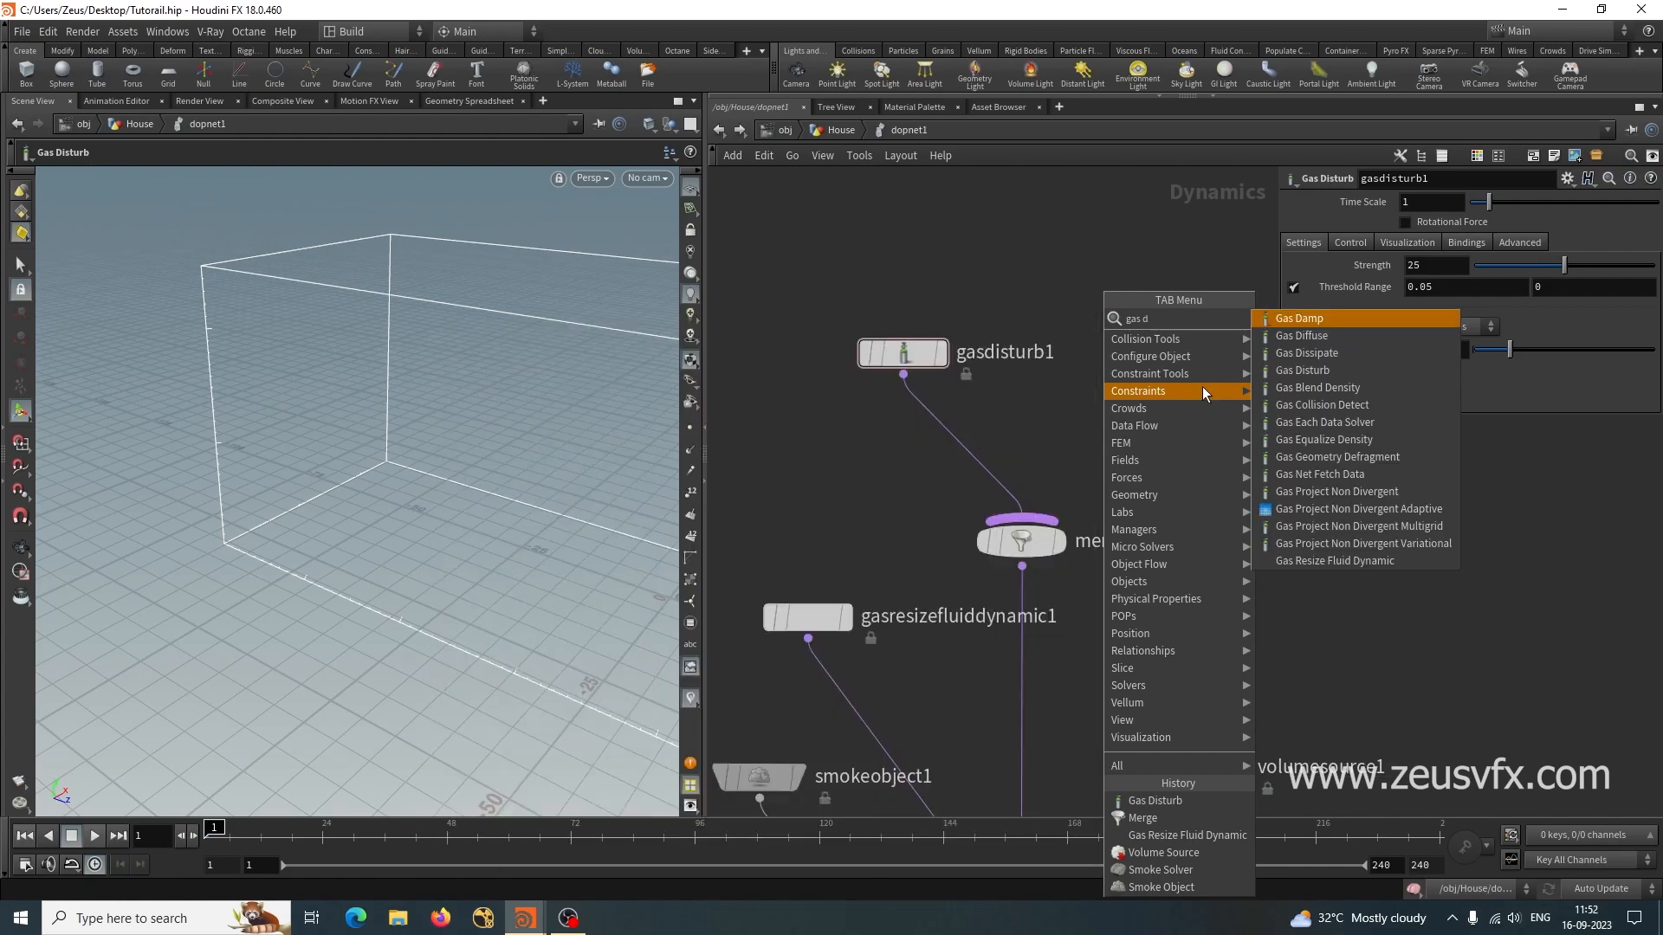
type("i")
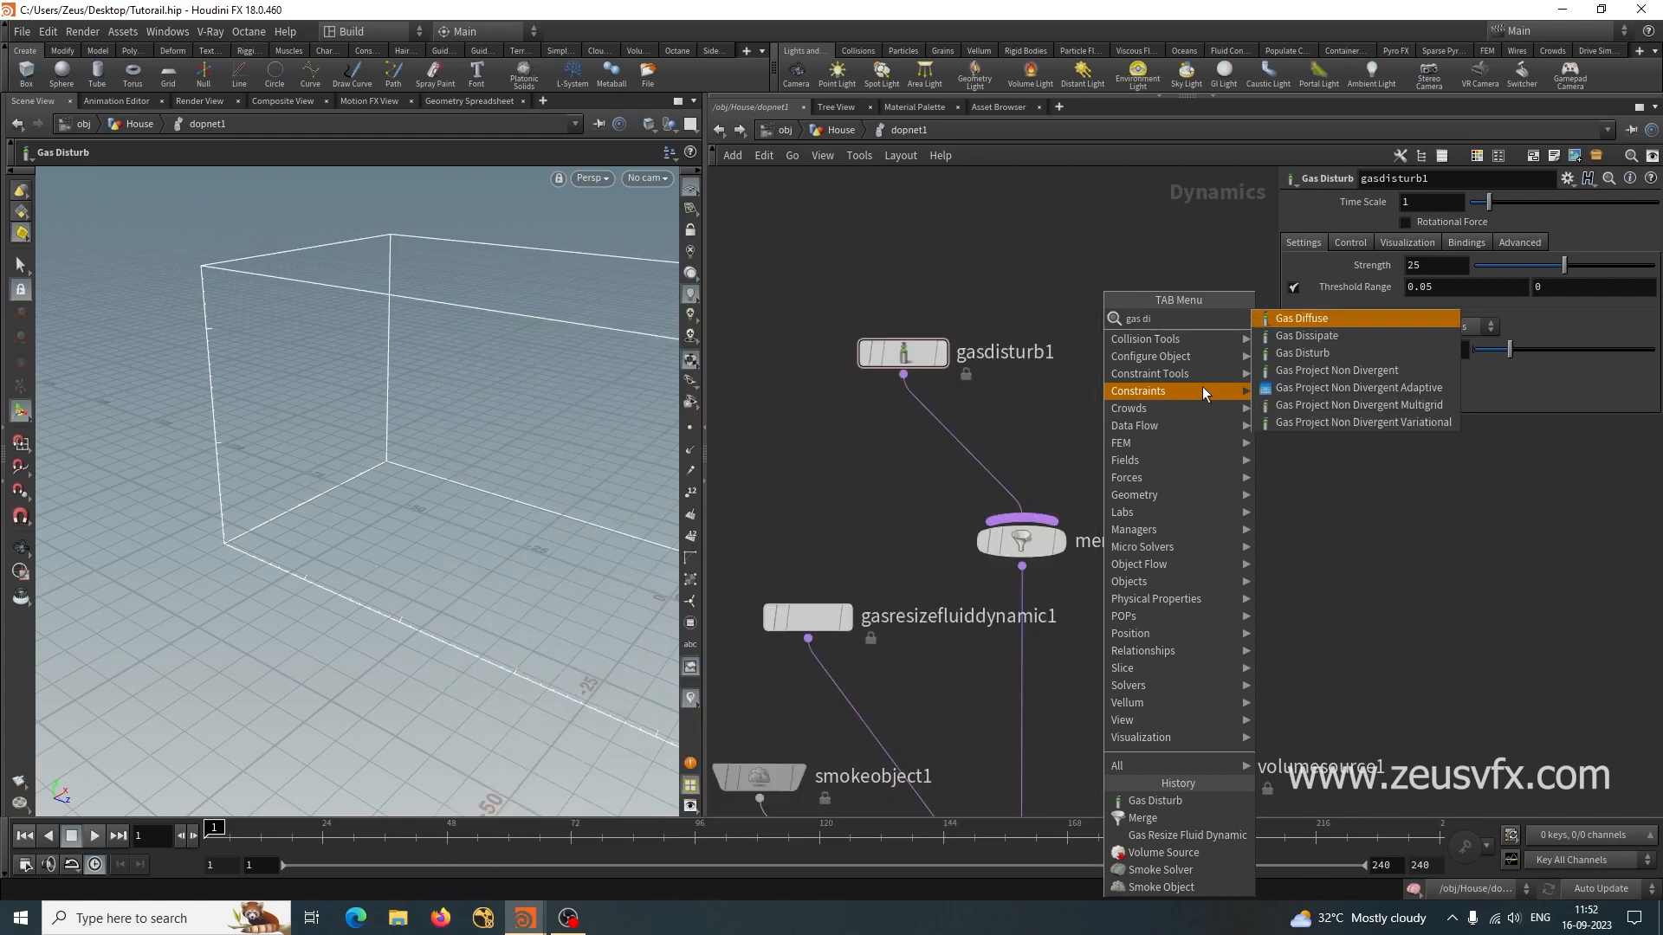
left_click(1325, 335)
left_click(1151, 338)
left_click_drag(1150, 374, 1031, 517)
middle_click_drag(1177, 458, 1079, 445)
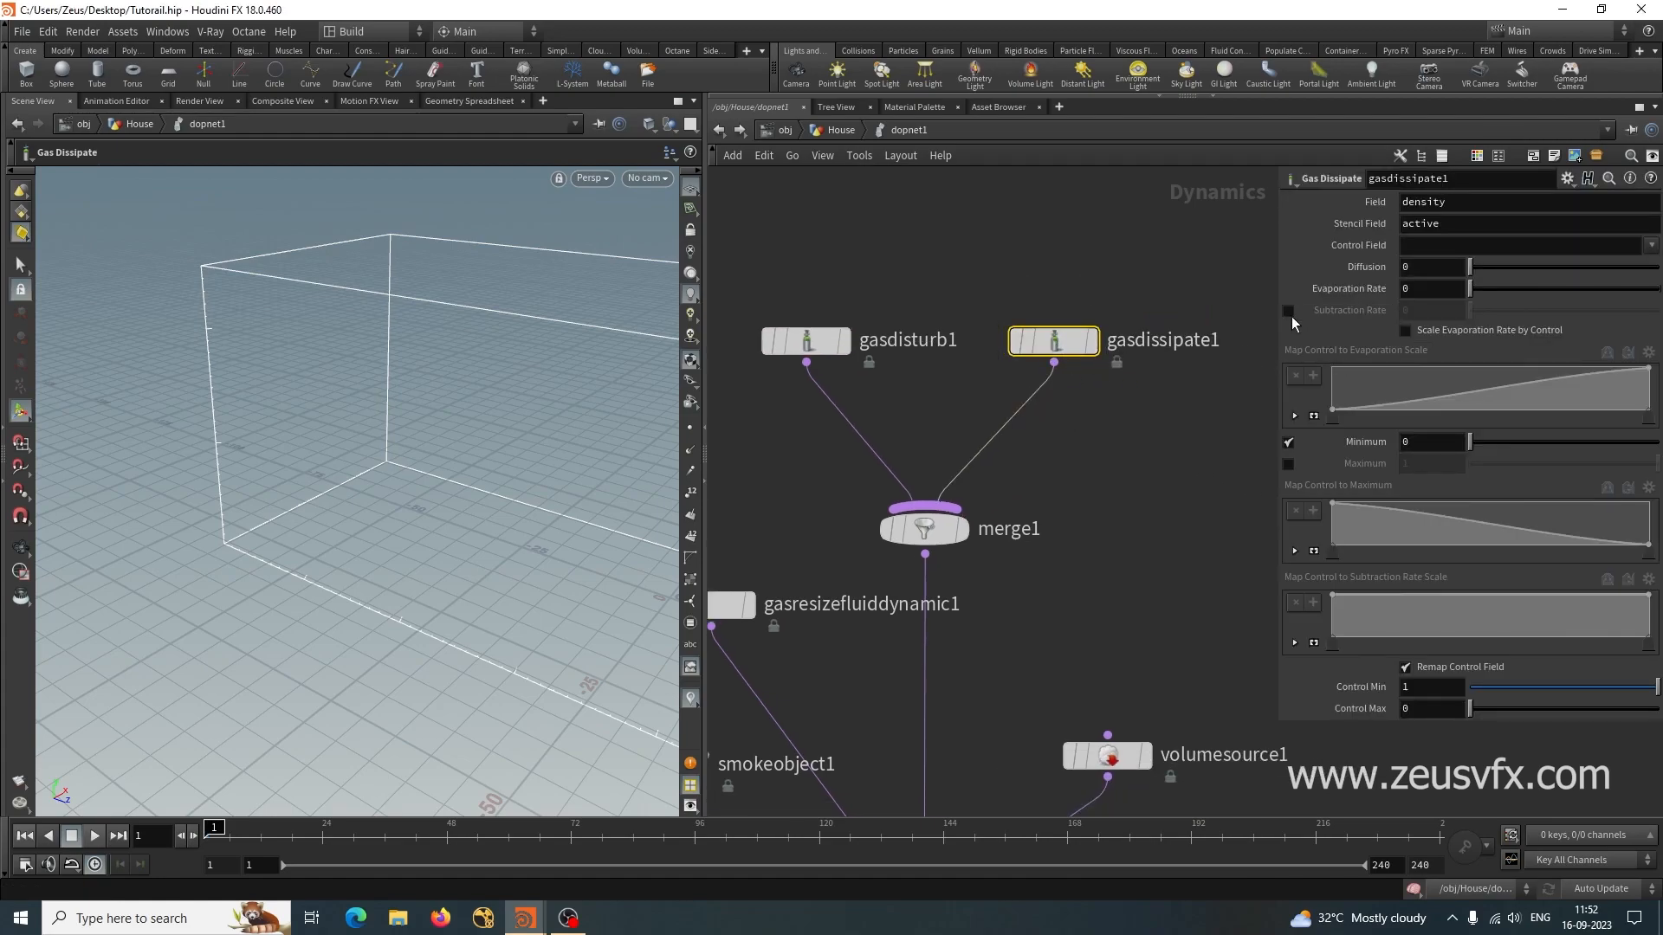
Enable the Gas Dissipate's Subtraction Rate and set both Evaporation Rate and Subtraction Rate to 0.1.
left_click(1289, 311)
left_click(1434, 290)
type("0.1")
left_click(1442, 313)
type("0.1")
key("Return")
middle_click_drag(1129, 475, 1129, 426)
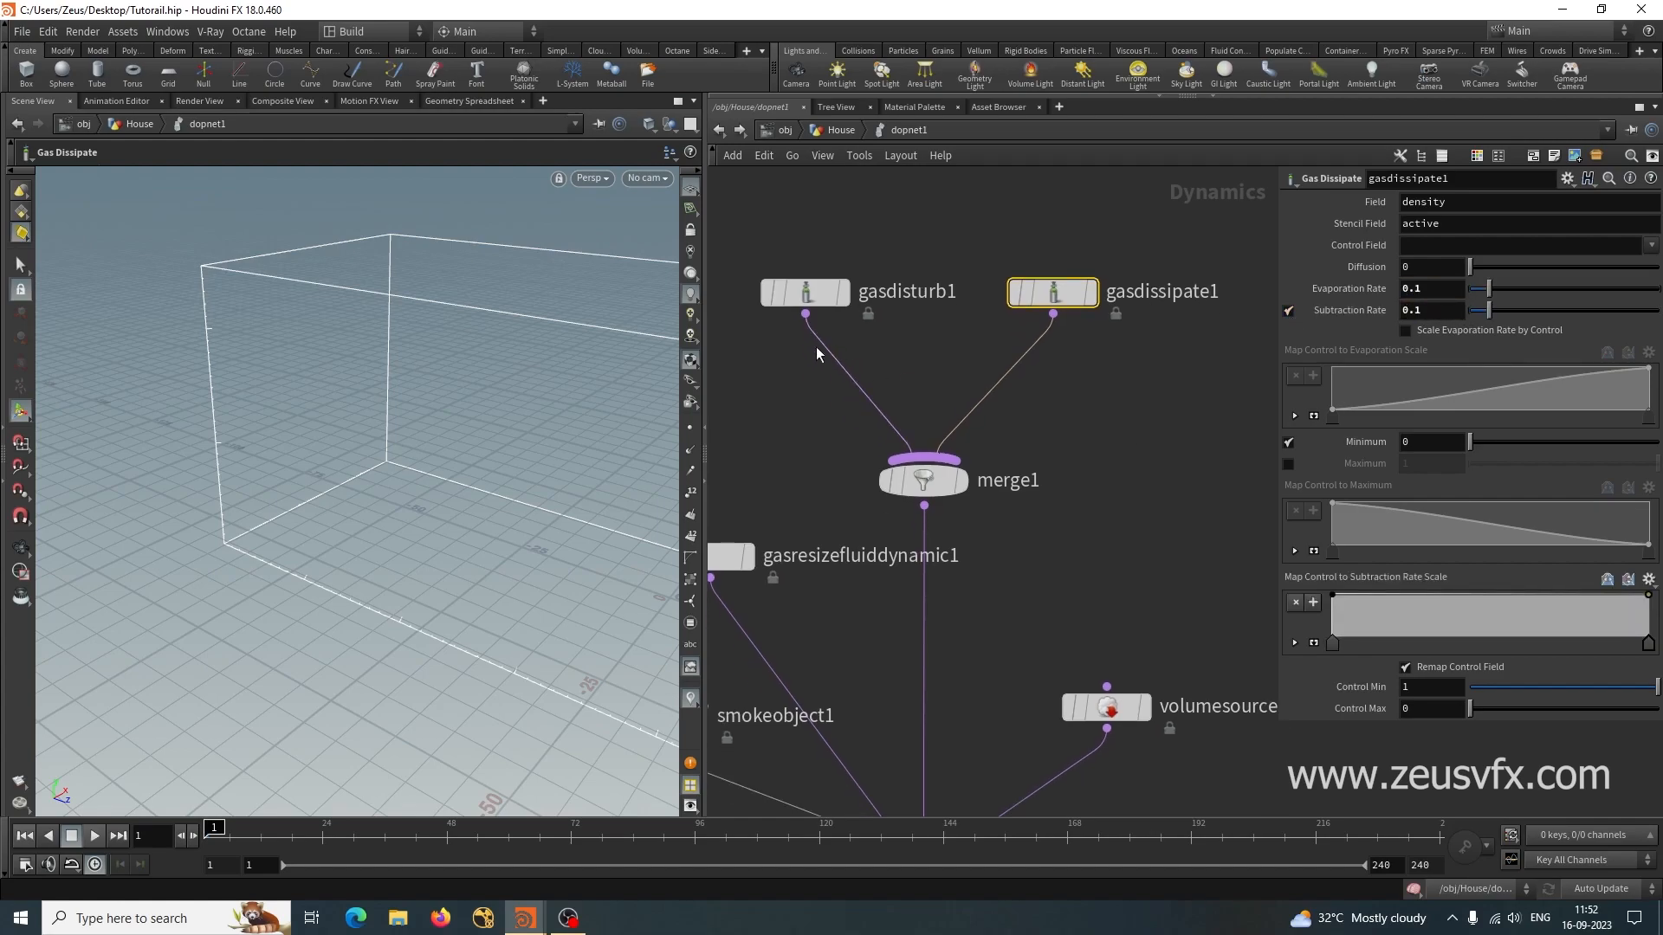
Add a Gas Turbulence node beside the Gas Dissipate and connect it to the Merge.
left_click(812, 300)
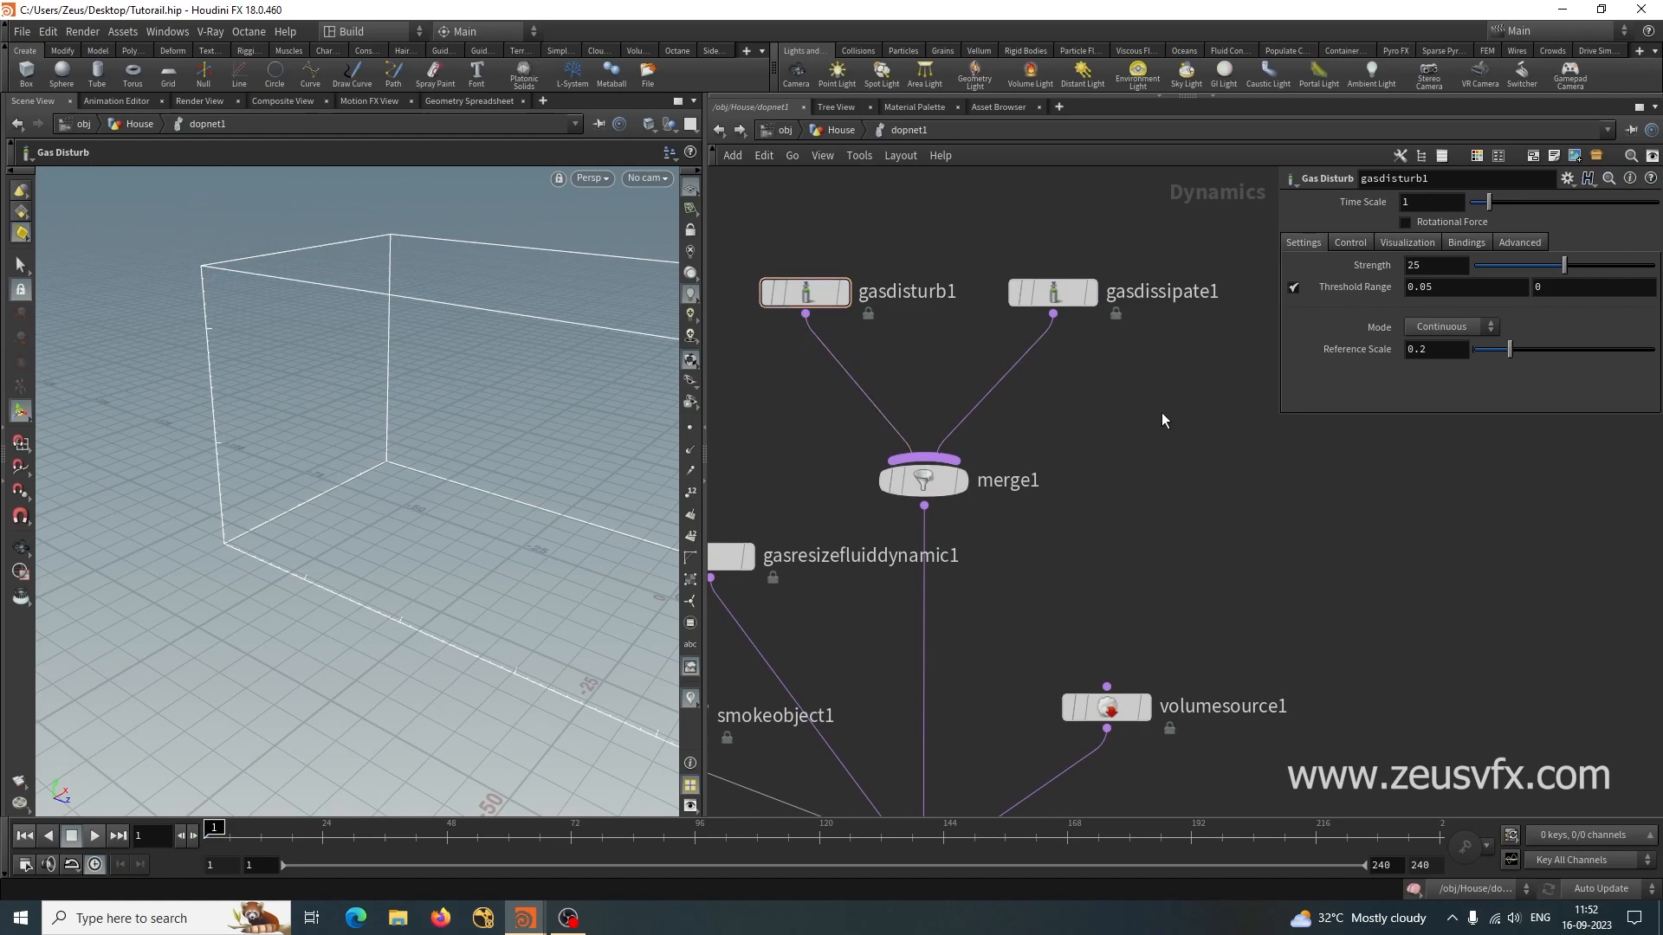
key("Tab")
type("gas tur")
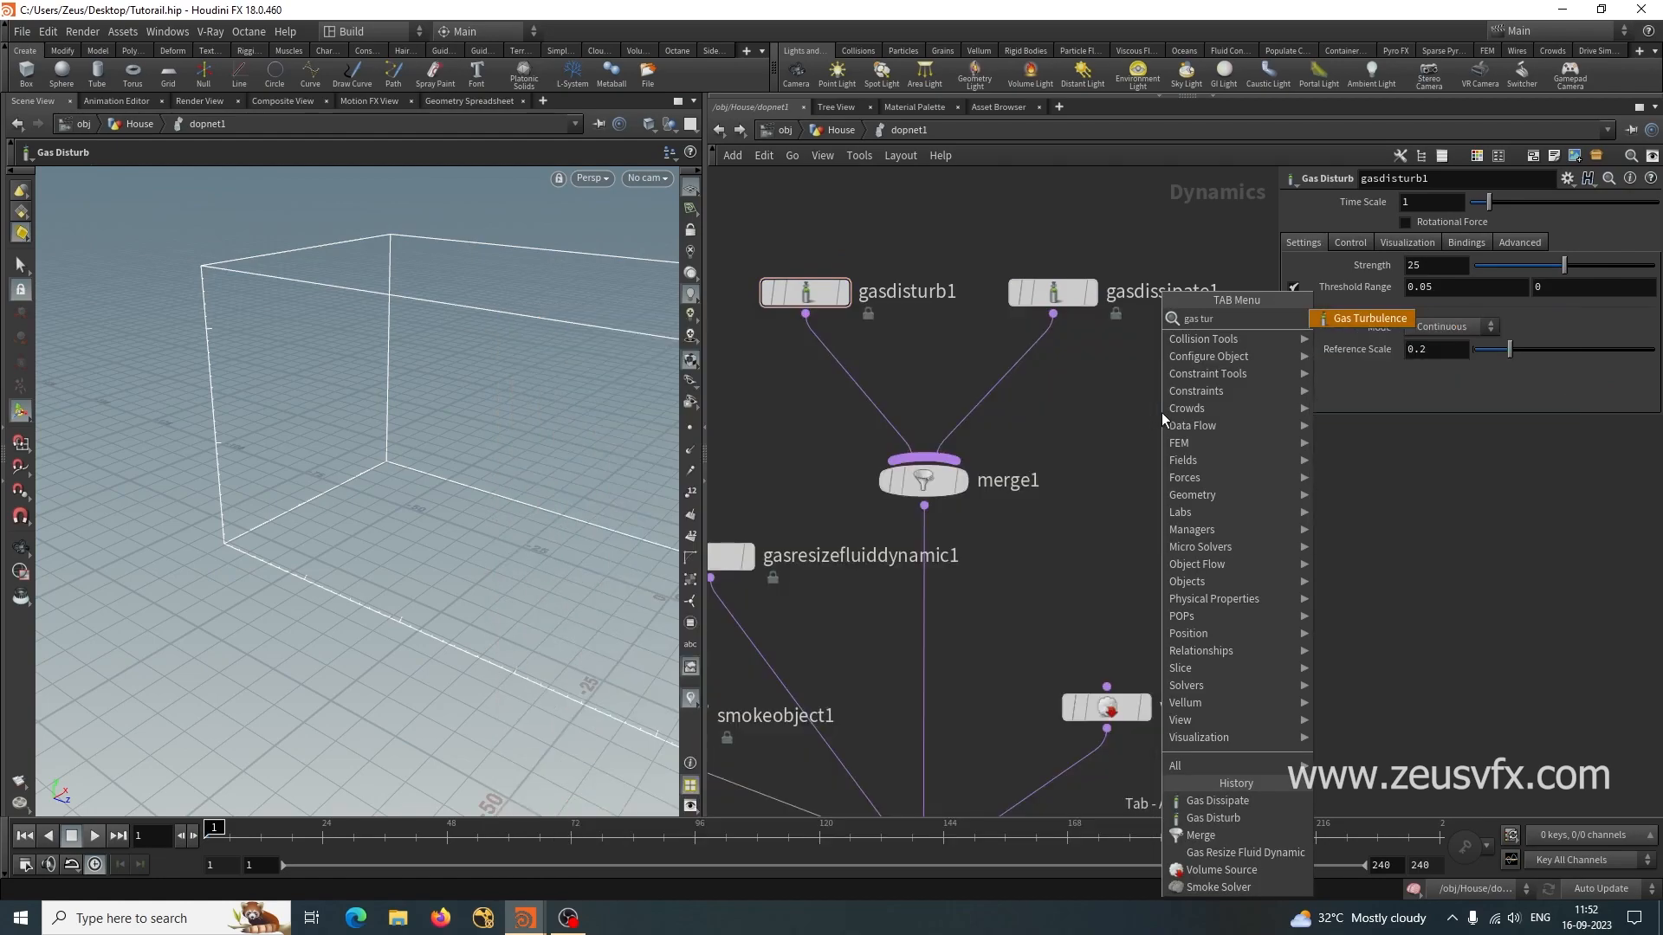
left_click(1341, 318)
left_click(1209, 316)
left_click_drag(1208, 335, 978, 450)
middle_click_drag(1210, 482, 1200, 589)
mouse_move(1196, 437)
left_mouse_down()
mouse_move(1127, 493)
mouse_move(1172, 452)
left_mouse_up()
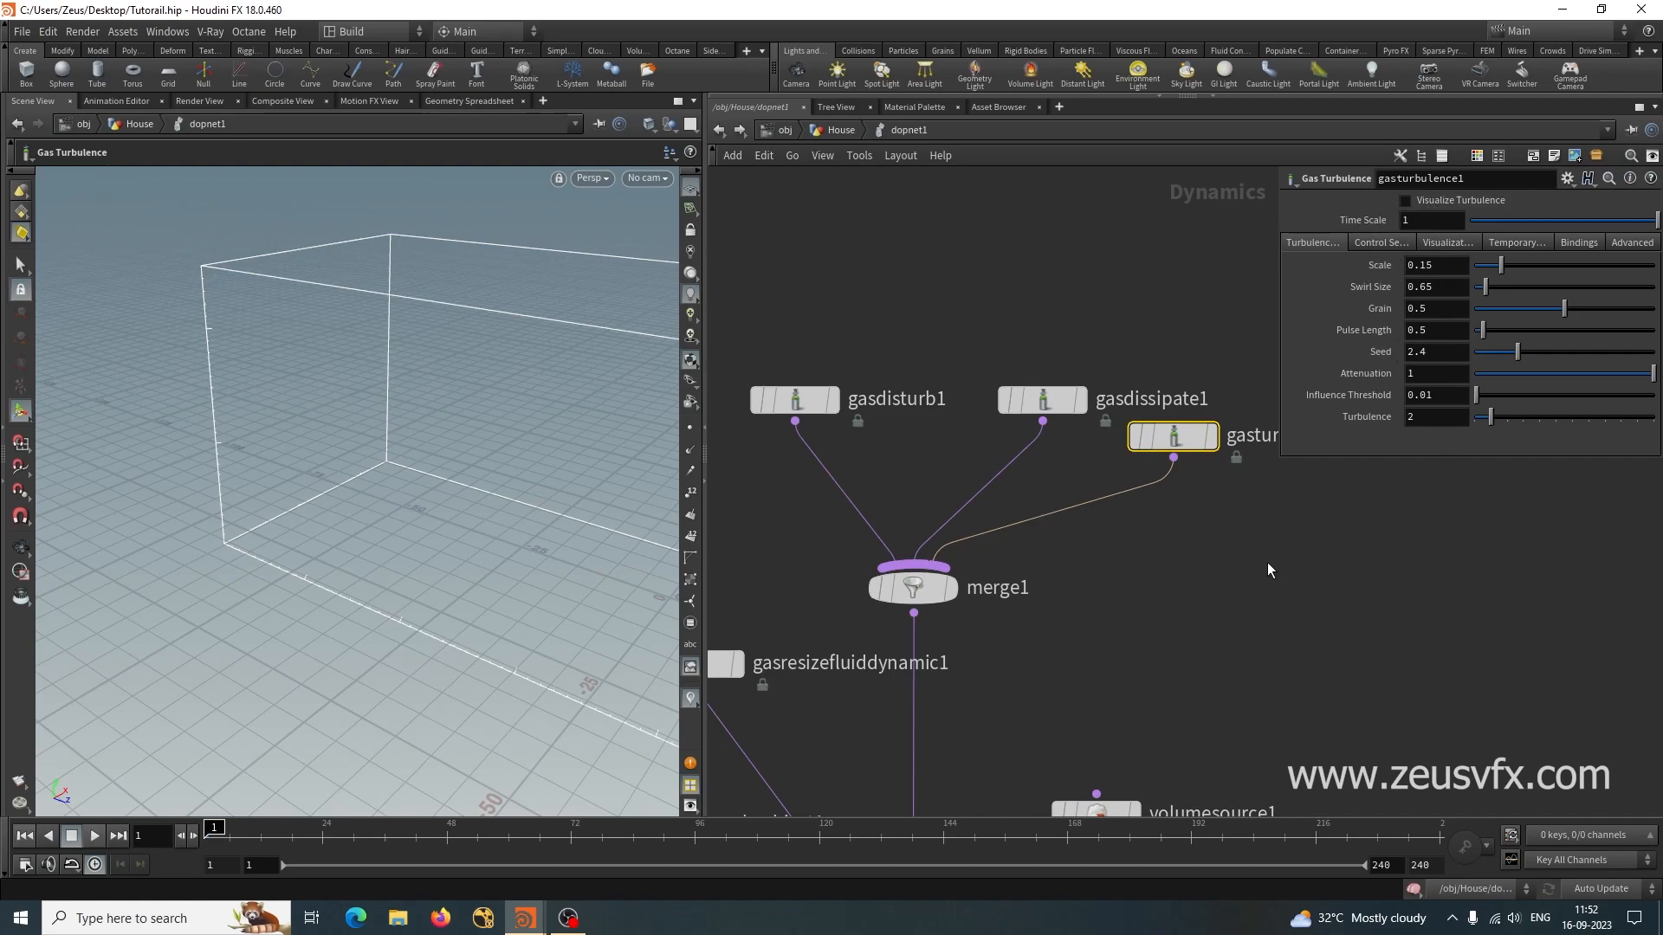
Play the simulation past frame 40, then scrub through the cached frames and examine the smoke from several angles.
scroll(1266, 563, "down", 1)
scroll(1214, 646, "down", 1)
middle_click_drag(1214, 646, 1151, 533)
key("l")
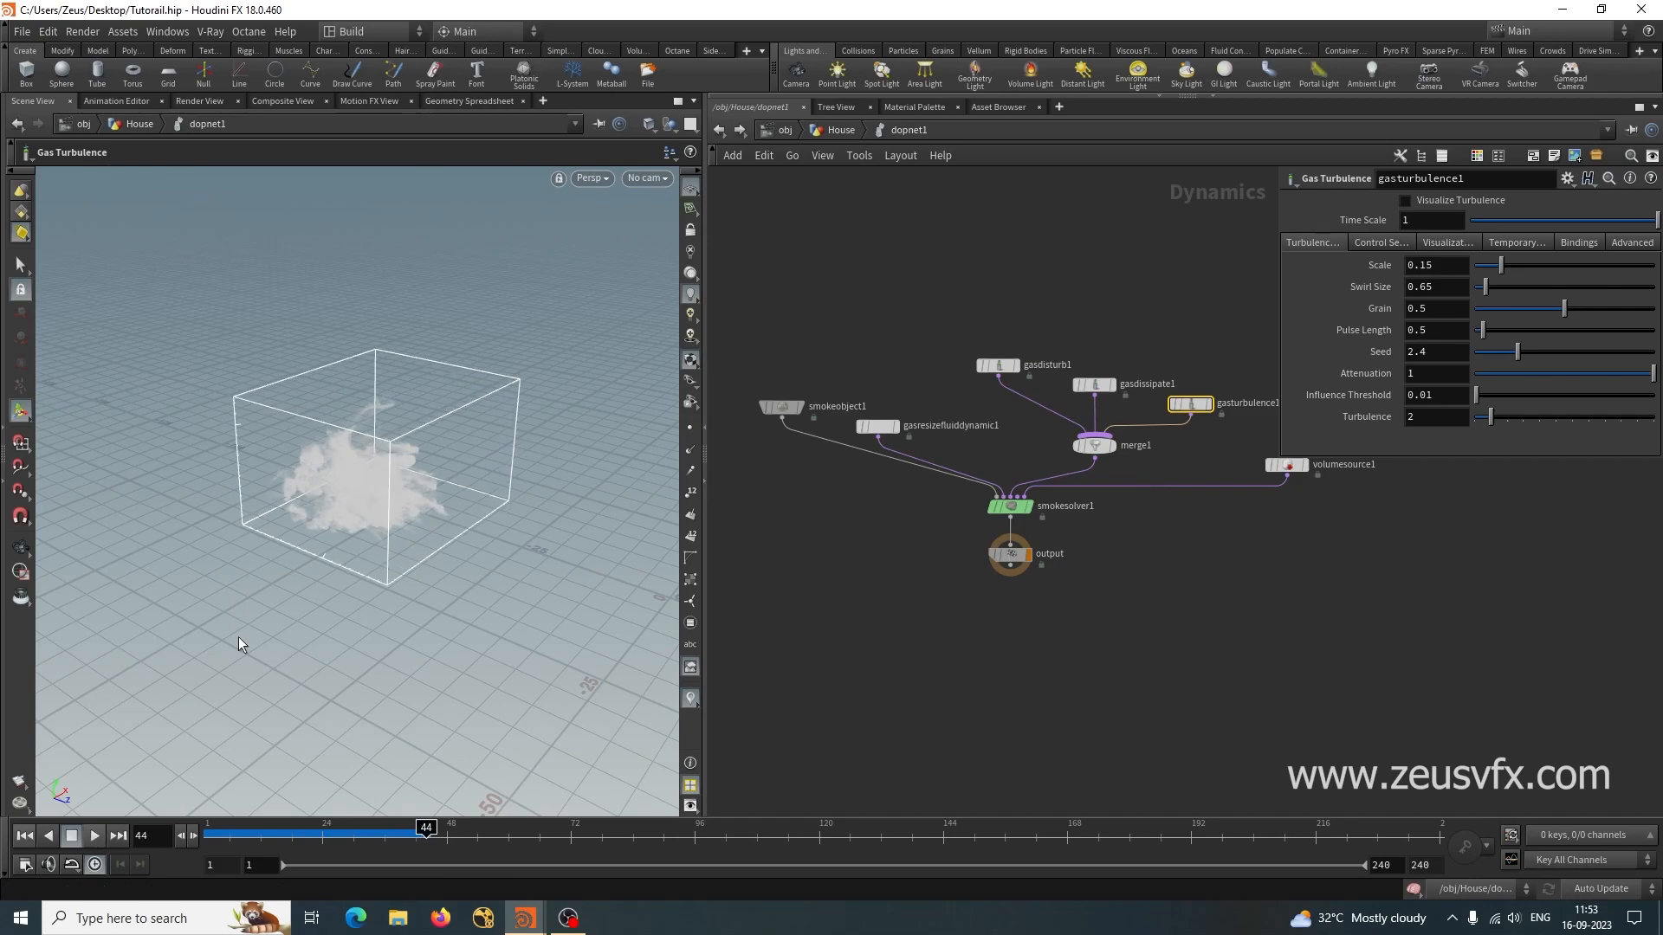
key("Escape")
scroll(248, 587, "up", 10)
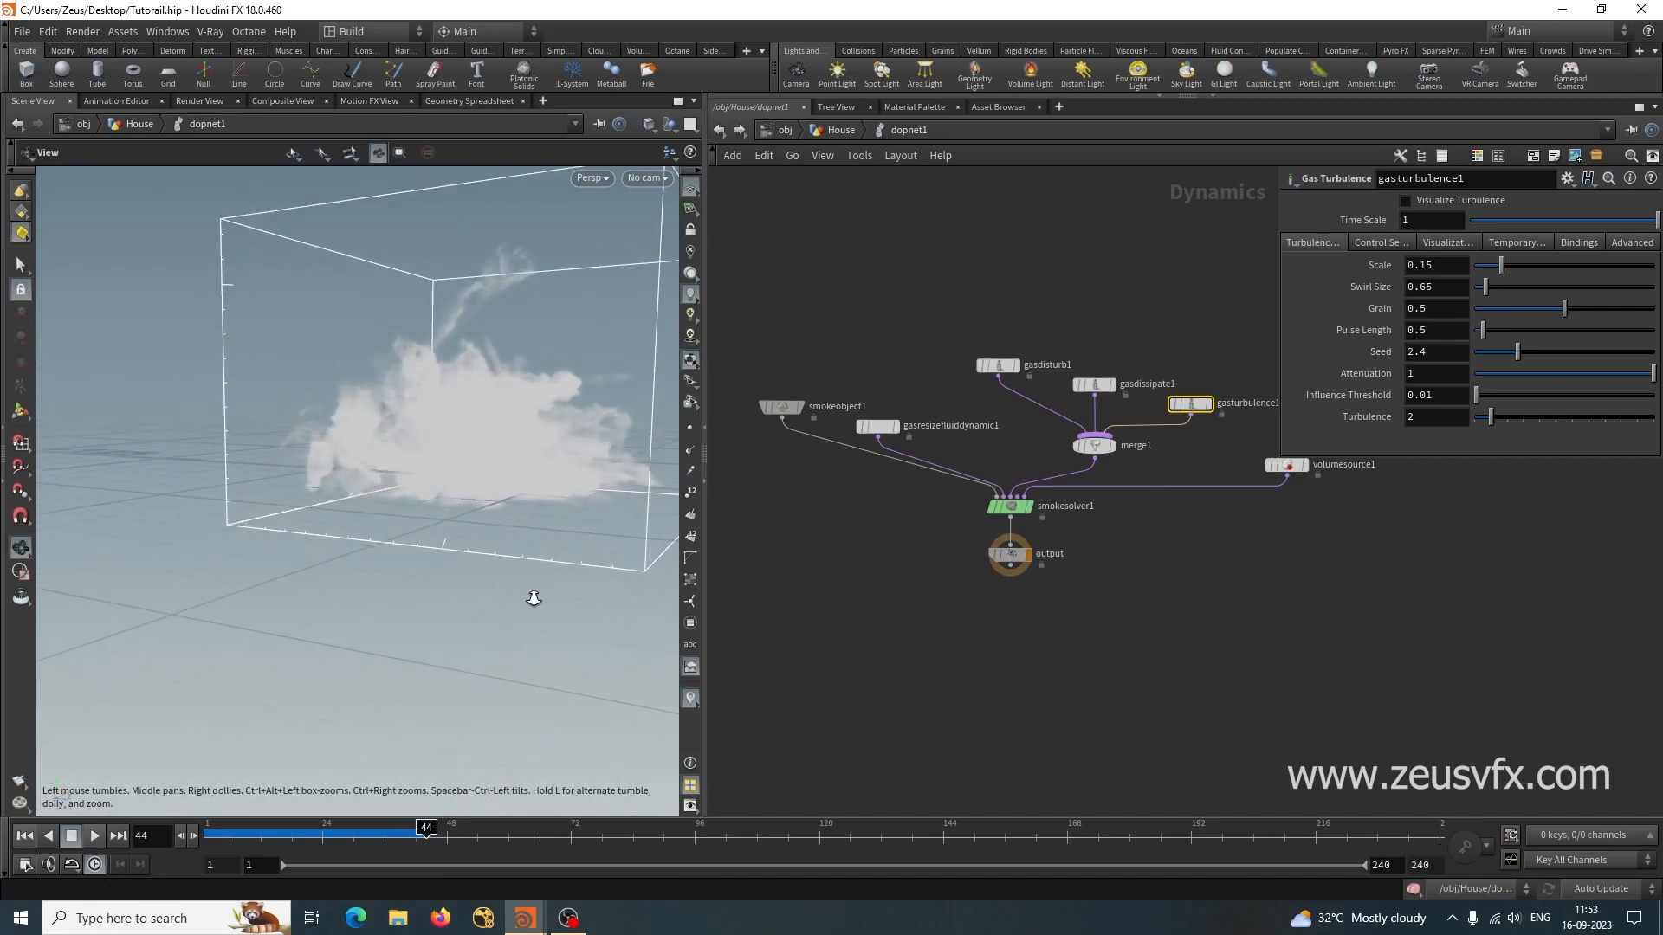
left_click_drag(309, 676, 312, 664, "alt")
mouse_move(427, 833)
left_mouse_down()
mouse_move(320, 824)
mouse_move(426, 825)
left_mouse_up()
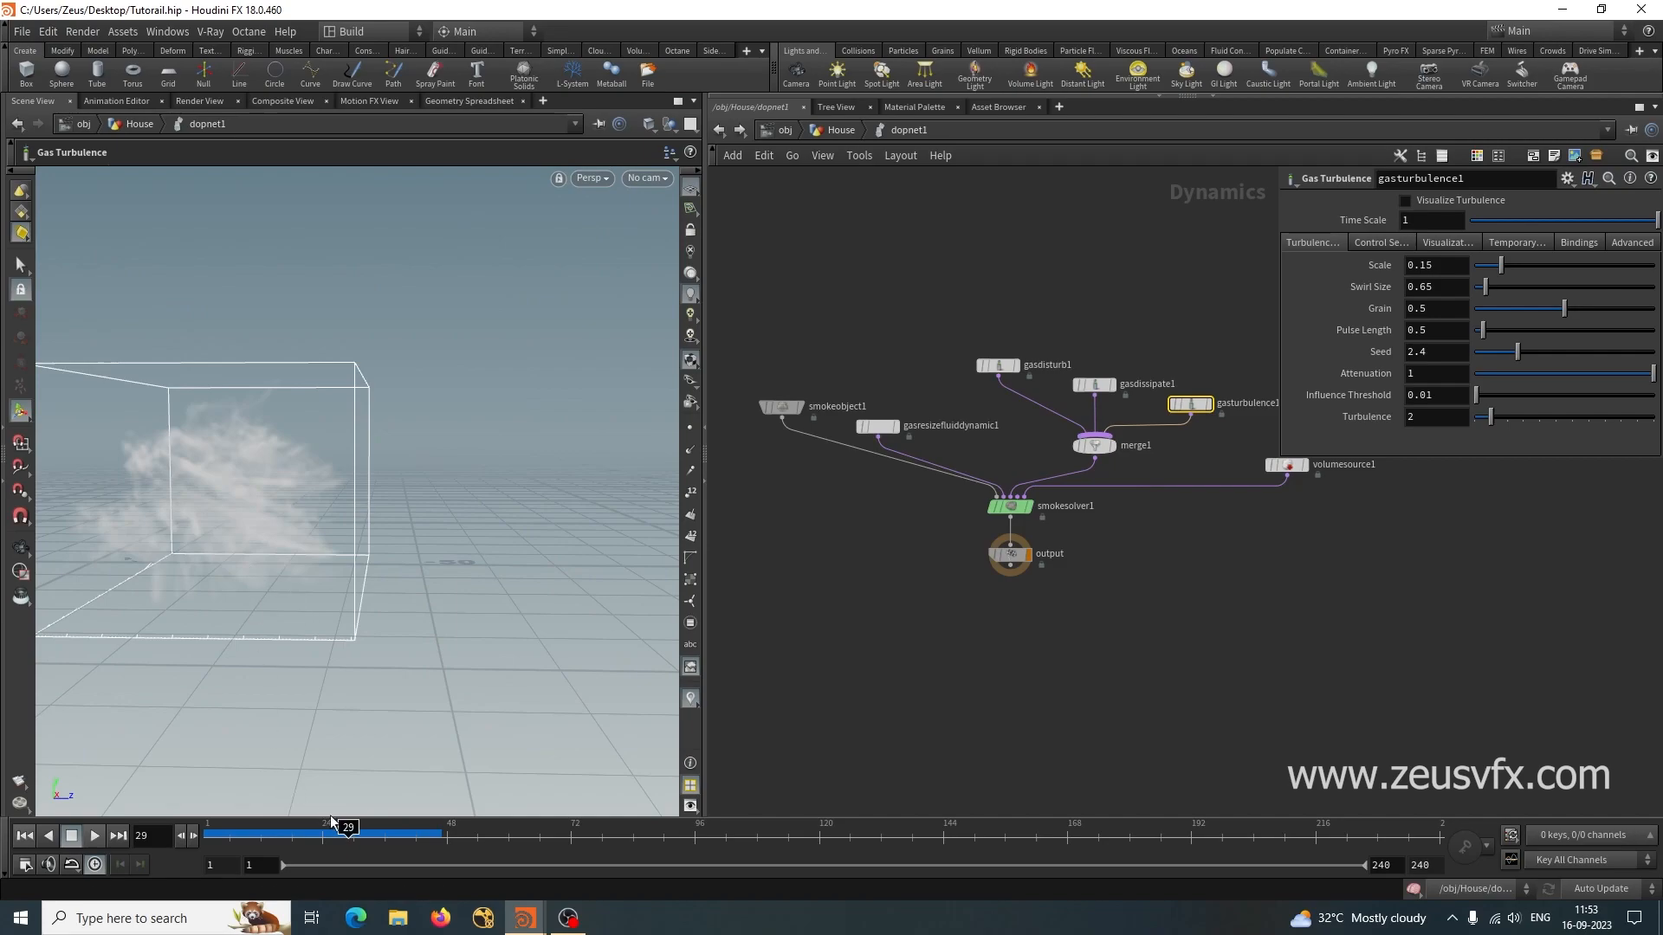
left_click_drag(295, 717, 285, 665, "alt")
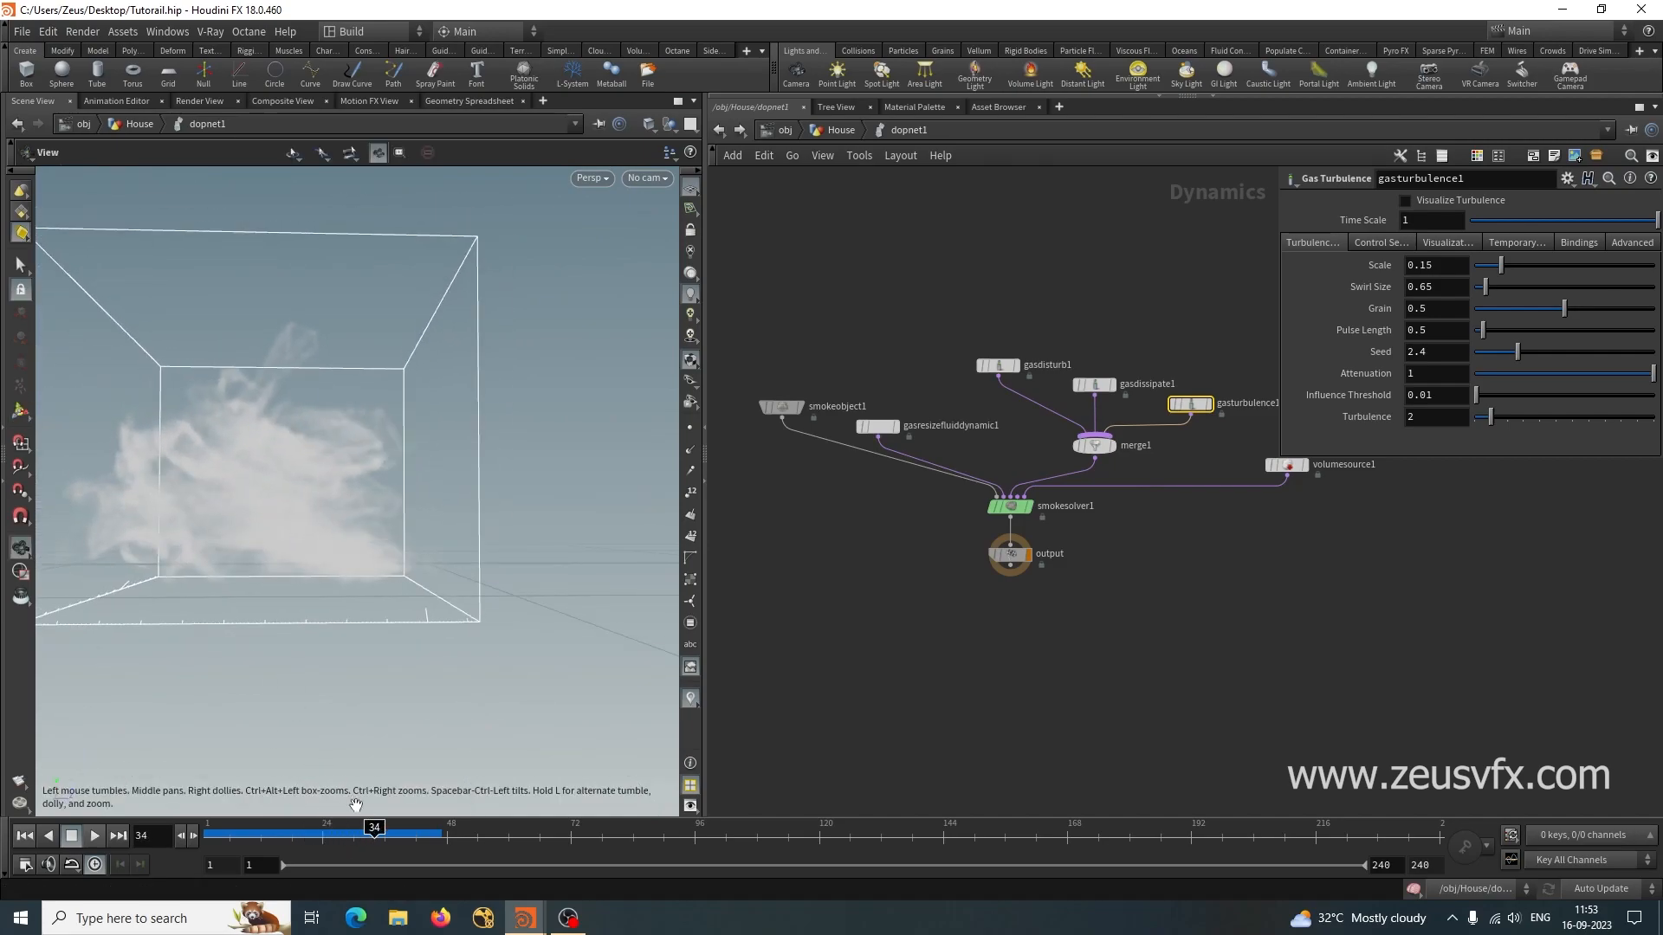
left_click_drag(373, 711, 349, 757, "alt")
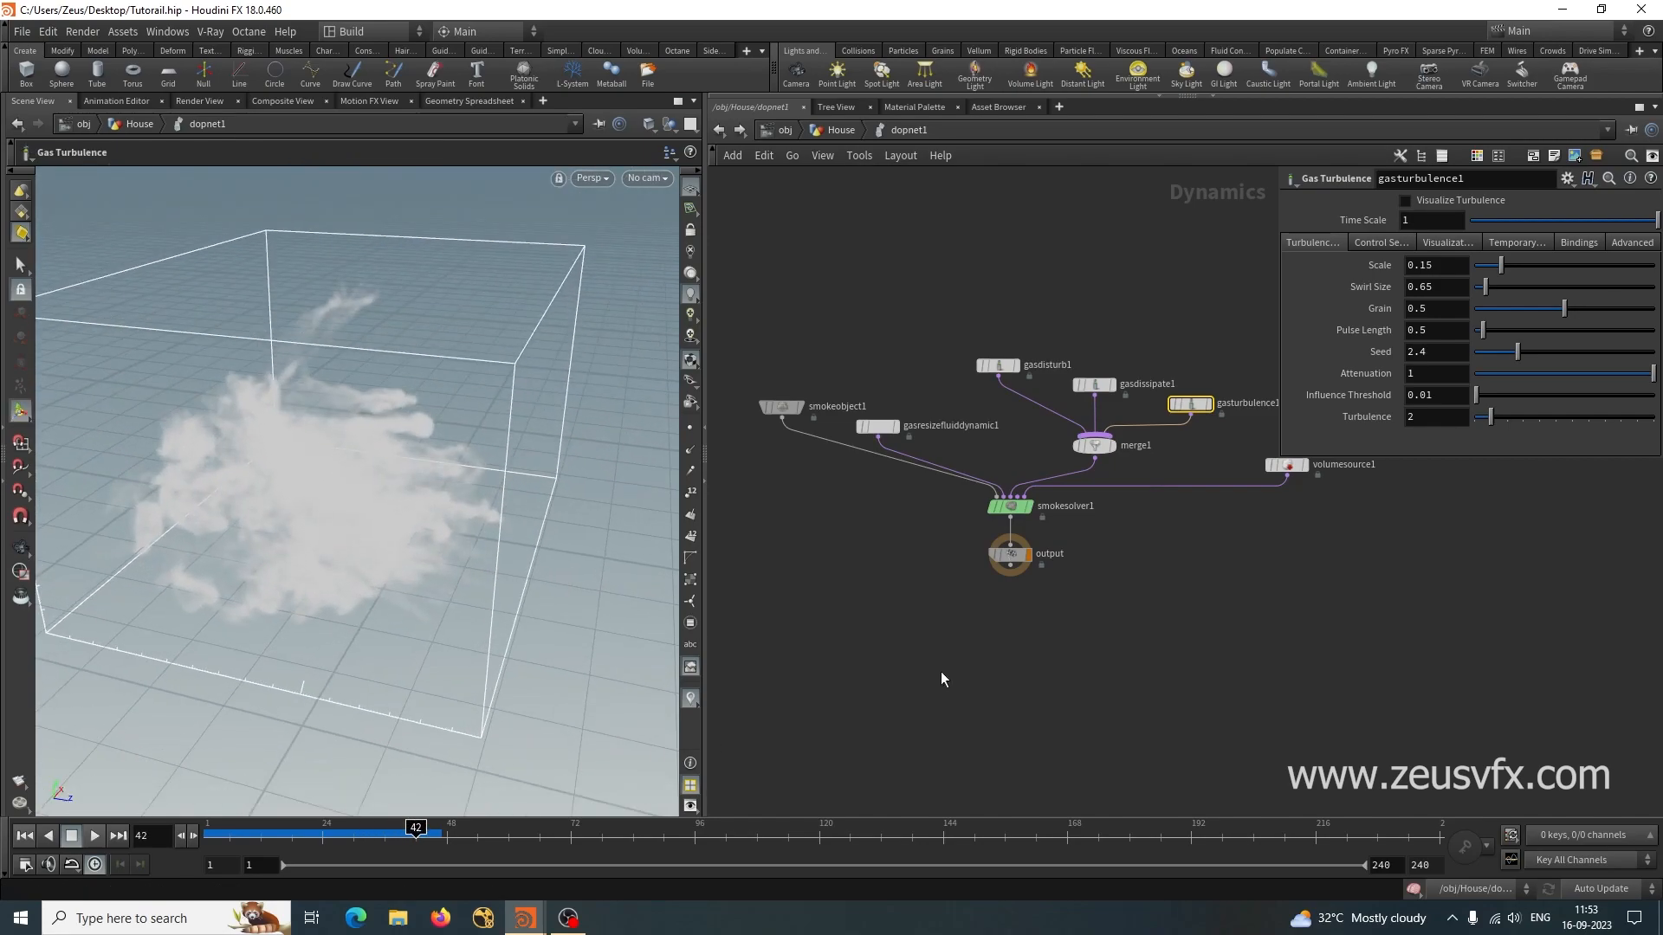
Enable Closed Boundaries on the Smoke Object, return to frame 1 and leave only the -Y boundary closed.
left_click(783, 407)
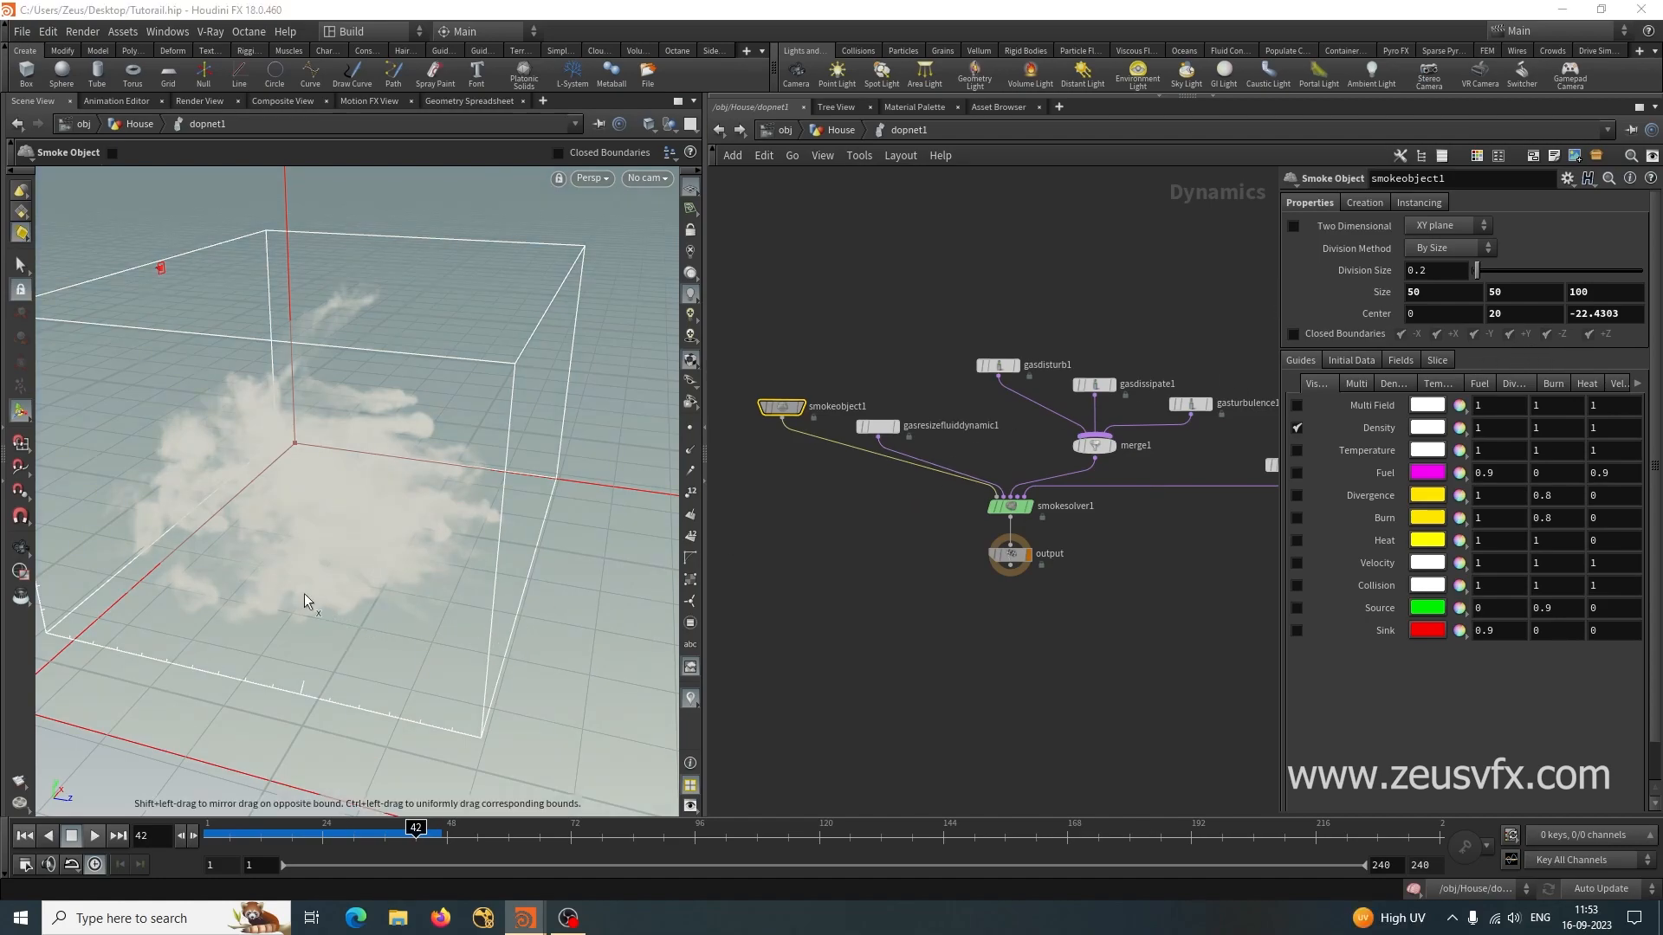
left_click(1293, 334)
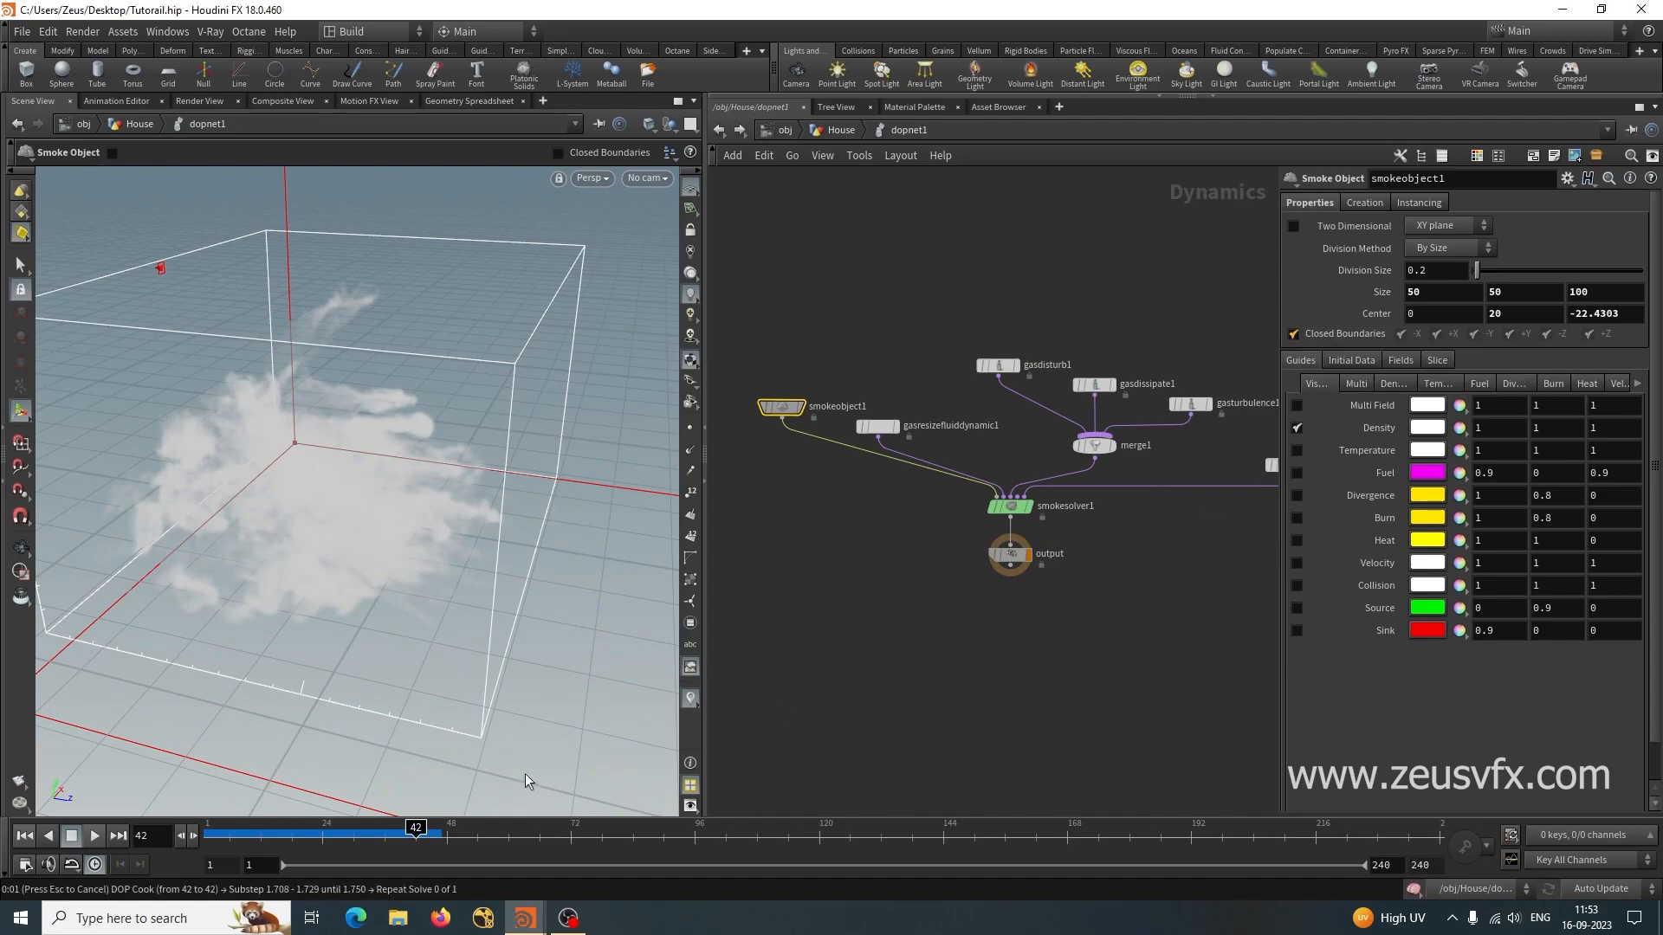
key("Escape")
left_click(24, 836)
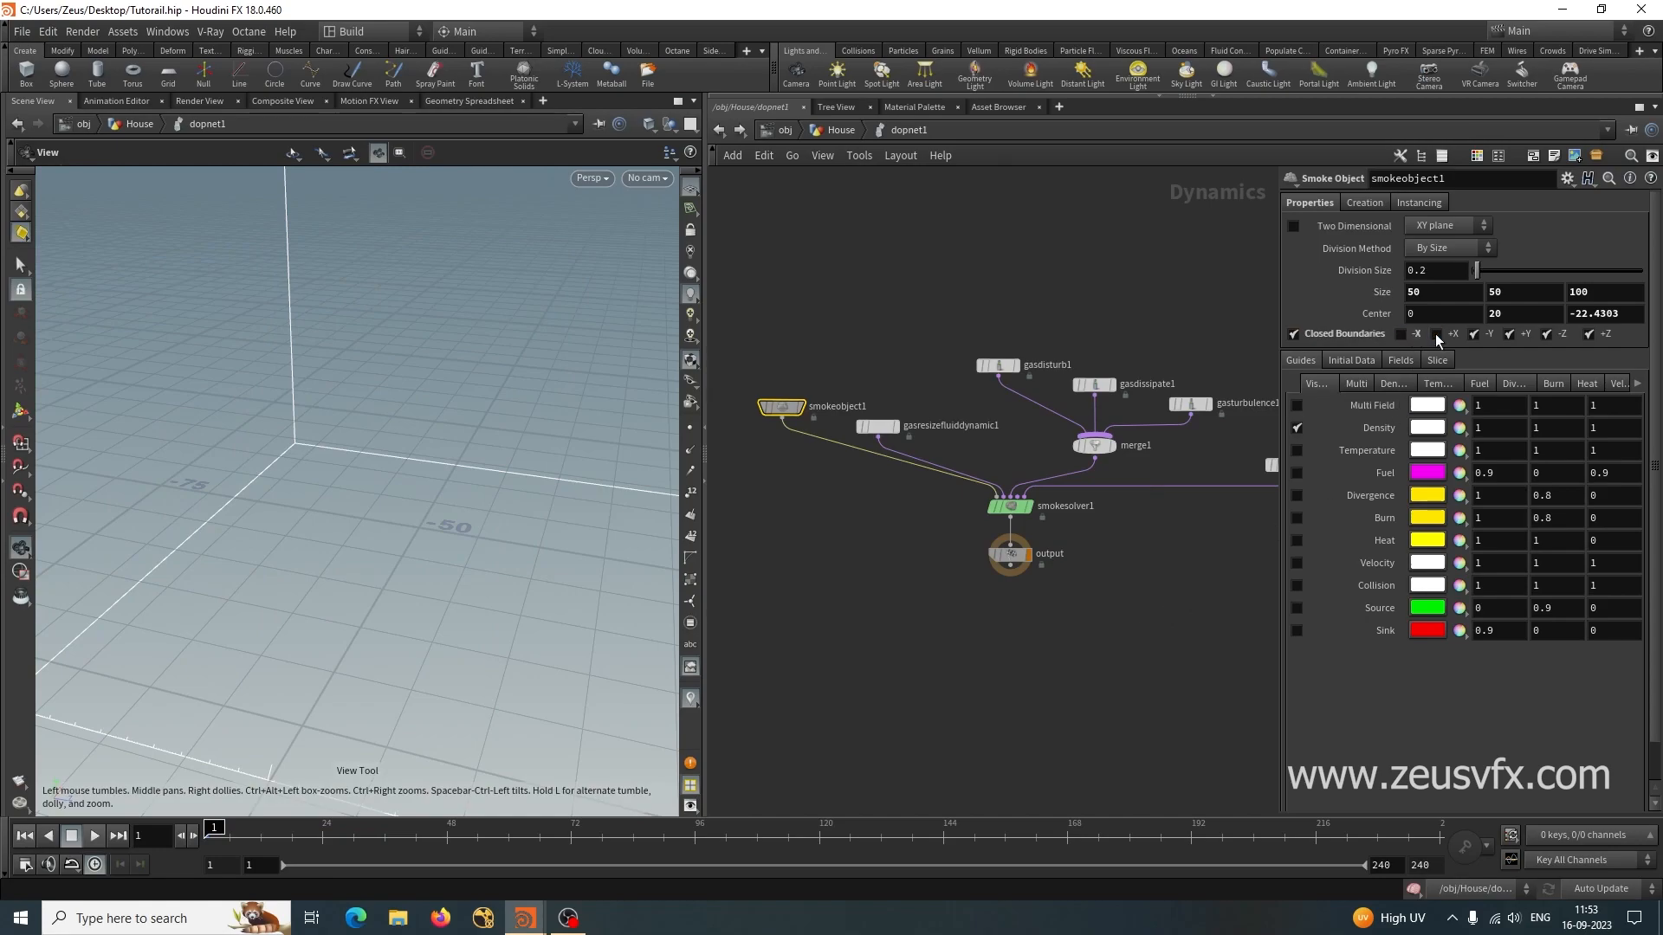
left_click_drag(238, 631, 304, 579)
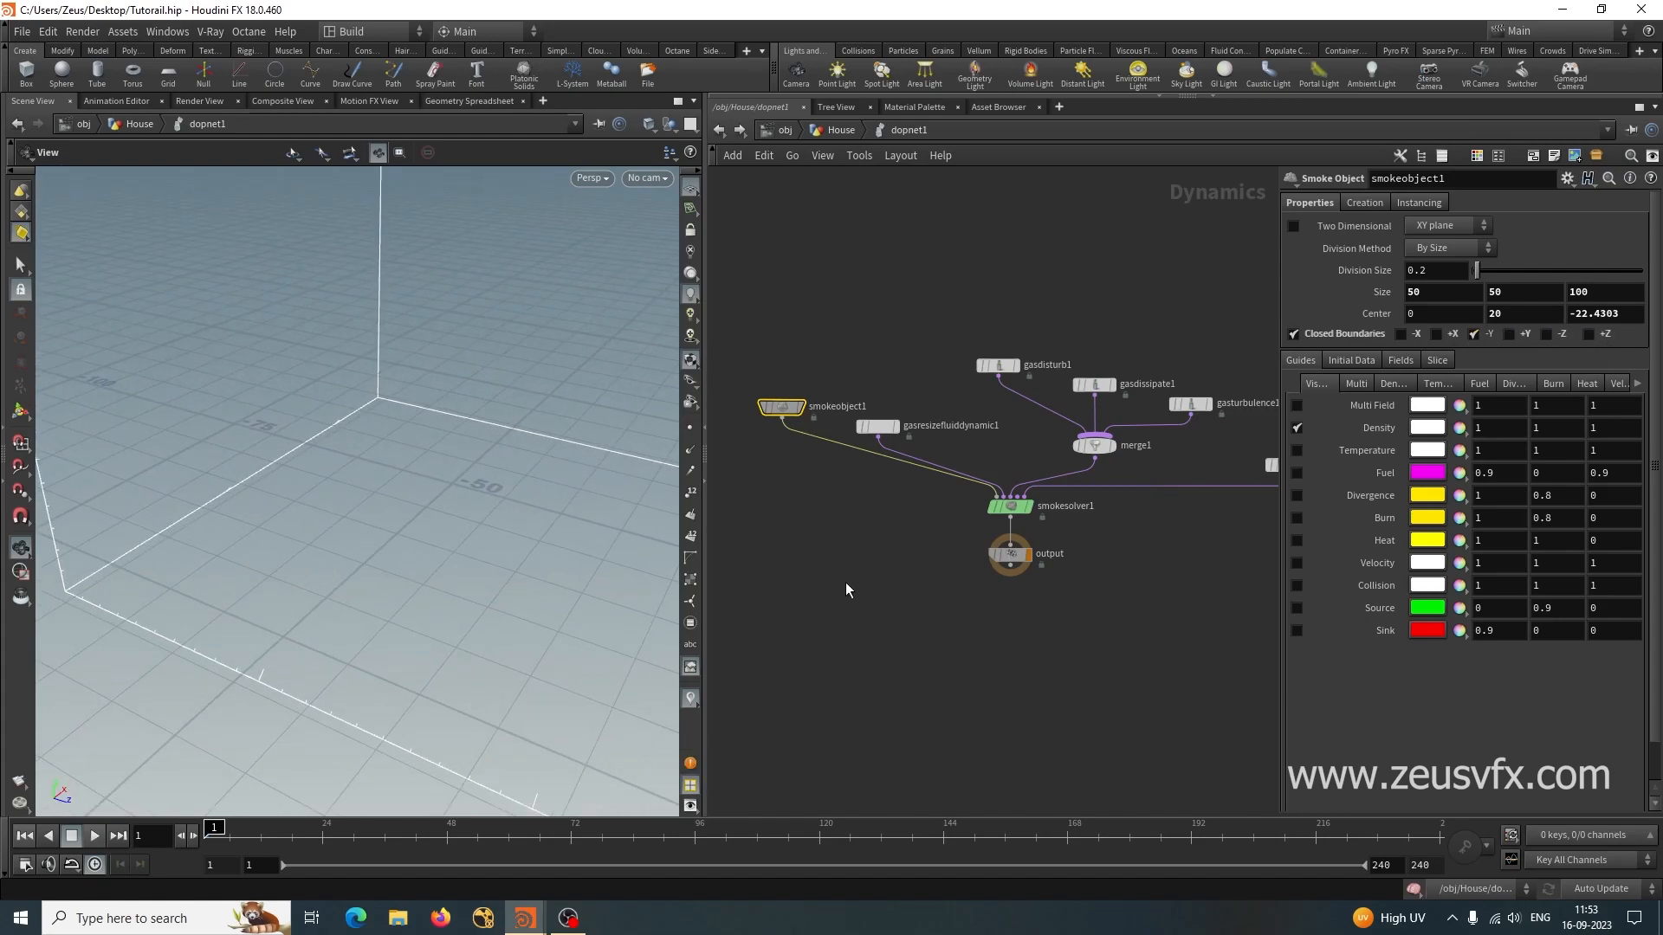
left_click_drag(493, 575, 381, 641)
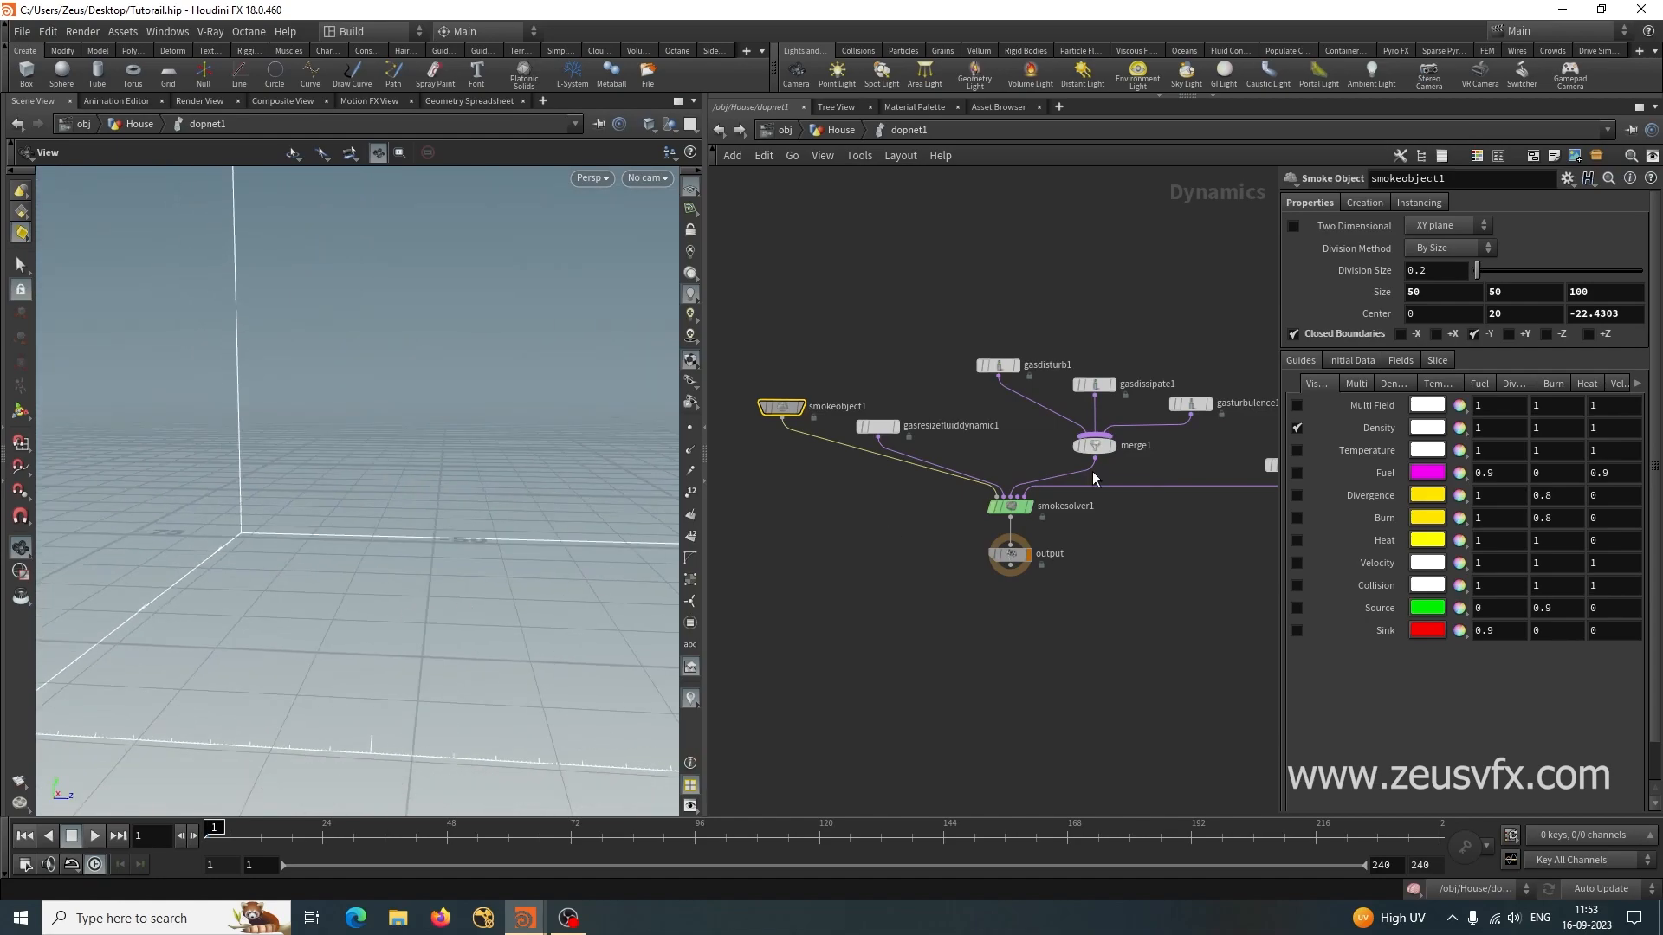
Set the Smoke Object's Center Y to 25 and save the scene.
left_click(1501, 314)
type("25")
key("Return")
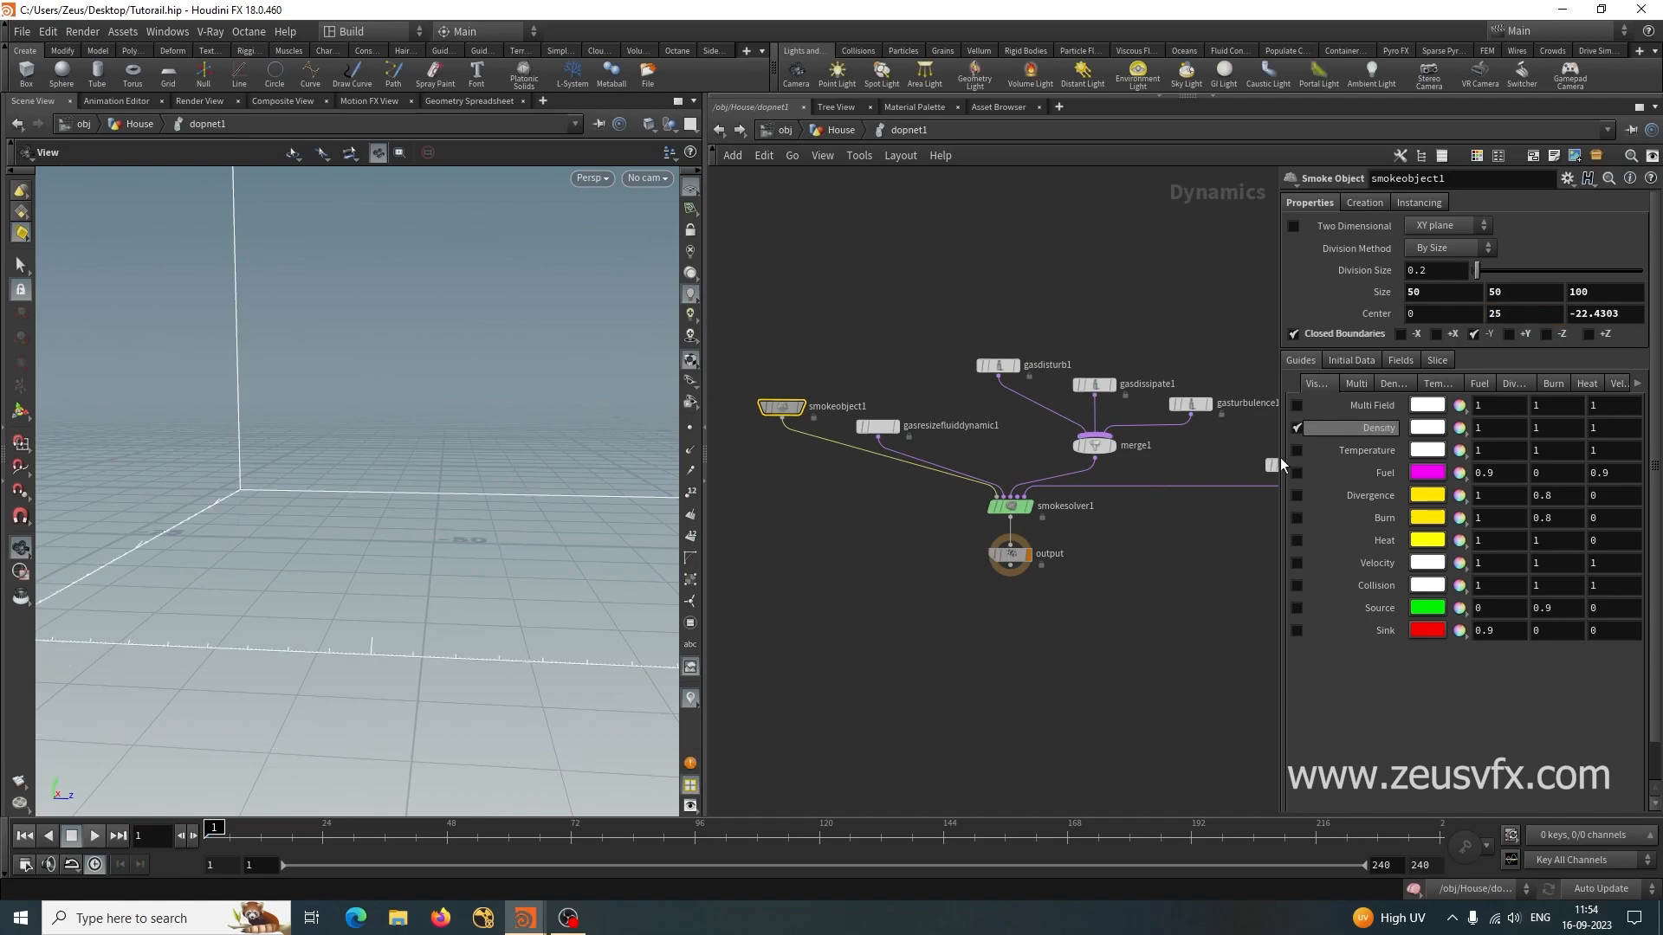
left_click_drag(523, 401, 356, 528)
left_click_drag(547, 503, 675, 528)
left_click_drag(361, 583, 326, 620)
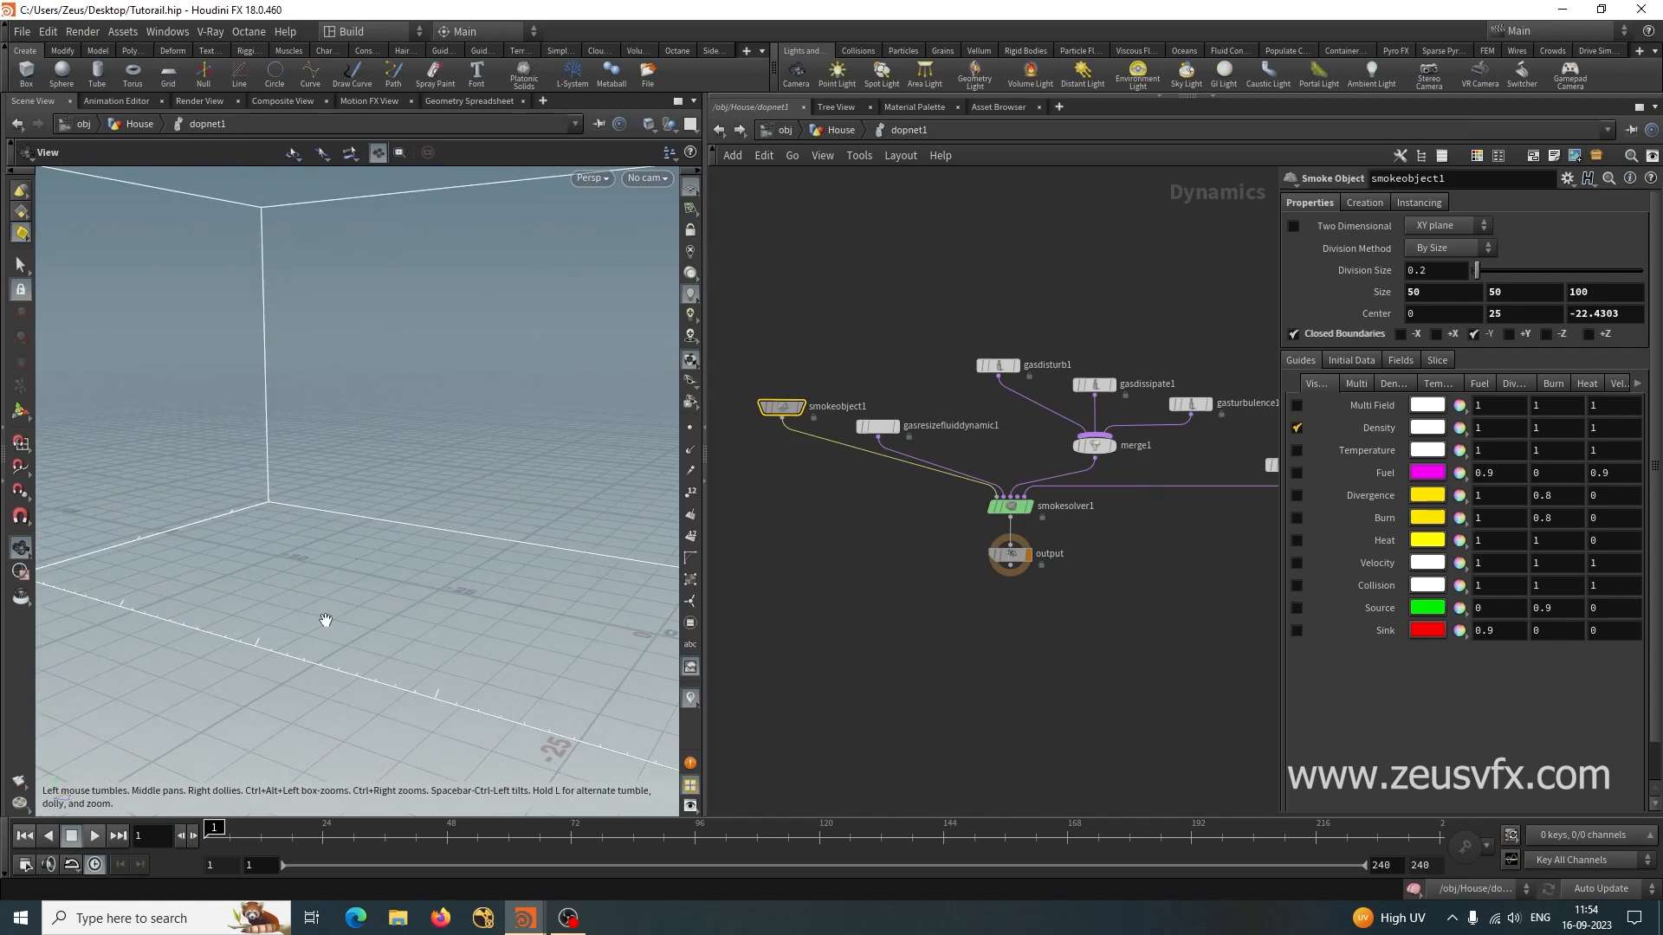
key("ctrl+s")
Play the simulation to frame 49, examine the smoke's shape at the ground and scrub back to frame 40.
key("Up")
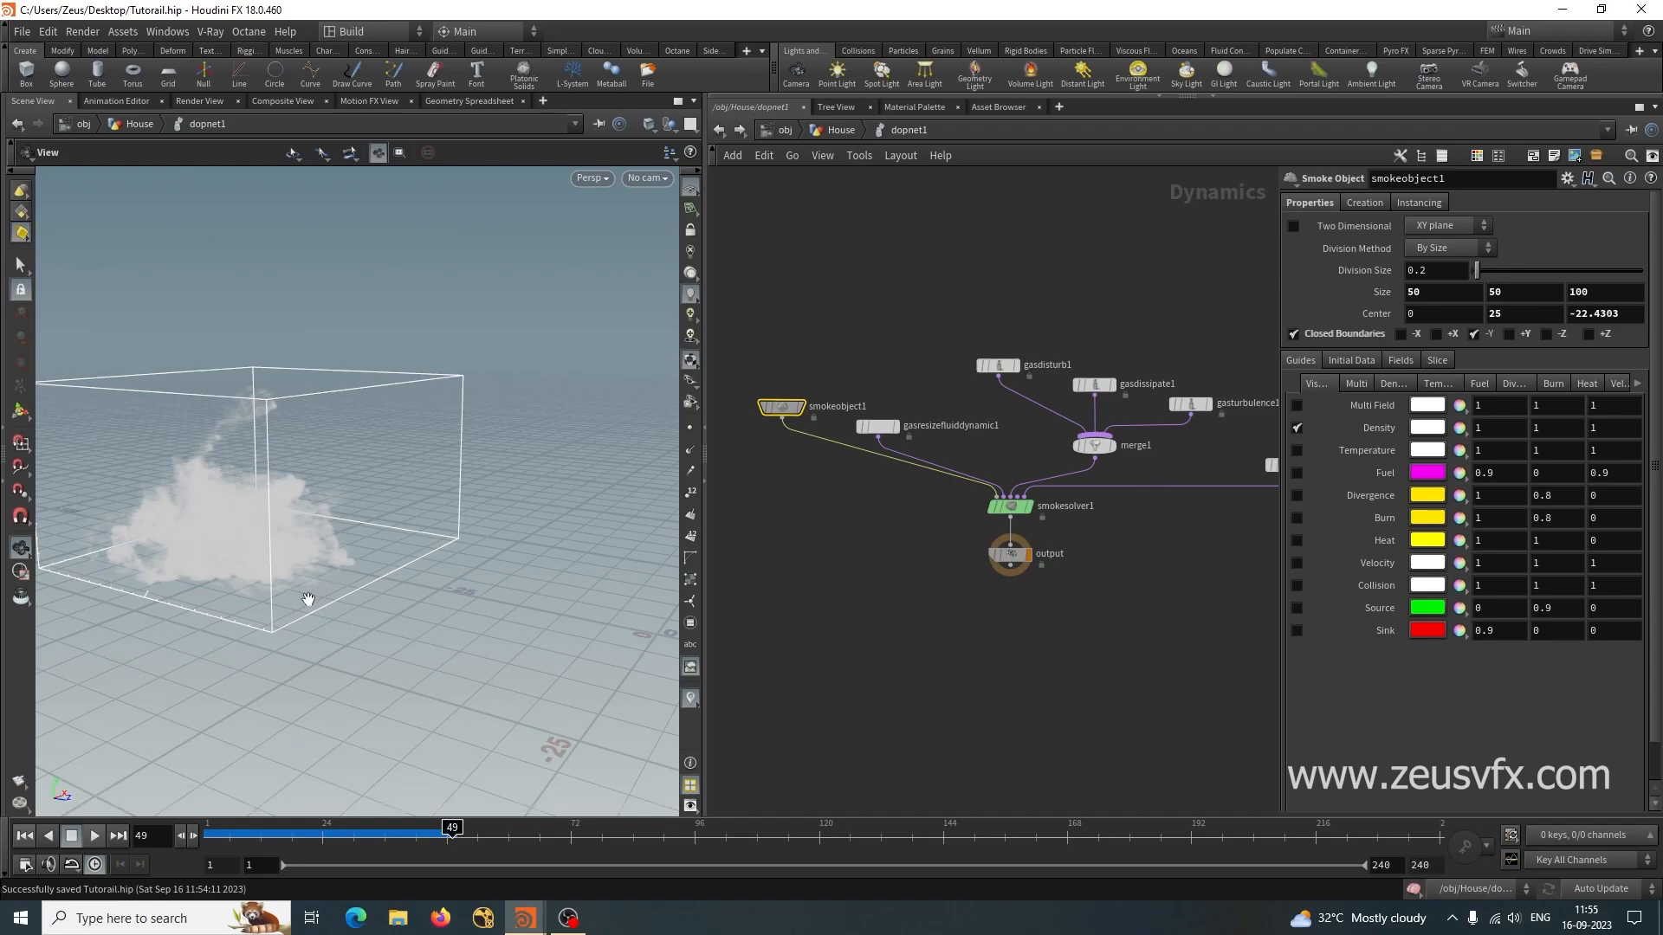
left_click_drag(258, 603, 387, 535)
scroll(336, 586, "up", 3)
middle_click_drag(386, 535, 520, 478)
mouse_move(460, 509)
left_mouse_down()
mouse_move(438, 531)
mouse_move(457, 556)
mouse_move(573, 526)
mouse_move(424, 543)
mouse_move(443, 517)
left_mouse_up()
right_click_drag(530, 531, 407, 554)
left_click_drag(407, 554, 348, 597)
left_click_drag(446, 833, 405, 834)
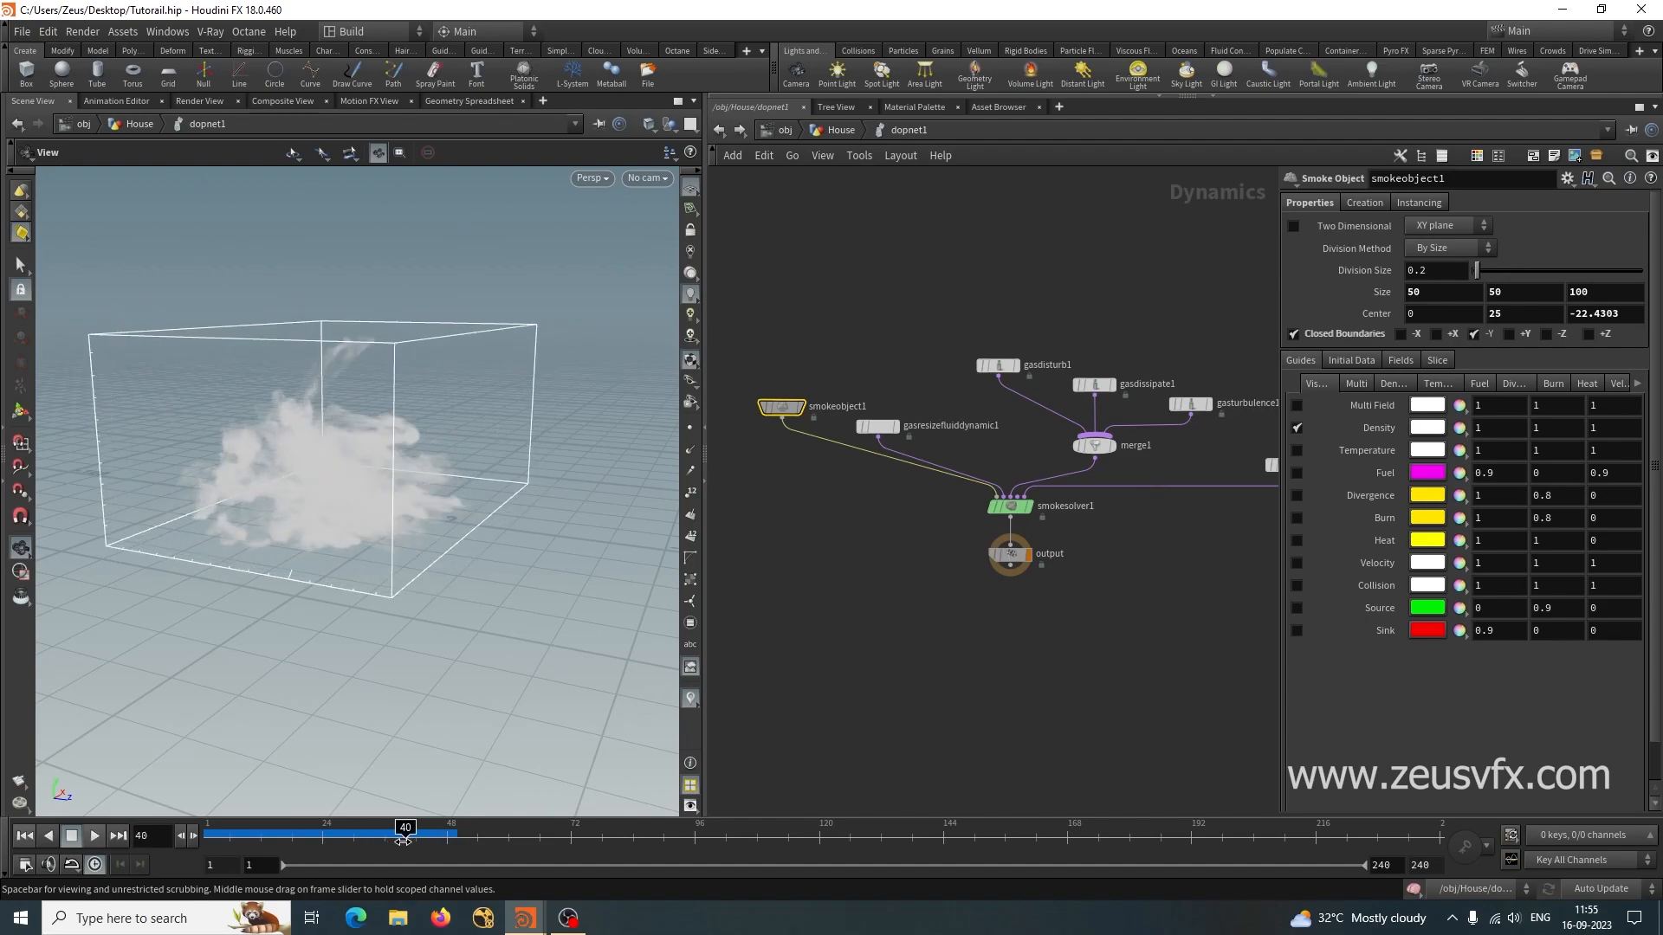
left_click(894, 641)
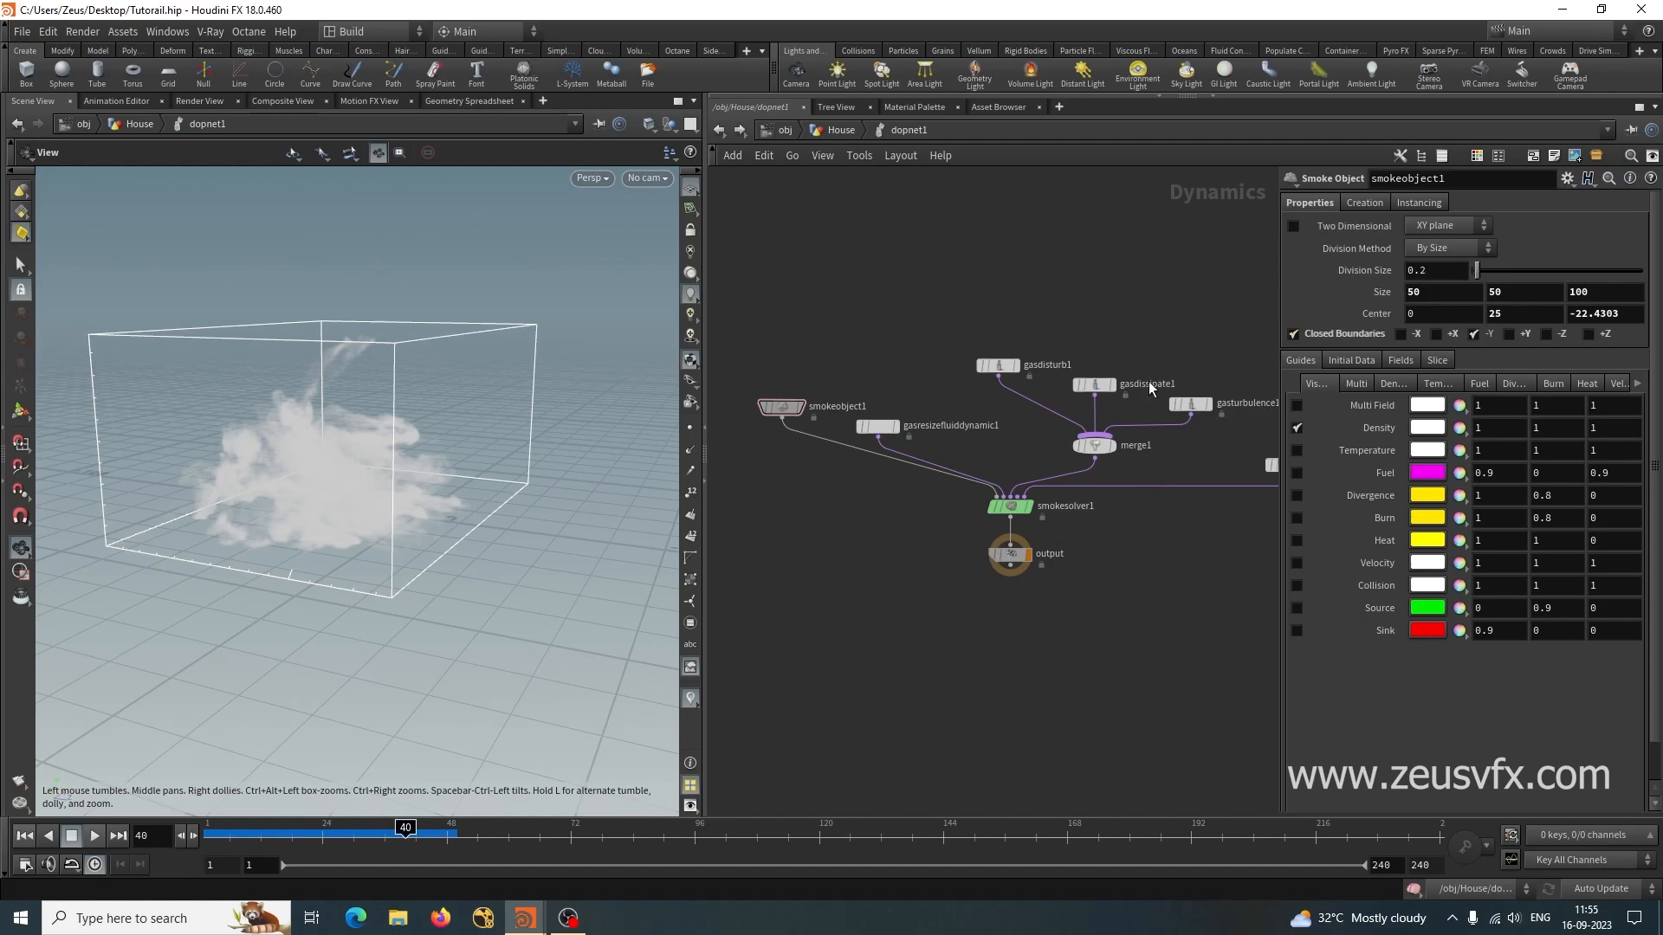
Return to the House geometry network and start adding a new node below the DOP network.
left_click(839, 132)
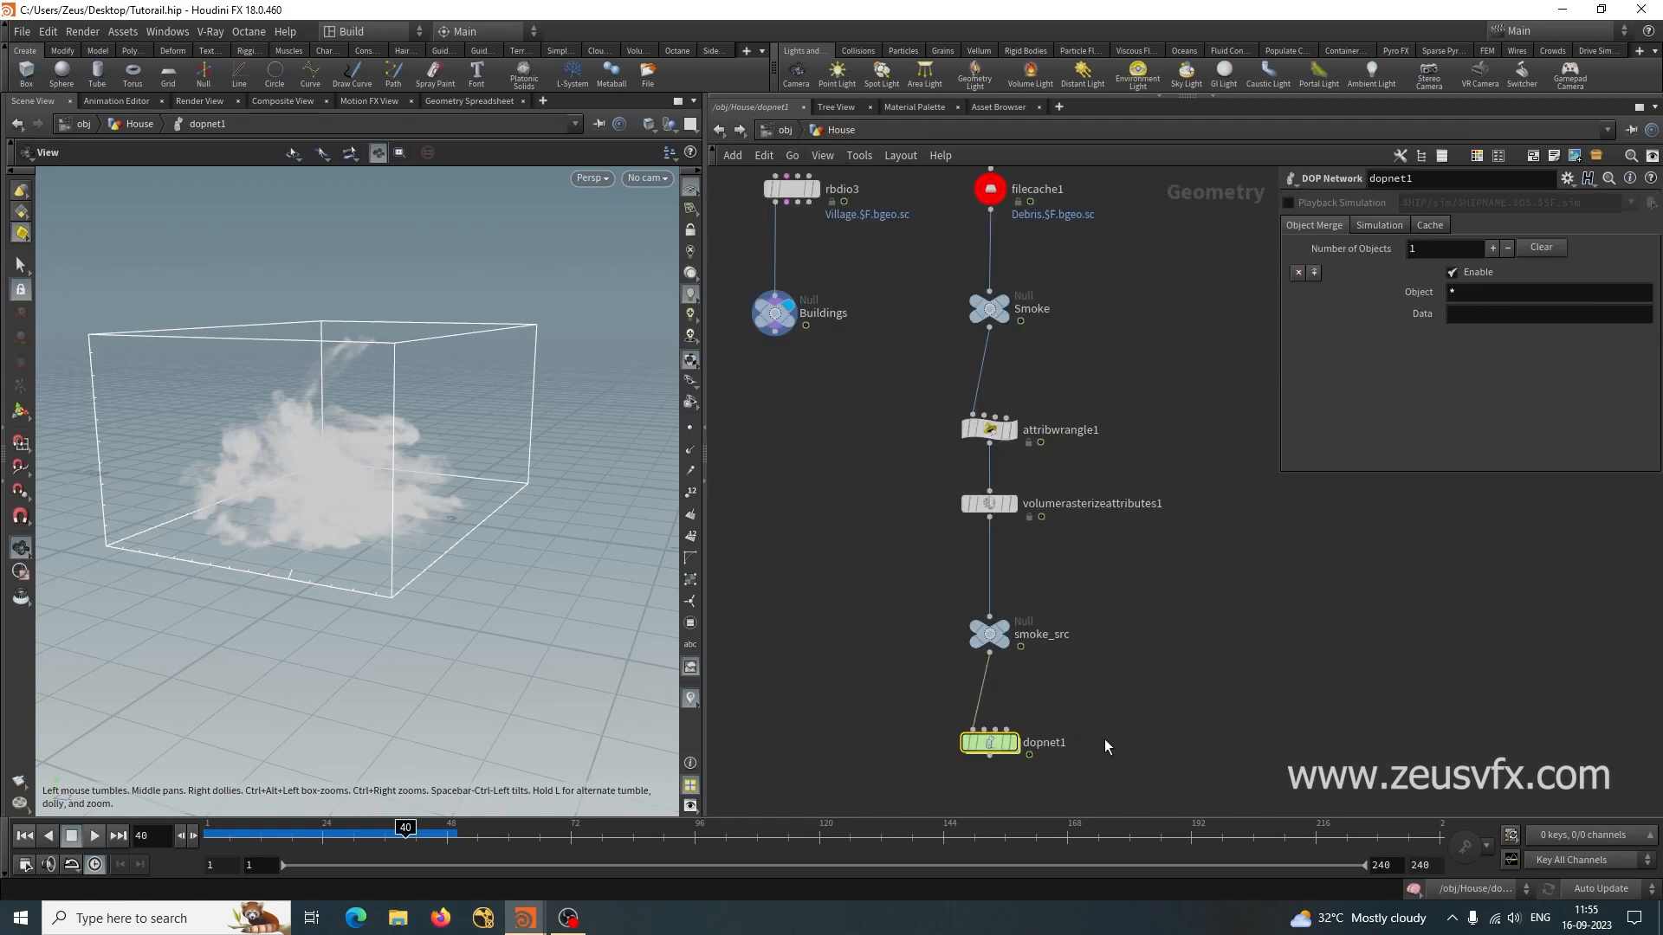
middle_click_drag(1119, 770, 1102, 601)
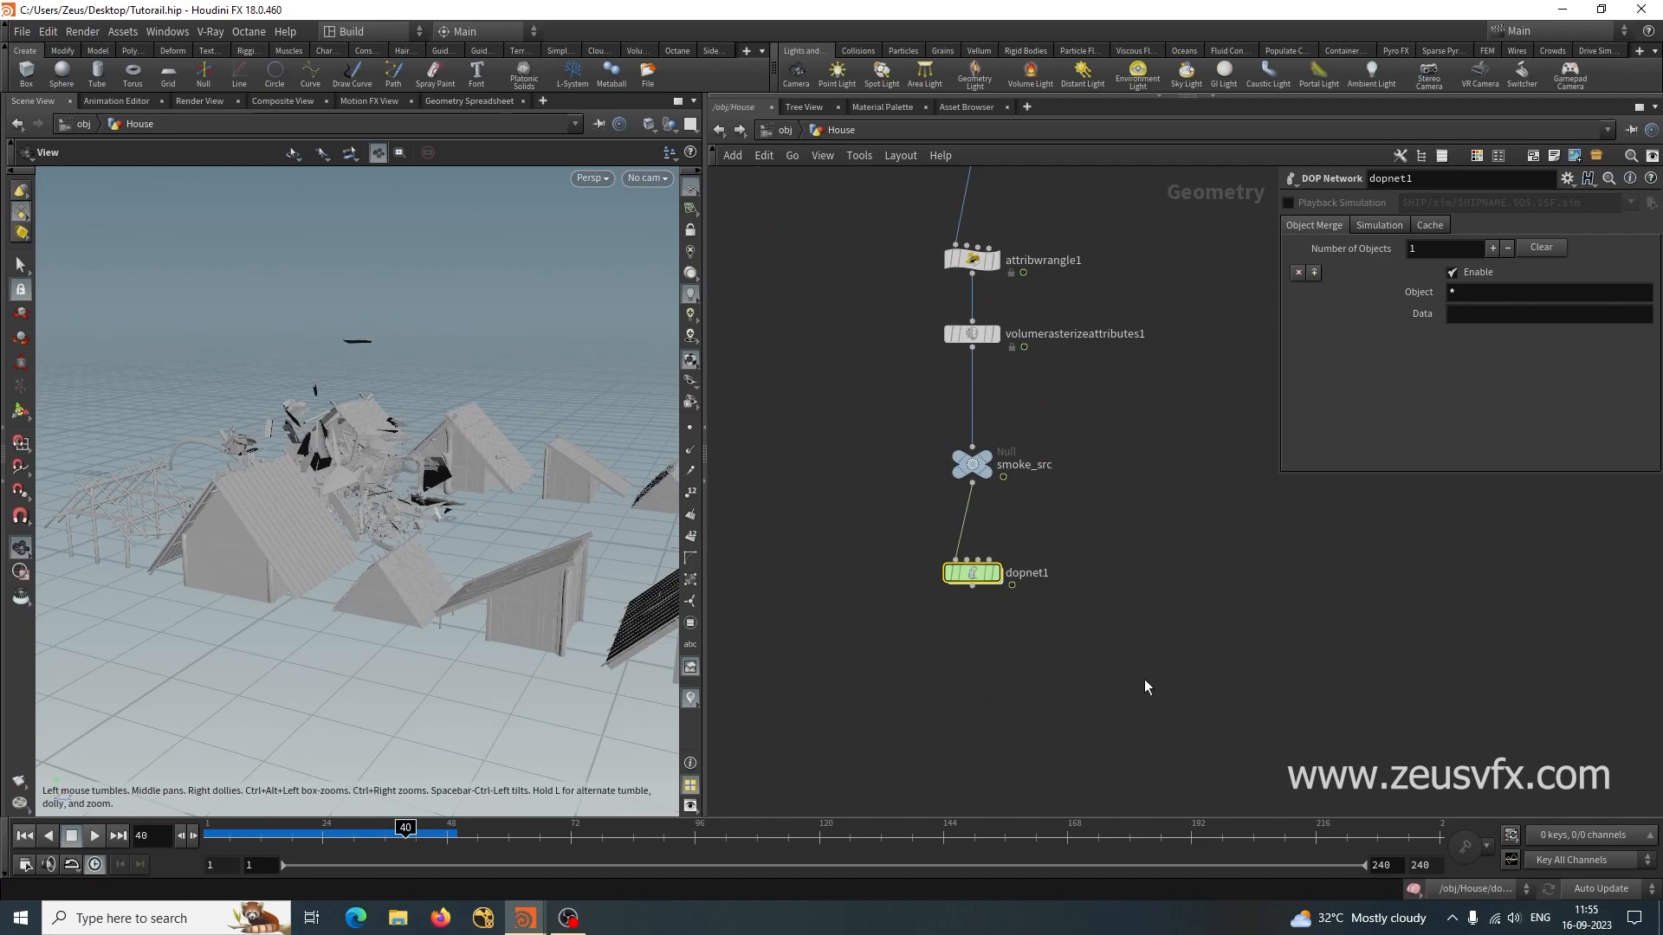
middle_click_drag(1125, 682, 1109, 587)
scroll(996, 573, "up", 3)
left_click(953, 620)
key("Tab")
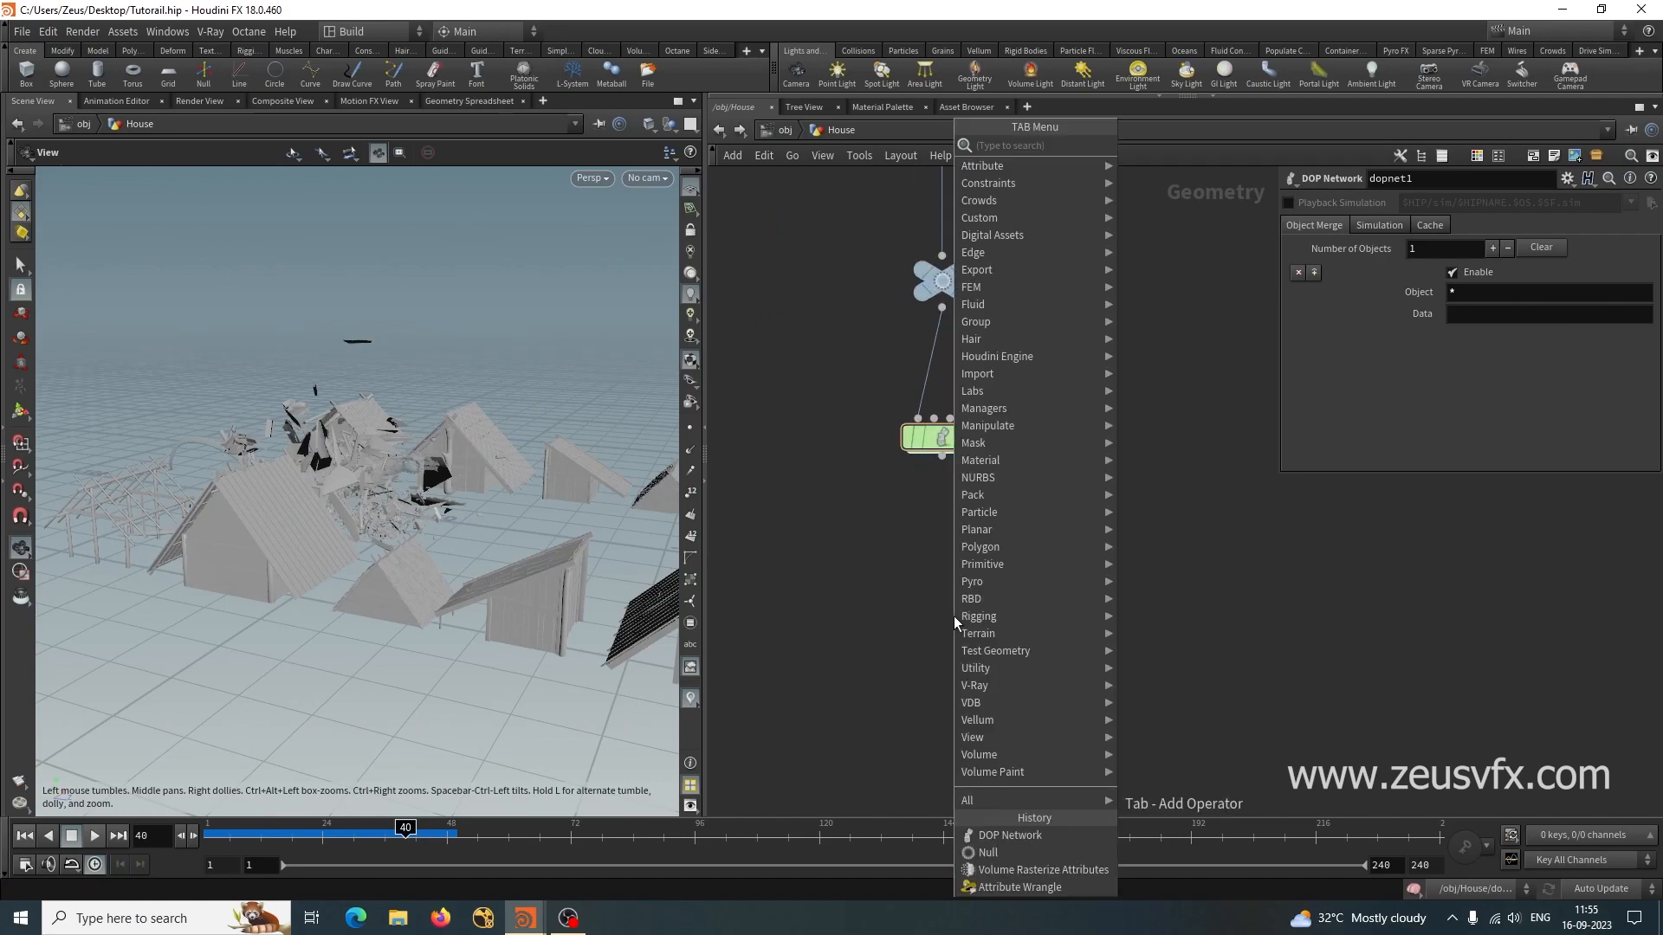
Add a Dop I/O node below dopnet1 and set its DOP Network to dopnet1.
type("do")
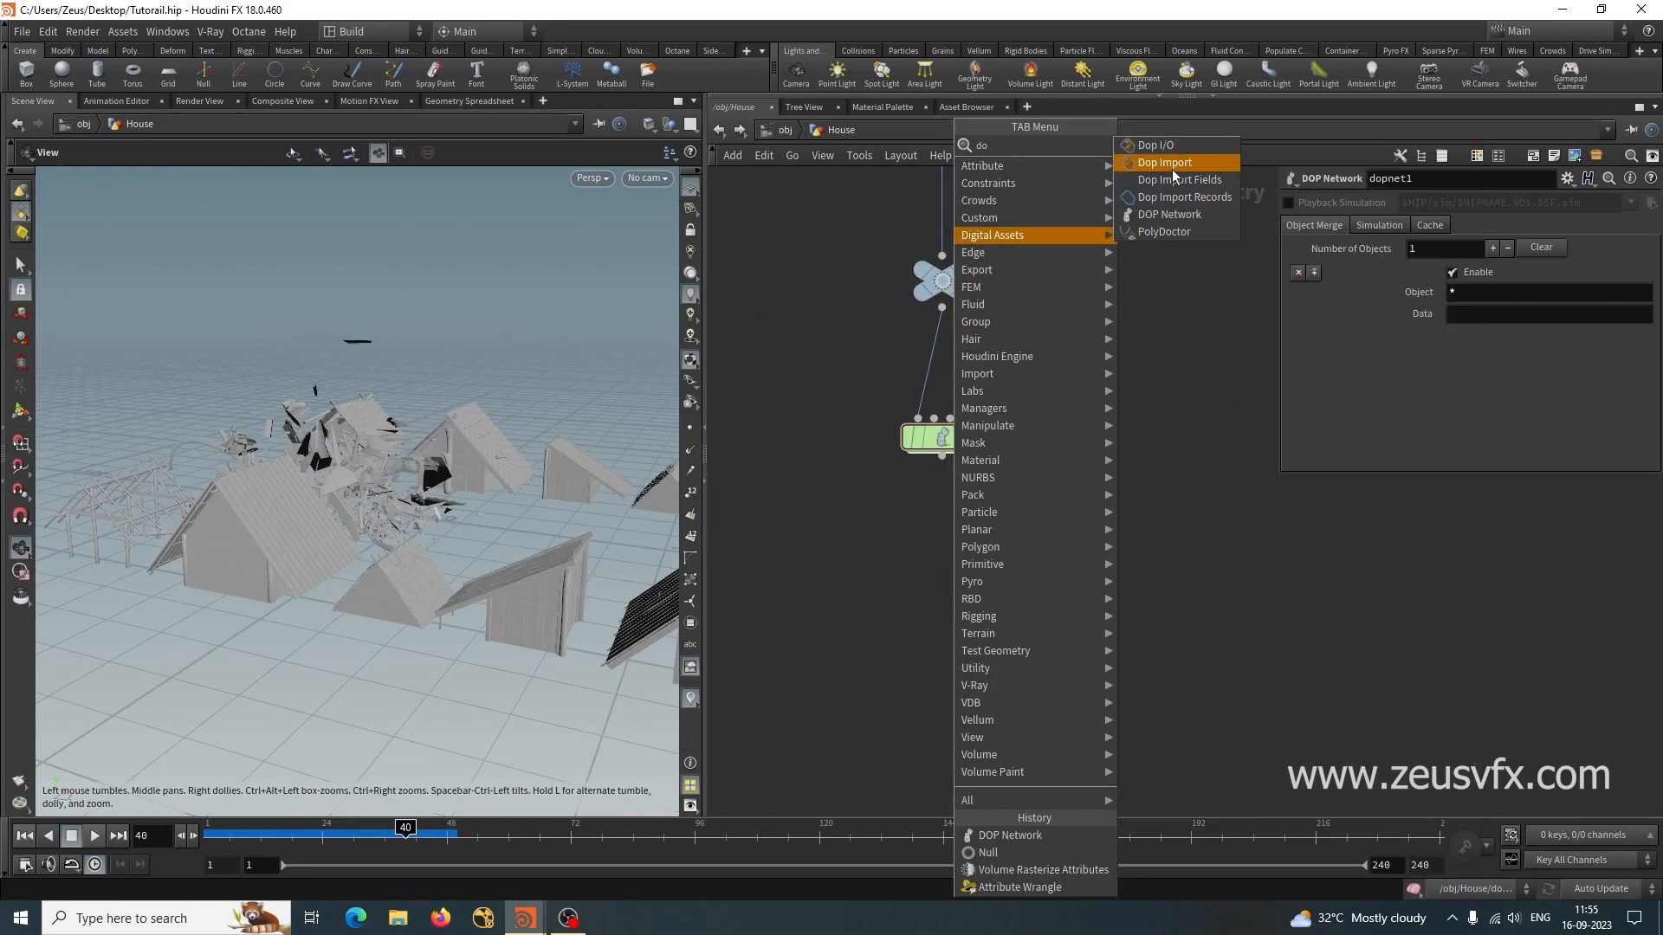
left_click(1165, 147)
left_click(939, 574)
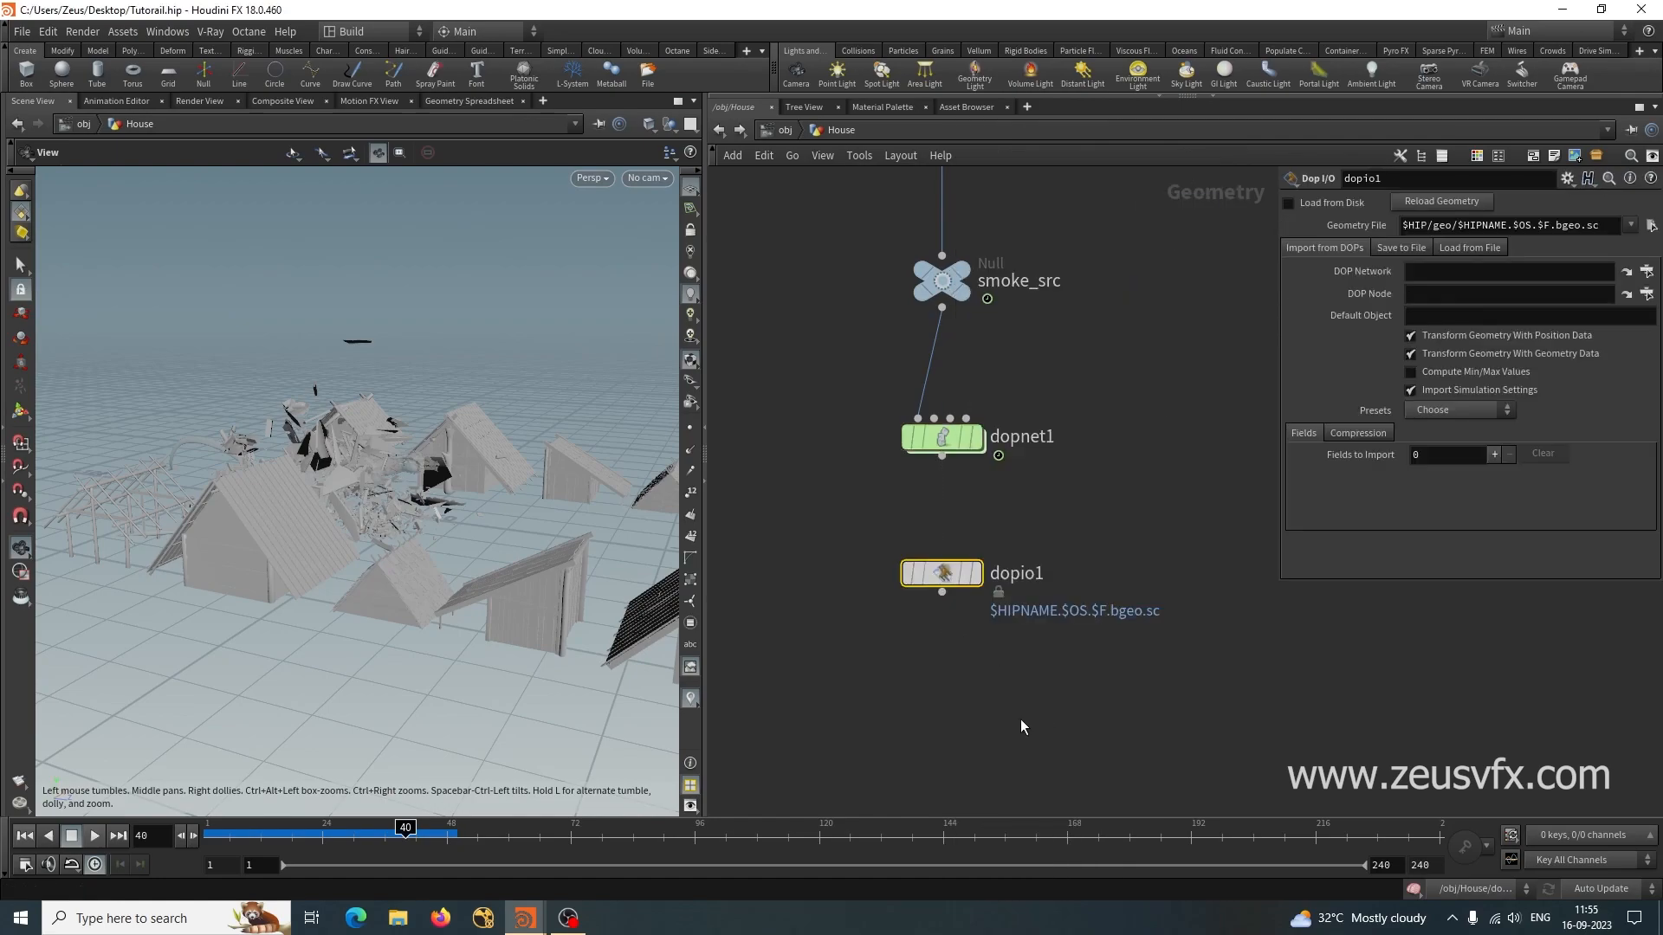
left_click_drag(941, 437, 1424, 273)
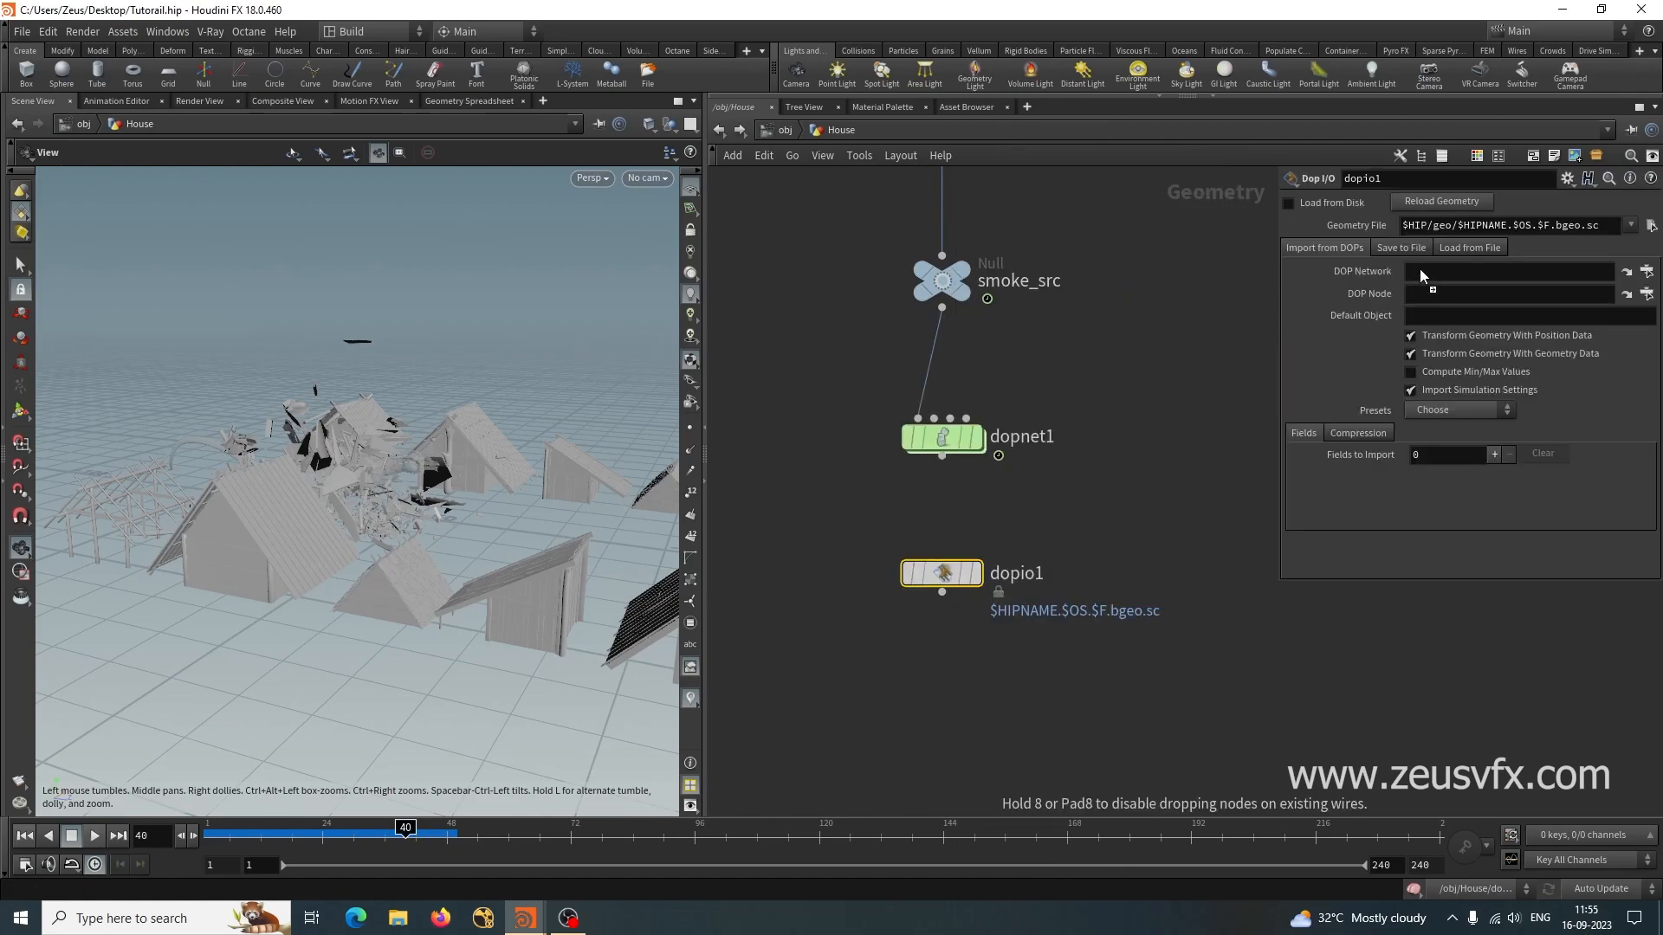
Set the Dop I/O node's DOP Node to smokeobject1 inside the House object's dopnet1.
left_click(1647, 293)
left_click_drag(1549, 156, 1246, 314)
scroll(1162, 434, "up", 2)
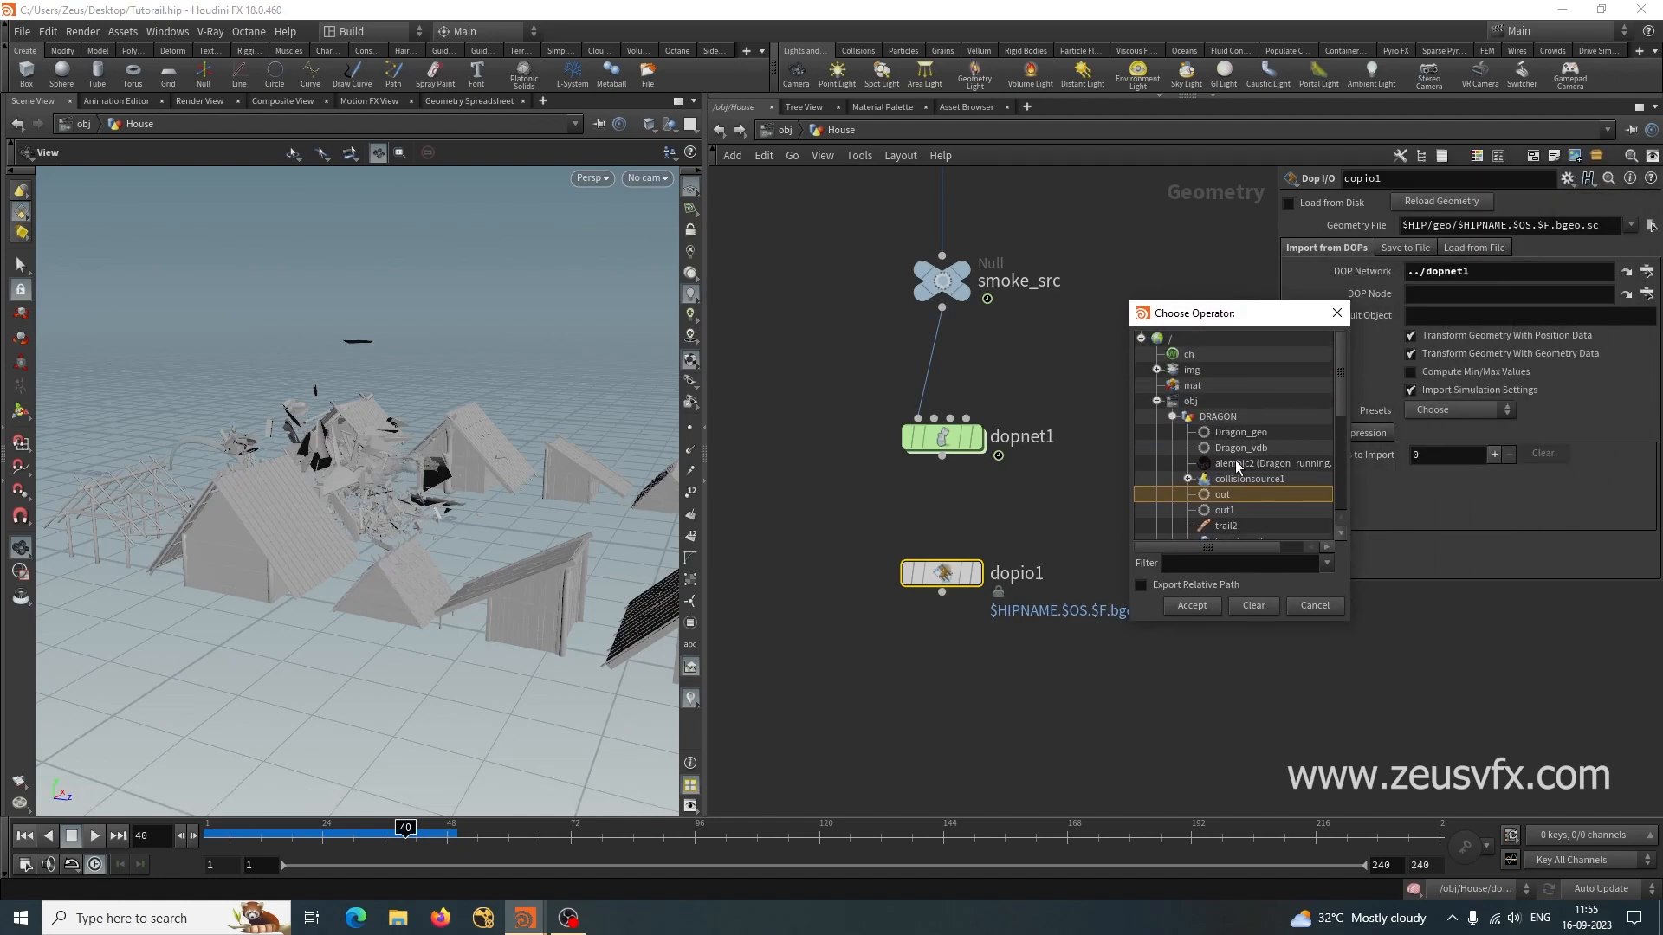
left_click(1174, 418)
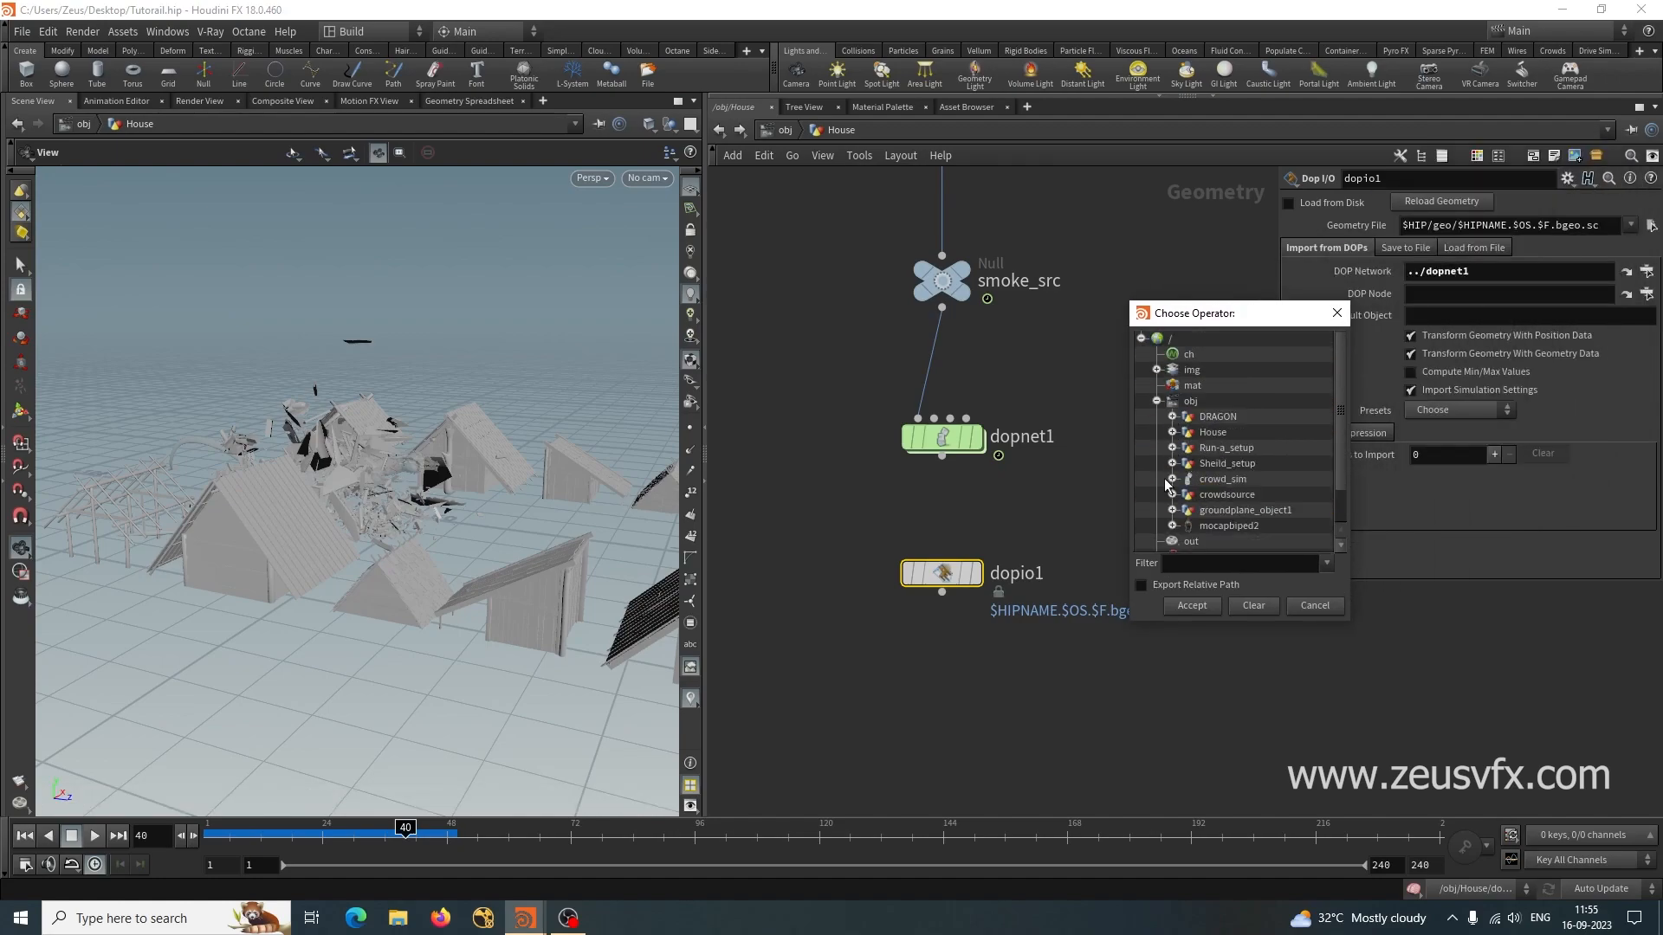
left_click(1172, 432)
scroll(1248, 478, "down", 2)
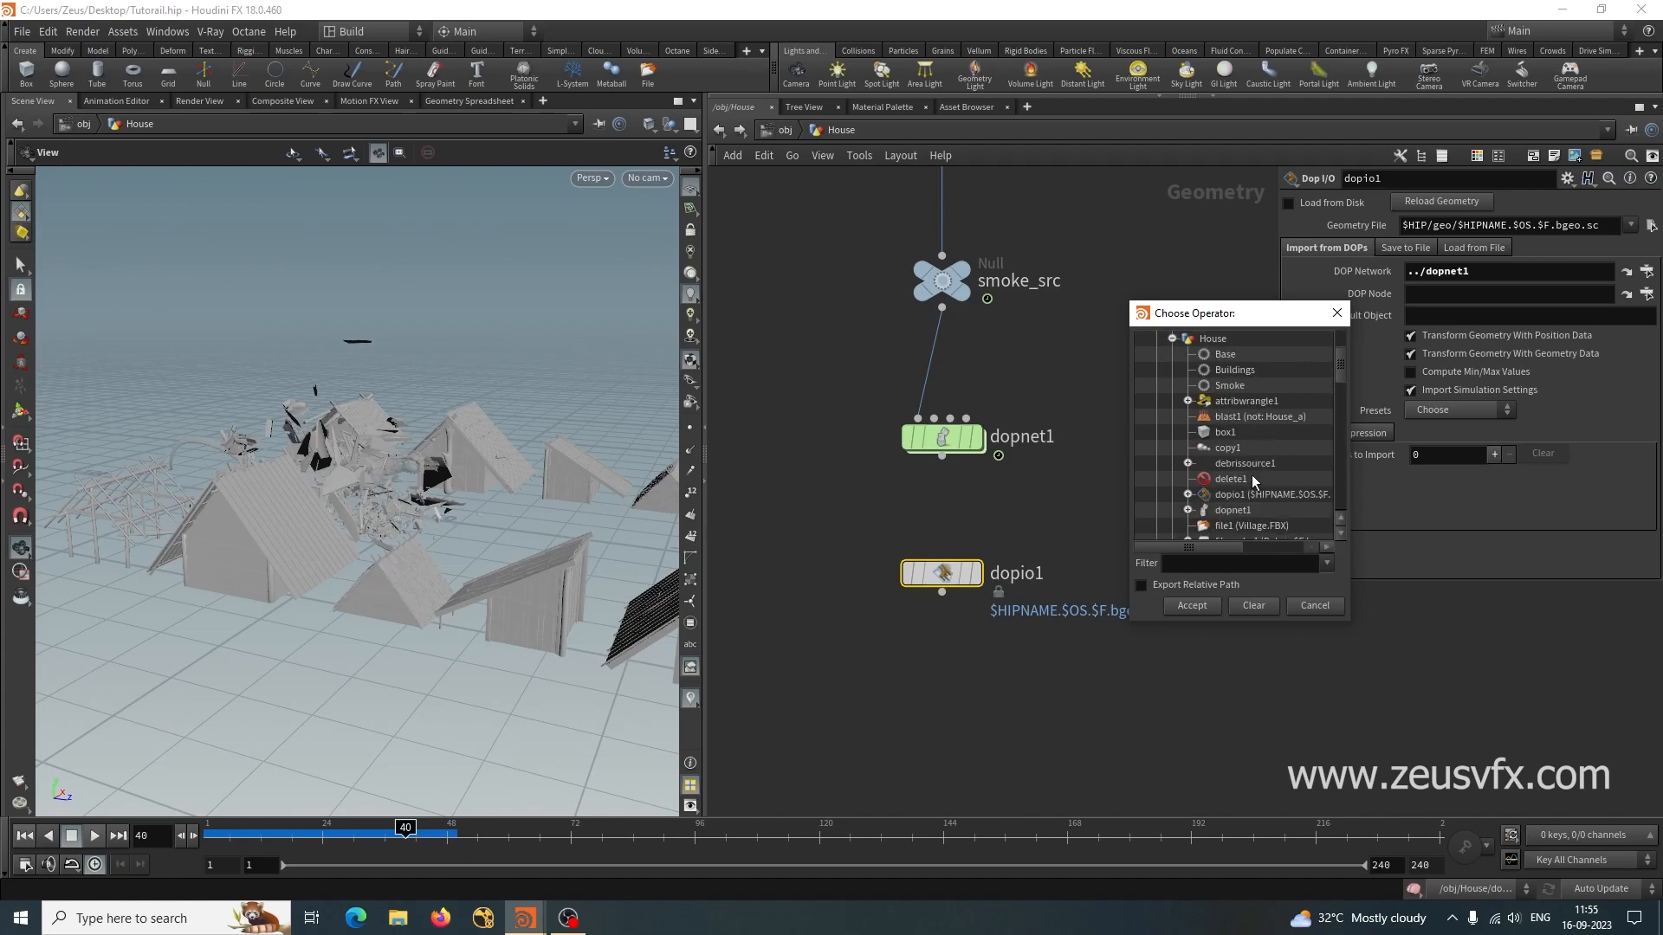
scroll(1251, 474, "down", 1)
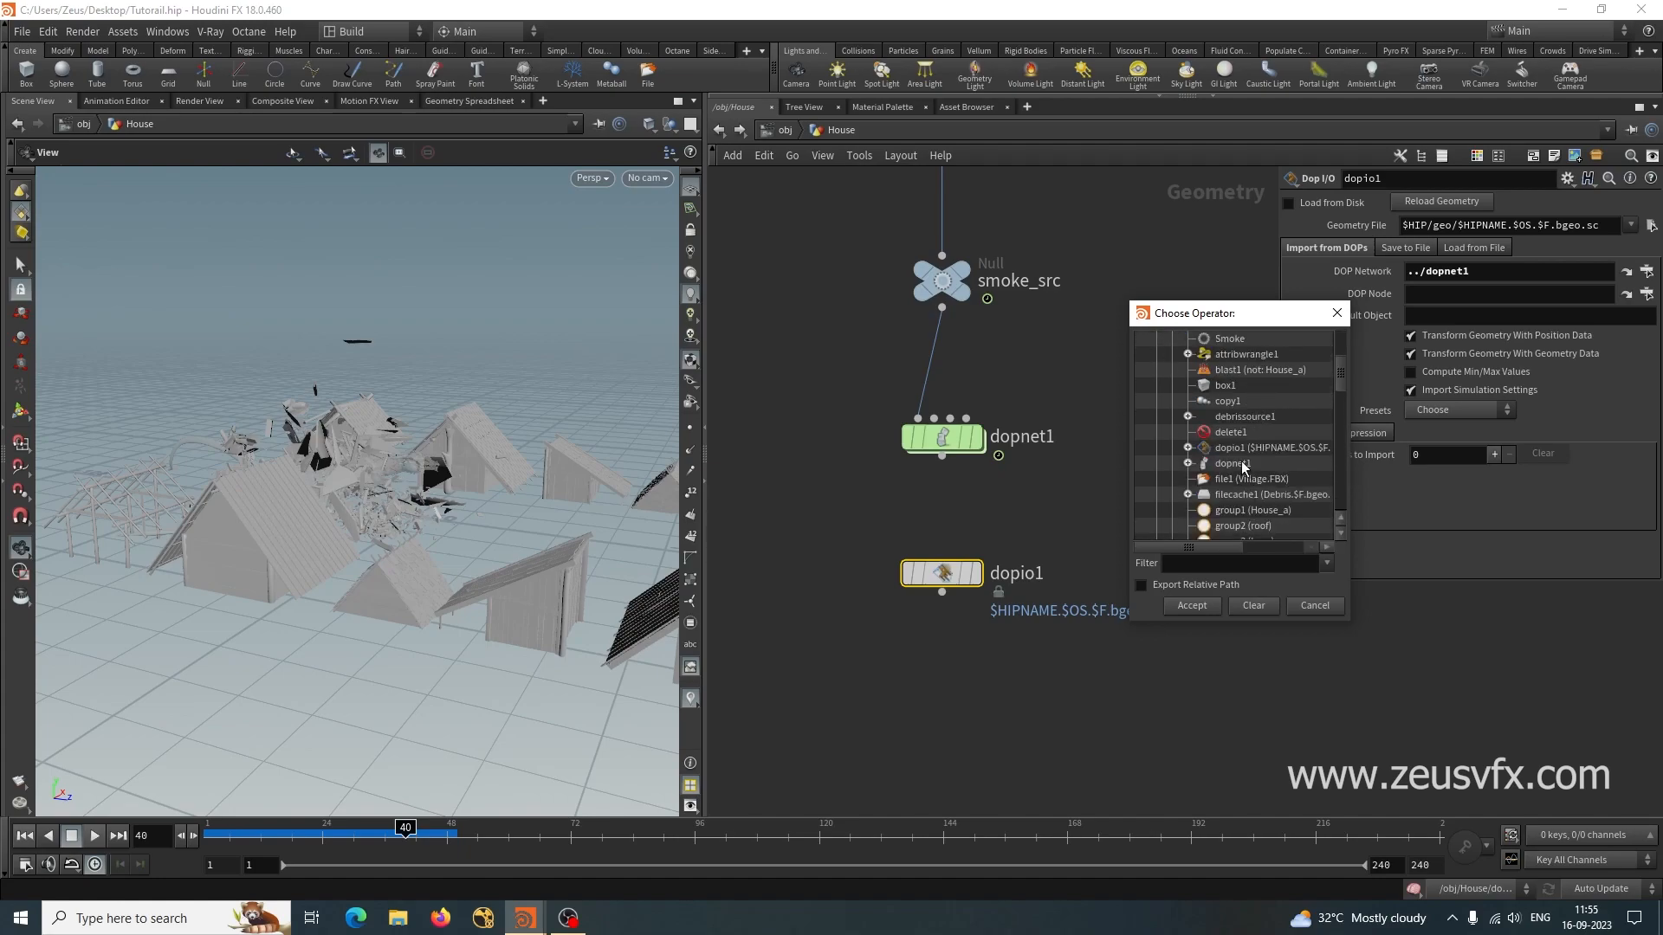
left_click(1228, 466)
left_click(1188, 463)
scroll(1210, 506, "down", 3)
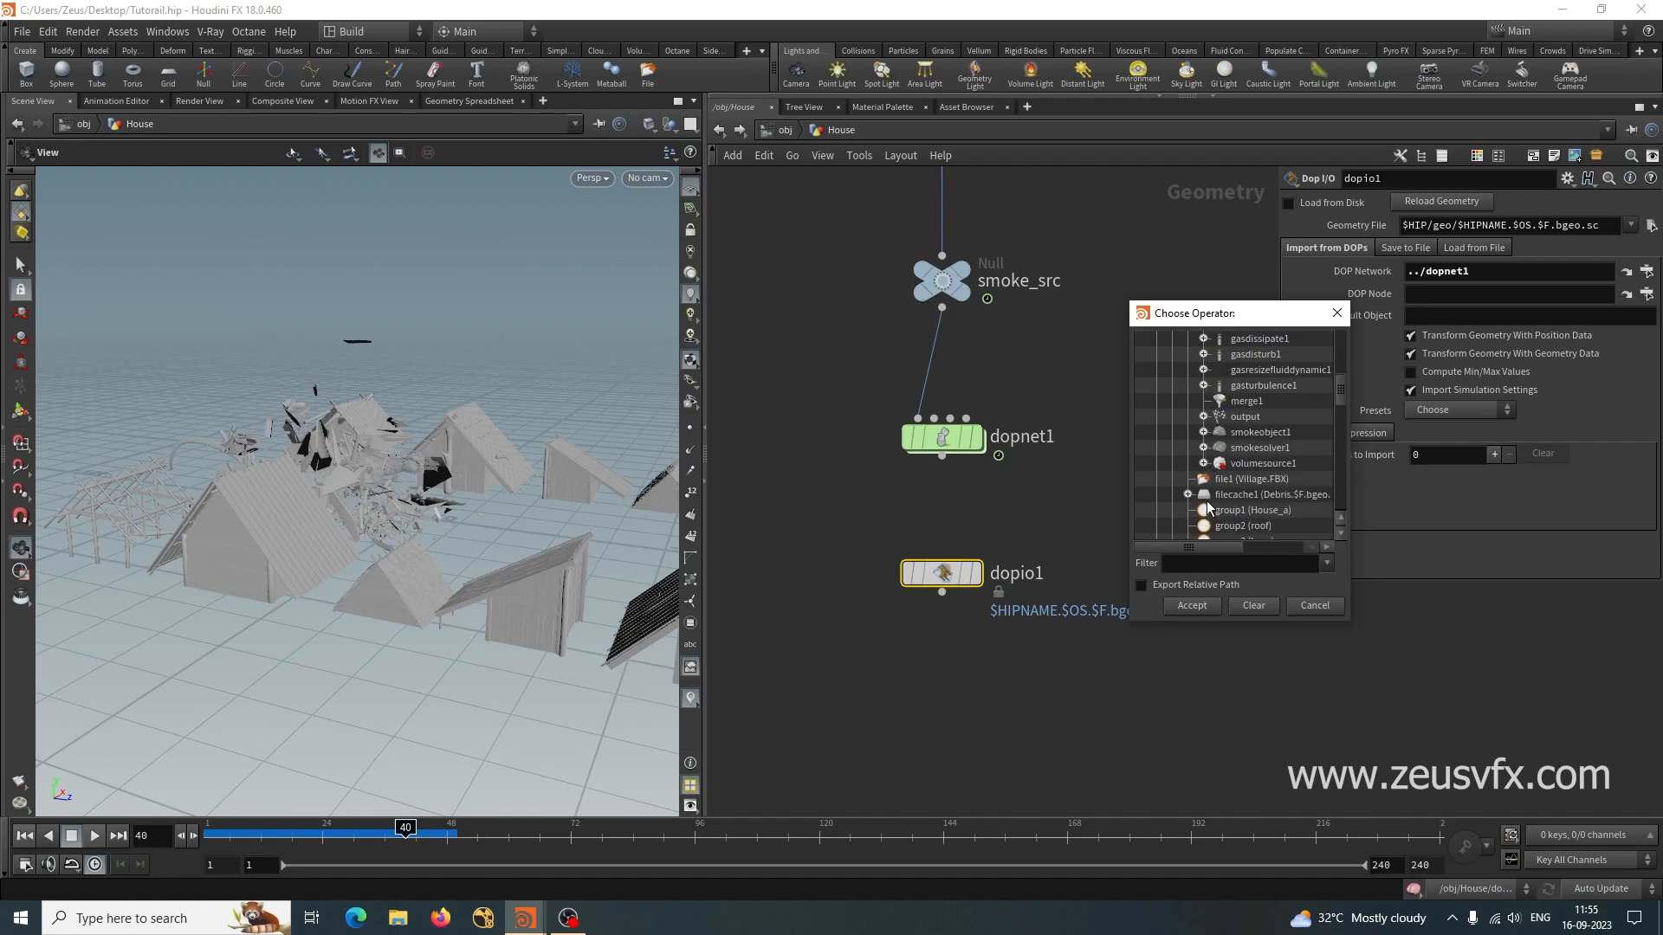
left_click(1275, 433)
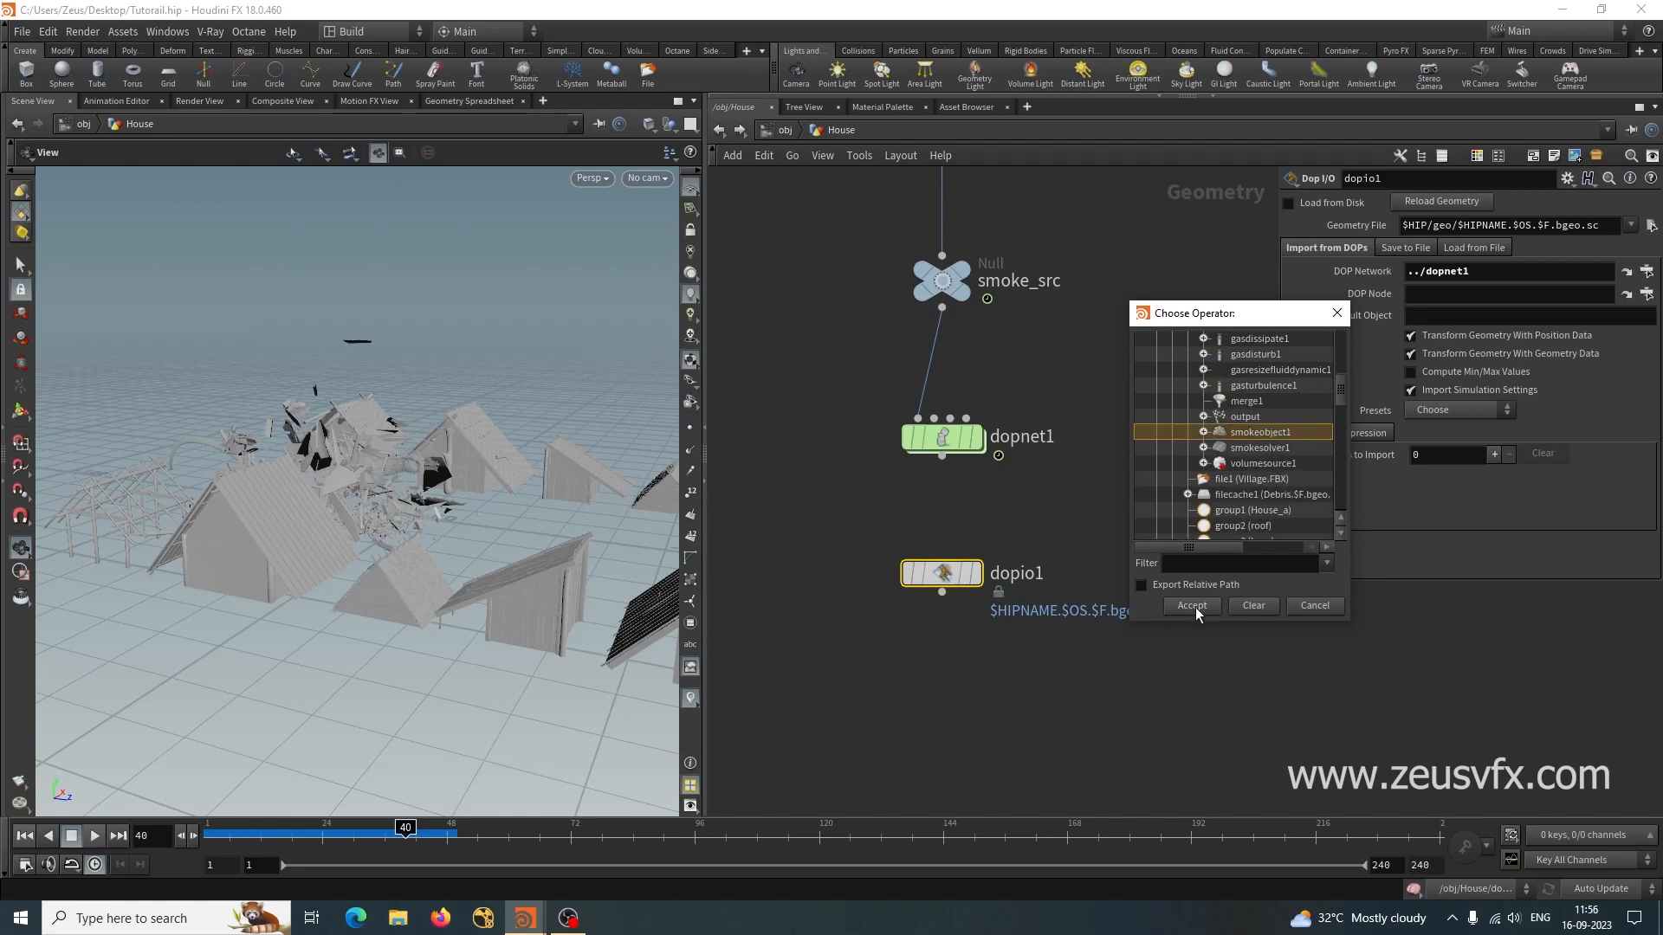
left_click(1195, 606)
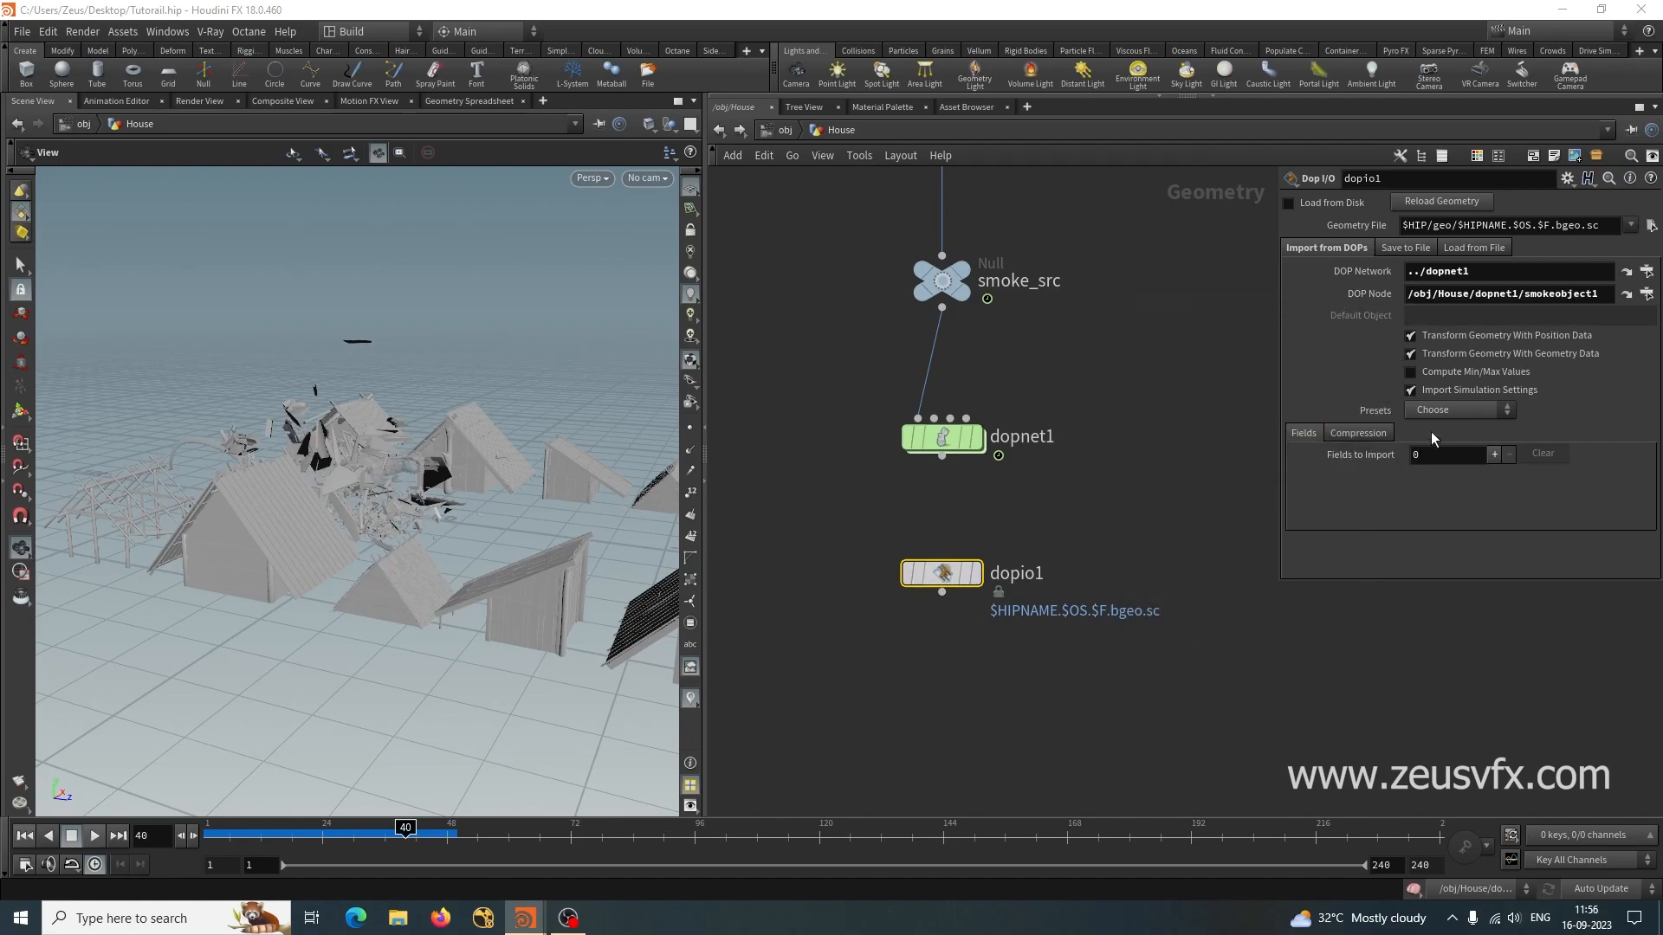
Load the smoke import fields from a preset and remove the Cd, temperature and rest fields, keeping density and vel.
left_click(1458, 409)
left_click(1445, 448)
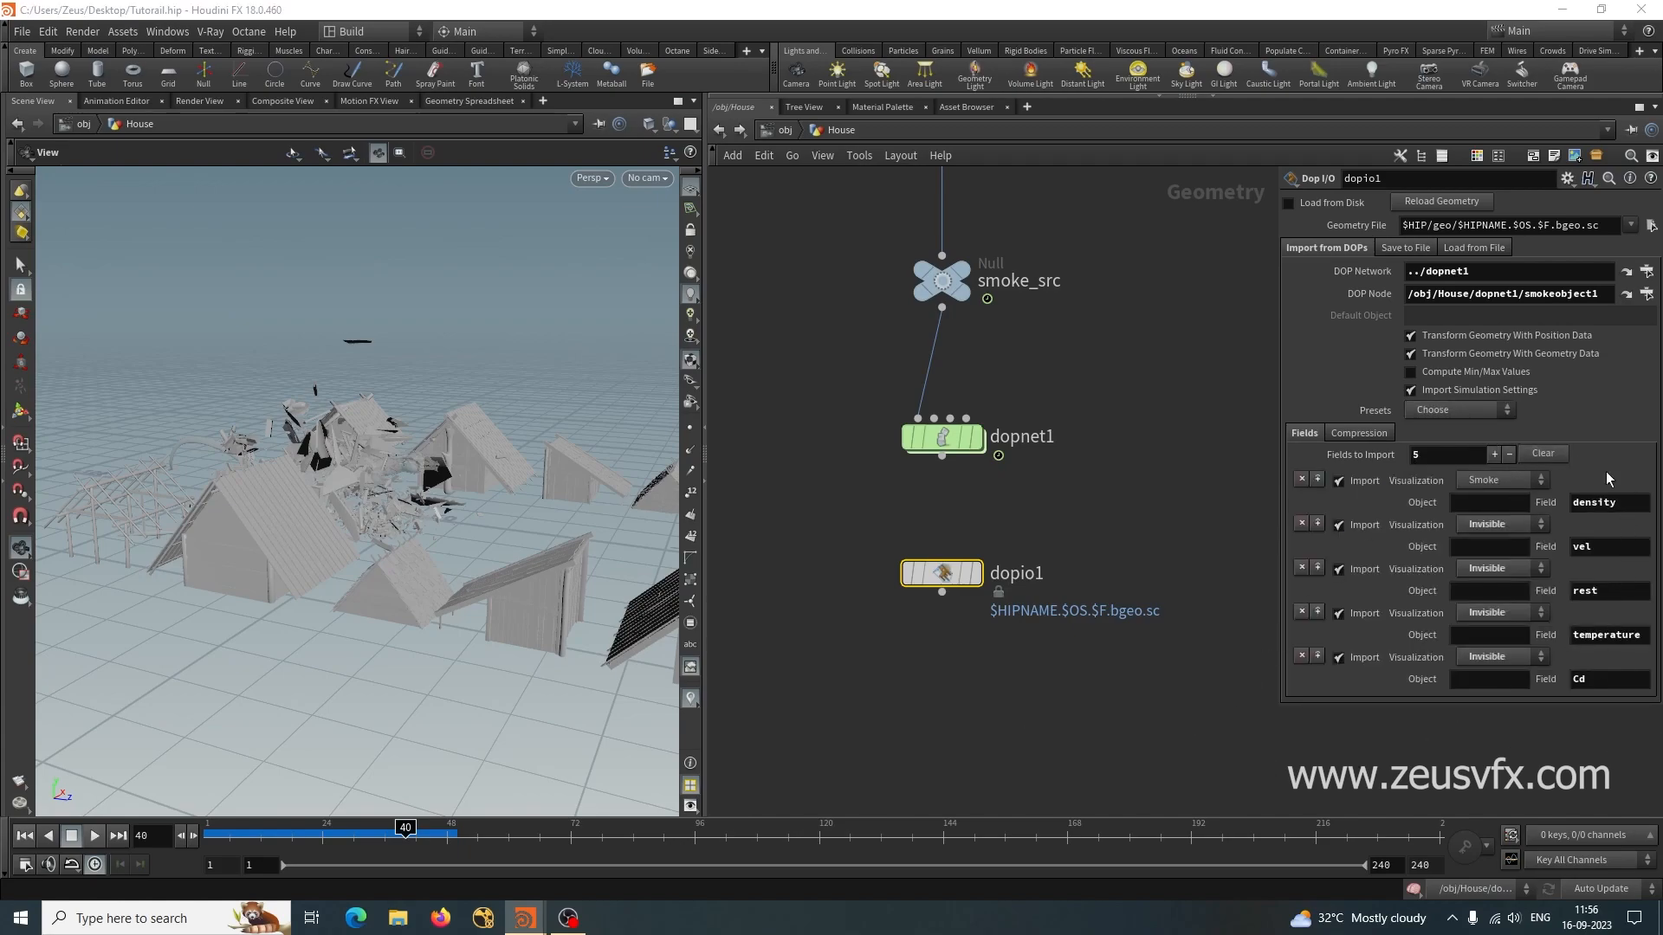
left_click(1301, 655)
left_click(1301, 612)
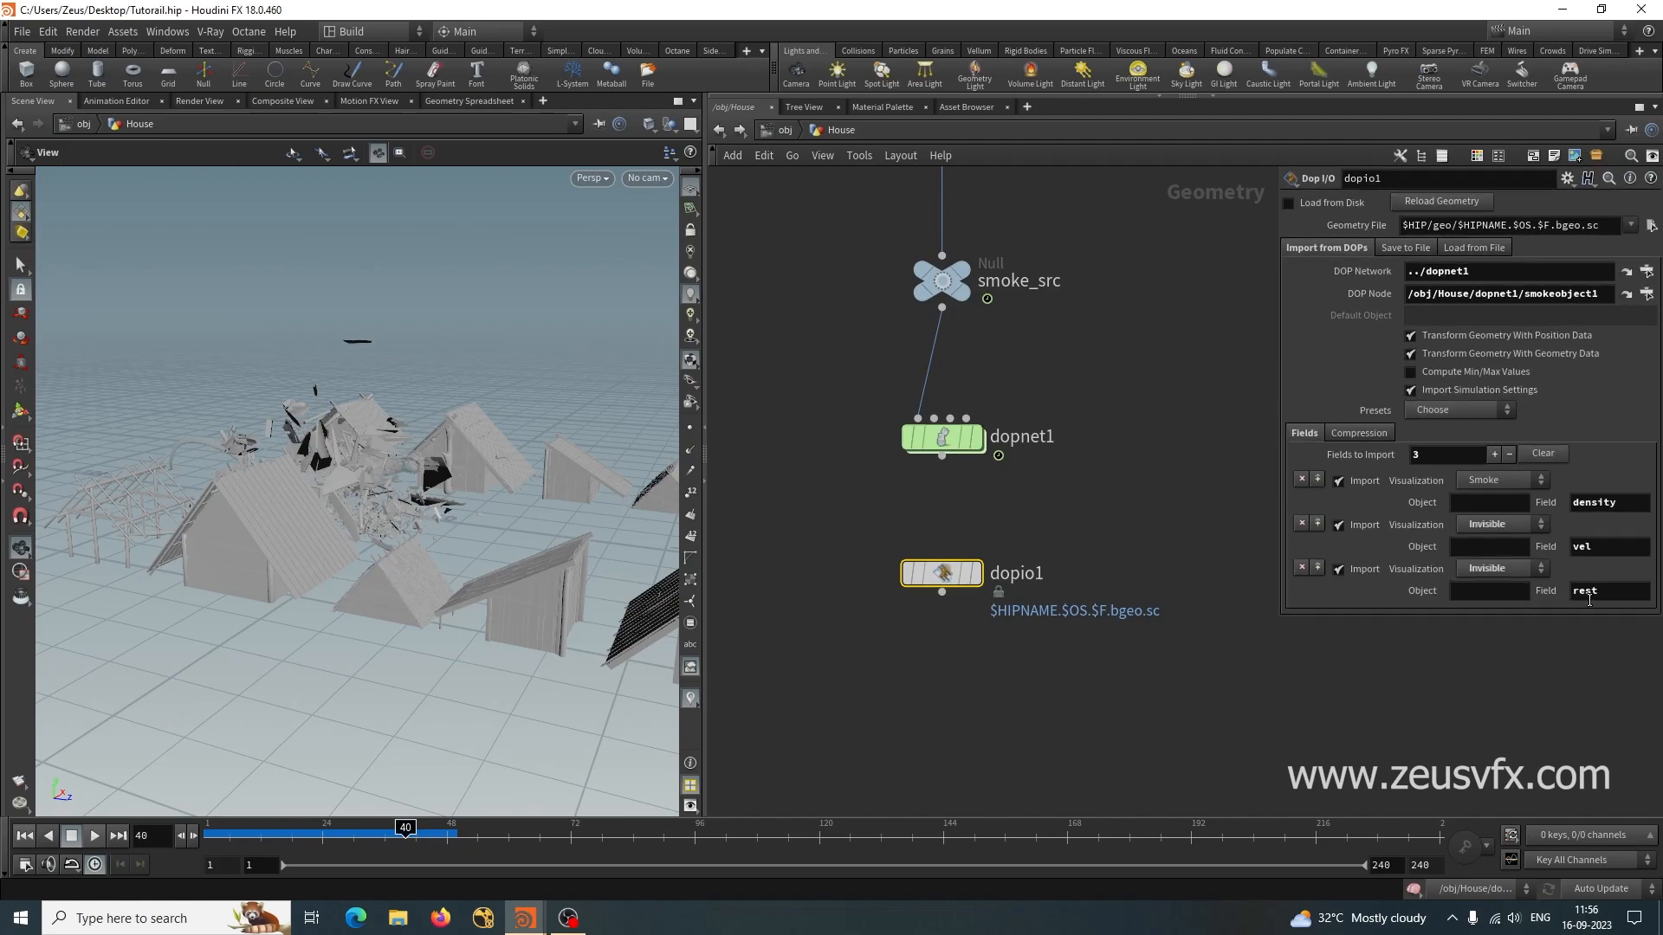
left_click(1301, 568)
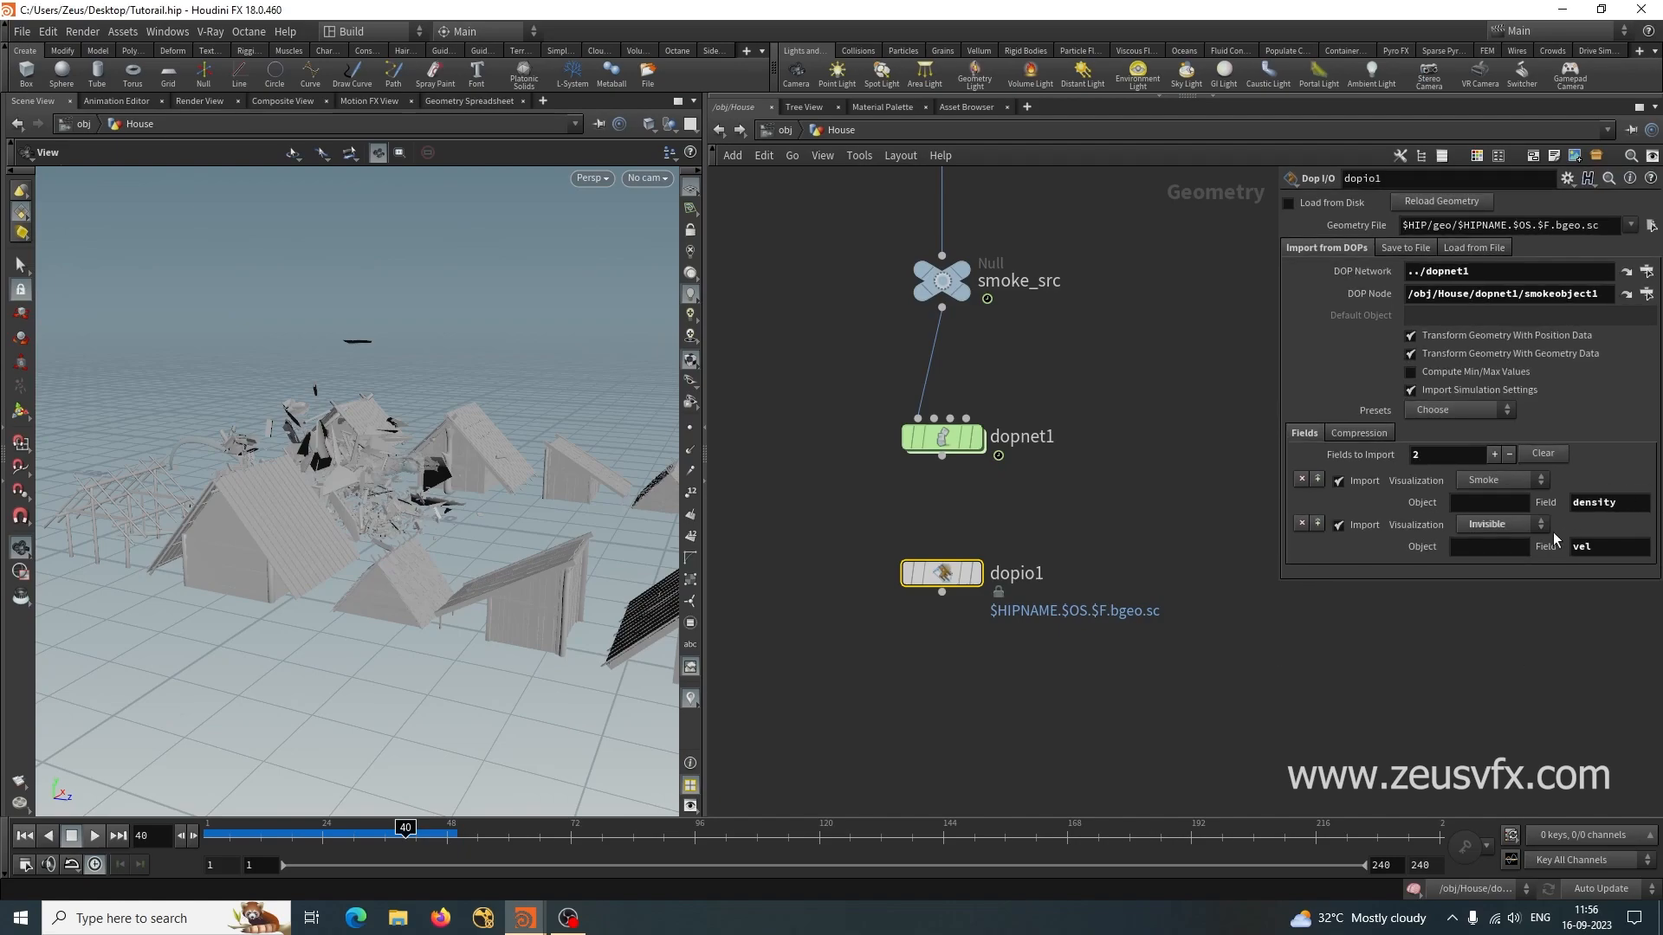
Display the dopio1 node's imported smoke in the viewport at frame 39.
left_click(976, 573)
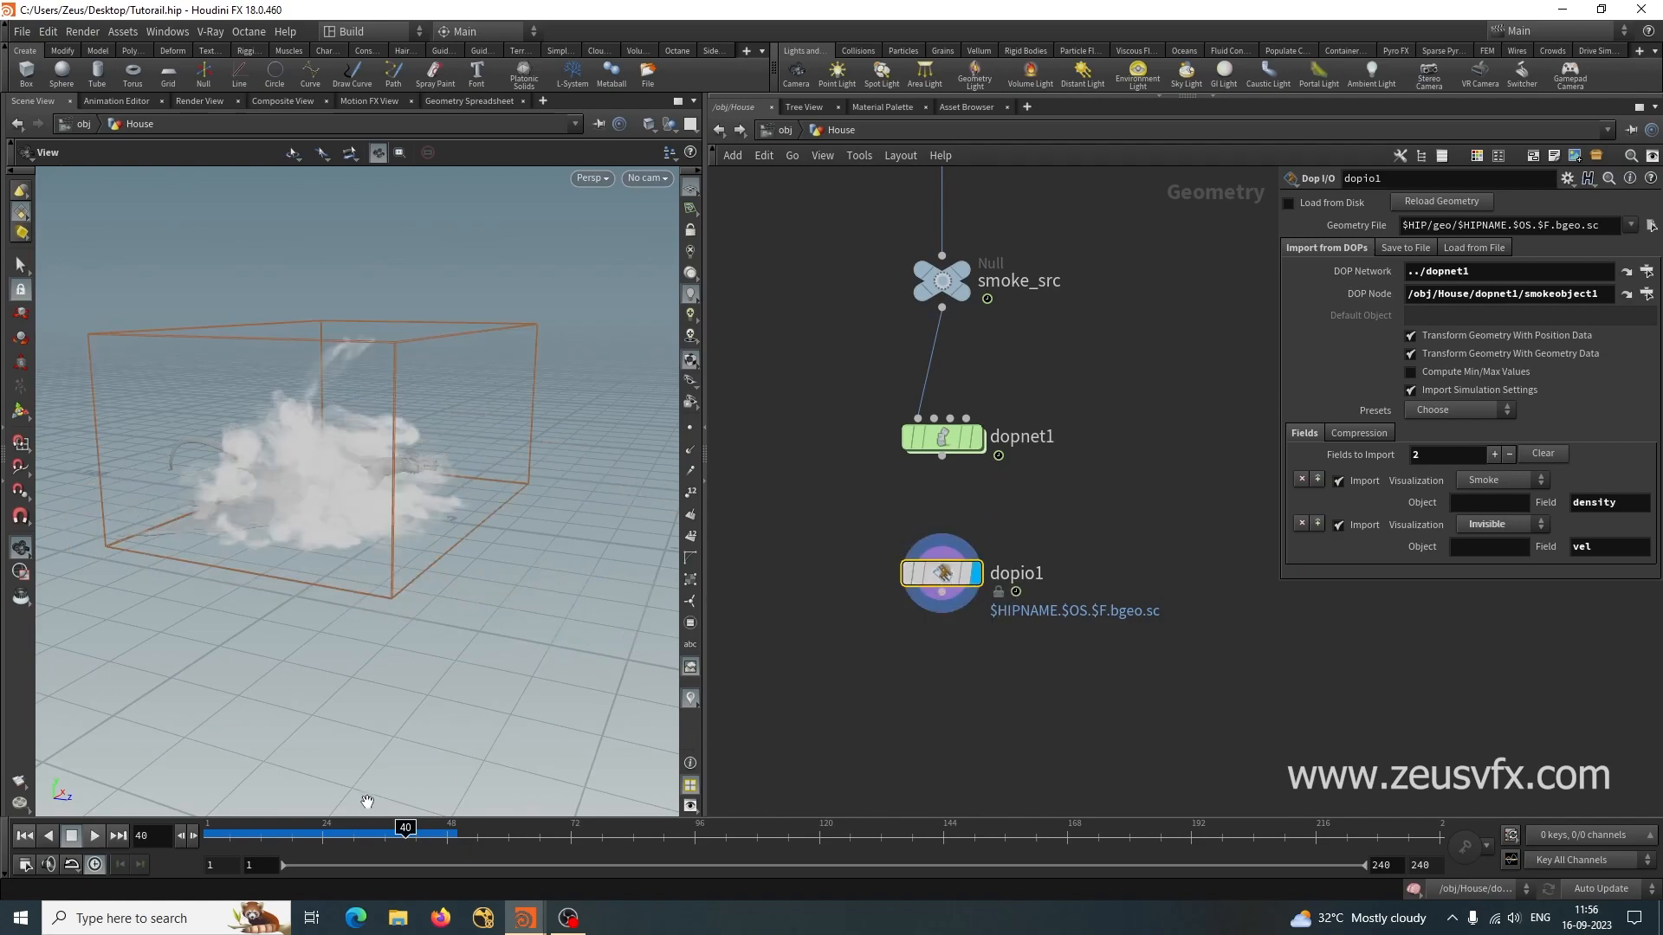
mouse_move(403, 834)
left_mouse_down()
mouse_move(346, 834)
mouse_move(400, 834)
left_mouse_up()
mouse_move(427, 661)
left_mouse_down()
mouse_move(346, 661)
mouse_move(450, 672)
left_mouse_up()
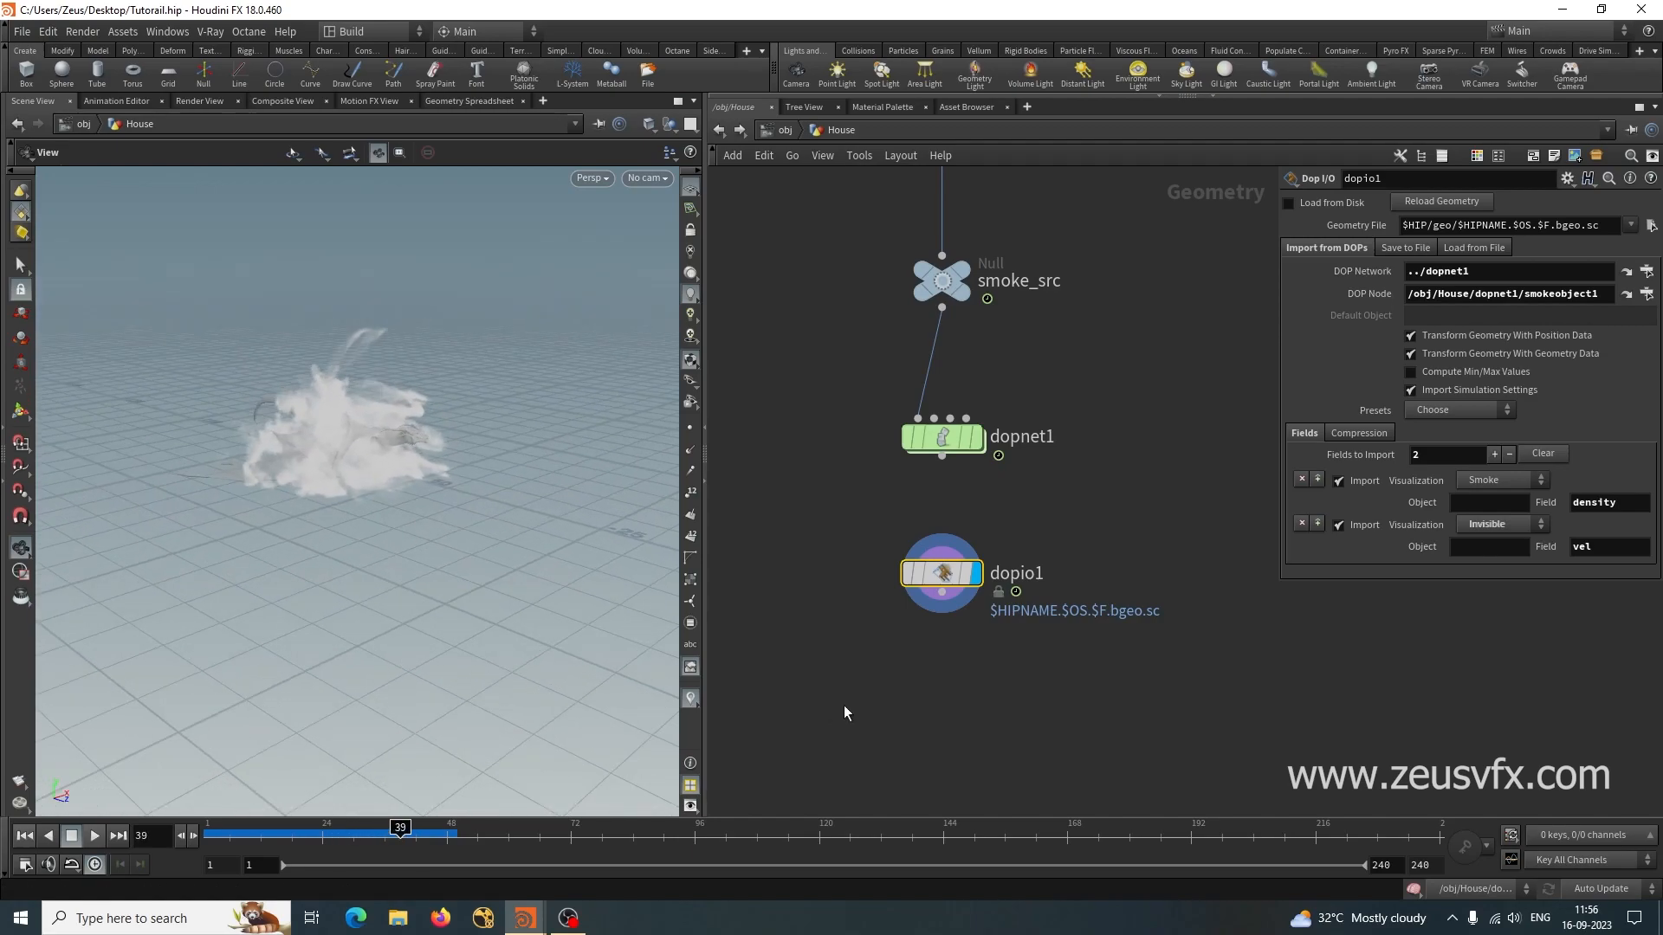
Add a Volume Visualization node below dopio1, connect it to dopio1's output and display it.
left_click(954, 706)
key("Tab")
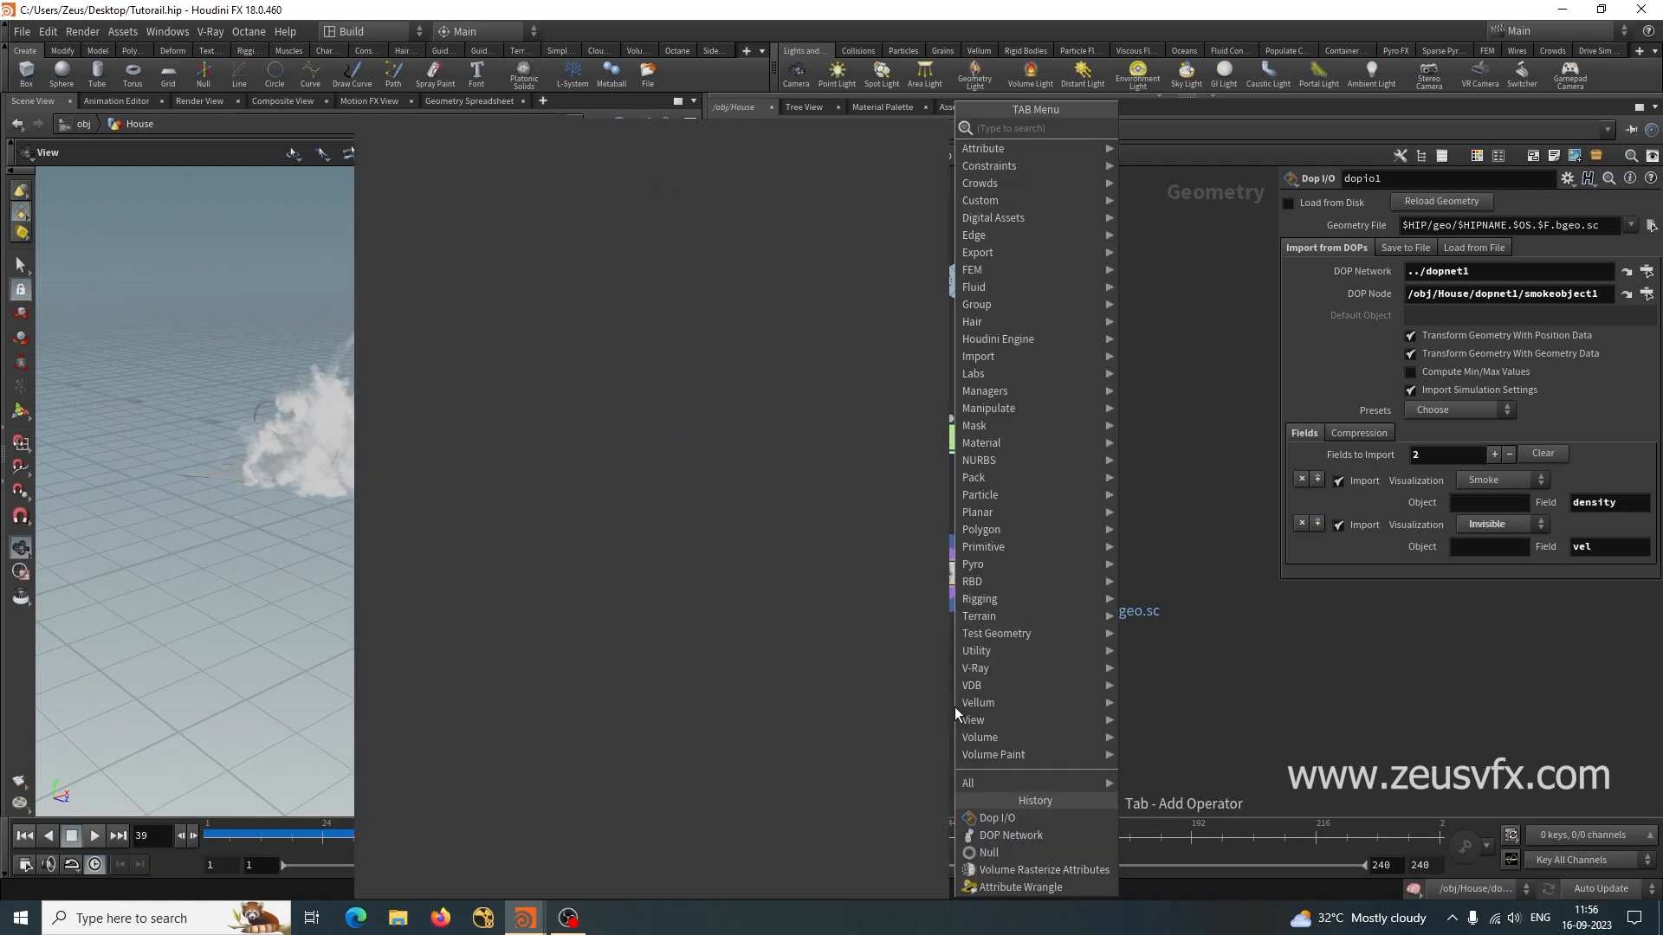
type("volum")
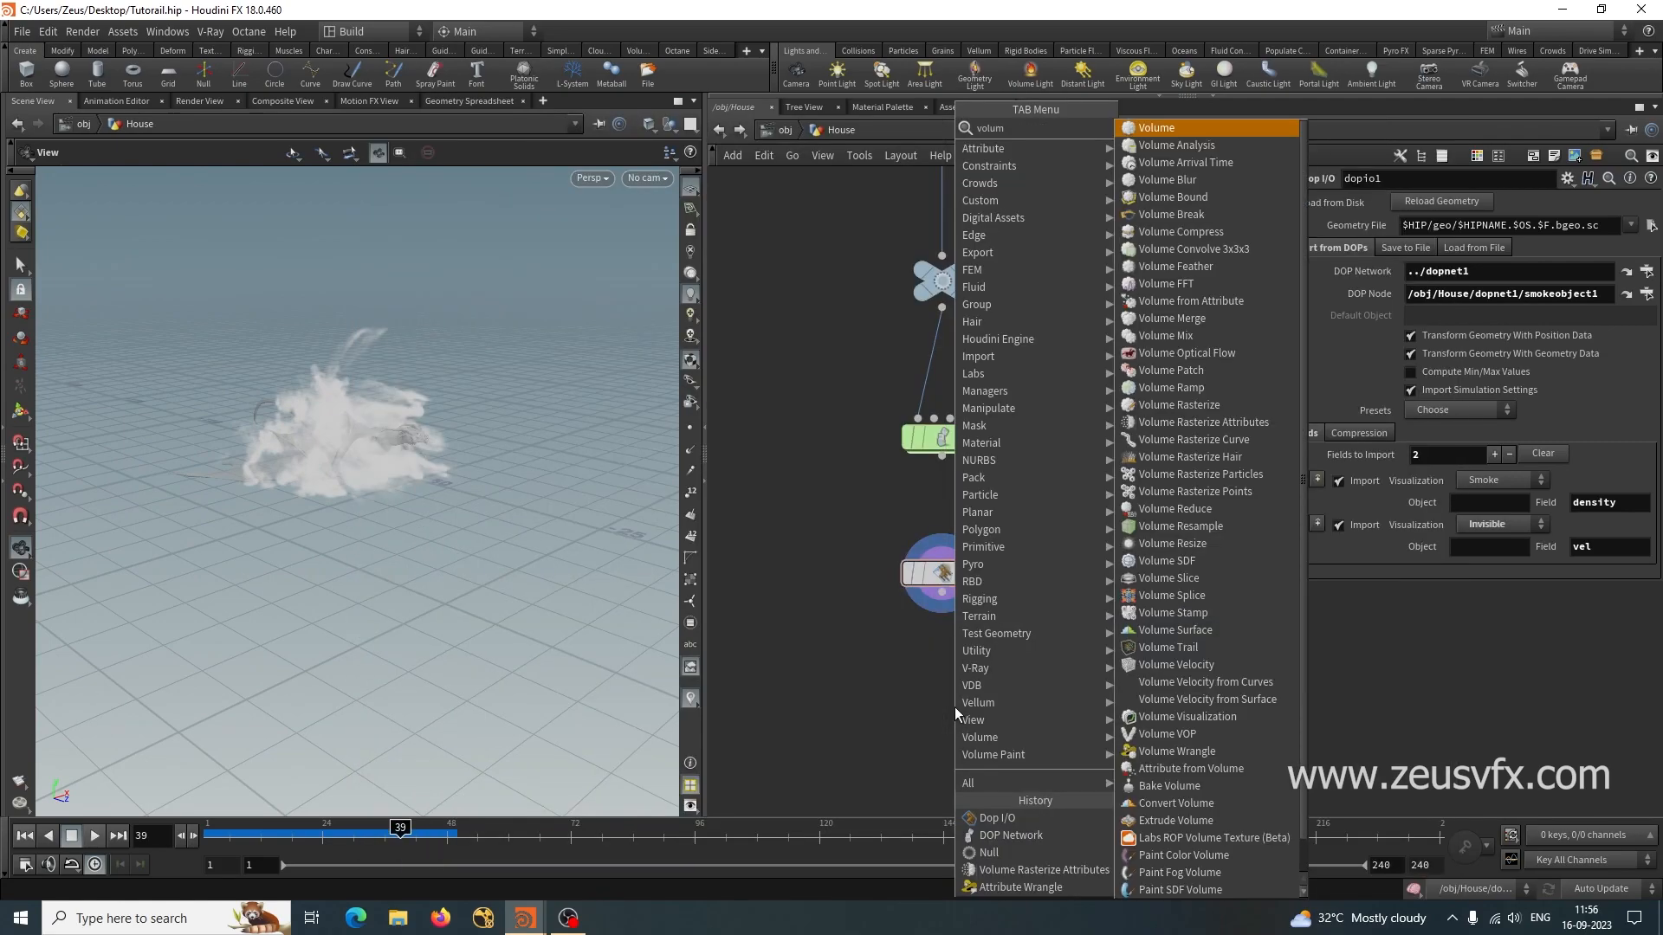
type(" vi")
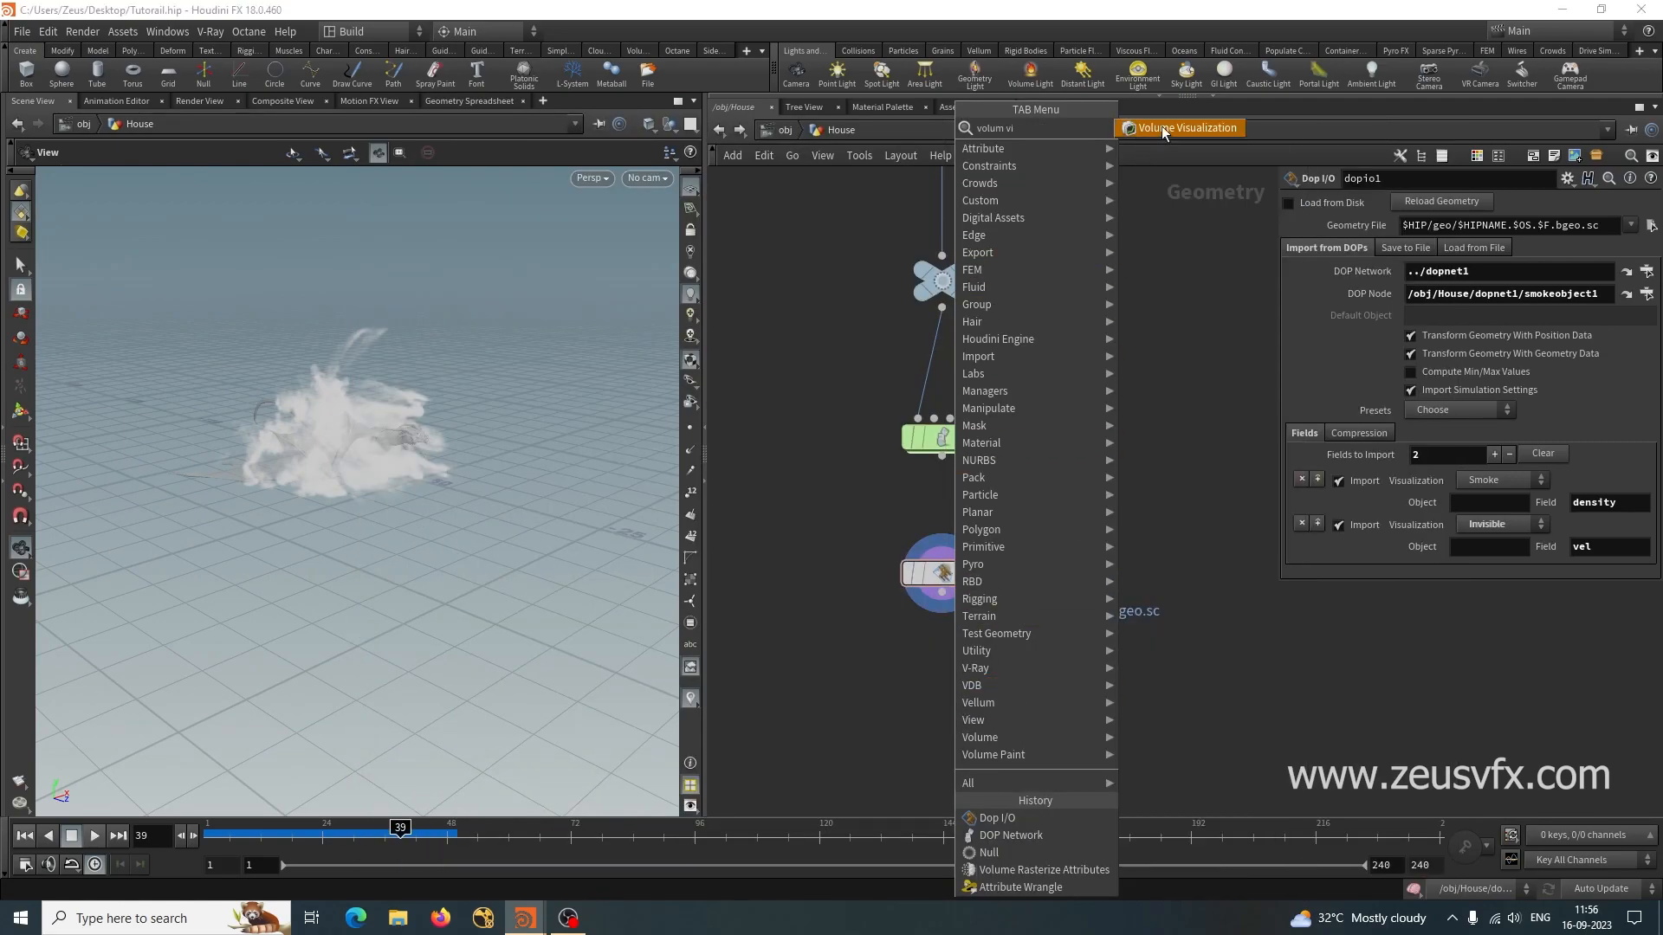
left_click(1163, 130)
left_click(944, 703)
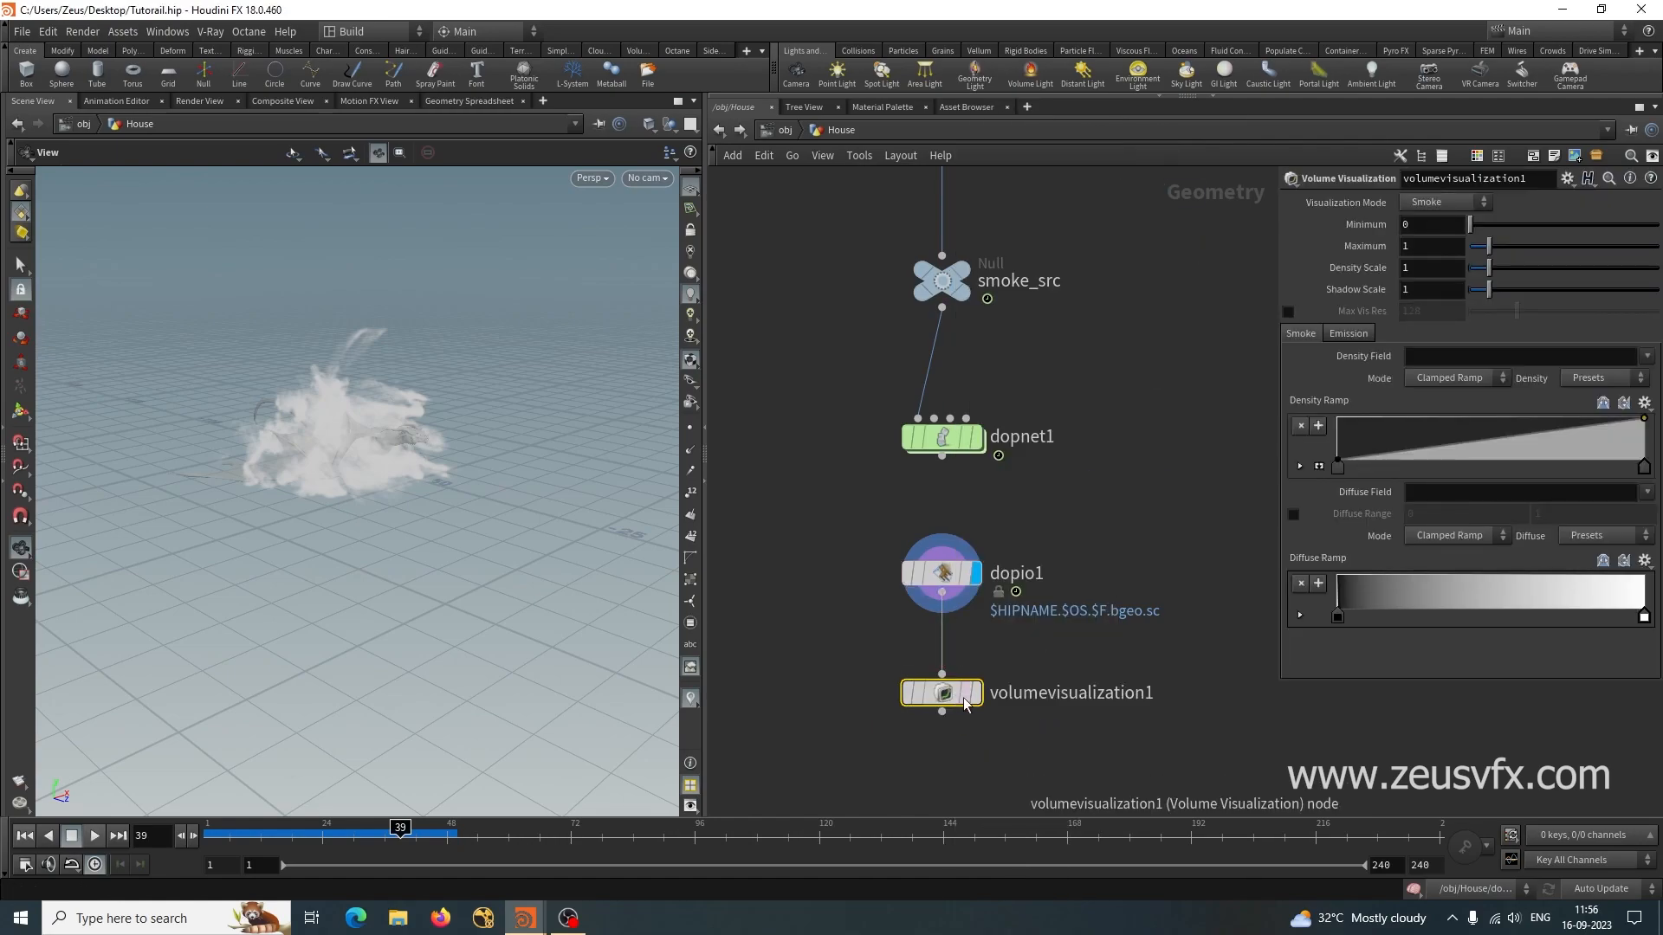
left_click_drag(943, 597, 944, 704)
key("r")
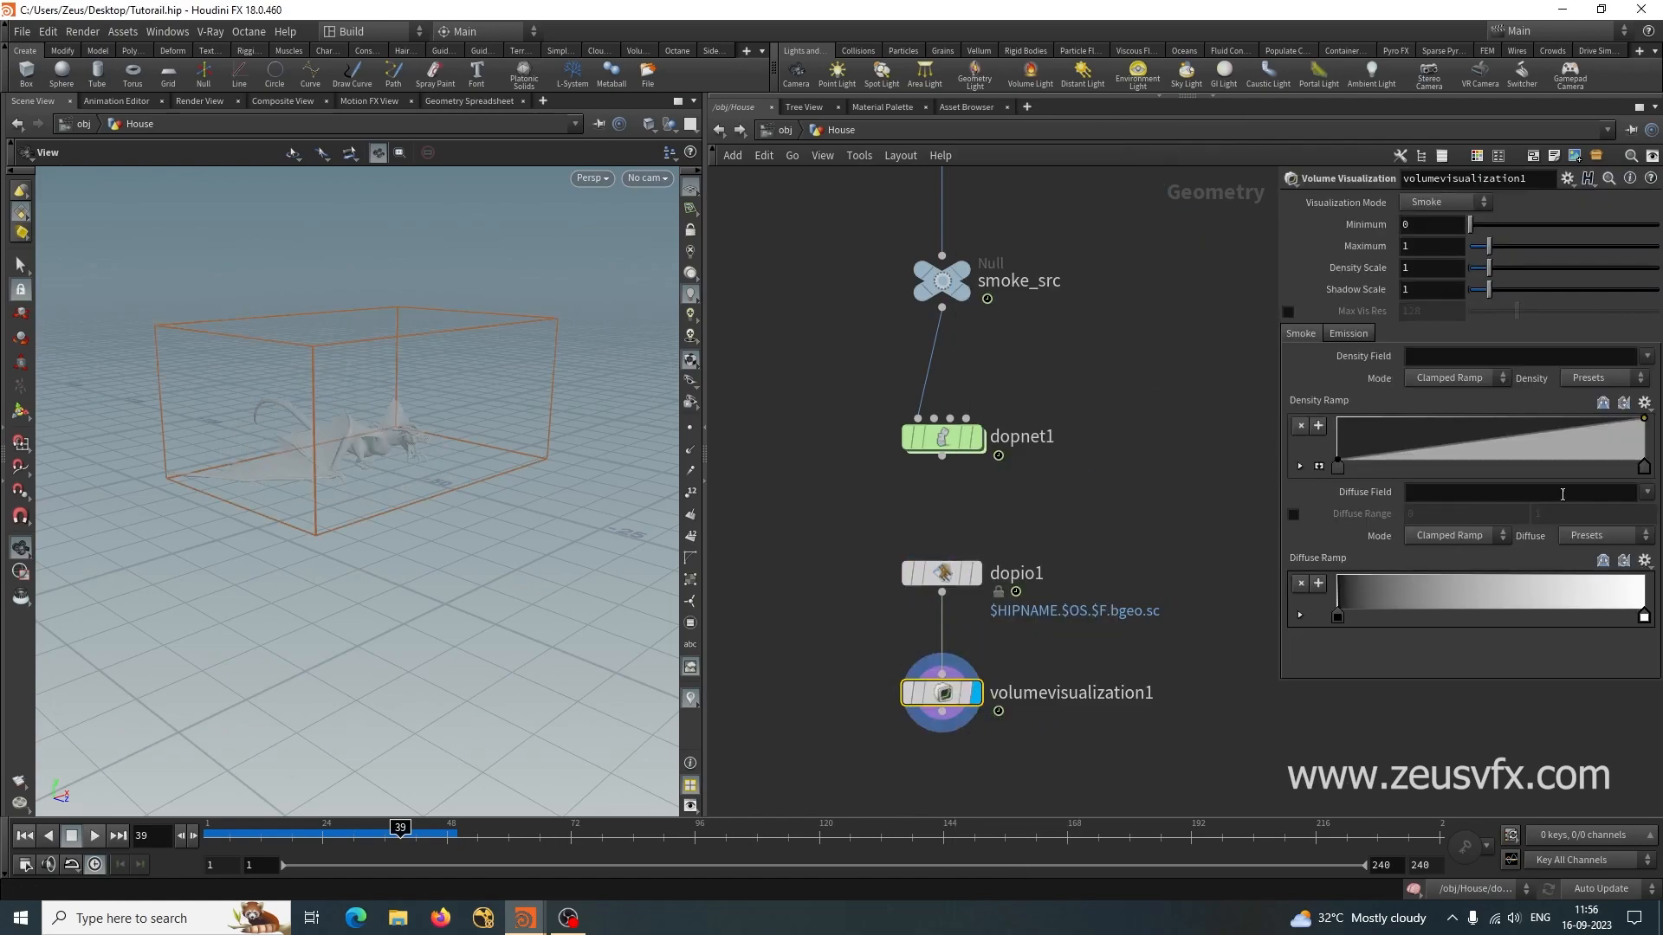
Set both the Density Field and the Diffuse Field of the volume visualization to density.
left_click(1645, 358)
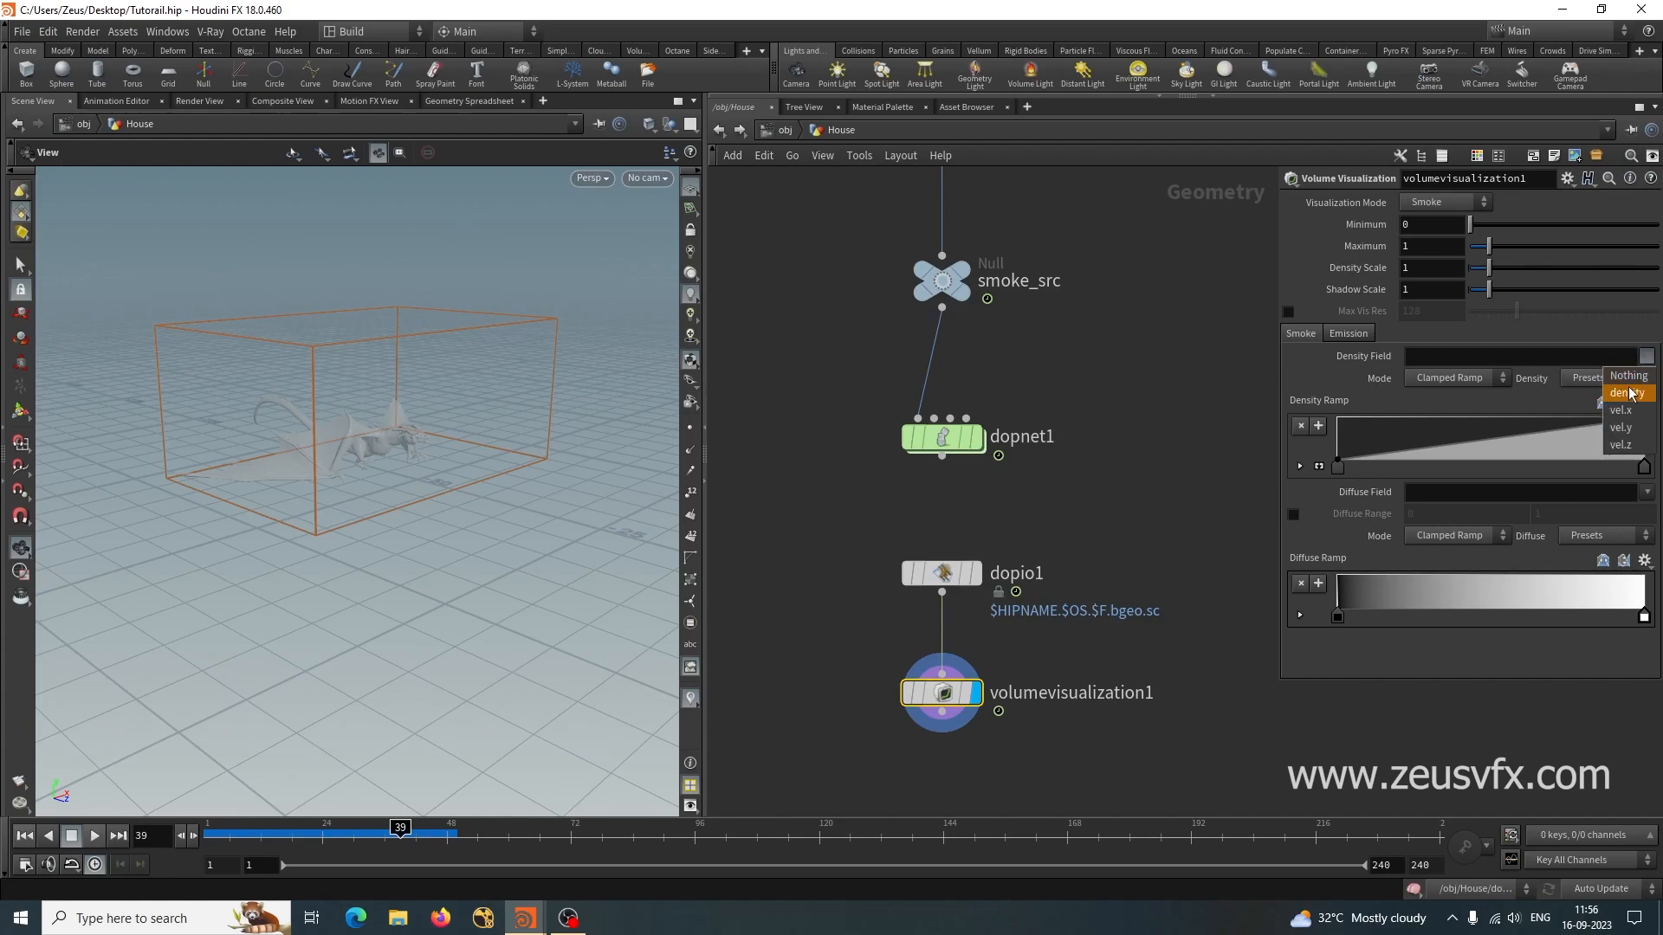
left_click(1628, 386)
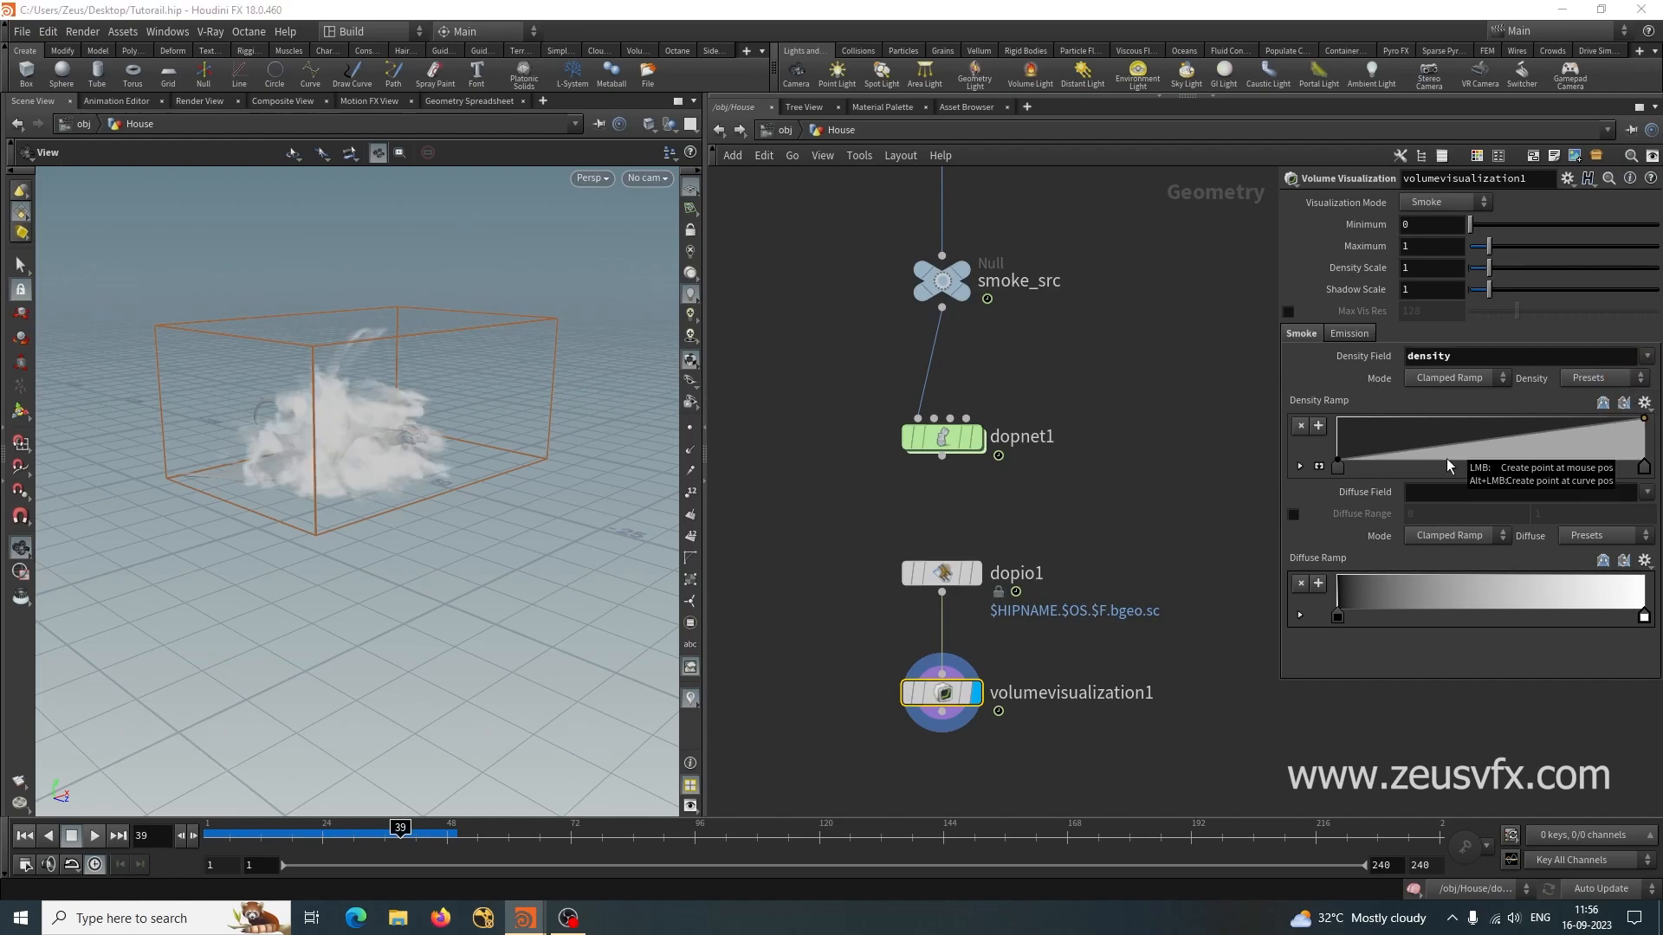
left_click(1646, 492)
left_click(1628, 519)
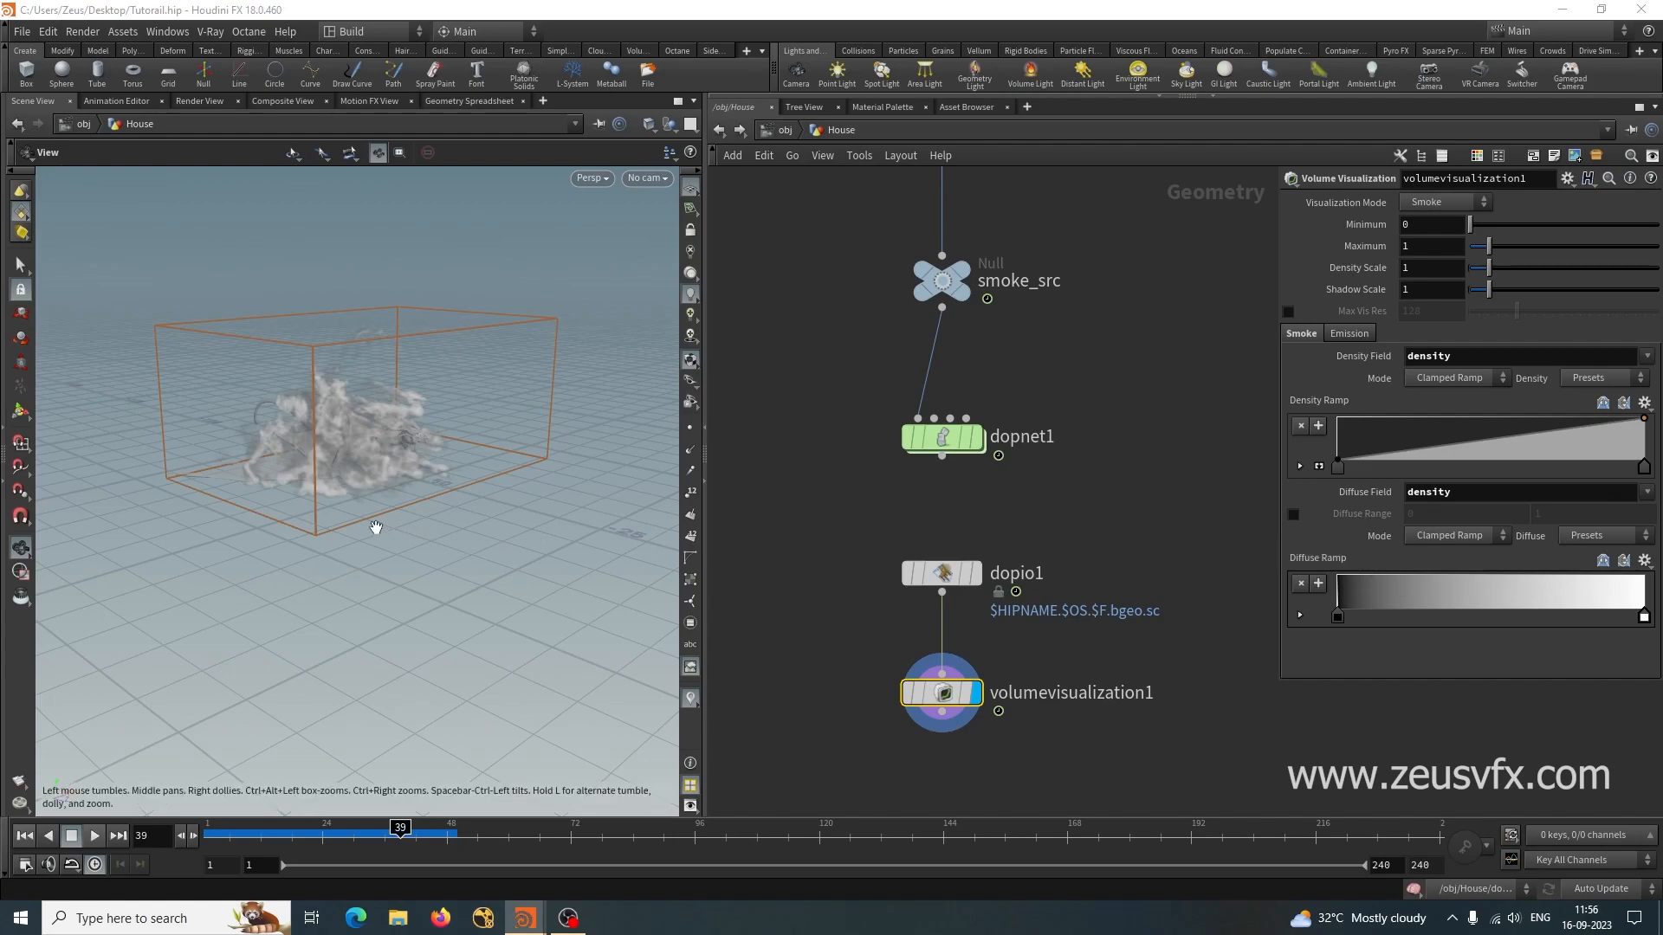
Set the volume visualization's Density Scale to 3 after trying a higher value.
left_click_drag(248, 520, 467, 529)
mouse_move(1488, 268)
left_mouse_down()
mouse_move(1594, 270)
mouse_move(1534, 277)
mouse_move(1572, 277)
left_mouse_up()
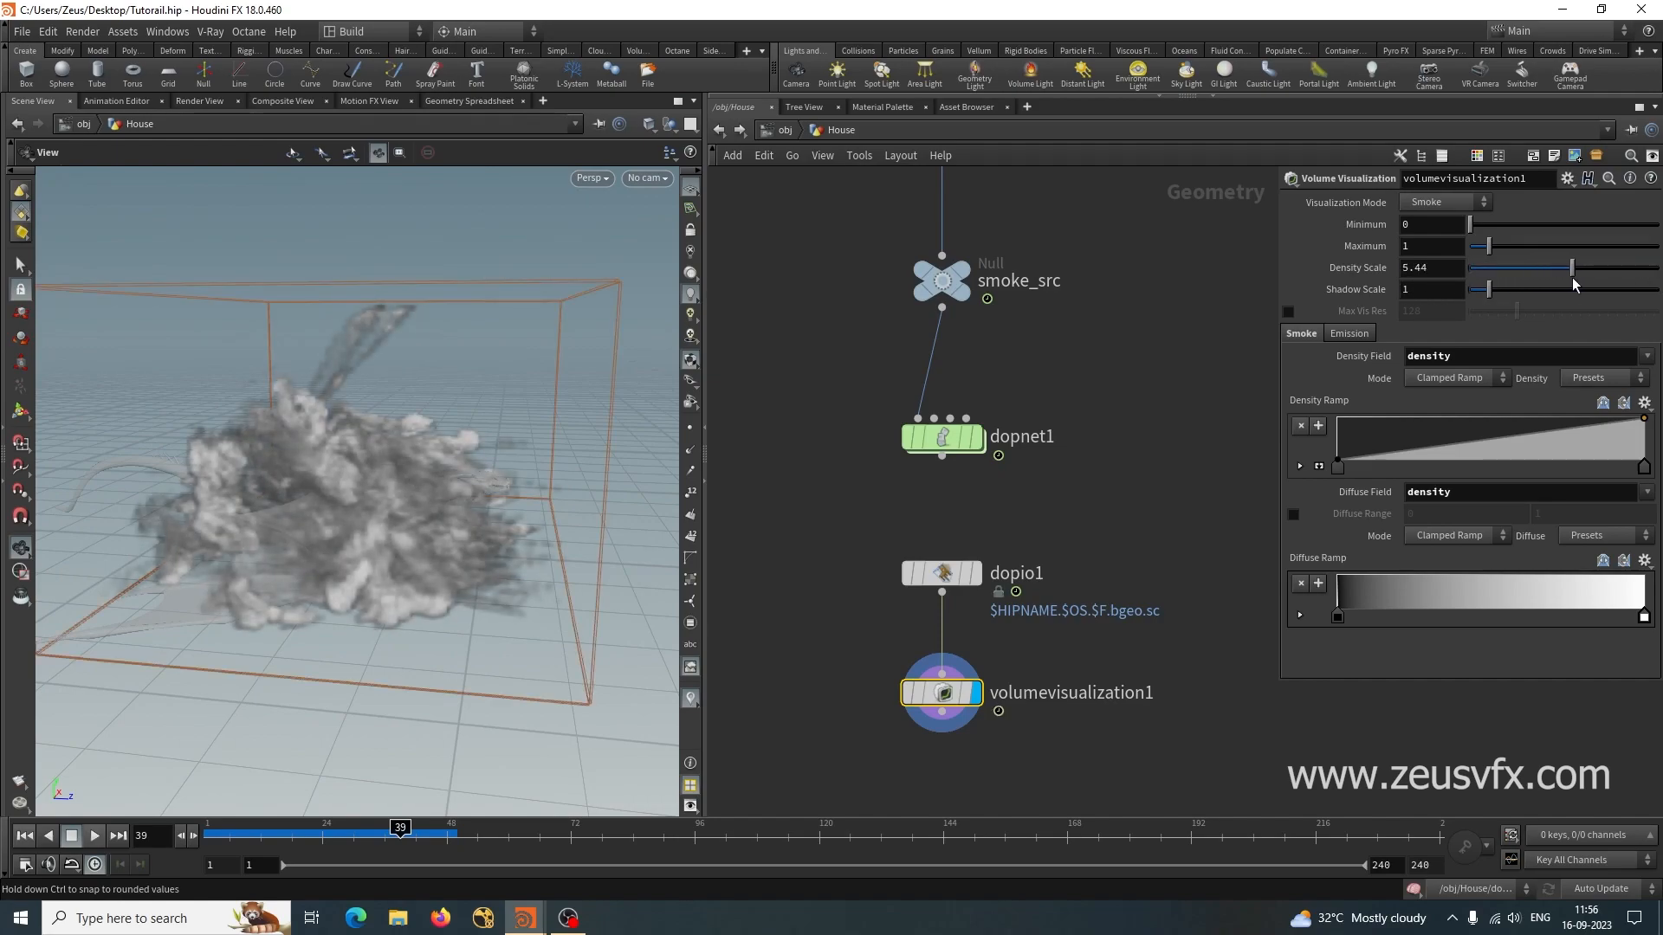
left_click(1426, 202)
left_click(1426, 202)
left_click_drag(1572, 272, 1347, 273)
type("3")
key("Return")
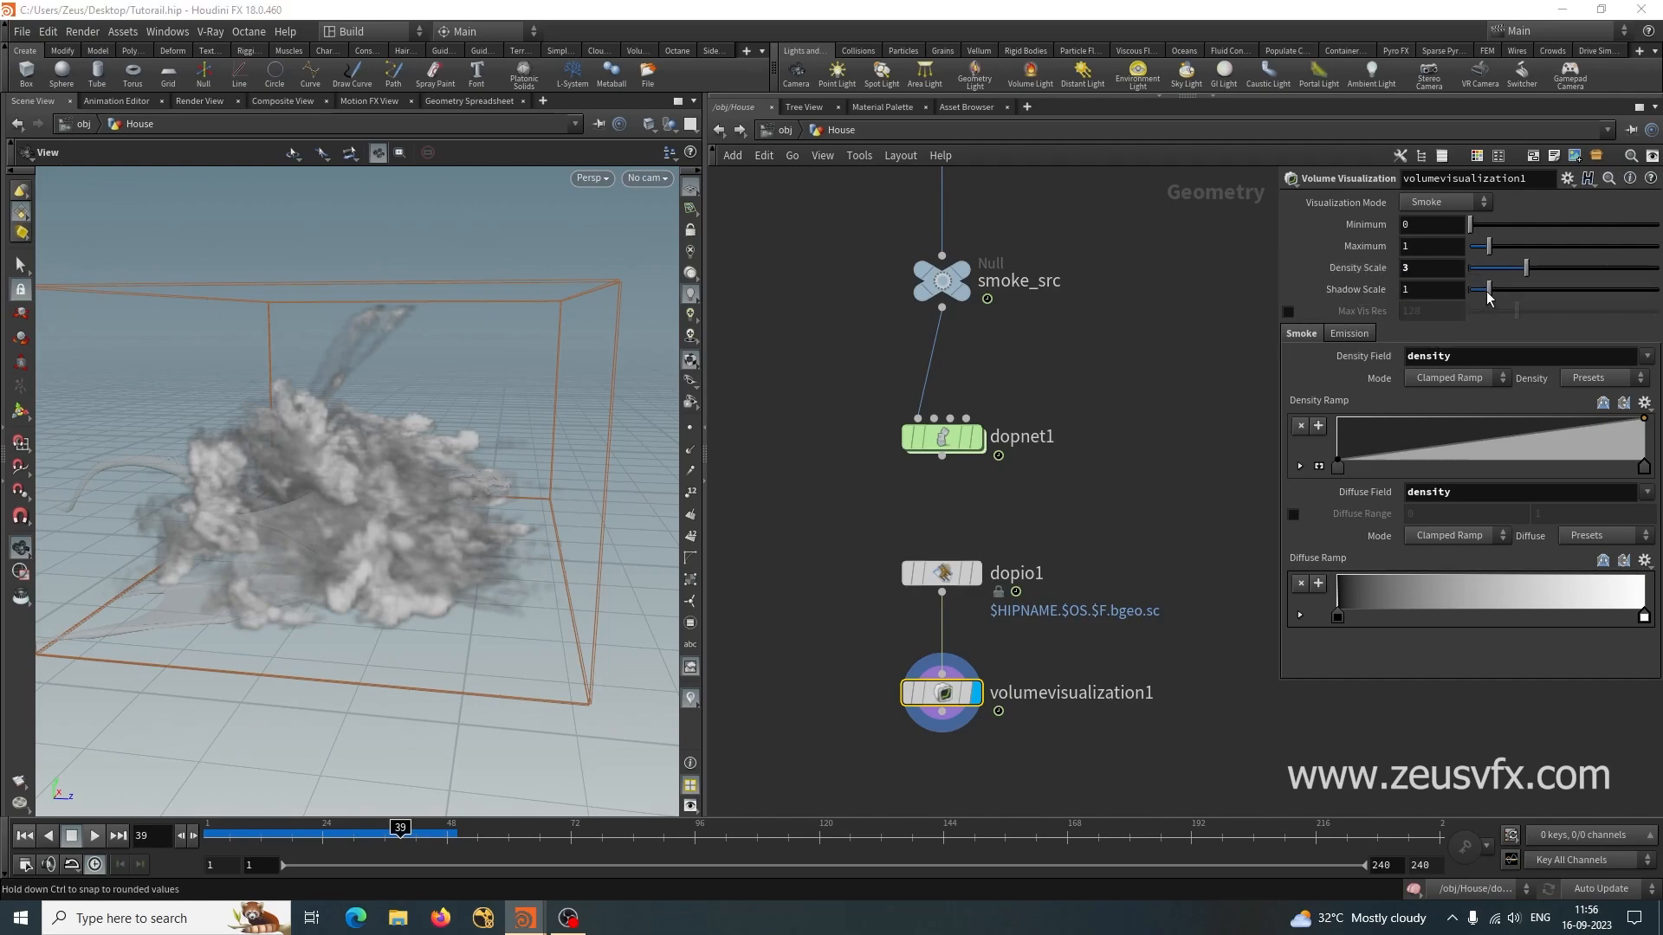
Try a different Shadow Scale on the volume visualization and reset it to 1.
left_click_drag(1469, 290, 1567, 292)
left_click_drag(1437, 290, 1334, 292)
type("1")
key("Return")
left_click_drag(520, 565, 364, 580)
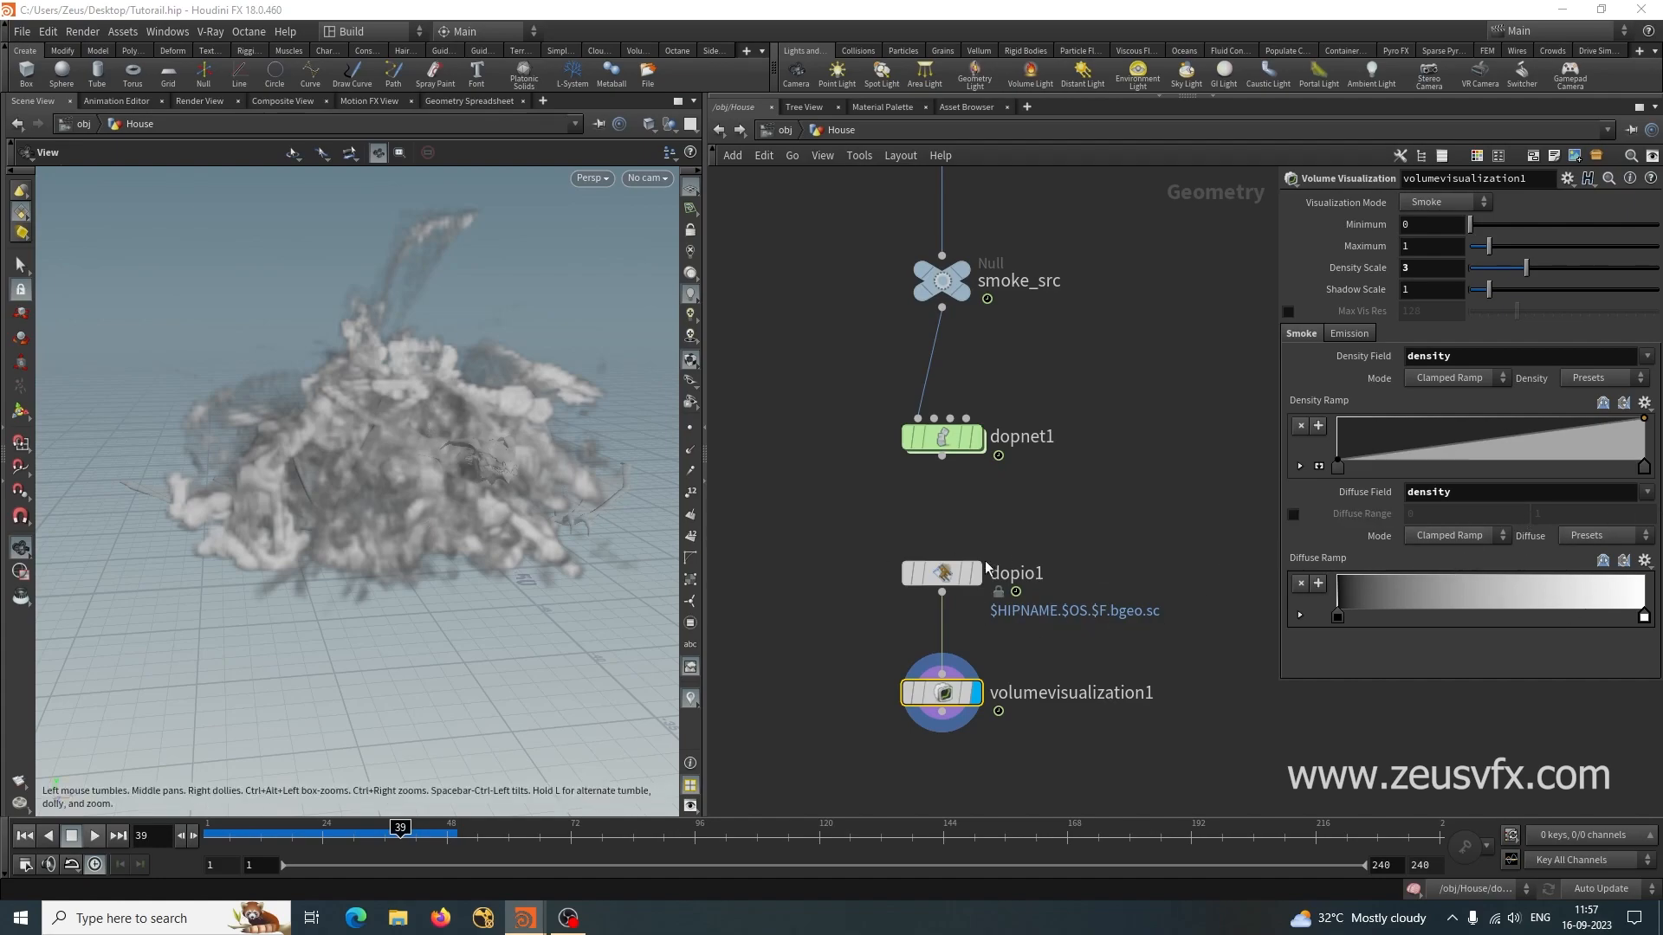
Add a Merge node below the Buildings and volumevisualization1 branches.
middle_click_drag(1172, 679, 1159, 570)
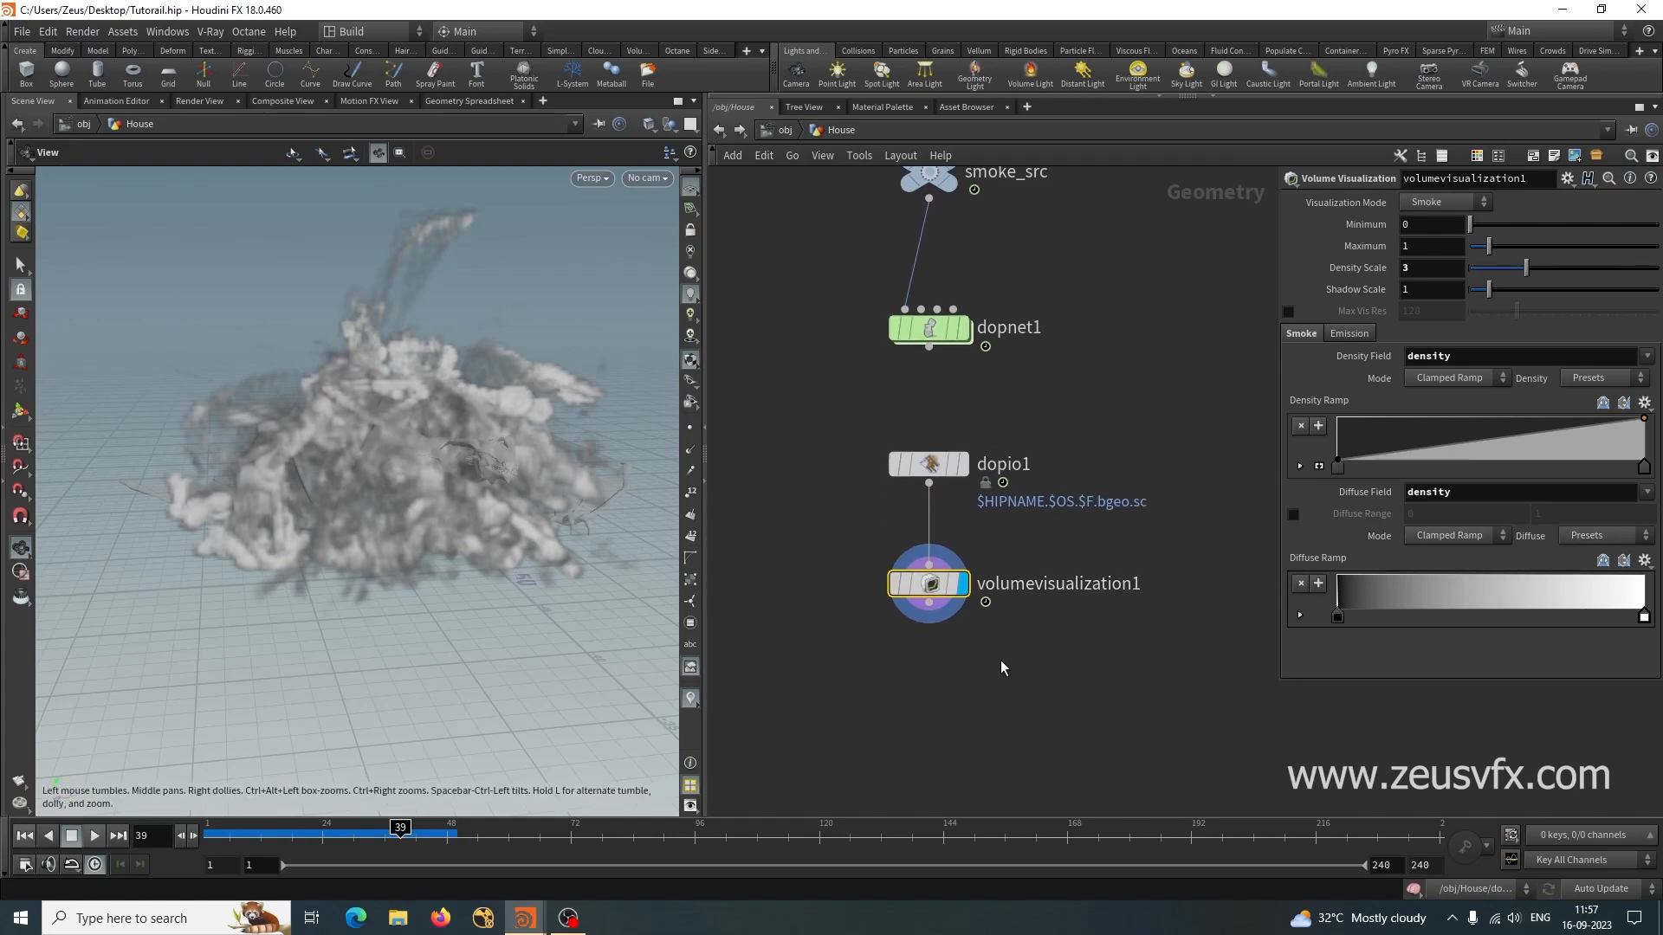
scroll(888, 490, "down", 5)
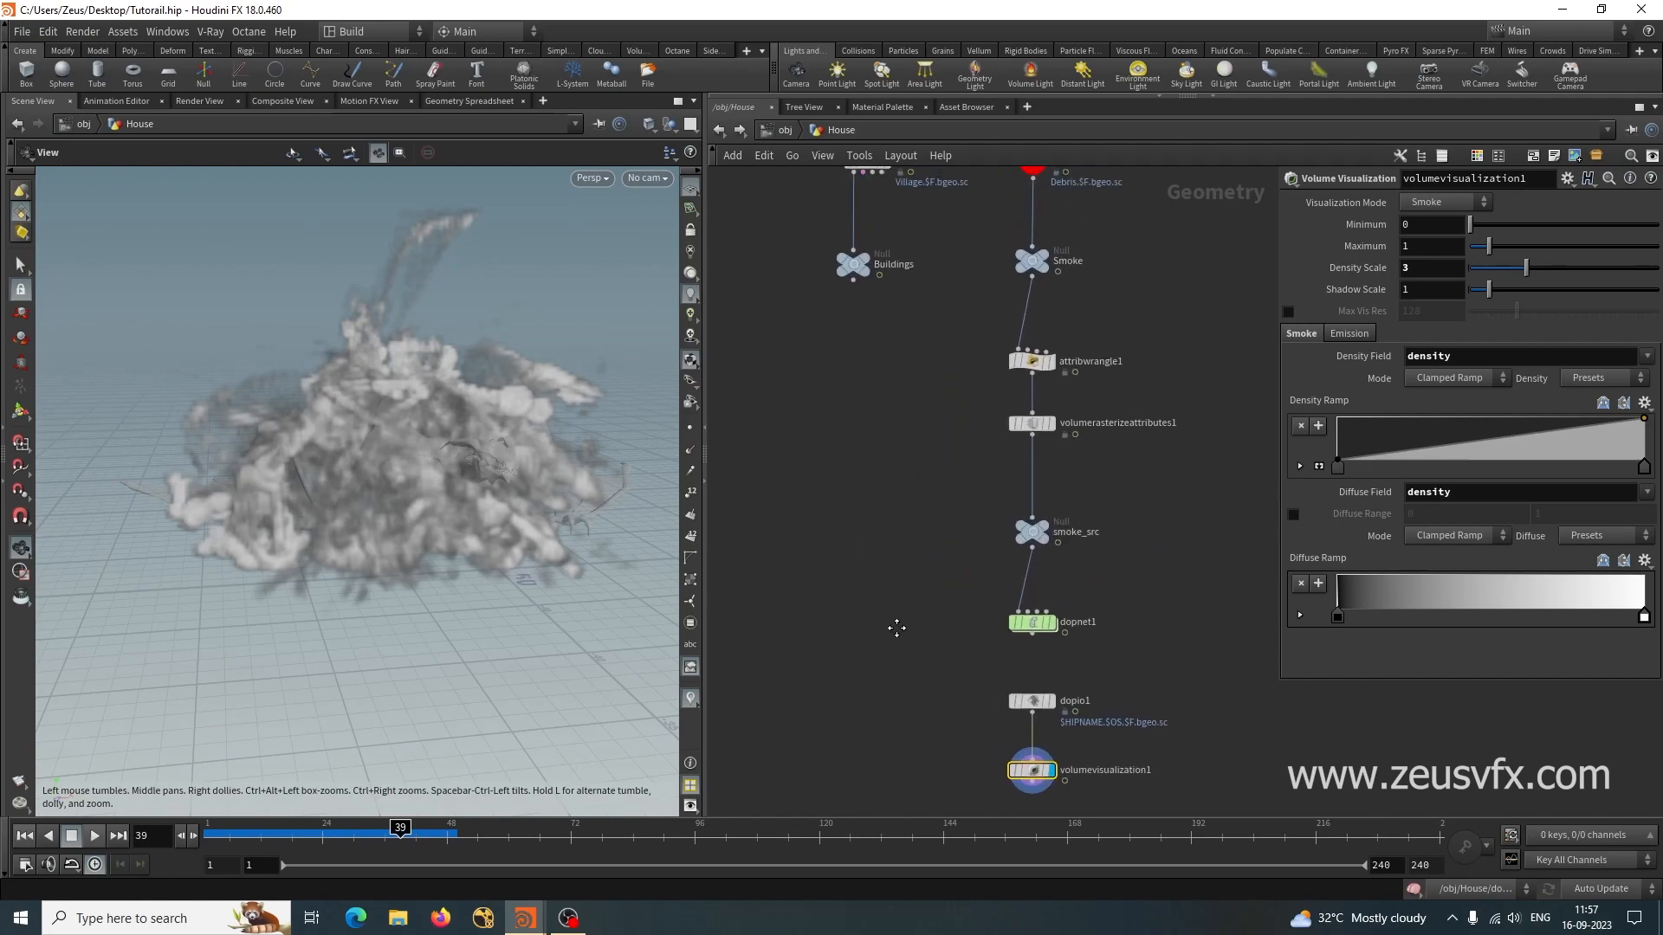
mouse_move(861, 303)
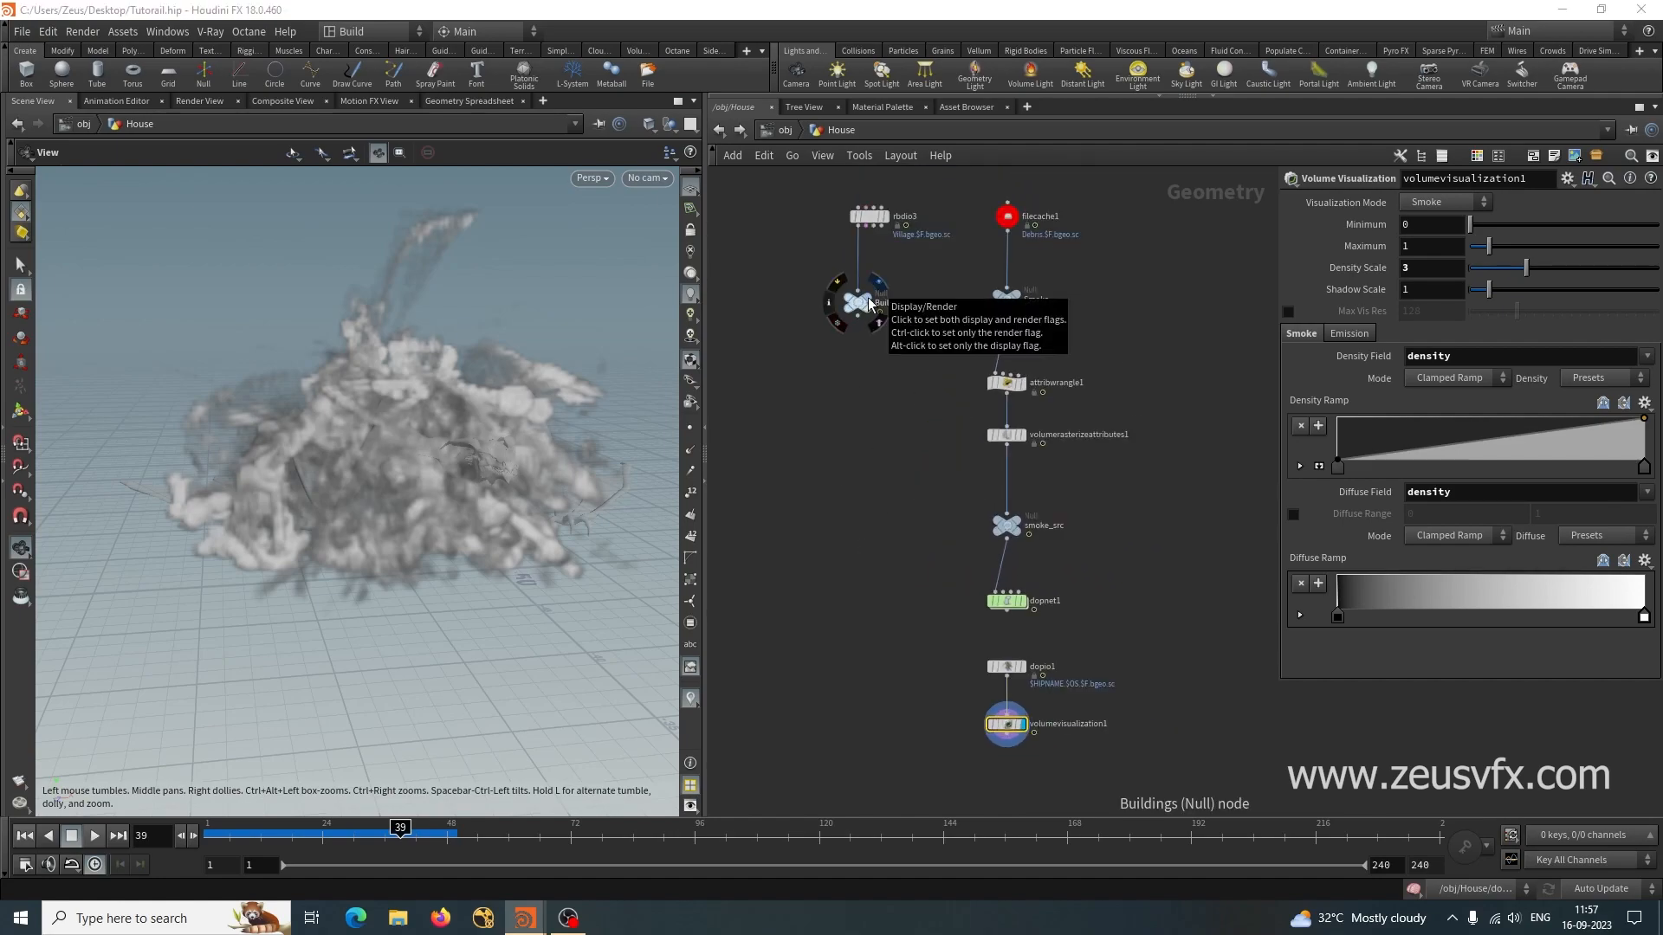
middle_click_drag(888, 599, 935, 517)
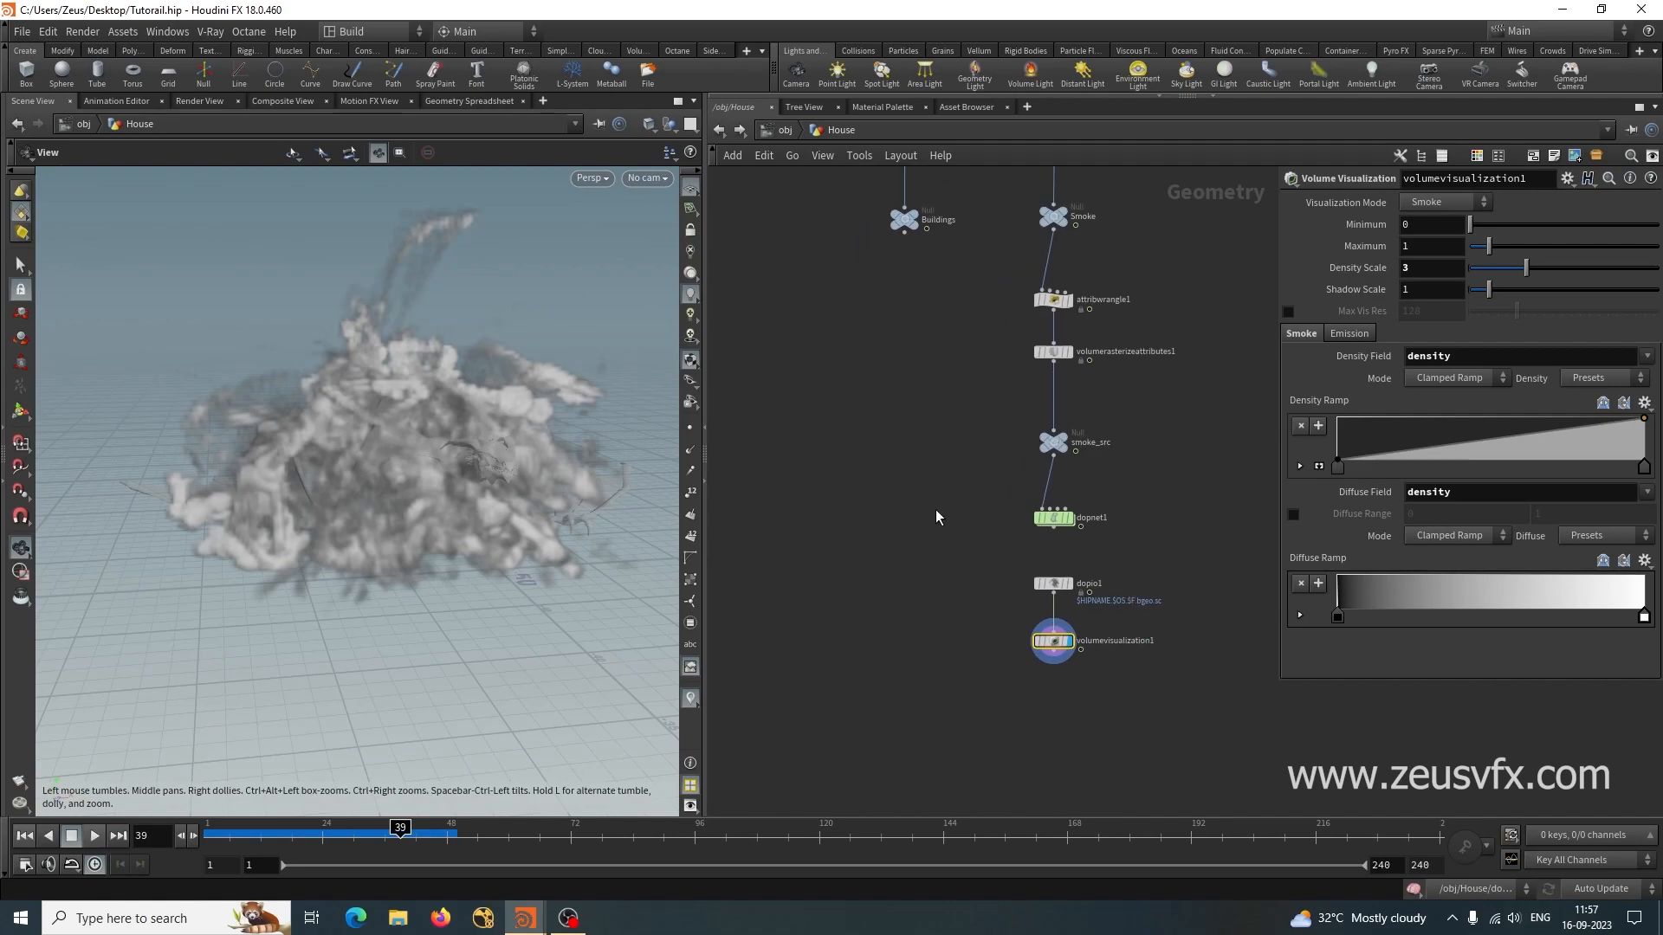
key("Tab")
type("merg")
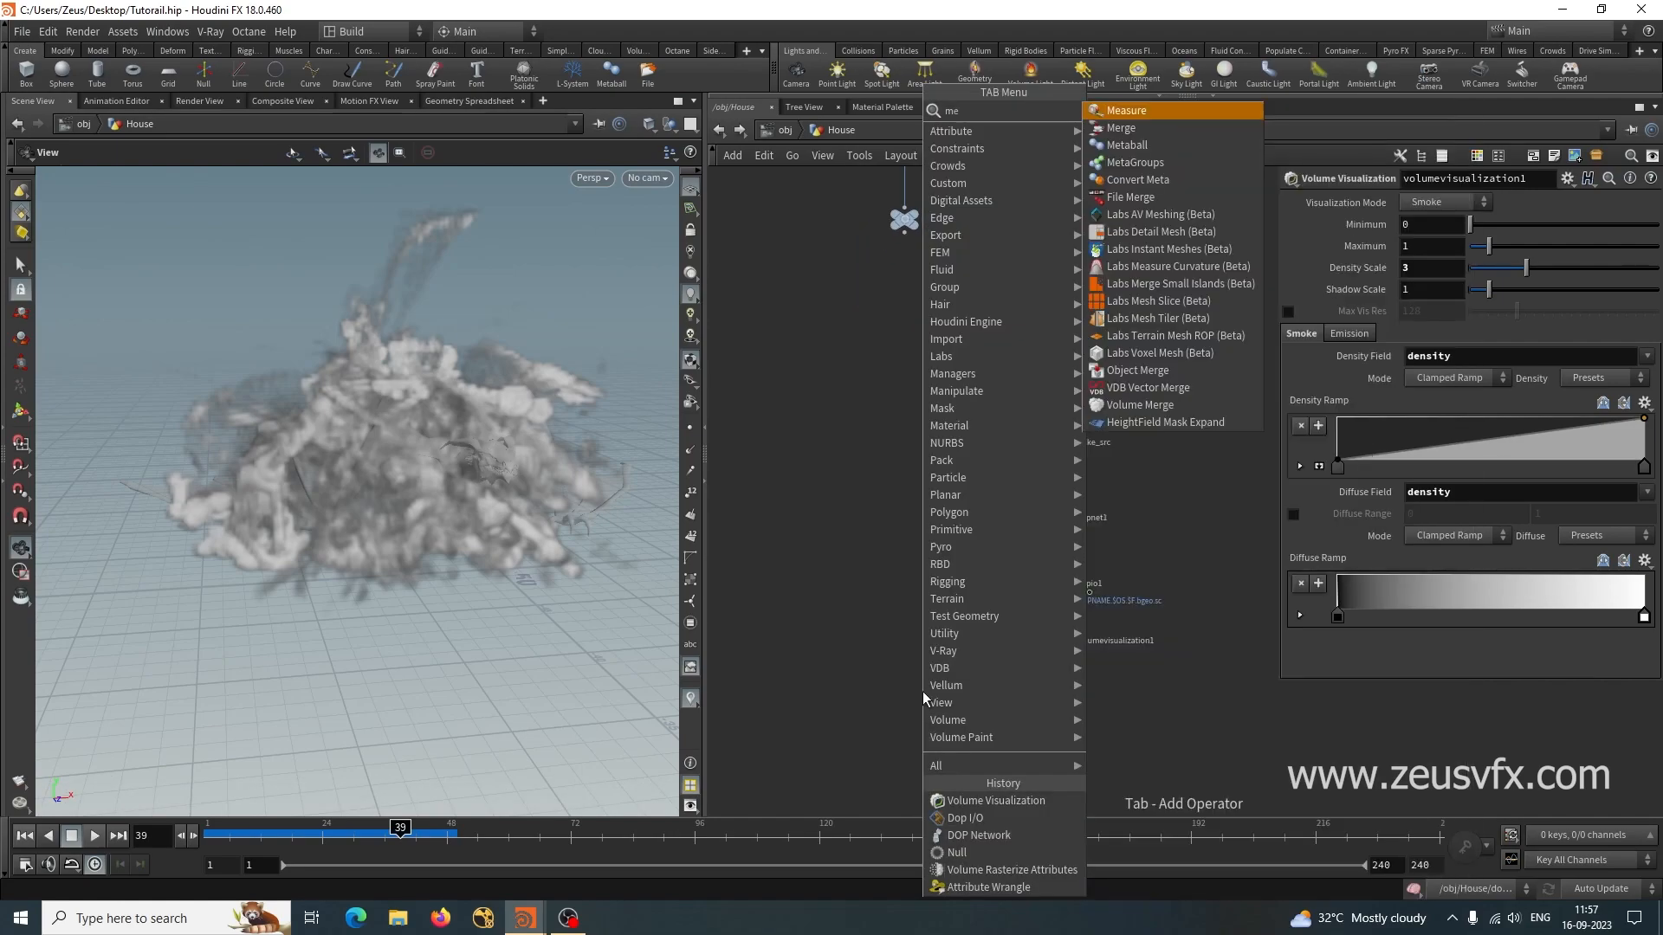
key("Return")
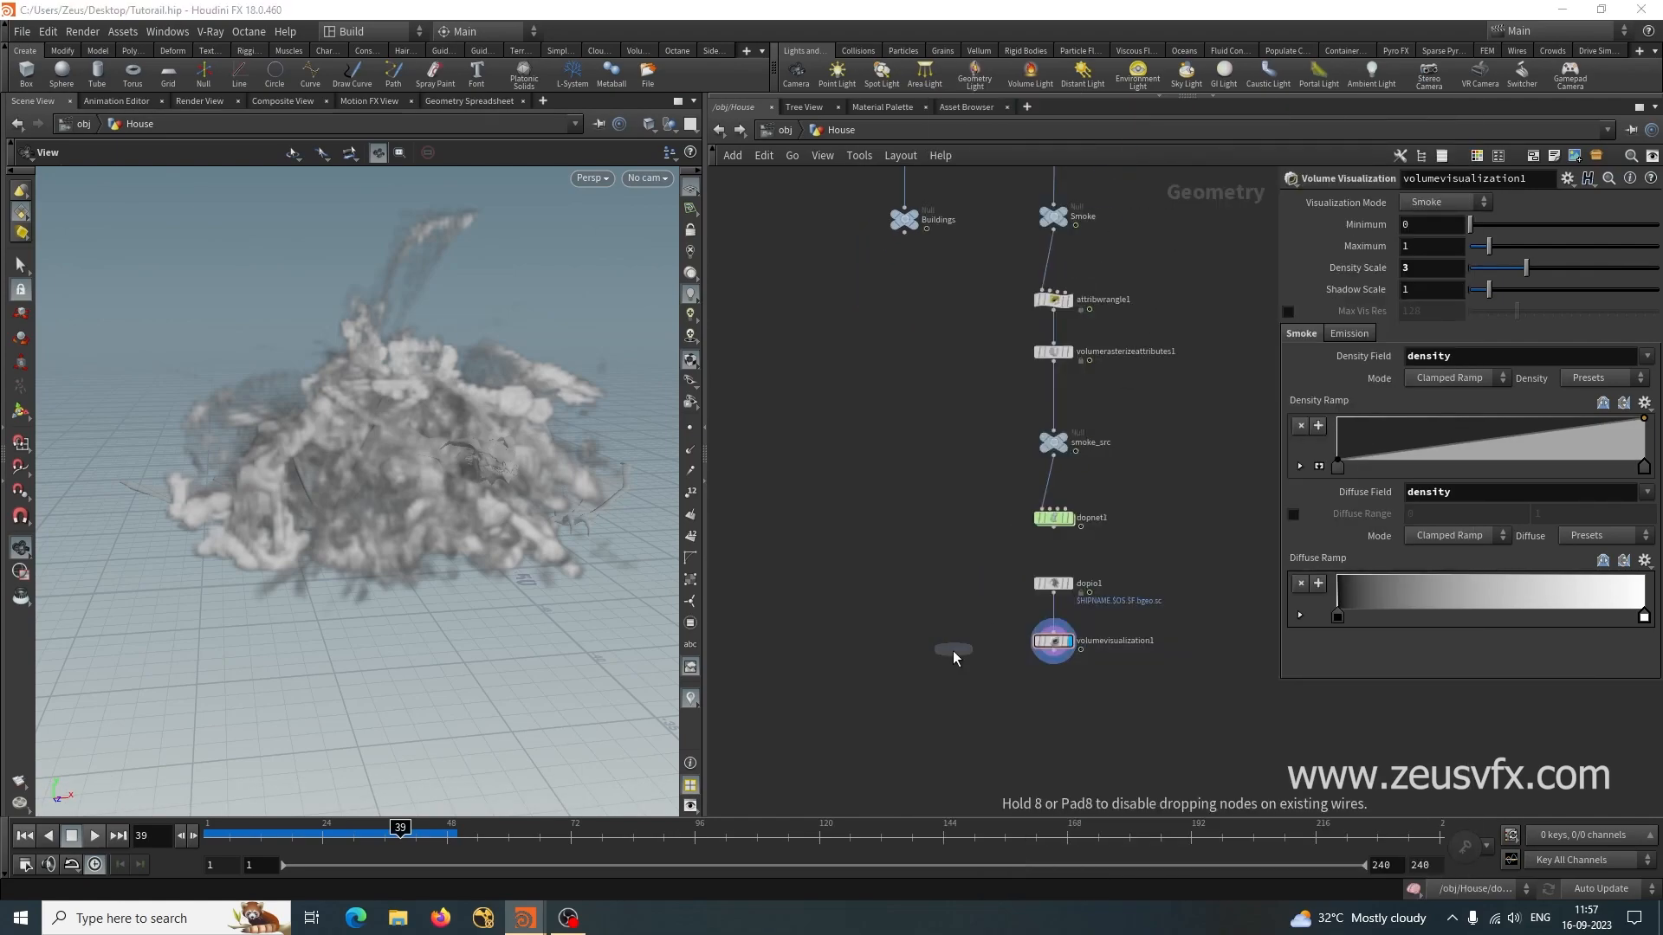
left_click(931, 732)
Connect Buildings and volumevisualization1 to the Merge node and display the combined buildings and smoke.
left_click(907, 238)
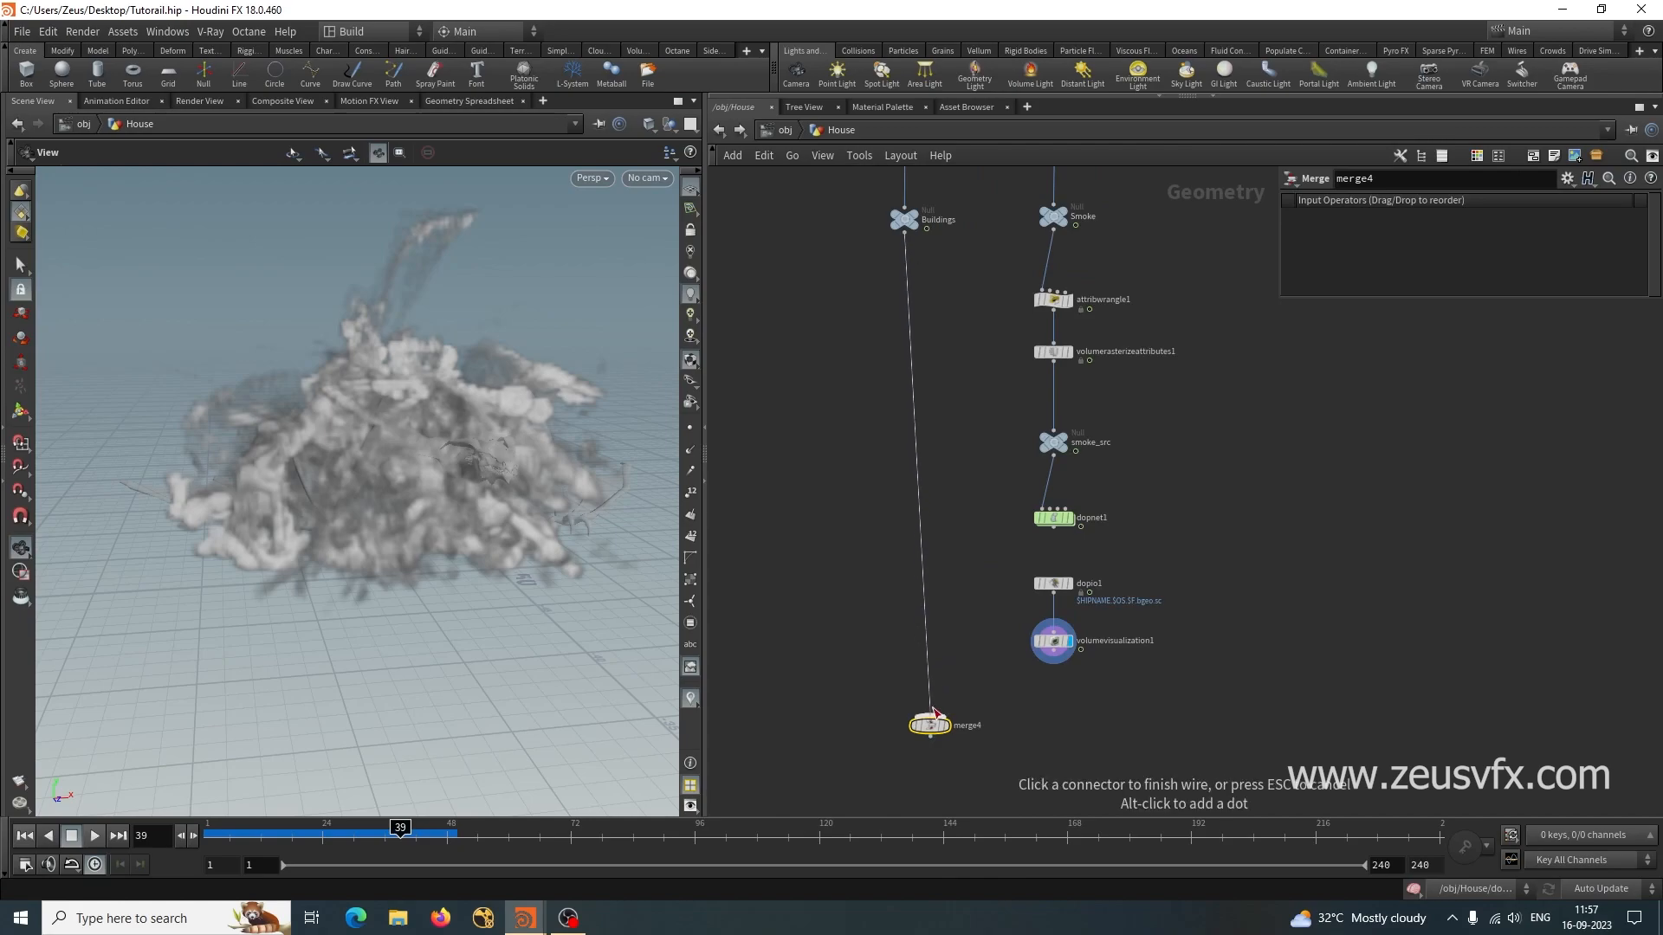
left_click(930, 715)
left_click(937, 720)
left_click(943, 733)
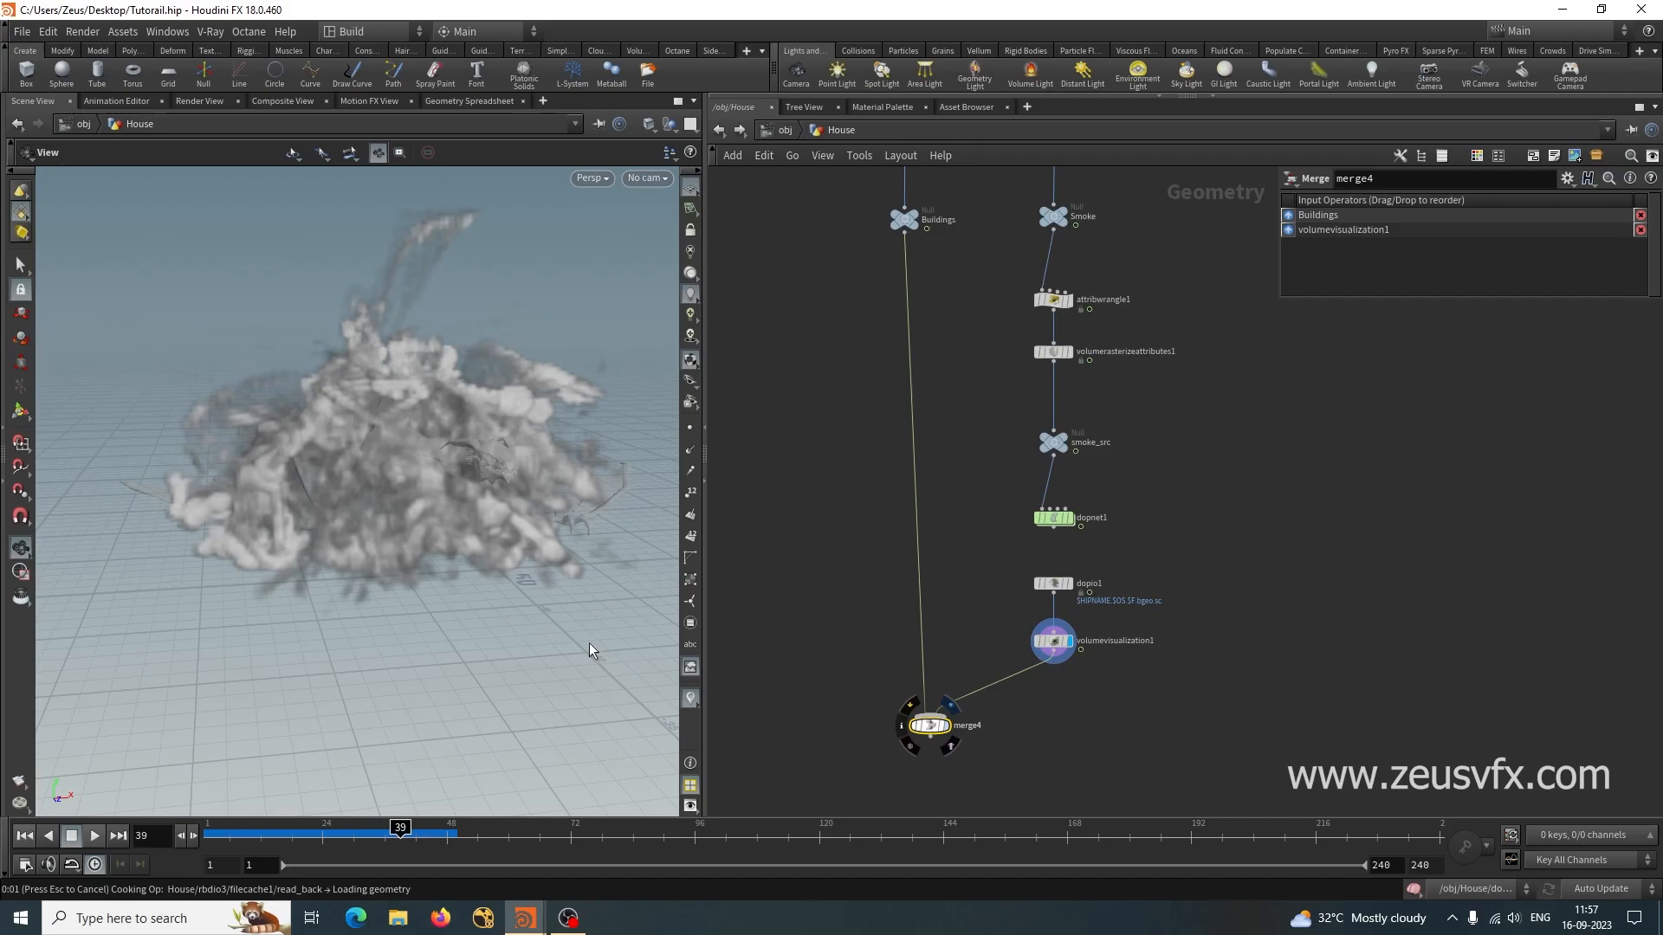
left_click_drag(396, 517, 368, 554)
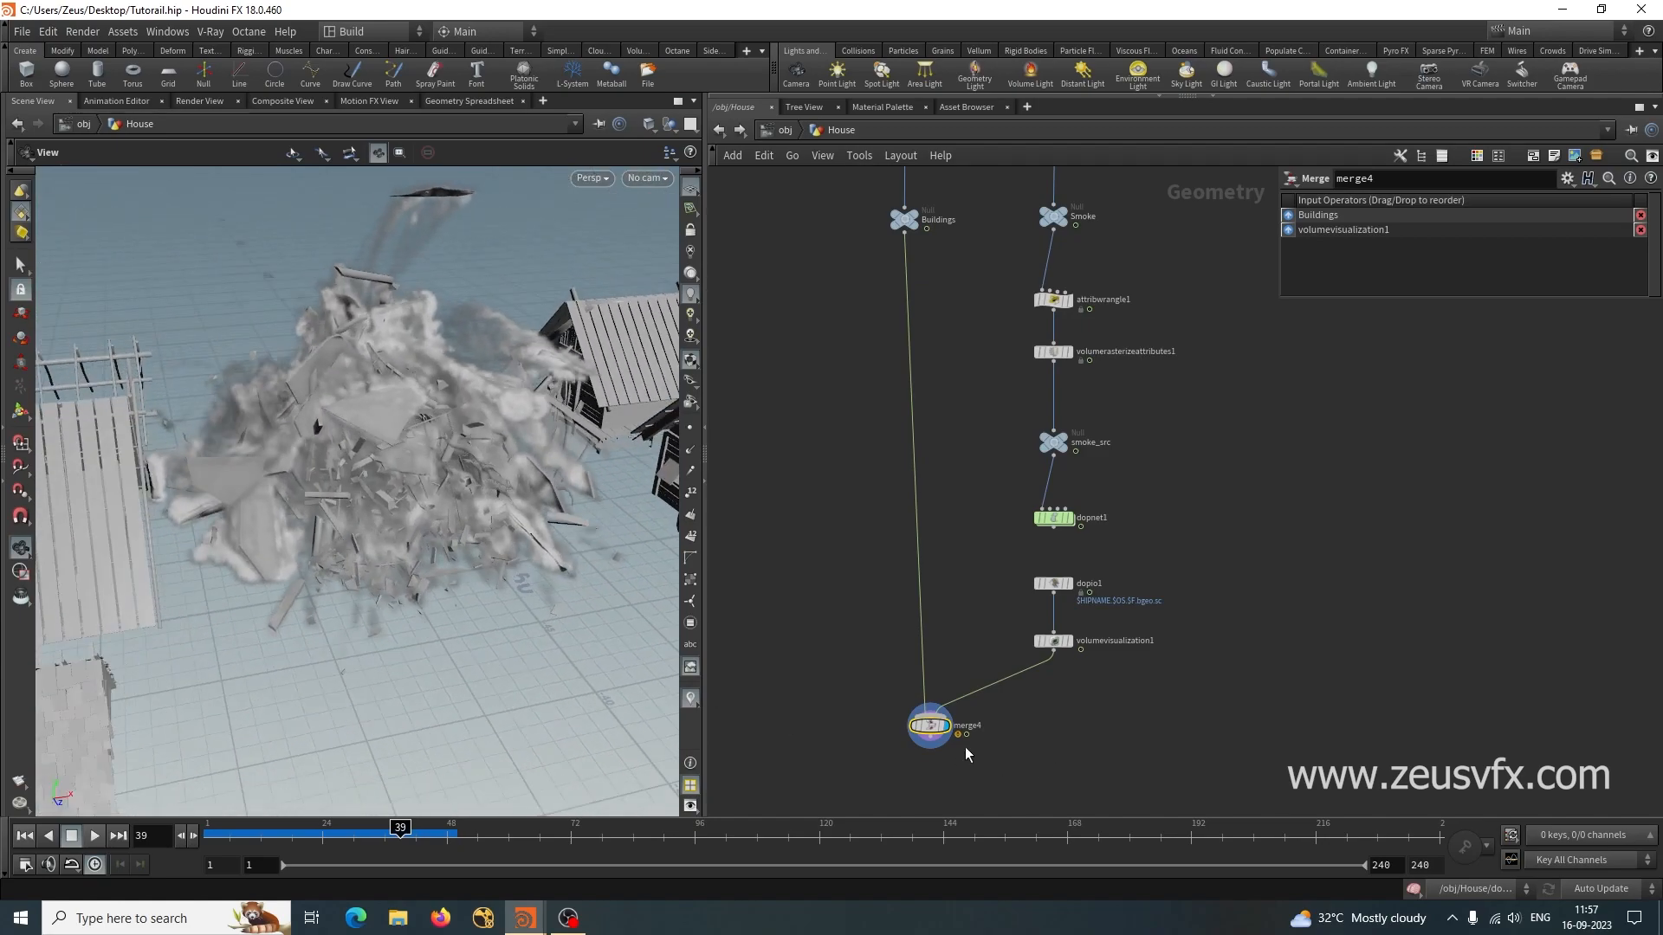
Align the Merge node directly below Buildings and display only the smoke from volumevisualization1.
left_click_drag(909, 750, 884, 738)
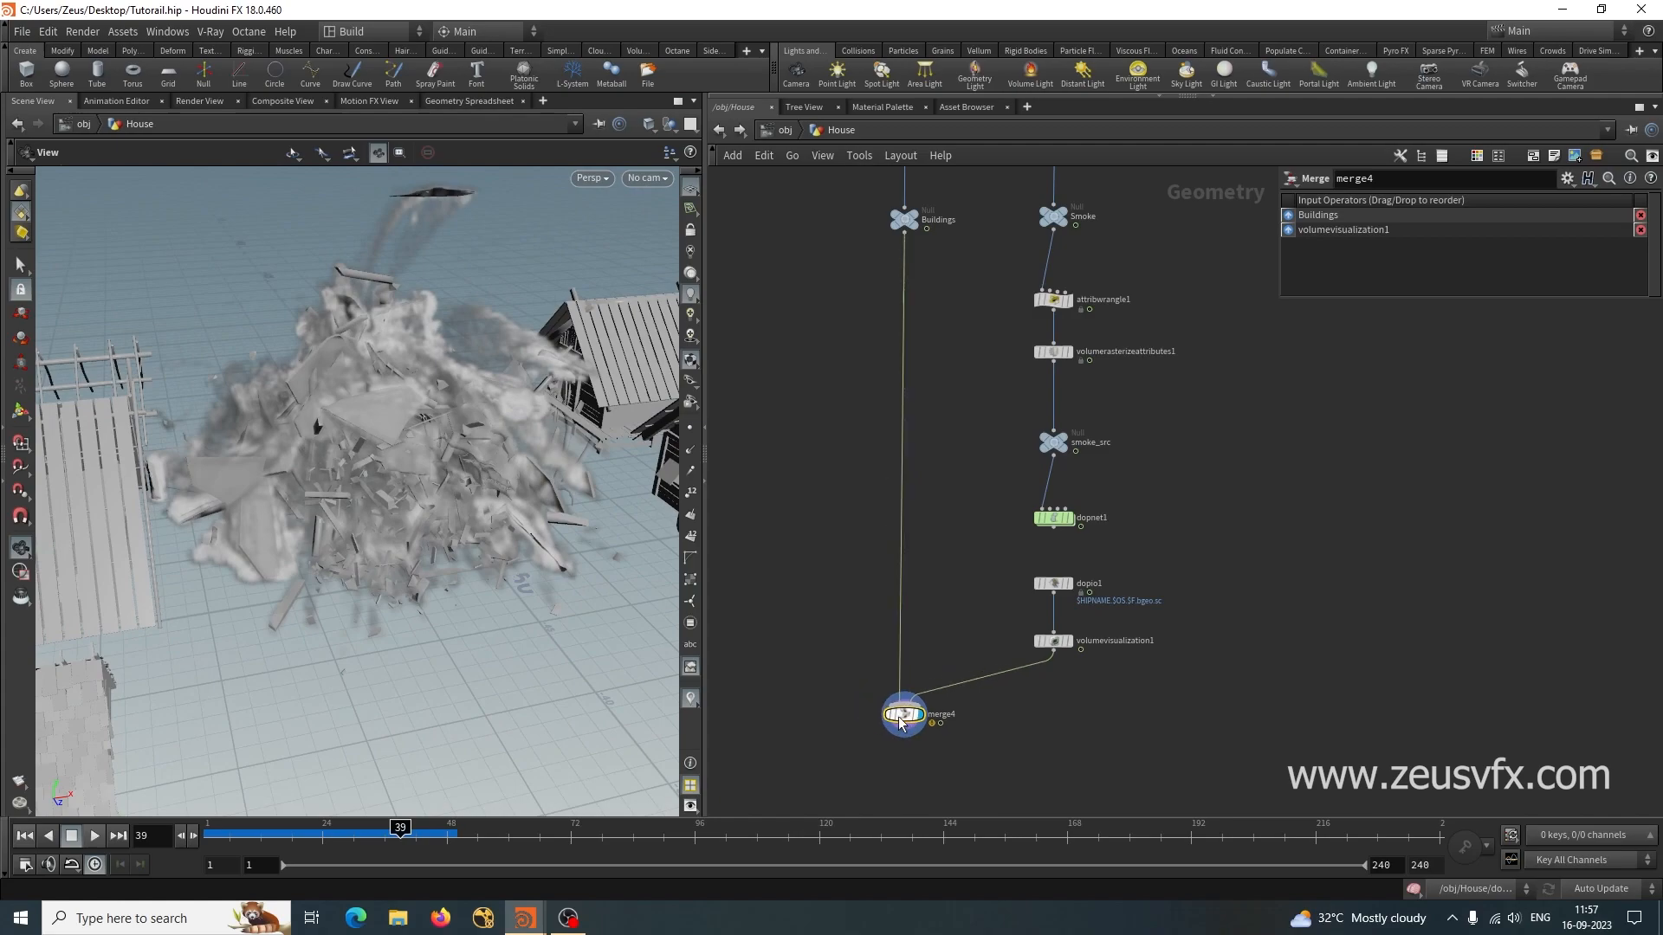
left_click(1068, 641)
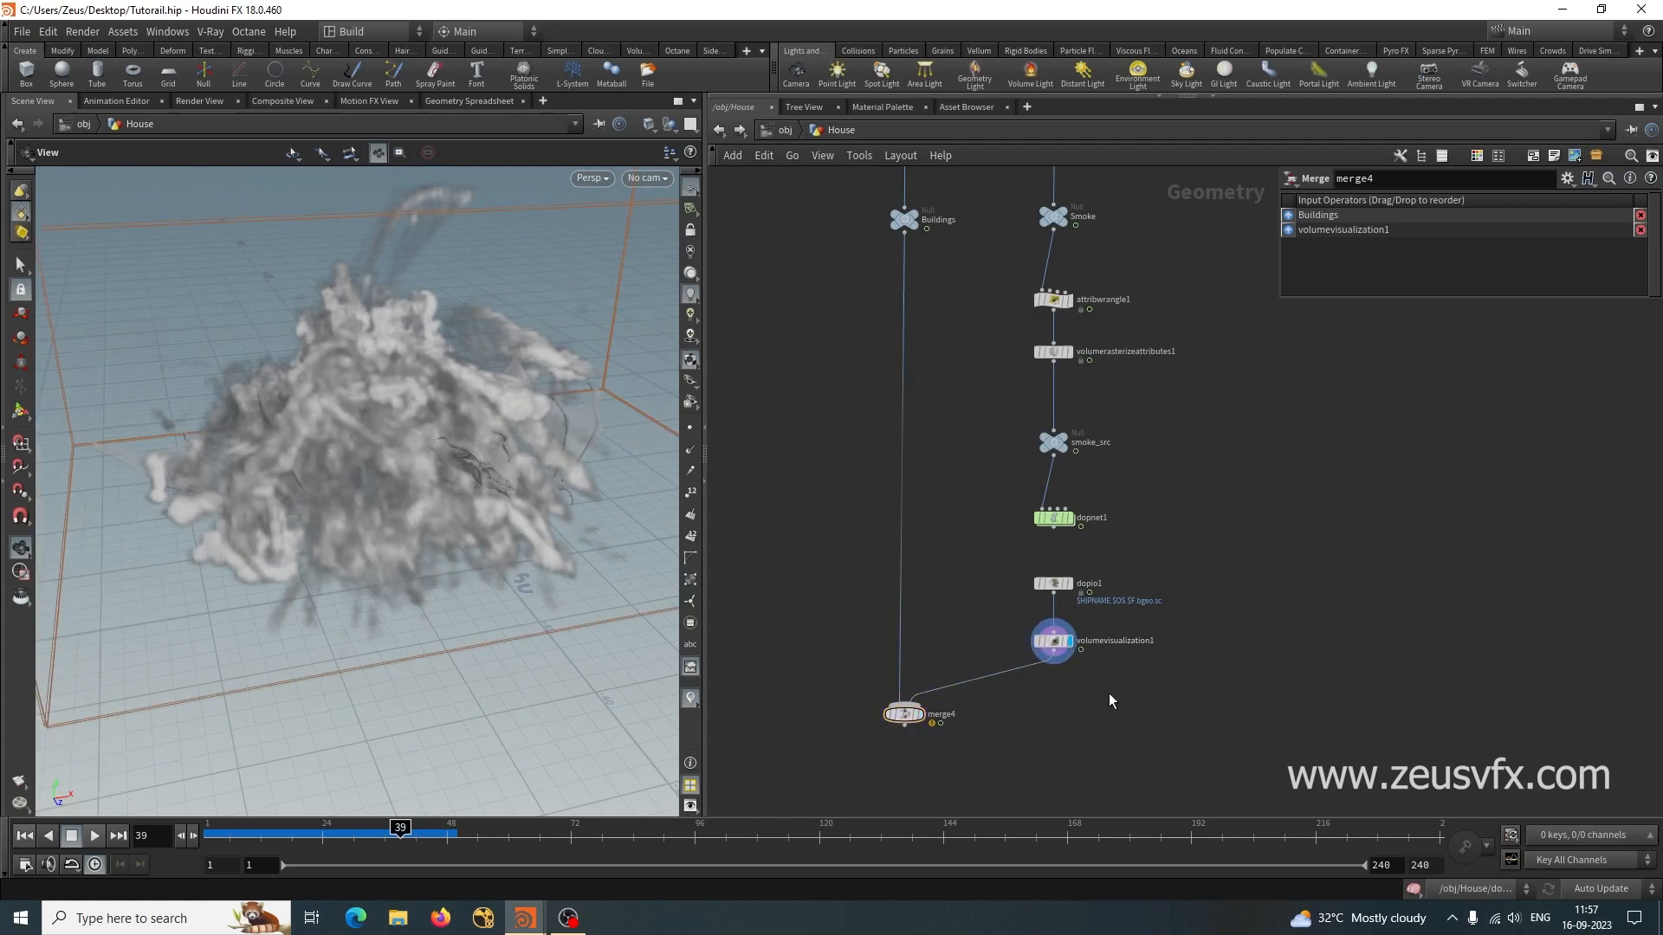
Save the scene and play the smoke simulation onward from frame 39, stopping at frame 52.
key("ctrl+s")
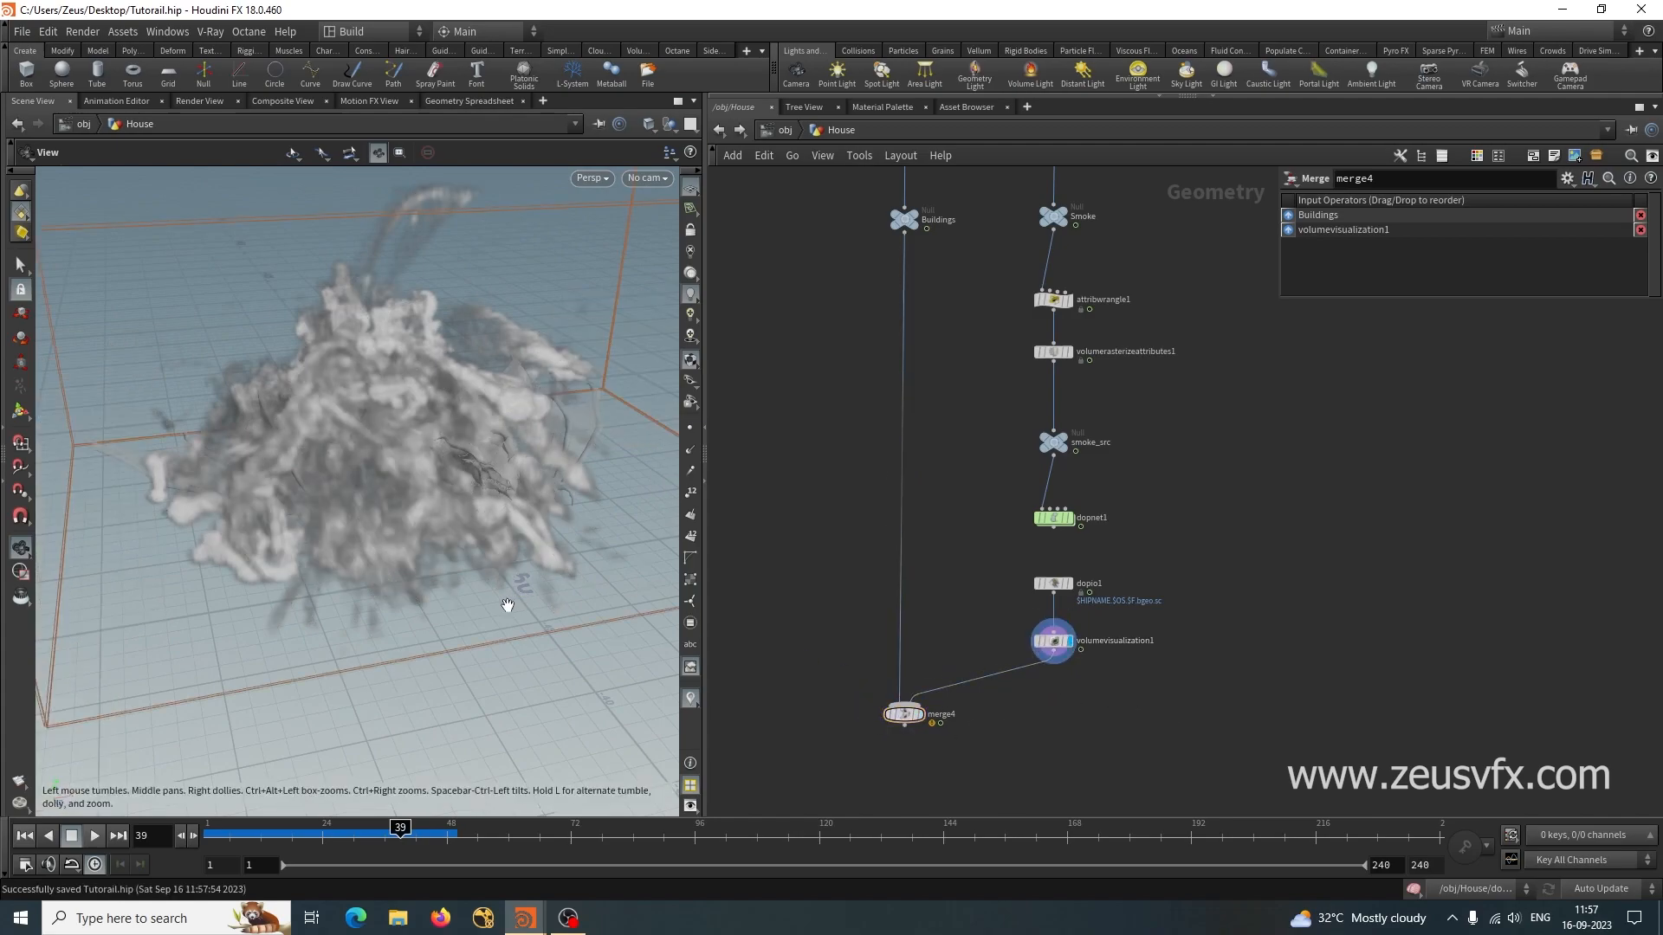
left_click_drag(316, 549, 354, 543)
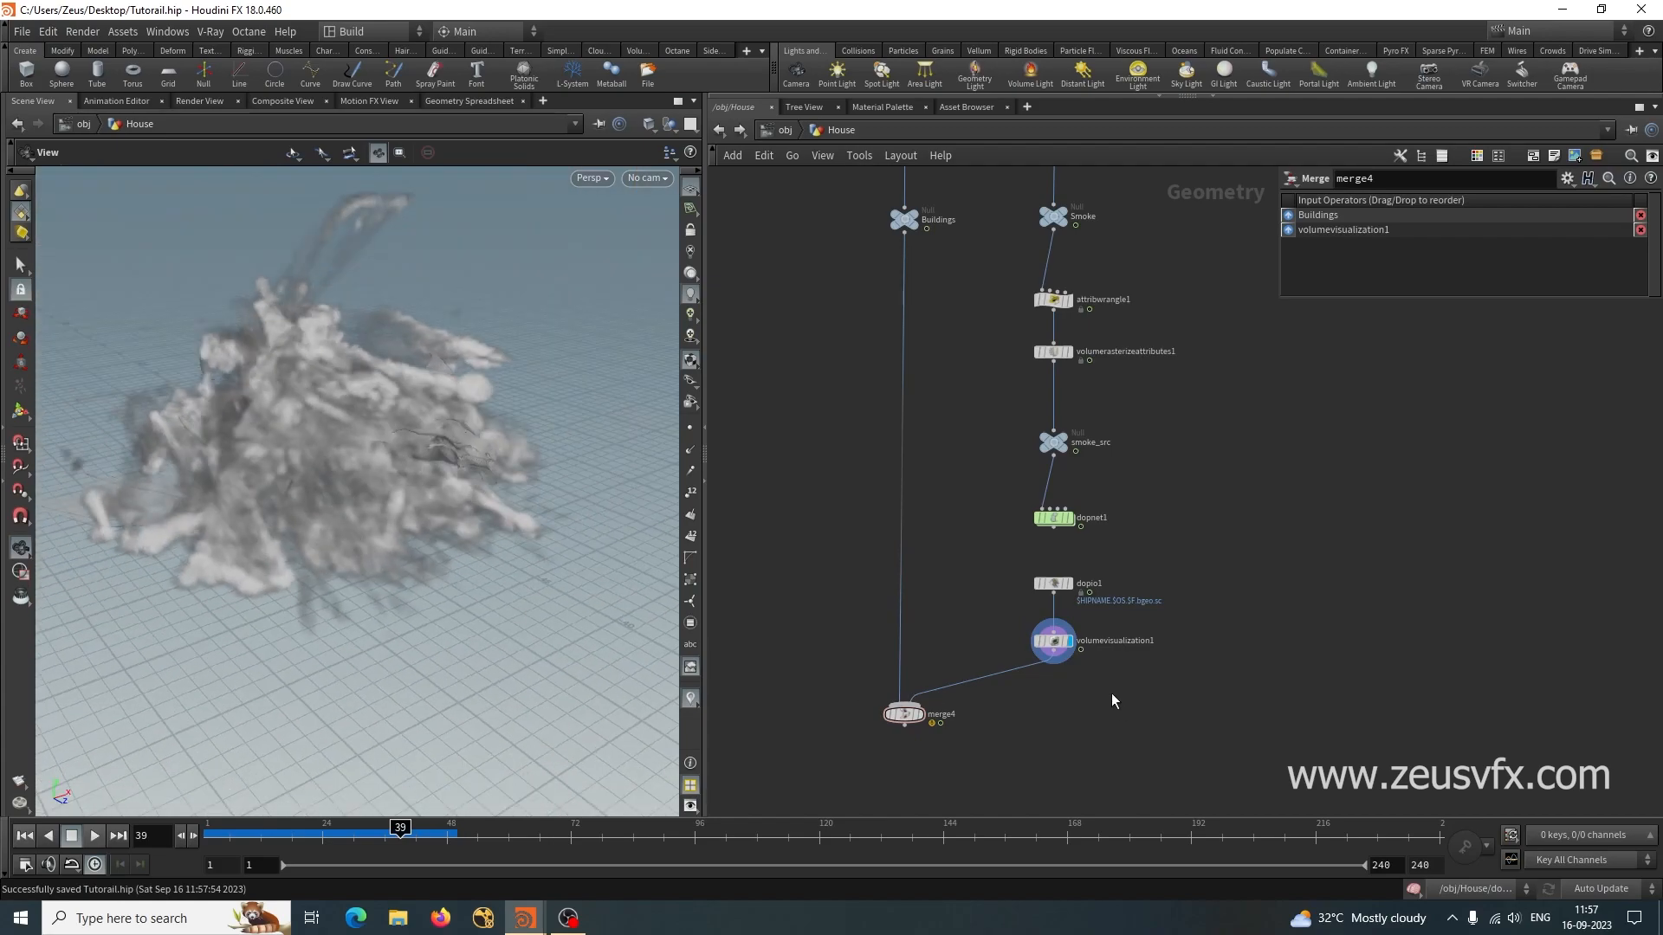
left_click(95, 837)
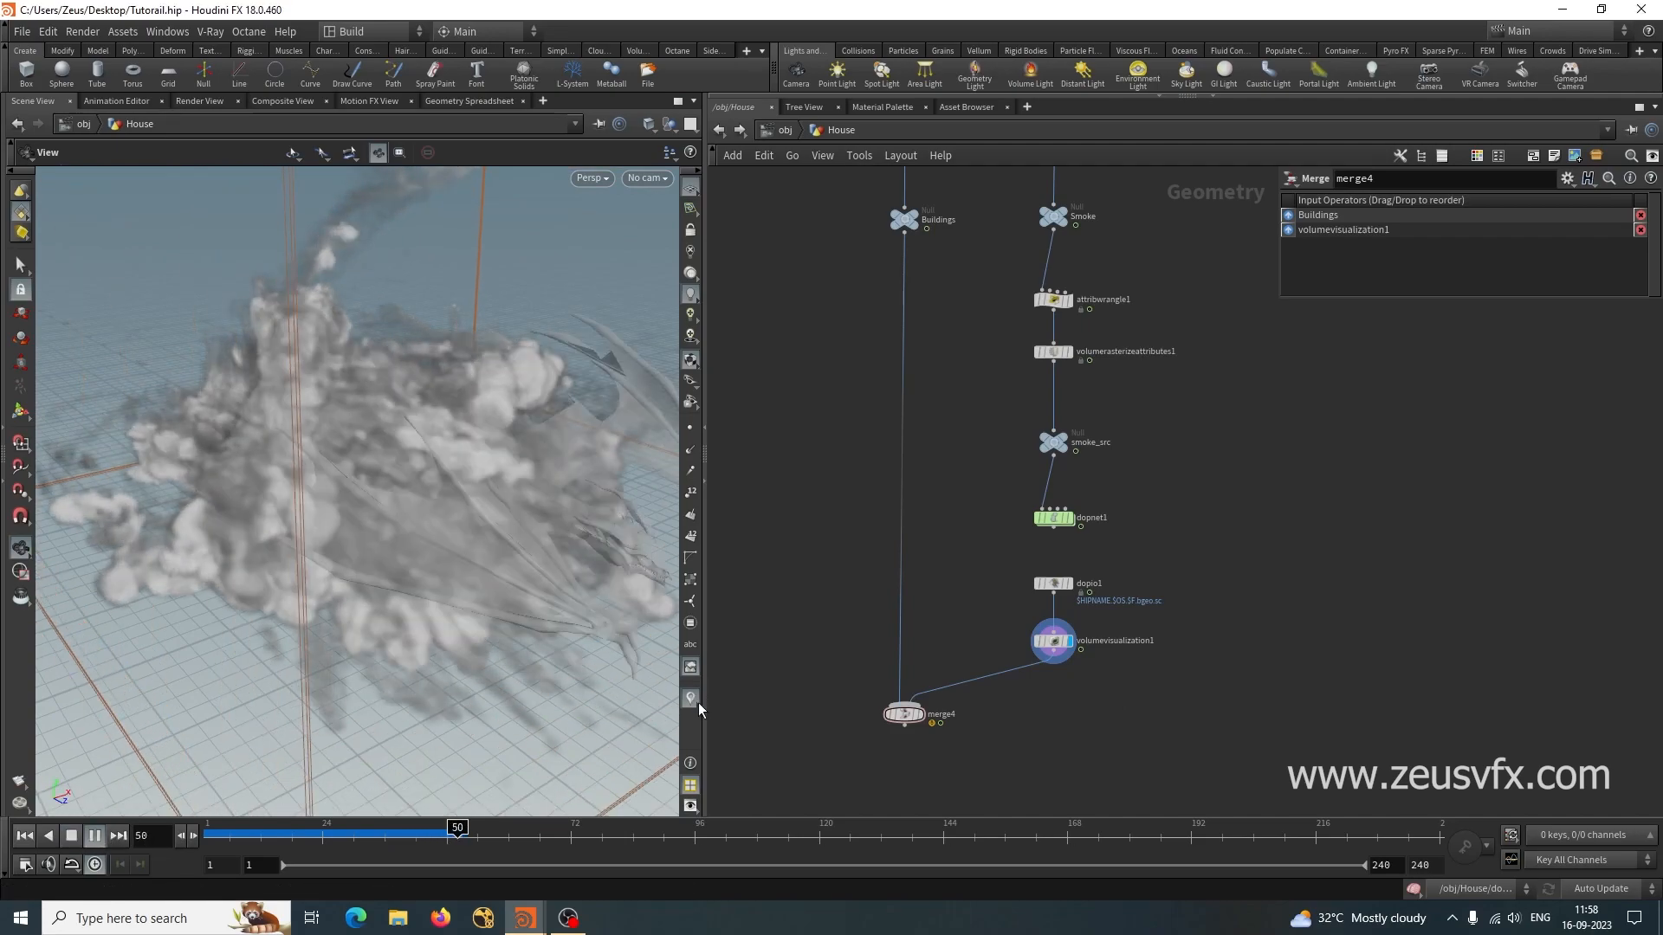
left_click(71, 837)
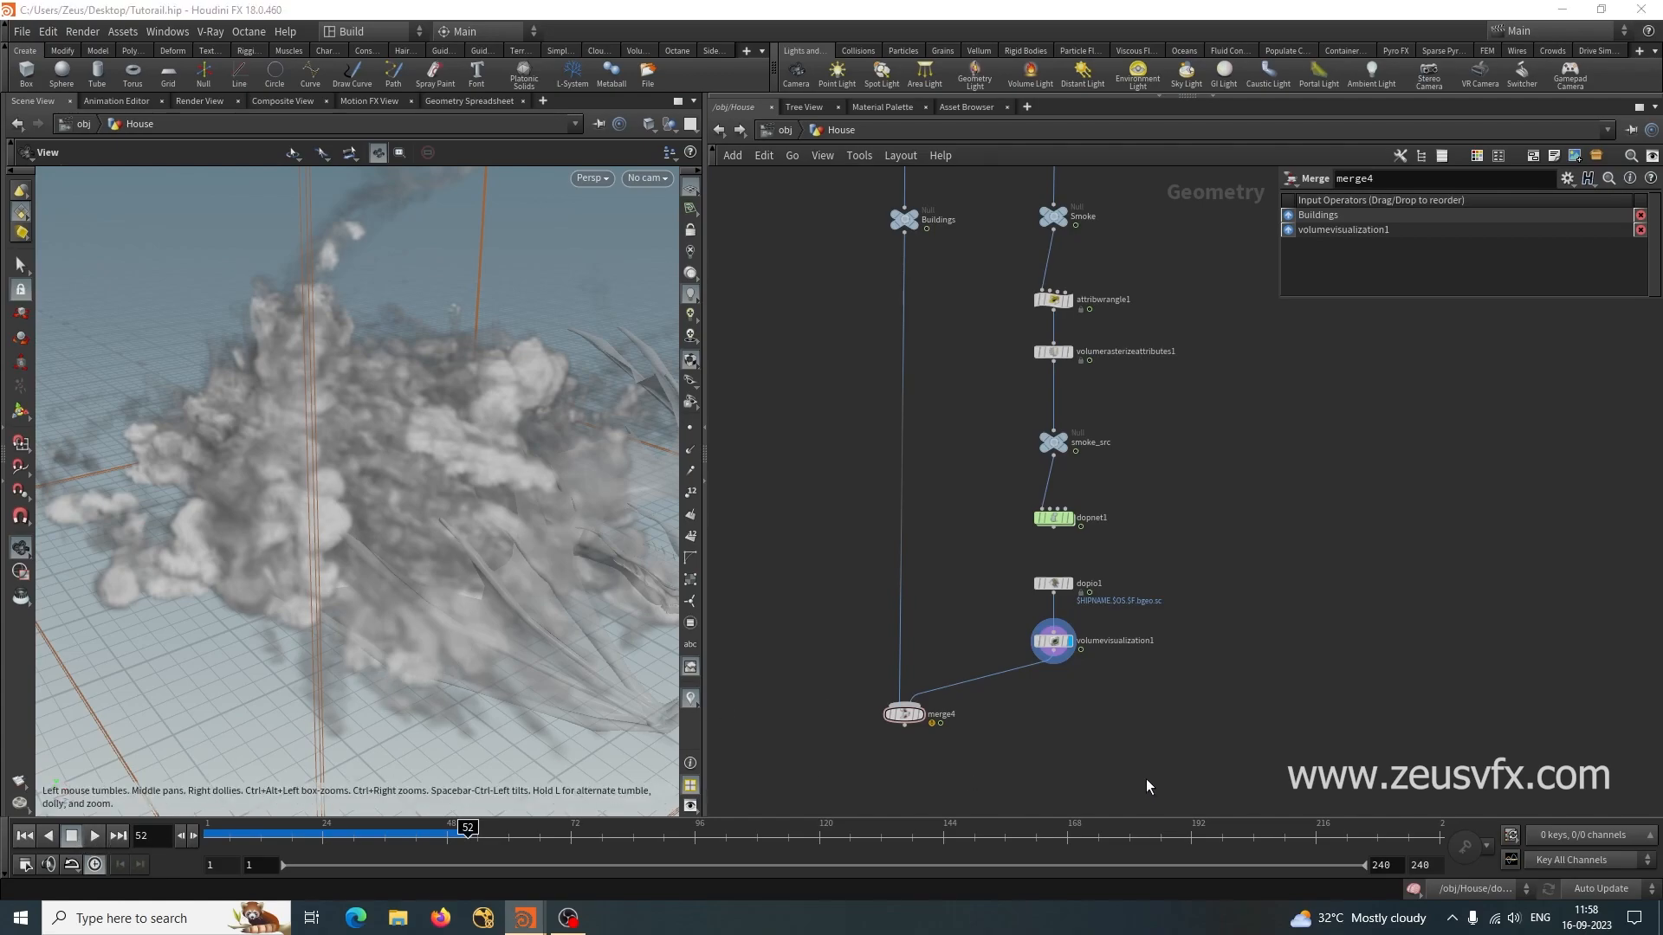
Open the dopnet1 network and return the timeline to the first frame.
scroll(1093, 688, "up", 2)
double_click(1045, 483)
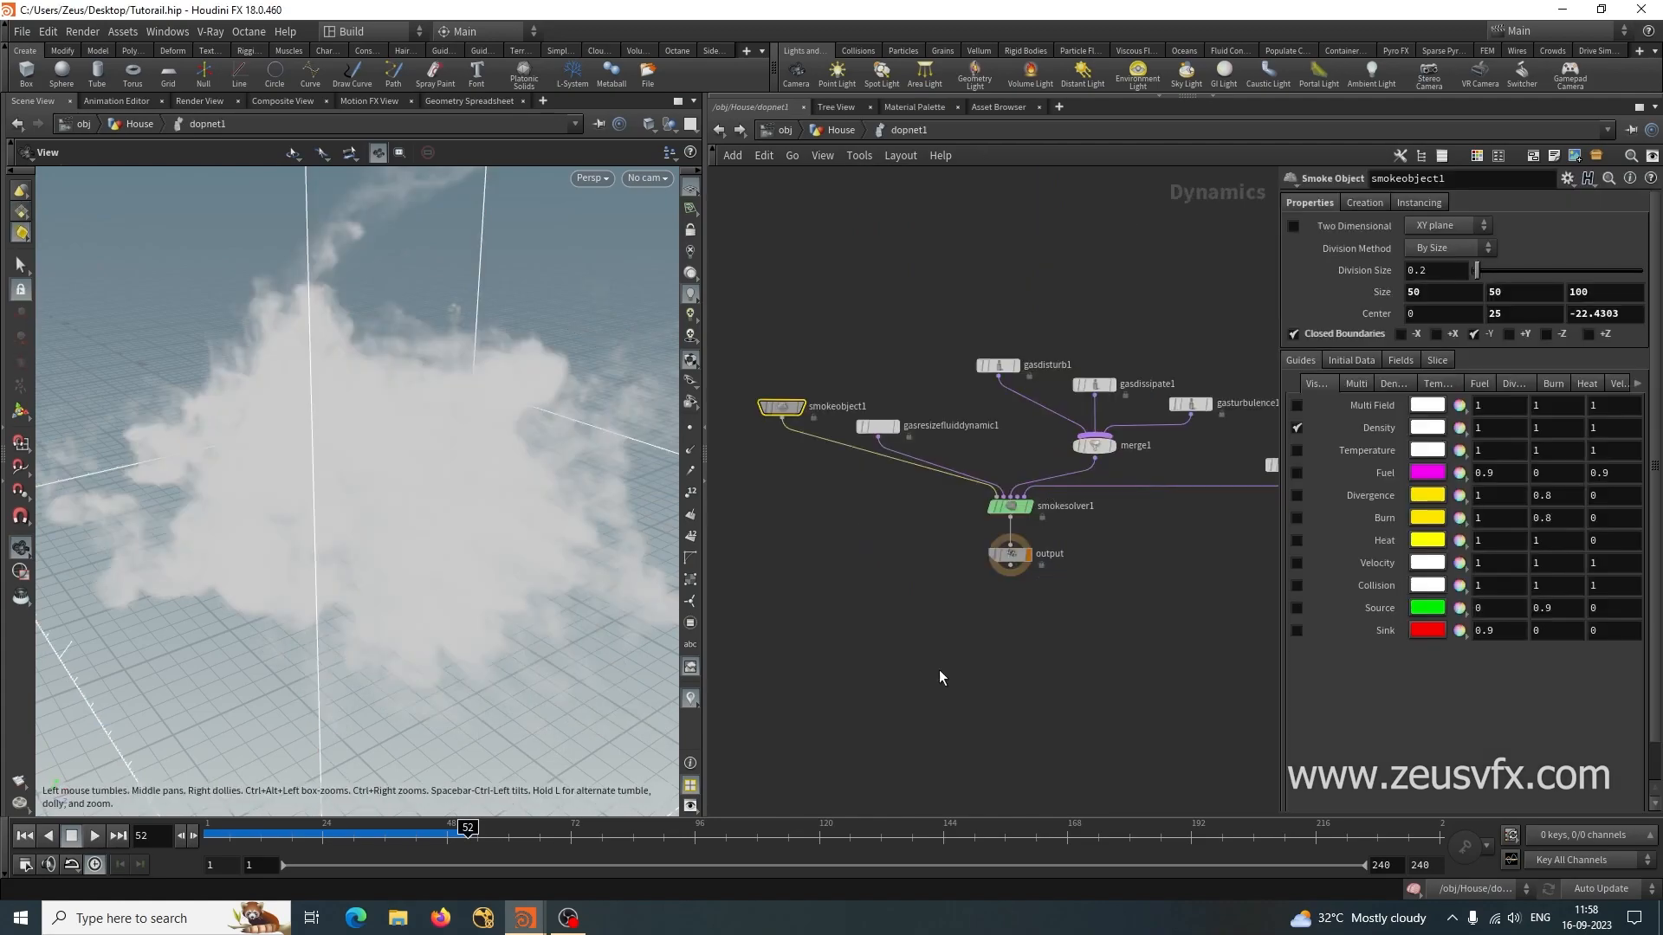
left_click(23, 838)
right_click_drag(447, 564, 180, 631)
right_click_drag(318, 623, 205, 642)
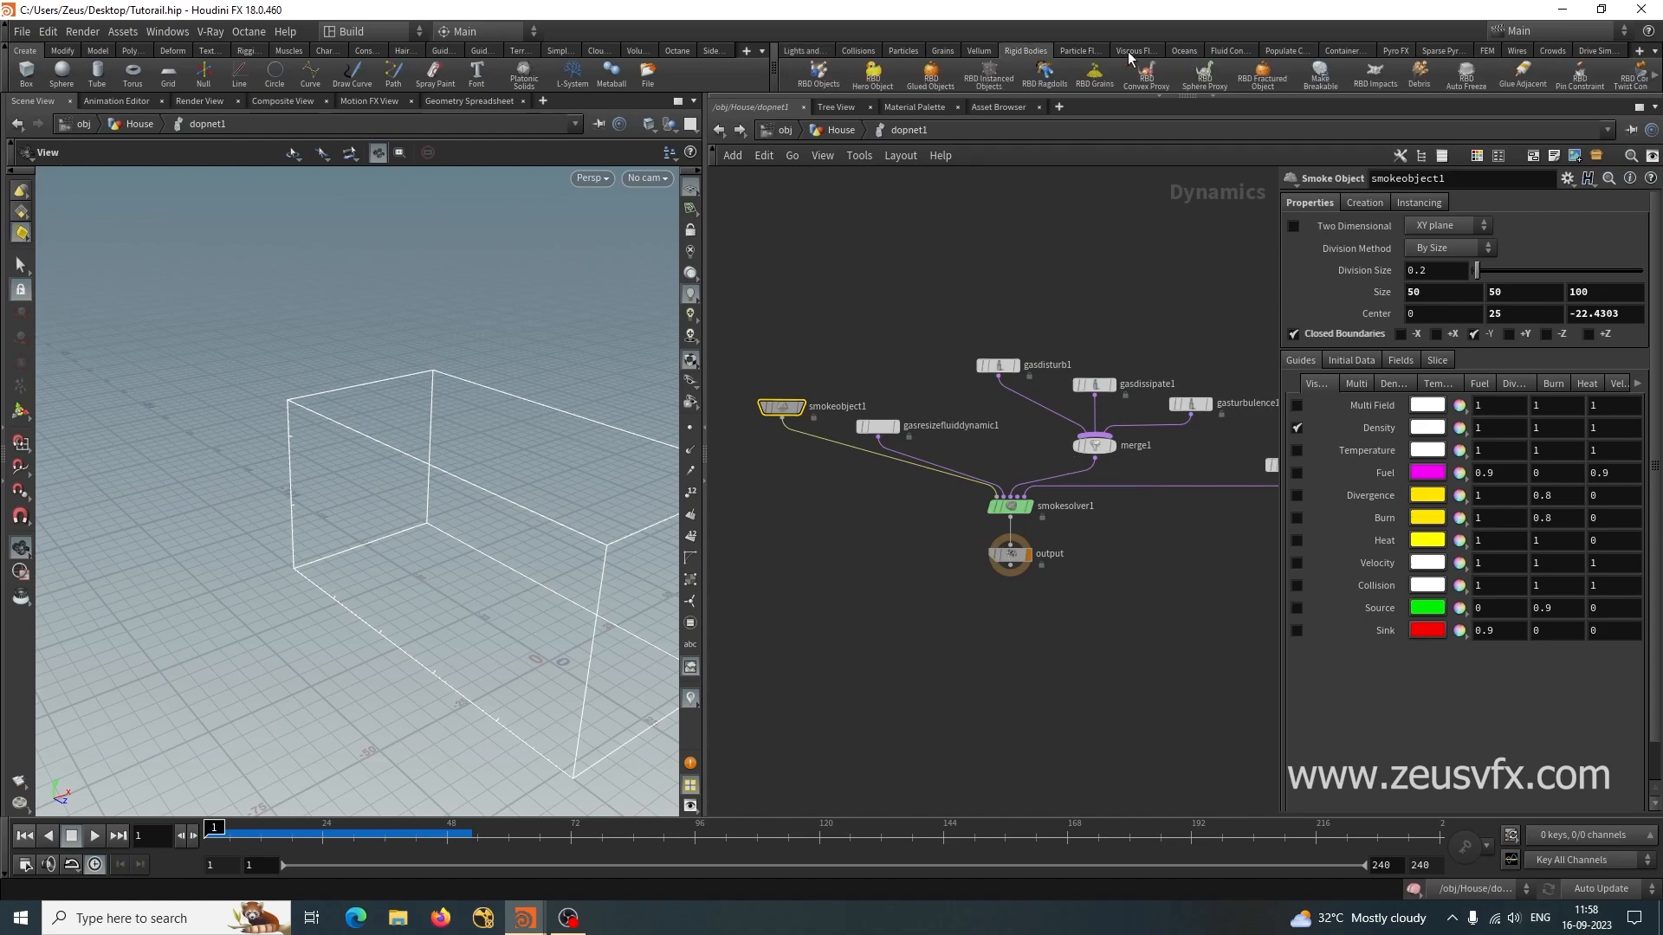
Look through the fluid container and Pyro FX shelf tools and bring up the Populate Containers set.
left_click(1240, 49)
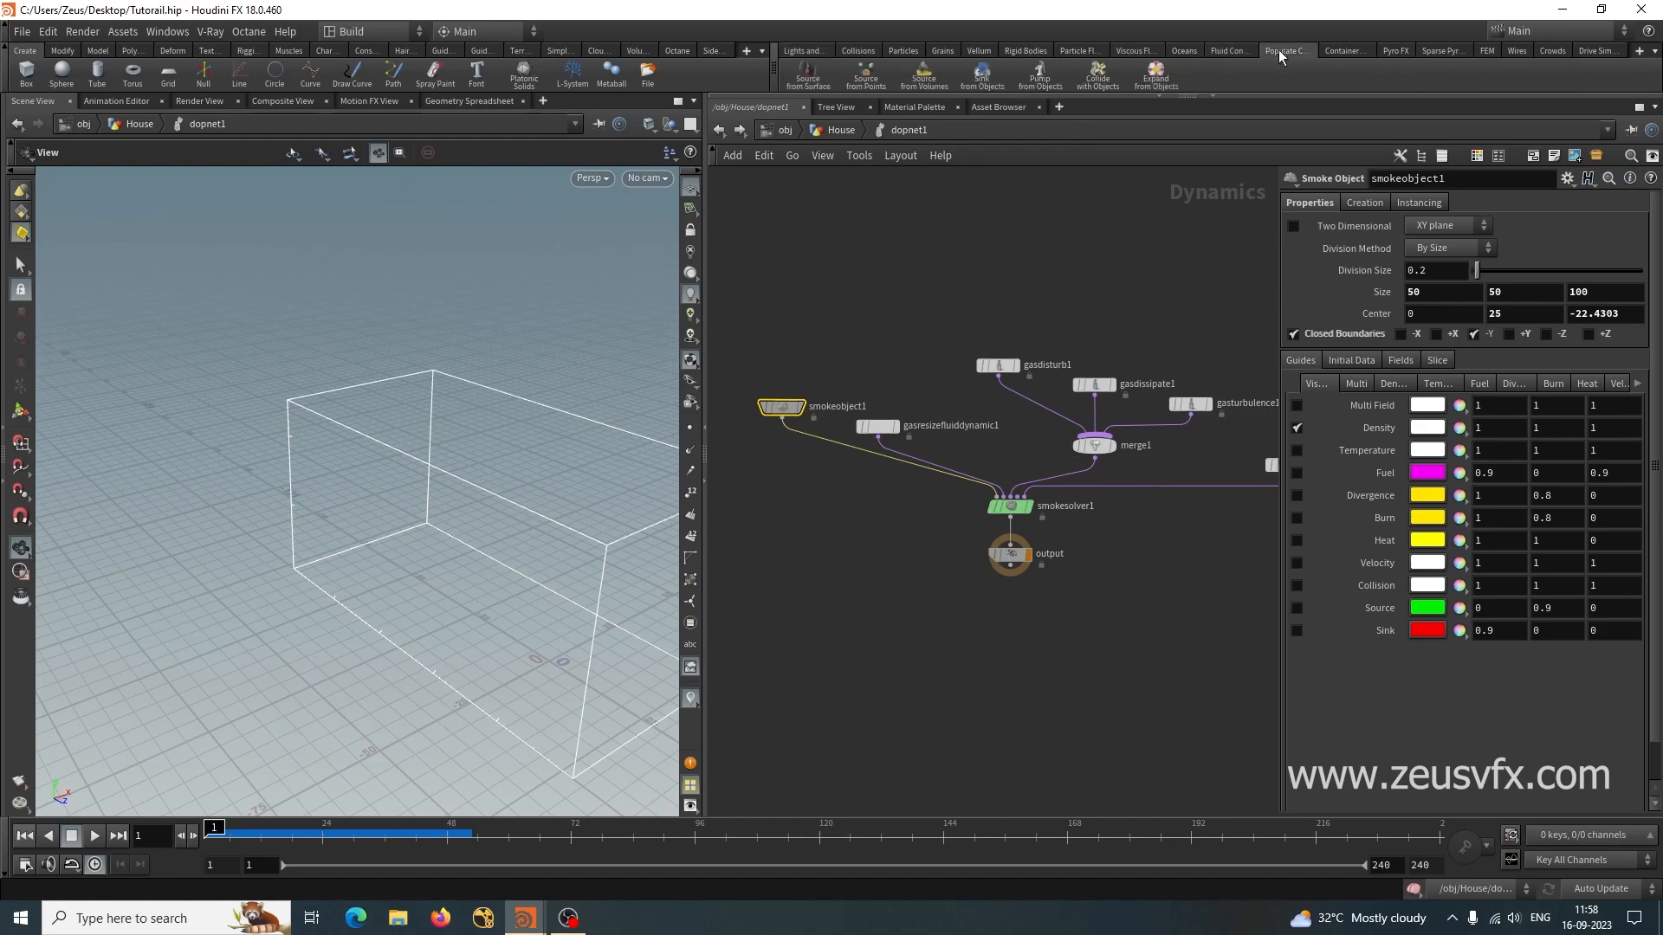
left_click(1338, 51)
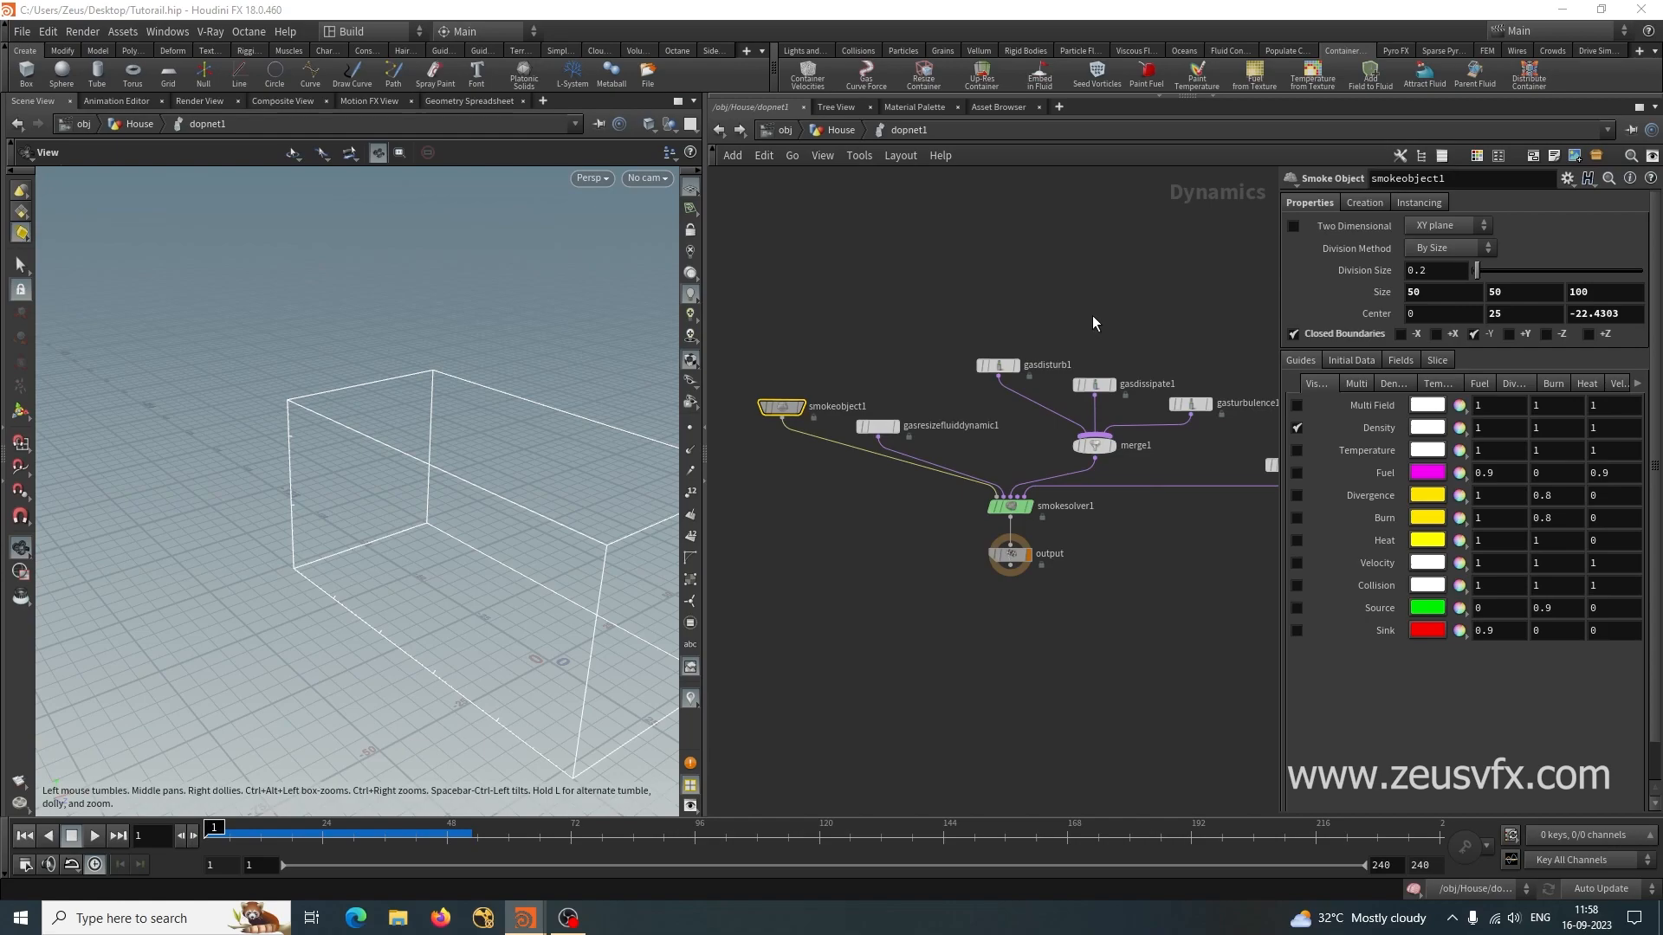
left_click(1395, 52)
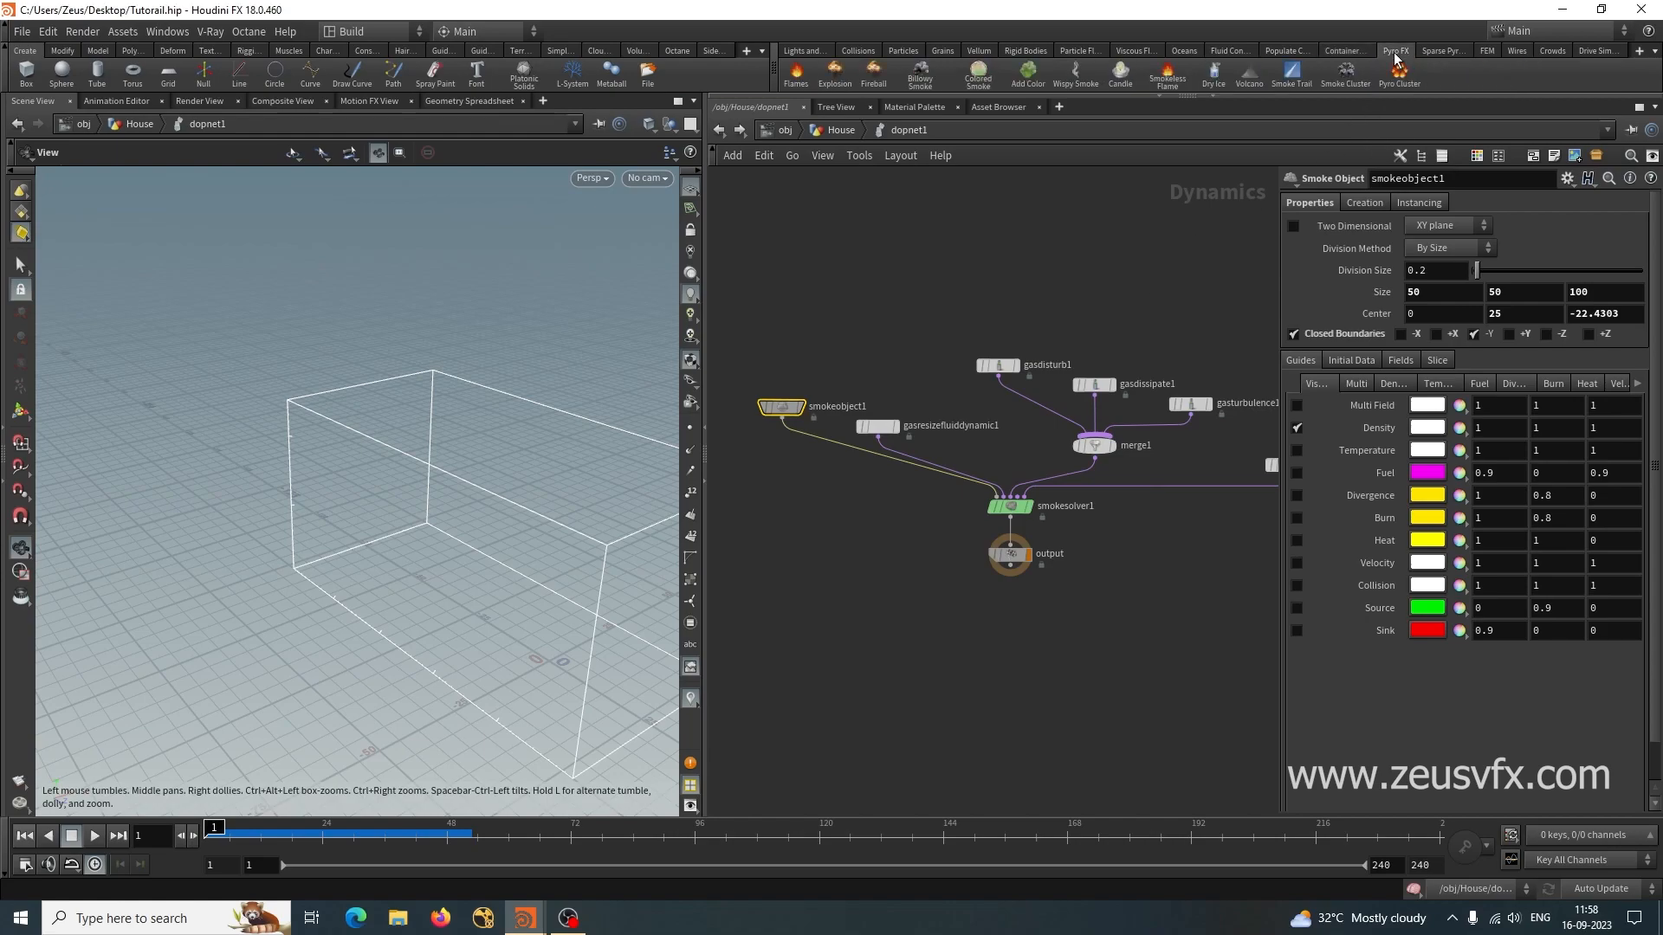
left_click(1351, 52)
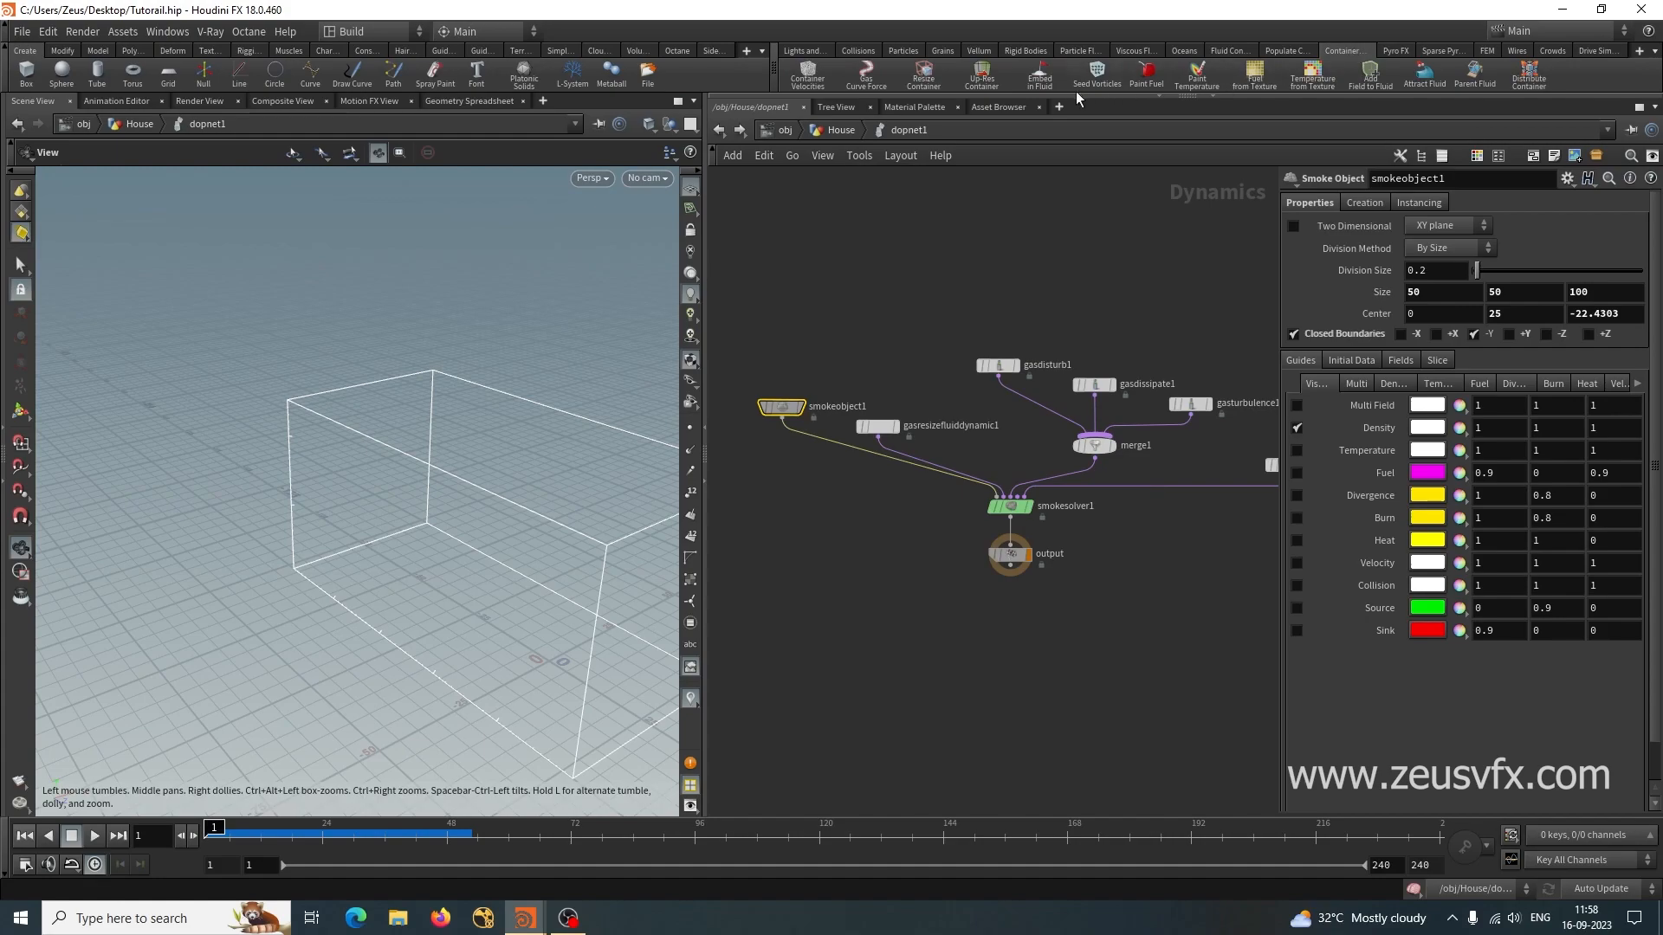
left_click(1281, 52)
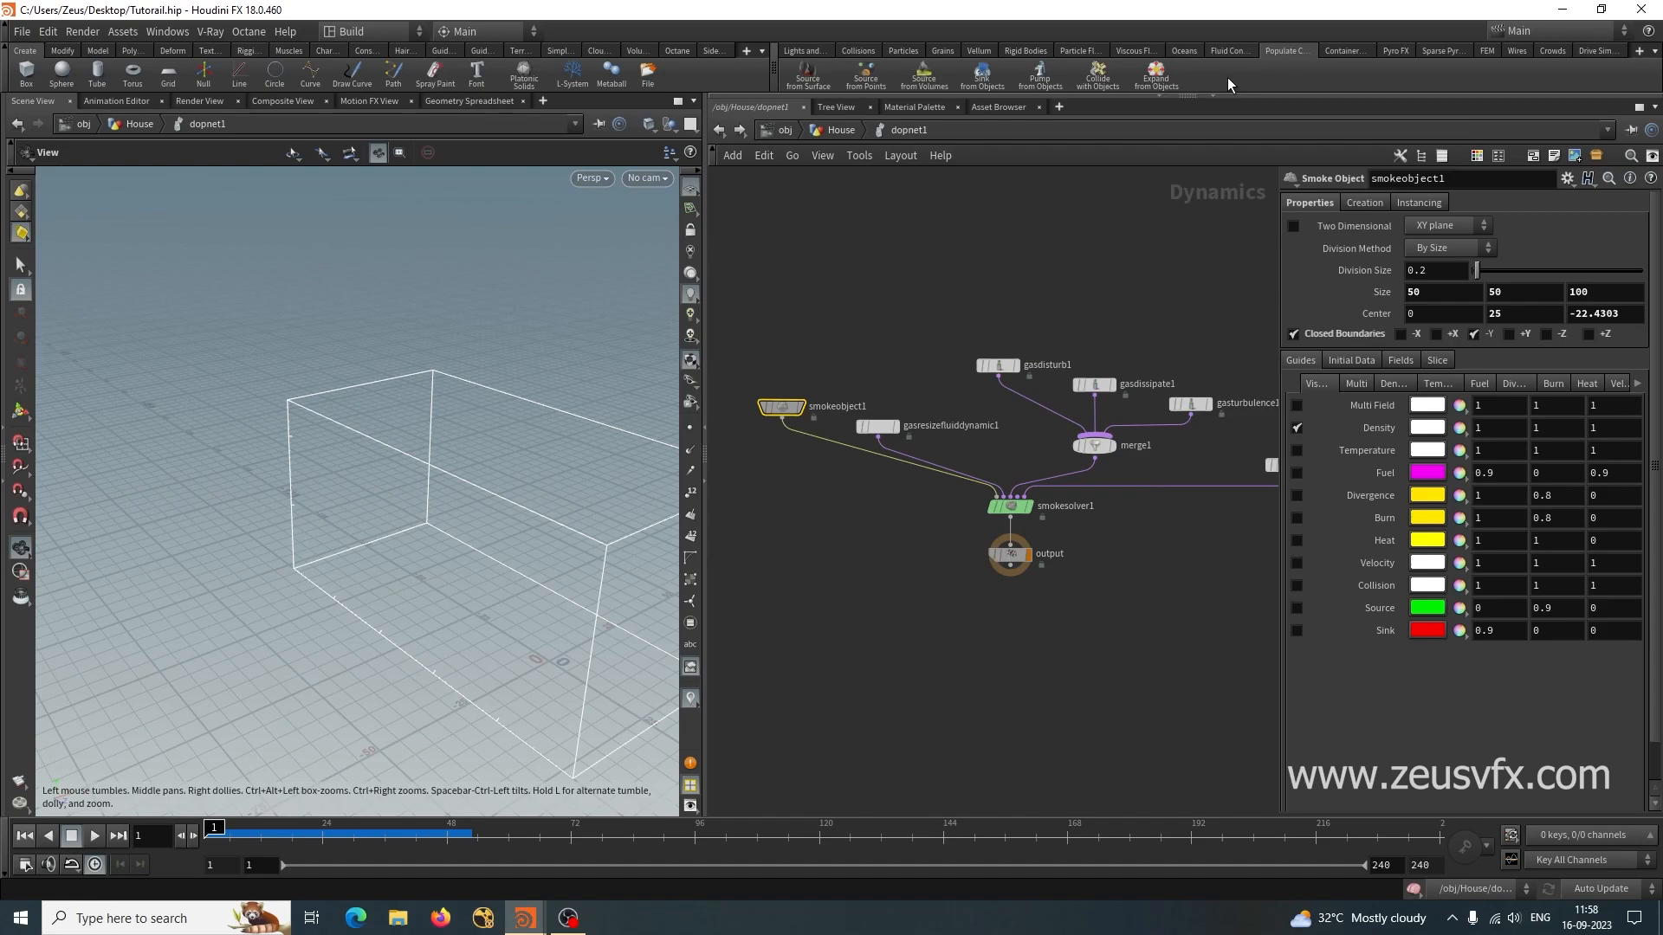
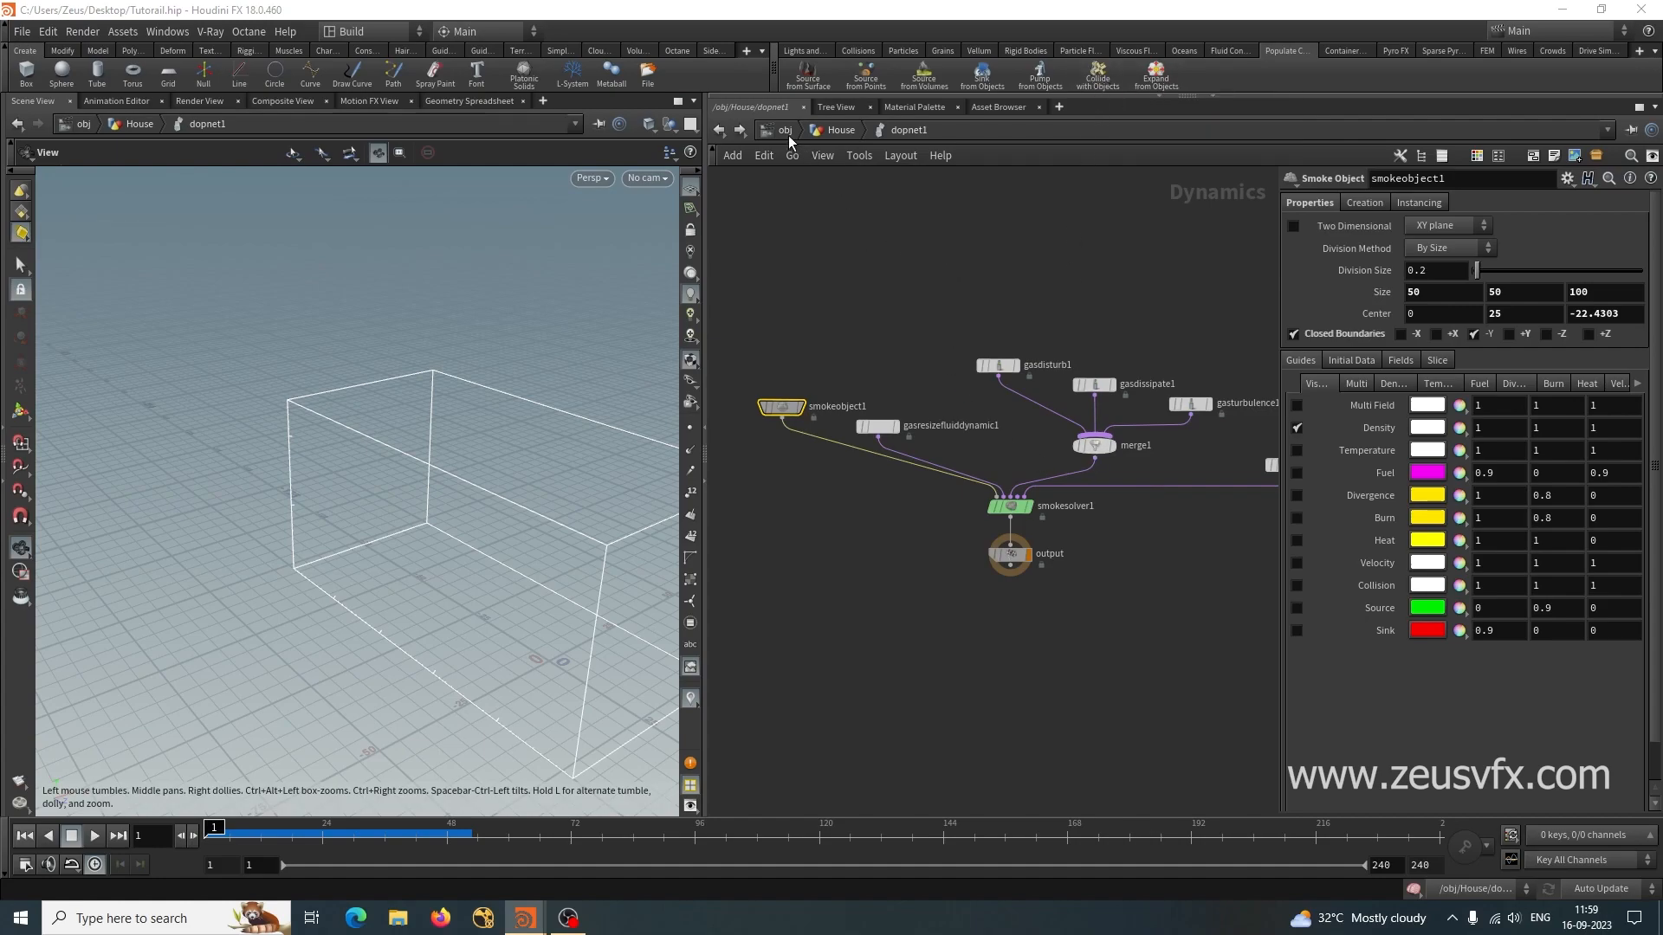
Try to run Collide with Objects from the object level with House as the collider and the smoke in dopnet1 as target.
left_click(845, 132)
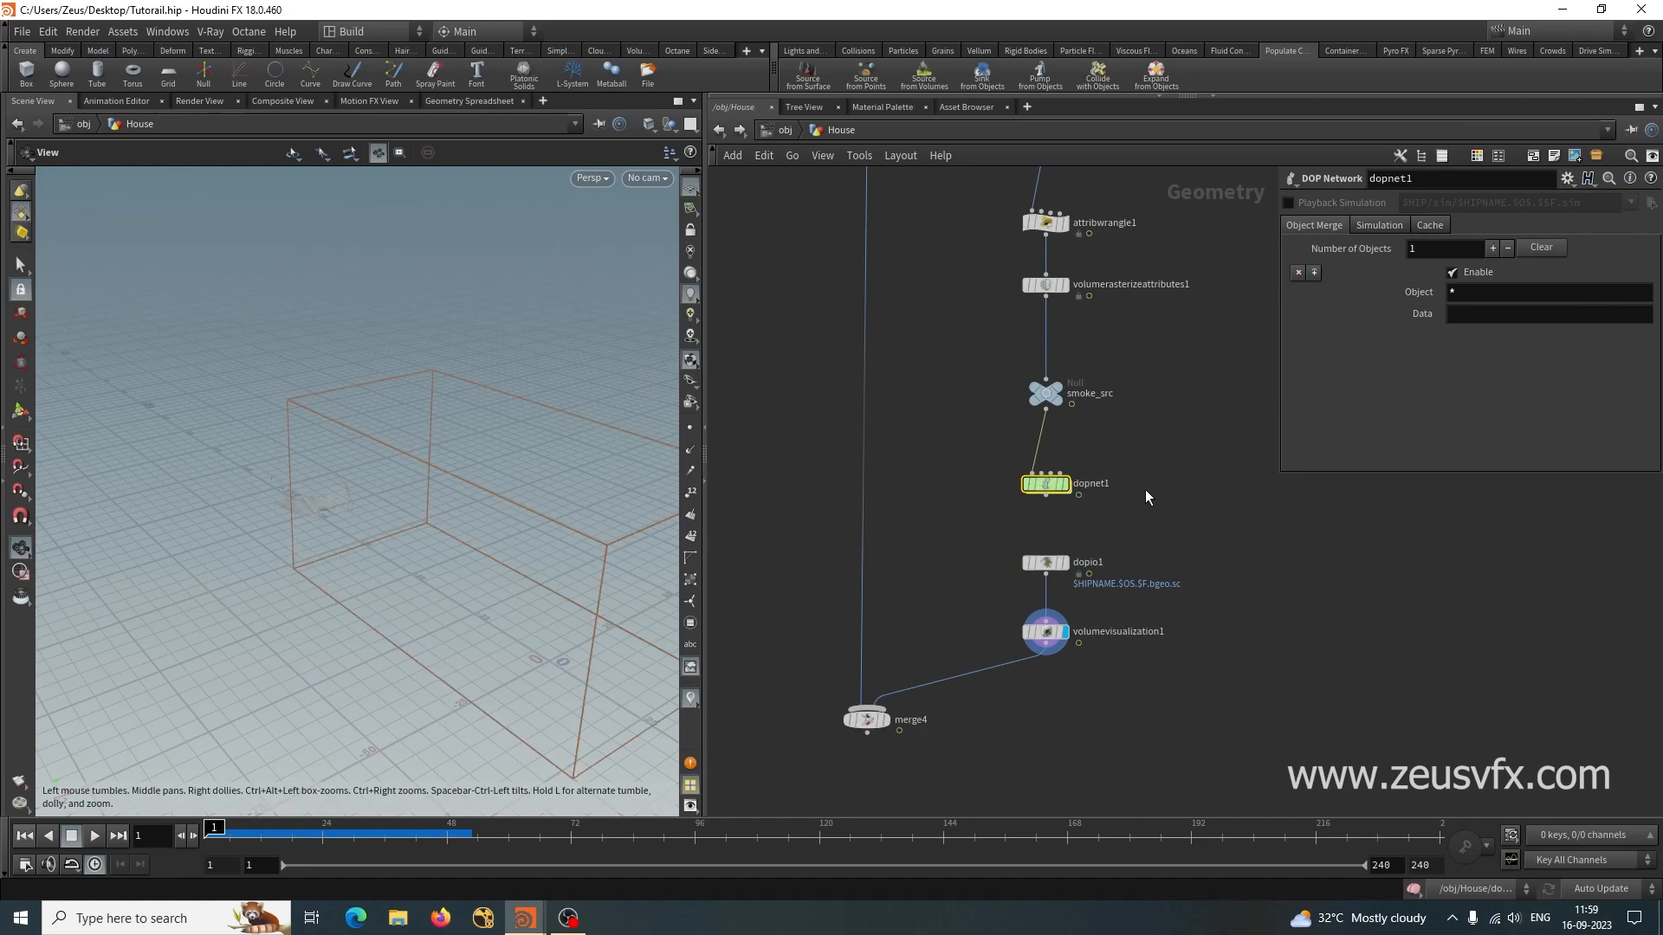
left_click_drag(312, 542, 542, 543)
scroll(918, 480, "down", 4)
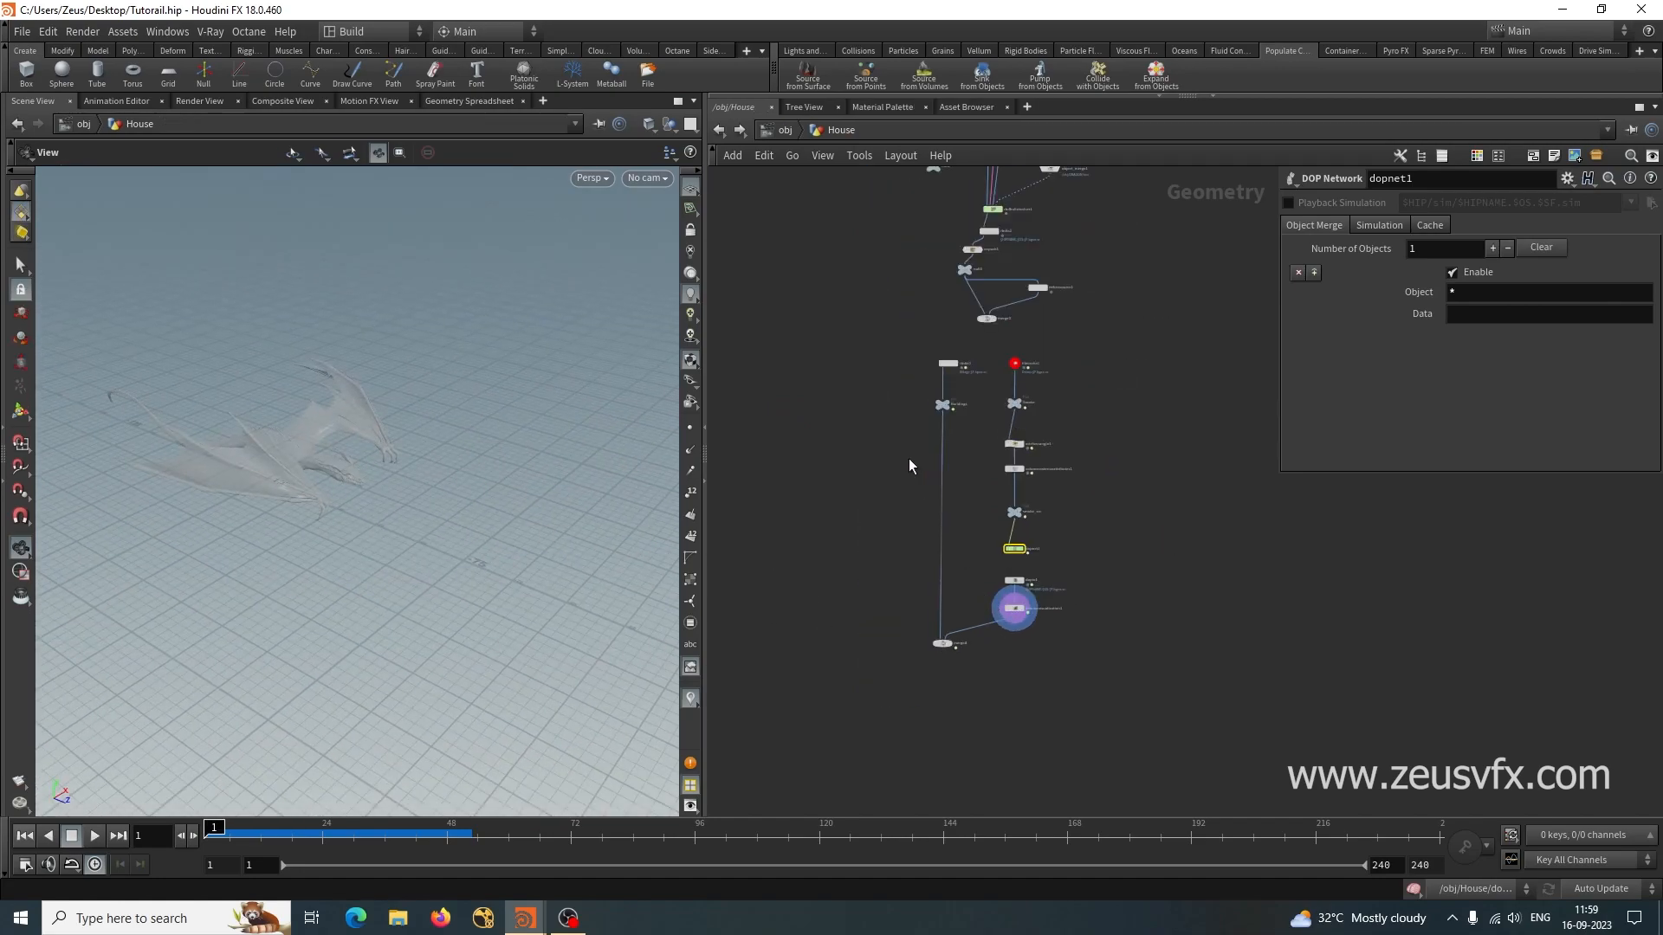
left_click(781, 132)
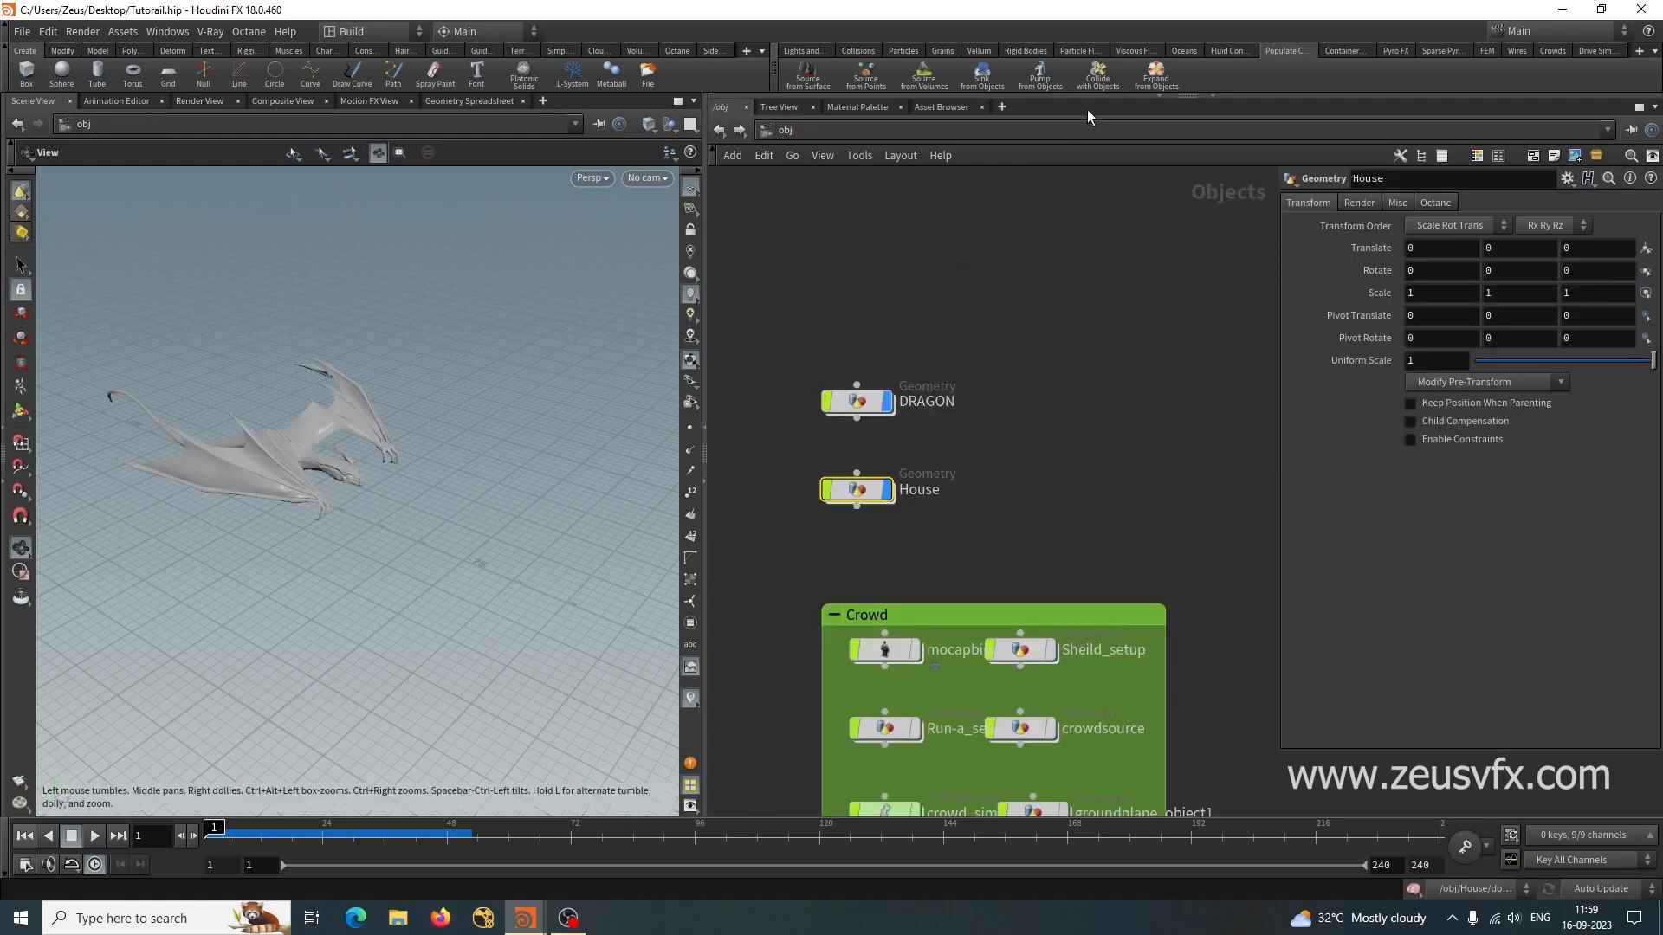
left_click(1098, 73)
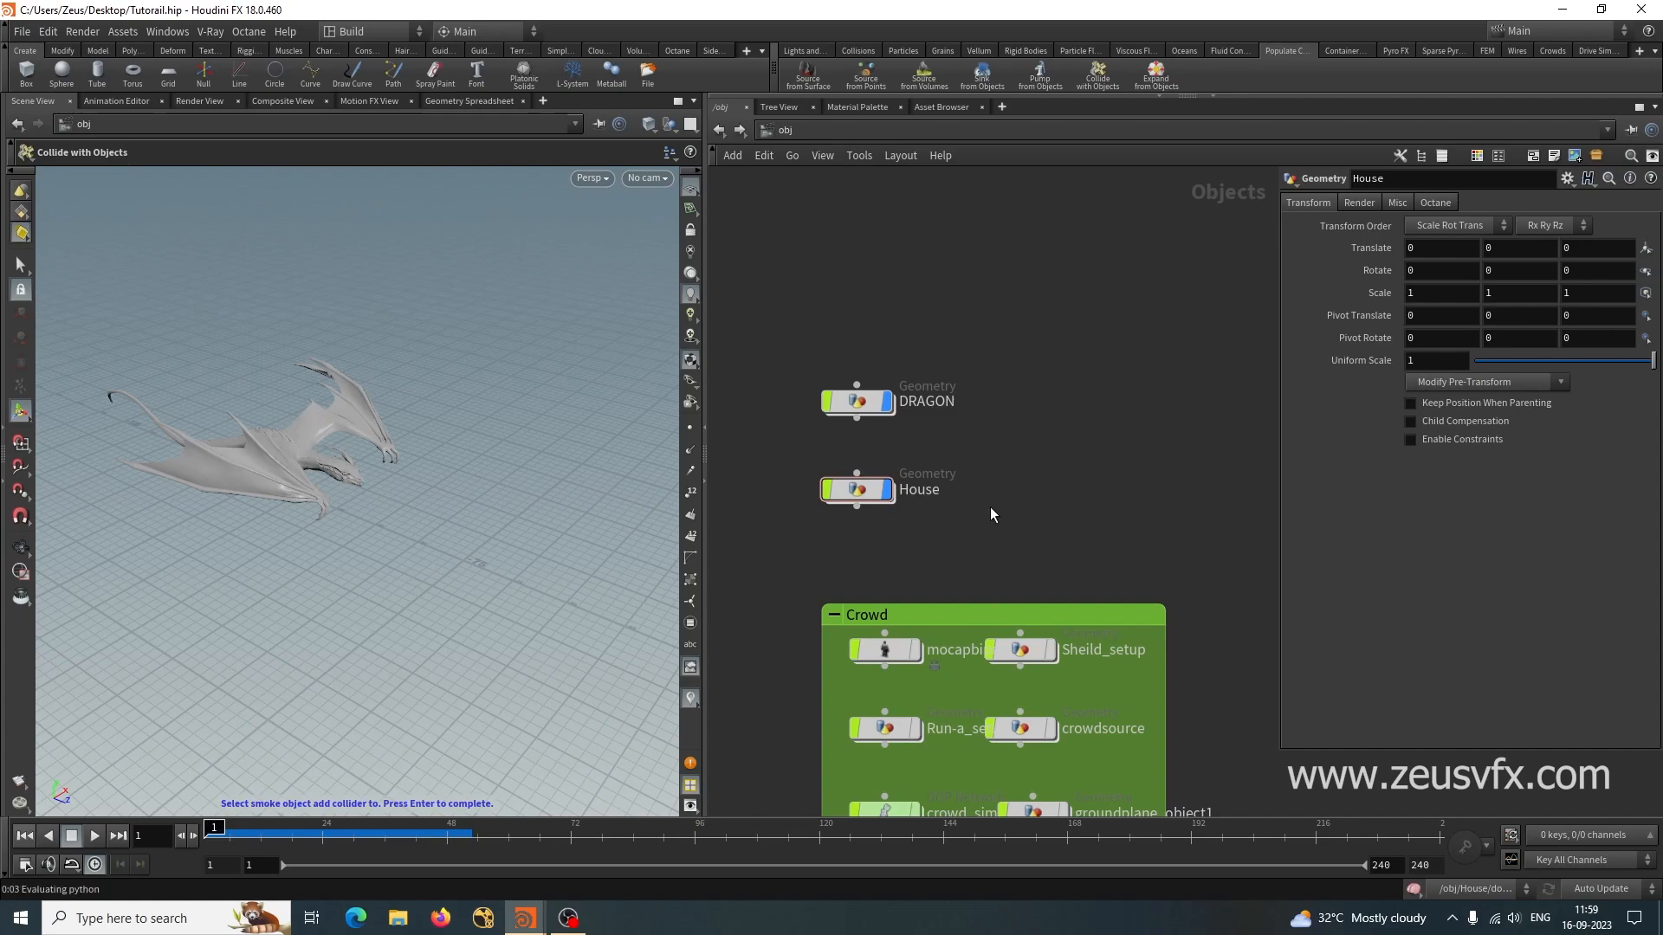
scroll(1001, 522, "down", 2)
scroll(947, 486, "up", 3)
mouse_move(869, 483)
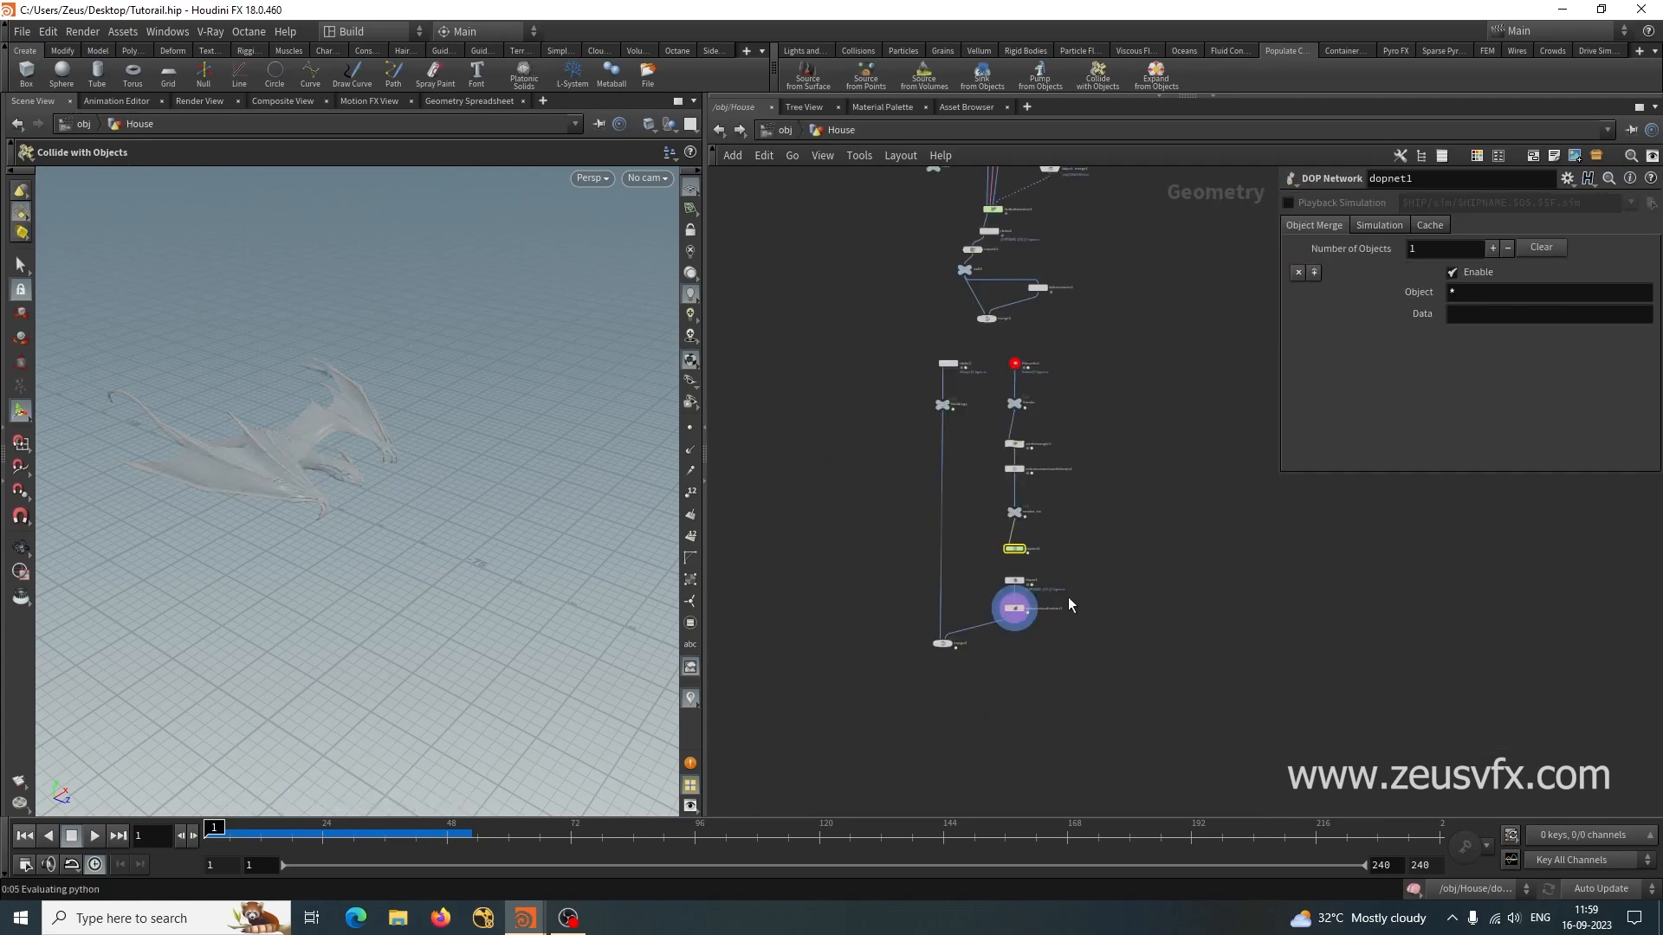
scroll(1009, 611, "up", 4)
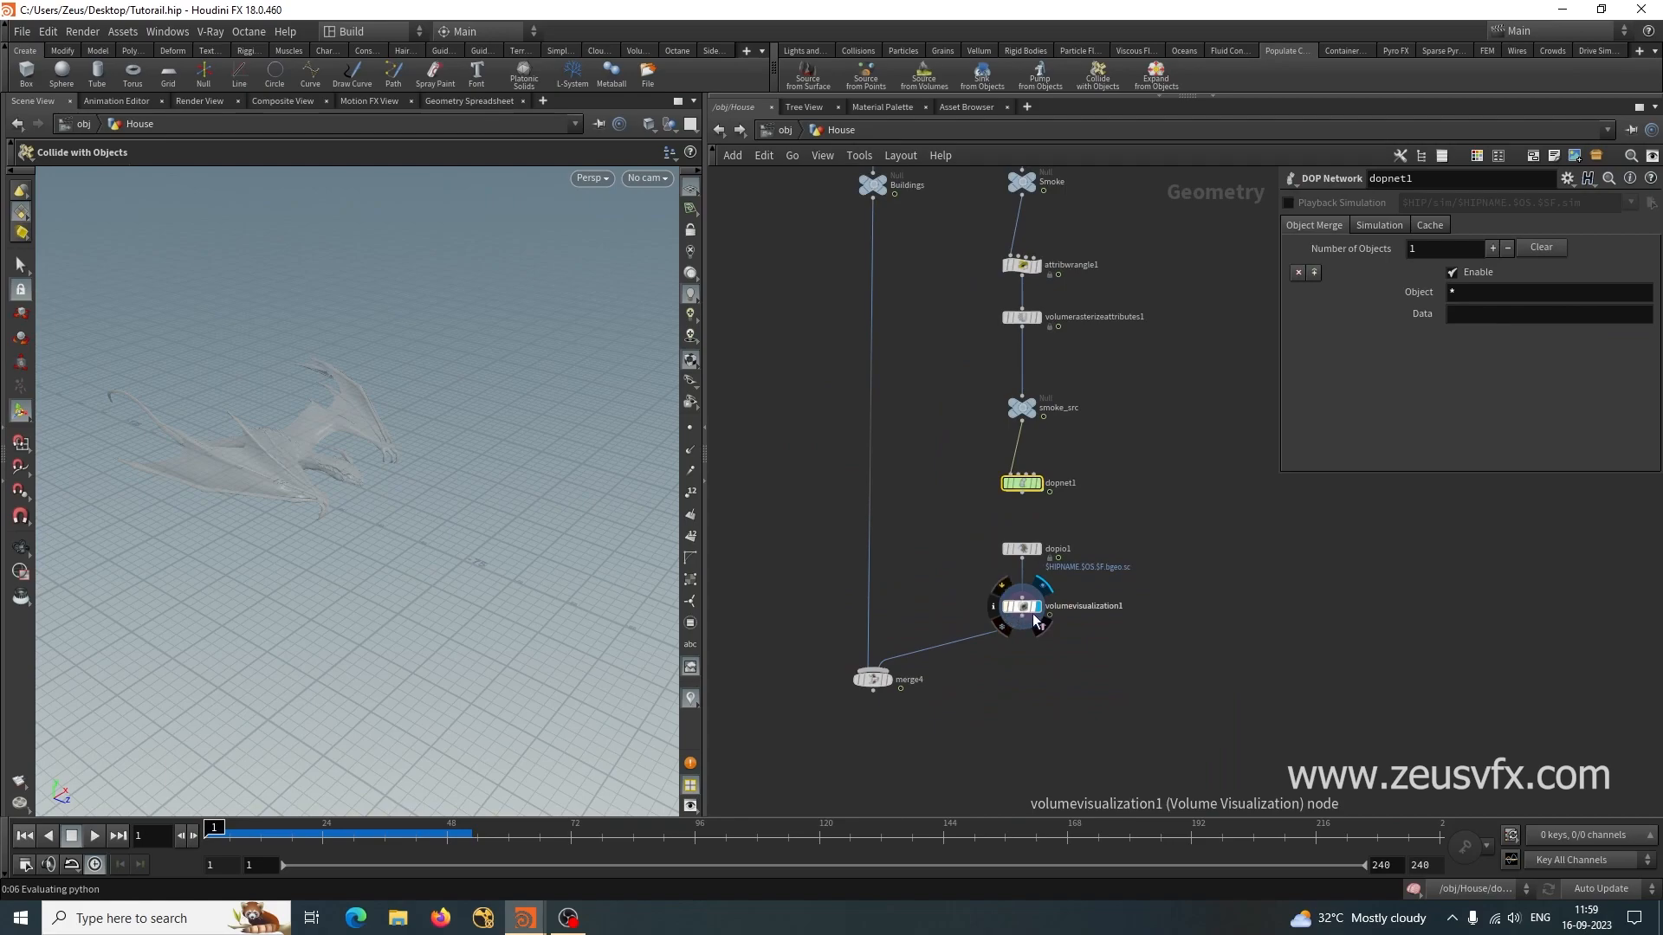
double_click(1021, 484)
key("Return")
left_click(575, 476)
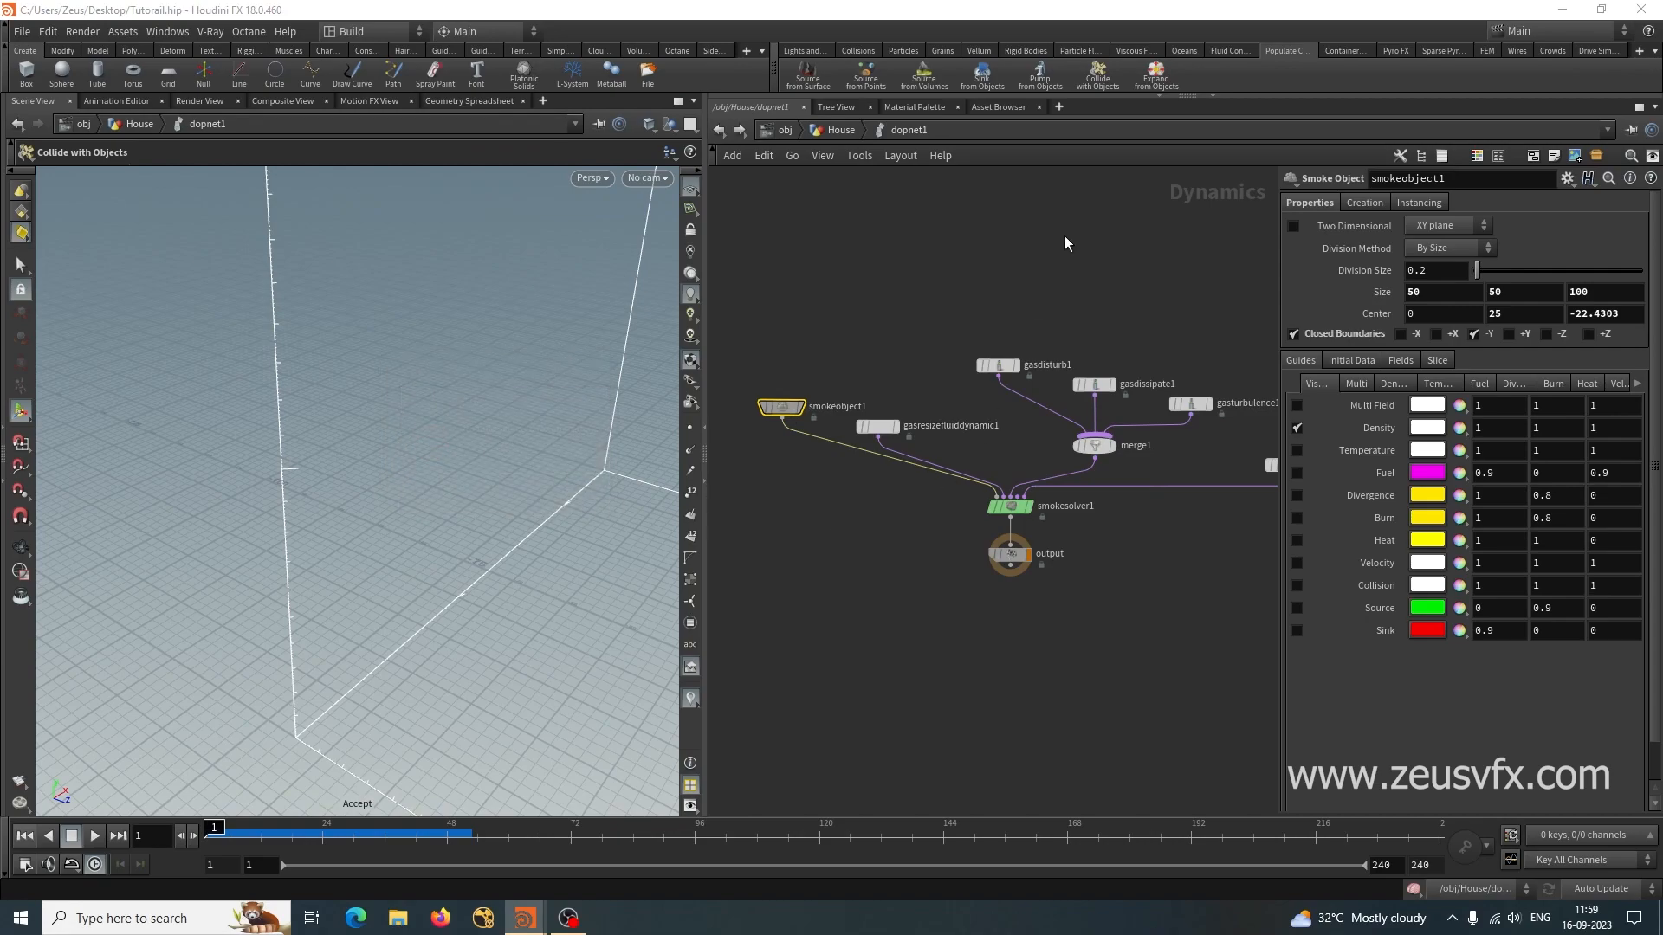
Try to add the dragon as a collider to the smoke in House's dopnet1 with Collide with Objects.
left_click(1099, 77)
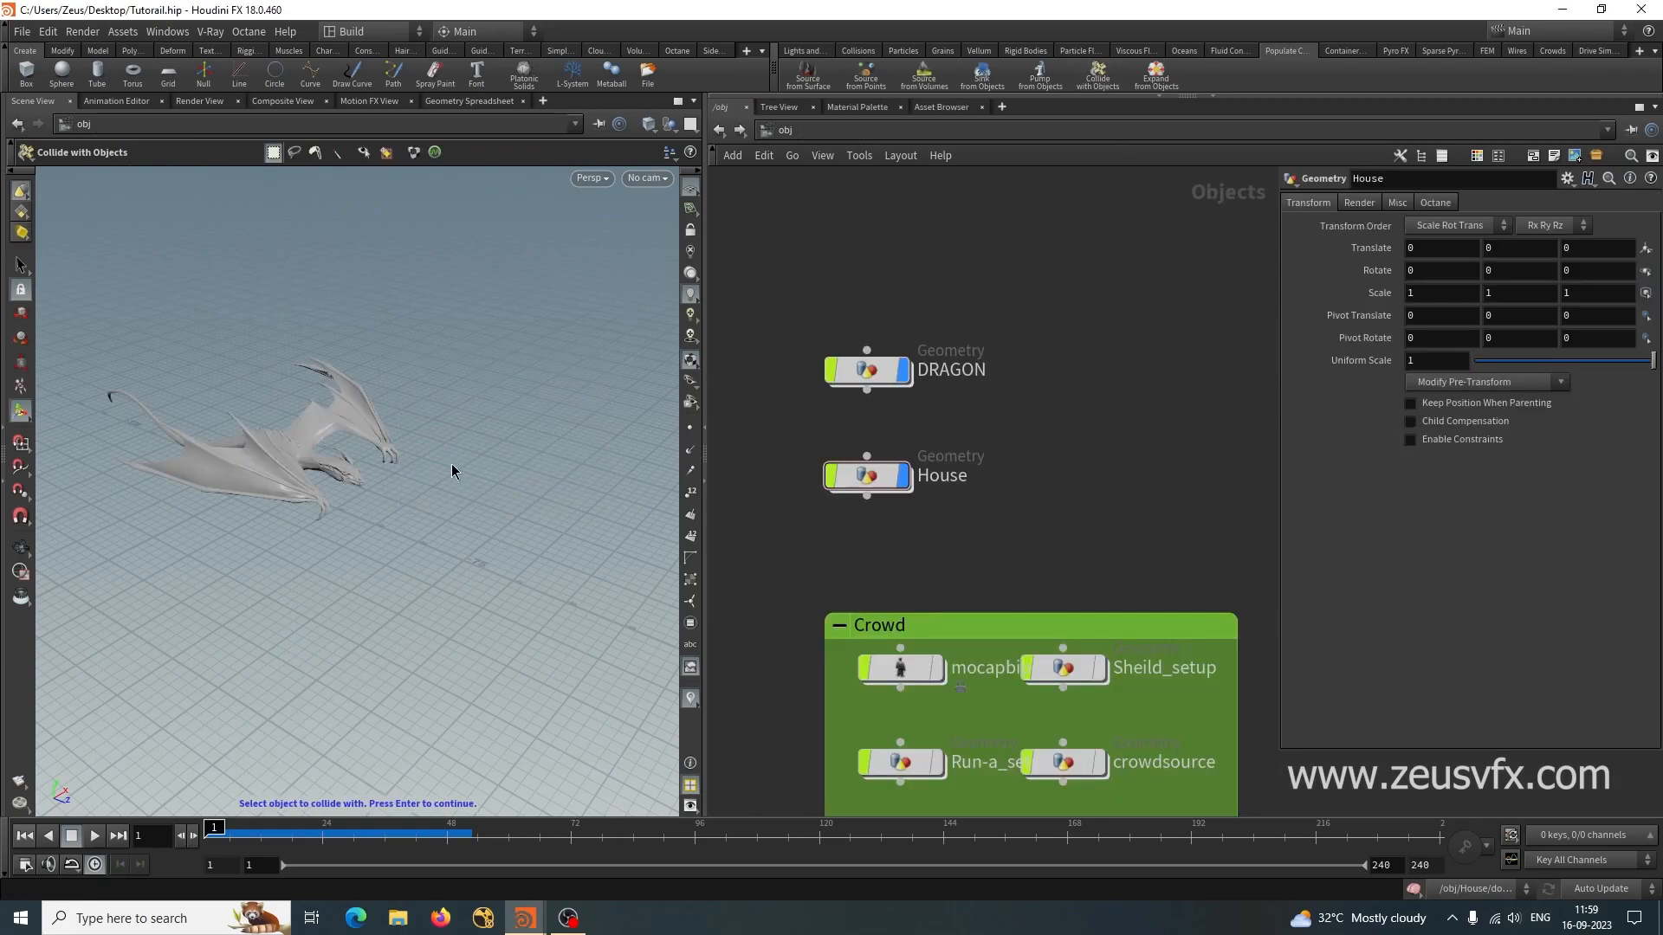
left_click(286, 466)
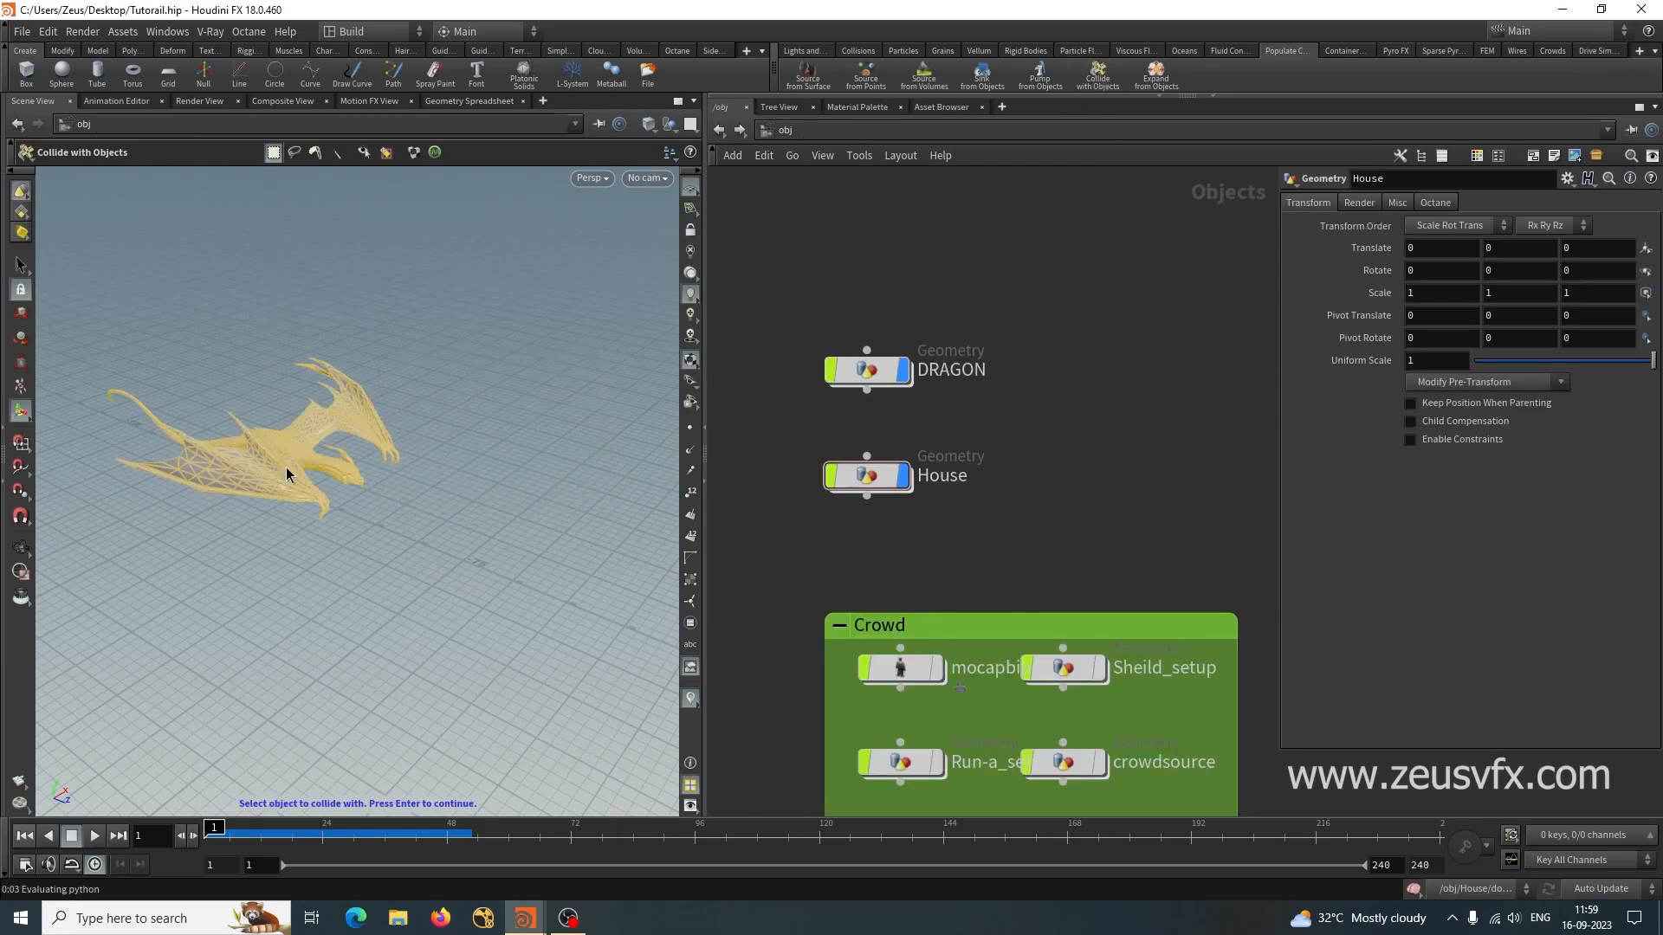
key("Return")
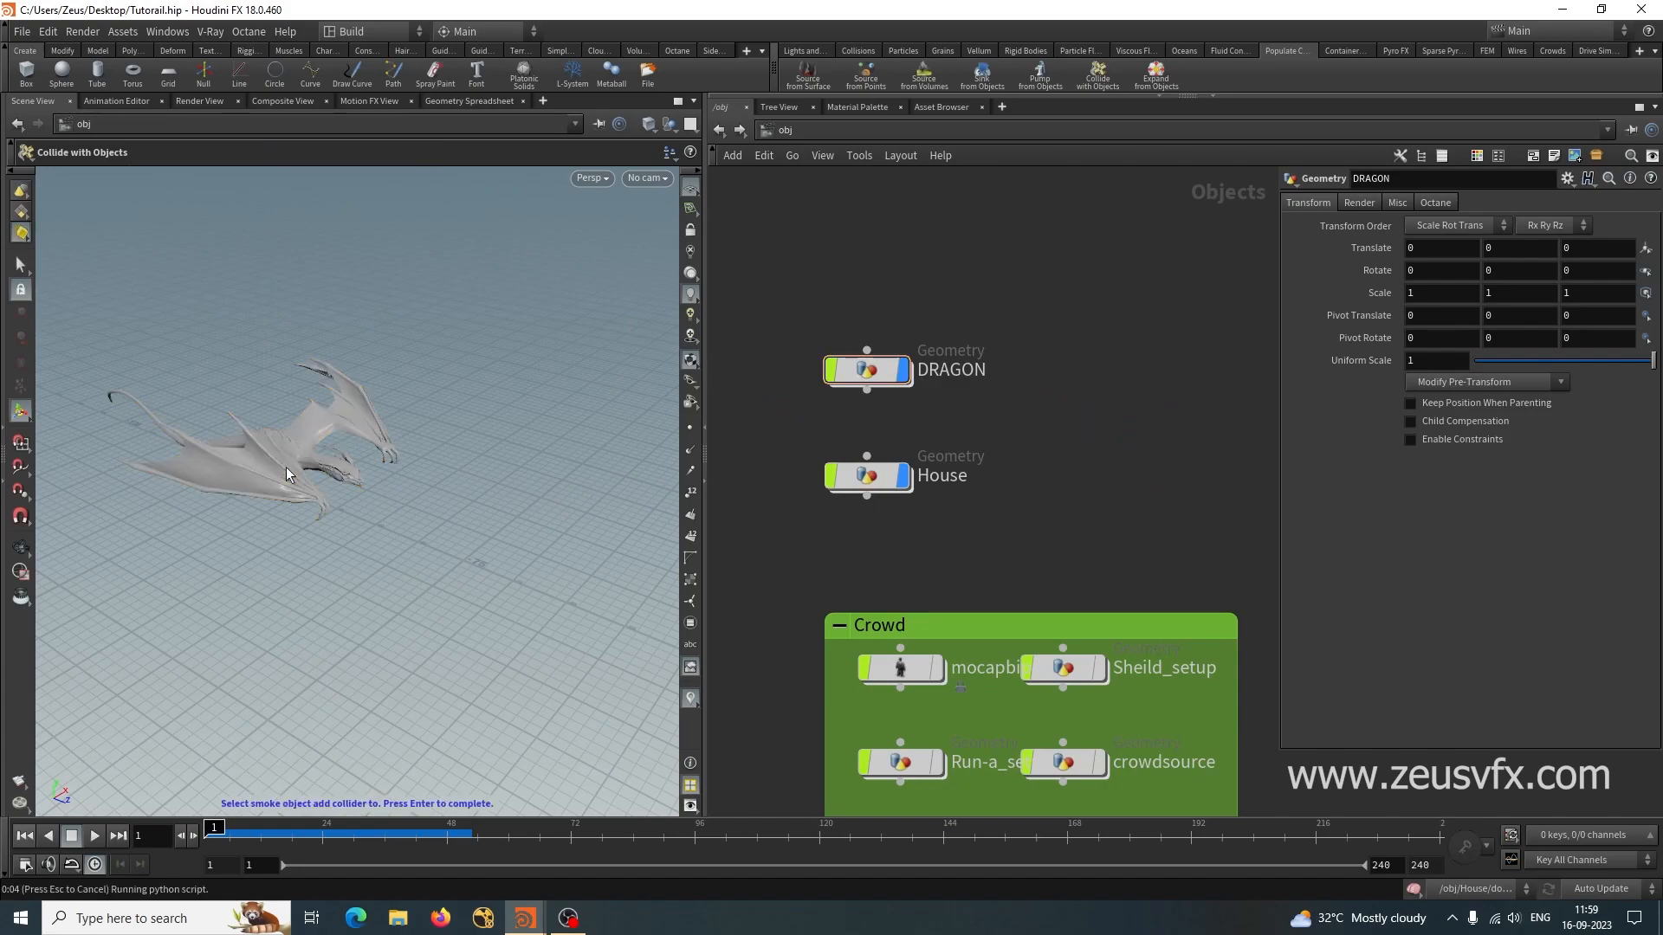
double_click(866, 476)
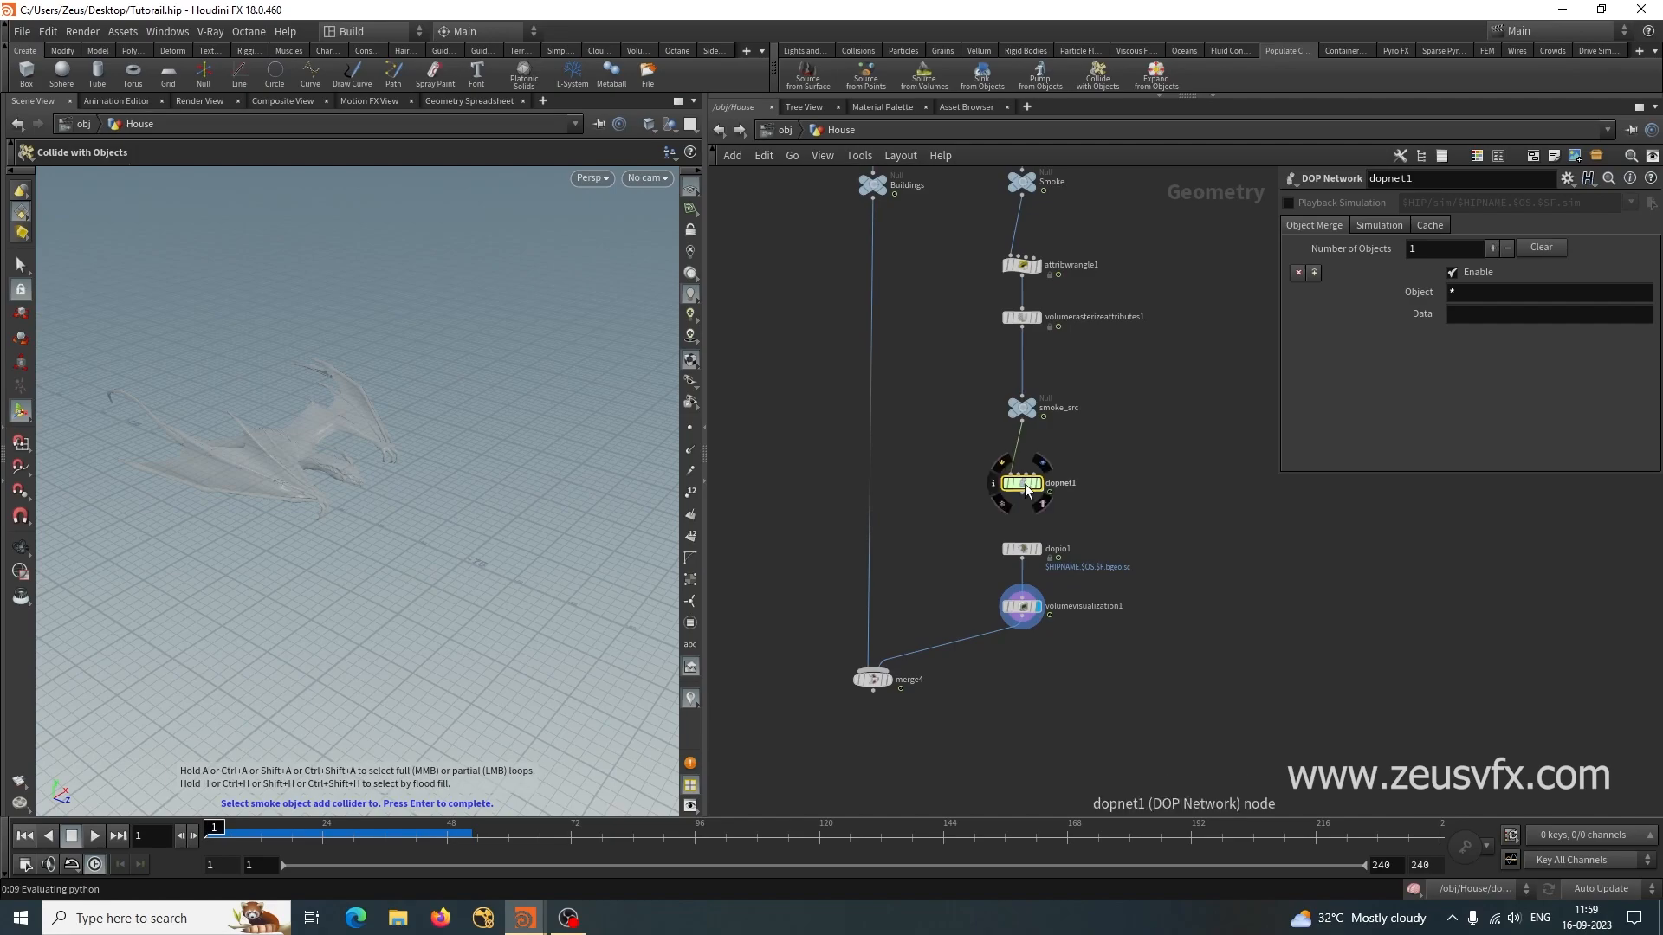
double_click(1022, 485)
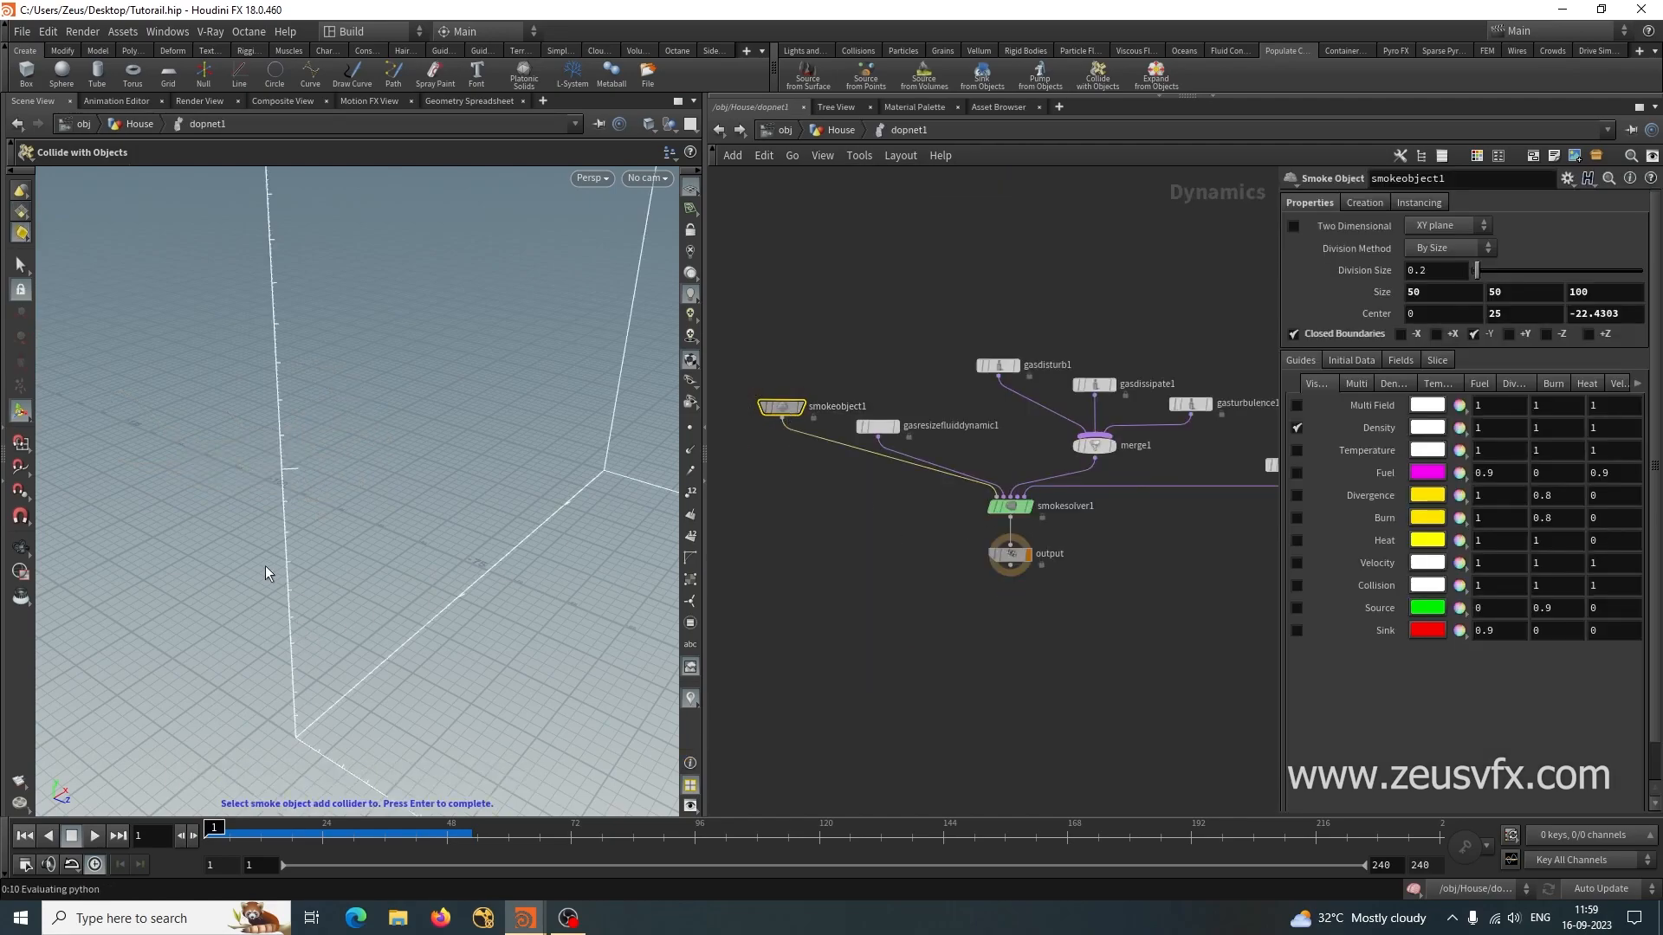
key("Return")
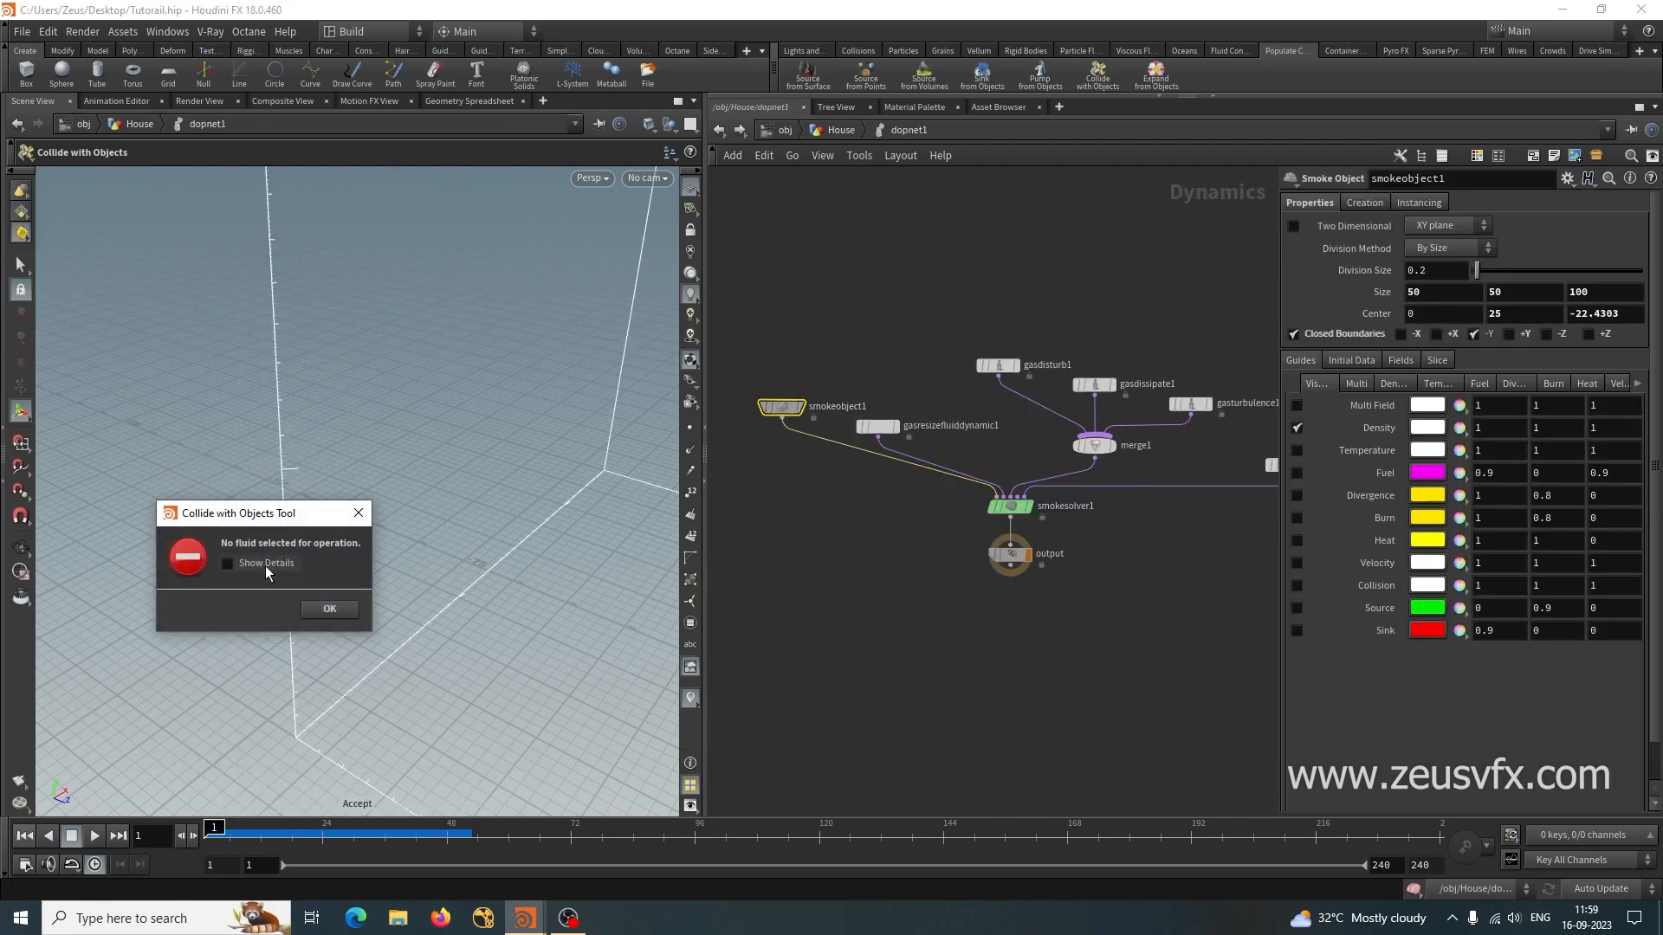
left_click(314, 610)
Reopen dopnet1 from the House network, deselect smokeobject1 and return to the View tool.
scroll(967, 582, "down", 5)
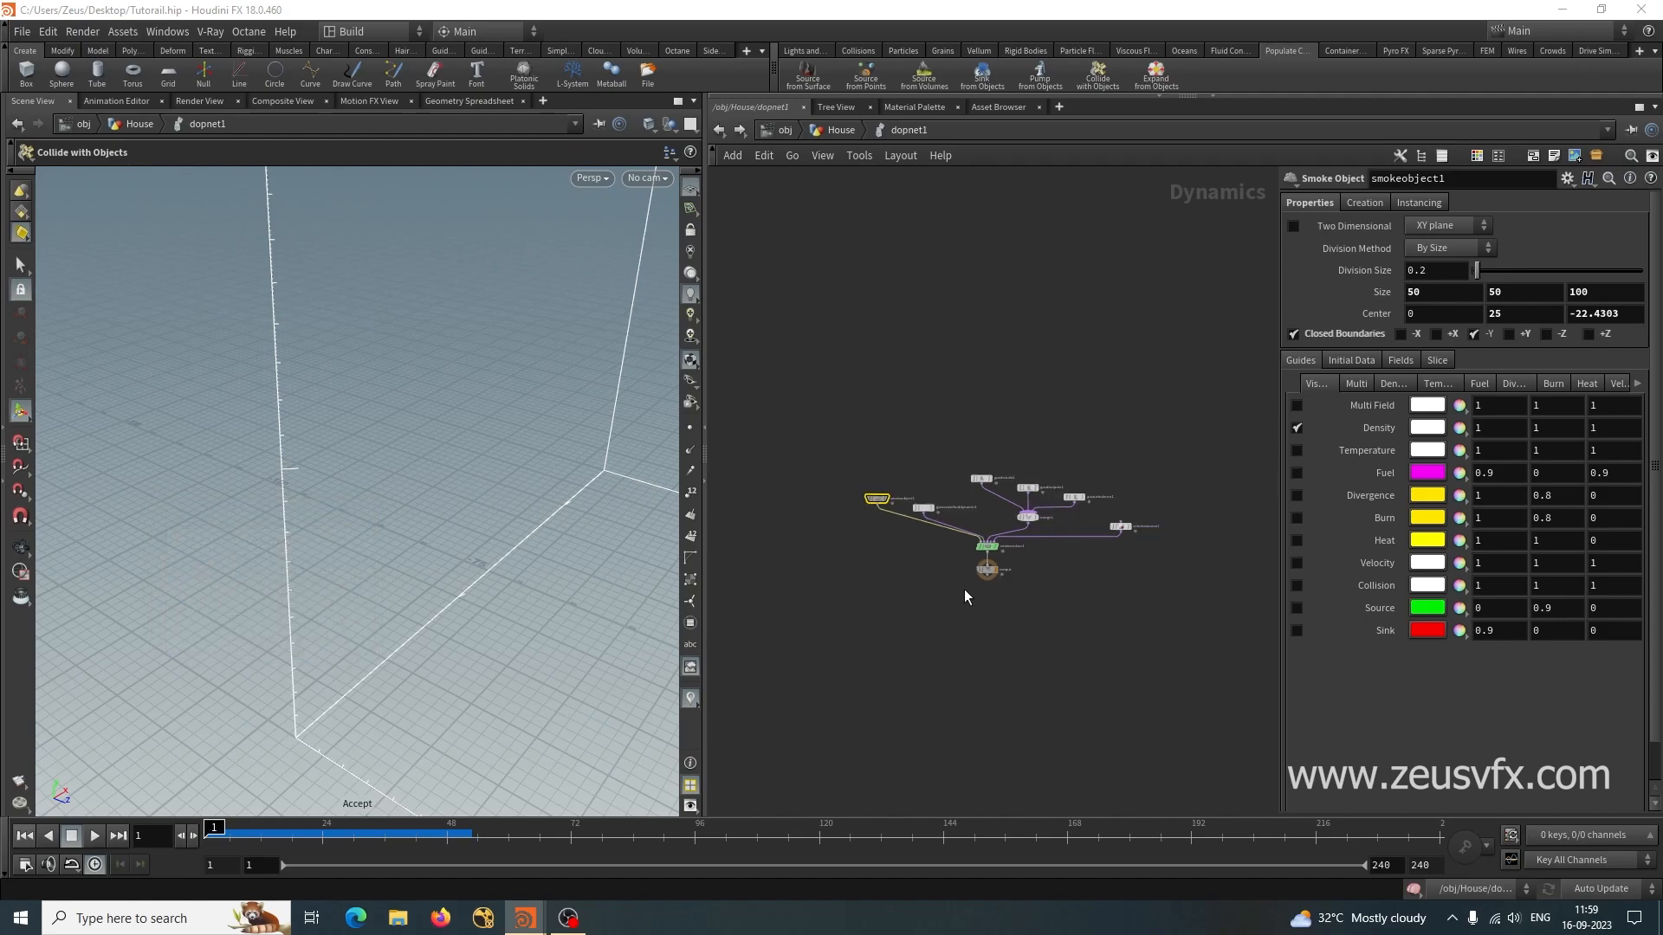
scroll(964, 589, "up", 3)
left_click(838, 130)
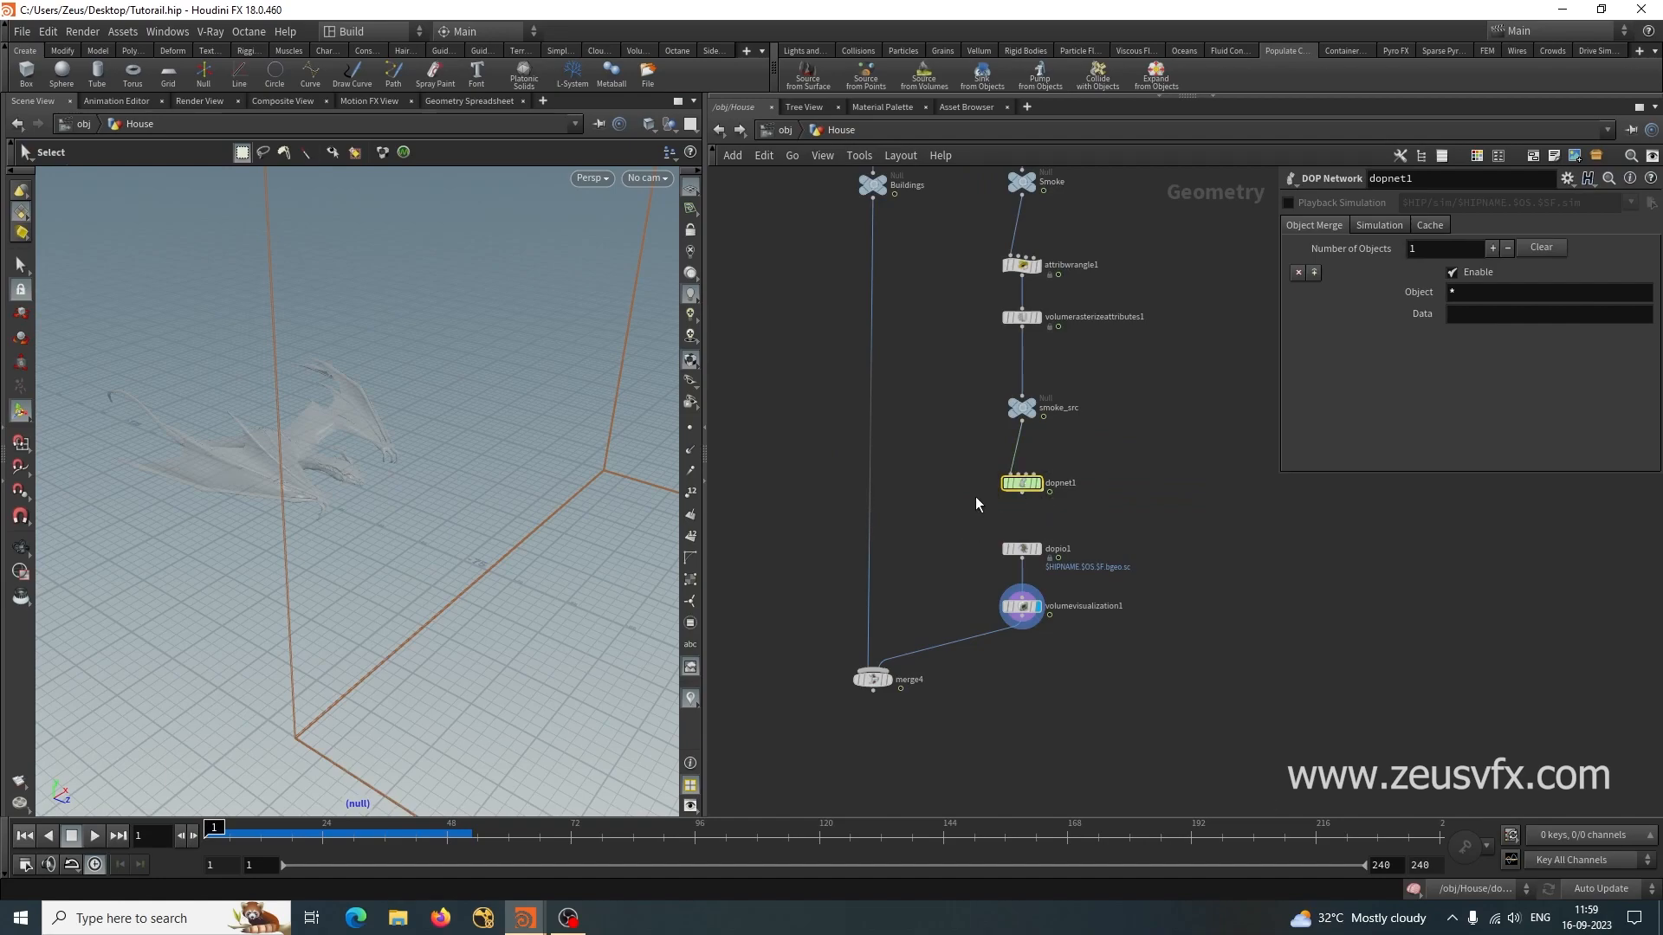
double_click(1023, 484)
left_click(880, 625)
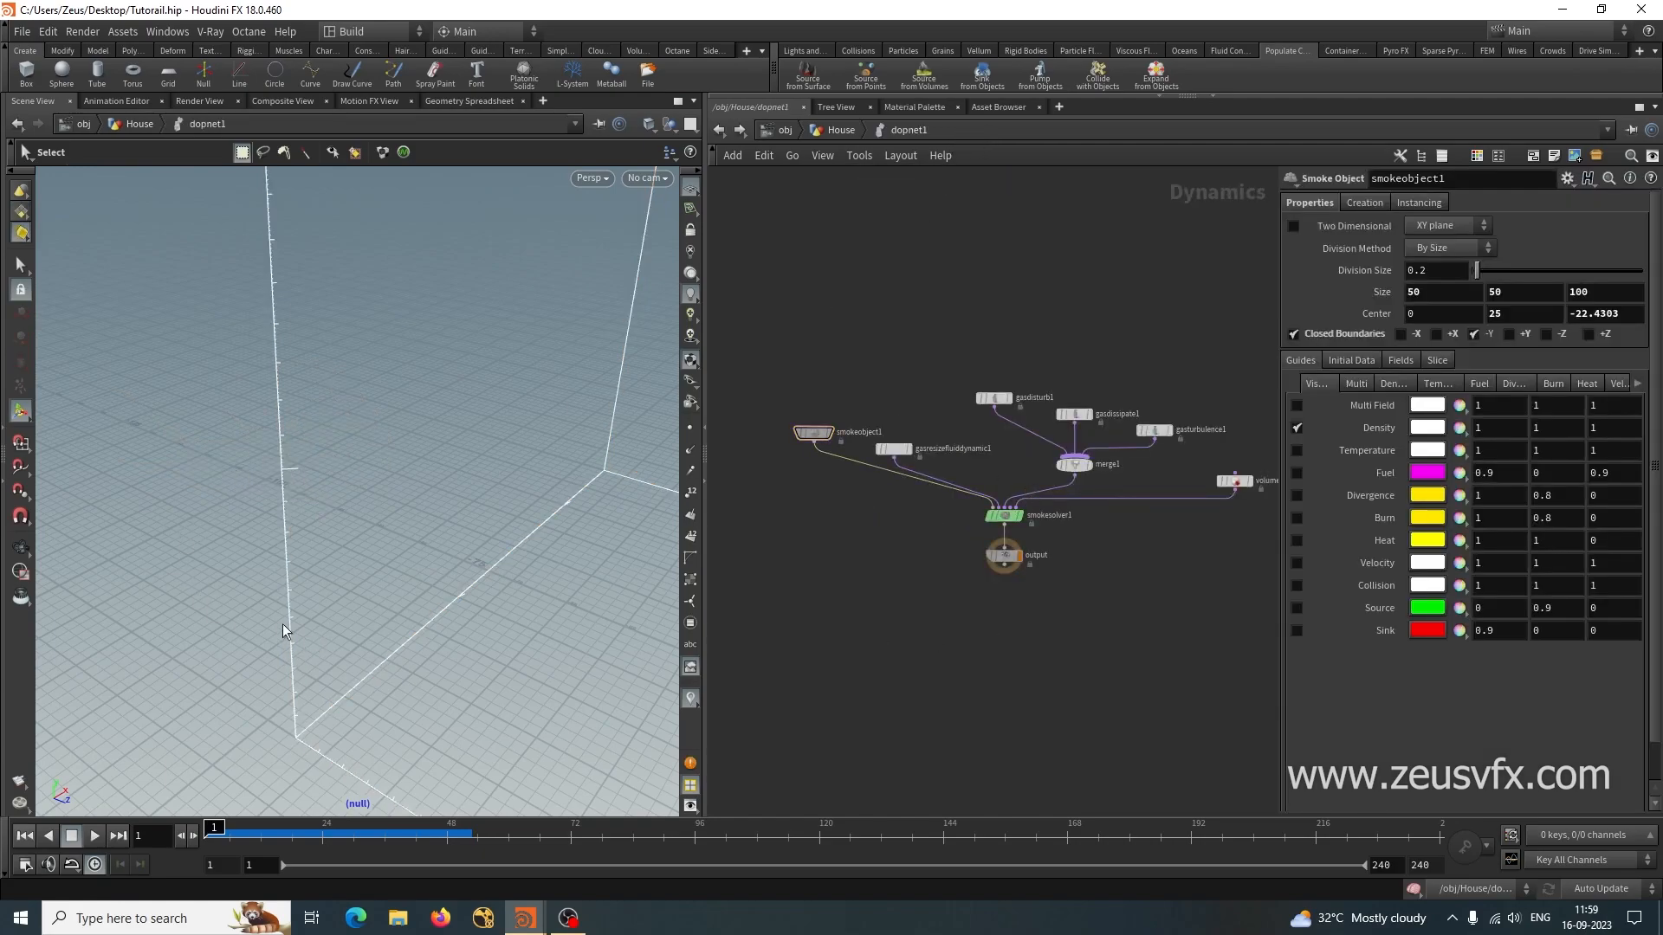
key("Escape")
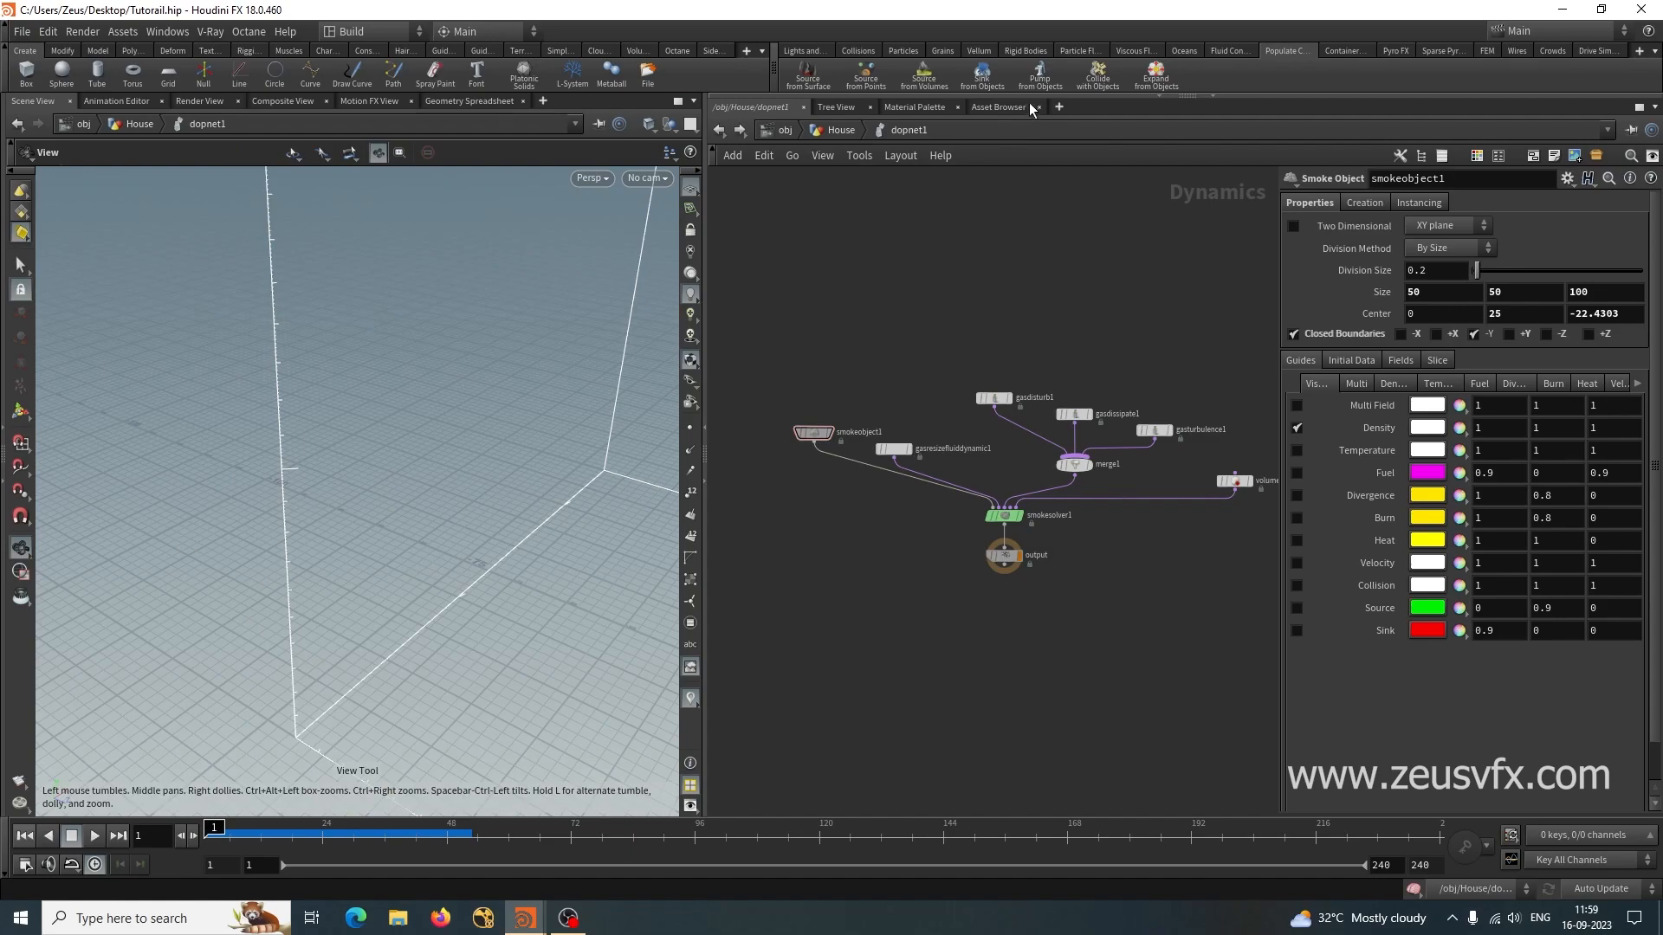
Try Collide with Objects with the dragon as collider and smokeobject1 in House's dopnet1 as the target smoke, and leave the tool.
left_click(1098, 75)
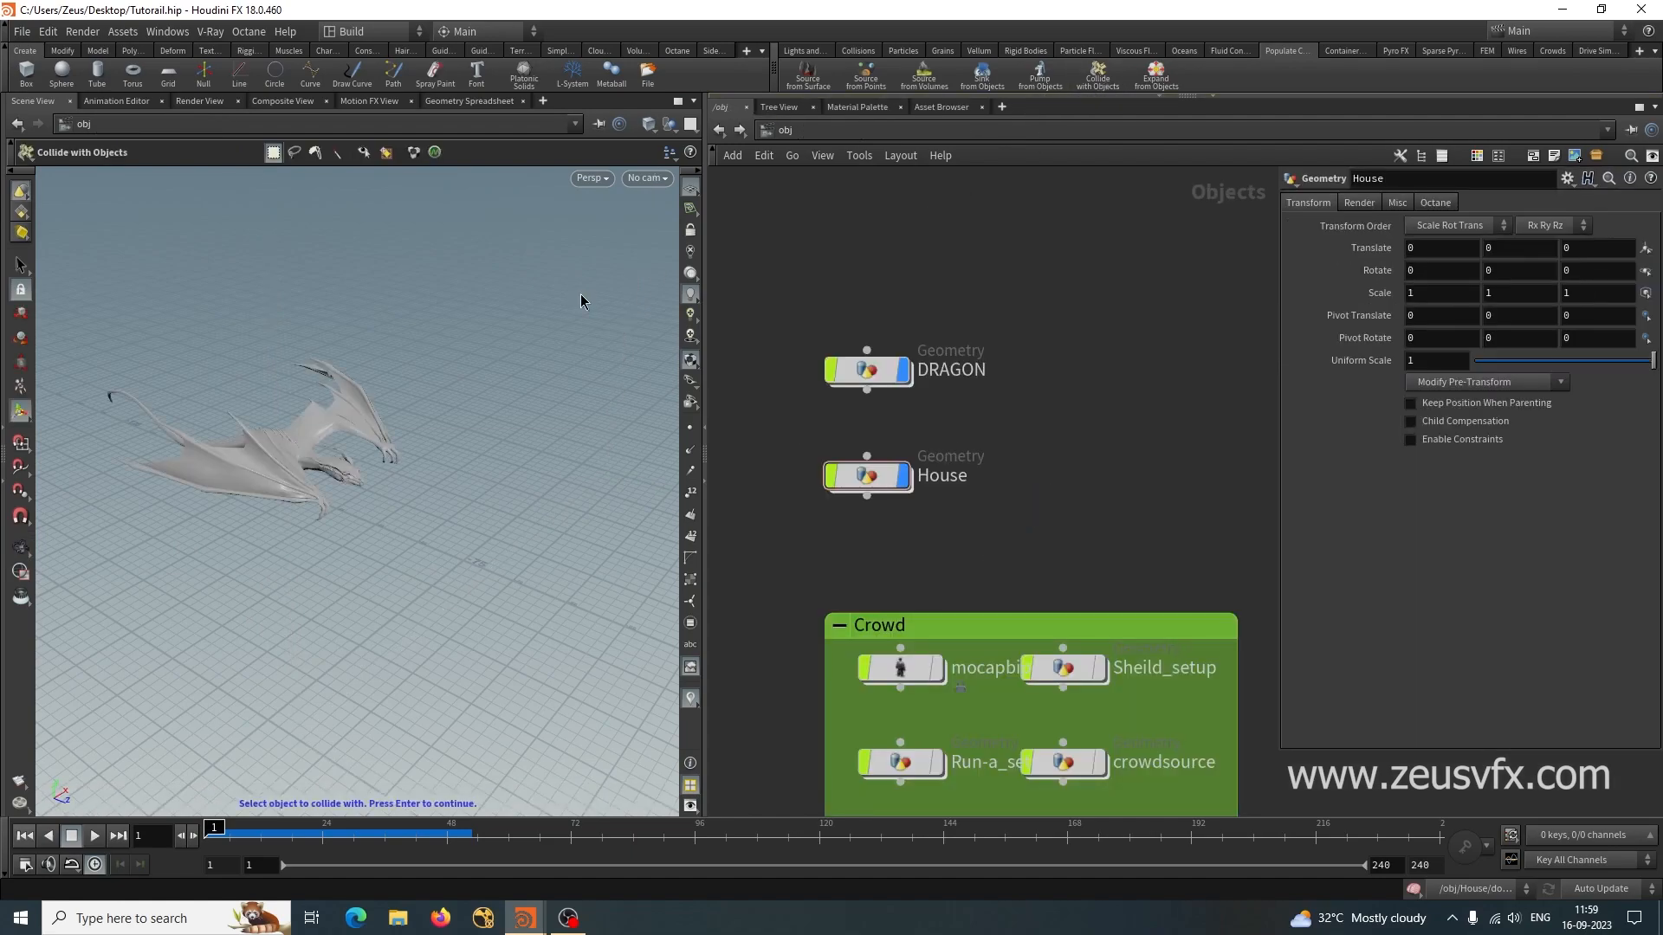
left_click(866, 372)
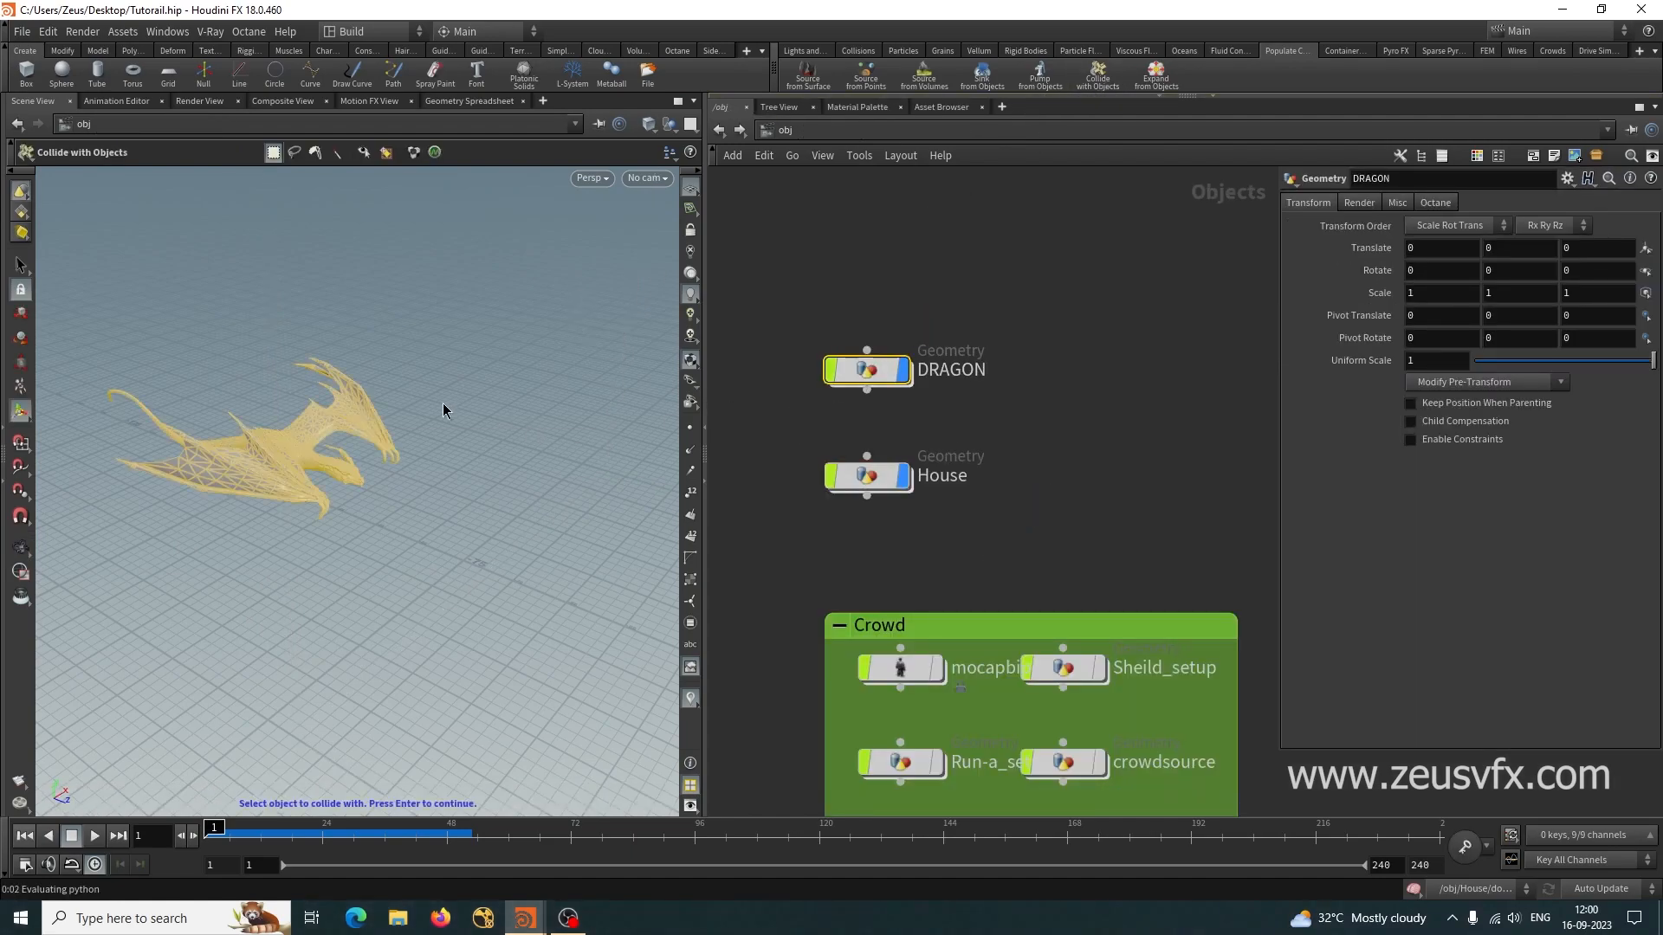
key("Return")
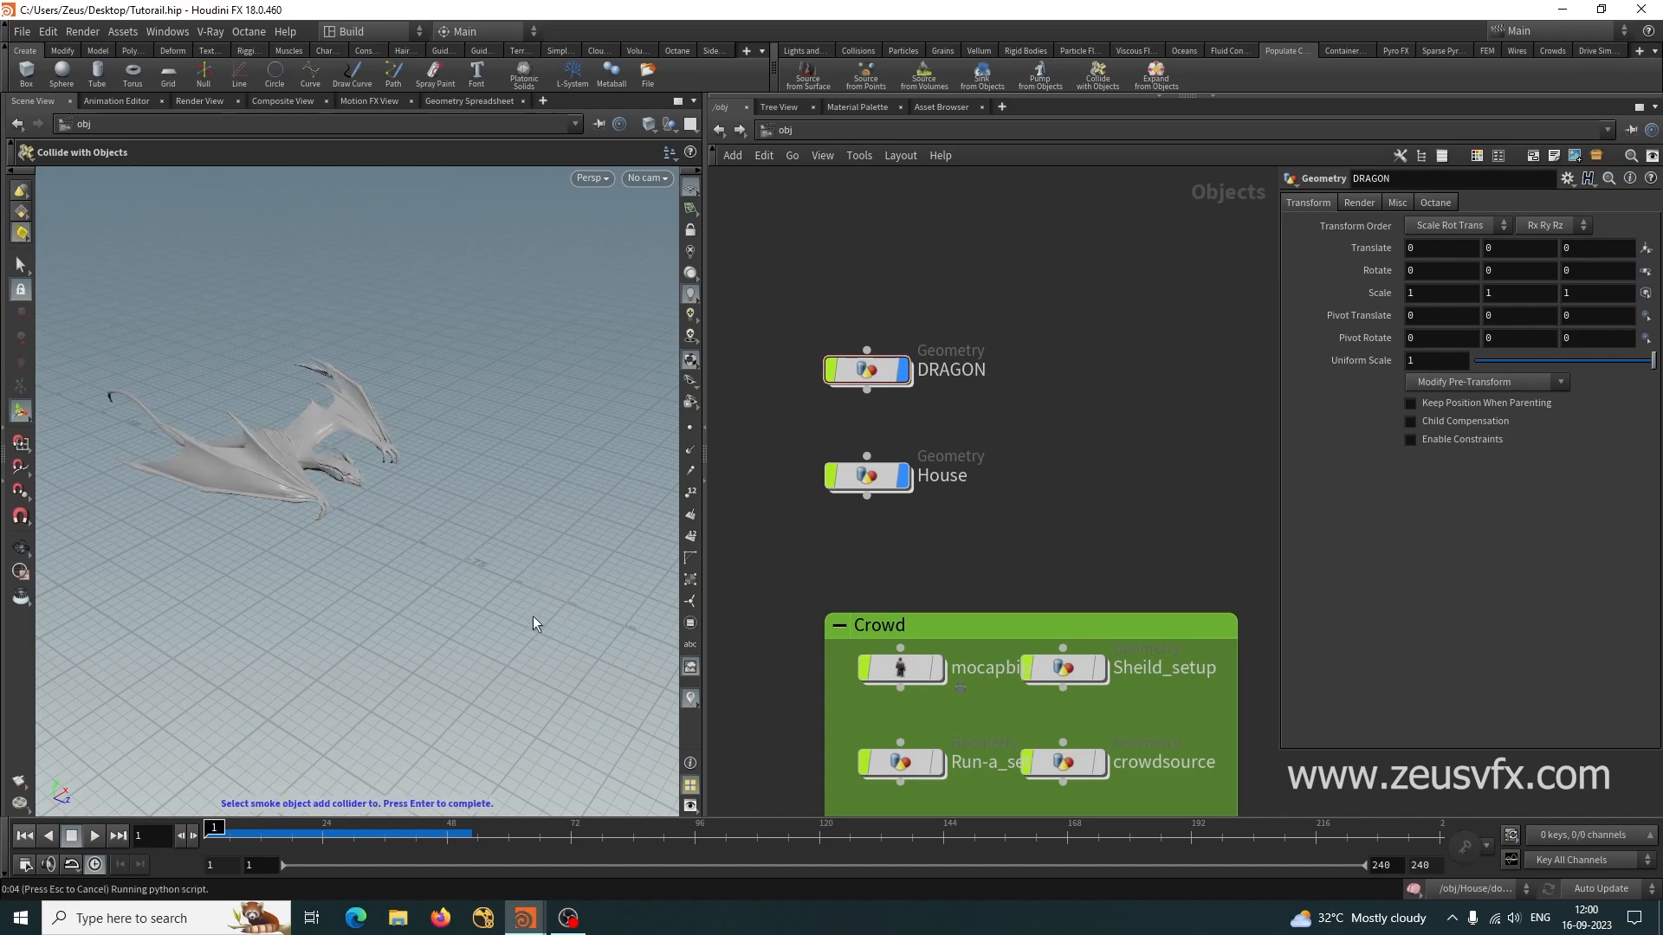
left_click(873, 480)
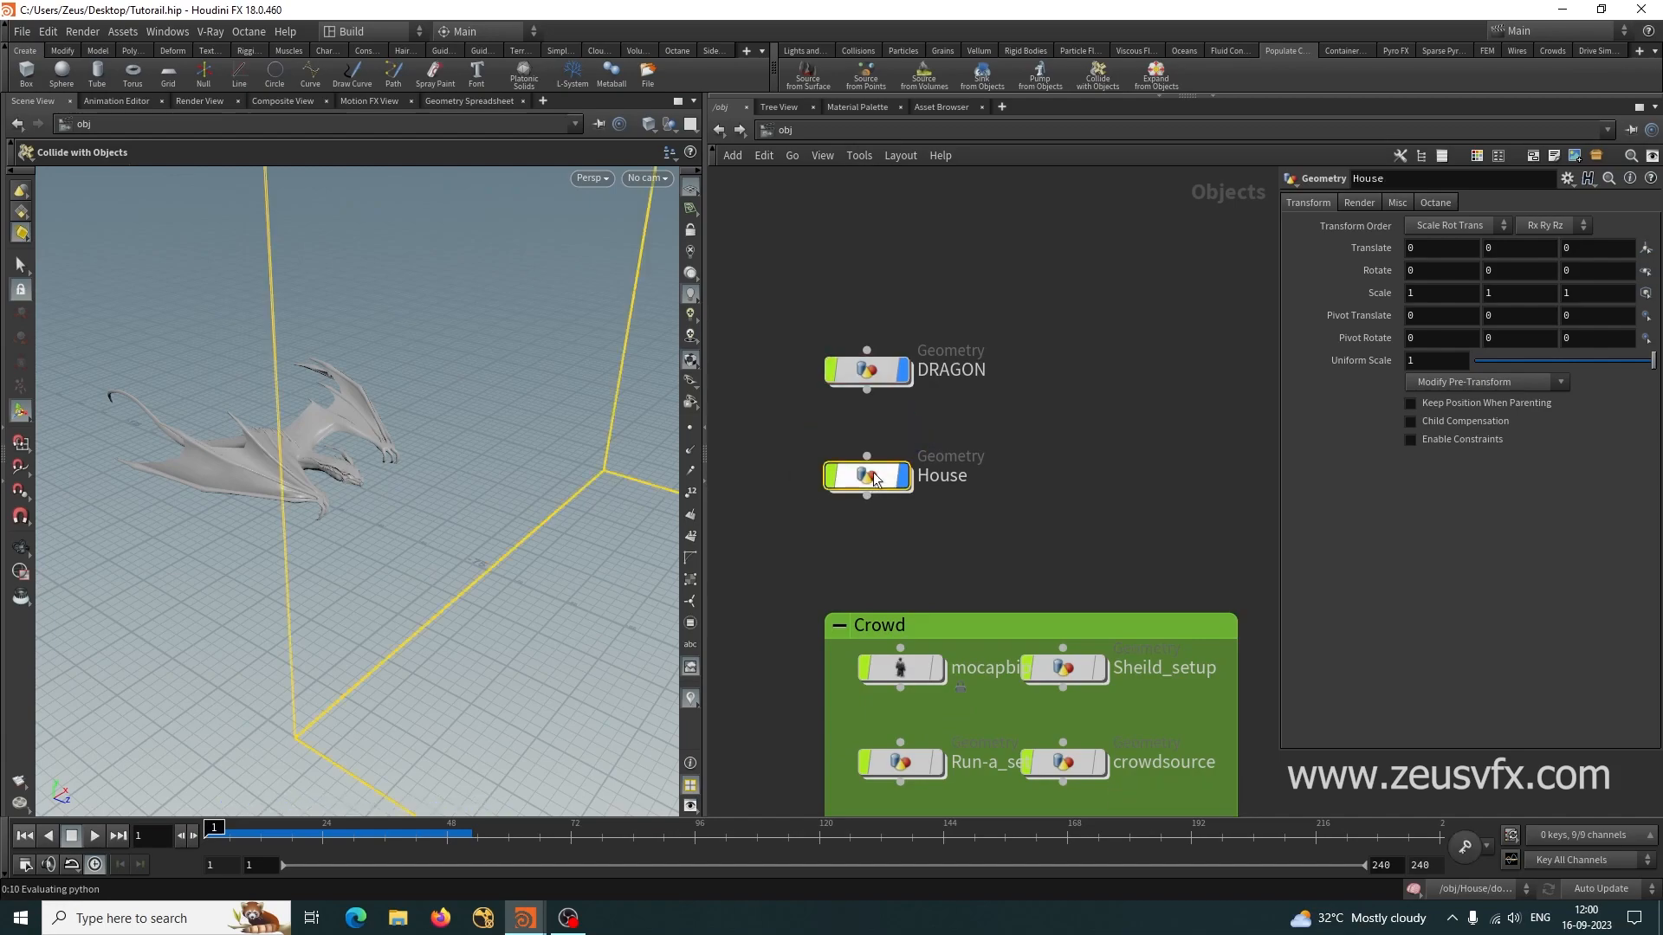
key("Return")
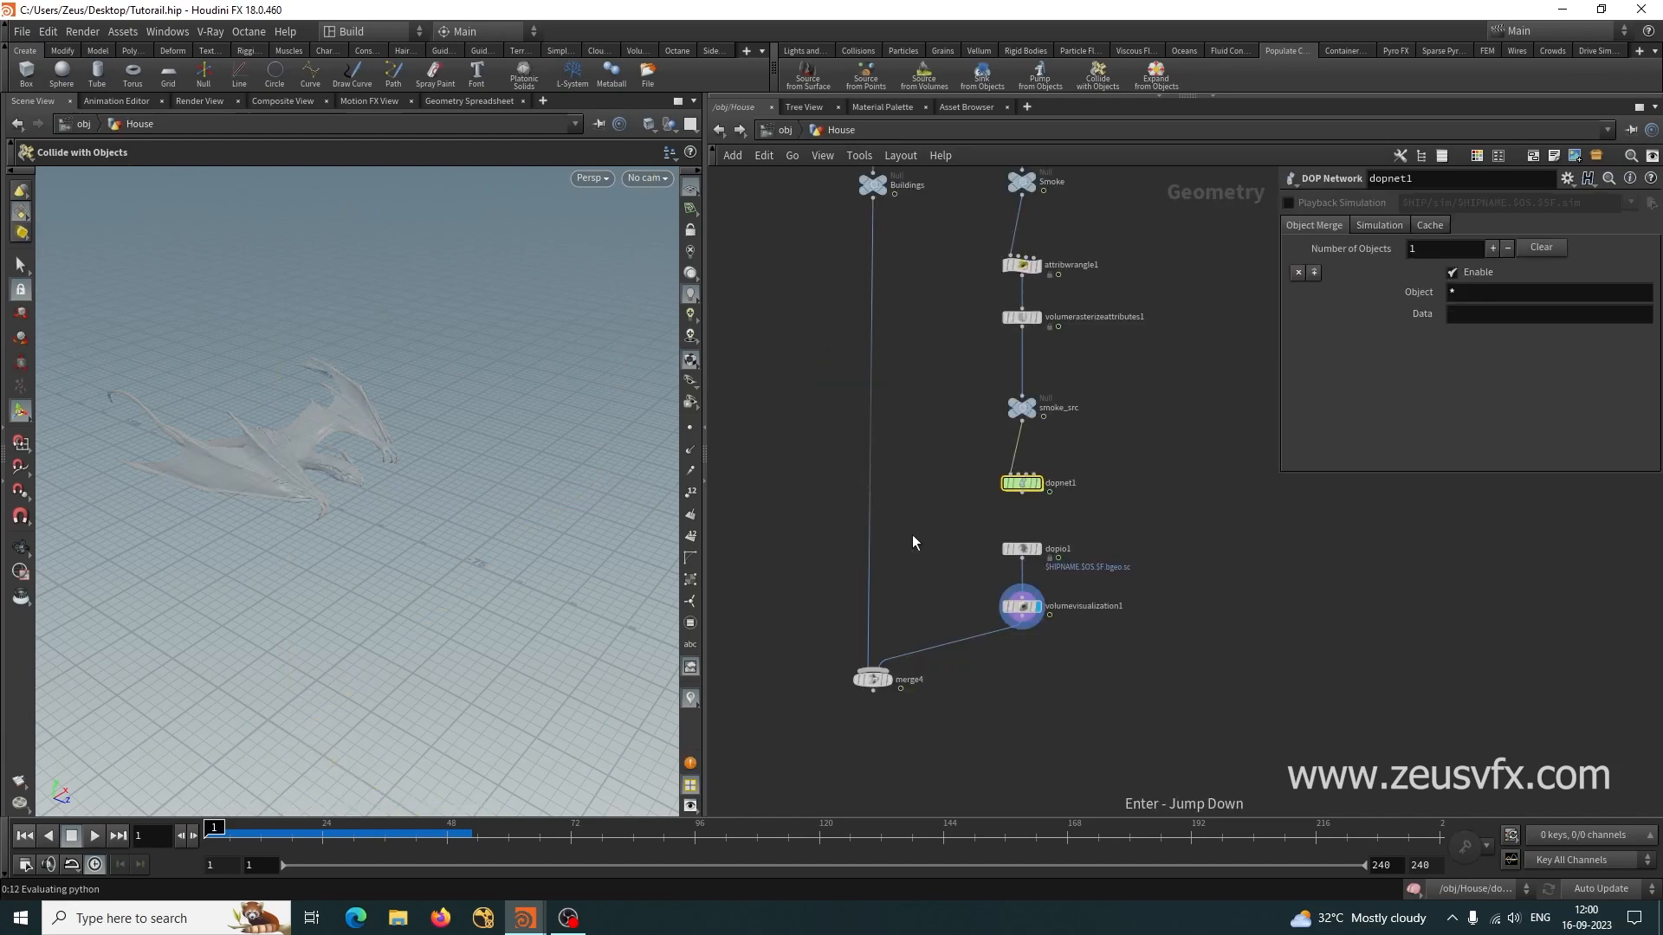
key("Return")
left_click(816, 435)
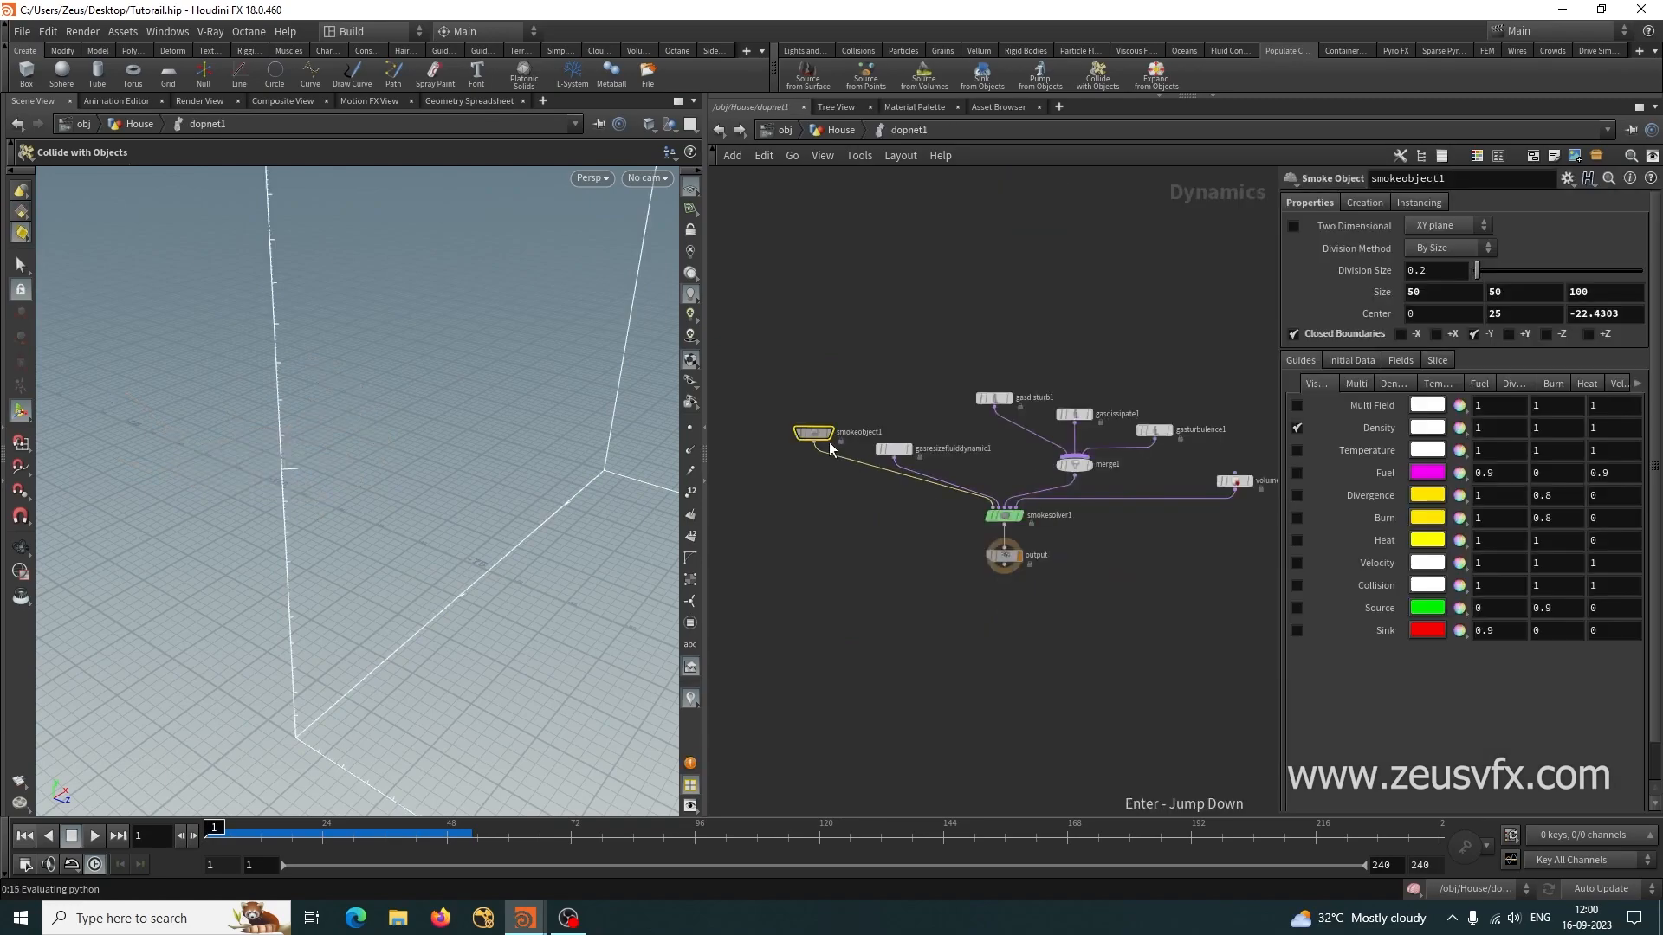
key("Return")
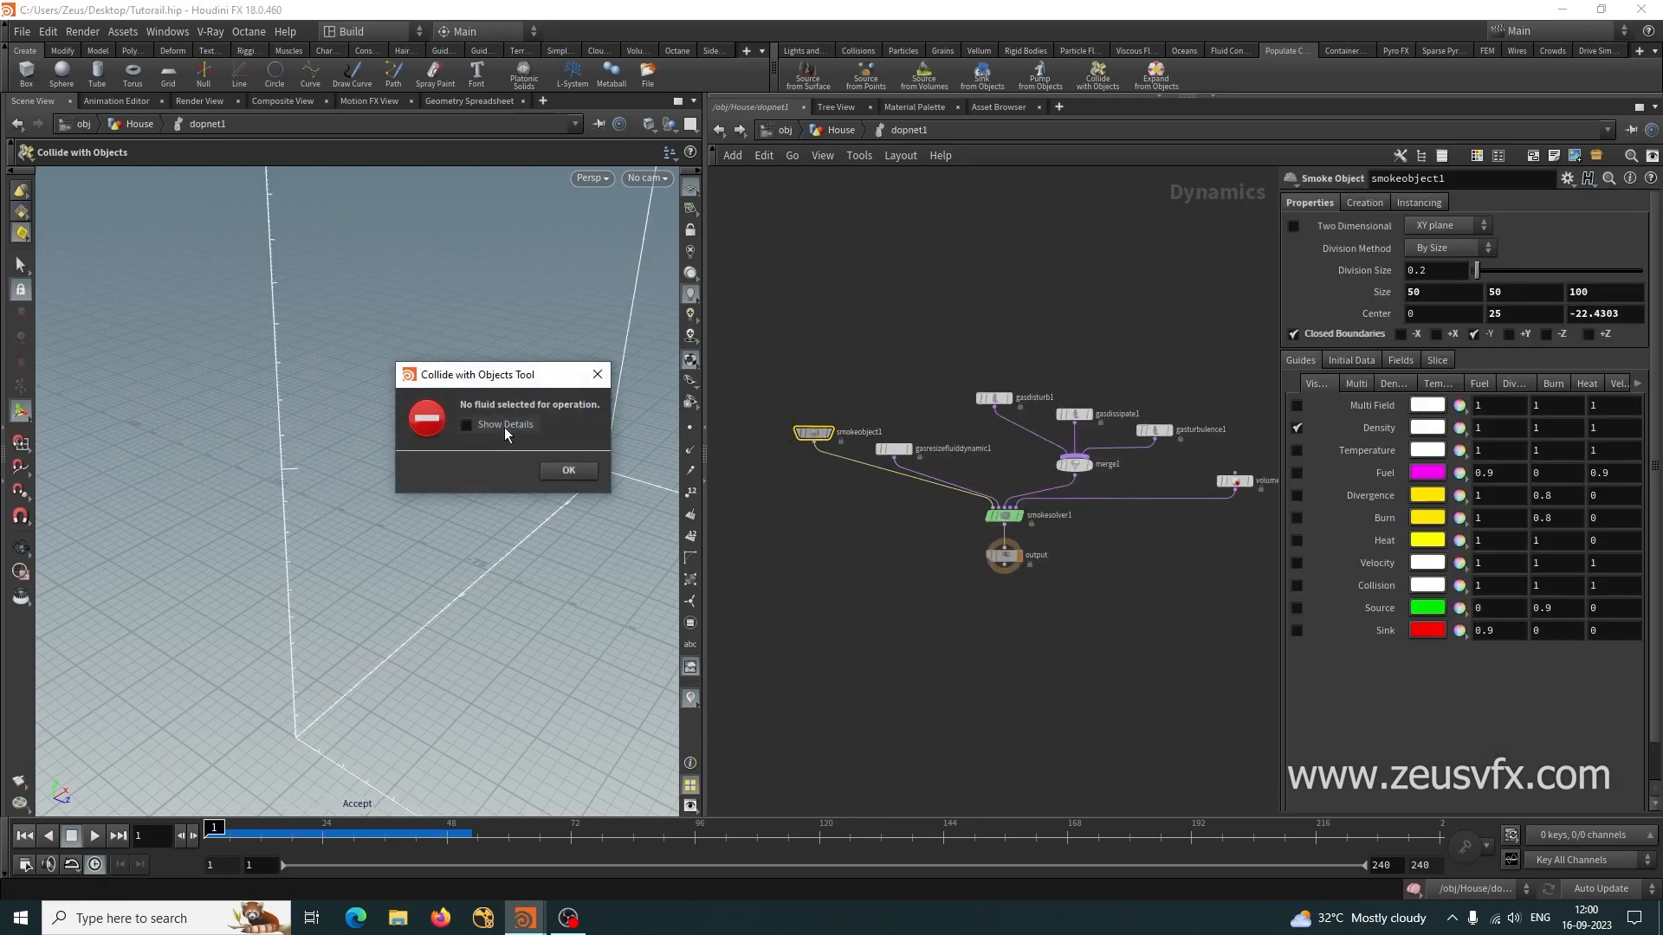
left_click(569, 472)
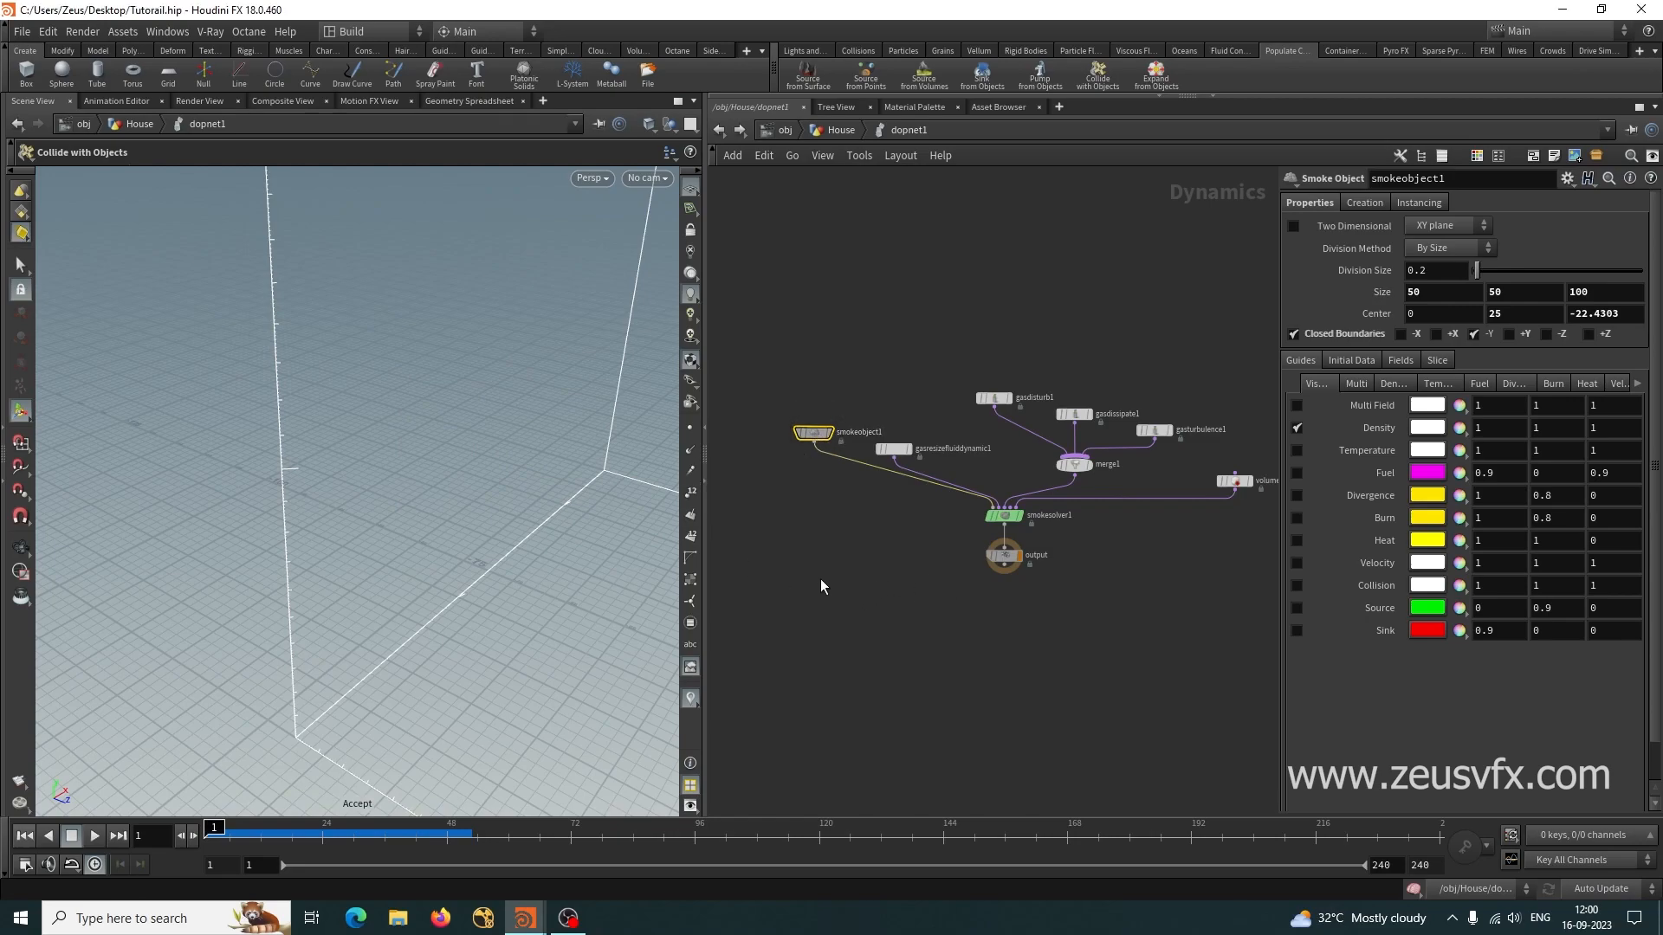
left_click(822, 663)
key("Escape")
scroll(896, 539, "down", 3)
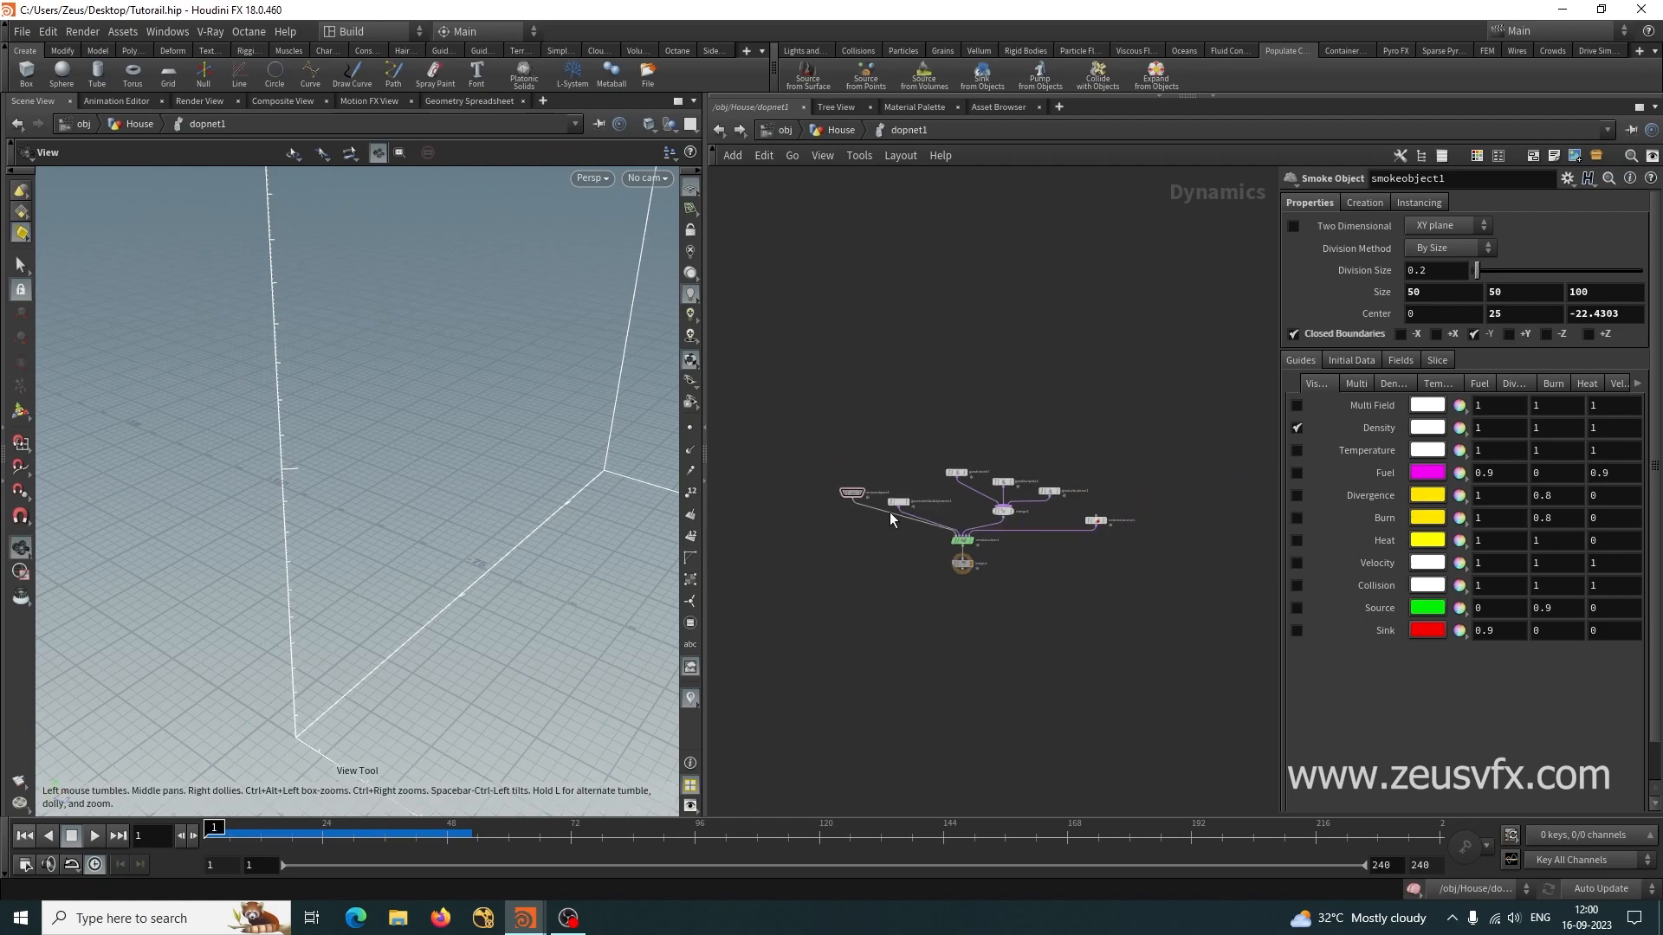
Add the dragon to dopnet1 as a collider with the Deforming Object collision tool.
left_click(838, 131)
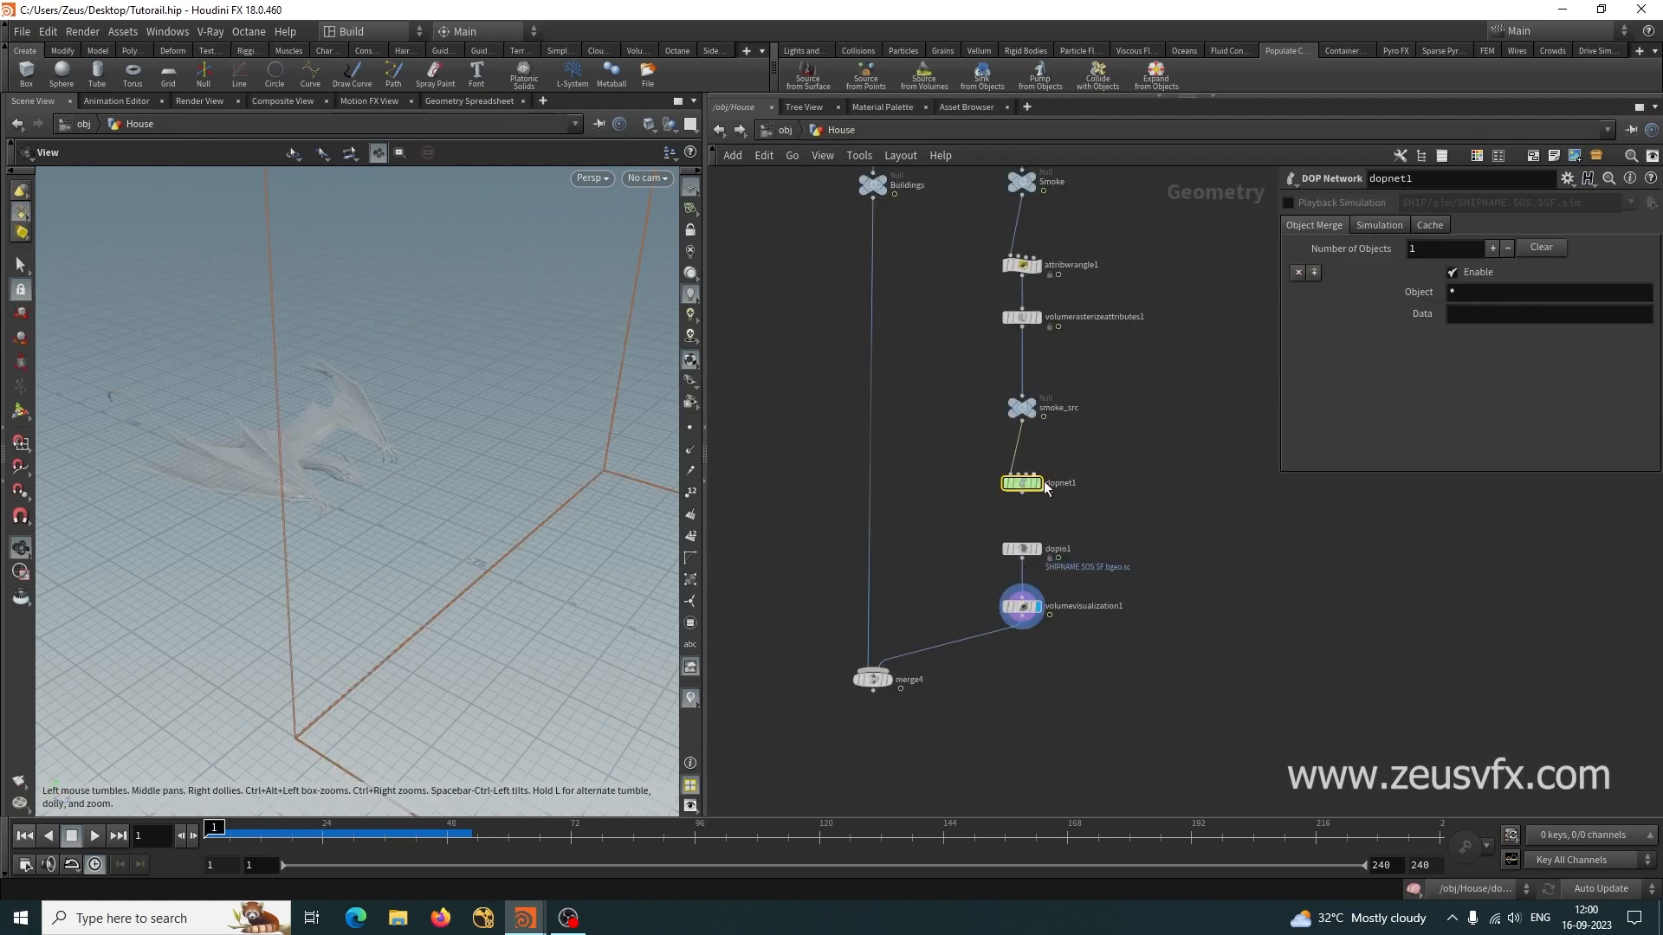
double_click(1026, 506)
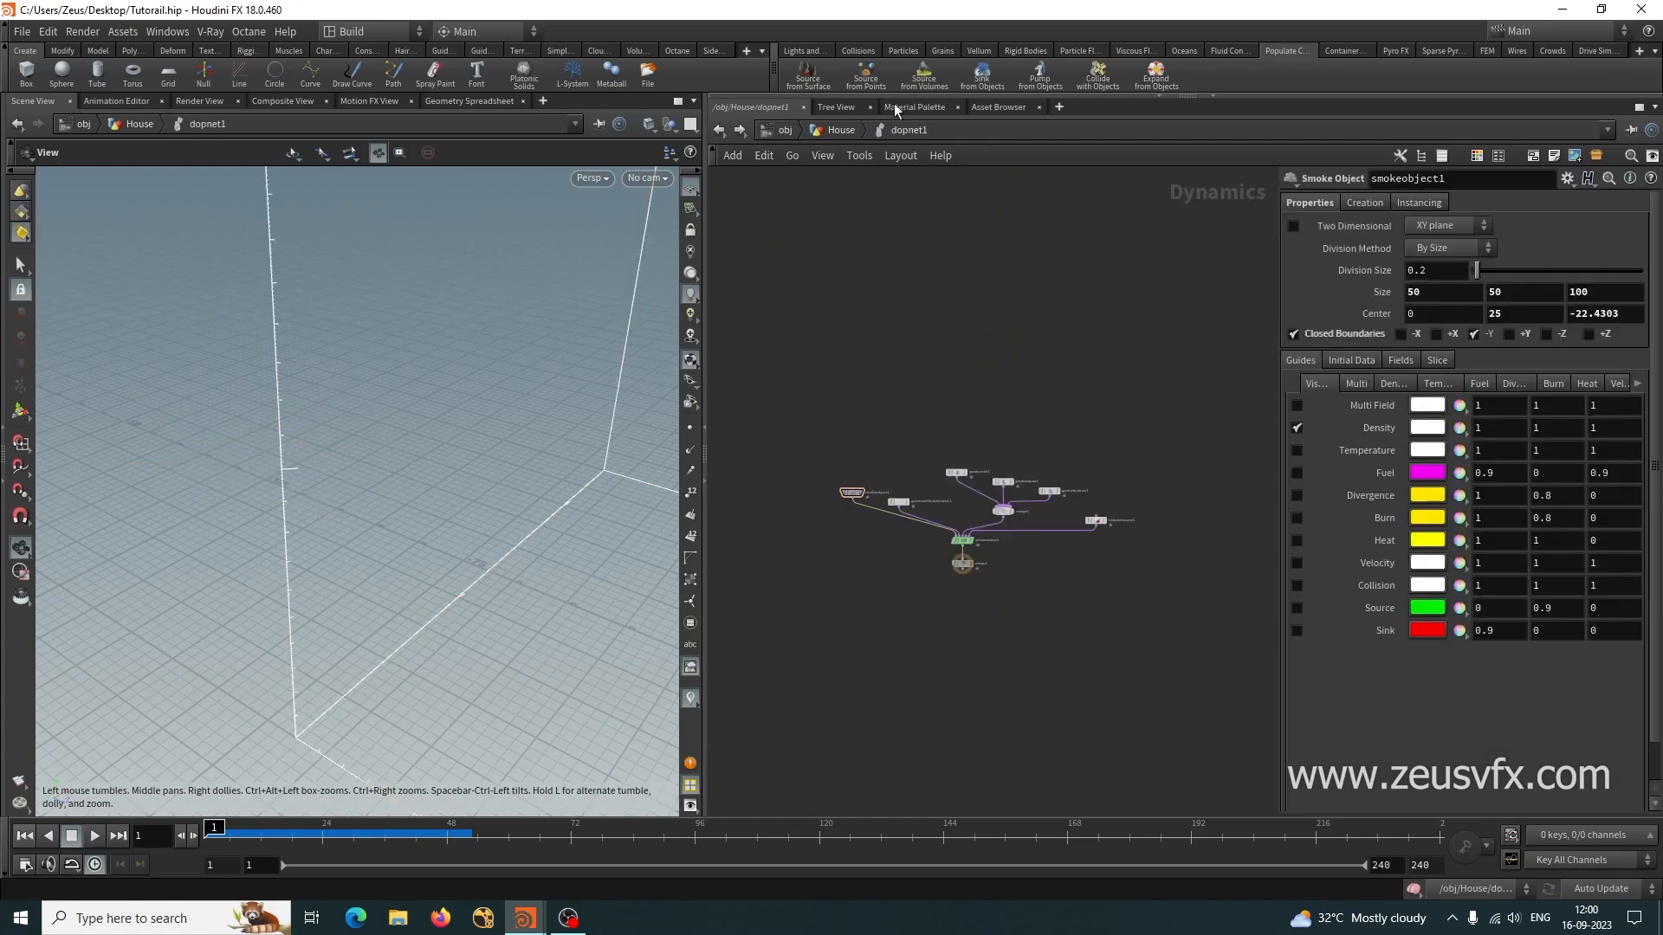
left_click(858, 51)
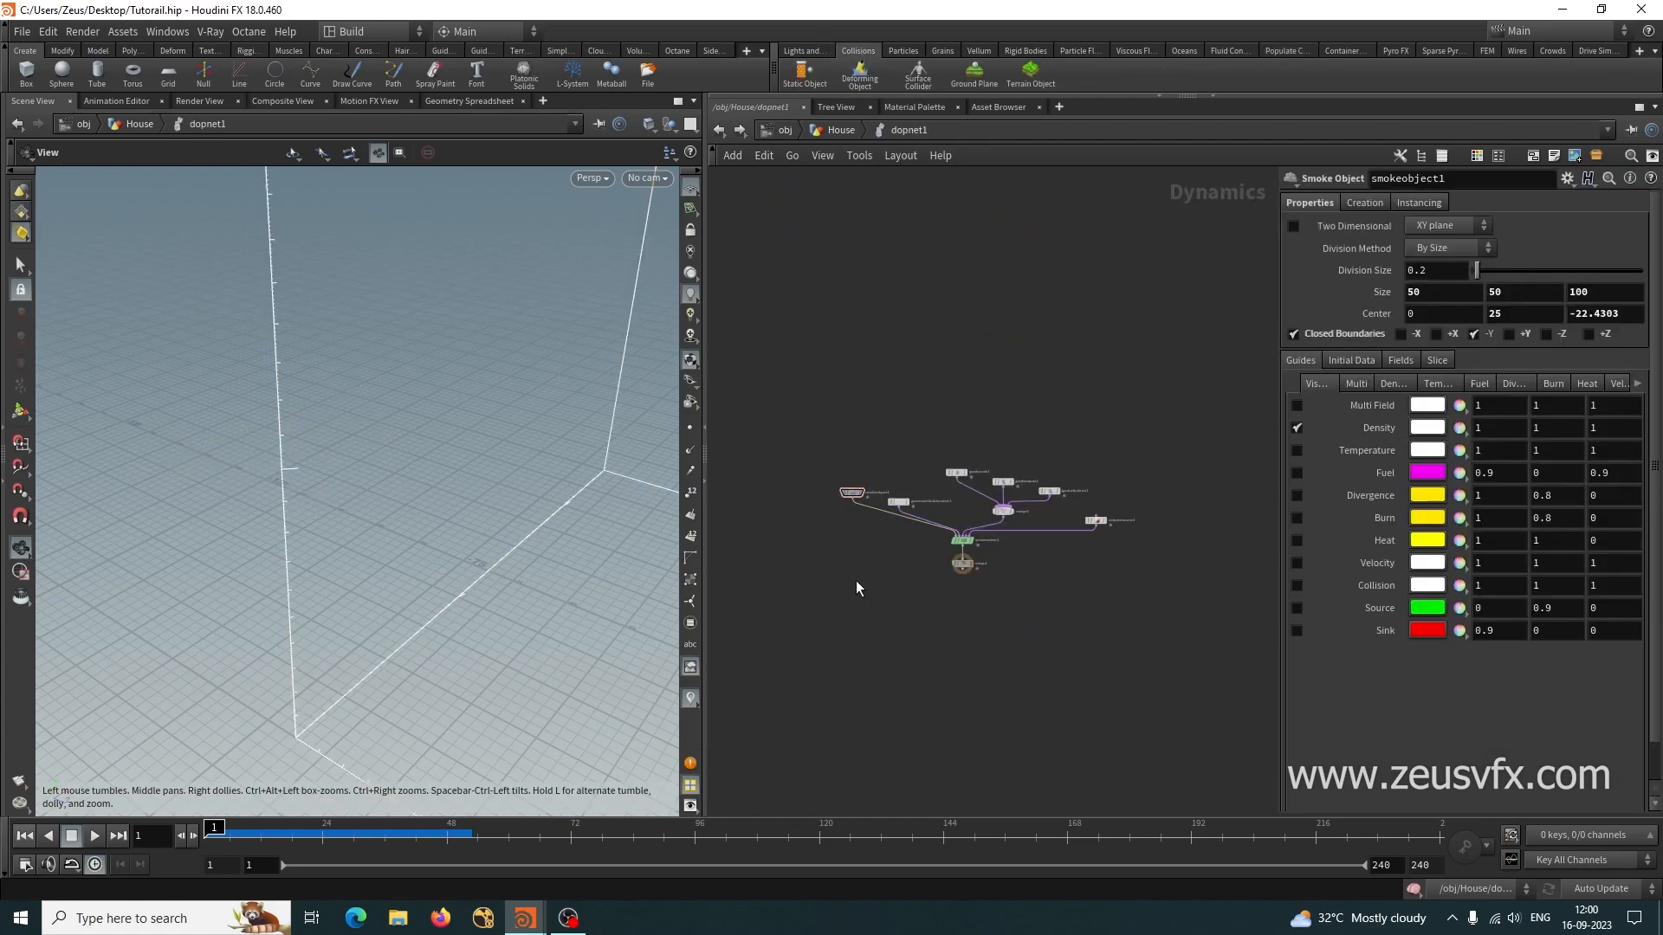
left_click(860, 73)
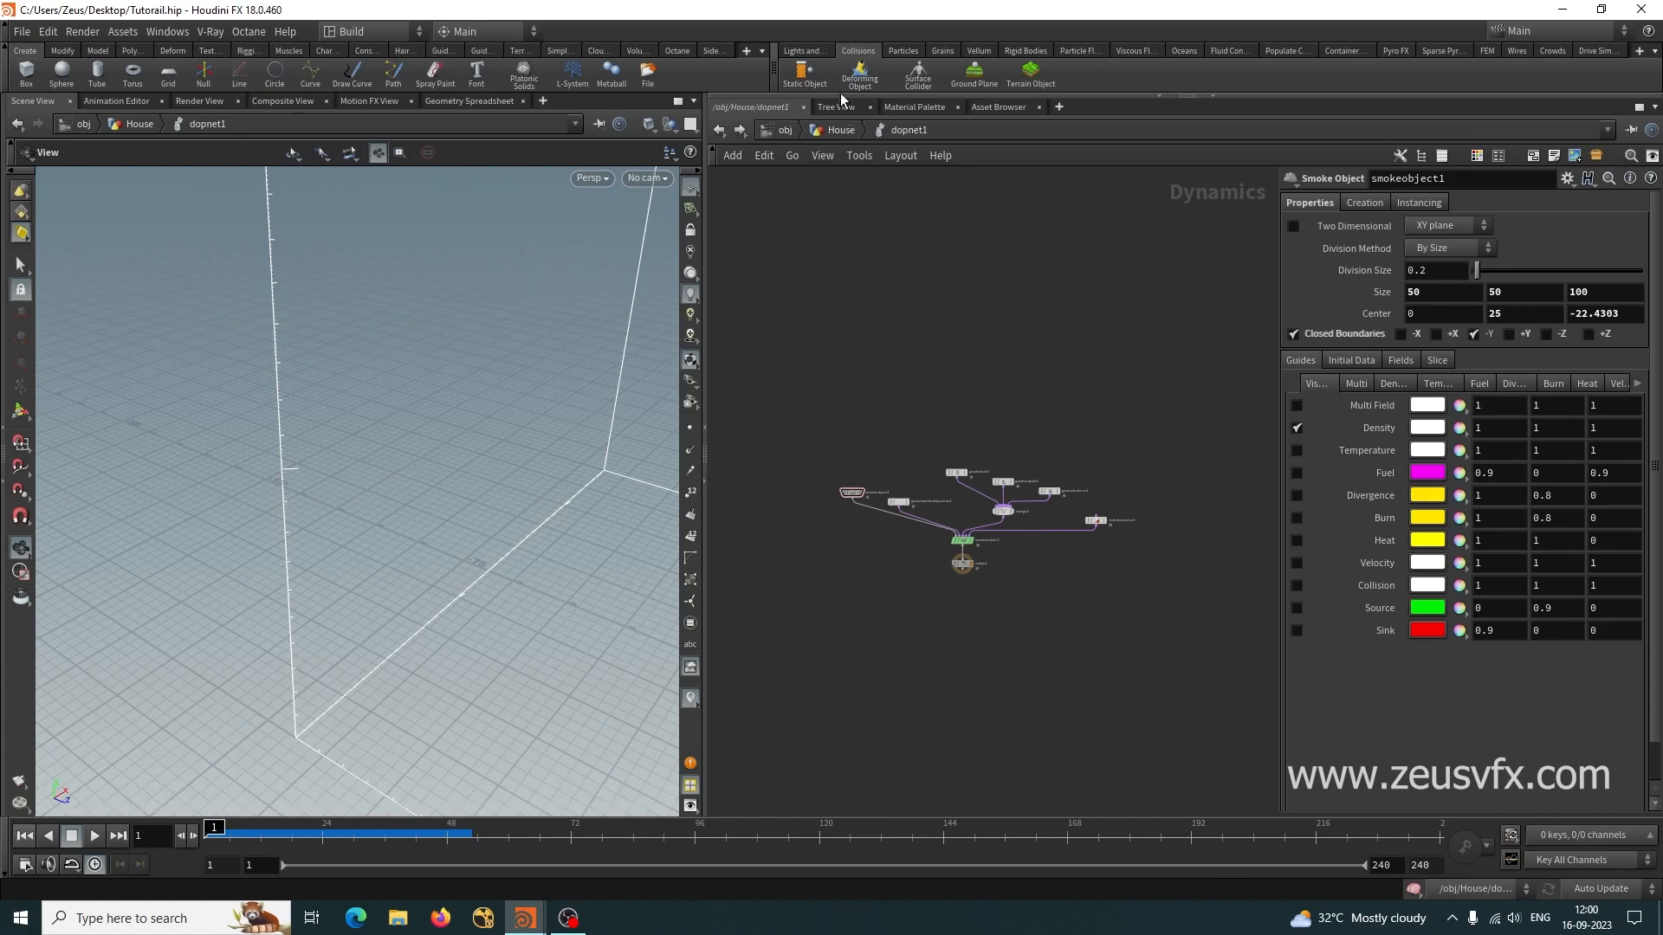
left_click(277, 443)
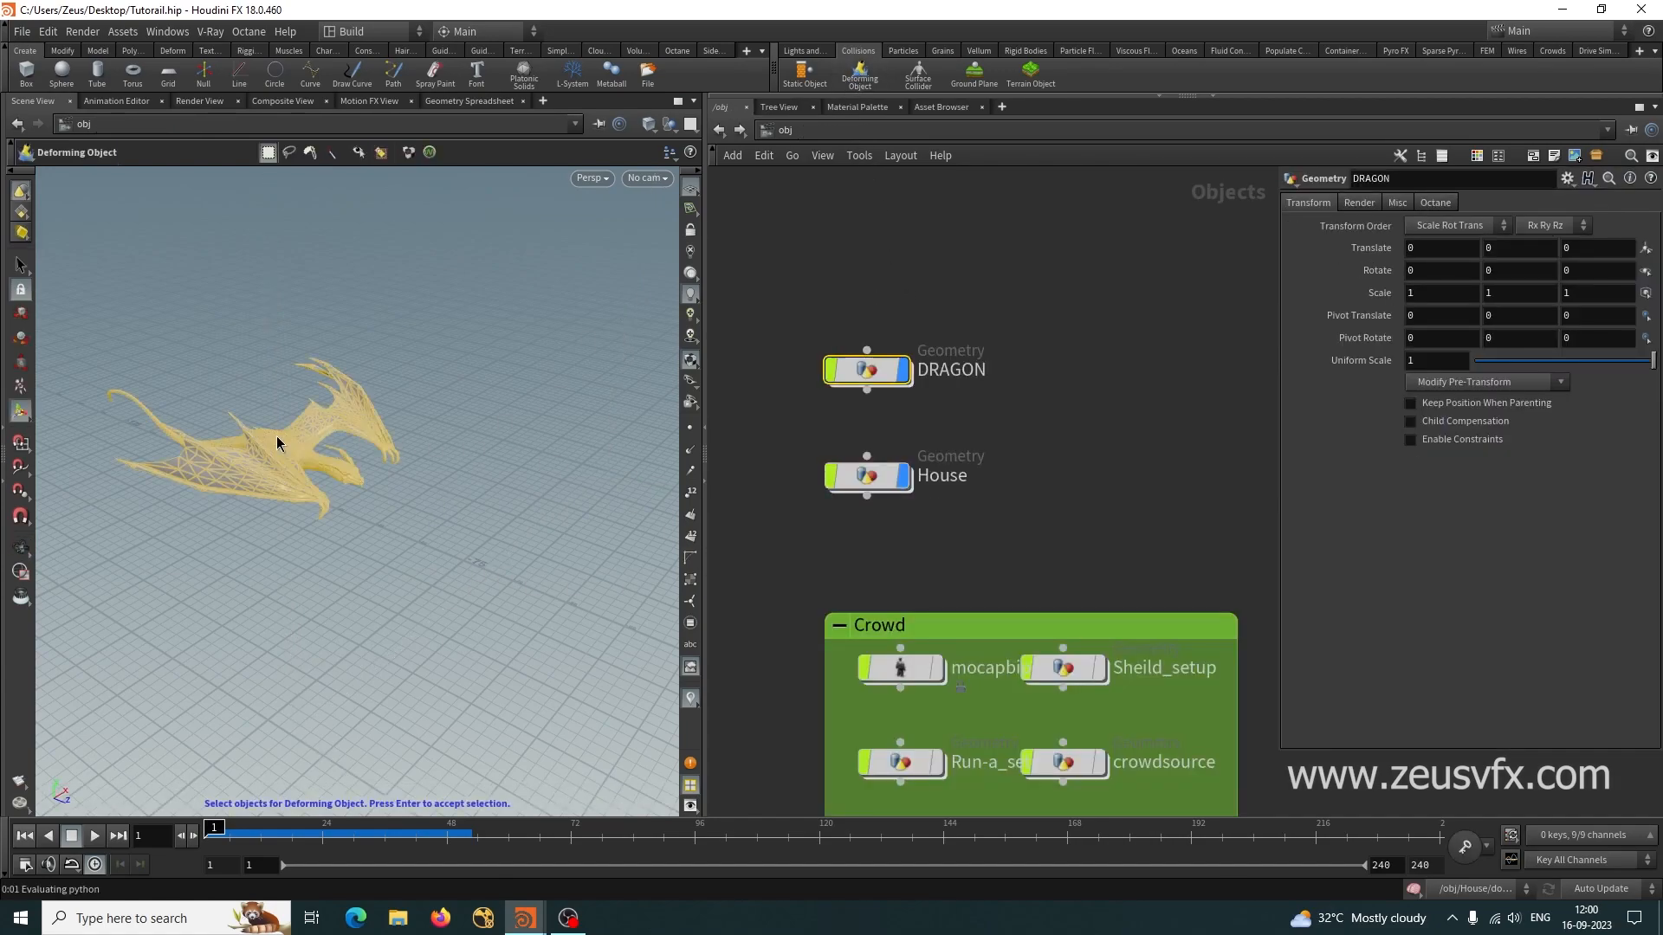
key("Return")
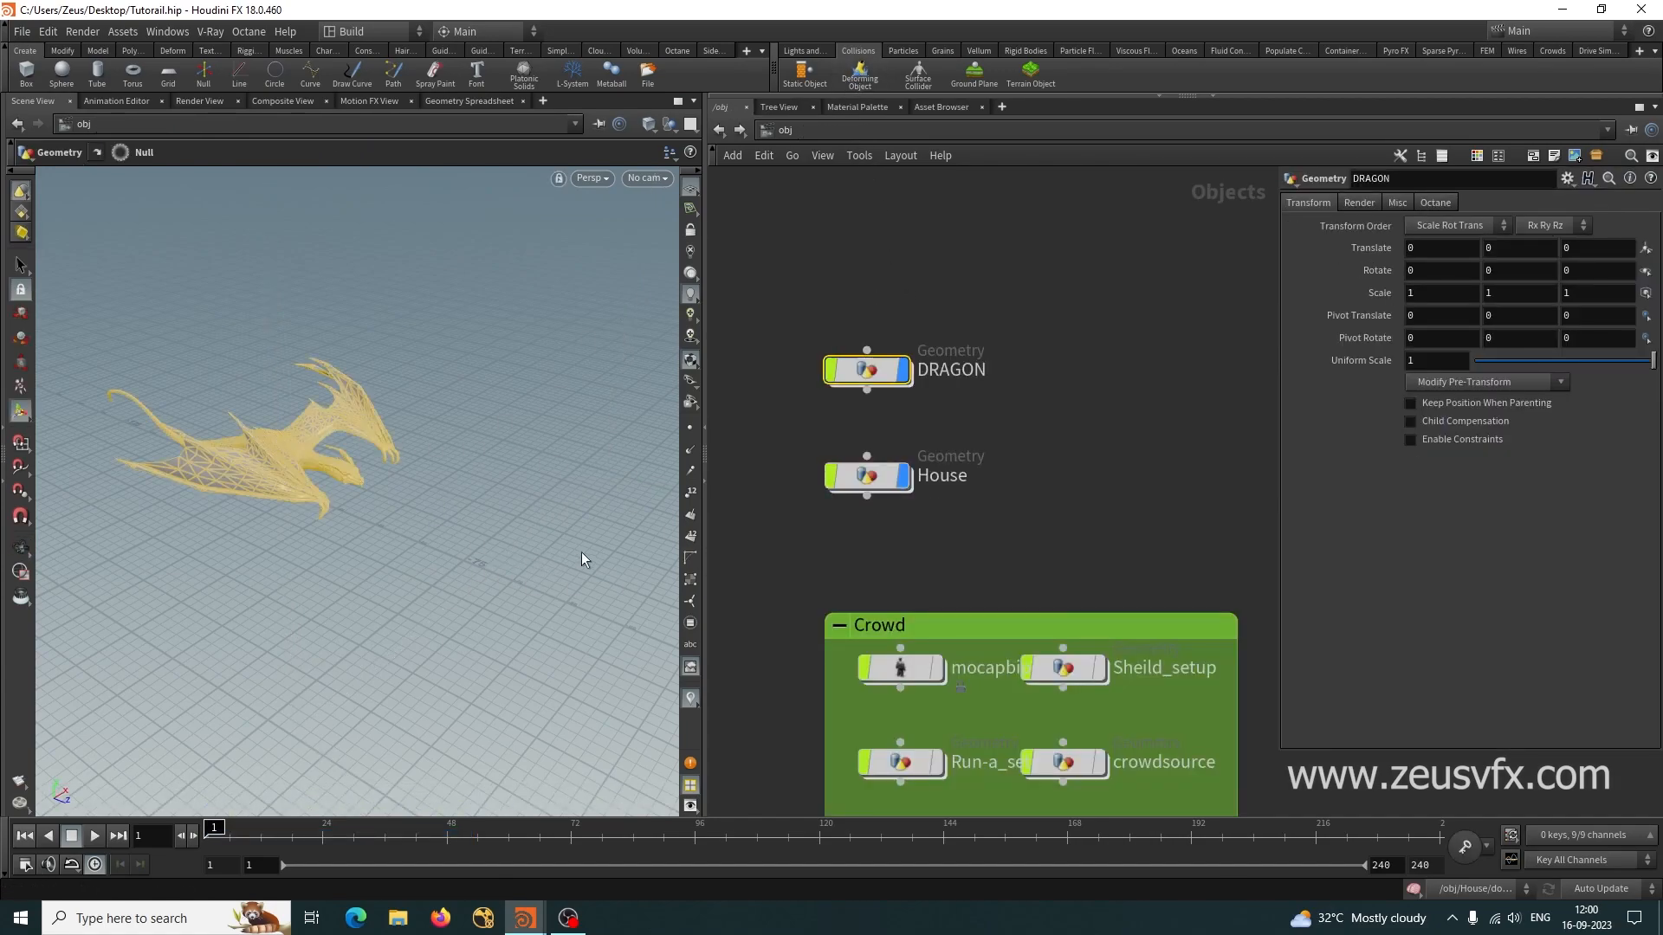
Return to House's dopnet1 and lay out its nodes neatly.
double_click(865, 474)
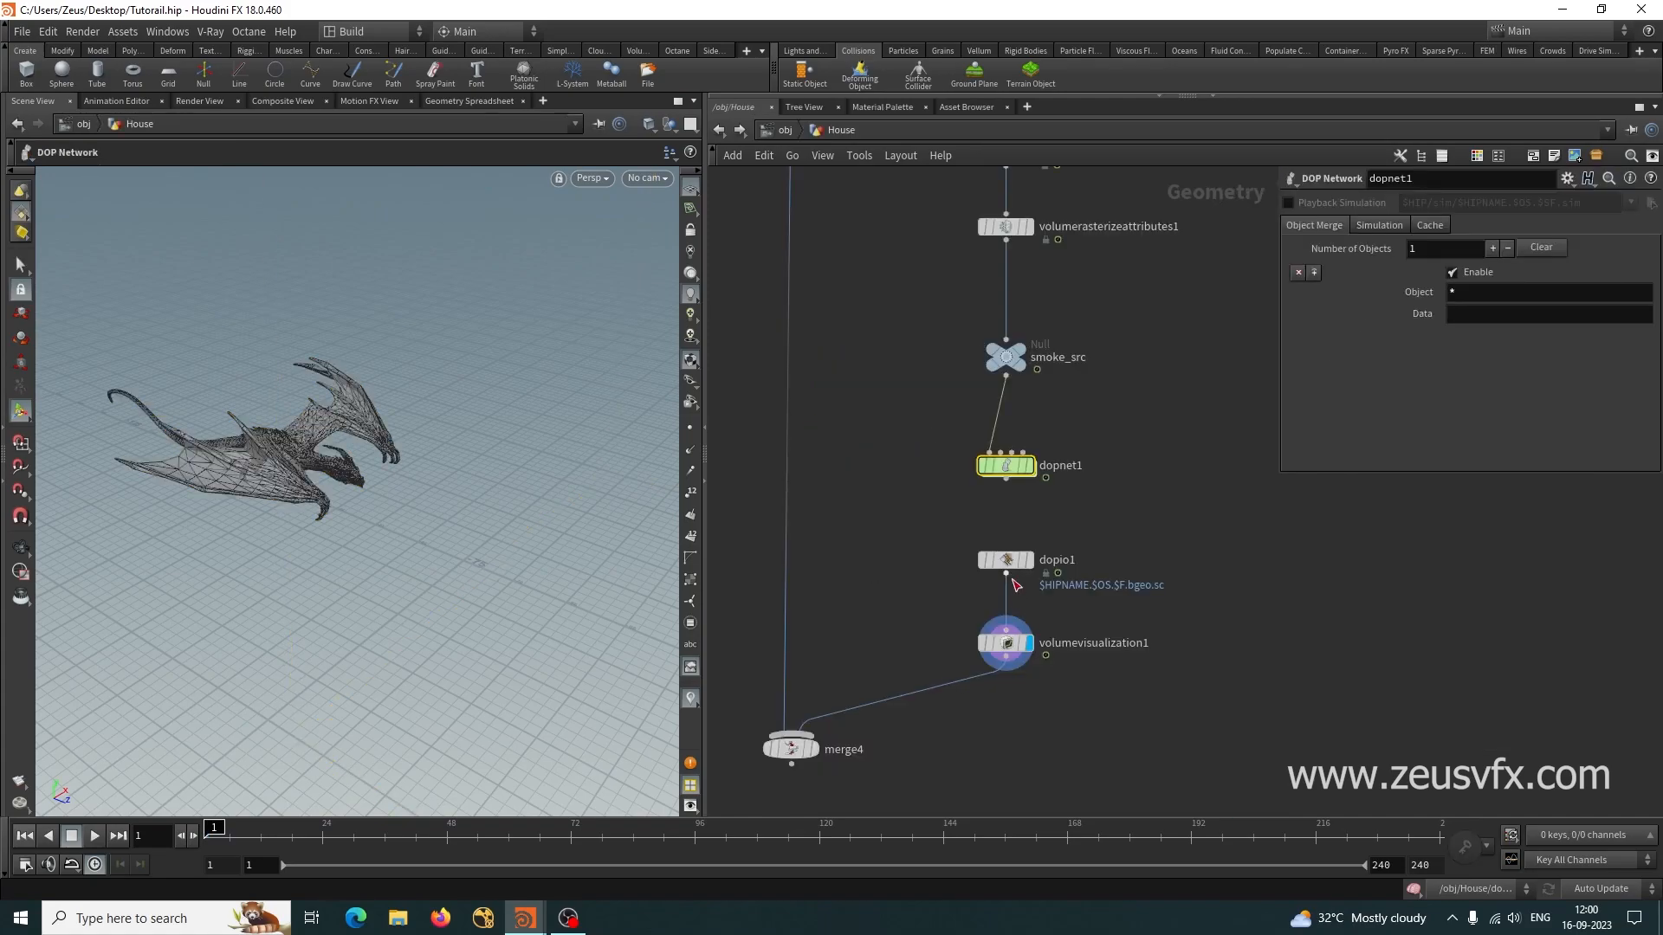
double_click(1007, 473)
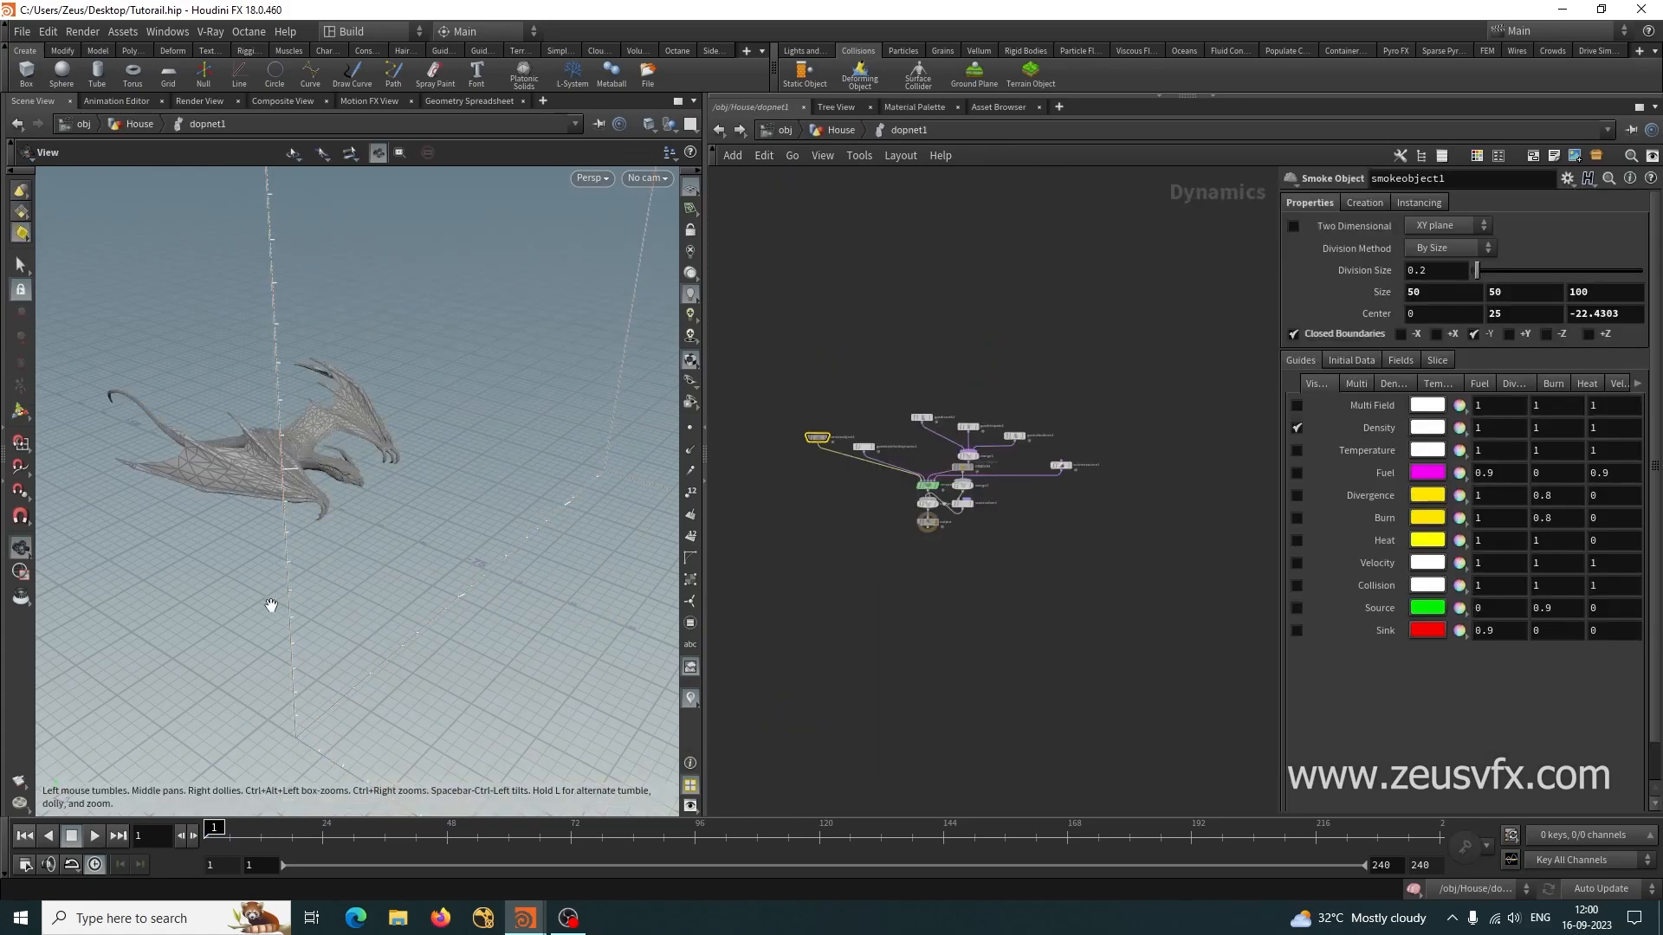
left_click_drag(271, 605, 273, 623, "alt")
key("l")
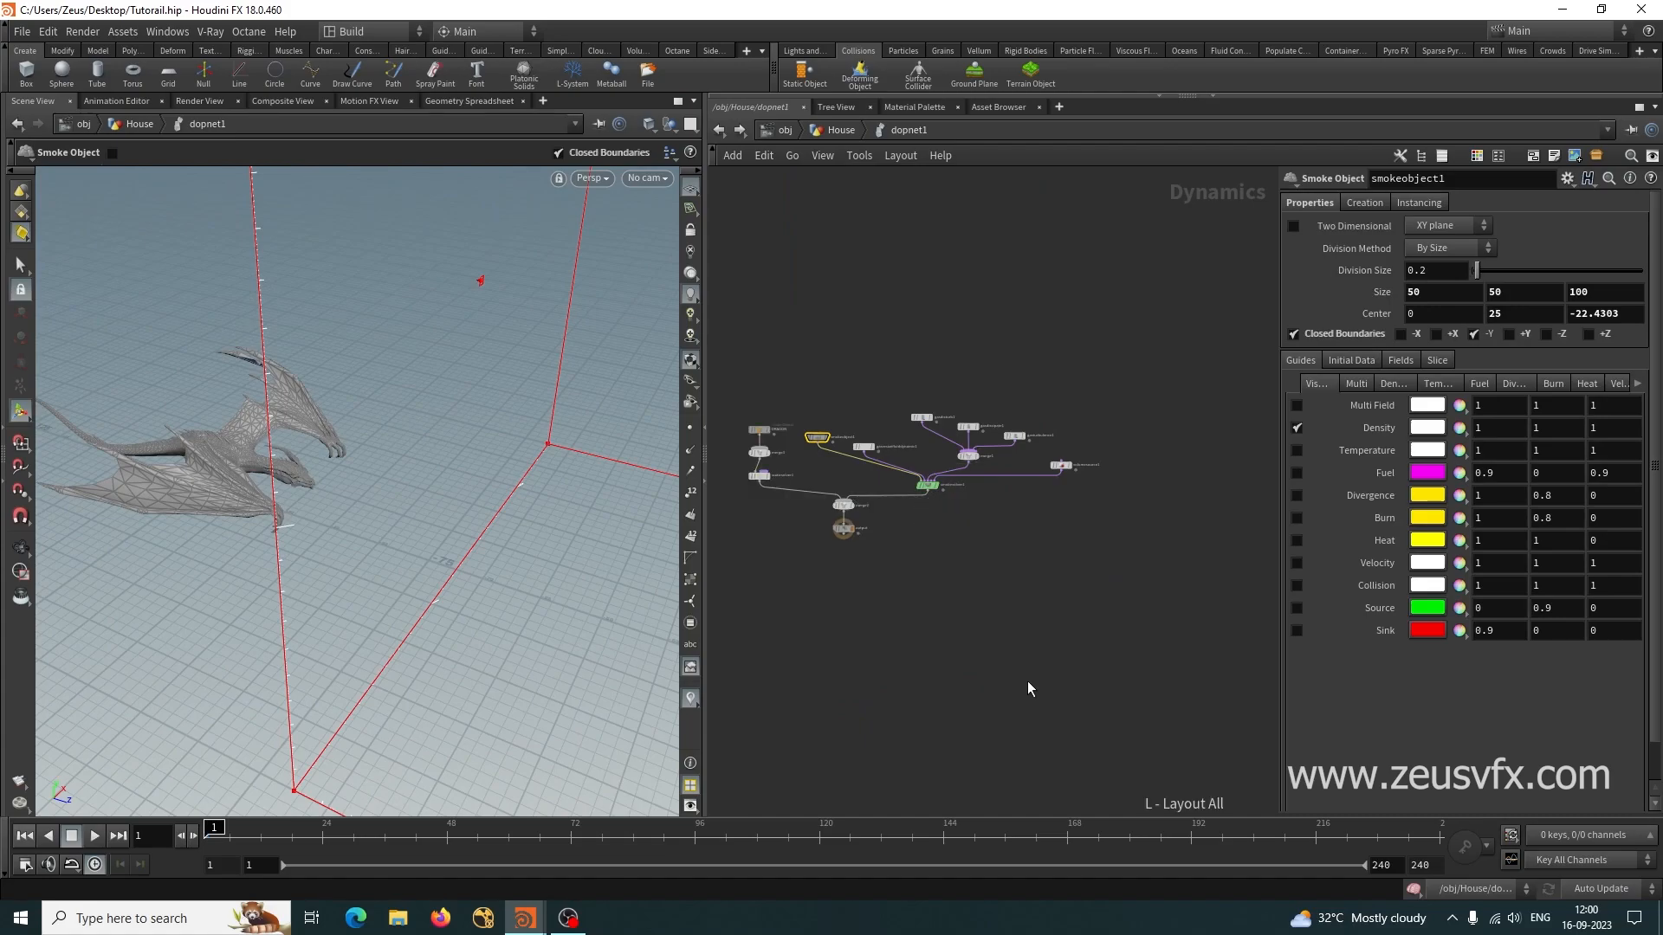
scroll(880, 568, "up", 5)
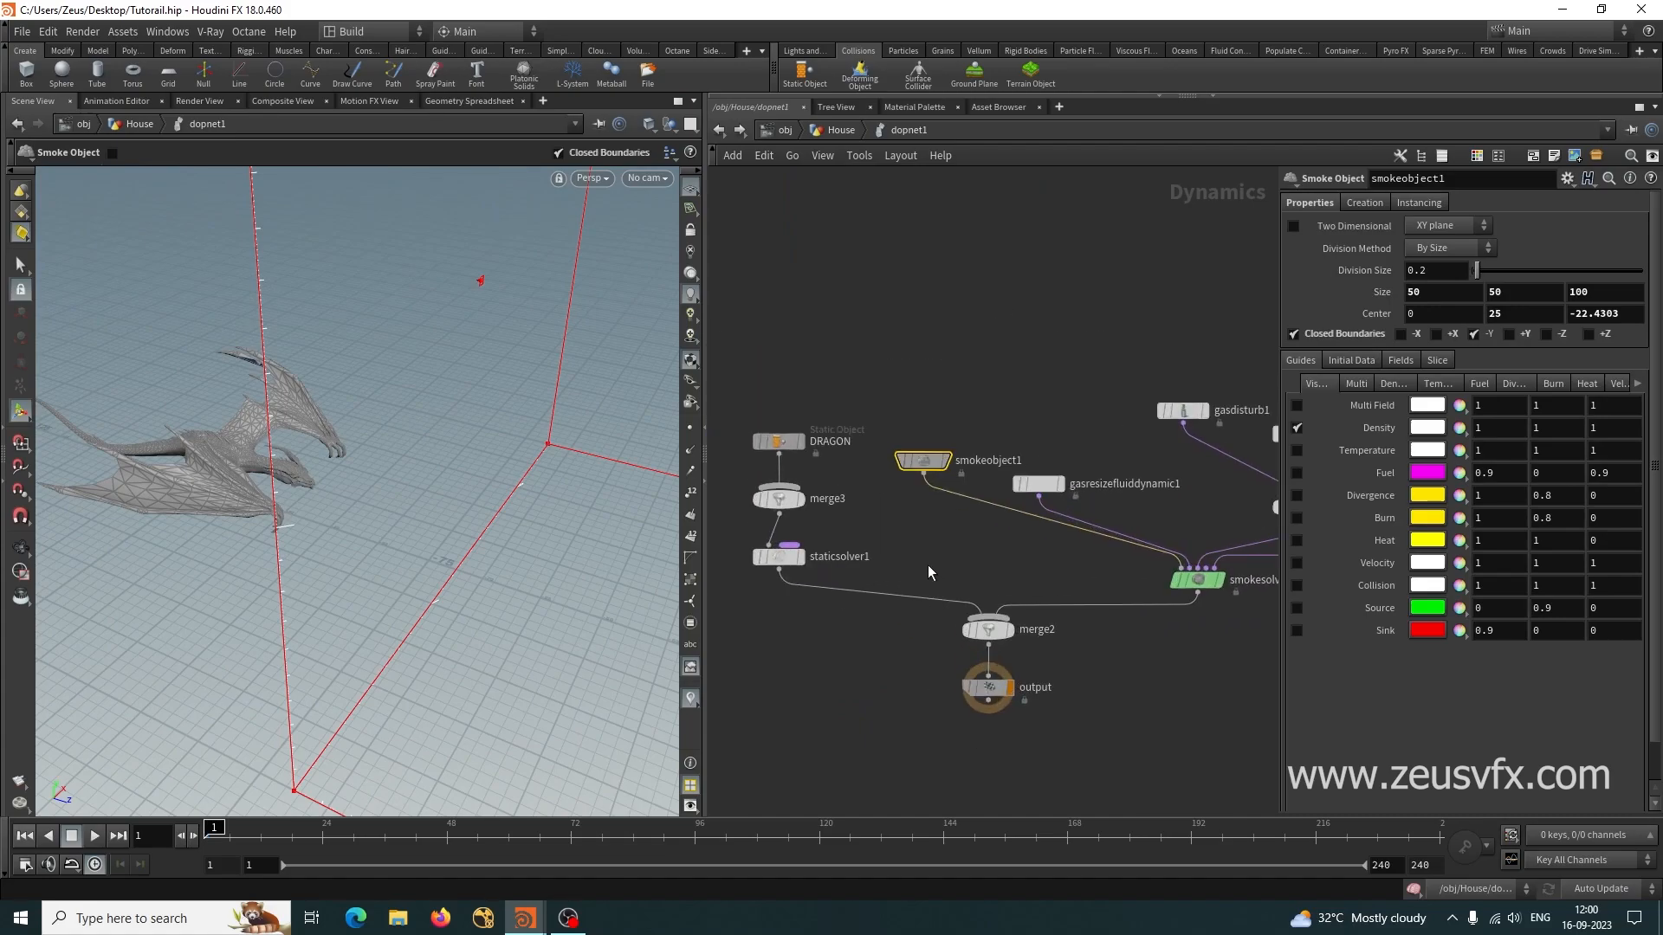
Examine the DRAGON static object's RBD Solver and Bullet Data collision options, including detection, volume mode and division method.
left_click(776, 443)
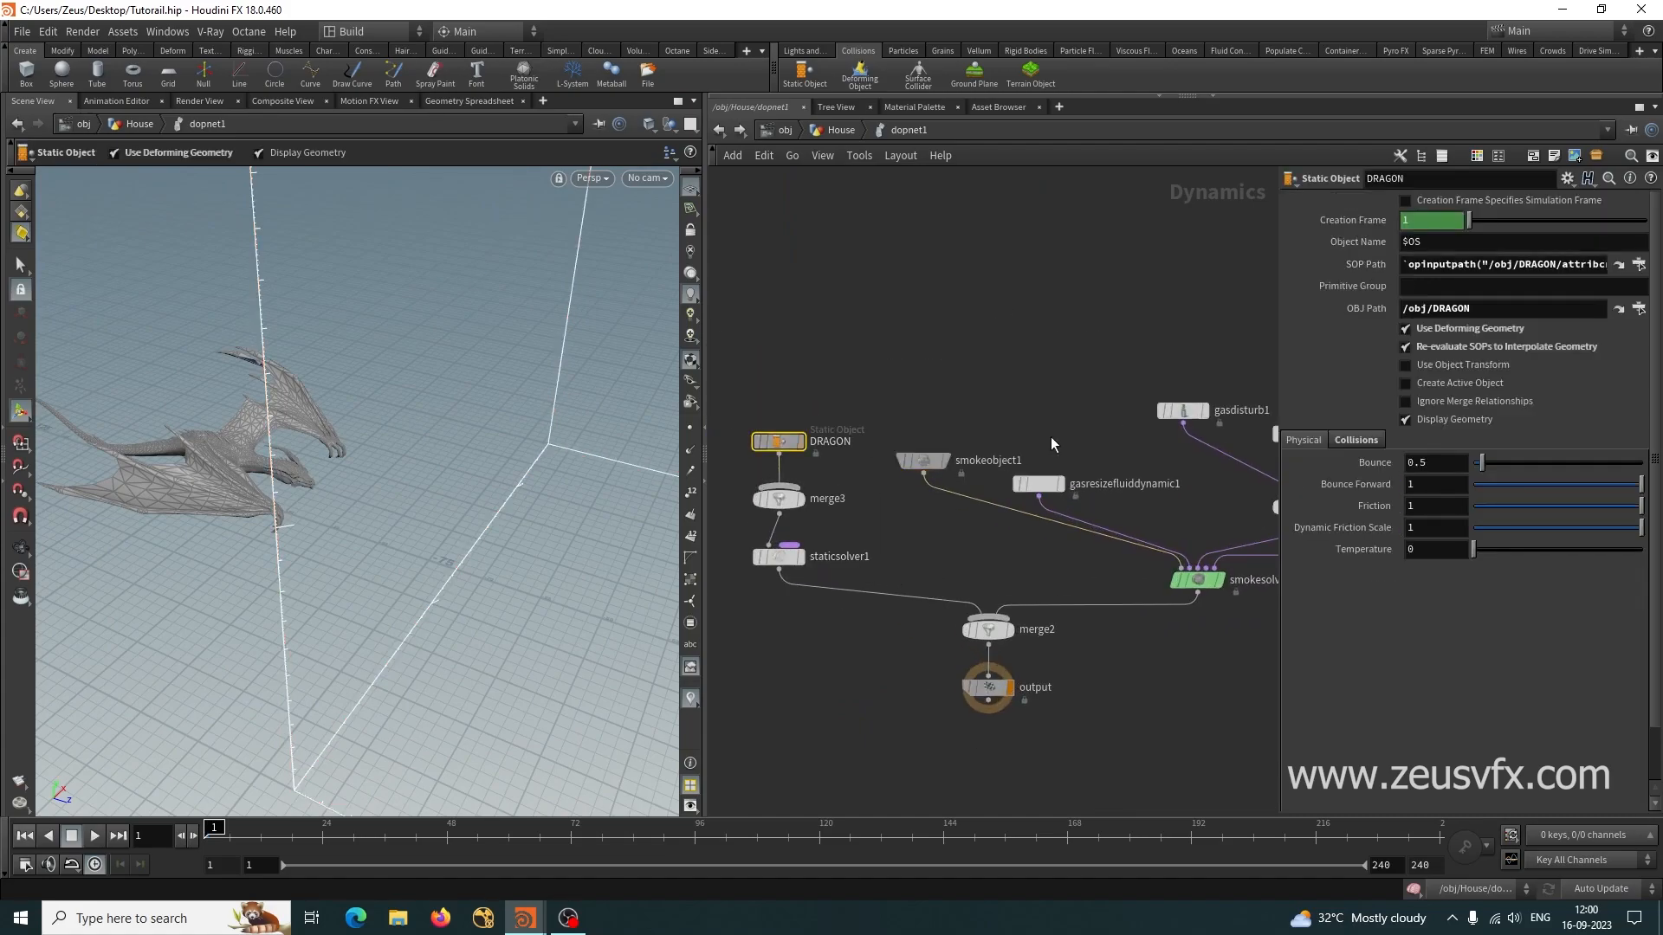
left_click(1356, 440)
left_click(1455, 485)
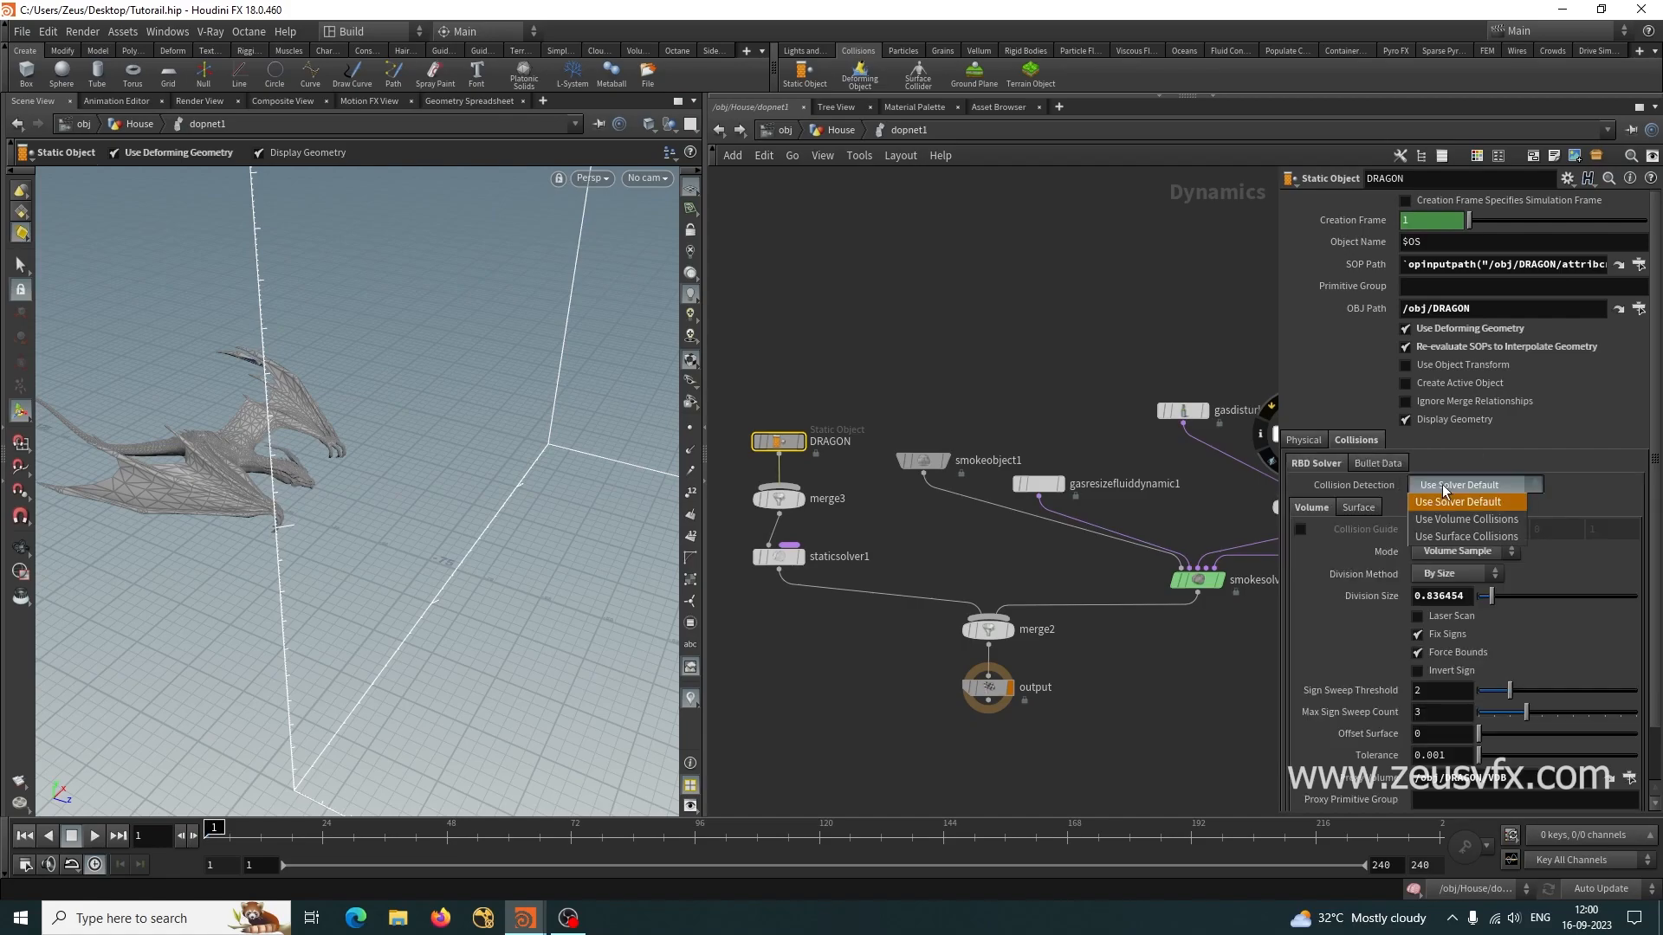
left_click(1442, 520)
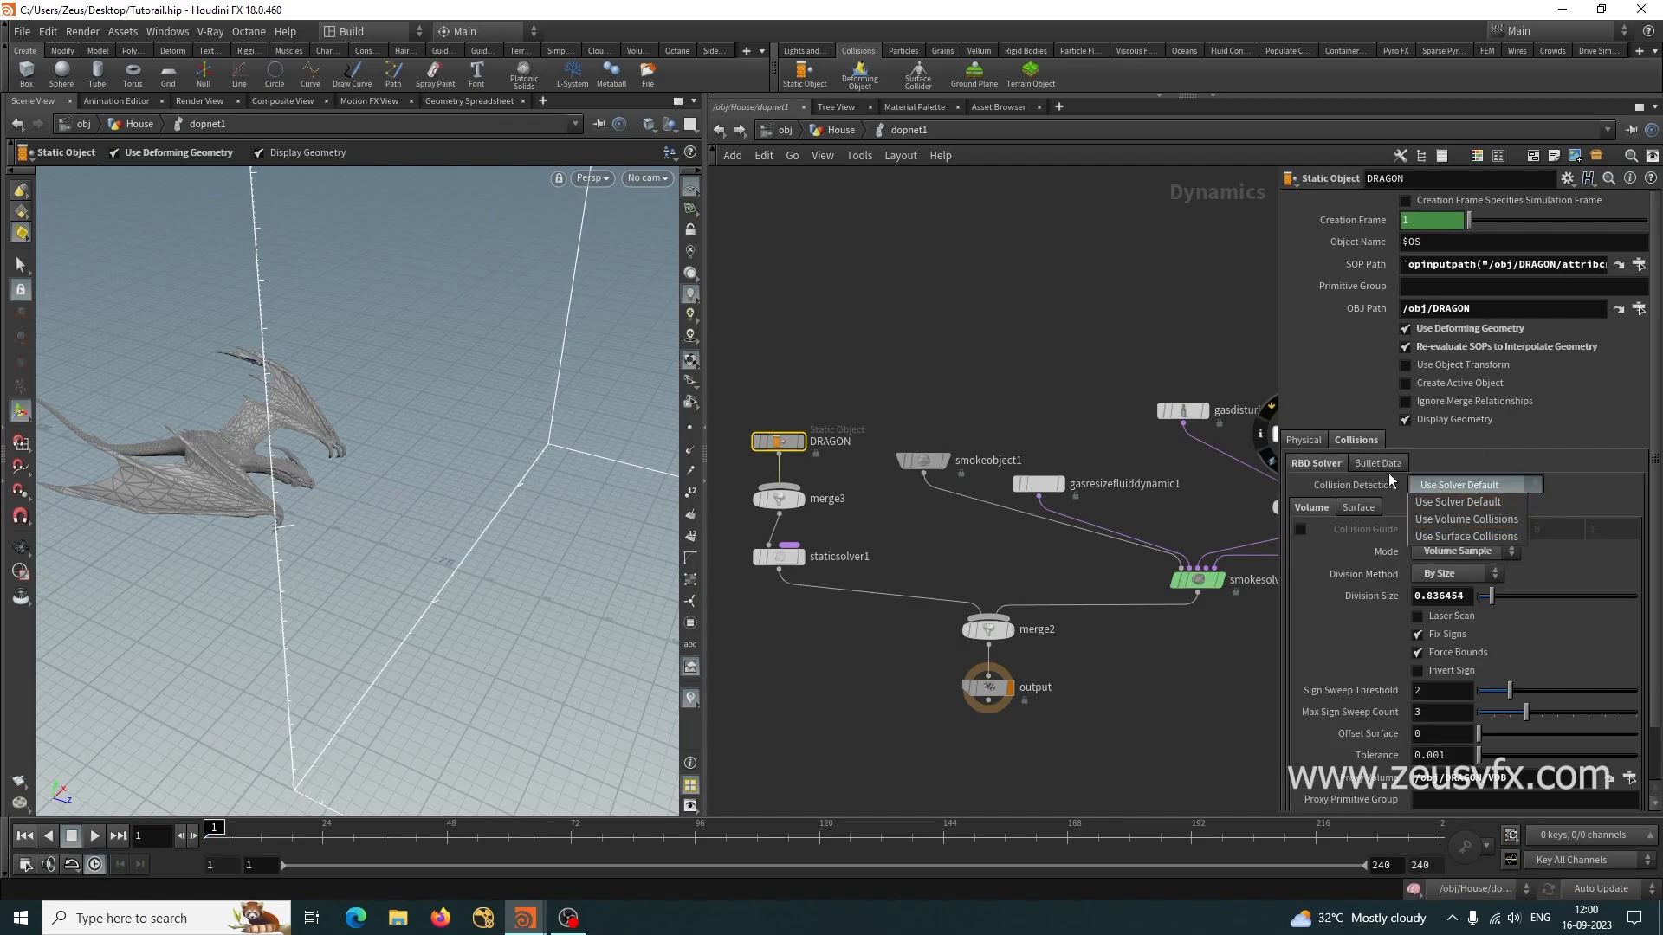
left_click(1378, 464)
left_click(1446, 564)
left_click(1437, 603)
left_click(1314, 464)
left_click(1464, 552)
left_click(1445, 672)
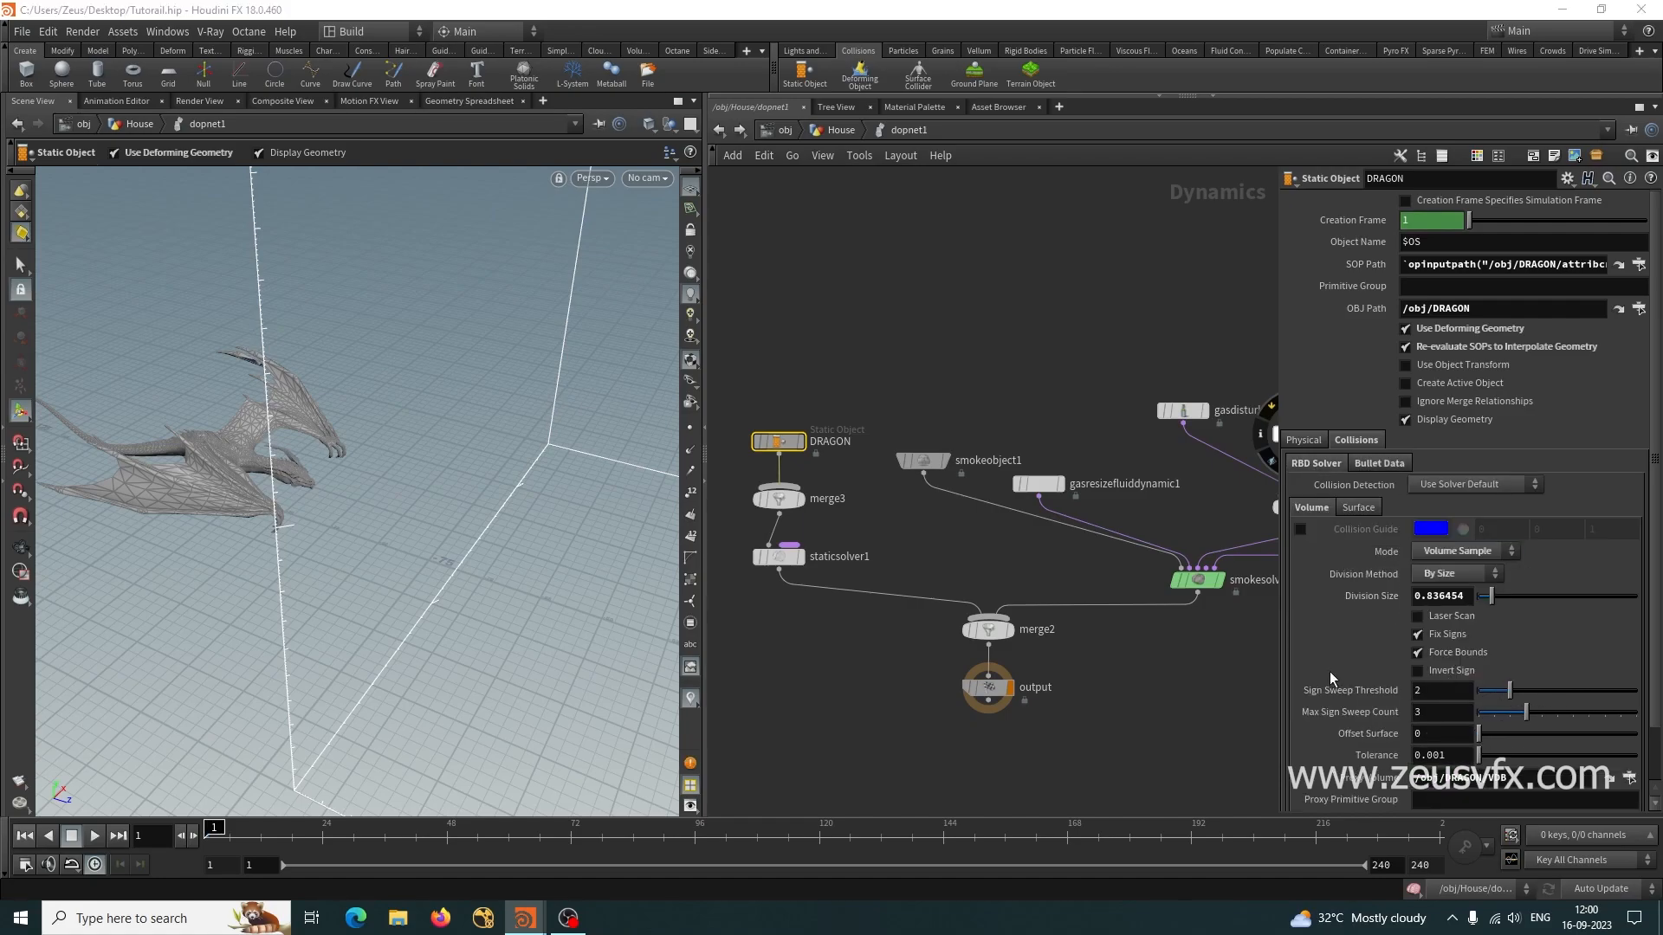
left_click(1454, 573)
left_click(1441, 678)
Set the Division Size of the DRAGON static object's collision volume to 0.3.
scroll(1333, 686, "down", 2)
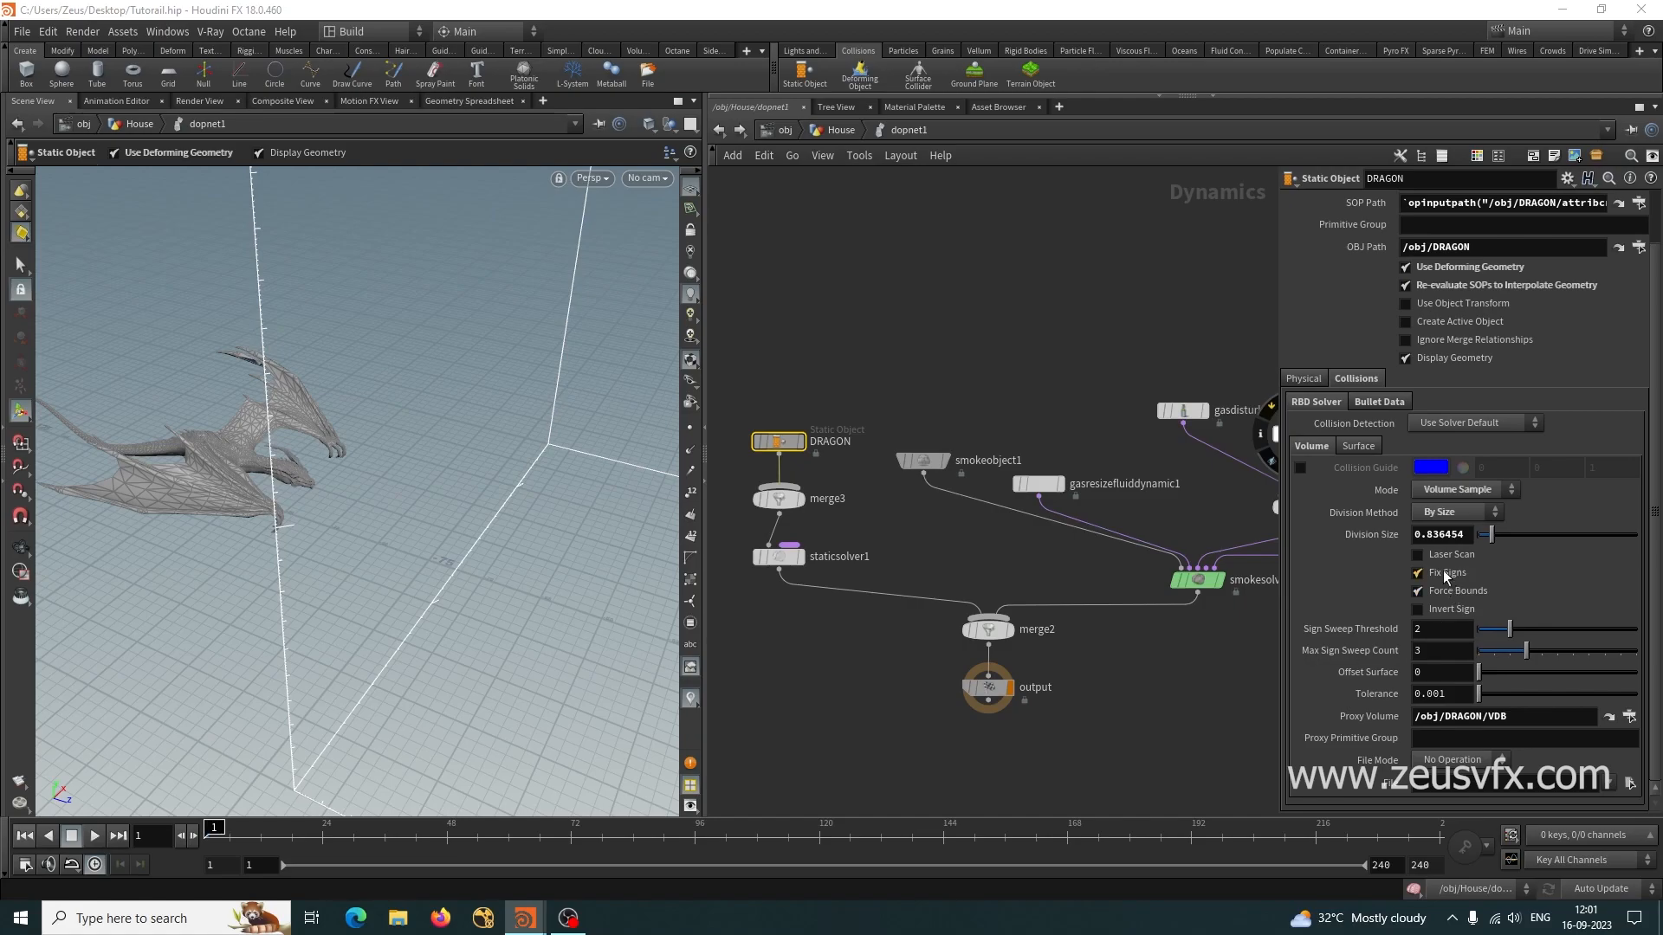
double_click(1444, 534)
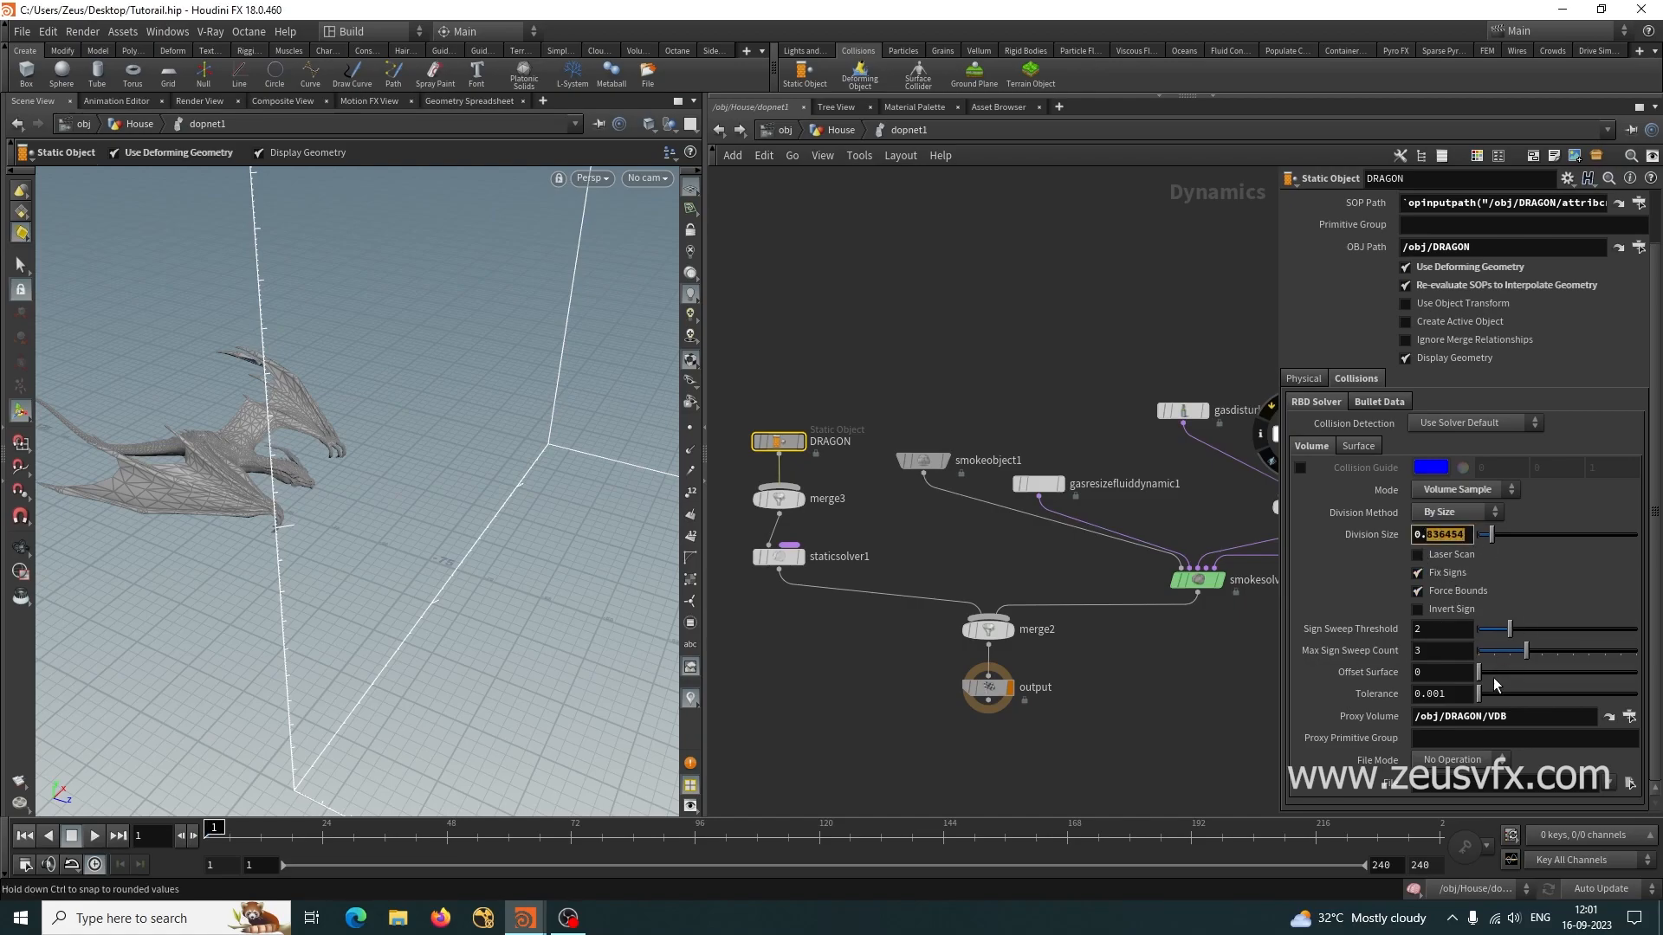
type("3")
key("Return")
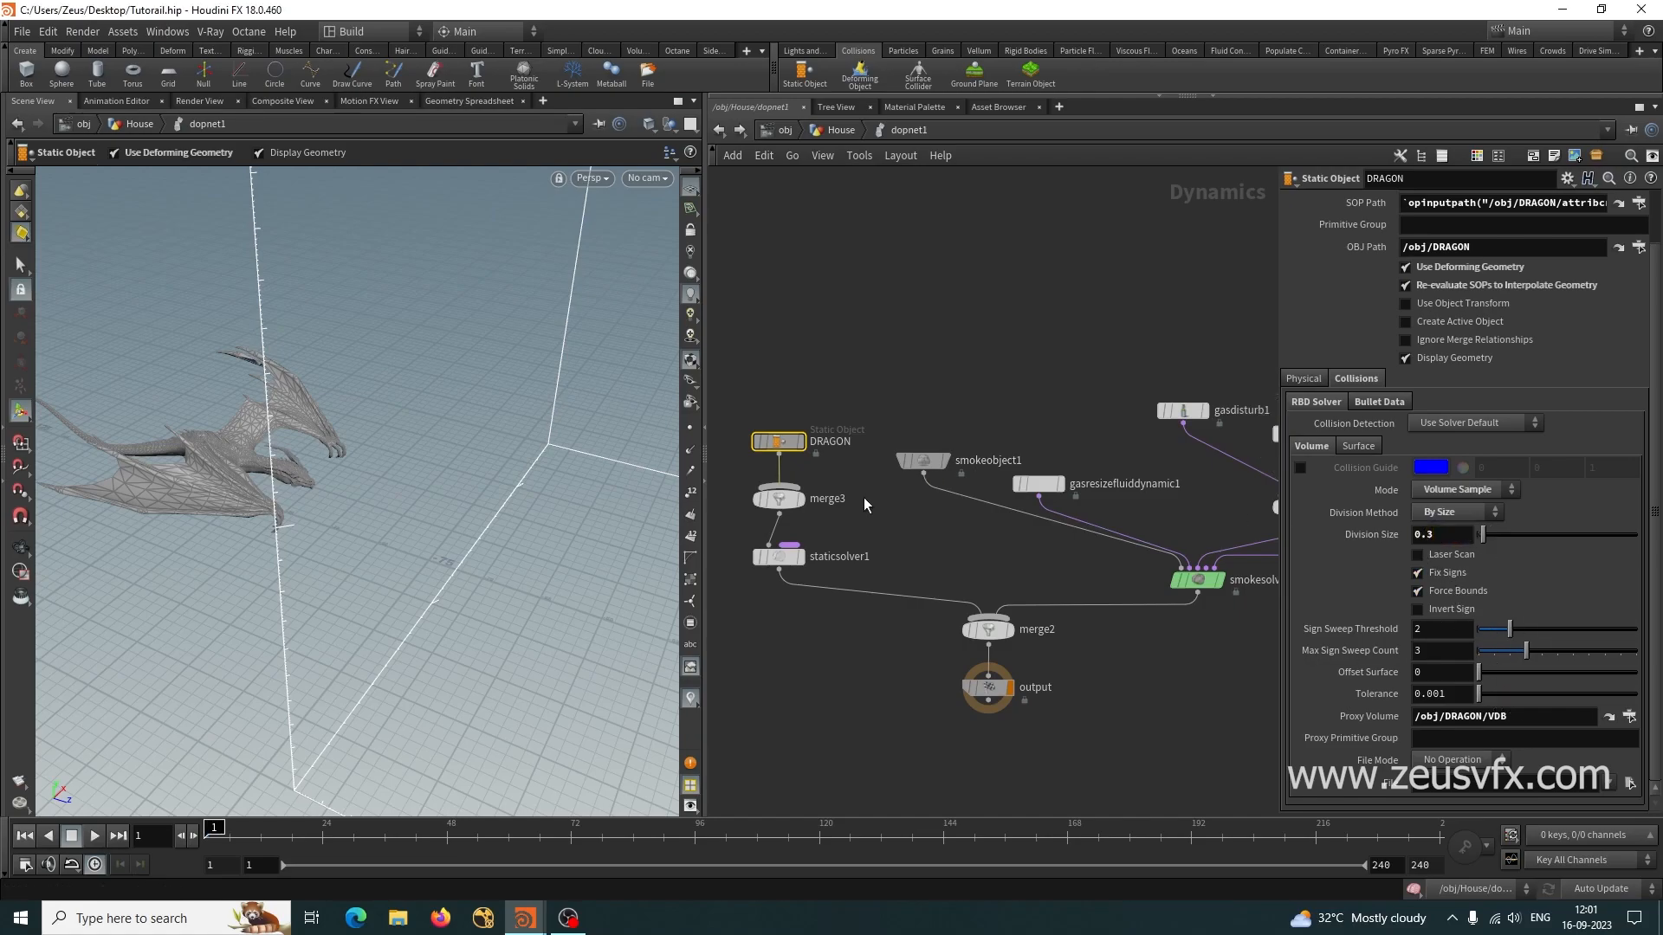
Go to the DRAGON object's geometry network and lay out its overlapping nodes.
left_click(833, 130)
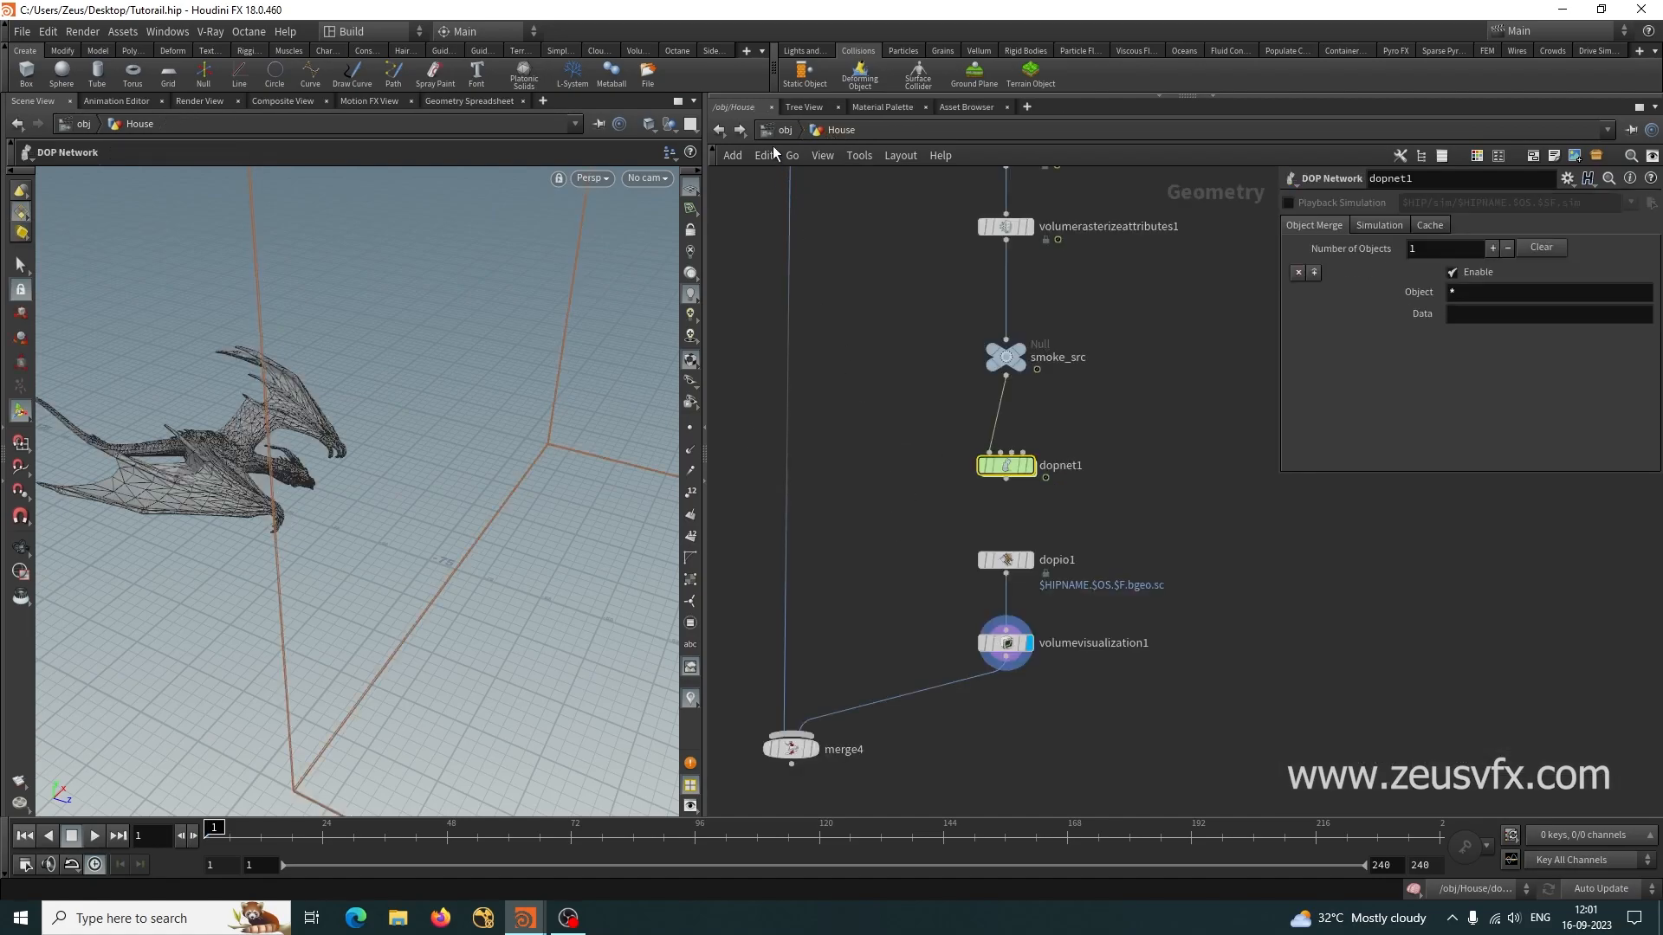
left_click(781, 132)
left_click(866, 369)
double_click(869, 368)
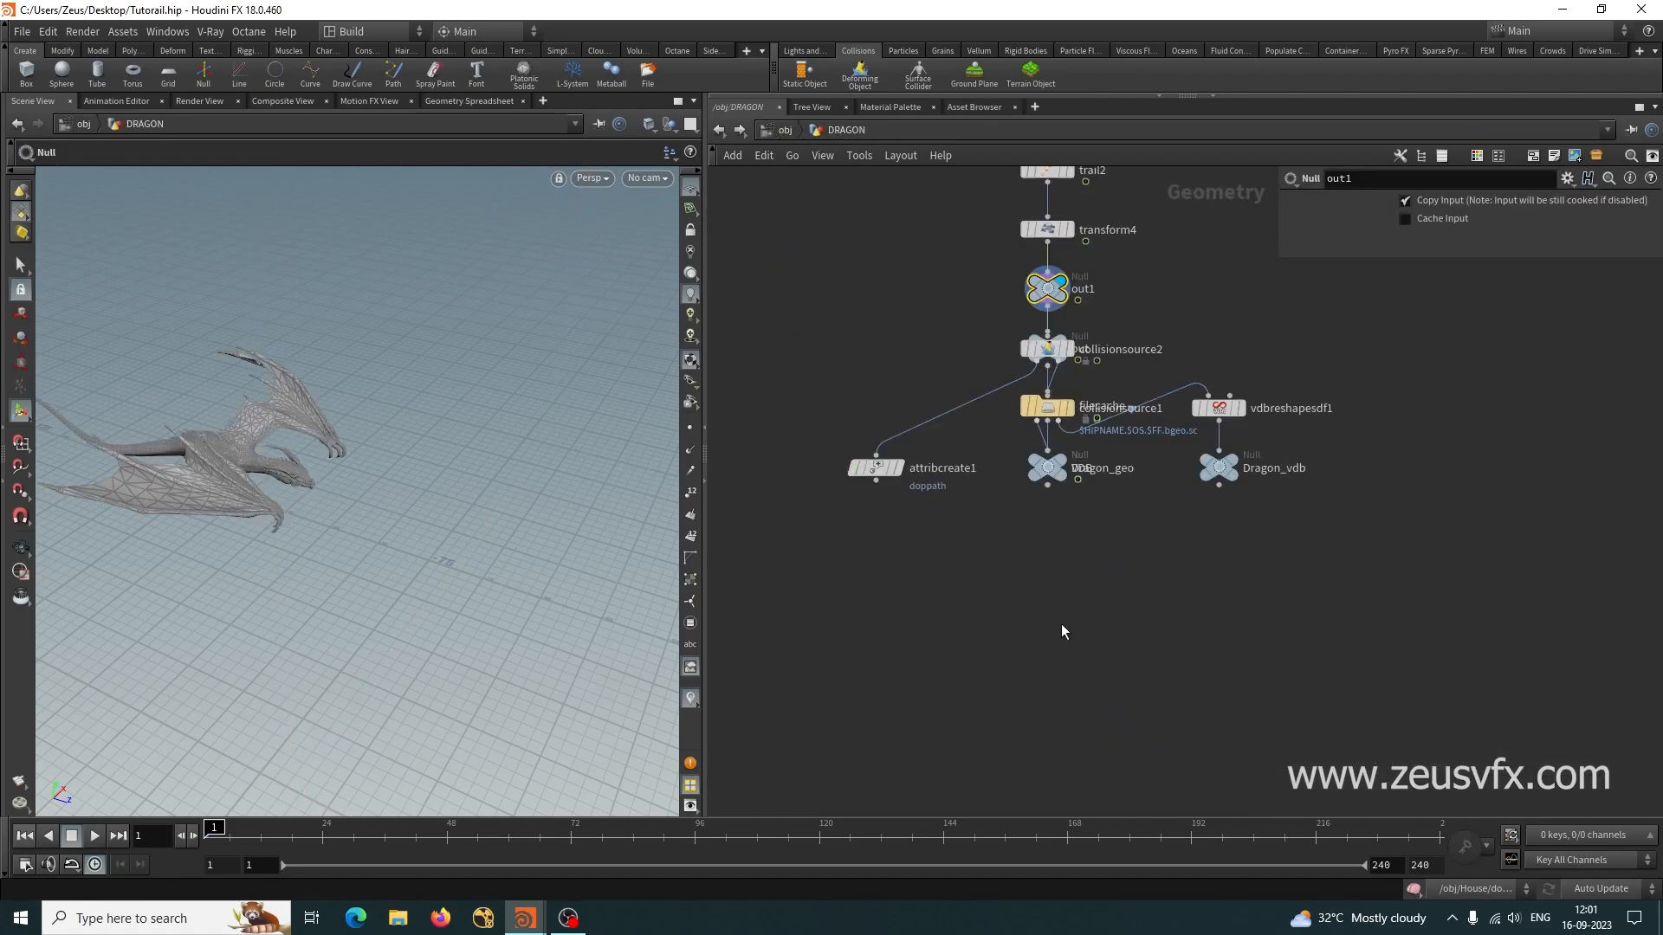
key("l")
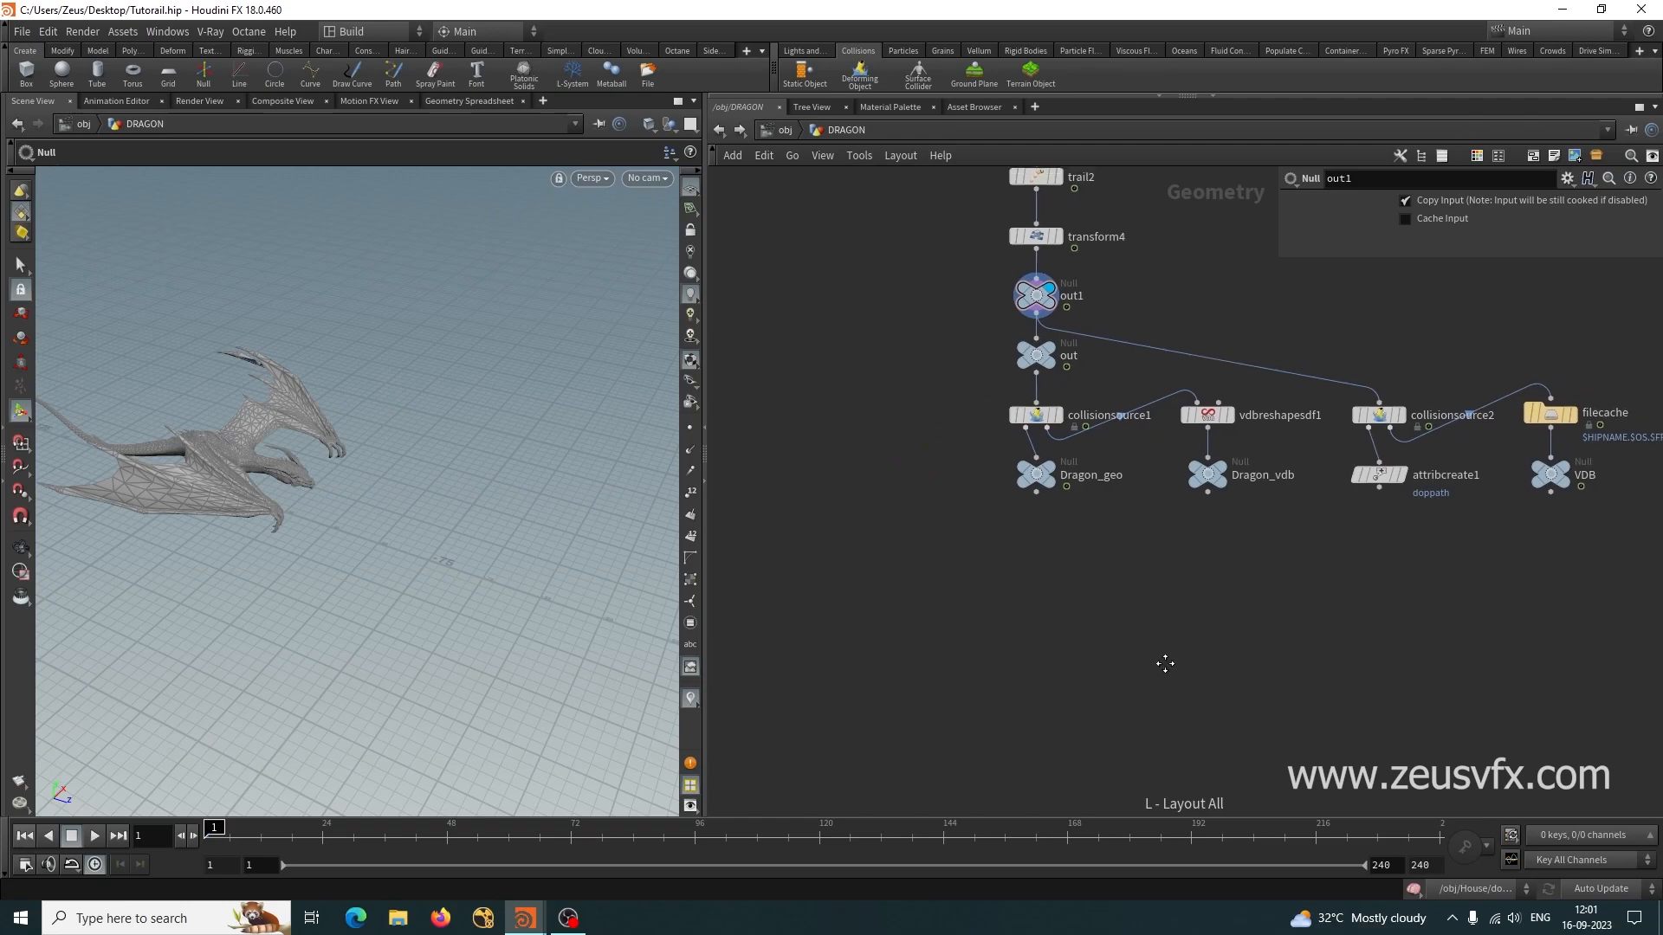
Display the VDB null in the DRAGON network and bring up the Volume settings of collisionsource2.
scroll(1104, 570, "up", 3)
left_click(1160, 431)
left_click(1173, 378)
middle_click_drag(1233, 646, 973, 717)
left_click(1162, 530)
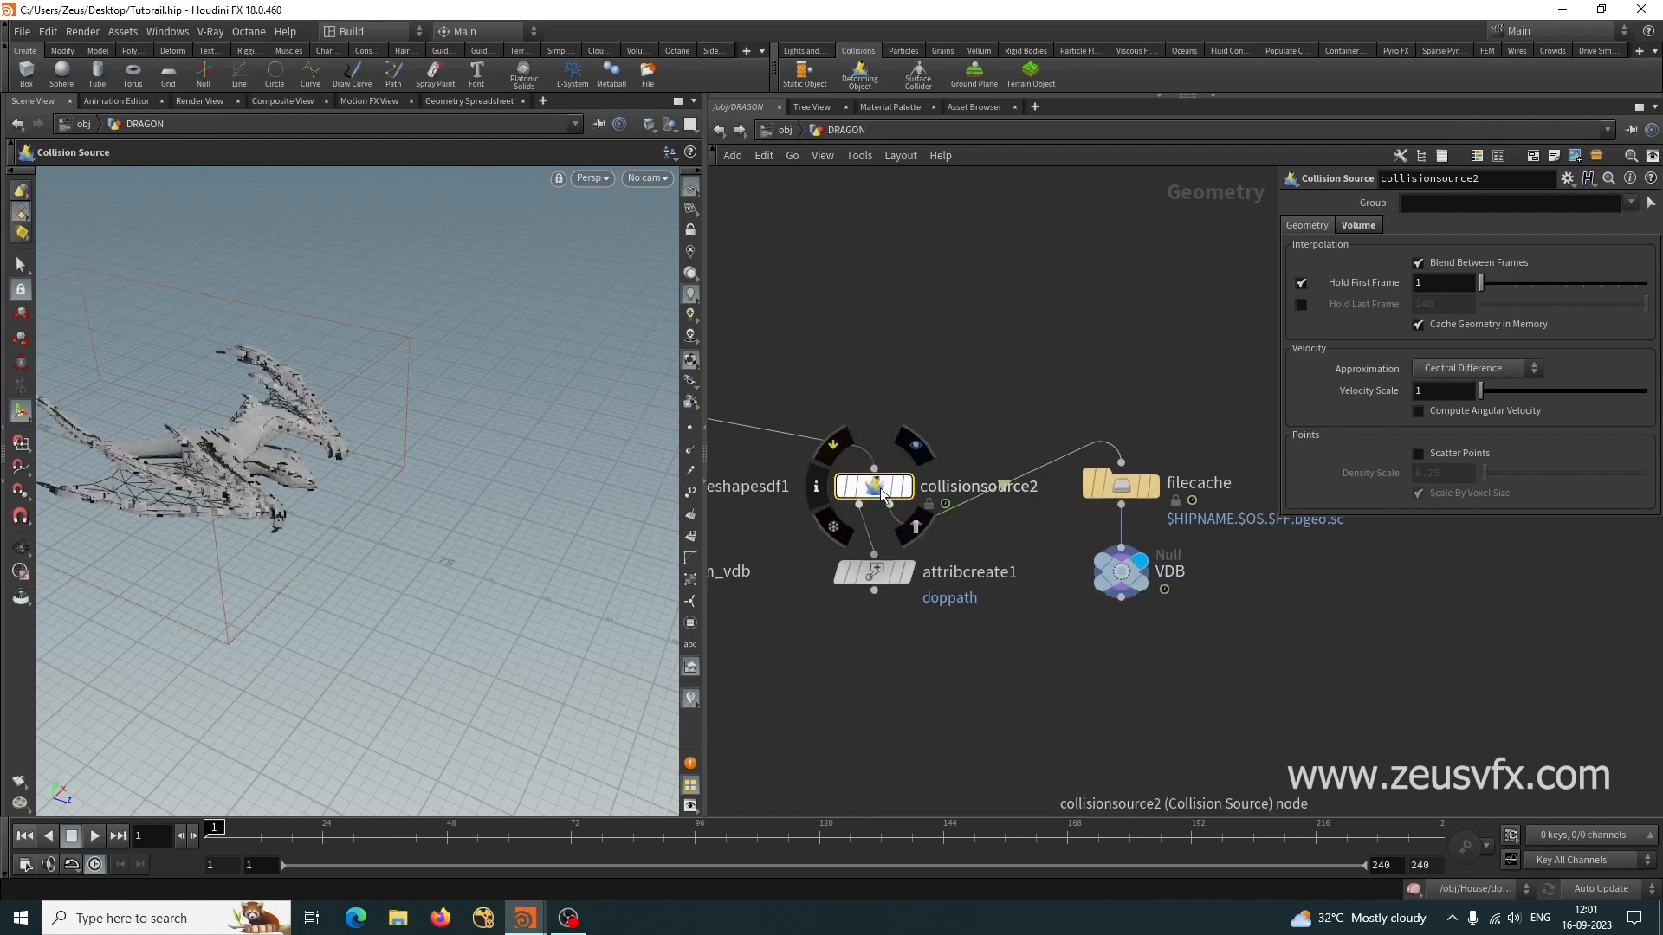
middle_click_drag(1067, 653, 1033, 745)
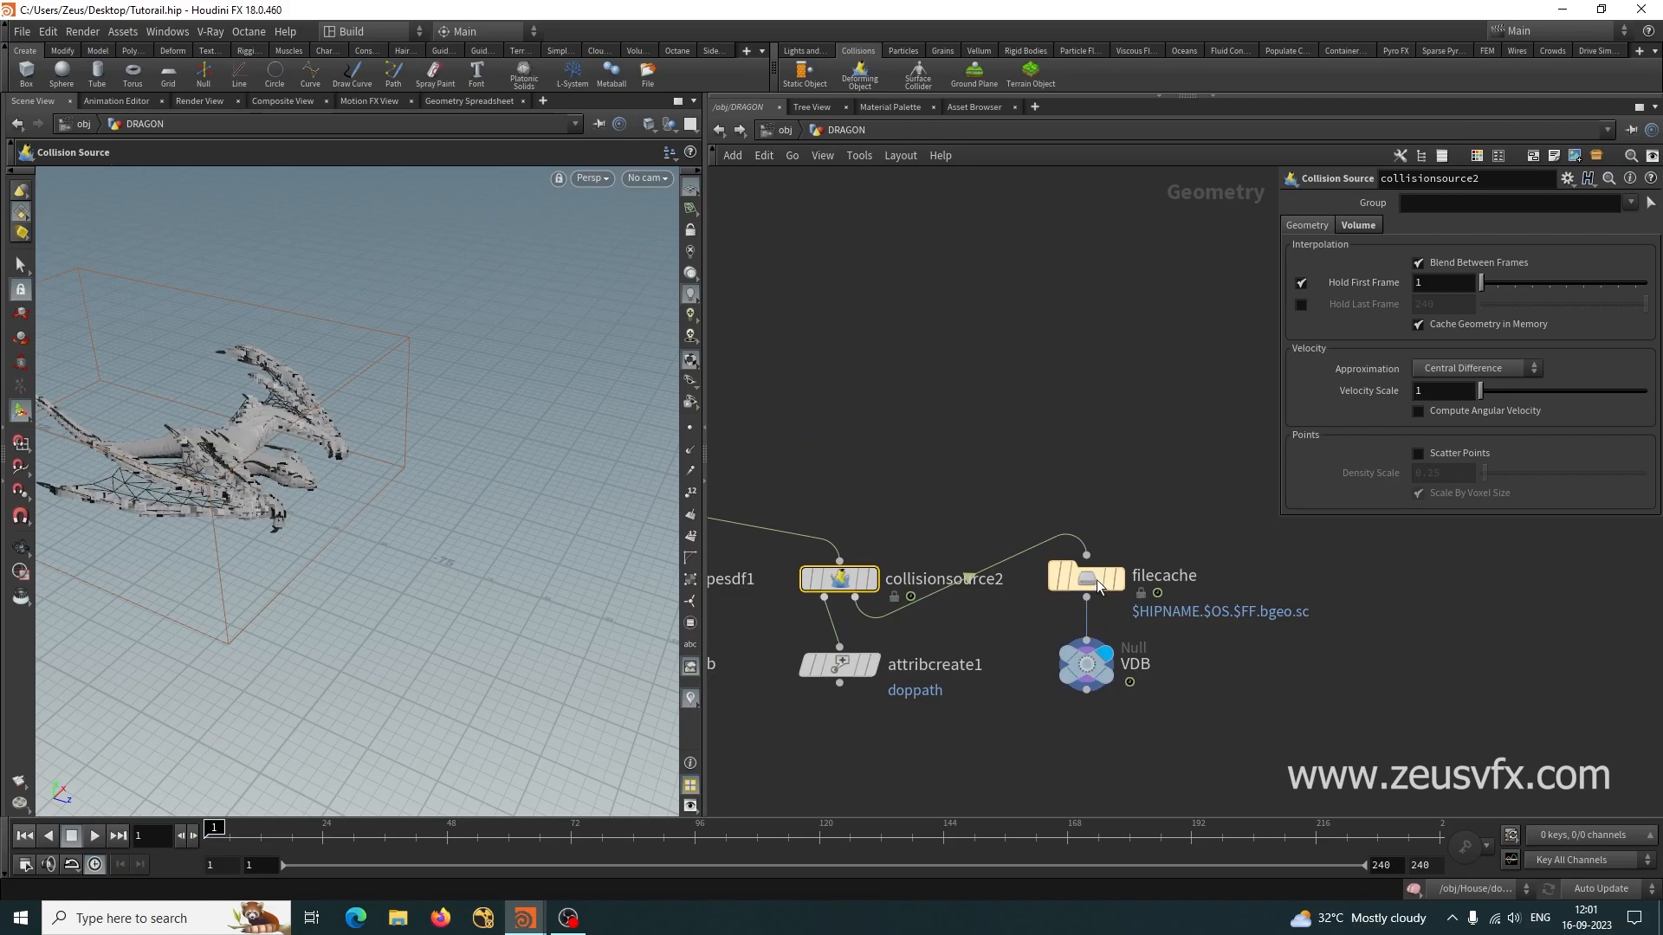
left_click(1357, 225)
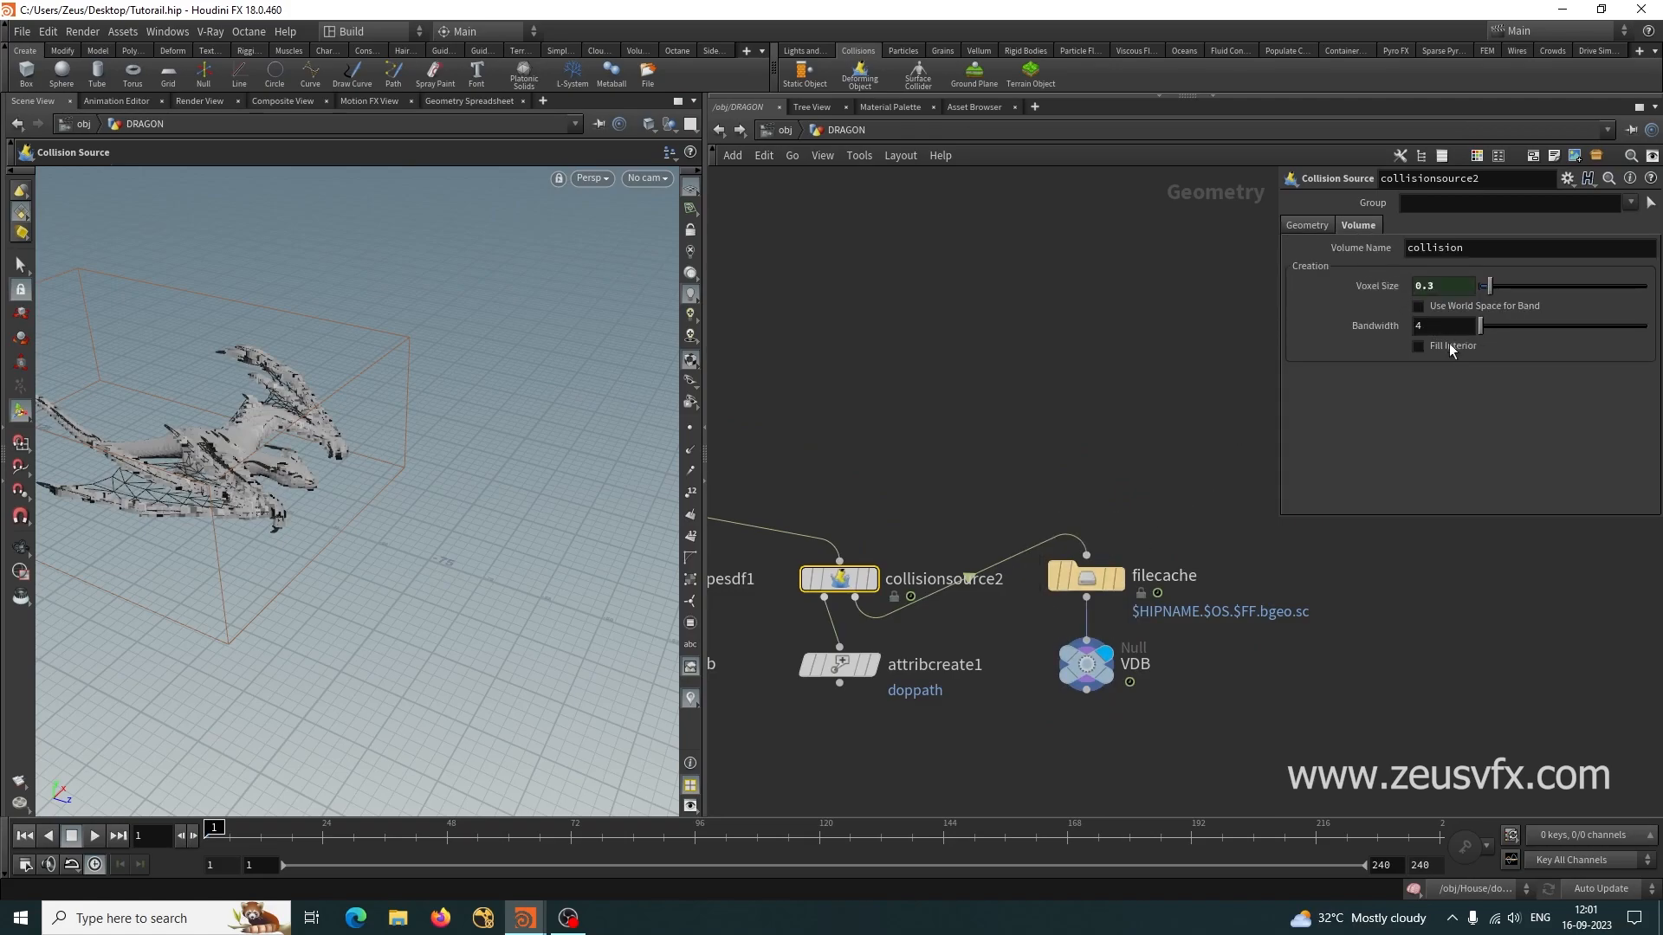
Insert a VDB Reshape SDF node between collisionsource2 and the filecache.
key("Tab")
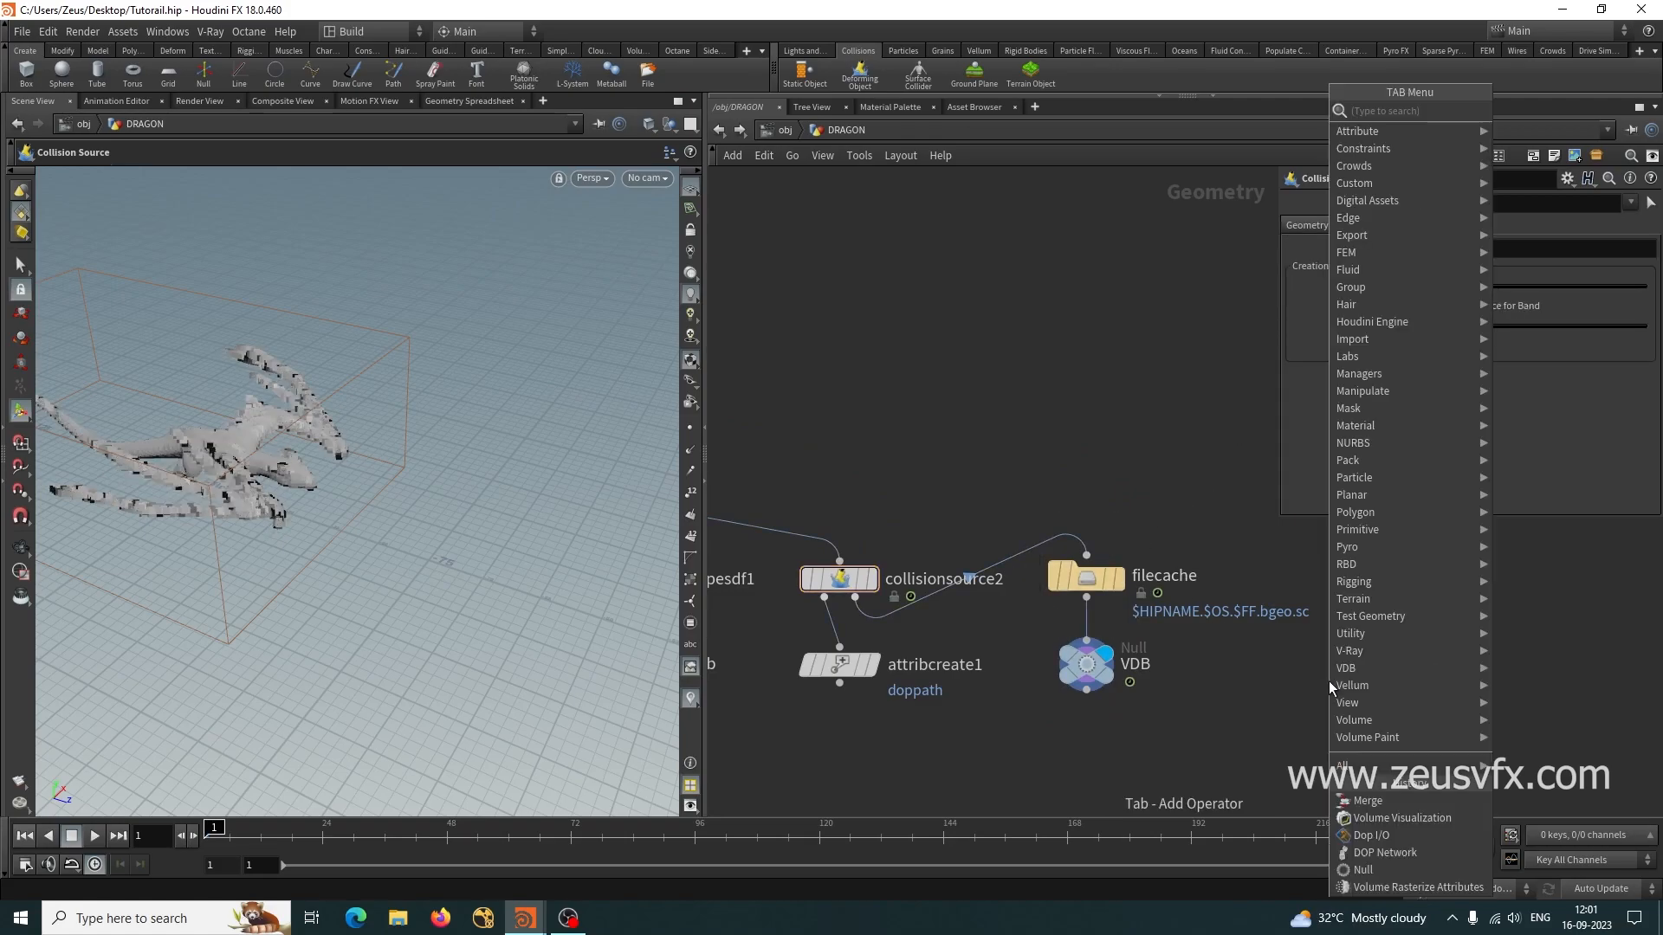
type("vdb re")
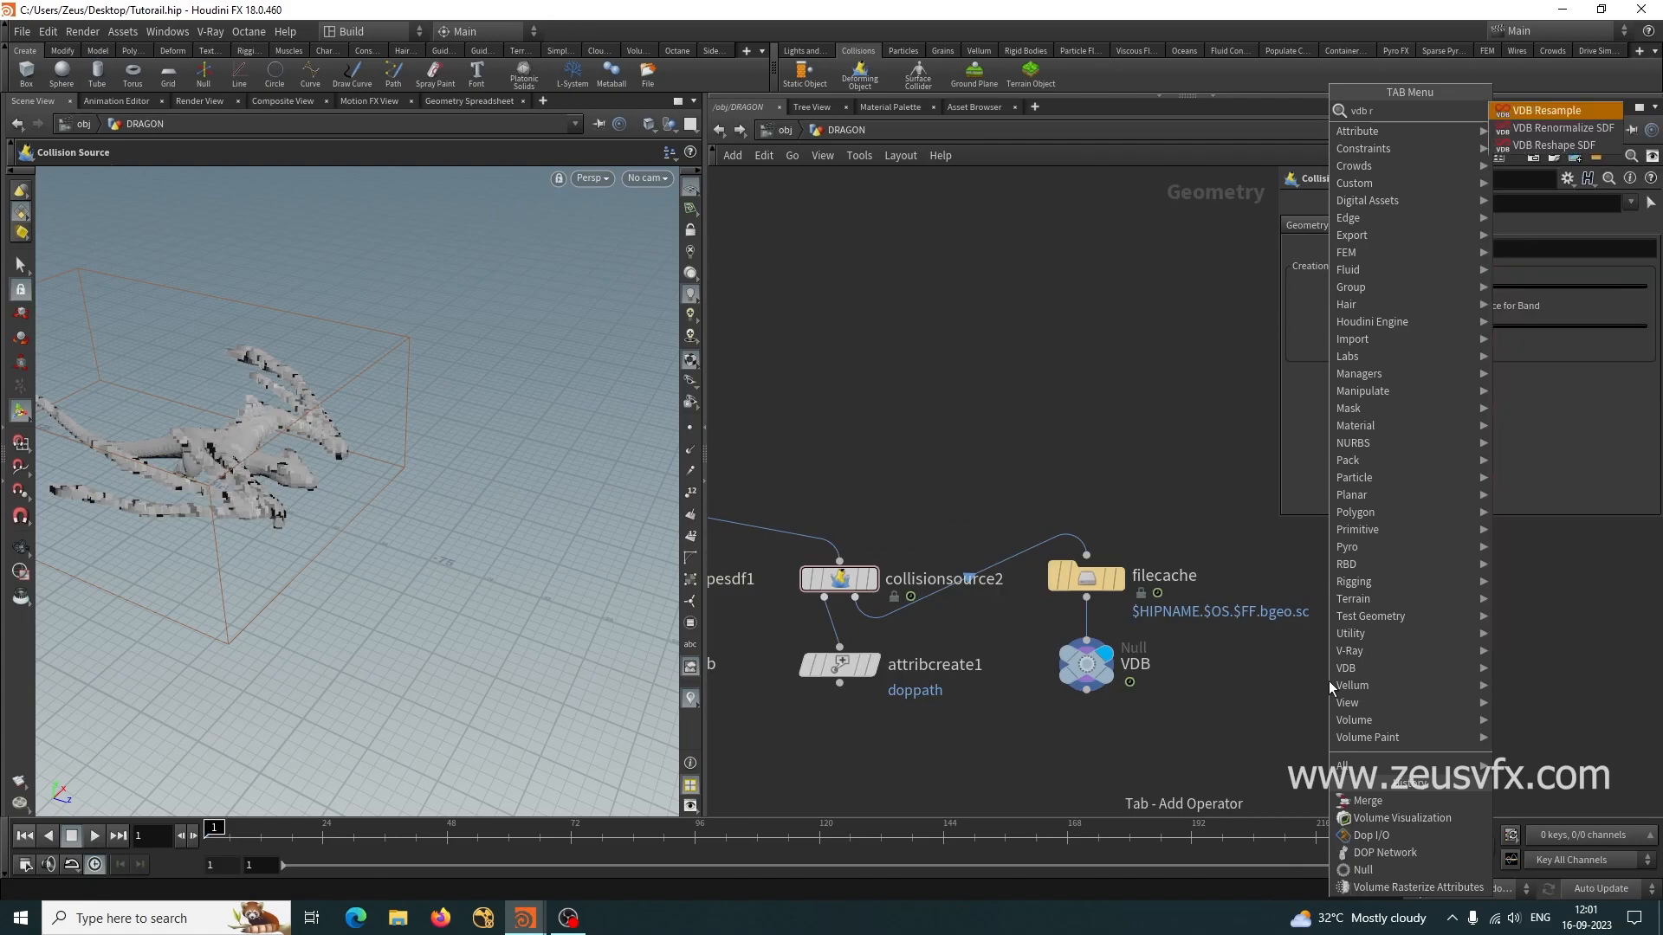
left_click(1547, 147)
left_click(994, 575)
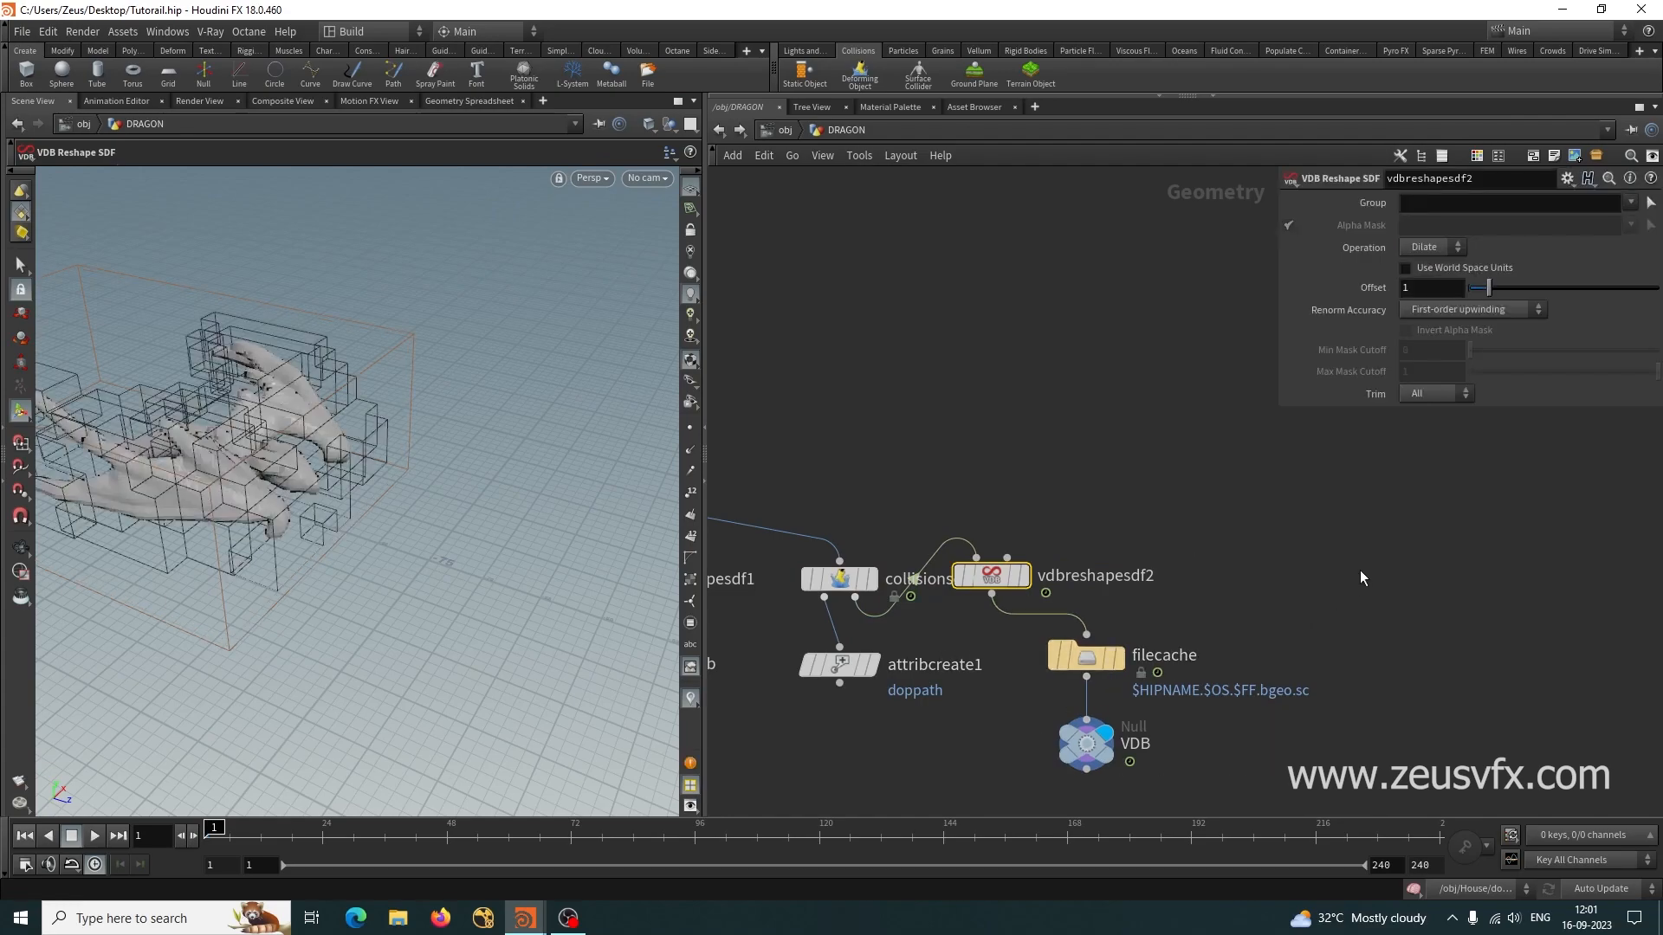
Switch the DRAGON network's display to the out null above collisionsource1.
middle_click_drag(1350, 674, 1419, 662)
scroll(1419, 662, "down", 5)
scroll(990, 559, "up", 3)
left_click(1009, 526)
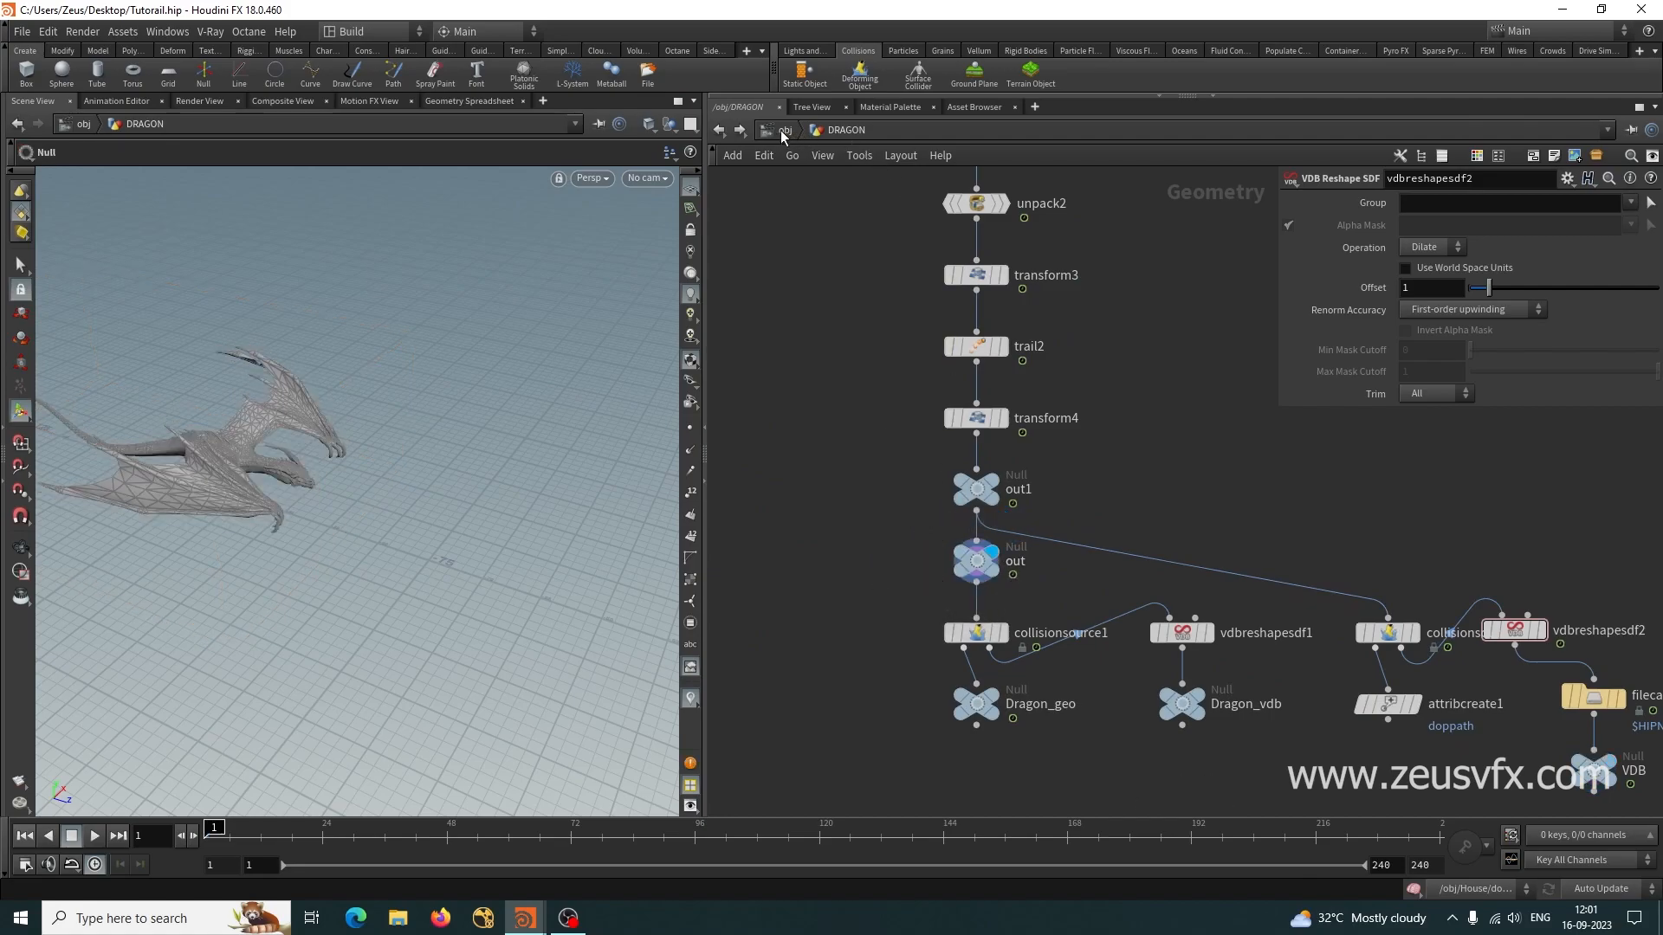
Go into dopnet1 inside the House object and lay out all of its nodes.
left_click(781, 130)
double_click(871, 318)
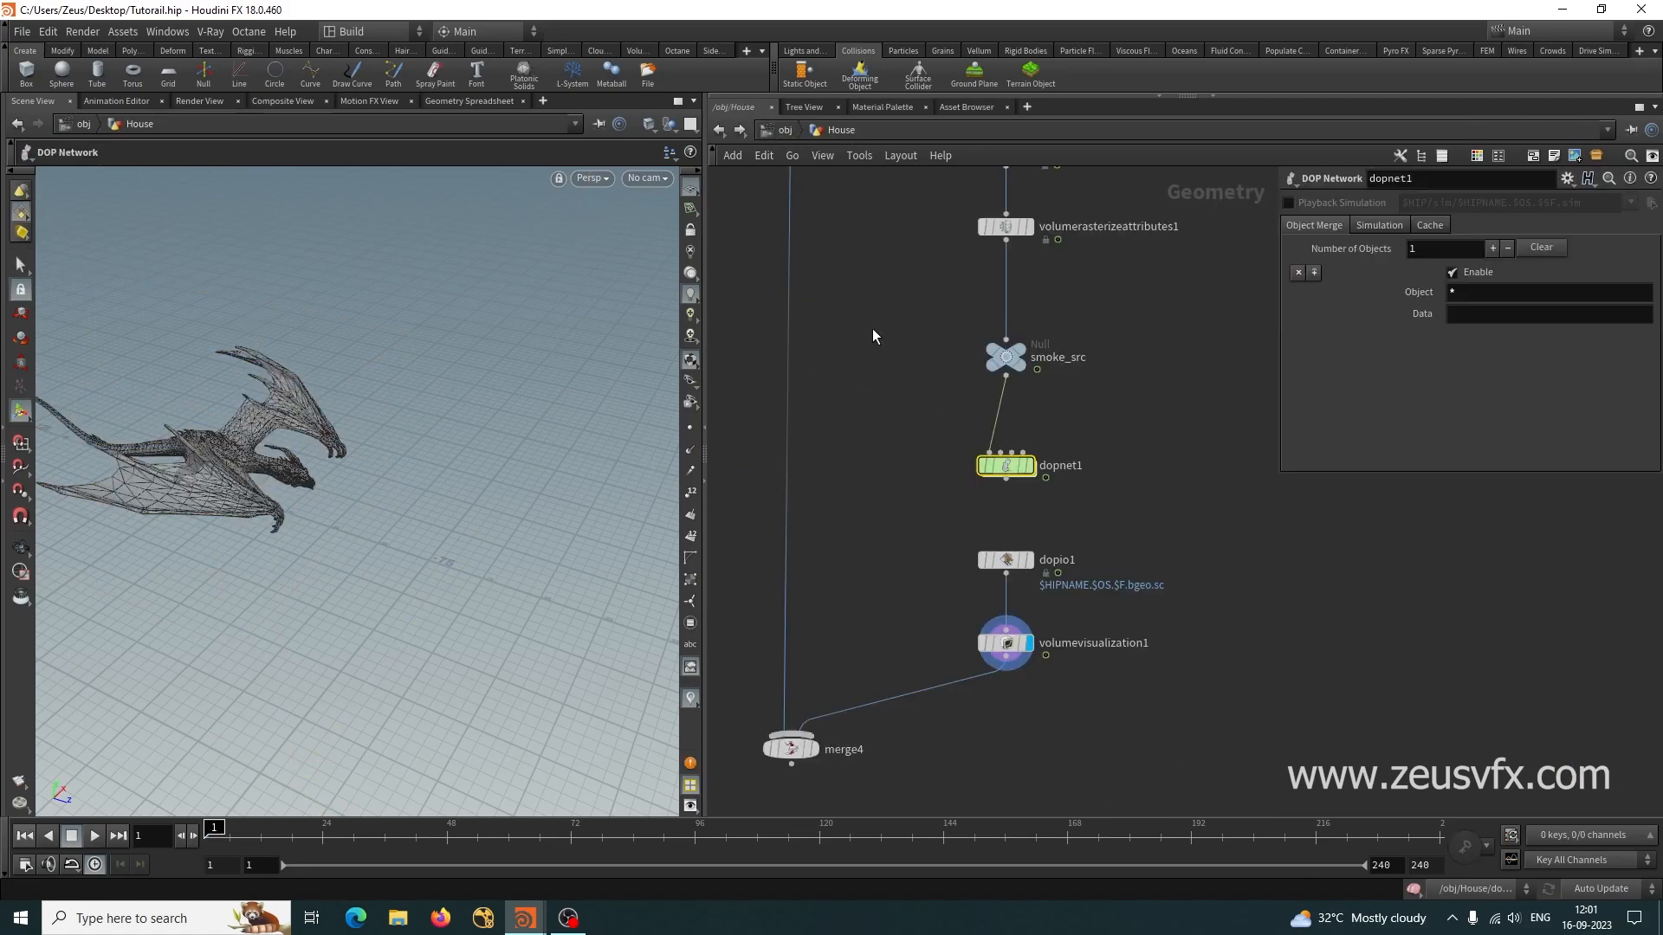
double_click(1007, 468)
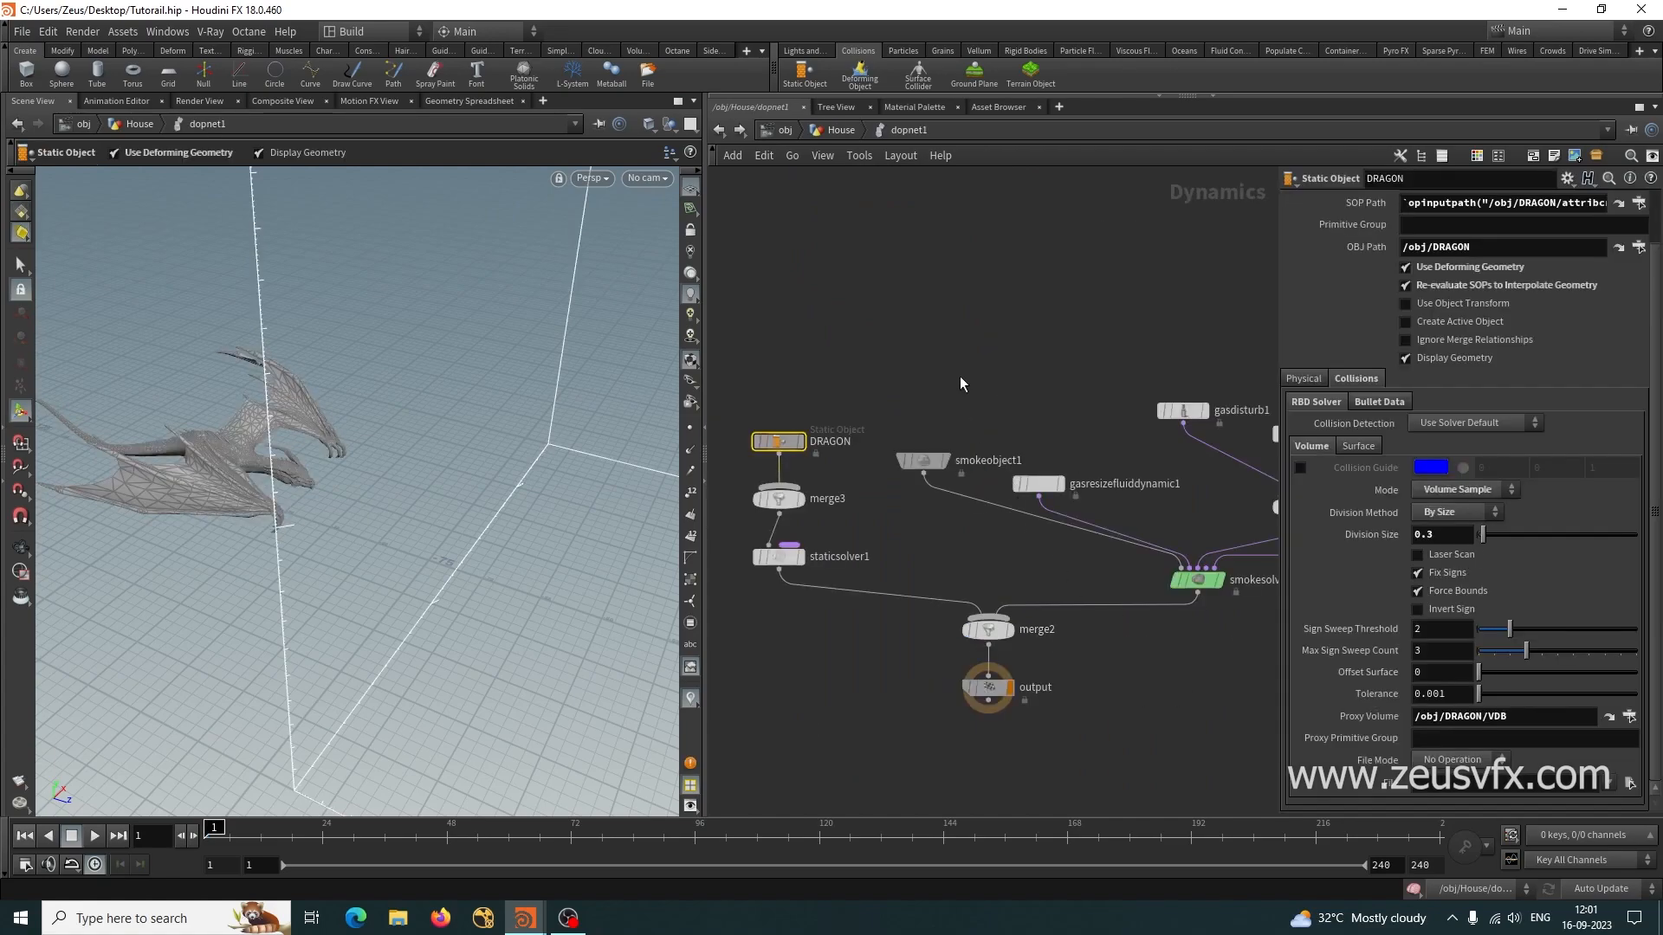
key("l")
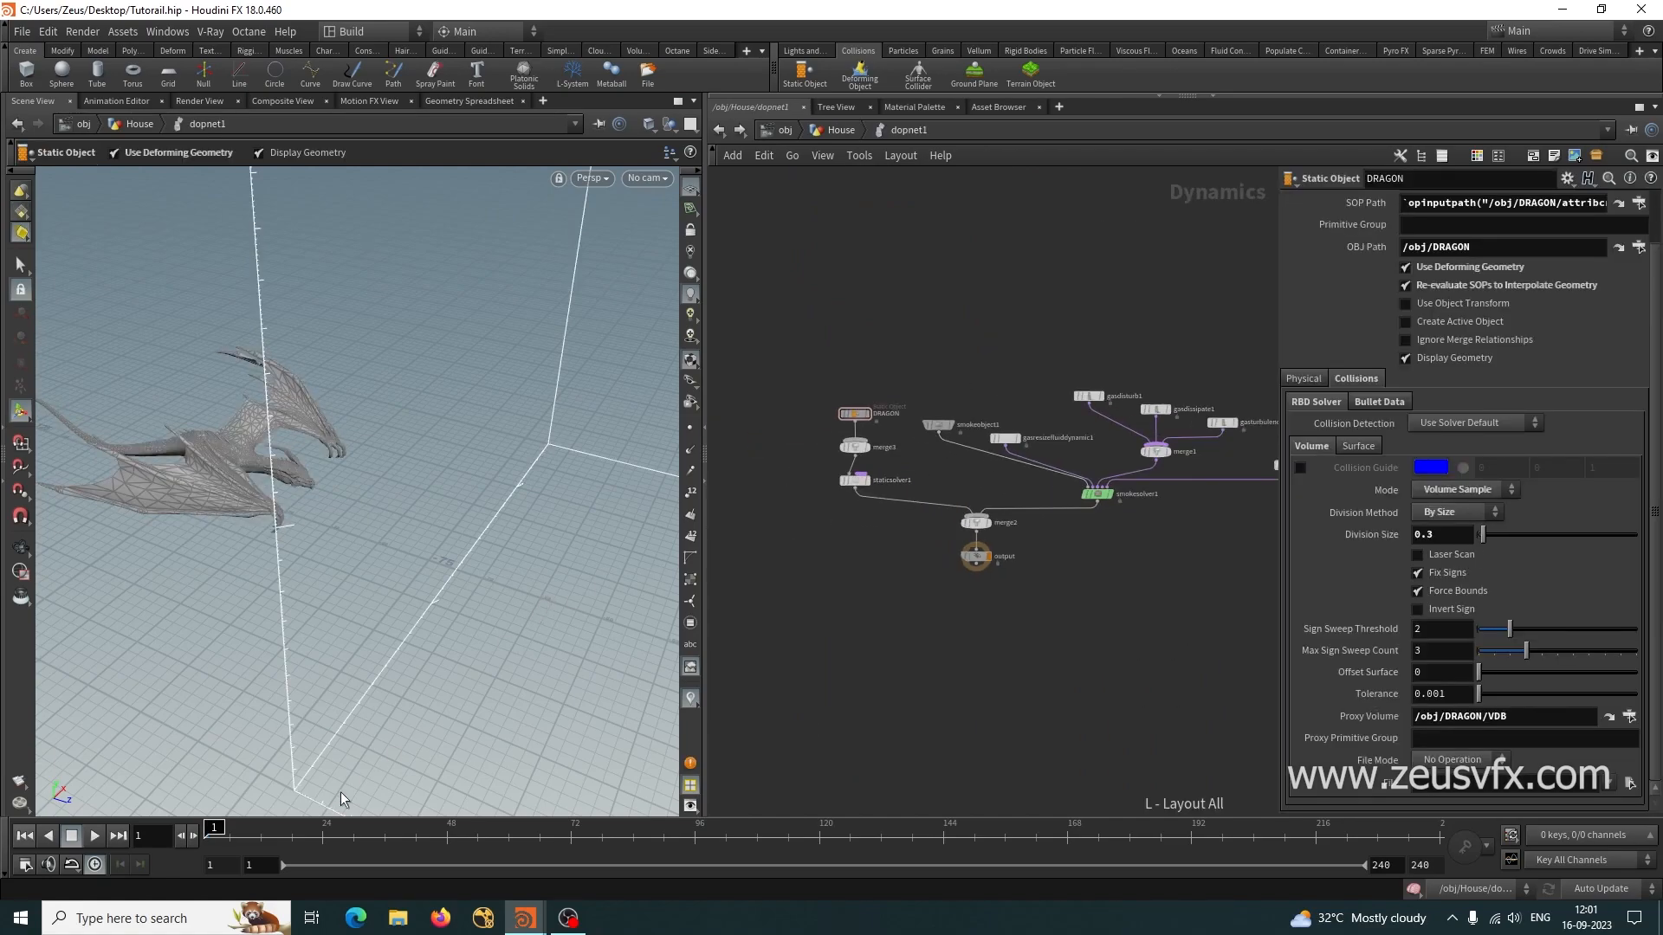
Play the smoke simulation with the dragon collider to frame 54, stop it, and scrub back to frame 39 for inspection.
right_click_drag(527, 612, 527, 705, "alt")
left_click_drag(527, 705, 386, 693, "alt")
left_click(94, 835)
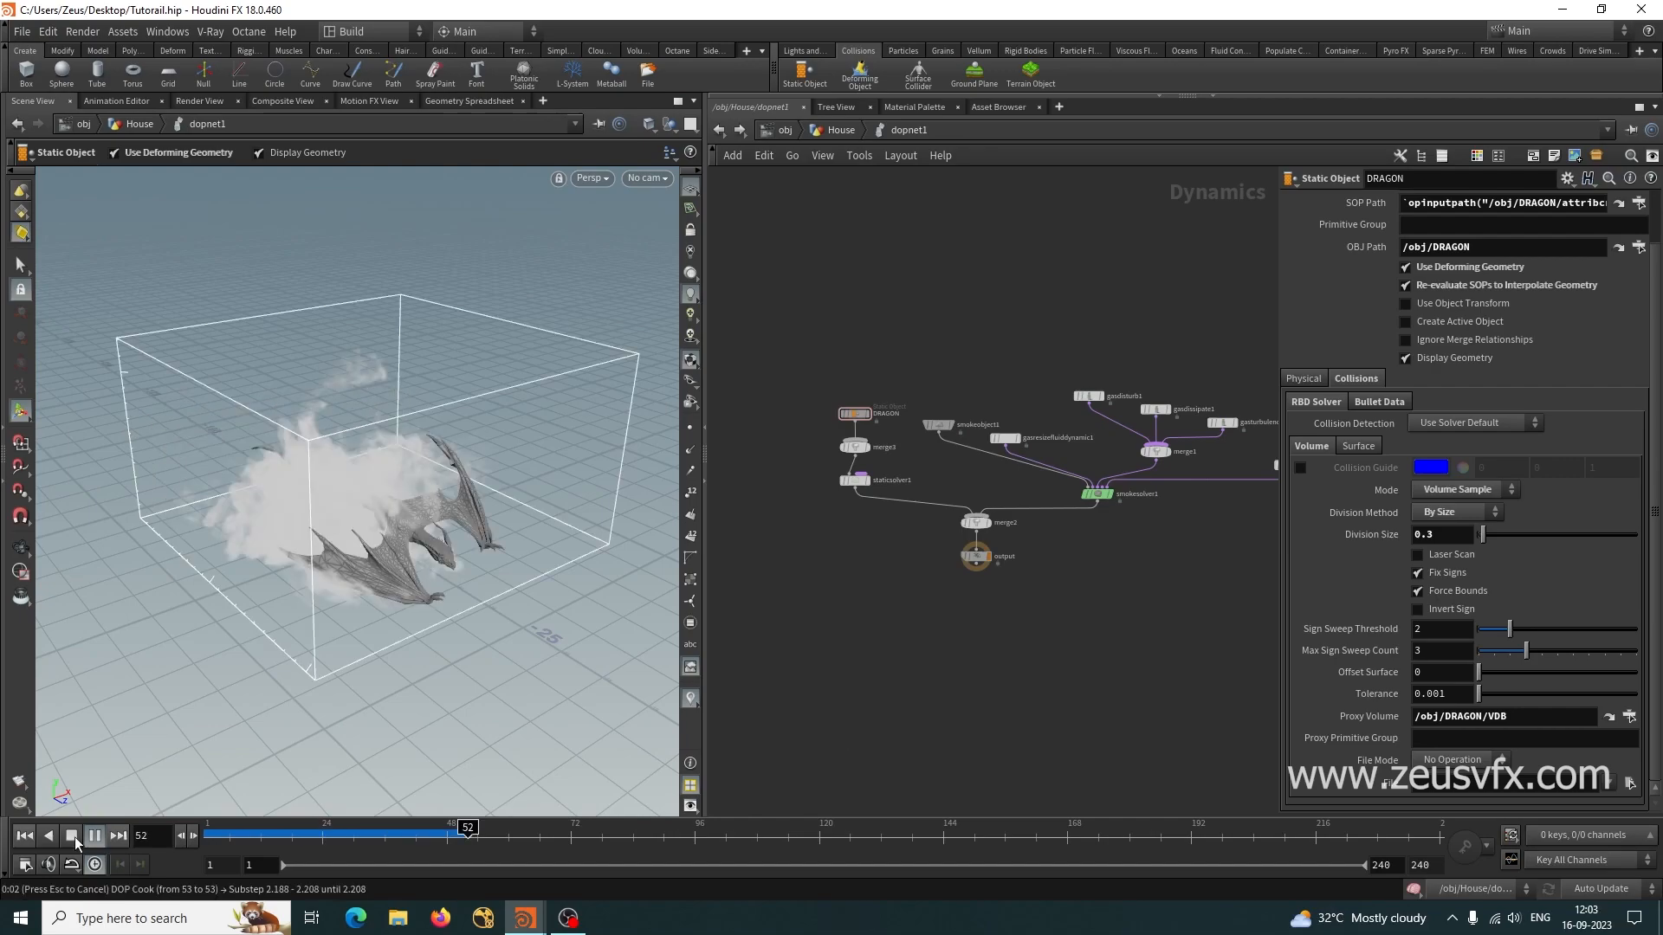
left_click(73, 836)
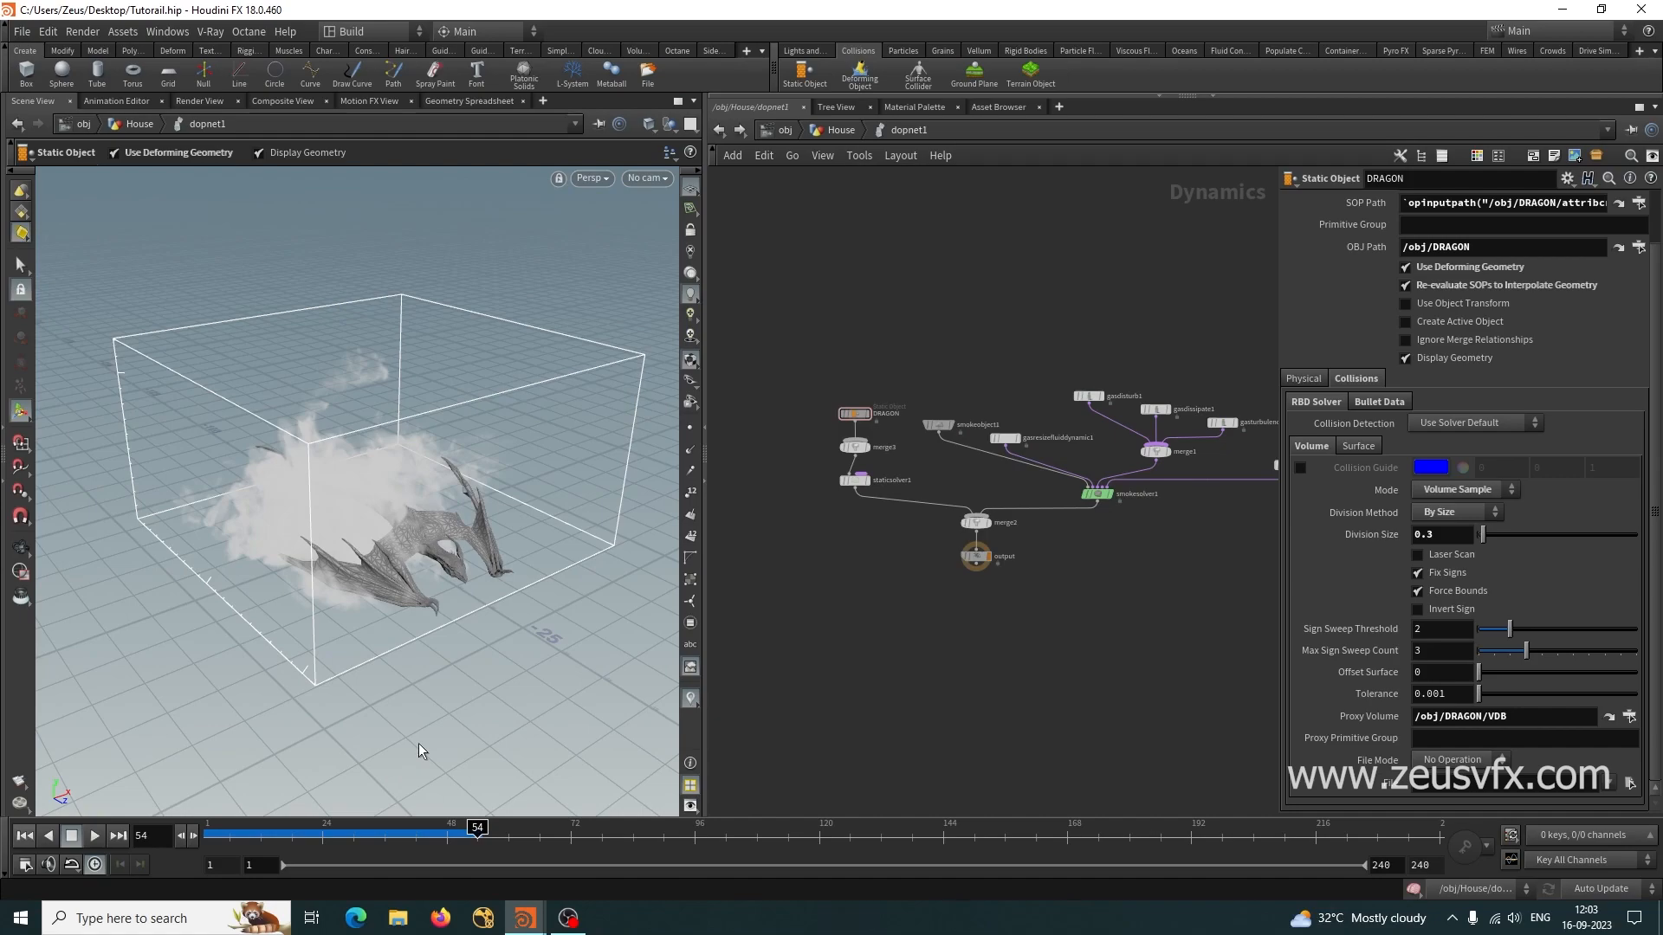
key("Escape")
left_click_drag(375, 698, 515, 773)
left_click_drag(477, 829, 401, 829)
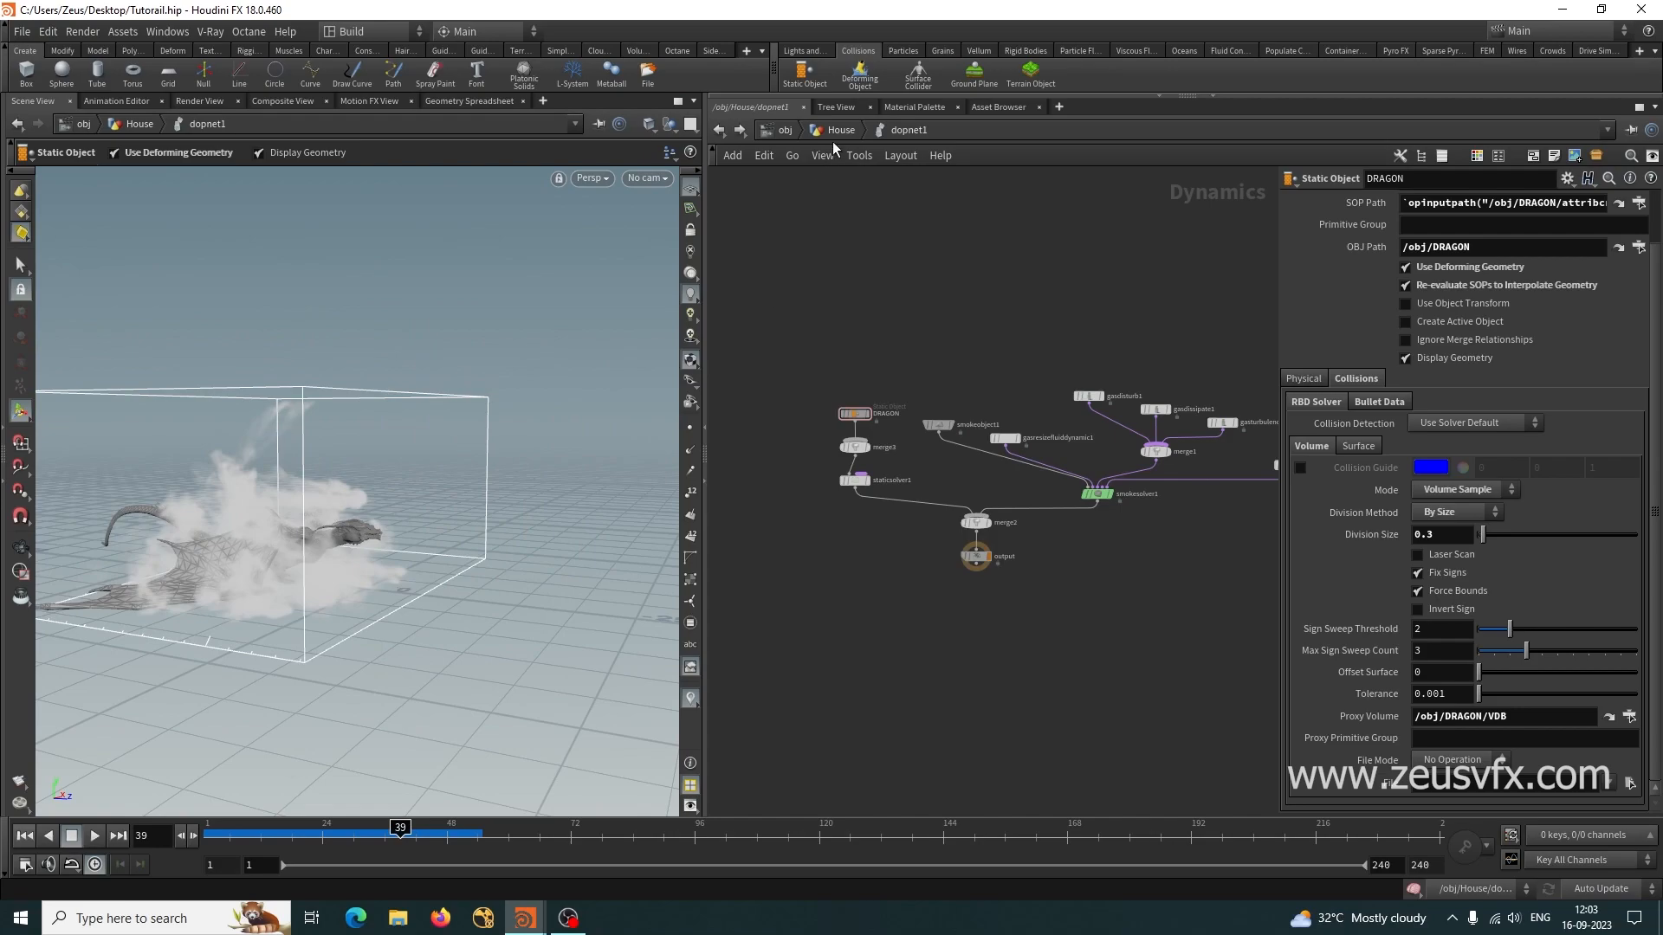
Review the properties of smokeobject1 and the Simulation and Advanced settings of smokesolver1.
scroll(842, 428, "up", 4)
left_click(1045, 423)
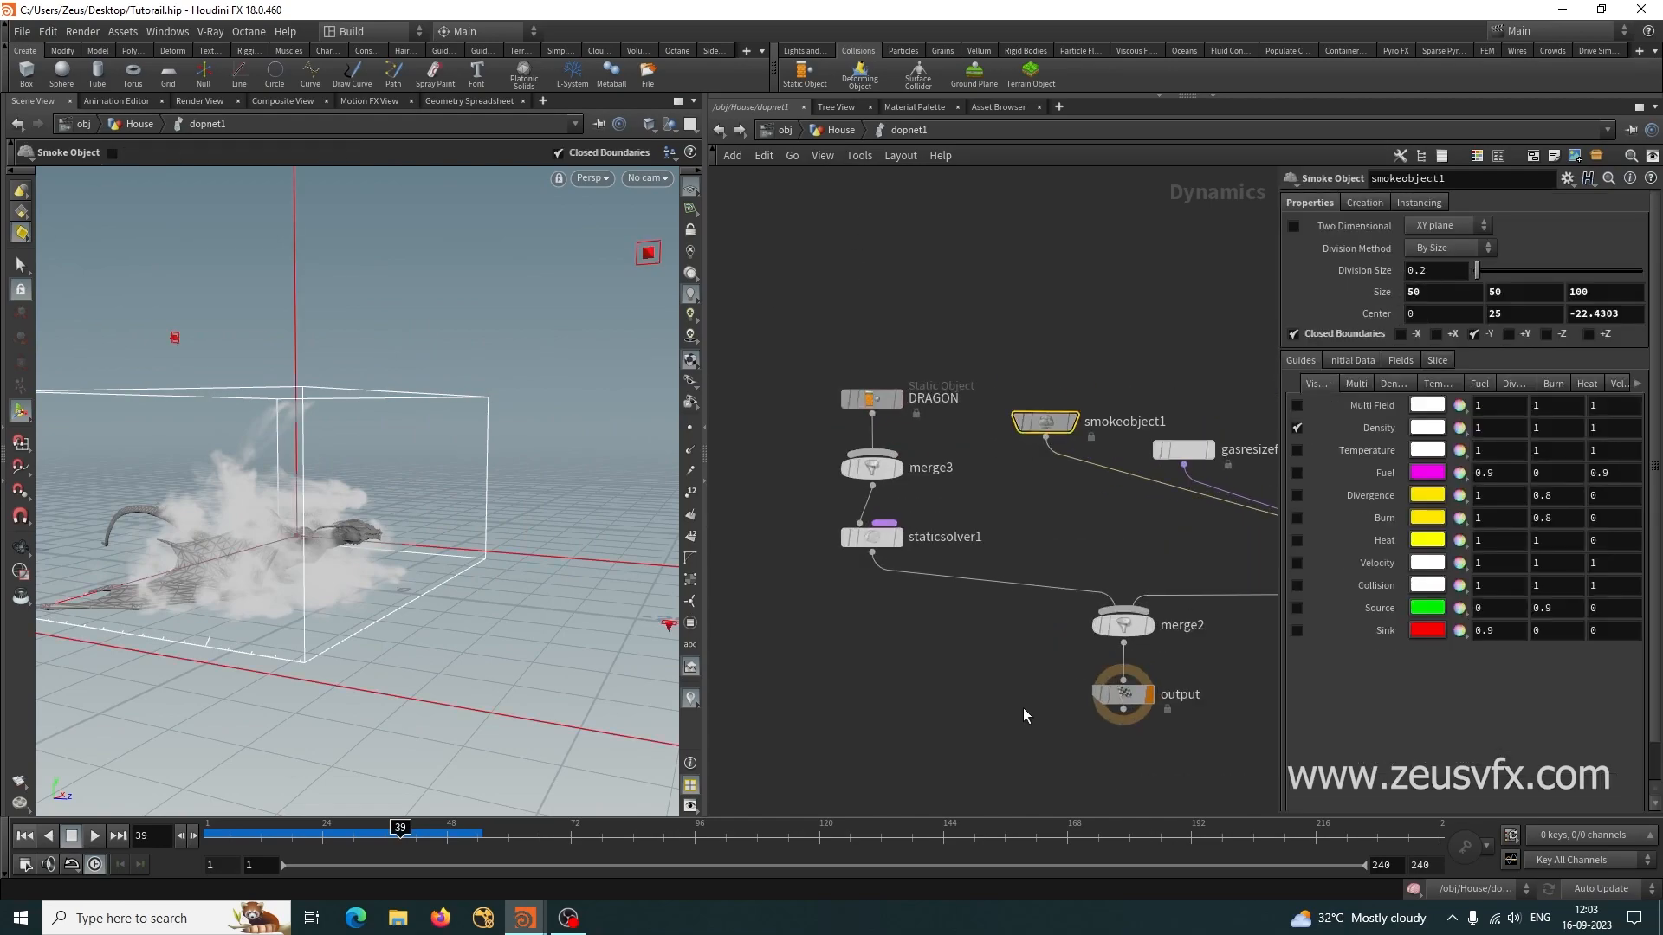
middle_click_drag(1183, 725, 983, 758)
left_click(1174, 597)
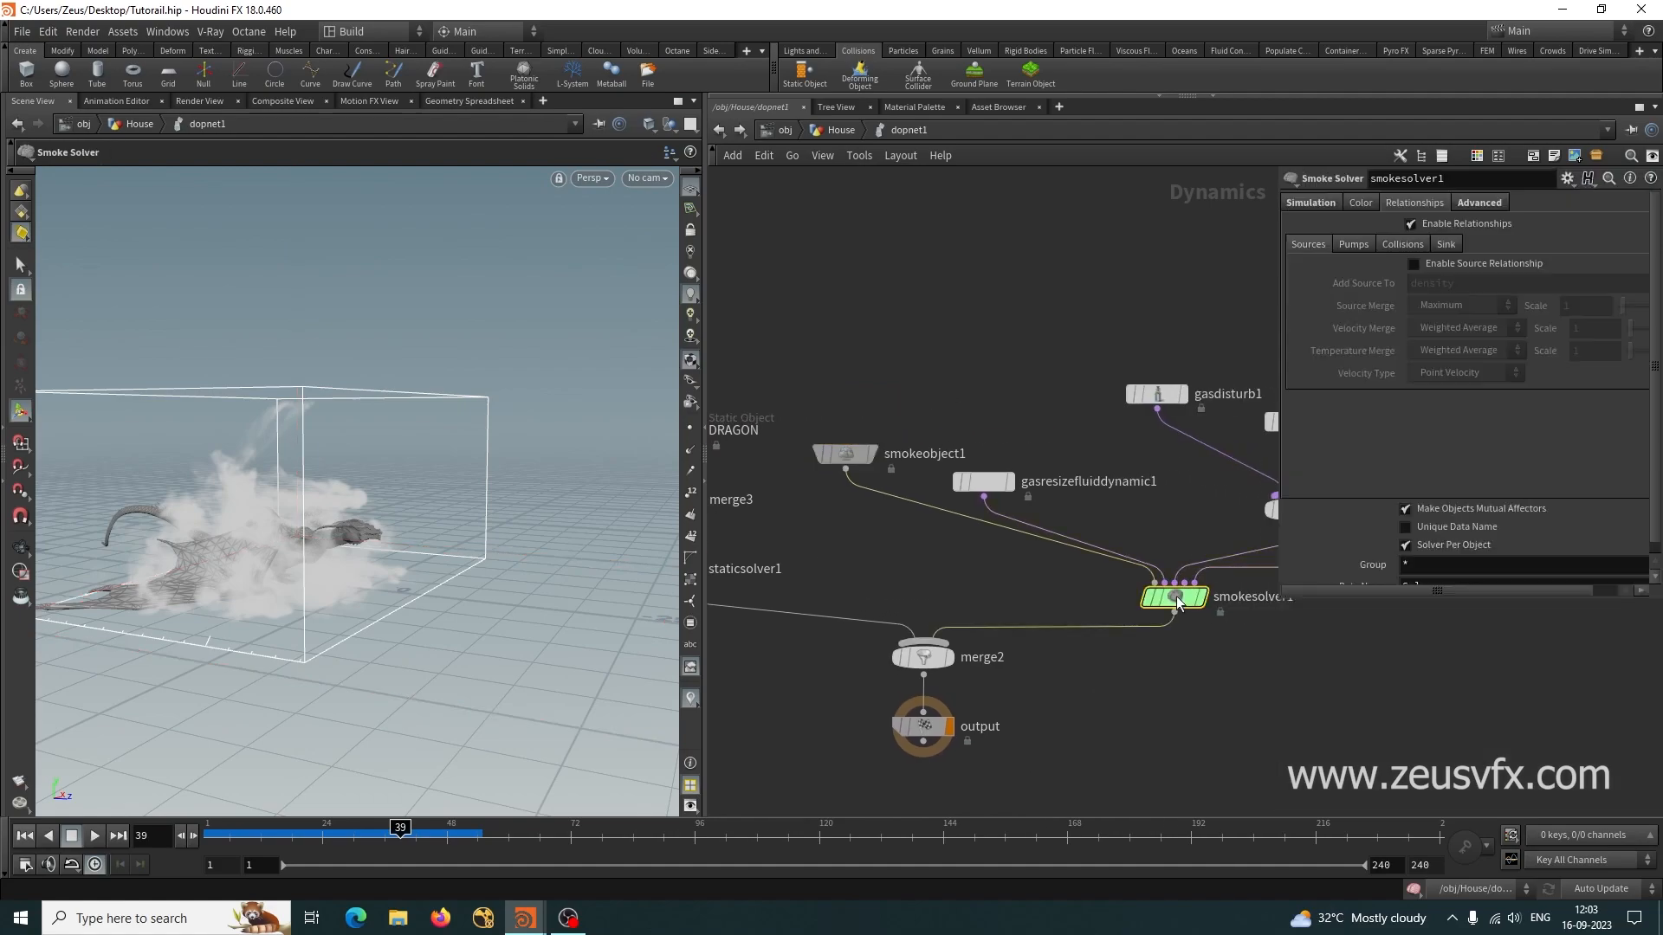
left_click(1312, 204)
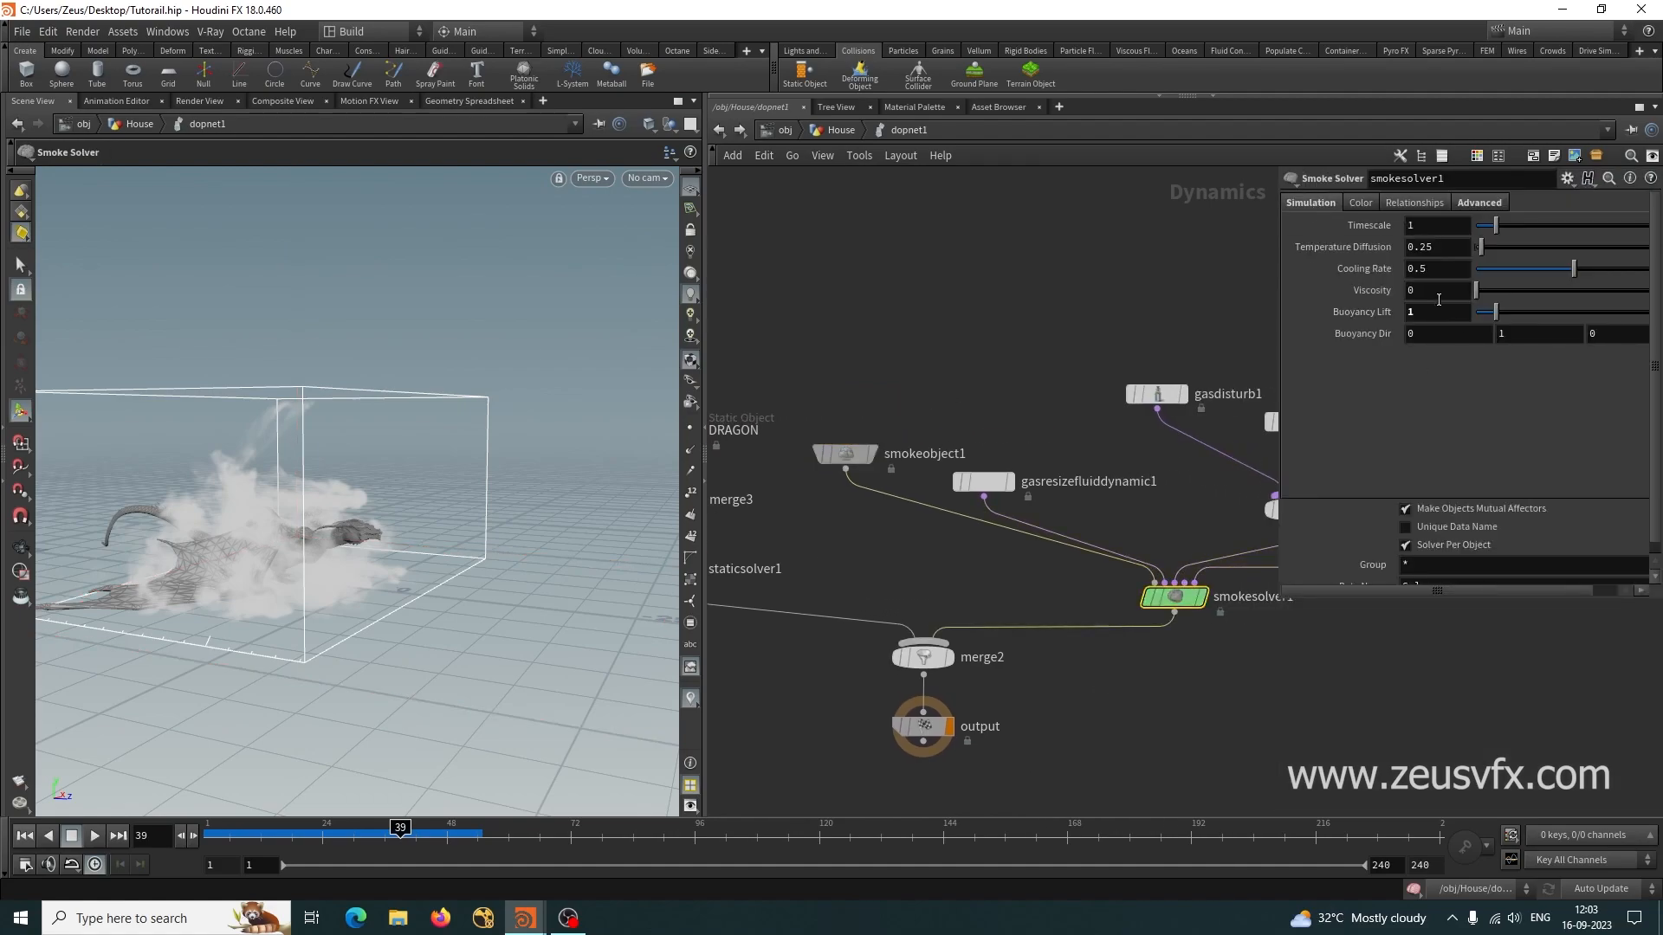
left_click(1480, 203)
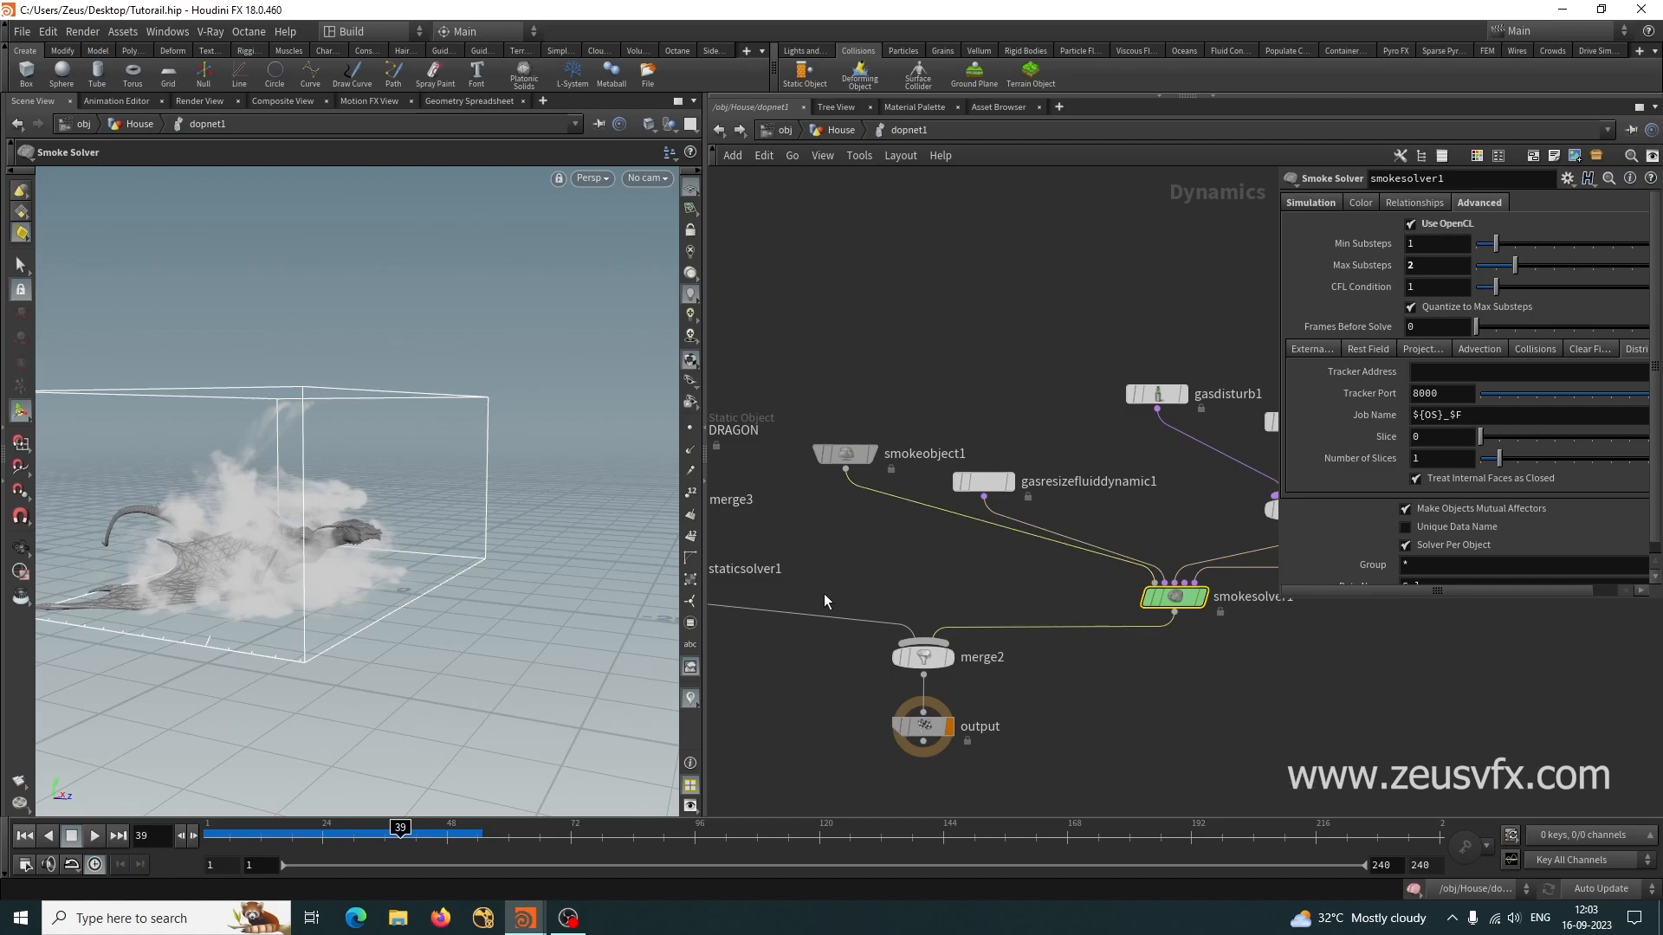
Return to the House network and examine the visualized smoke around the dragon at frame 39.
left_click(830, 130)
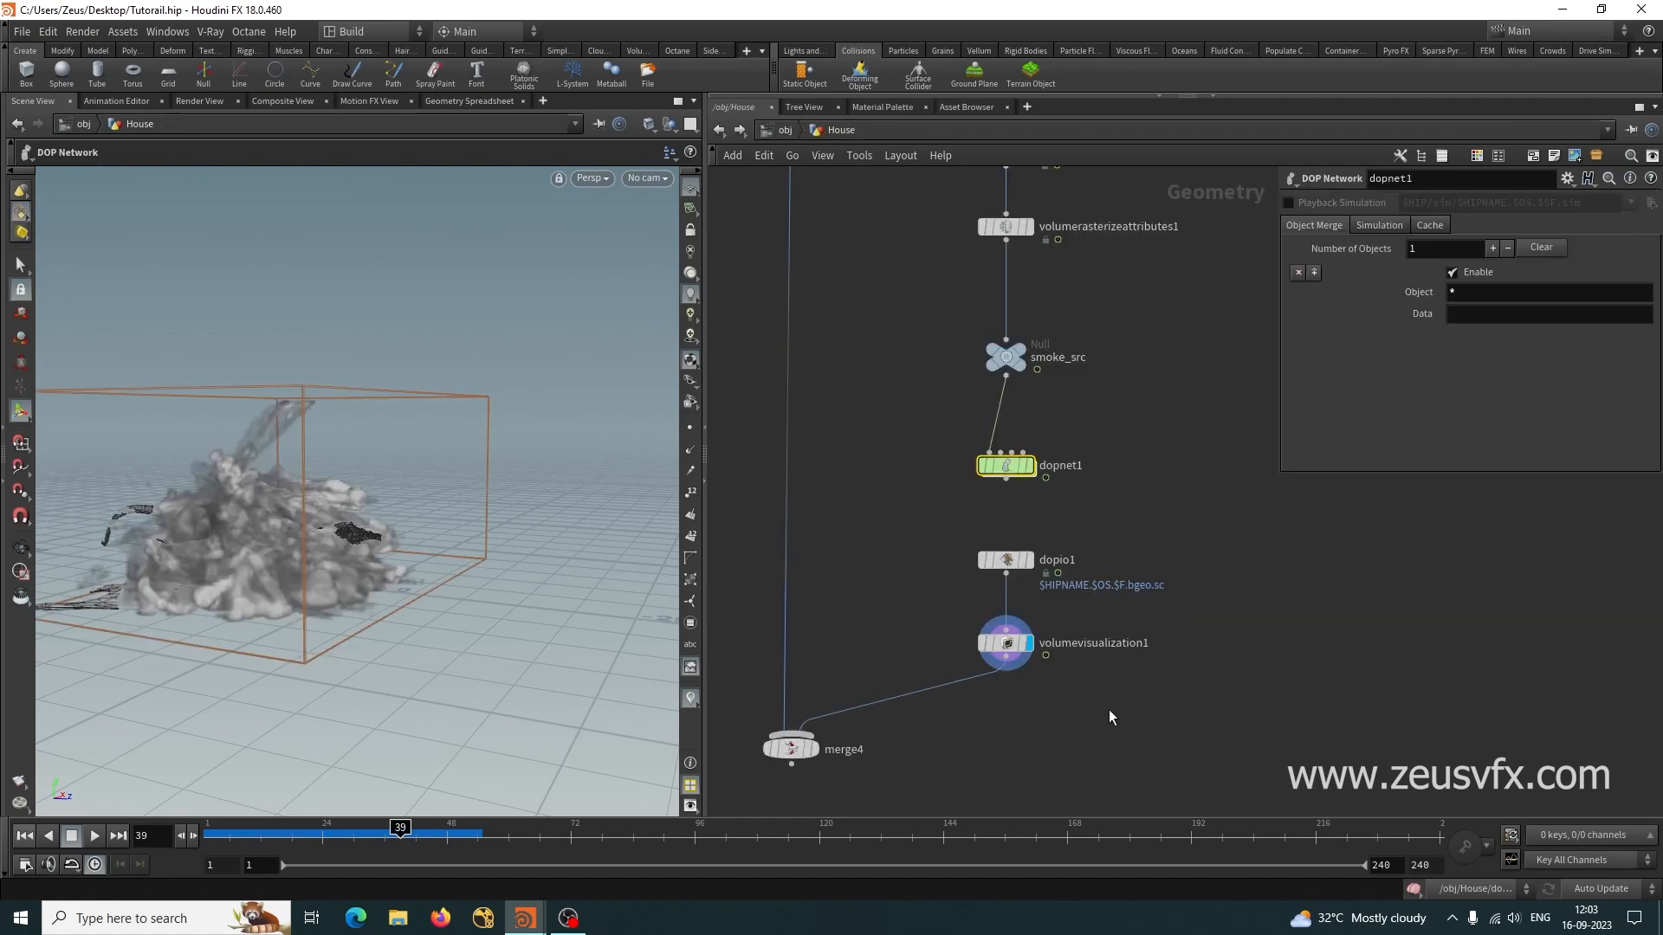
middle_click_drag(1112, 715, 1189, 625)
middle_click_drag(1046, 668, 1039, 715)
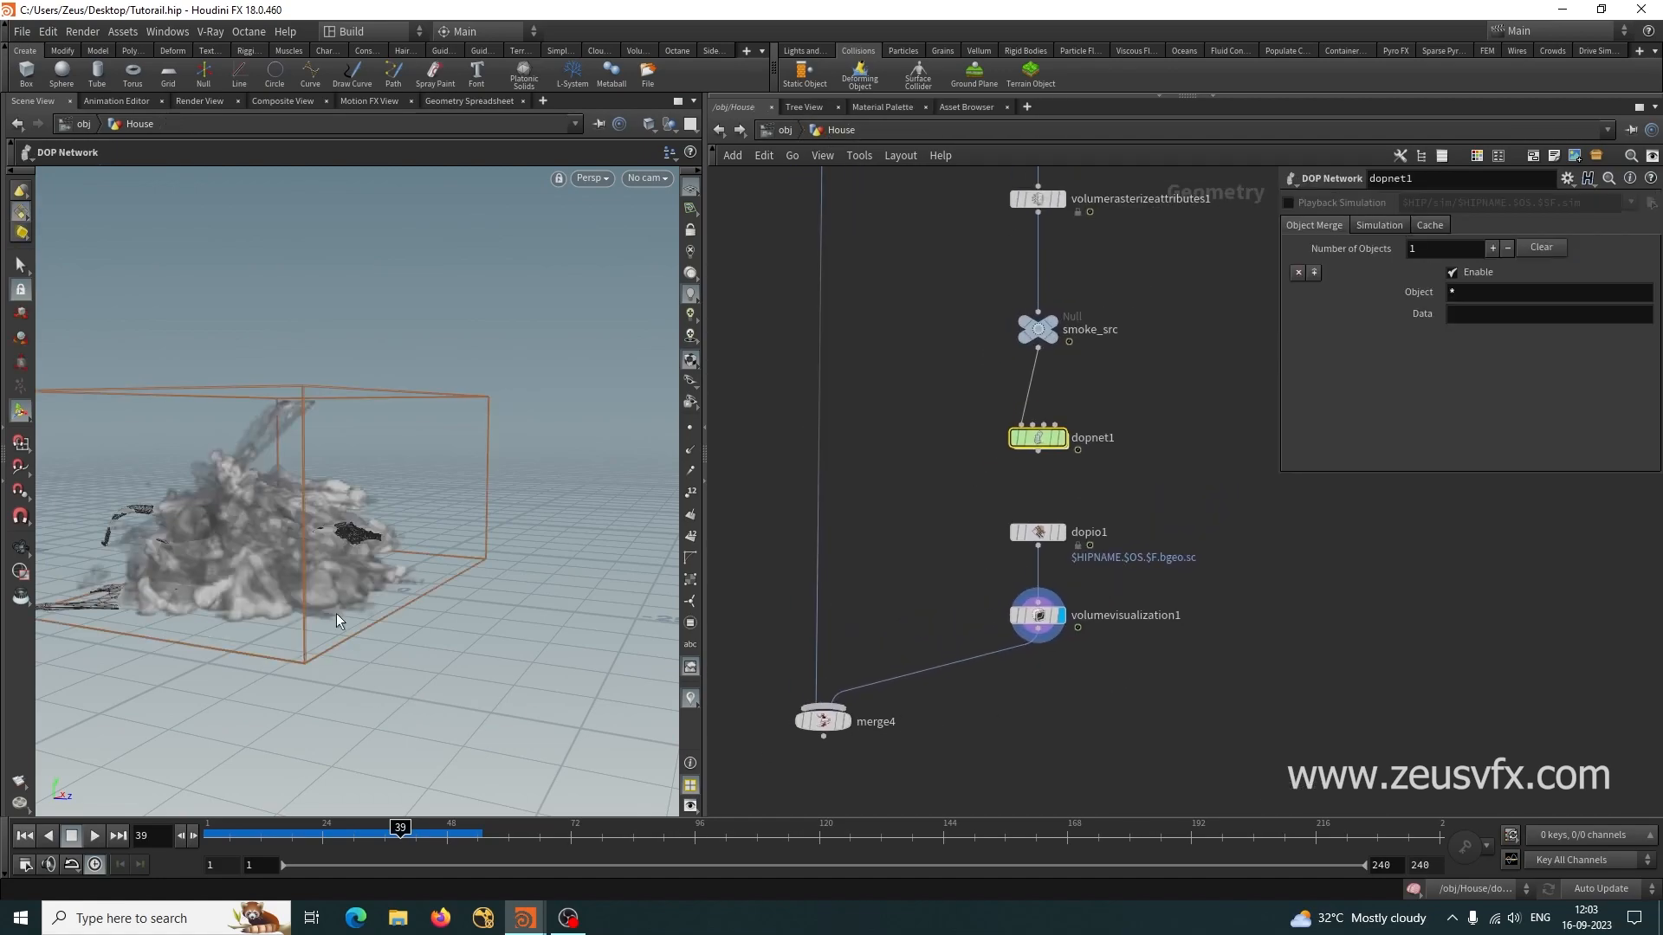
left_click_drag(450, 688, 360, 617, "alt")
right_click_drag(360, 601, 430, 649, "alt")
middle_click_drag(430, 650, 386, 676, "alt")
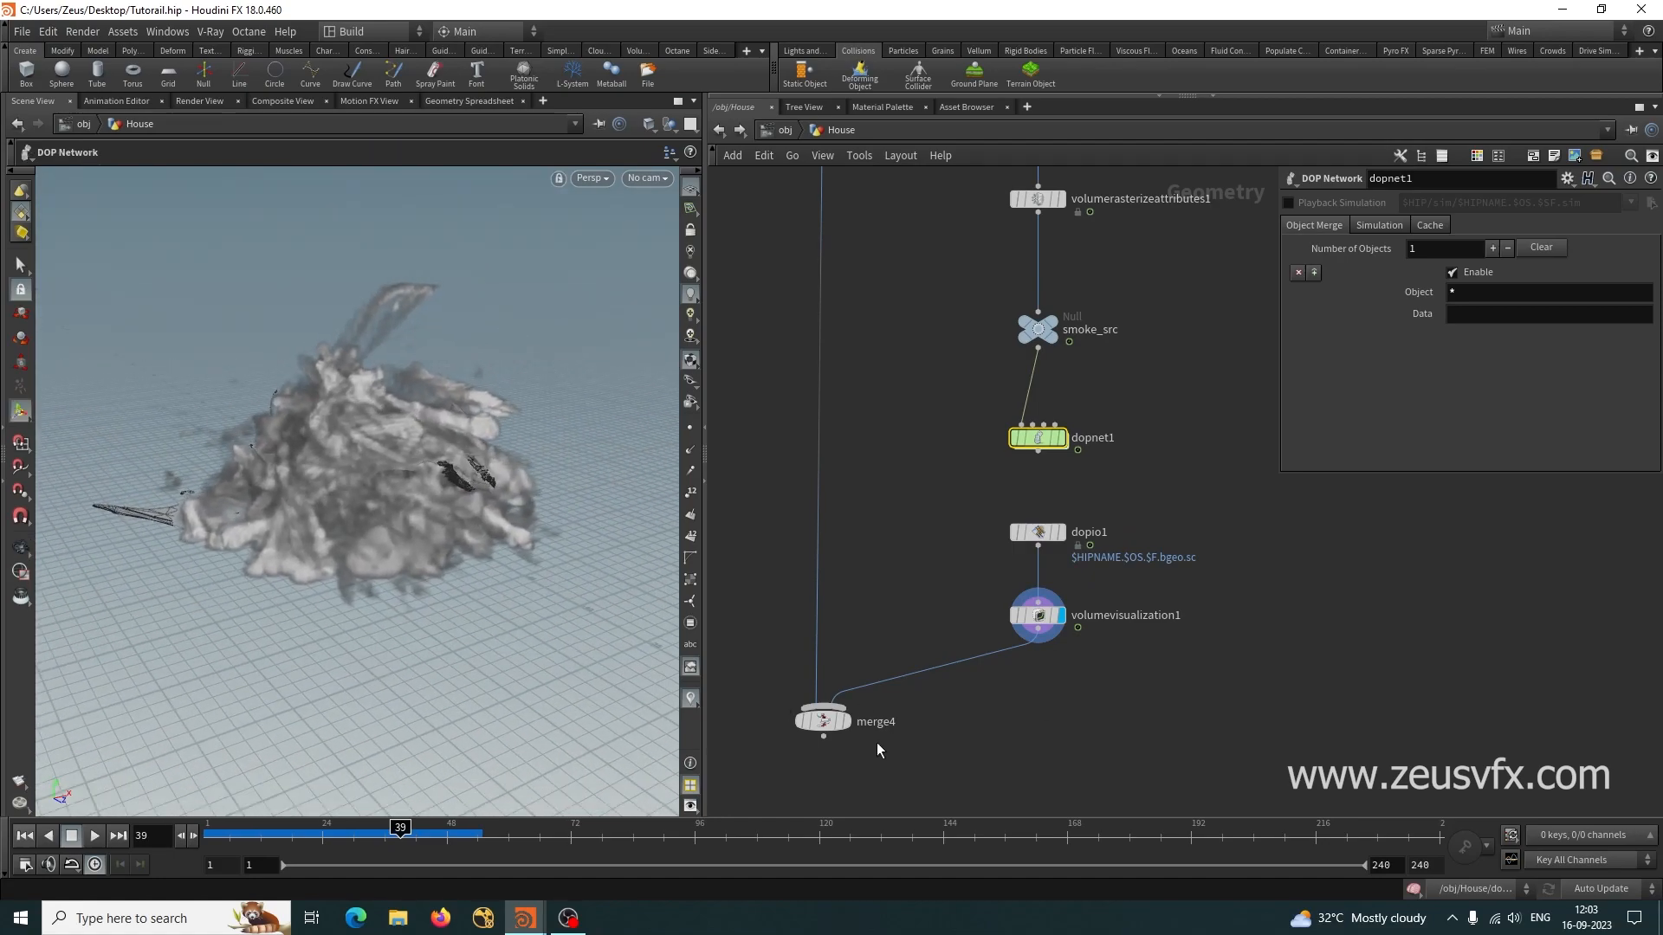
middle_click_drag(1202, 651, 1114, 720)
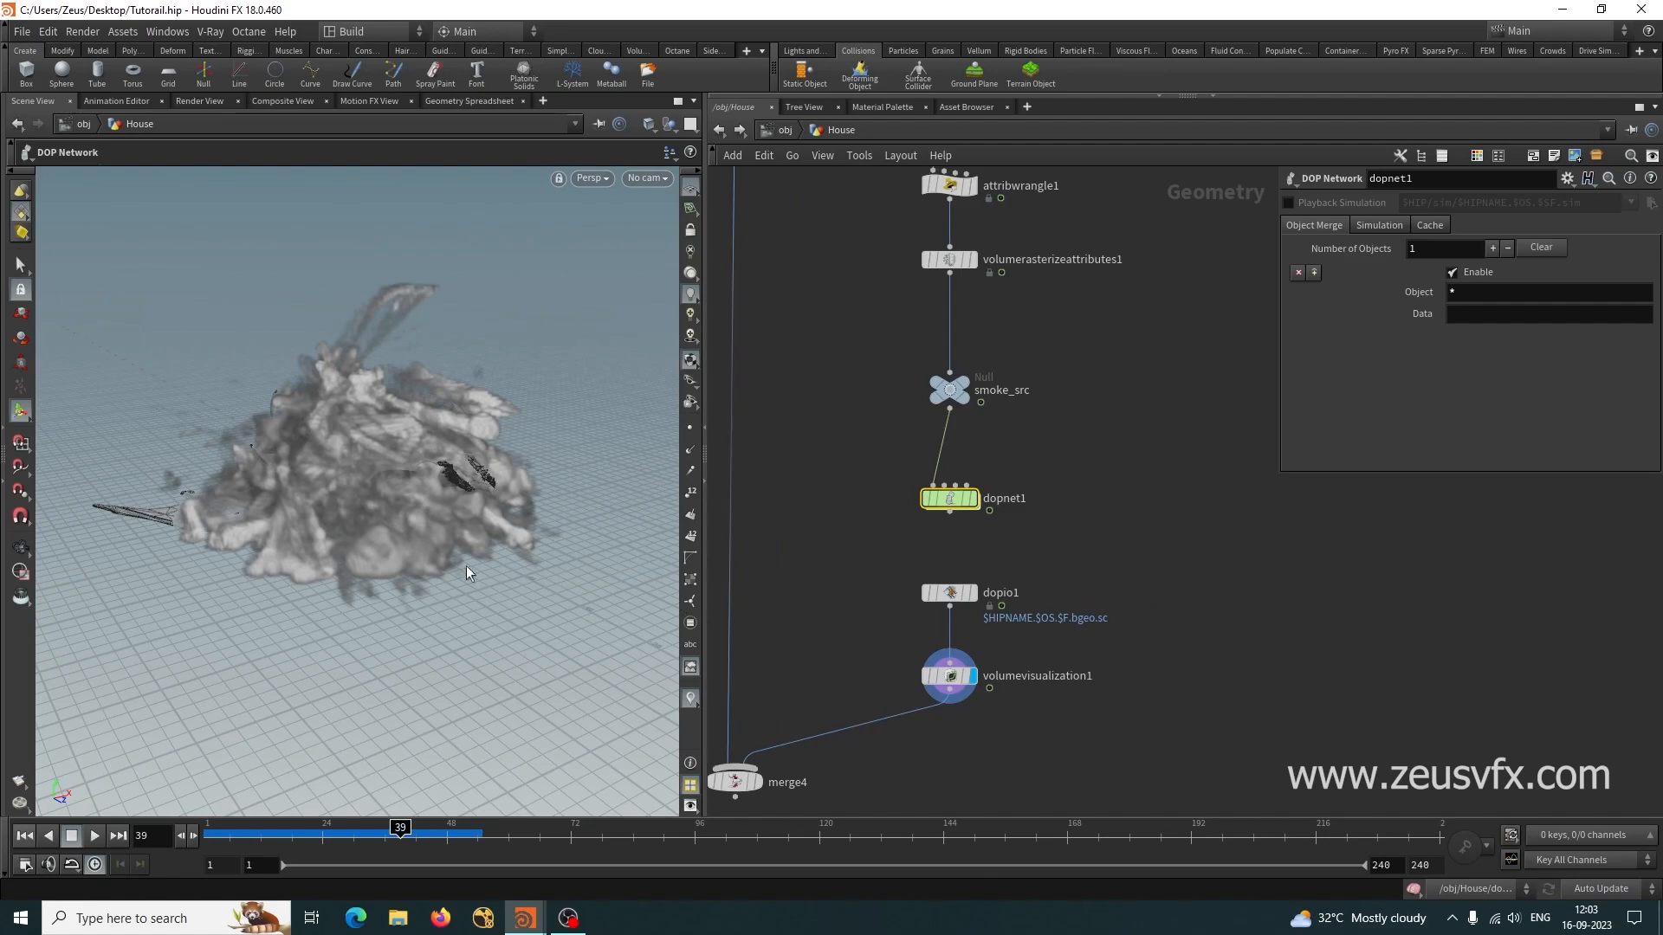
Display the Smoke null below filecache1 and examine its debris points around the dragon.
middle_click_drag(1196, 664, 1177, 746)
scroll(1157, 667, "down", 3)
middle_click_drag(1157, 668, 1151, 573)
middle_click_drag(1105, 426, 1160, 691)
left_click(948, 521)
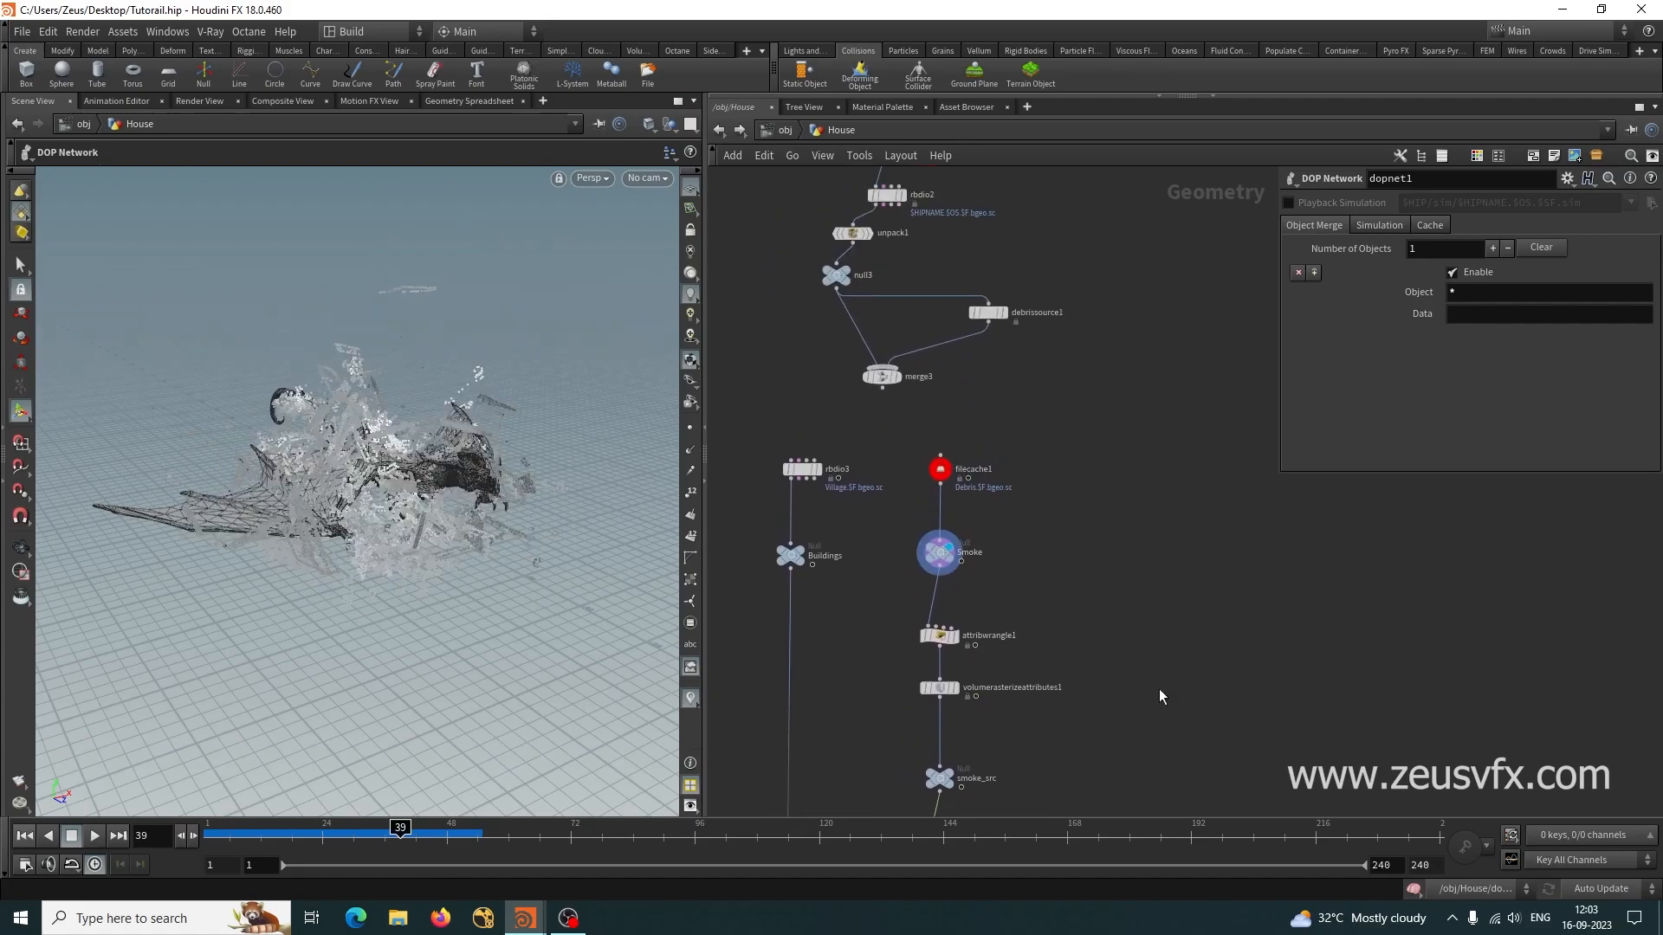
key("Escape")
middle_click_drag(372, 575, 314, 578)
left_click_drag(313, 579, 481, 594)
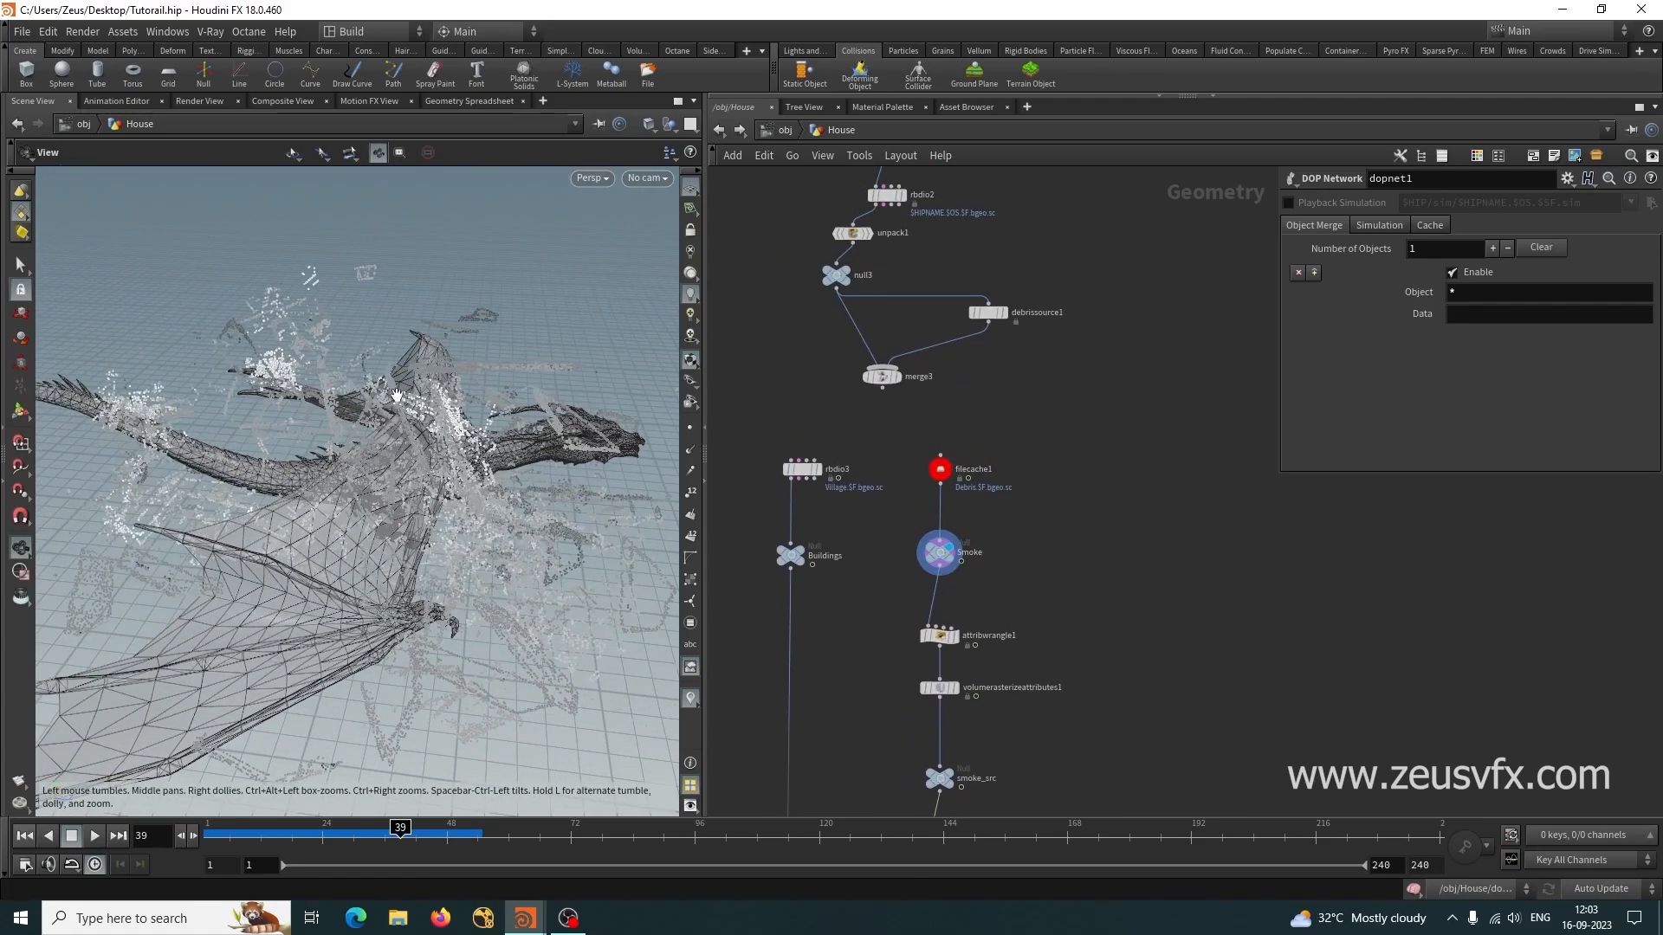
scroll(480, 594, "down", 6)
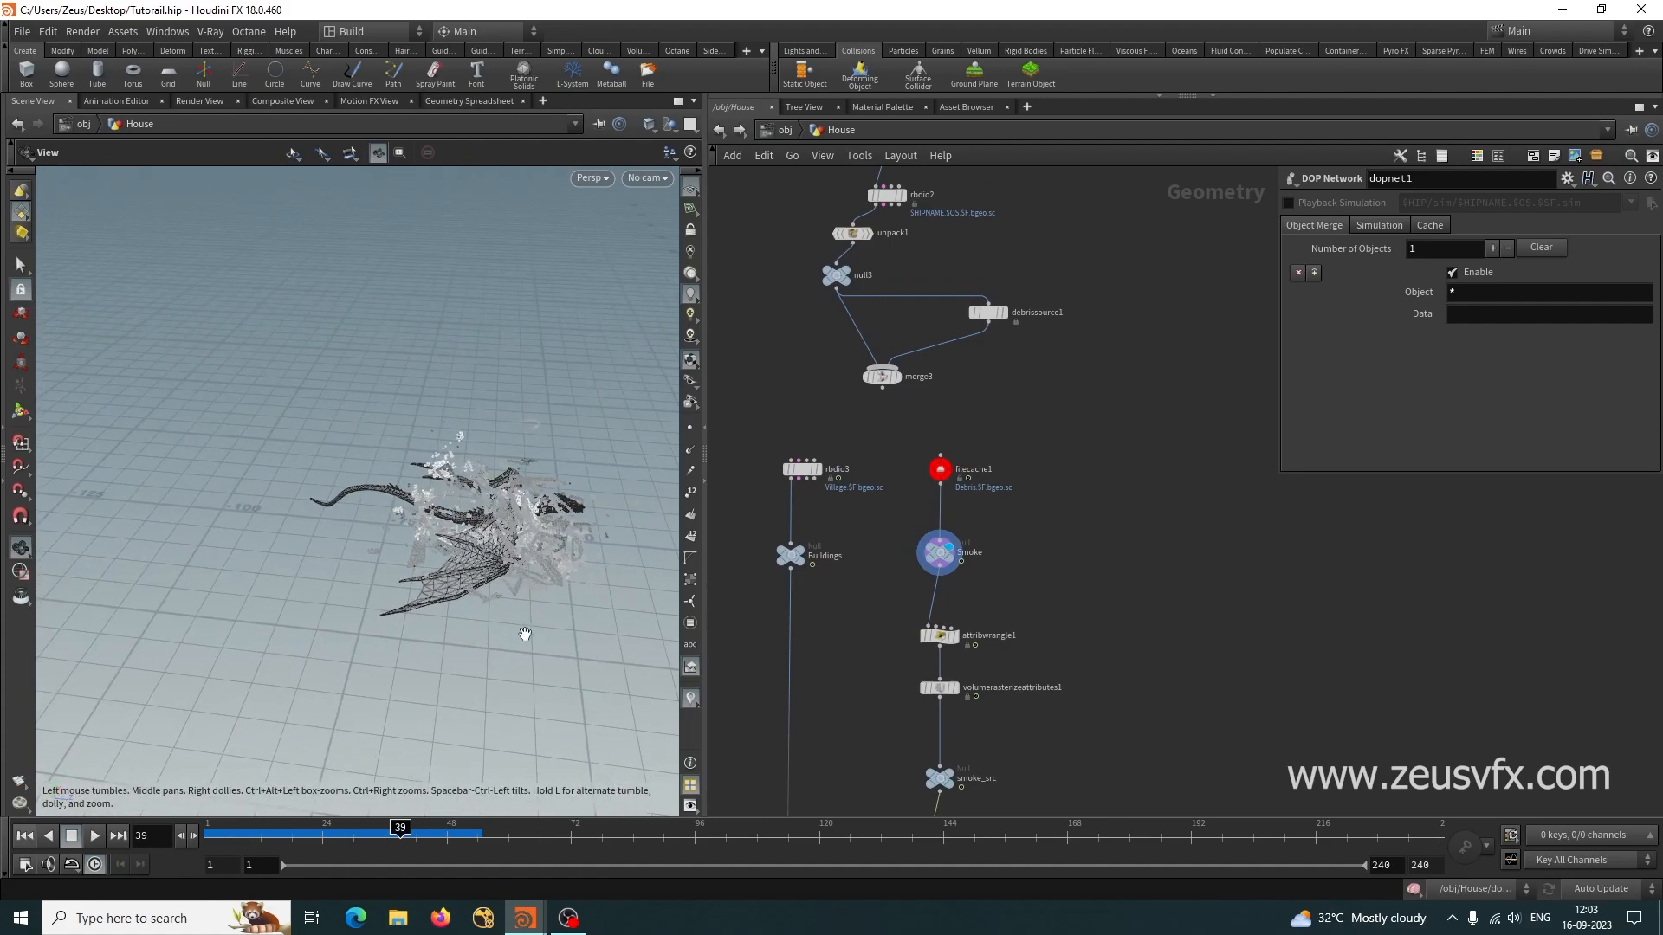
scroll(349, 679, "up", 5)
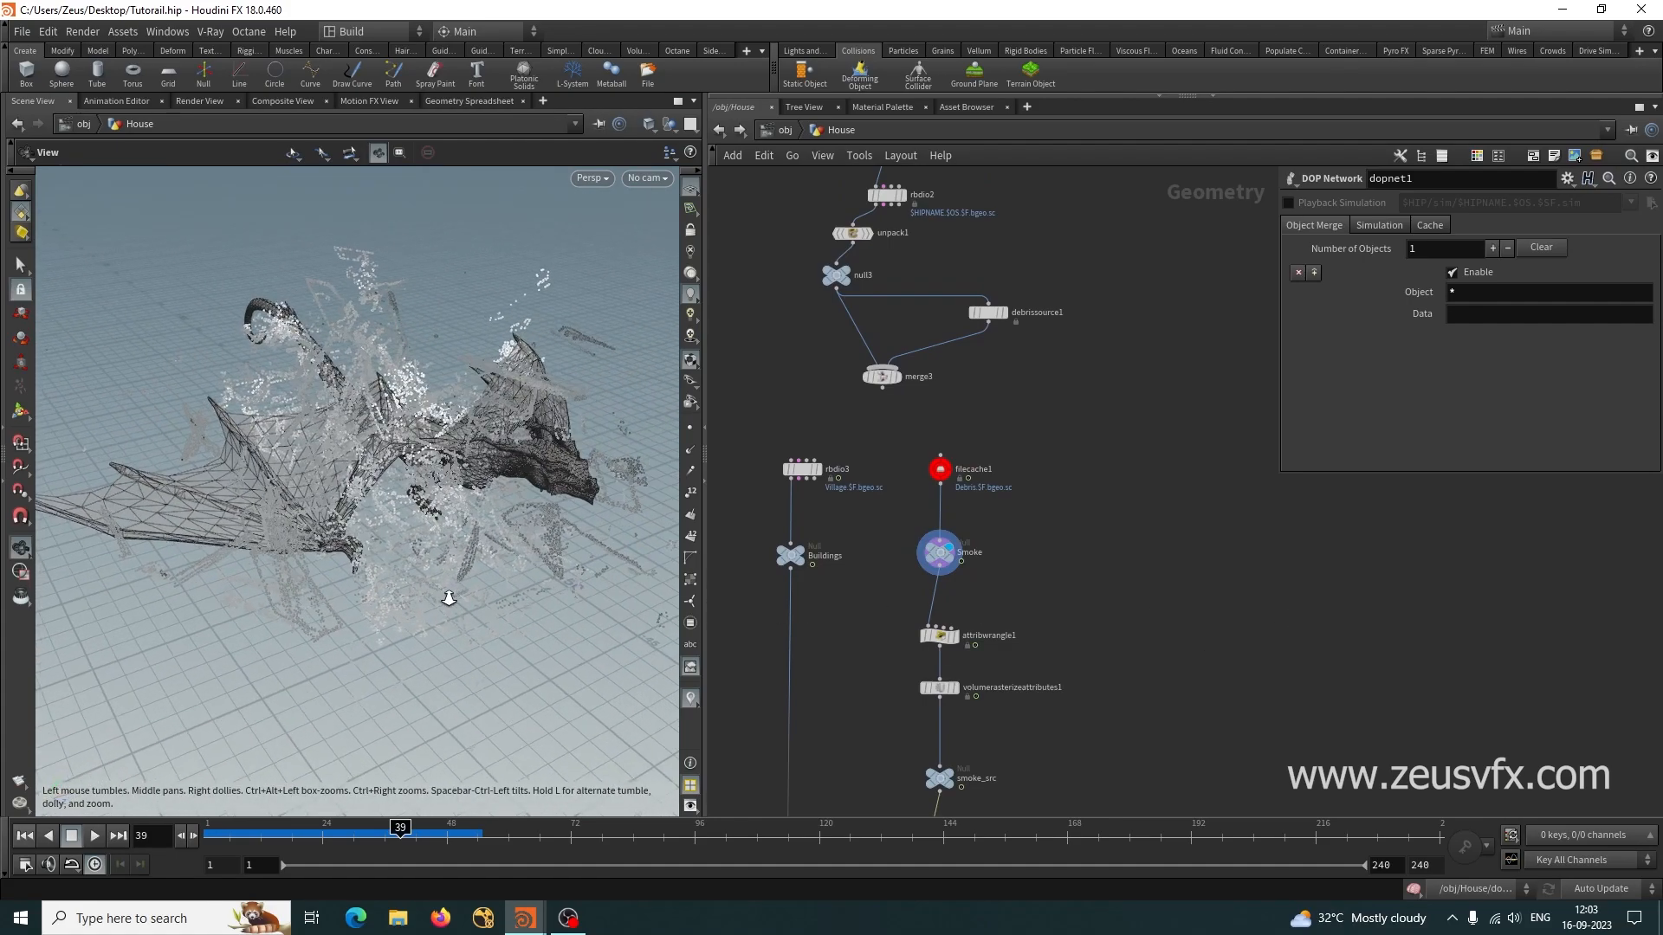
right_click_drag(449, 598, 332, 629, "alt")
left_click_drag(332, 628, 361, 626, "alt")
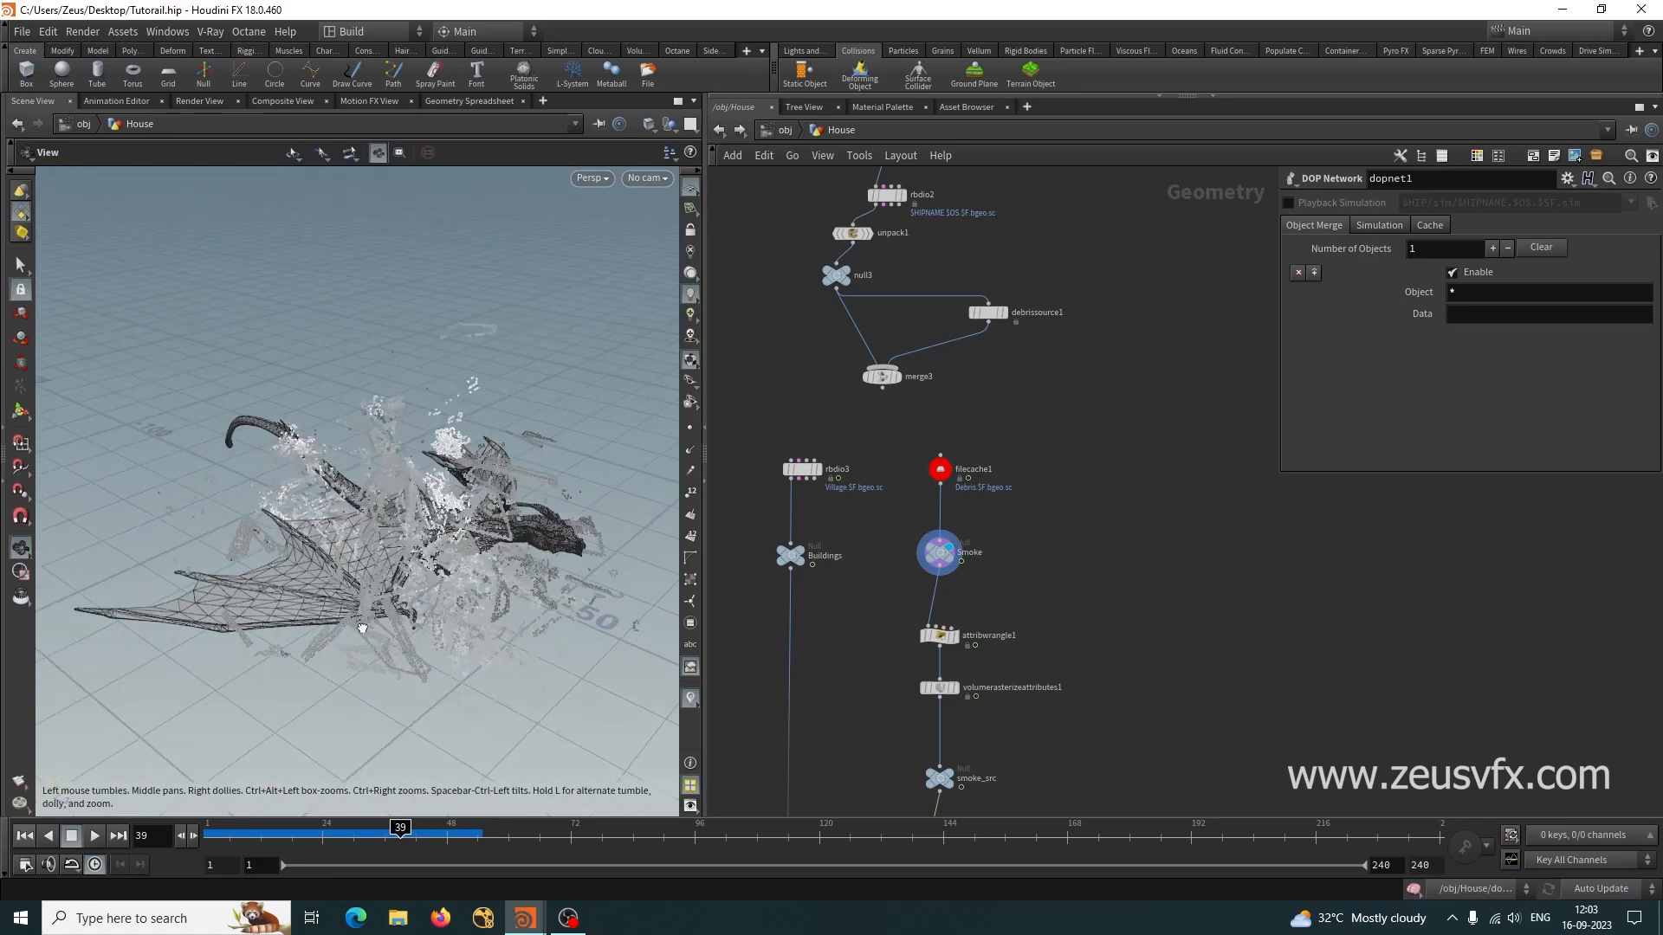
Add a POP Network node beside the Smoke null and wire filecache1 into its first input.
key("Tab")
type("pop")
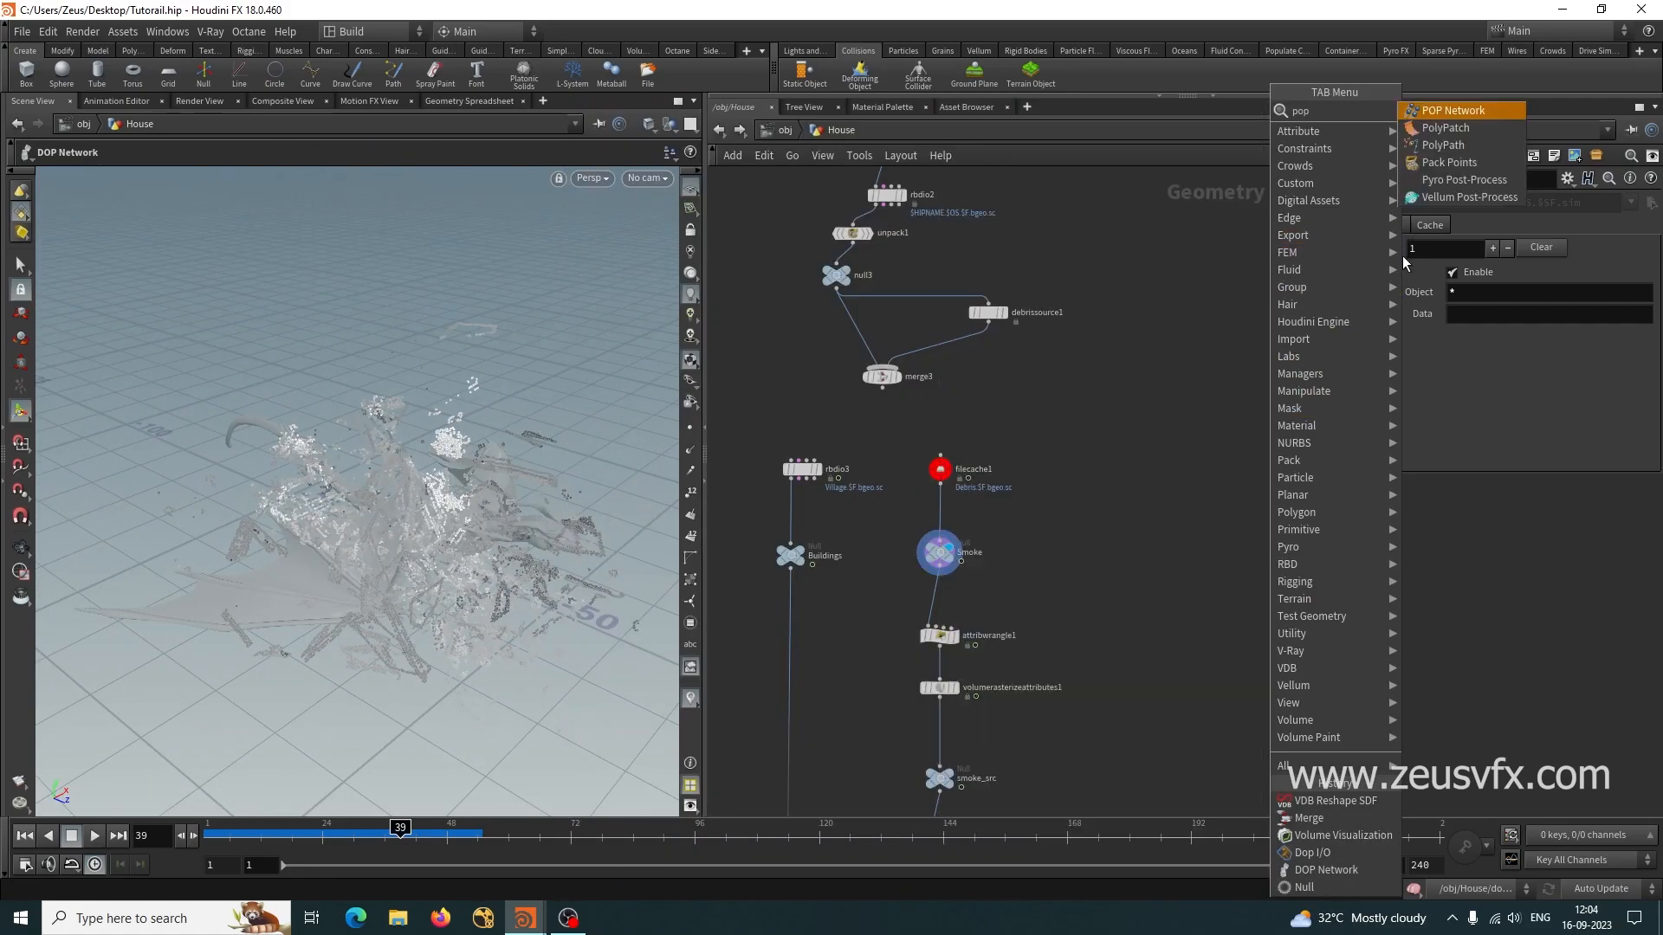
left_click(1455, 111)
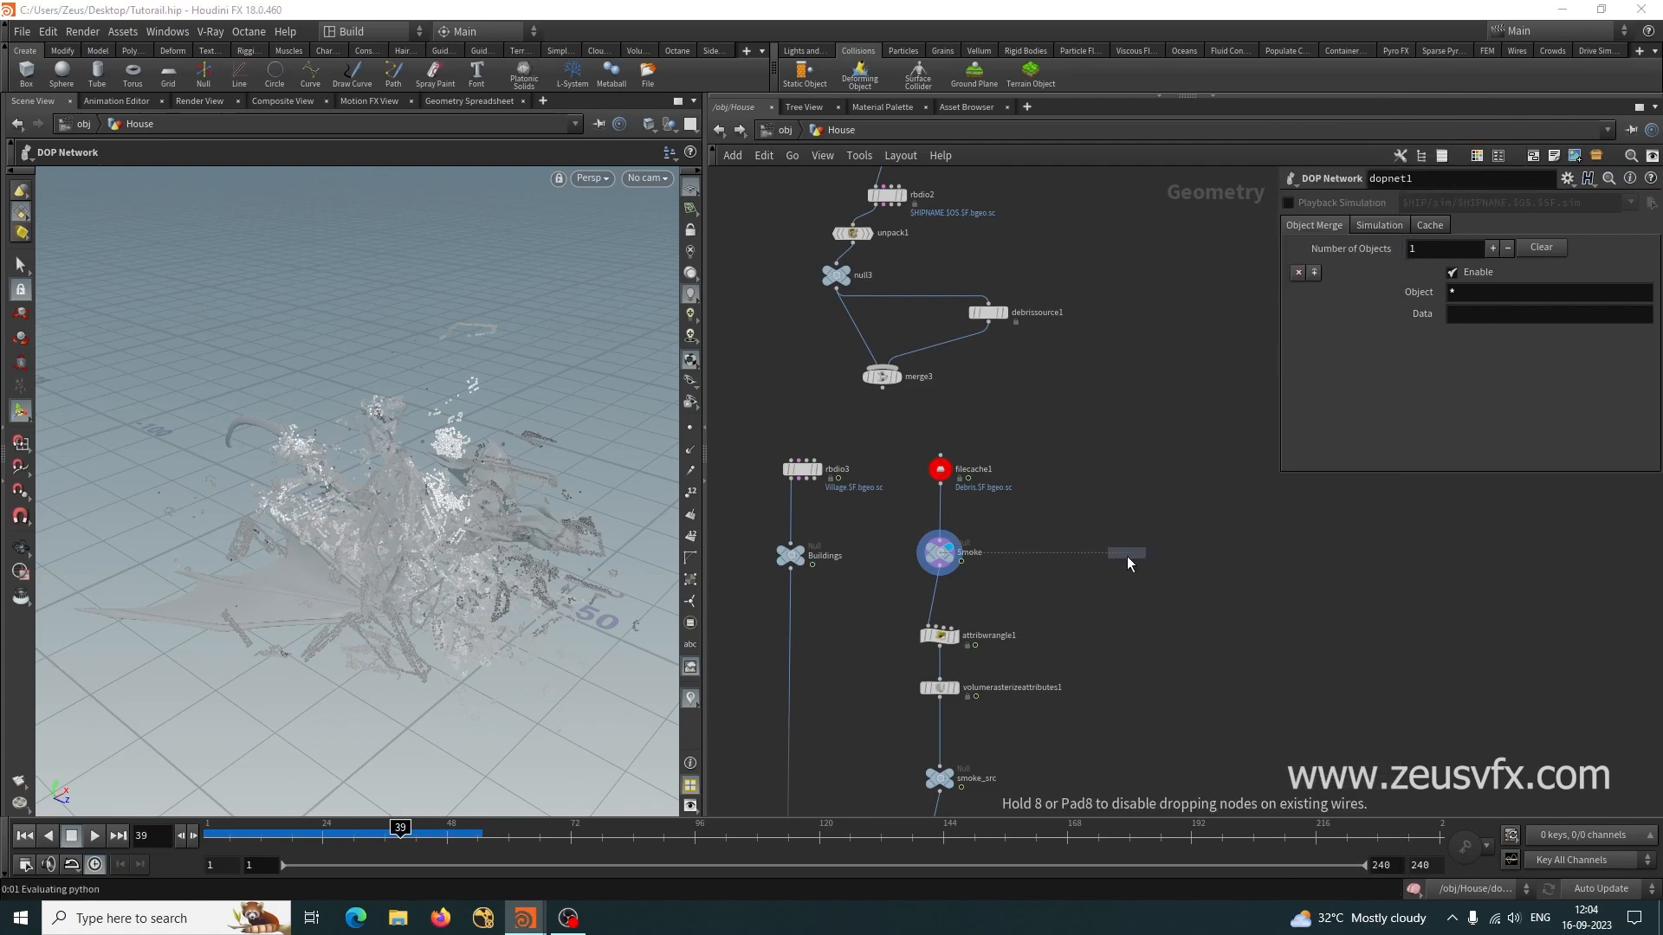
left_click(1127, 556)
left_click(941, 485)
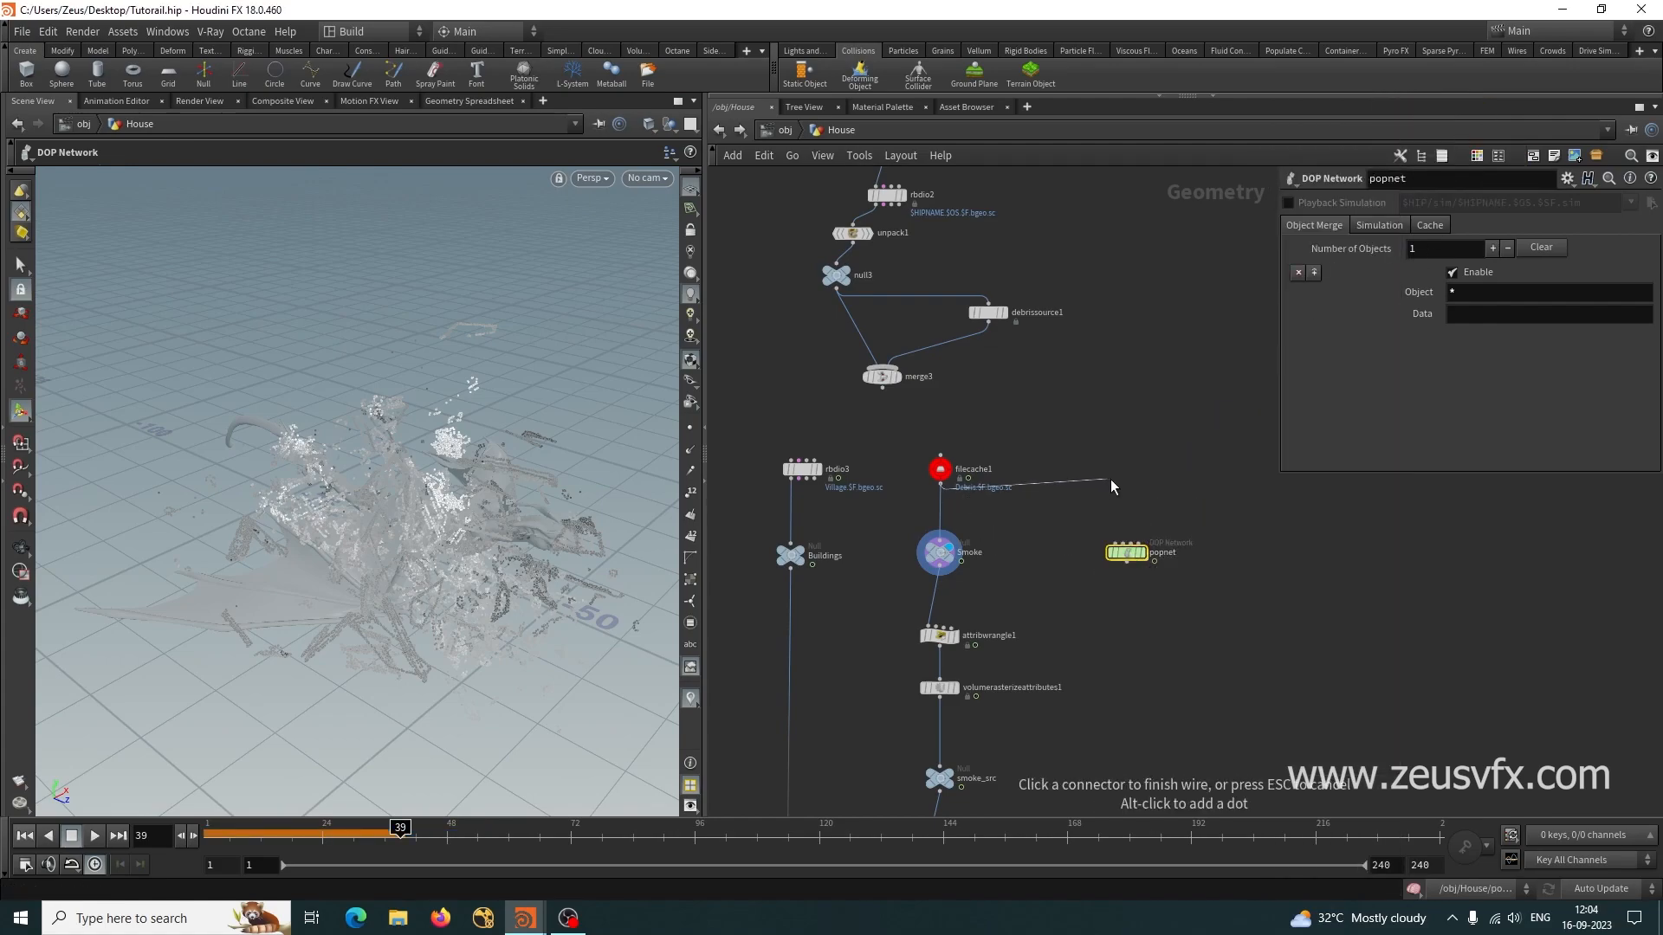
left_click_drag(1125, 550, 1130, 516)
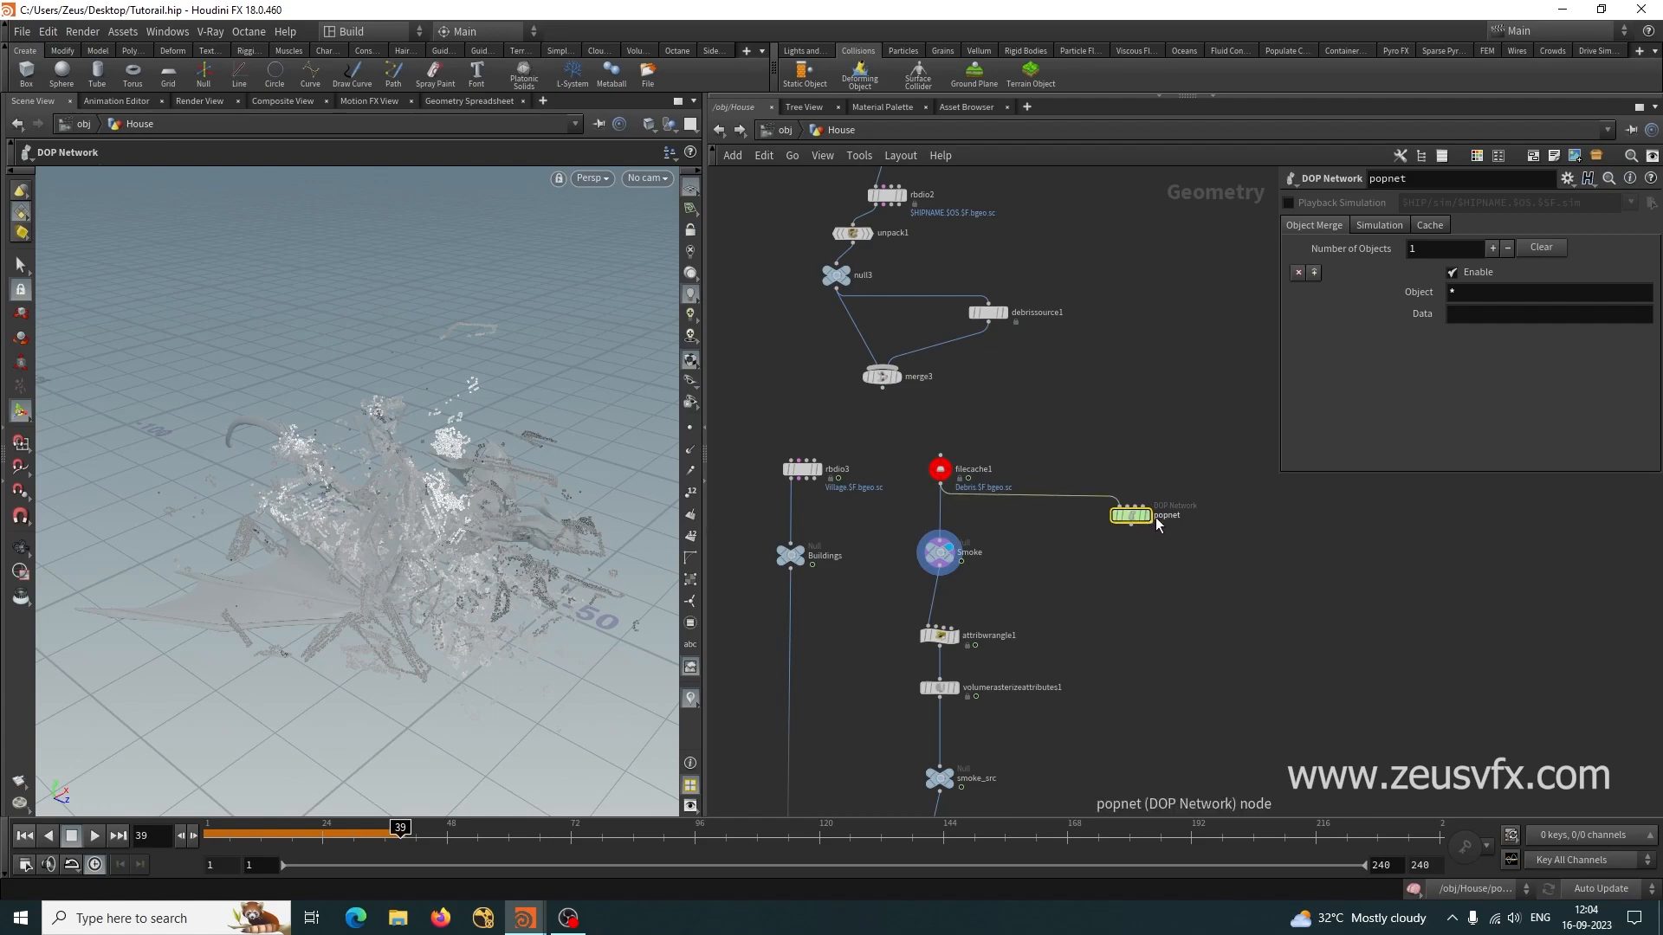
Go inside the POP network and play its particle simulation up to frame 45.
double_click(1130, 517)
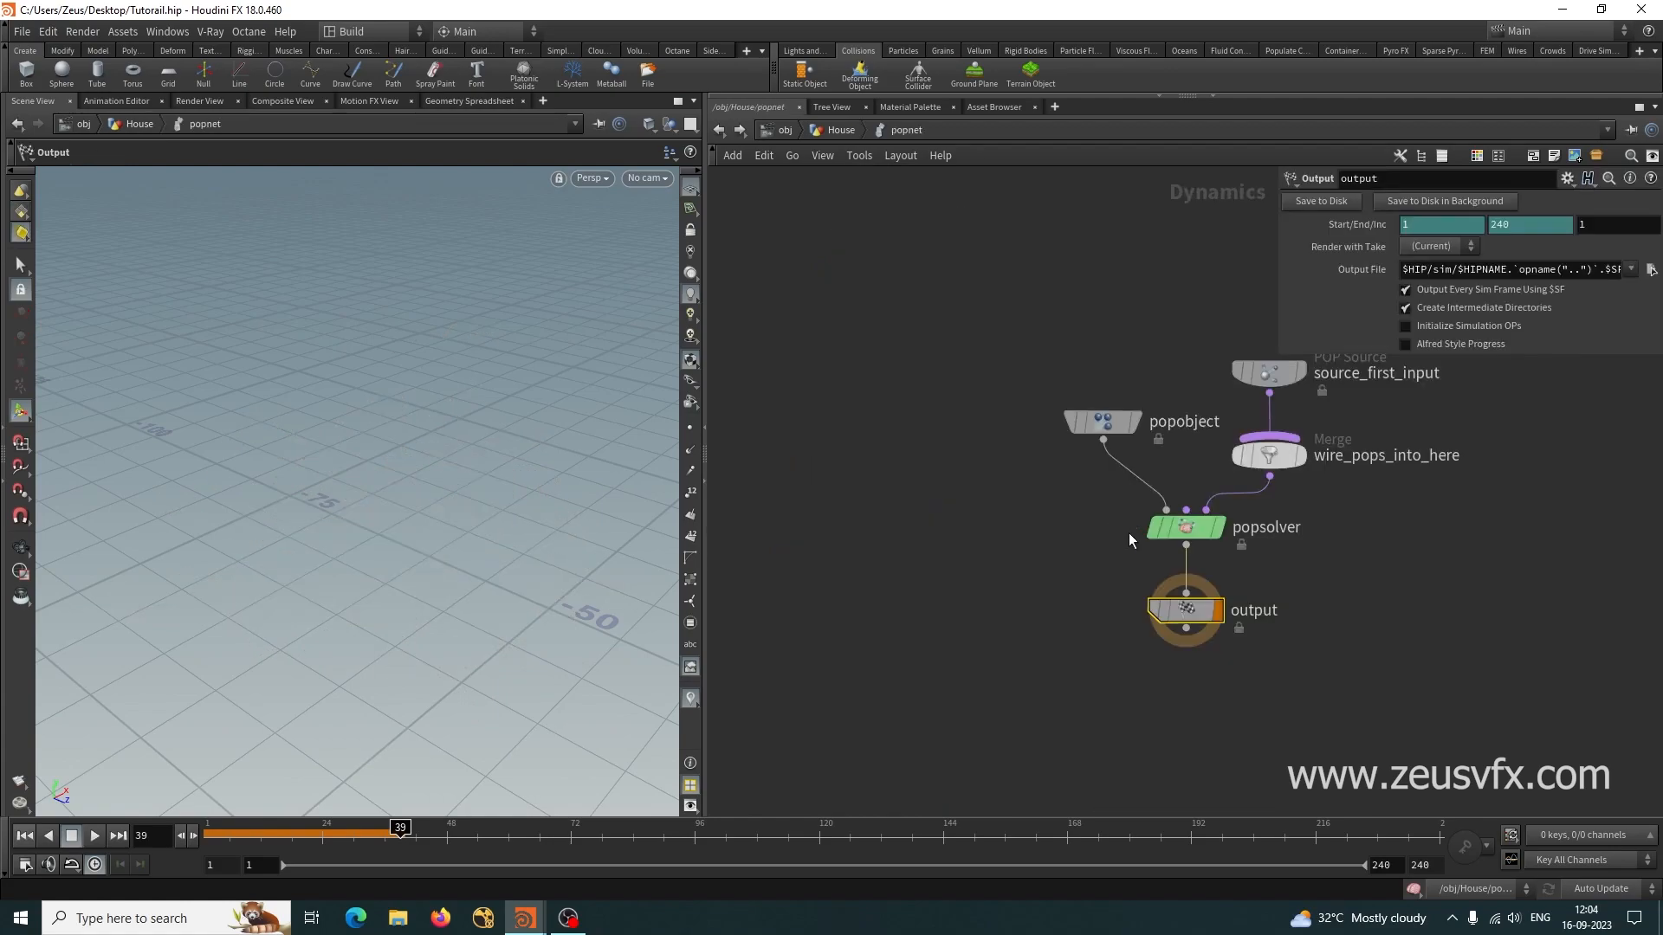
middle_click_drag(1085, 601, 922, 620)
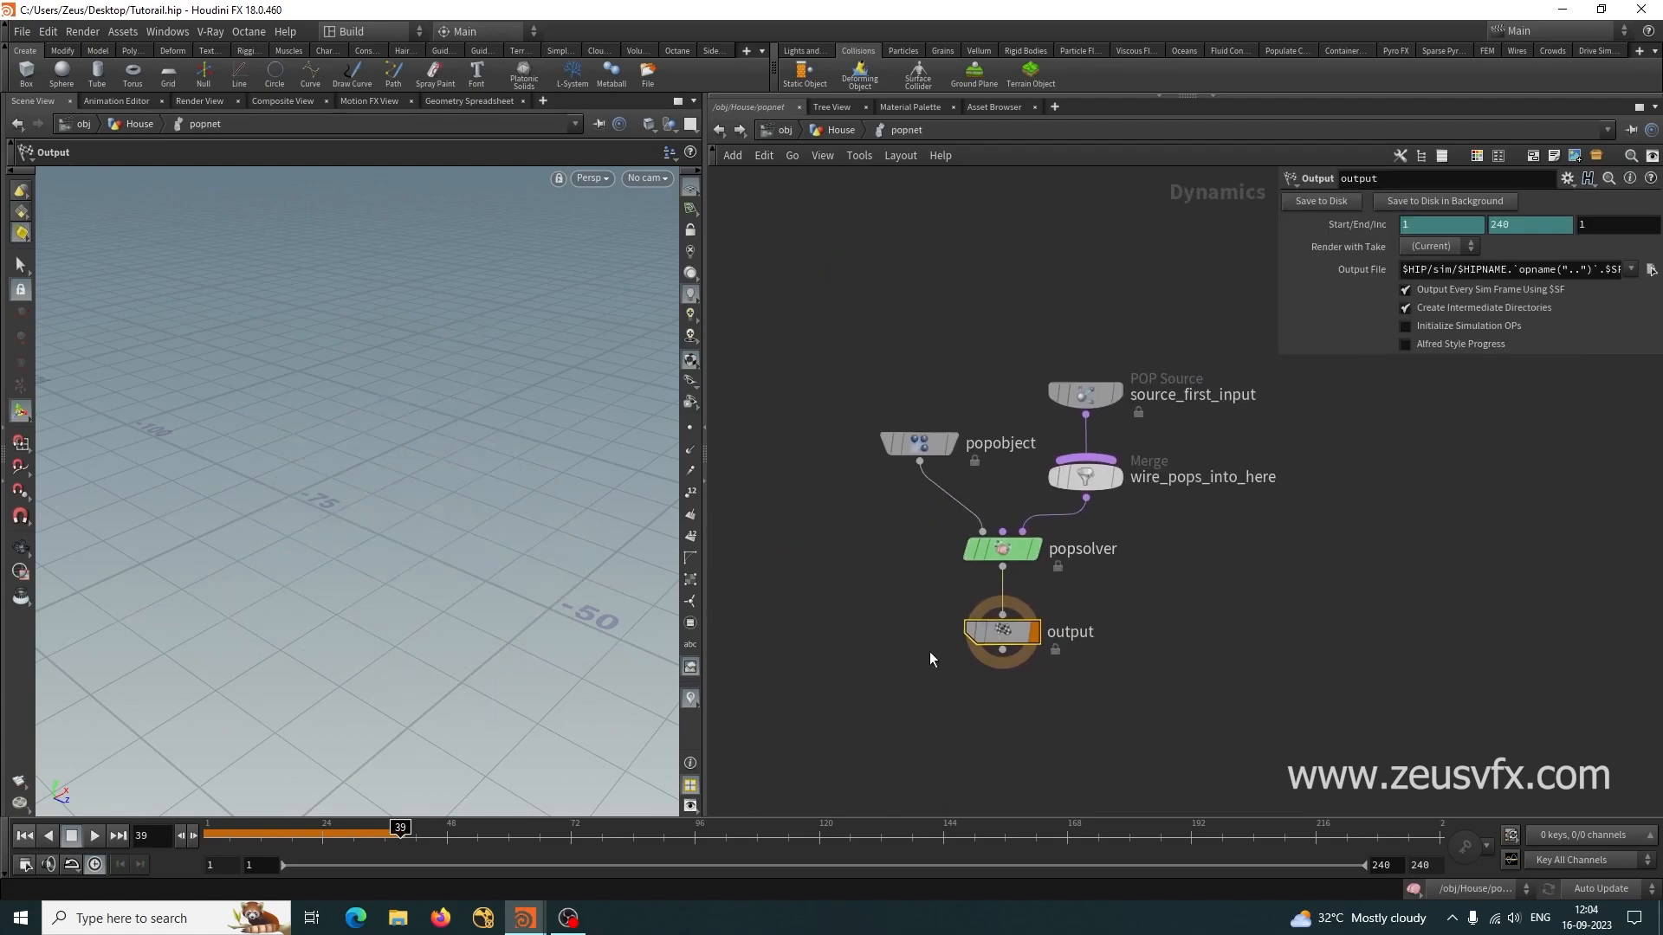
left_click(92, 836)
left_click(76, 838)
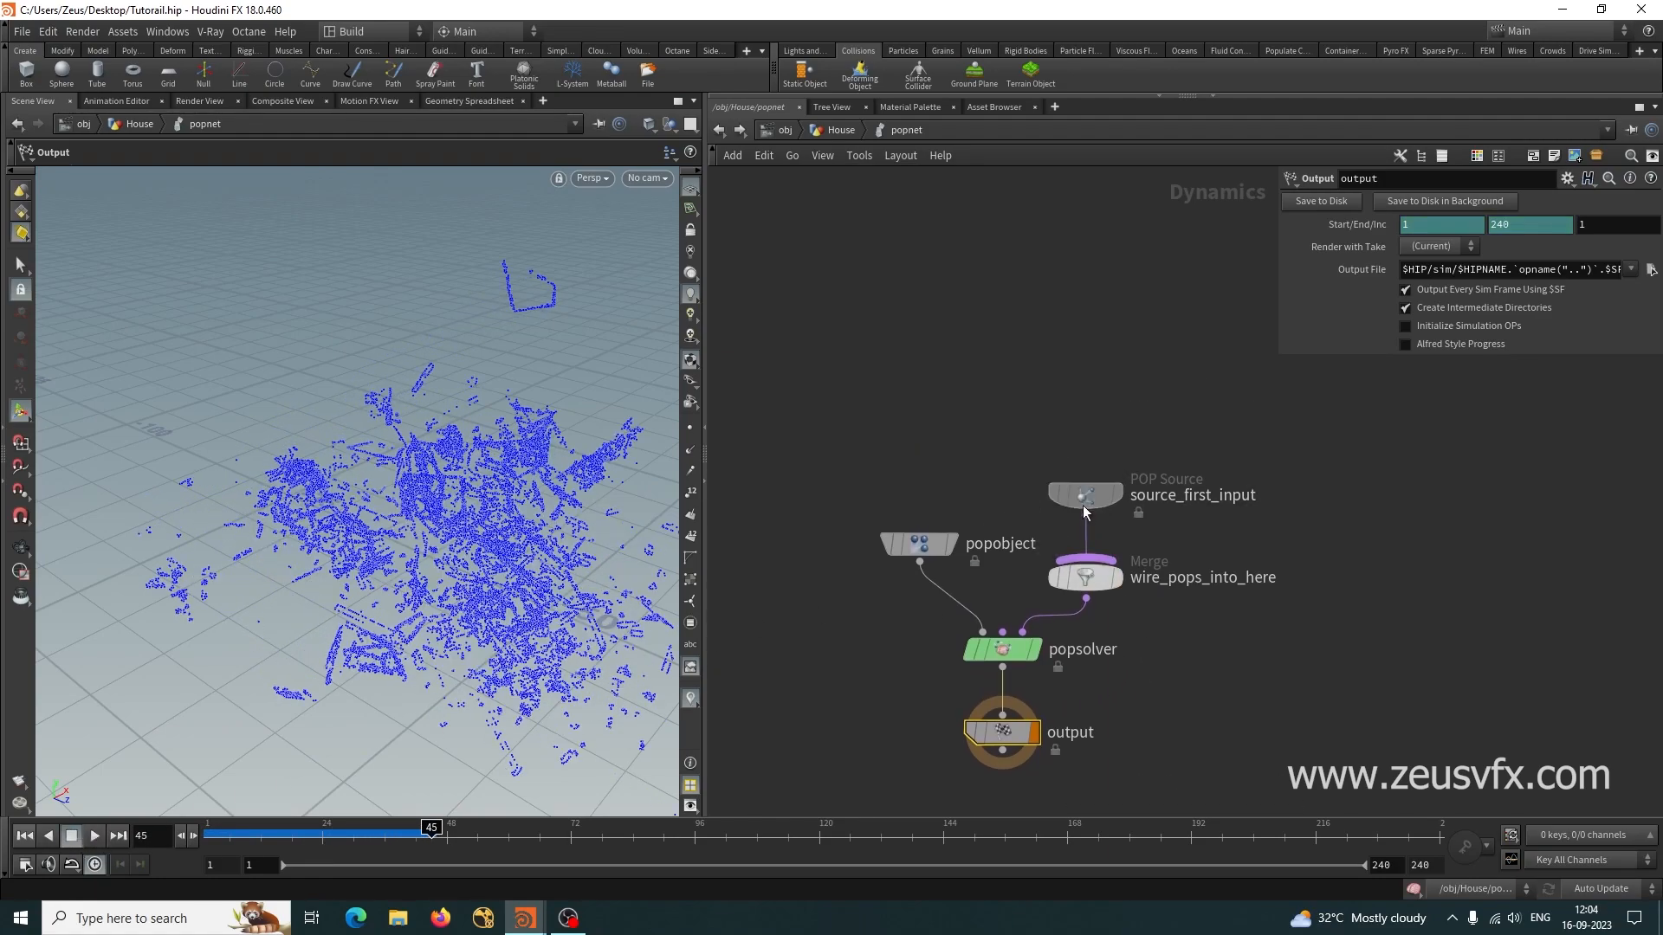
Set the Emission Type of the source_first_input POP Source to Points.
left_click(1082, 506)
left_click(1470, 272)
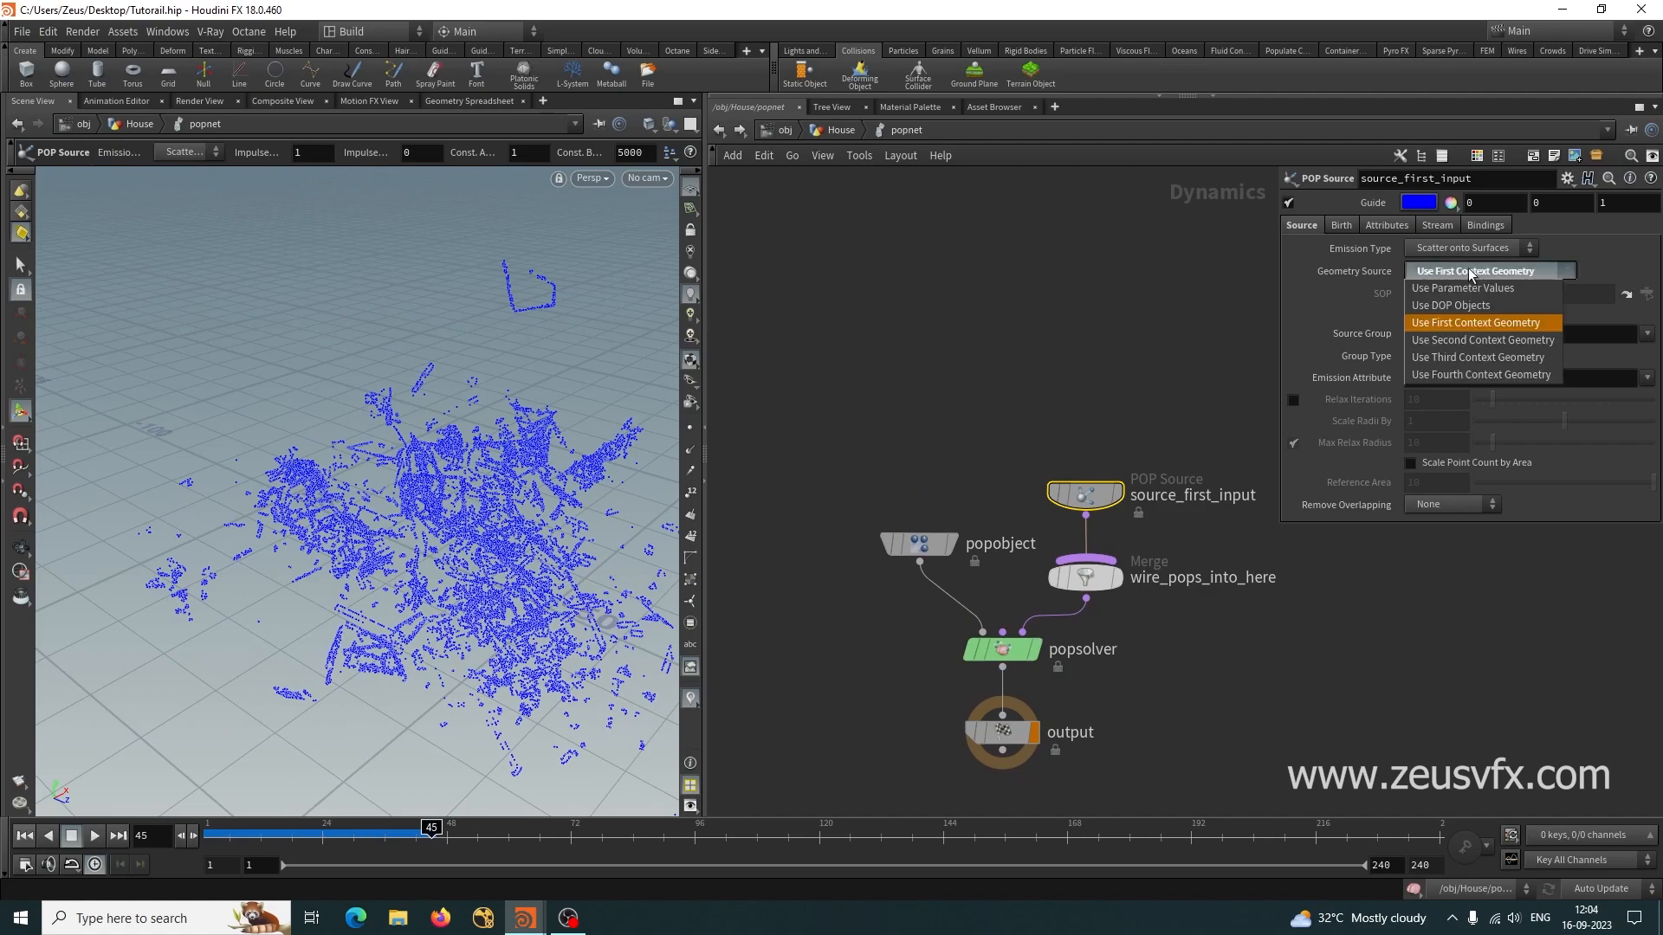
left_click(1458, 274)
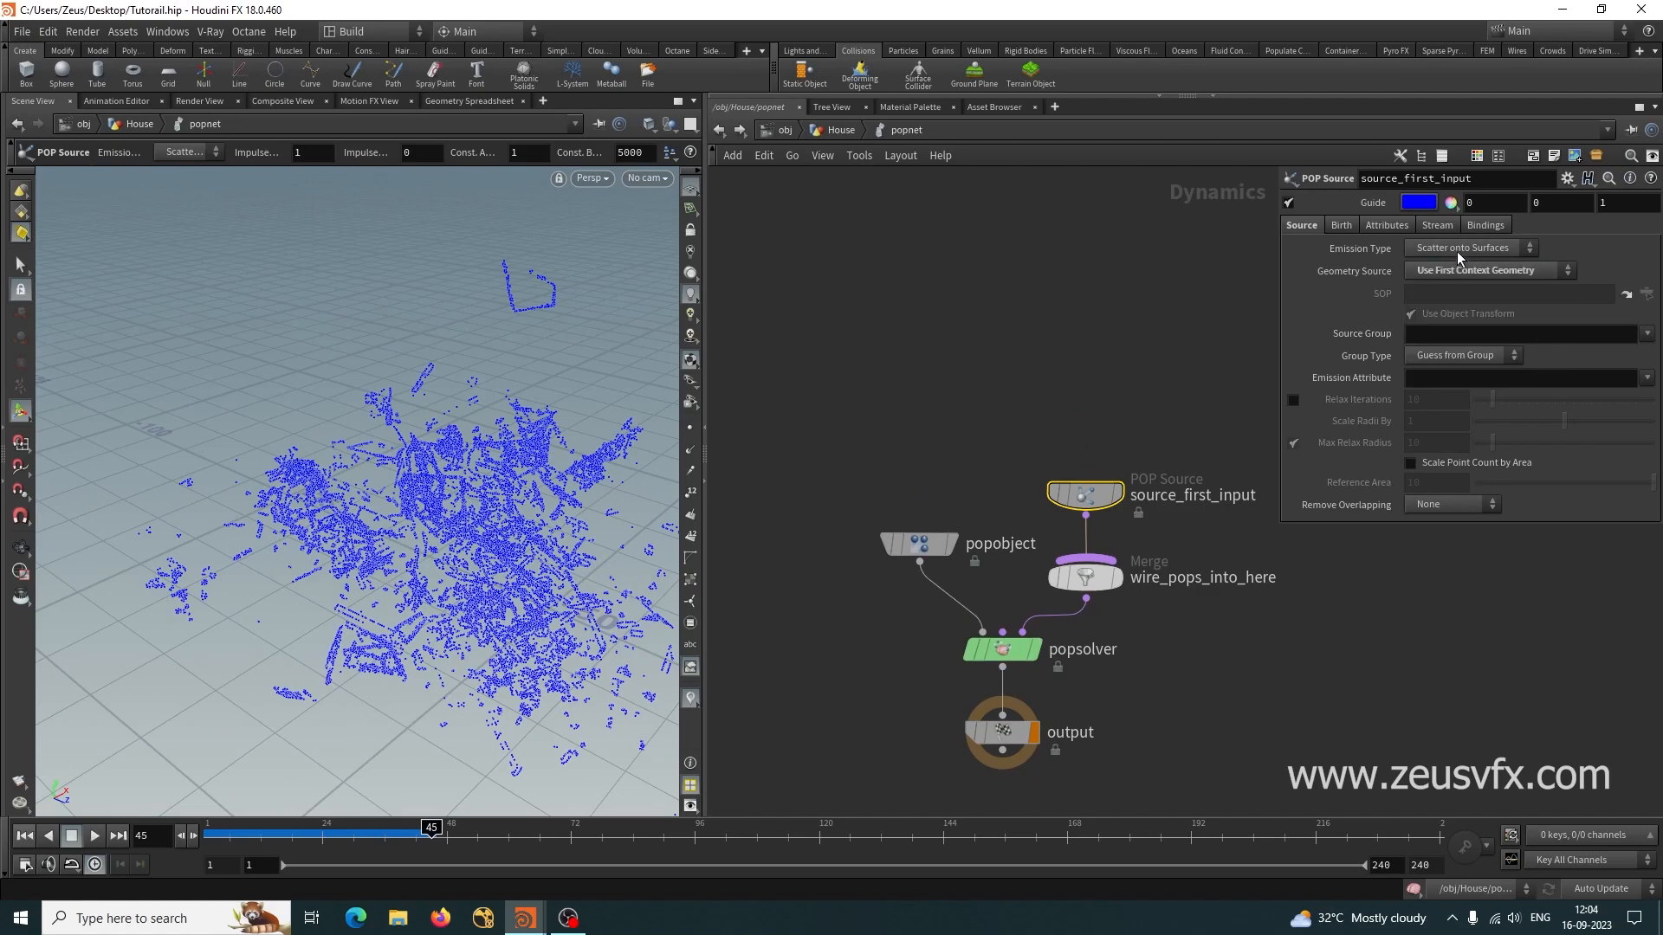
left_click(1459, 252)
left_click(1421, 302)
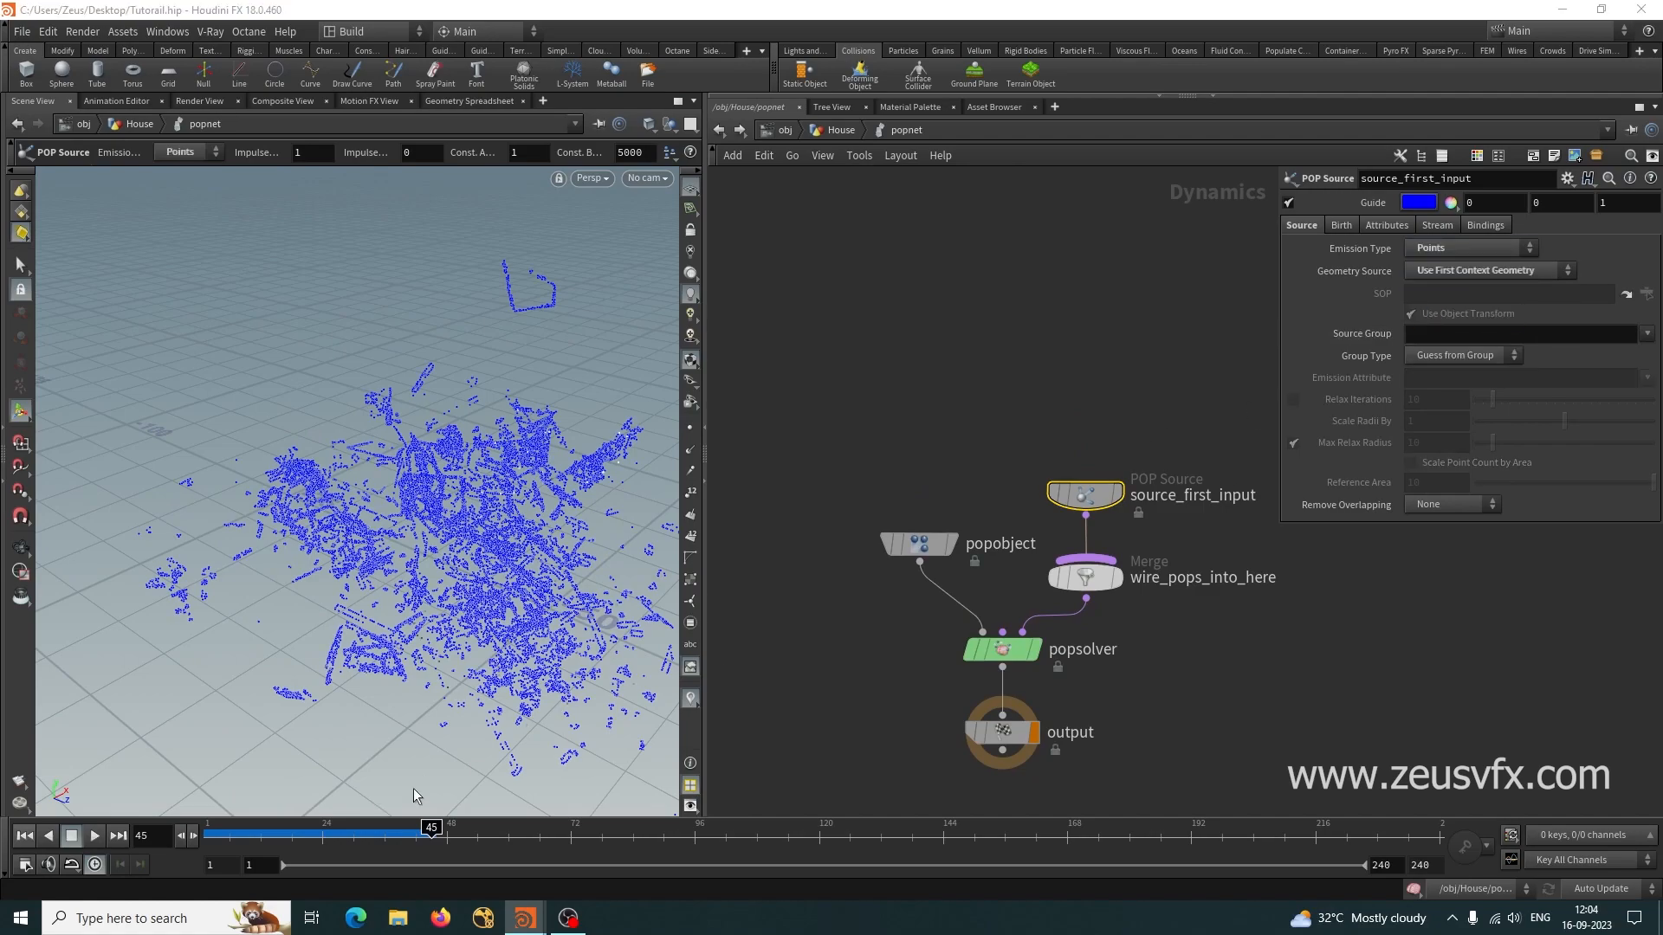
Play the particle simulation from the first frame to frame 70 to check the emission.
left_click(24, 835)
left_click(91, 837)
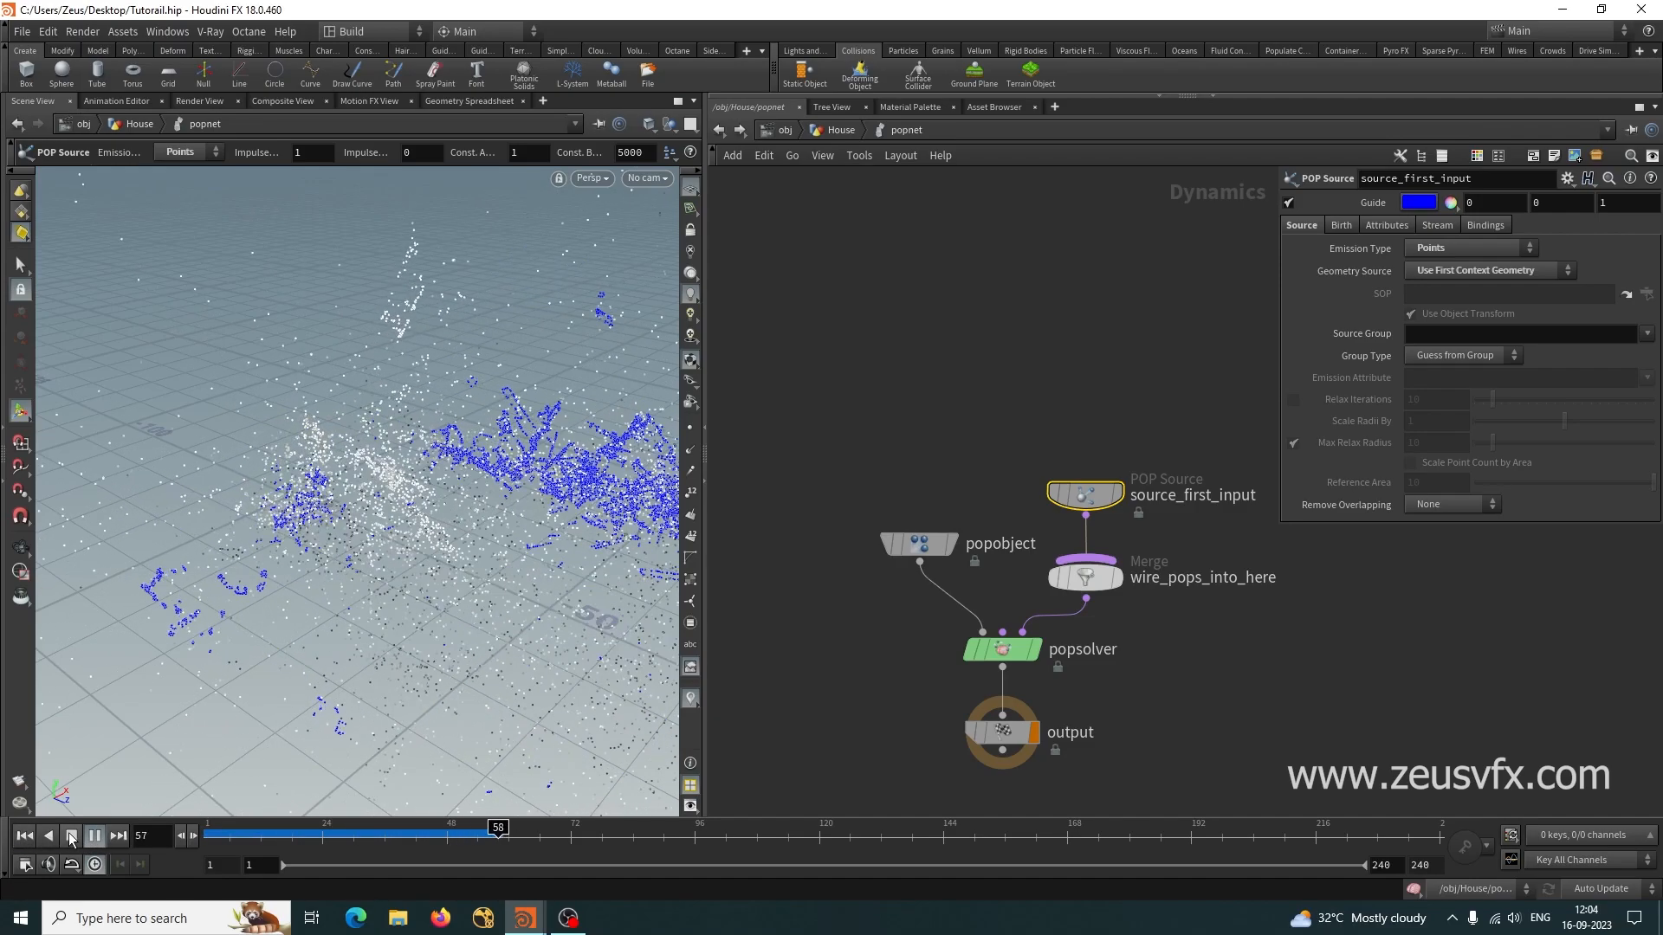
key("Escape")
mouse_move(328, 616)
left_mouse_down()
mouse_move(485, 559)
mouse_move(317, 615)
left_mouse_up()
key("Return")
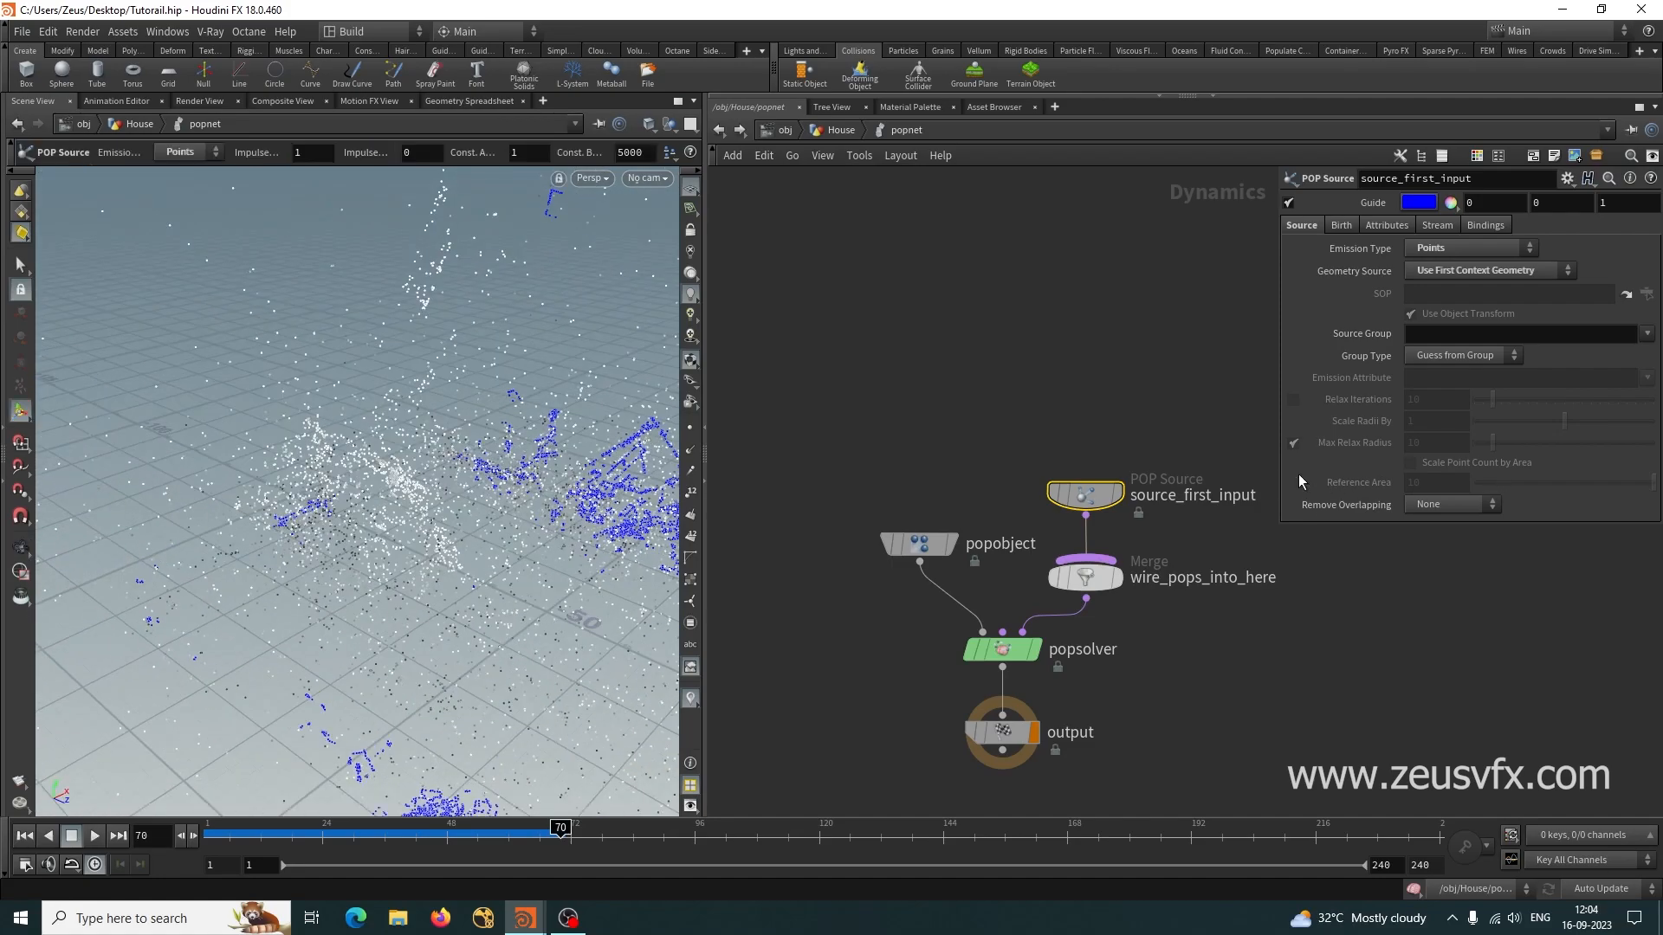
Set the POP Source's Emission Type to All Points and replay the simulation from the start to frame 45.
left_click(1458, 249)
left_click(1442, 269)
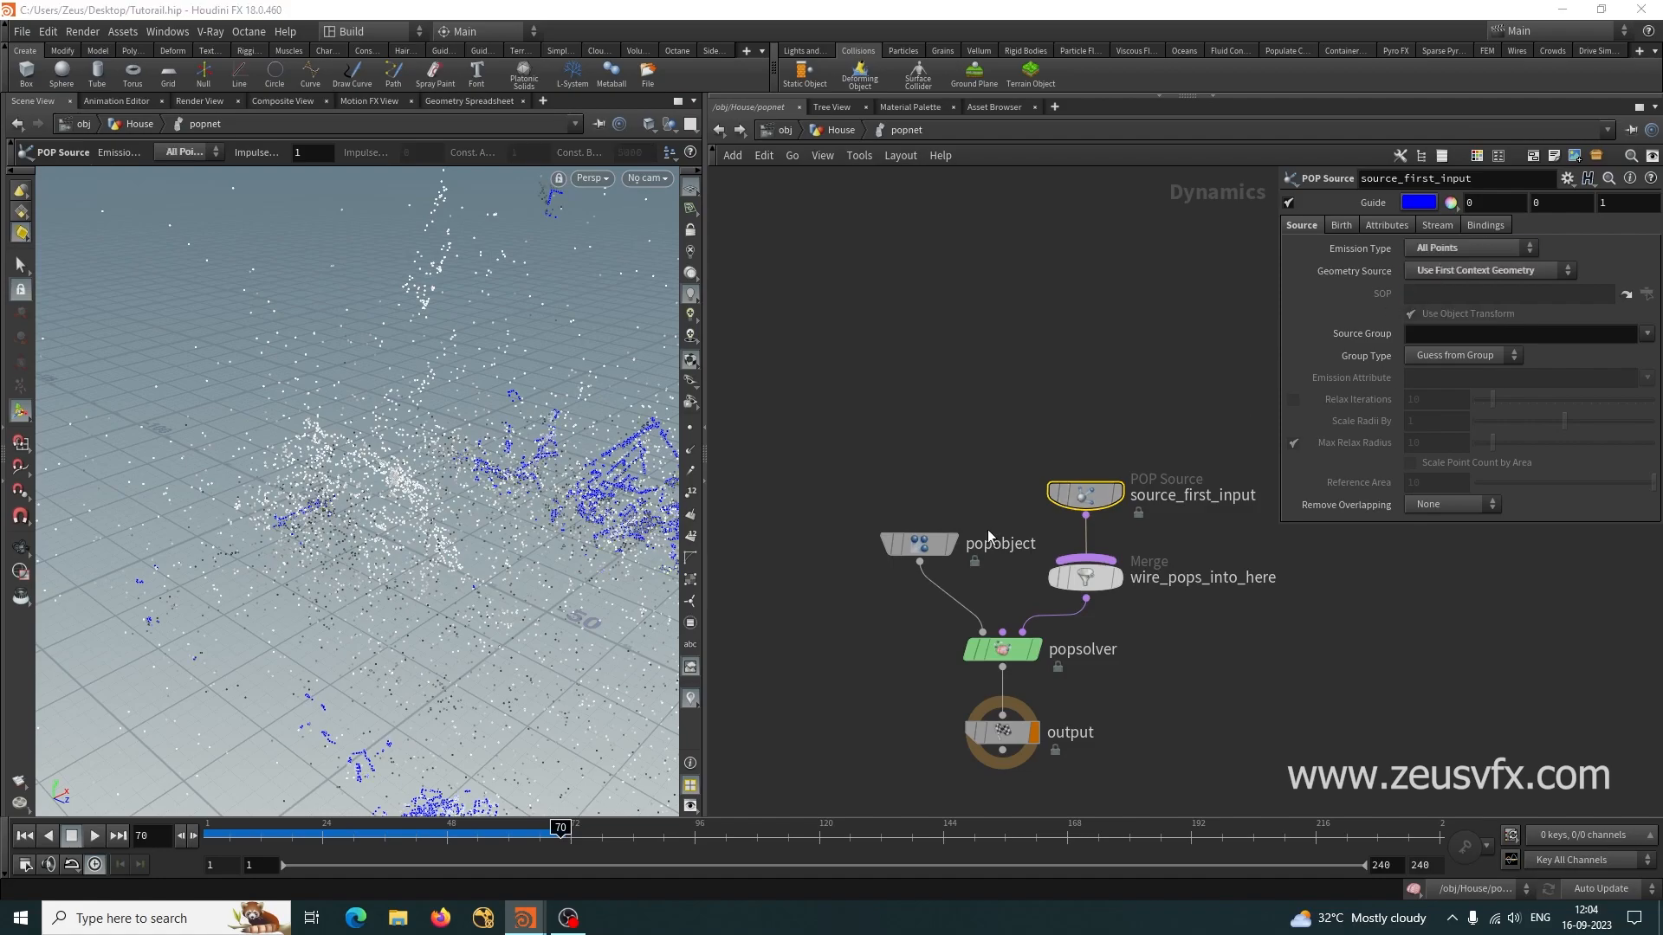
left_click(27, 838)
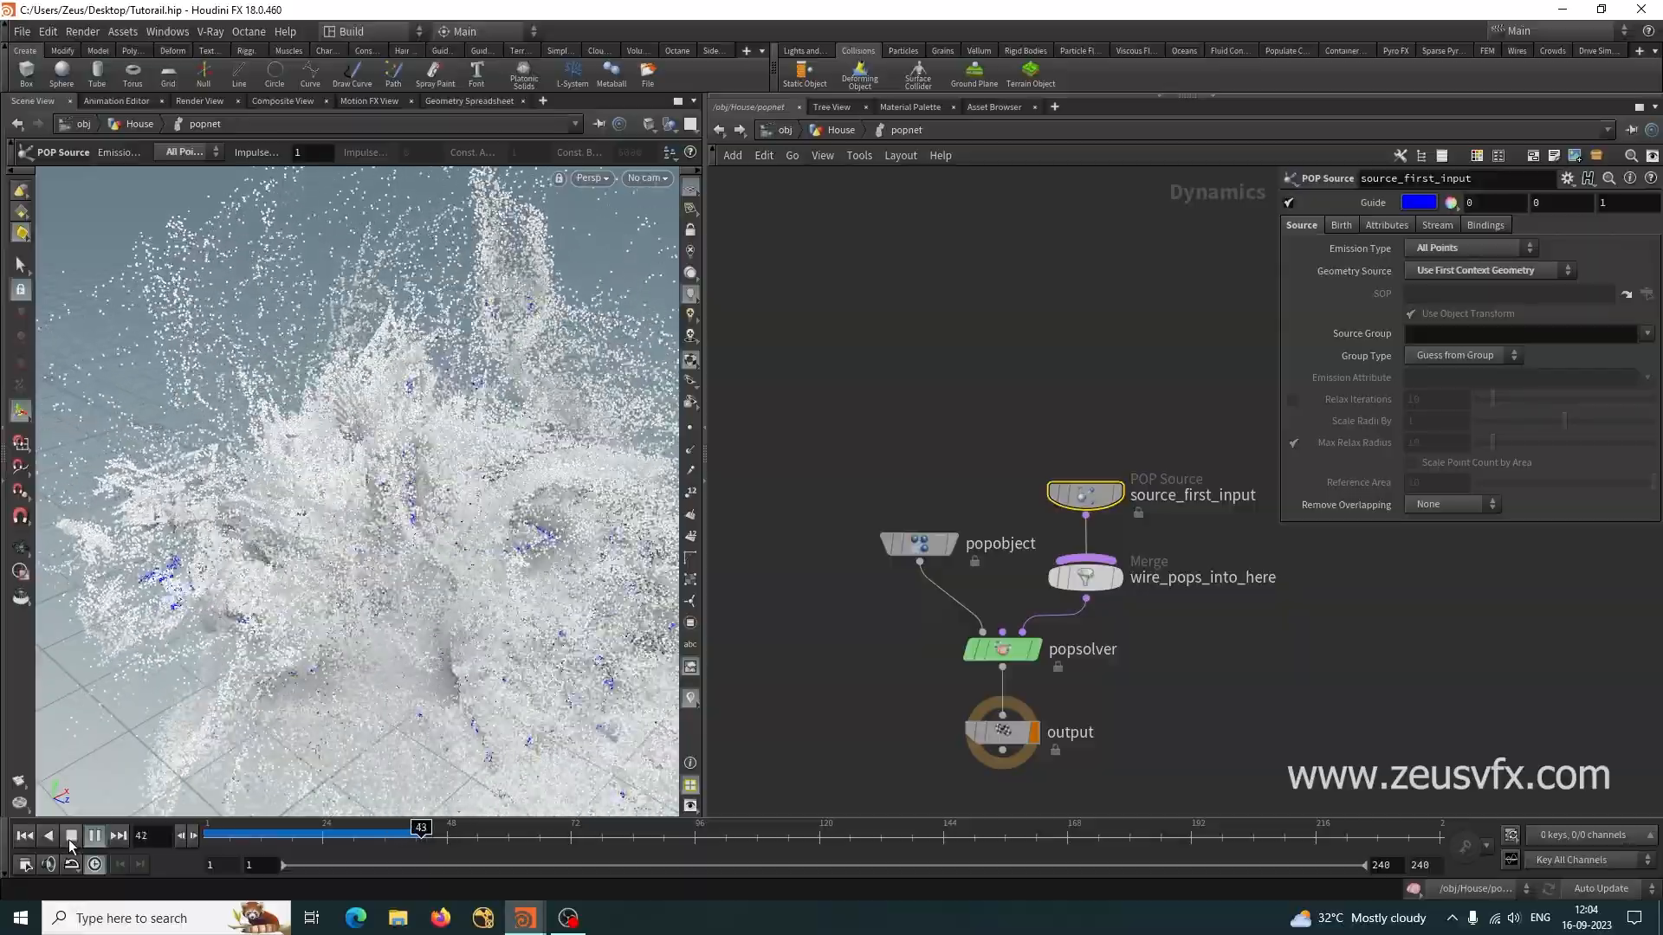
left_click(70, 841)
mouse_move(277, 645)
left_mouse_down("alt")
mouse_move(556, 605)
mouse_move(275, 660)
mouse_move(364, 675)
mouse_move(347, 572)
mouse_move(268, 654)
mouse_move(204, 591)
mouse_move(220, 494)
mouse_move(280, 663)
mouse_move(247, 598)
mouse_move(268, 623)
left_mouse_up("alt")
scroll(204, 592, "down", 3)
Set the POP Source's Life Expectancy to 3 and its Life Variance to 1.
middle_click_drag(1225, 698, 1162, 724)
left_click(1341, 227)
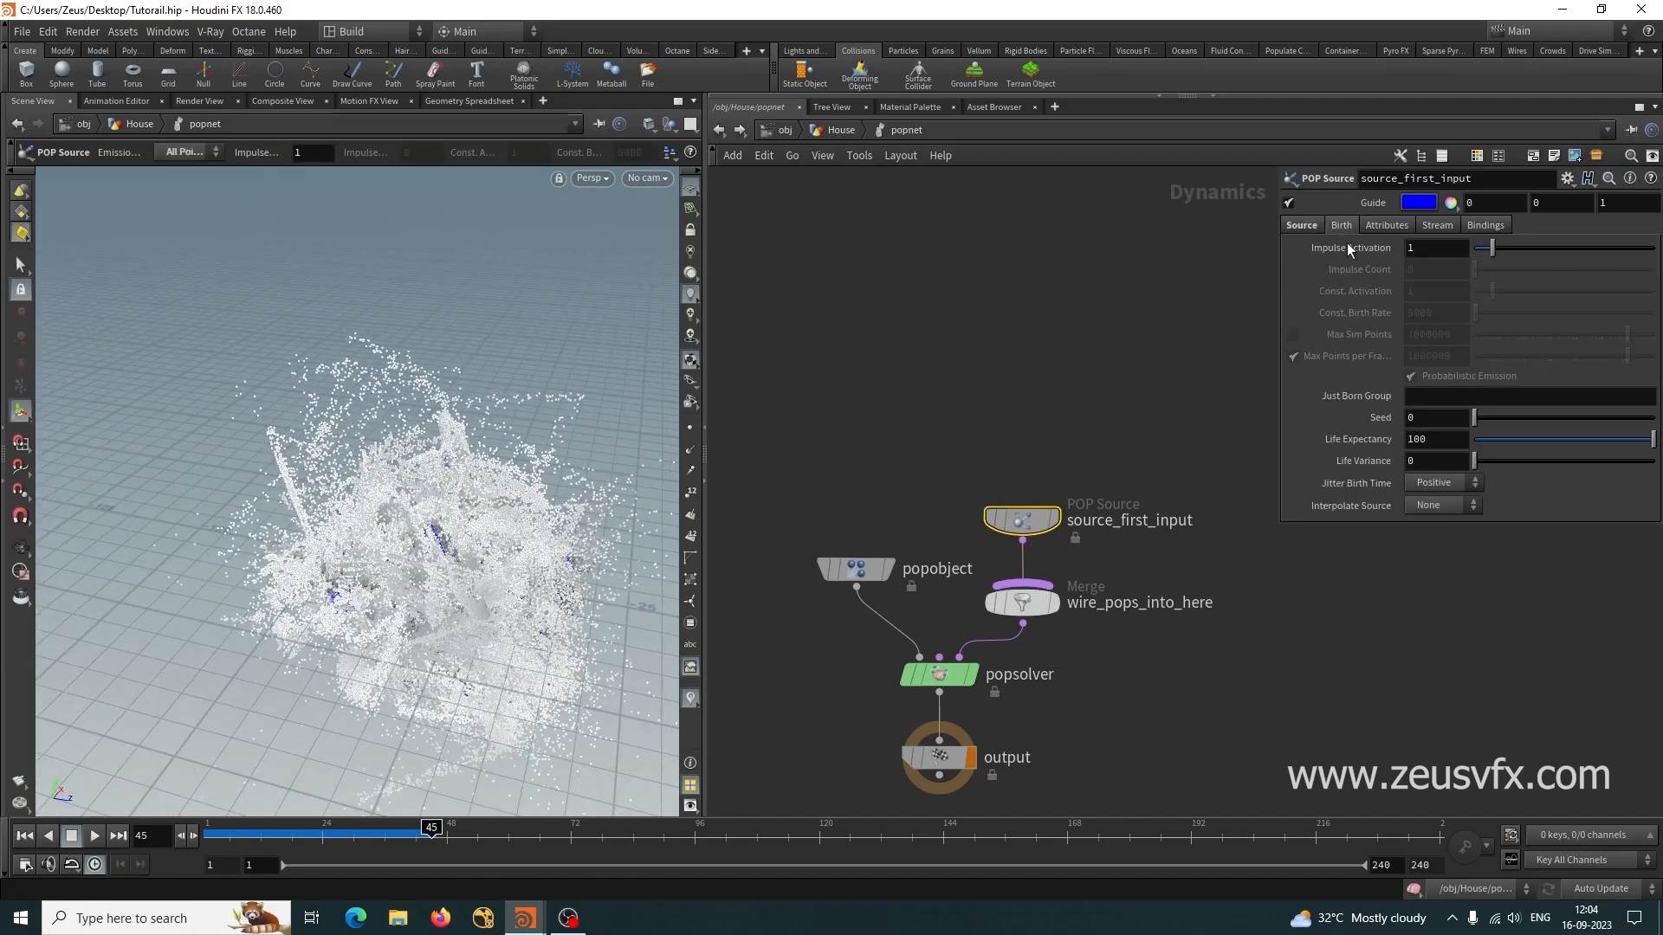
type("3")
key("Tab")
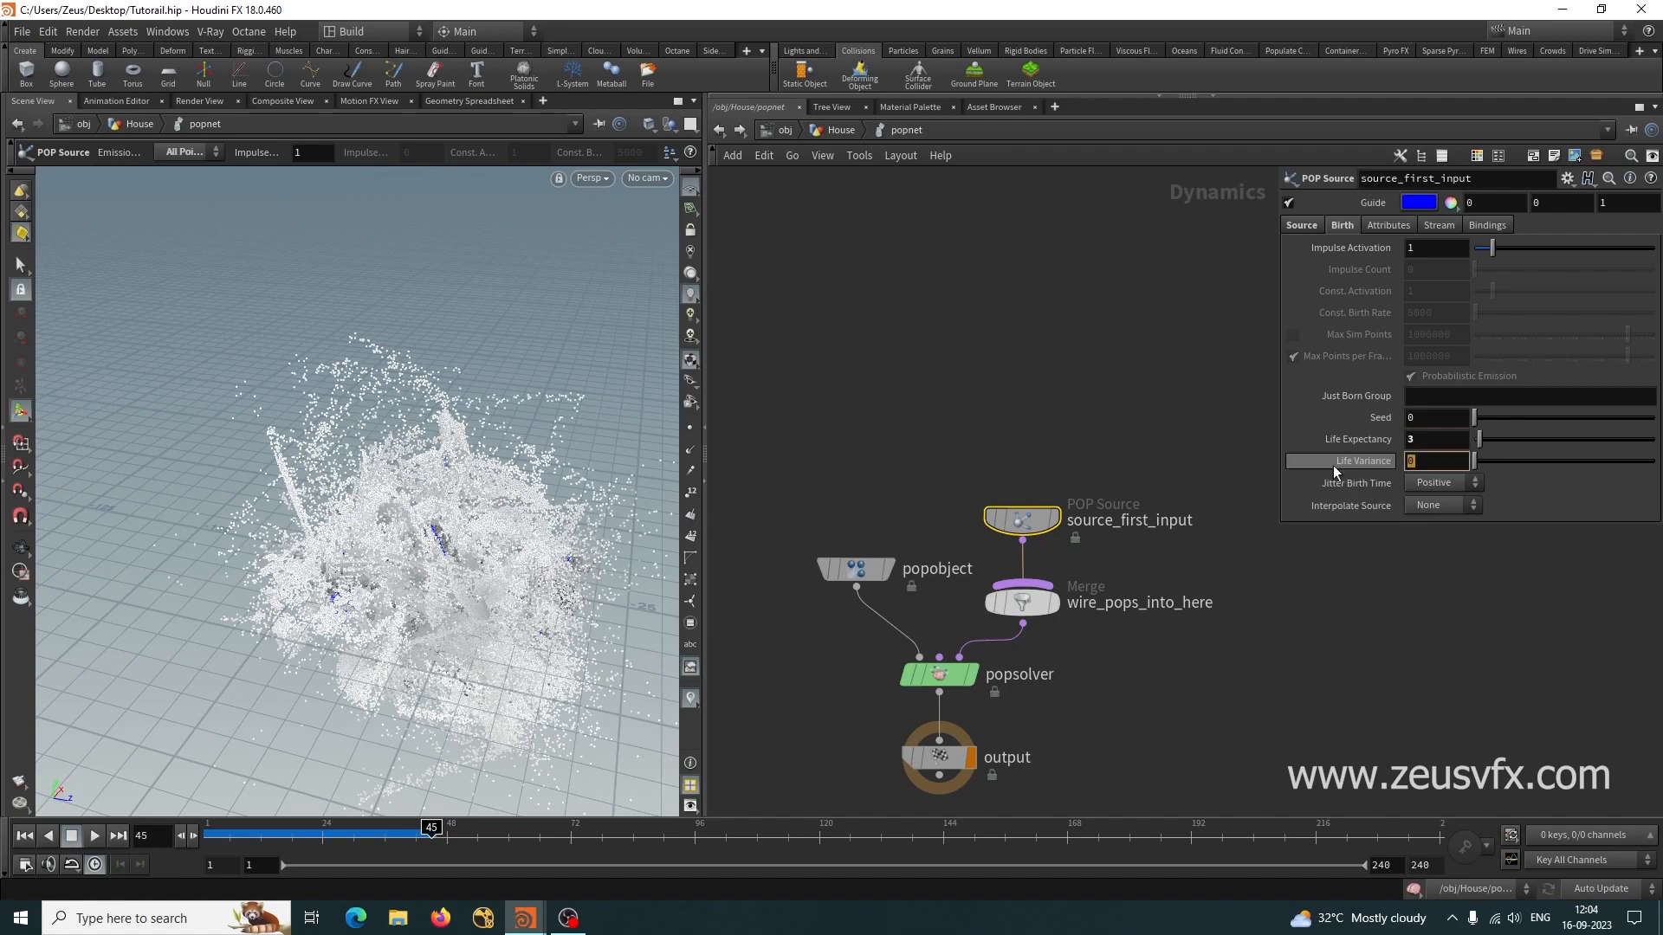
Set the POP Source's Inherit Velocity to 0.5.
left_click(1386, 226)
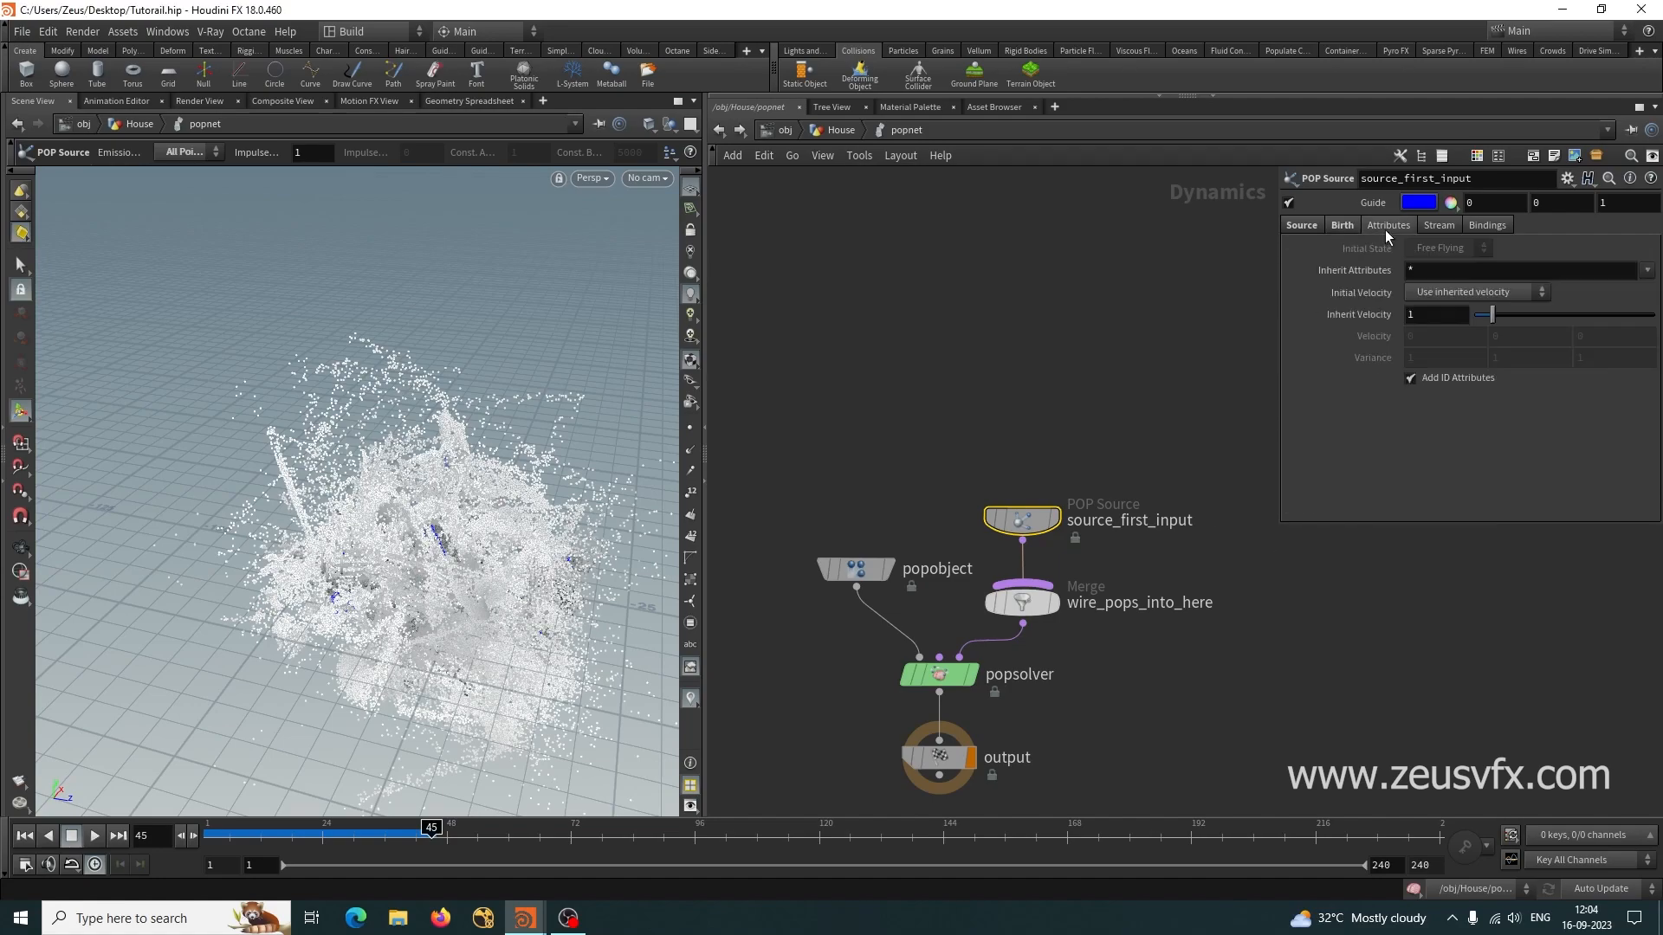
left_click(1420, 315)
type(".5")
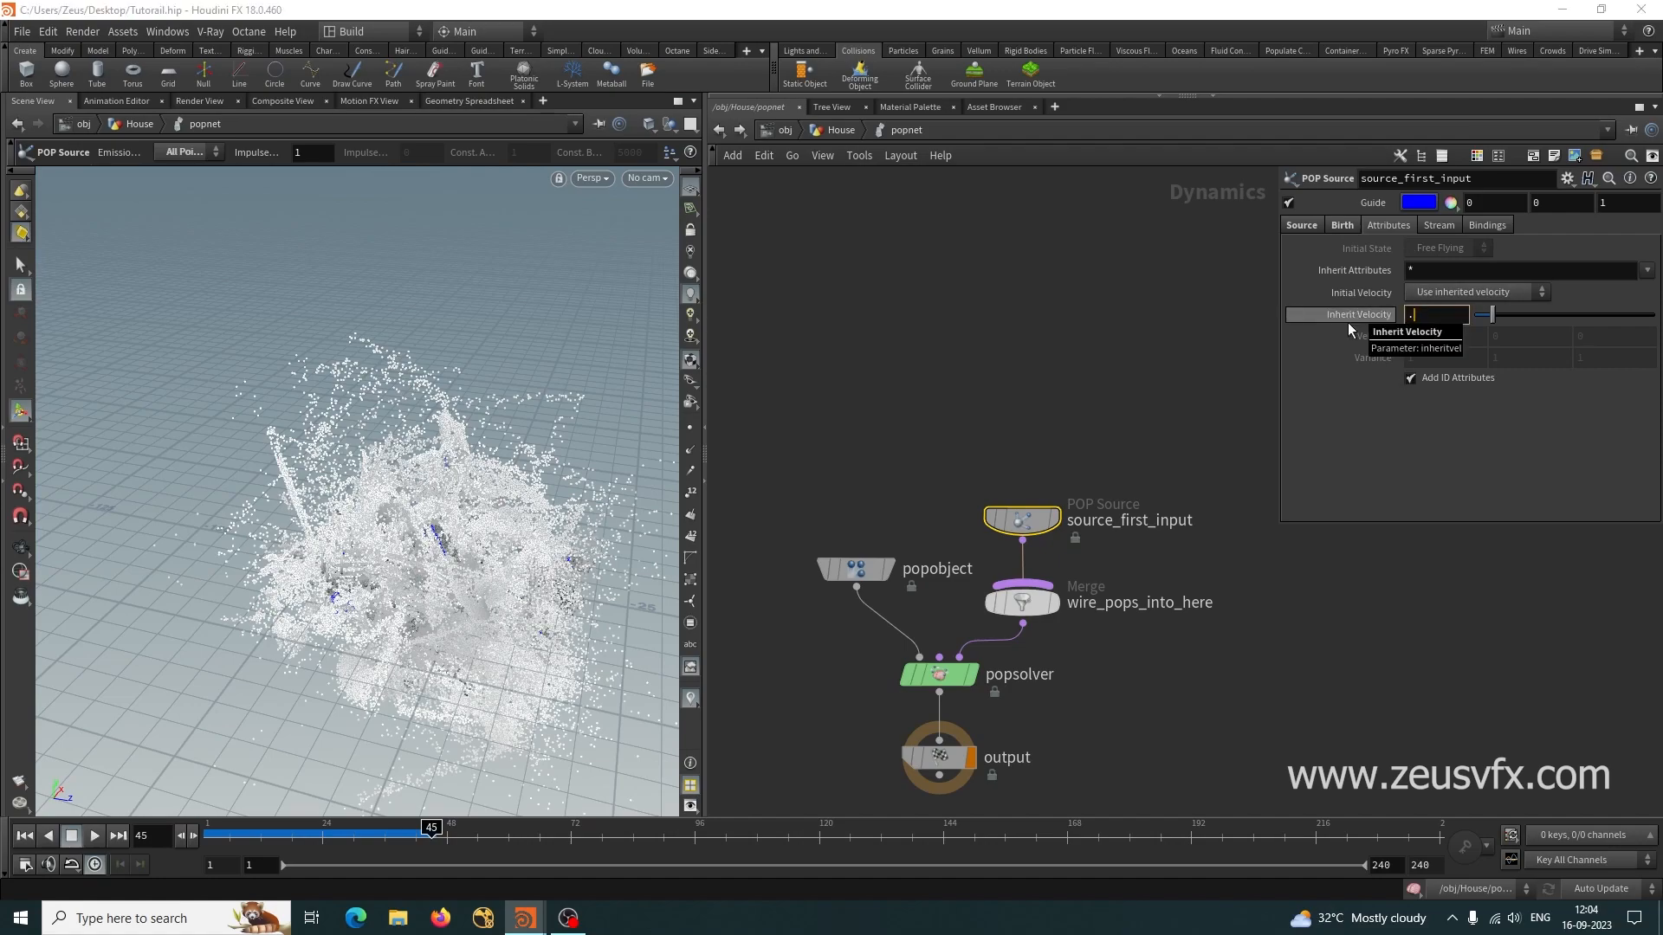
key("Return")
Play the particle simulation from the first frame to about frame 60, and return to frame 1.
left_click(24, 836)
left_click(95, 836)
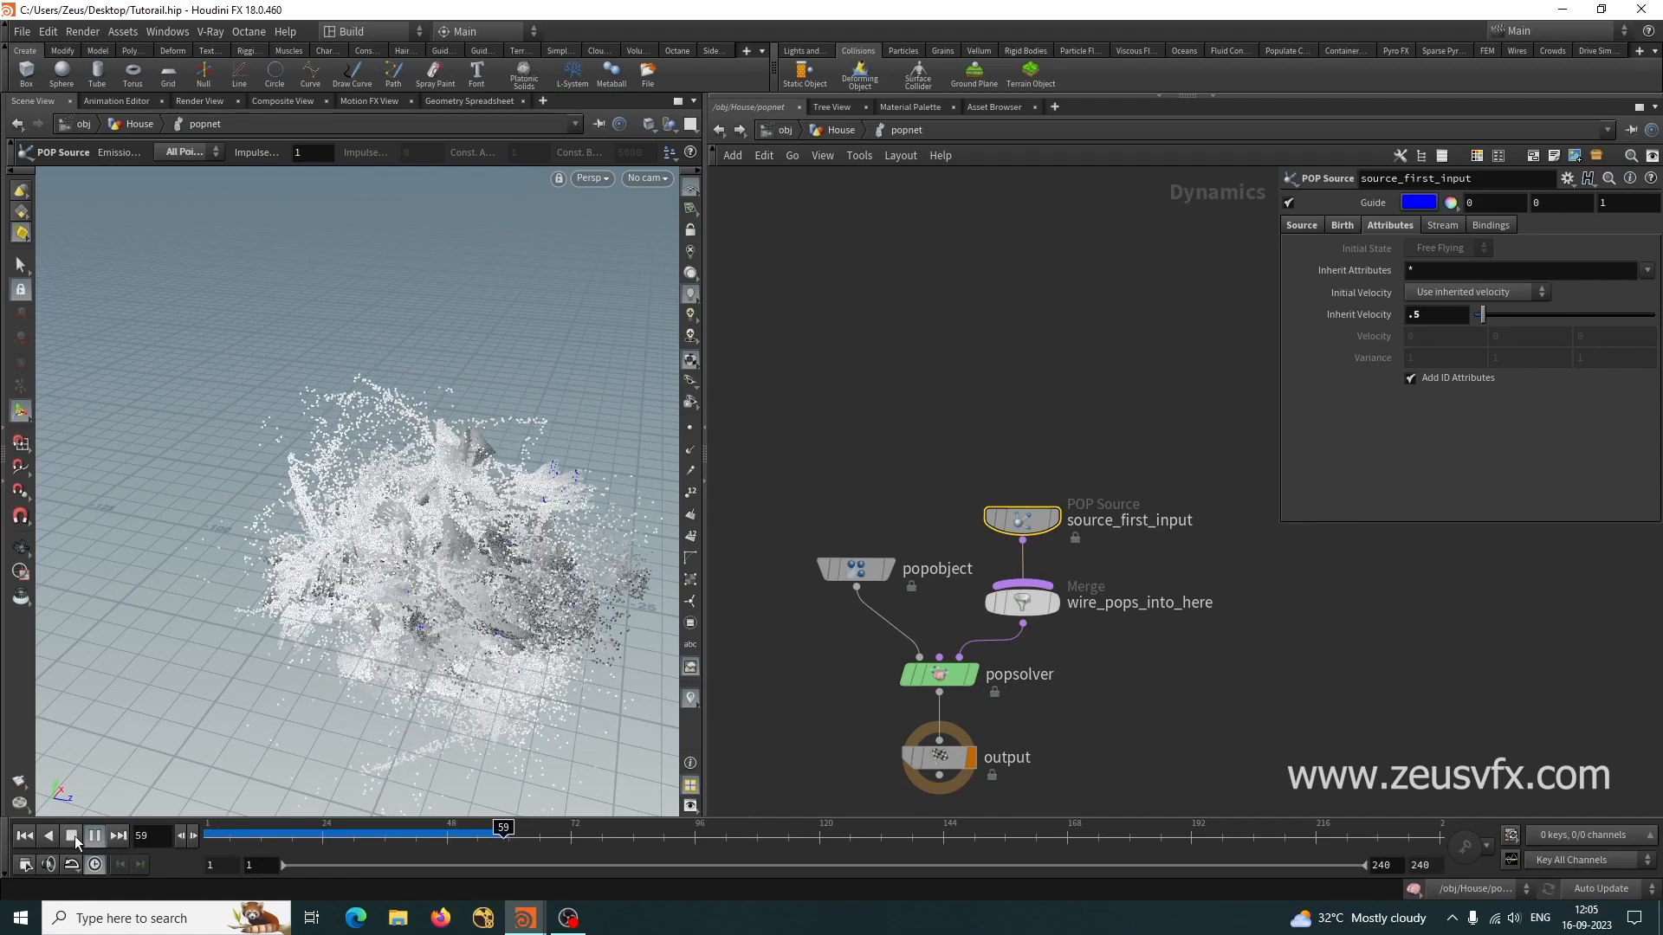
left_click(73, 834)
left_click(24, 836)
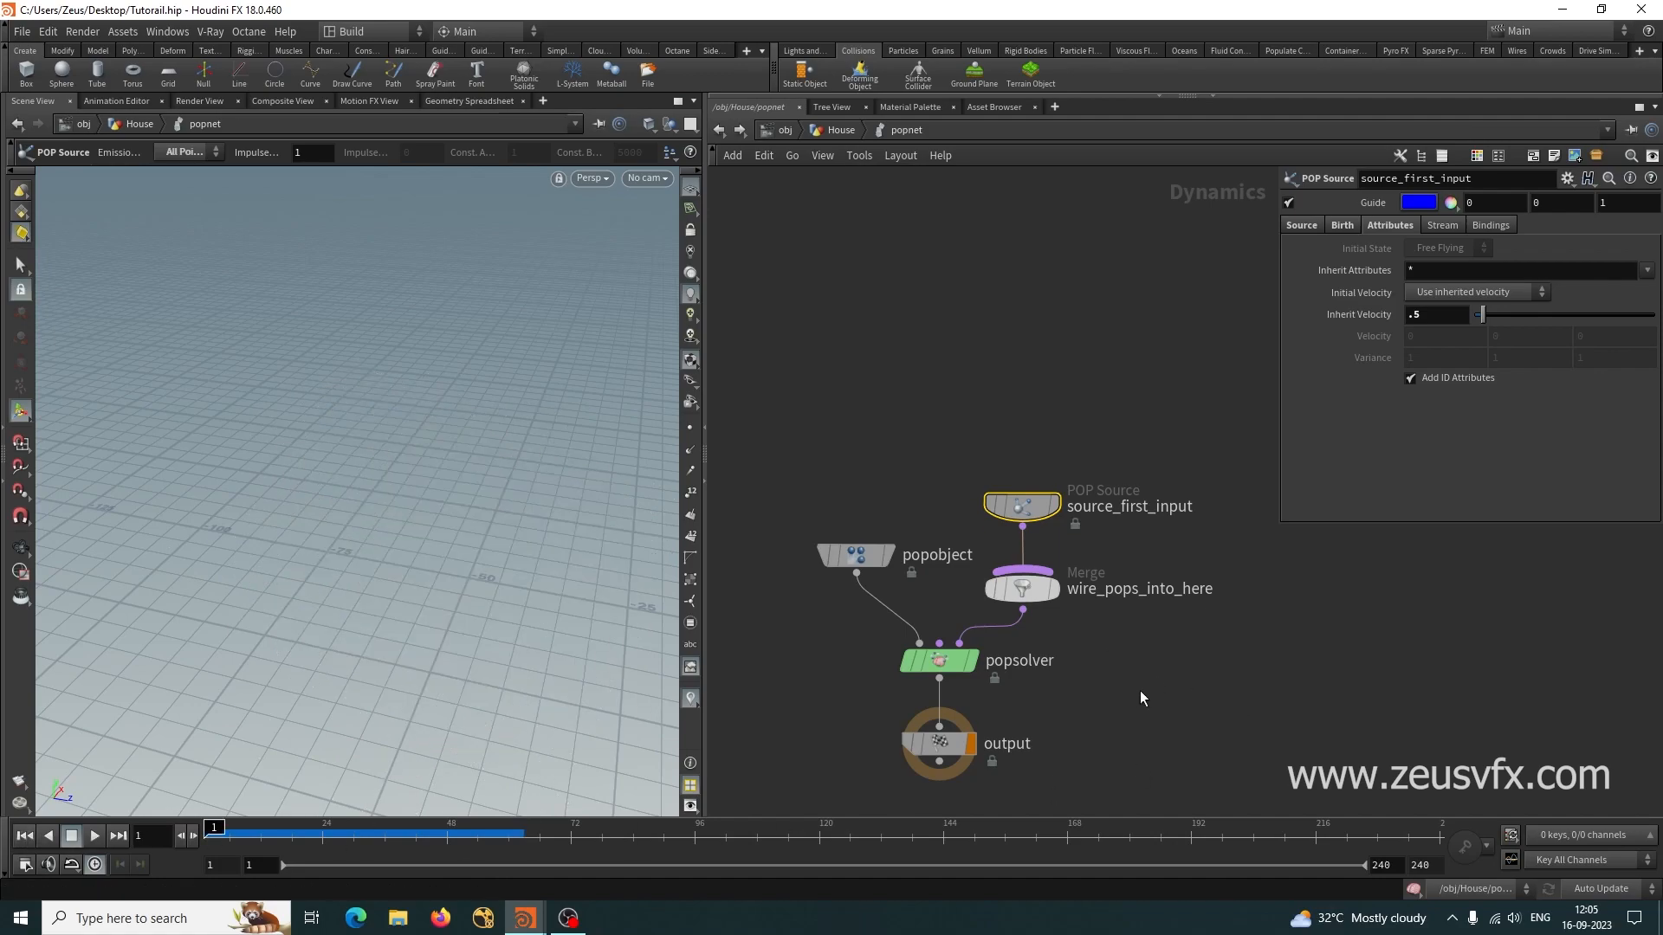
Insert a POP Drag between source_first_input and wire_pops_into_here, and set its Air Resistance to 0.5.
key("Tab")
mouse_move(1183, 687)
type("pop")
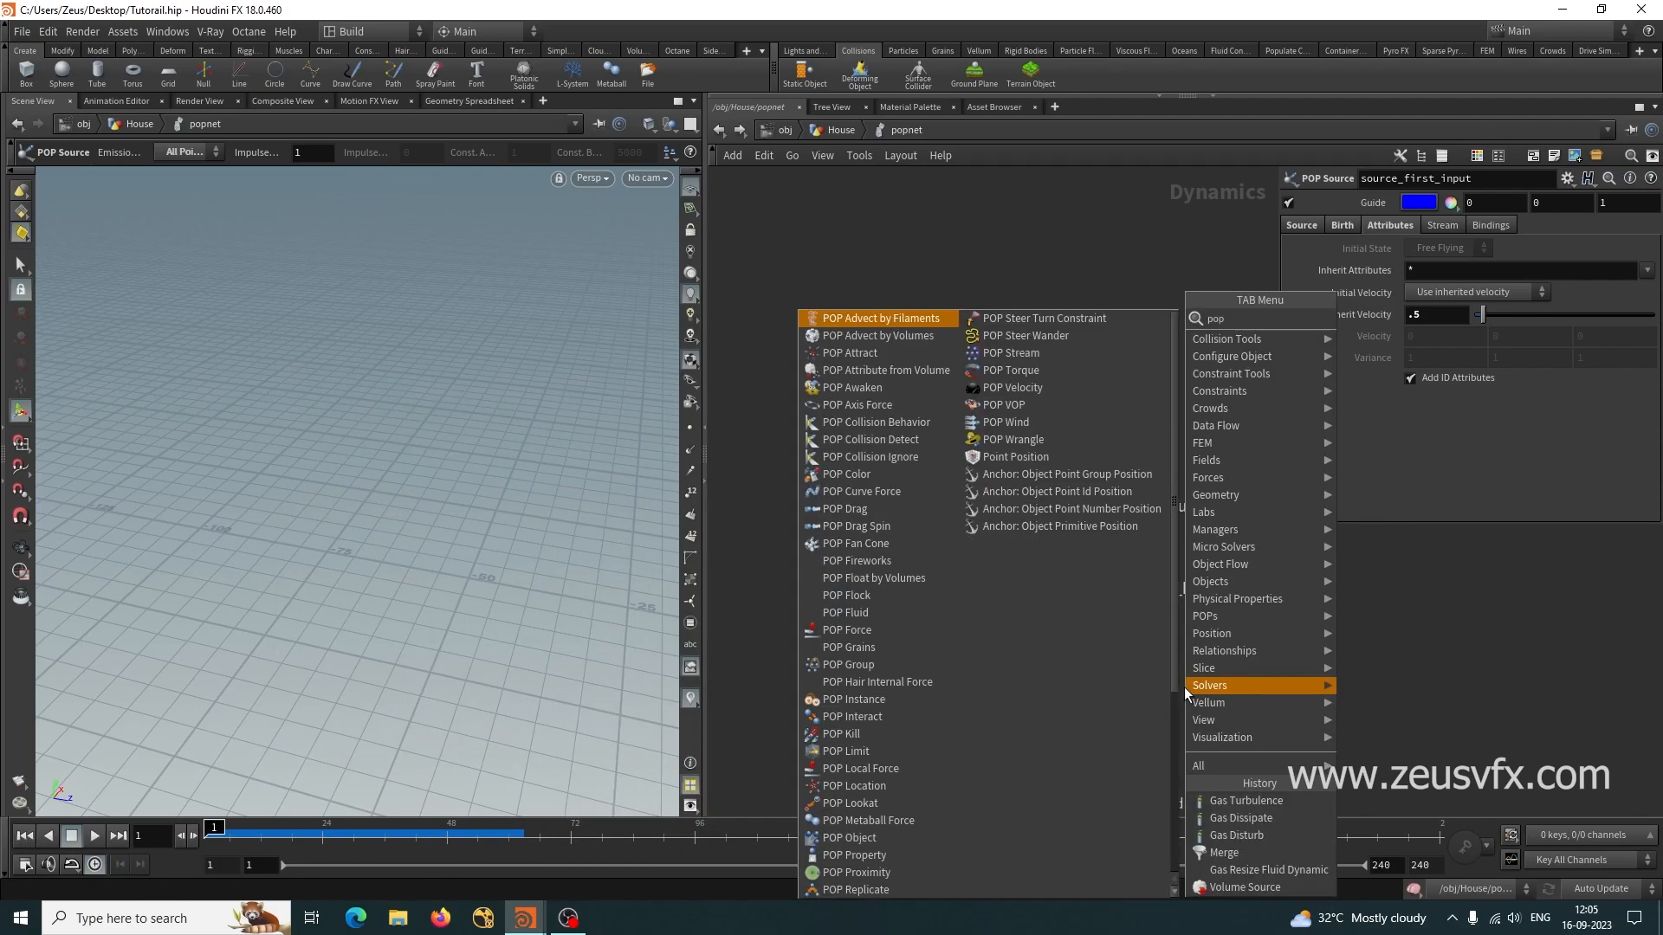
type(" drag")
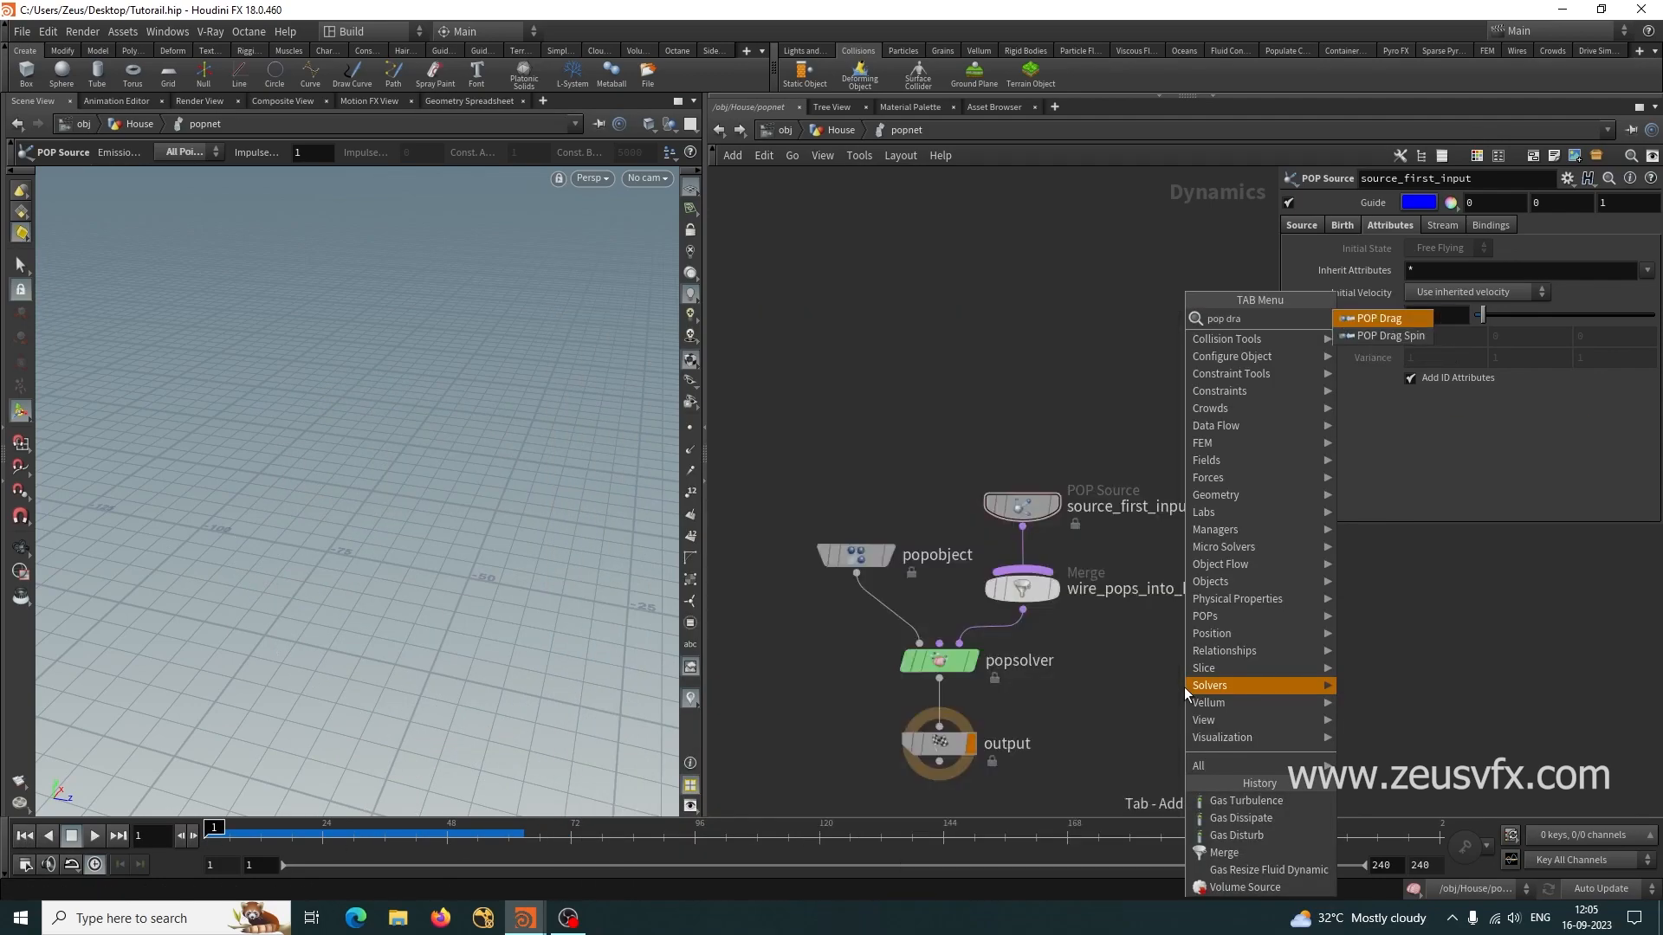
left_click(1397, 320)
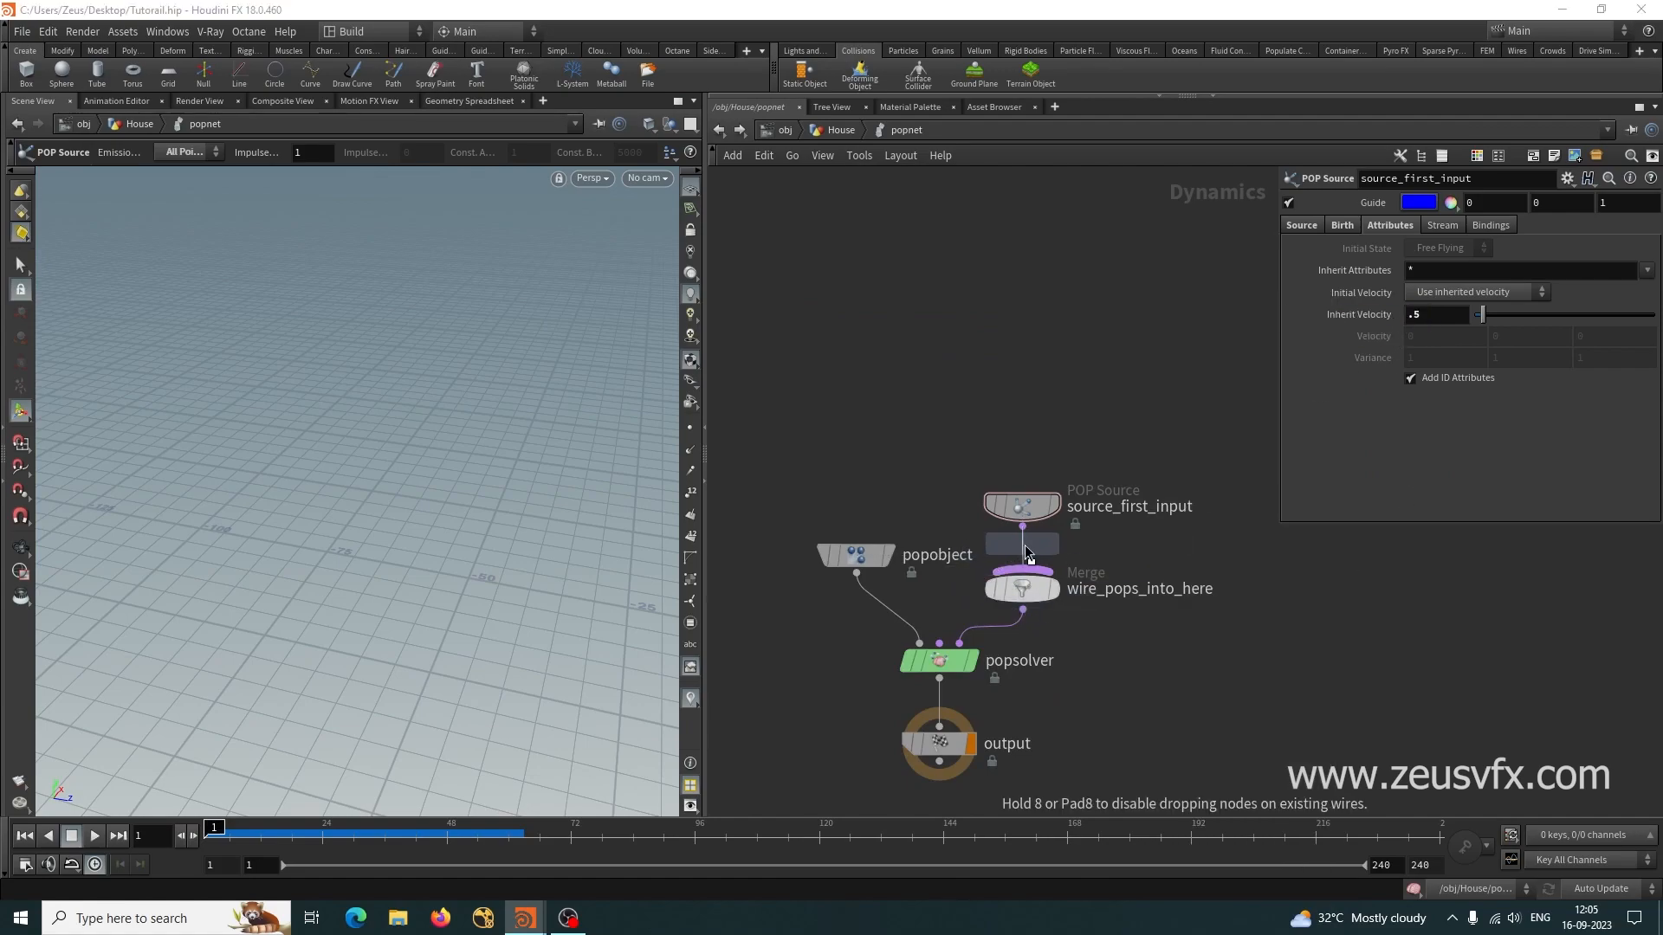
left_click(1025, 543)
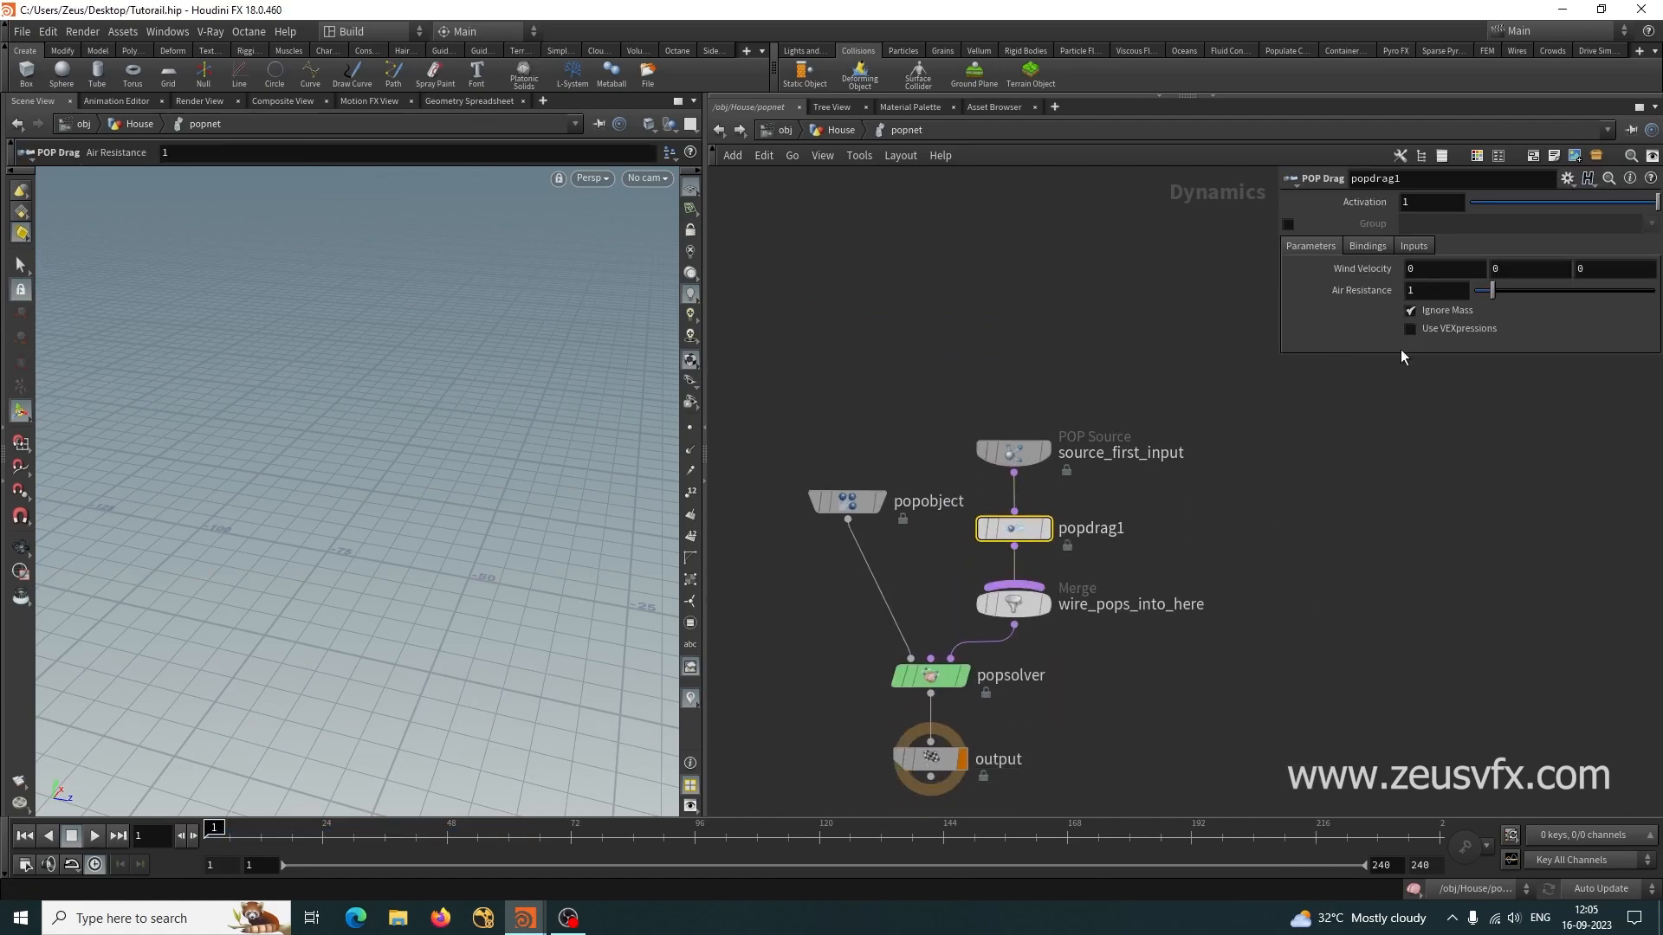
type(".5")
key("Return")
Insert a POP Wind below popdrag1 with Wind Velocity 1, 0, 2 and a noise Amplitude of 1.
key("Tab")
type("pop")
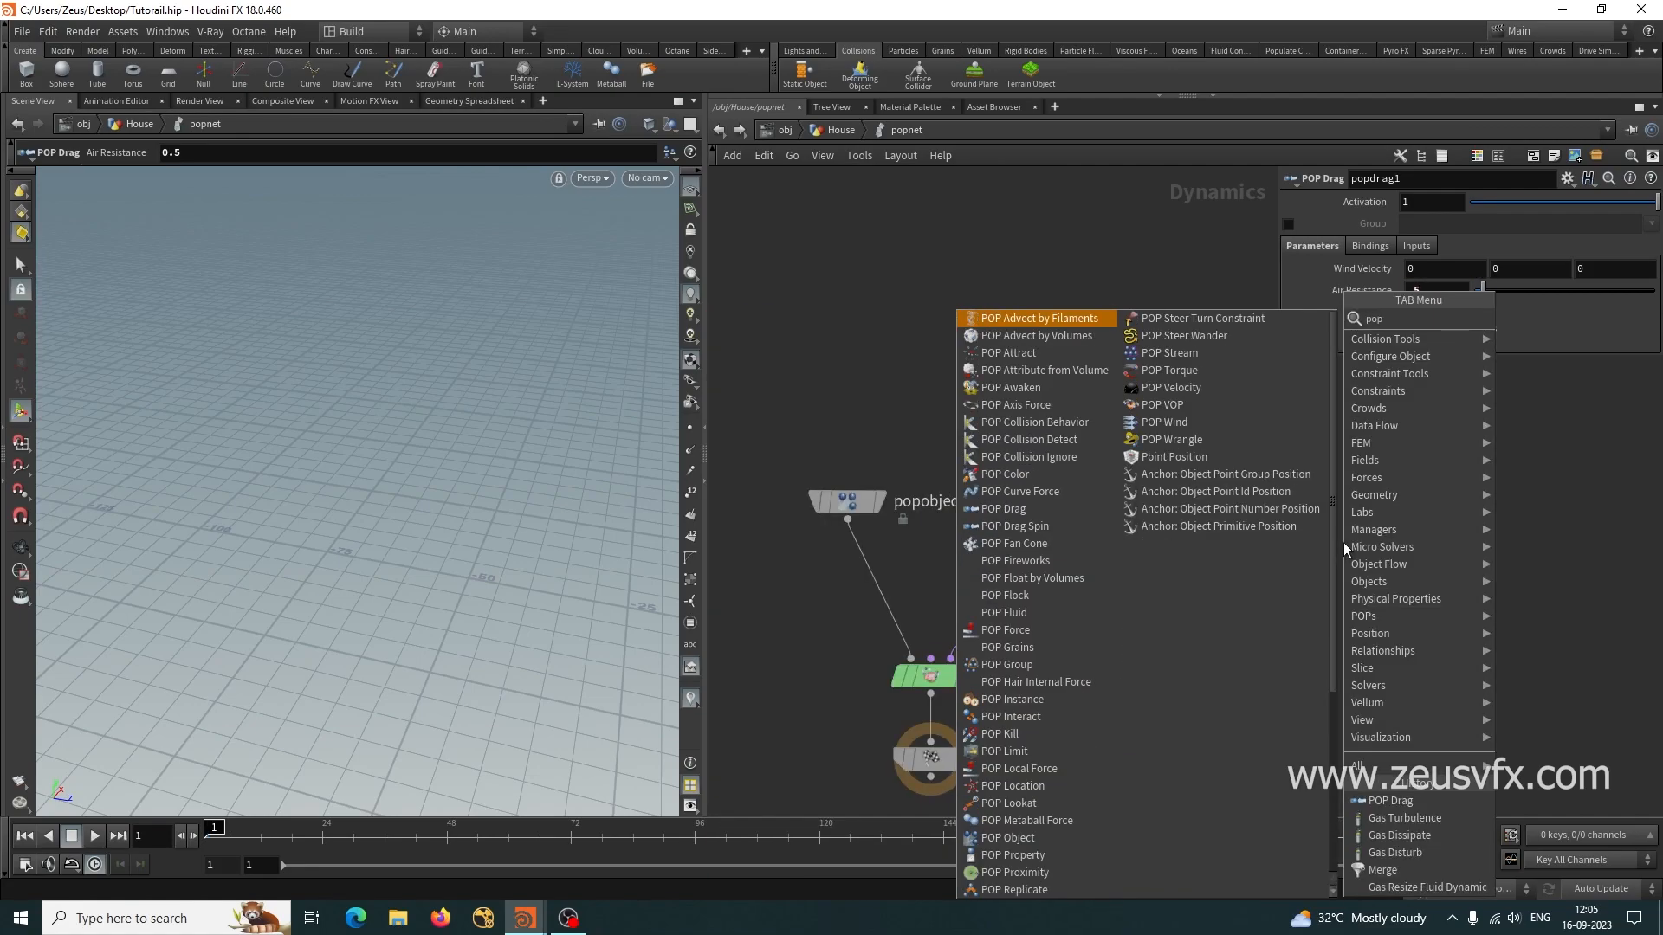
type(" wind")
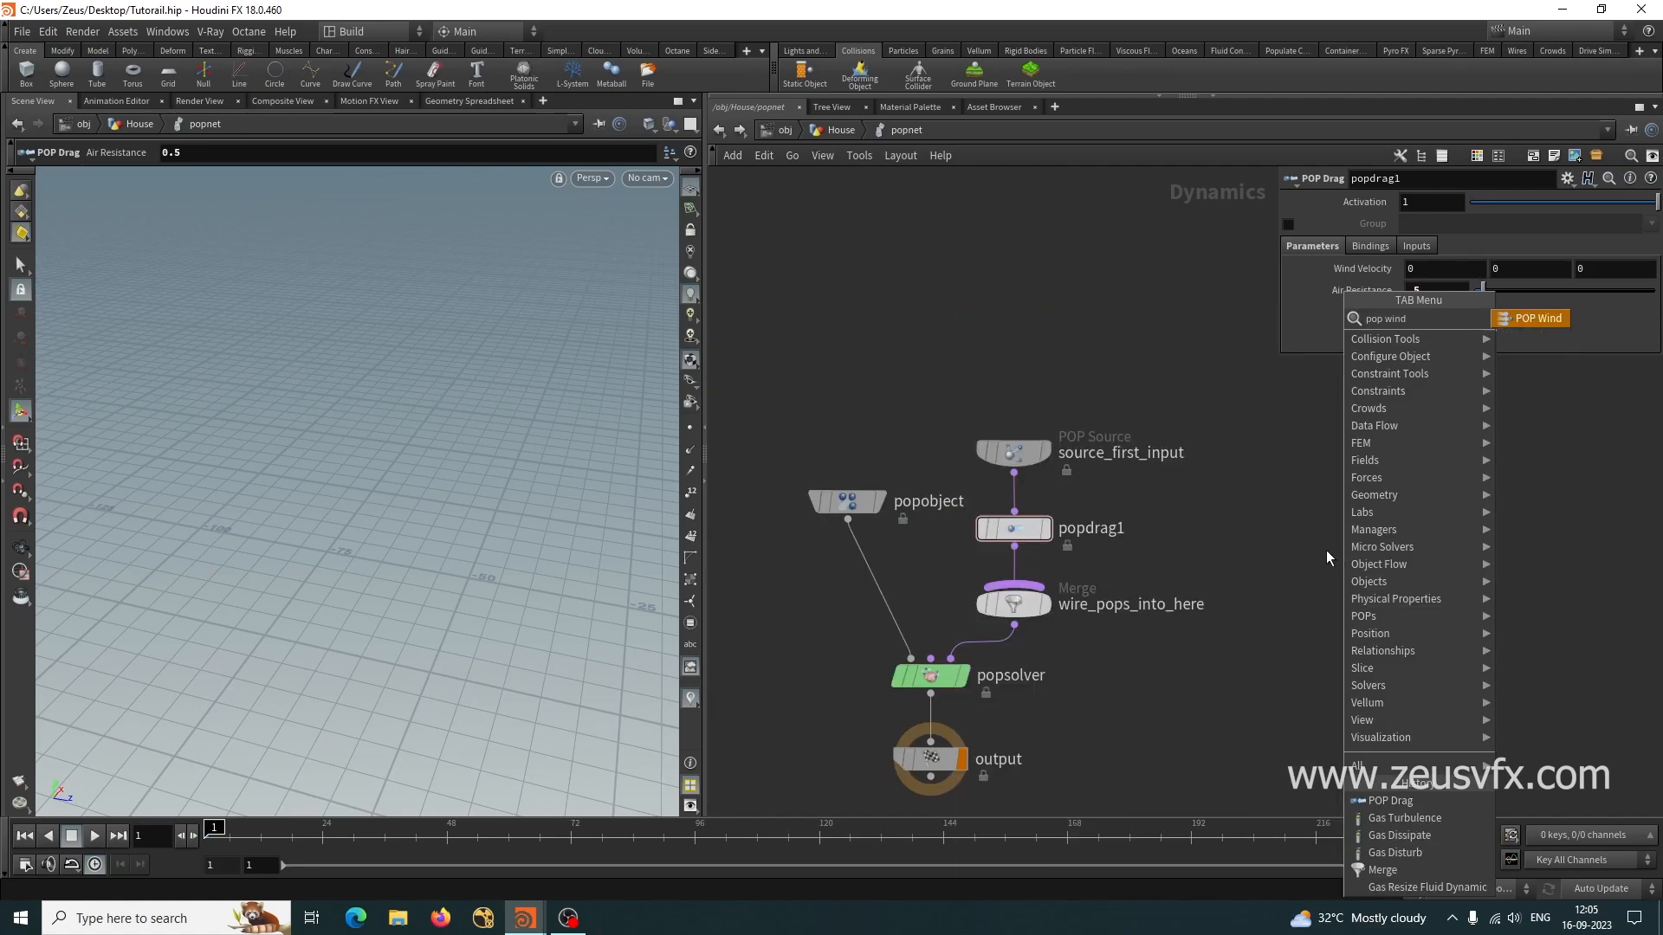
key("Return")
left_click(1029, 564)
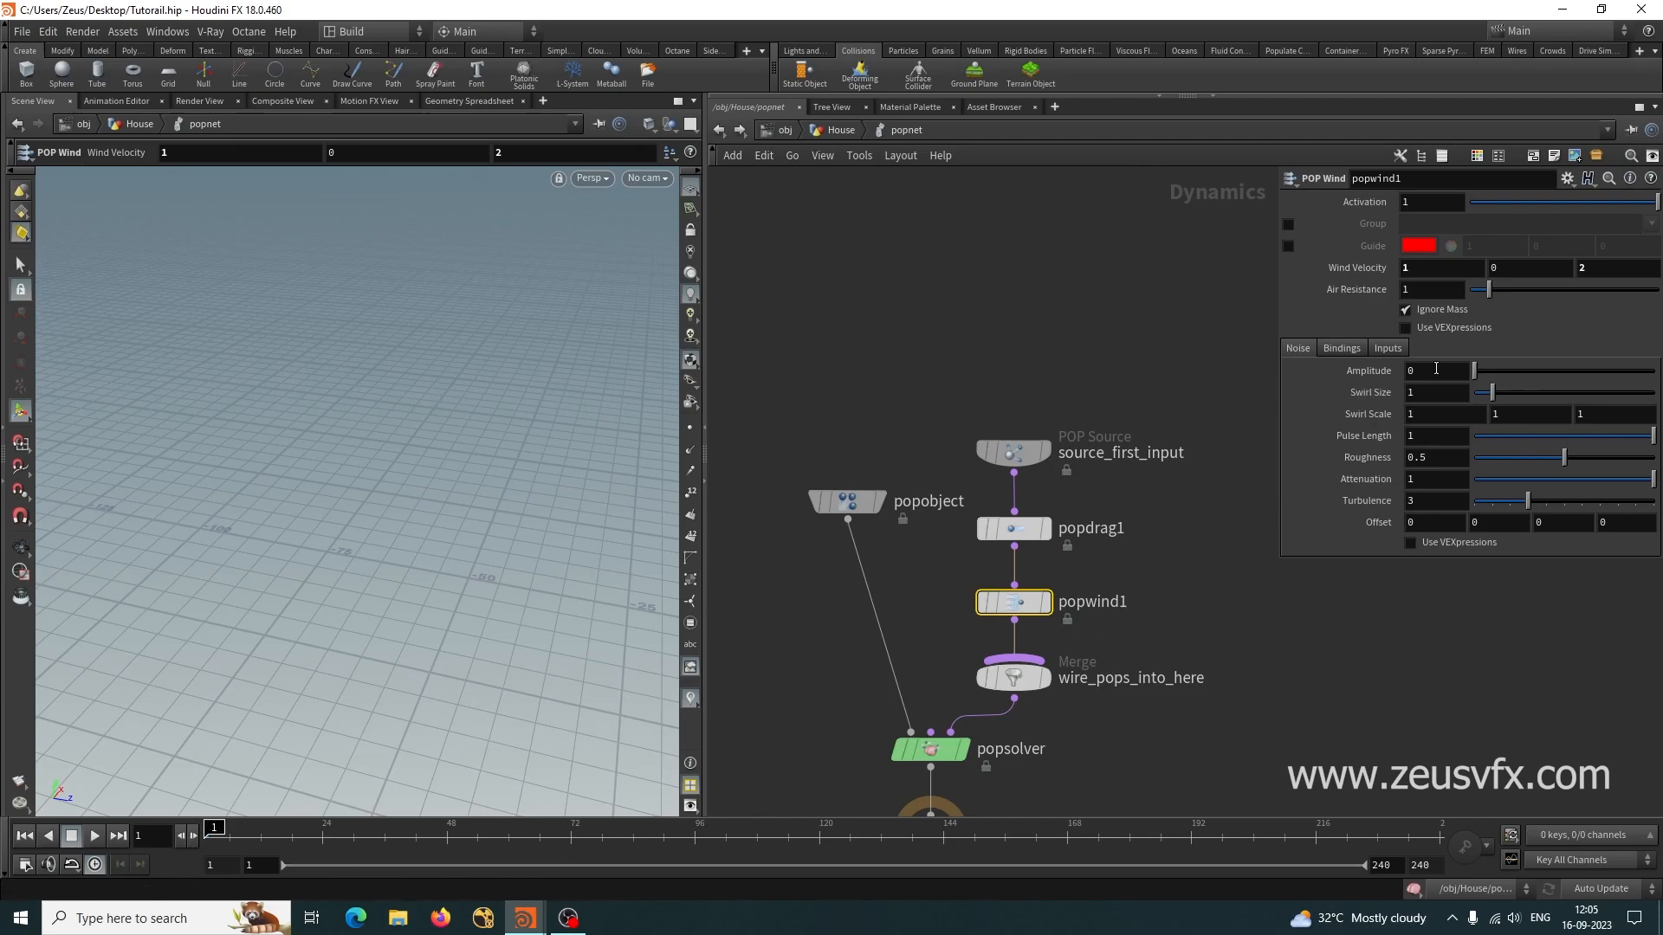
type("1")
key("Return")
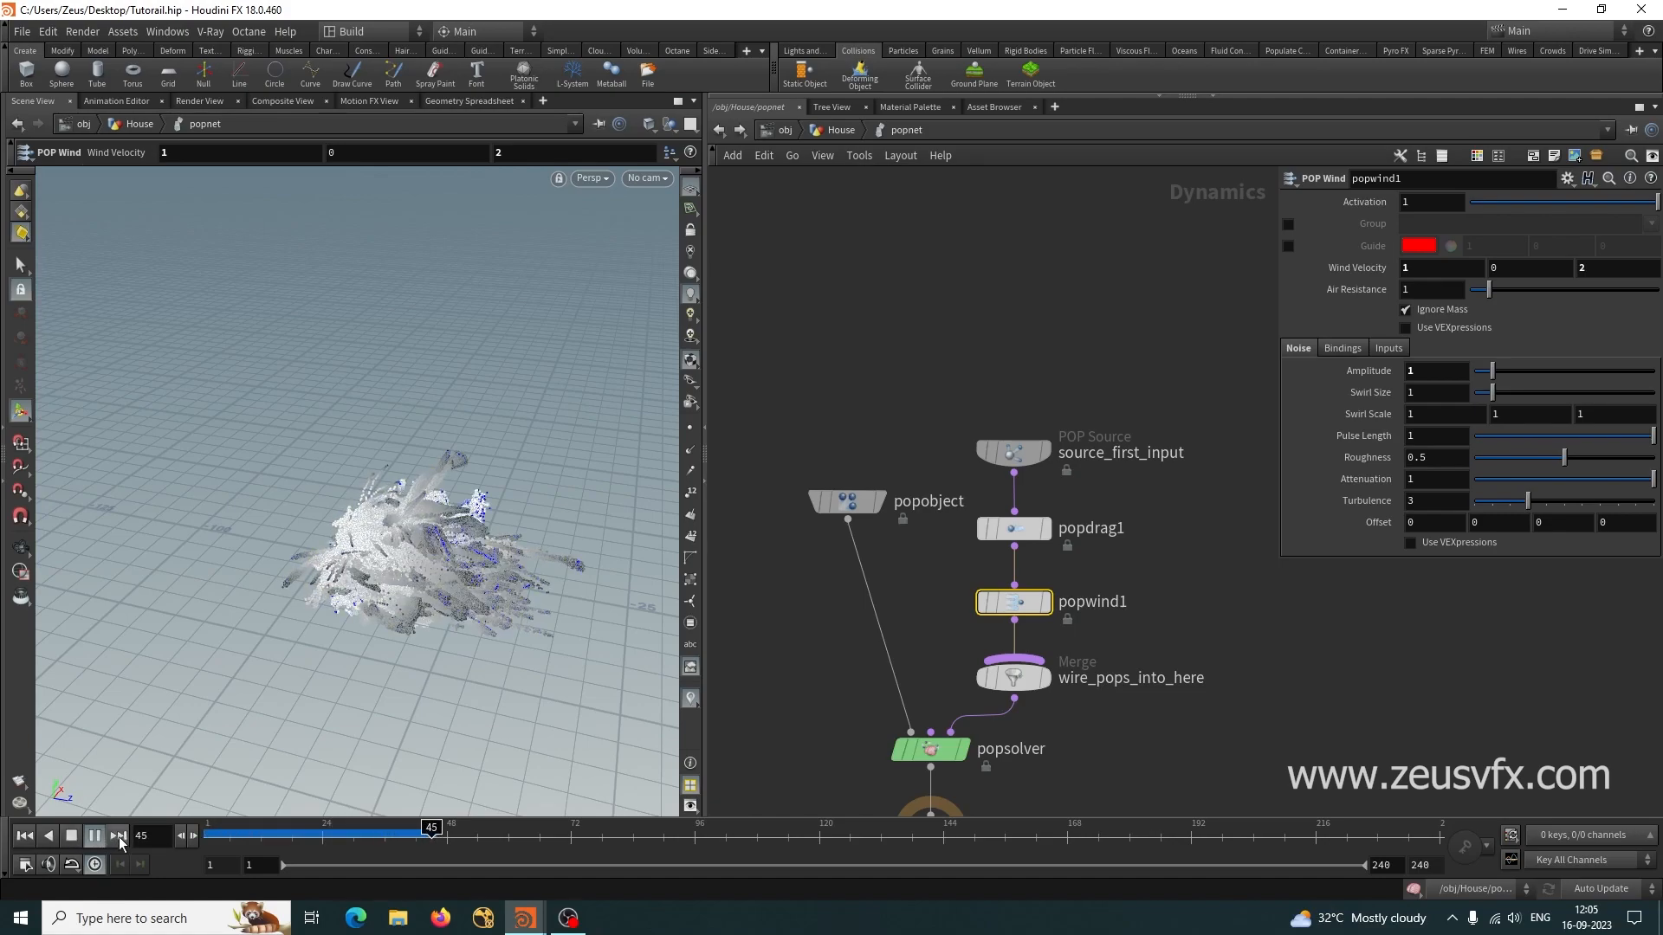
Play the simulation up to frame 52 to check the effect of drag and wind, and return to the first frame.
left_click(75, 838)
left_click_drag(428, 638, 270, 729, "alt")
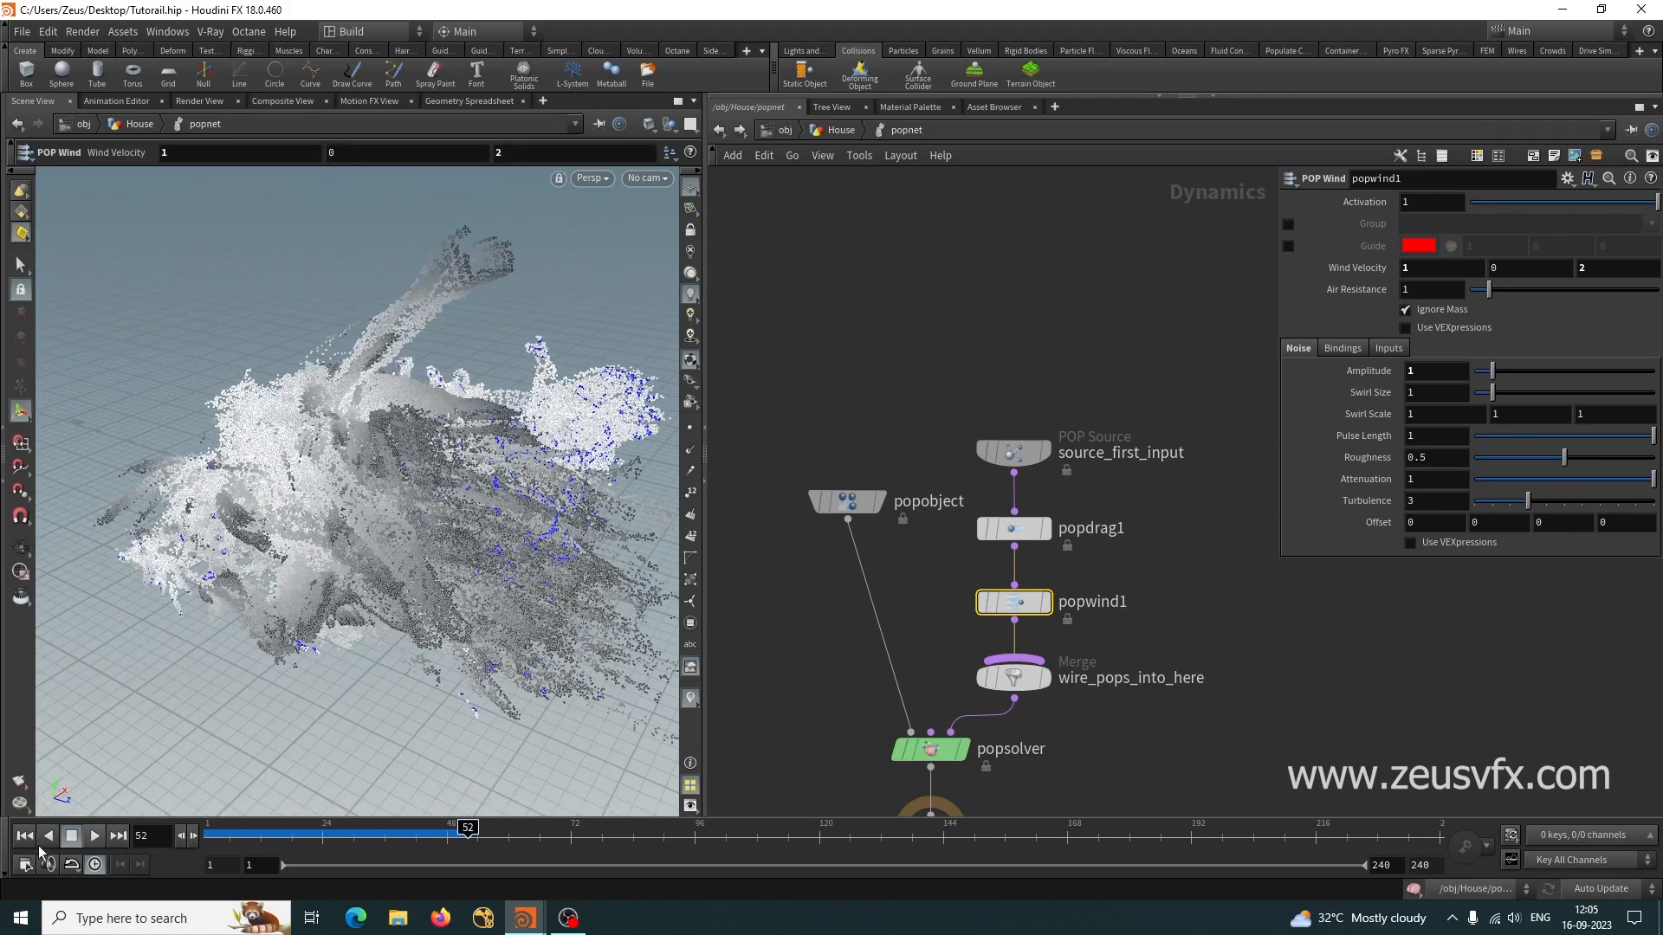
middle_click_drag(1176, 727, 1215, 592)
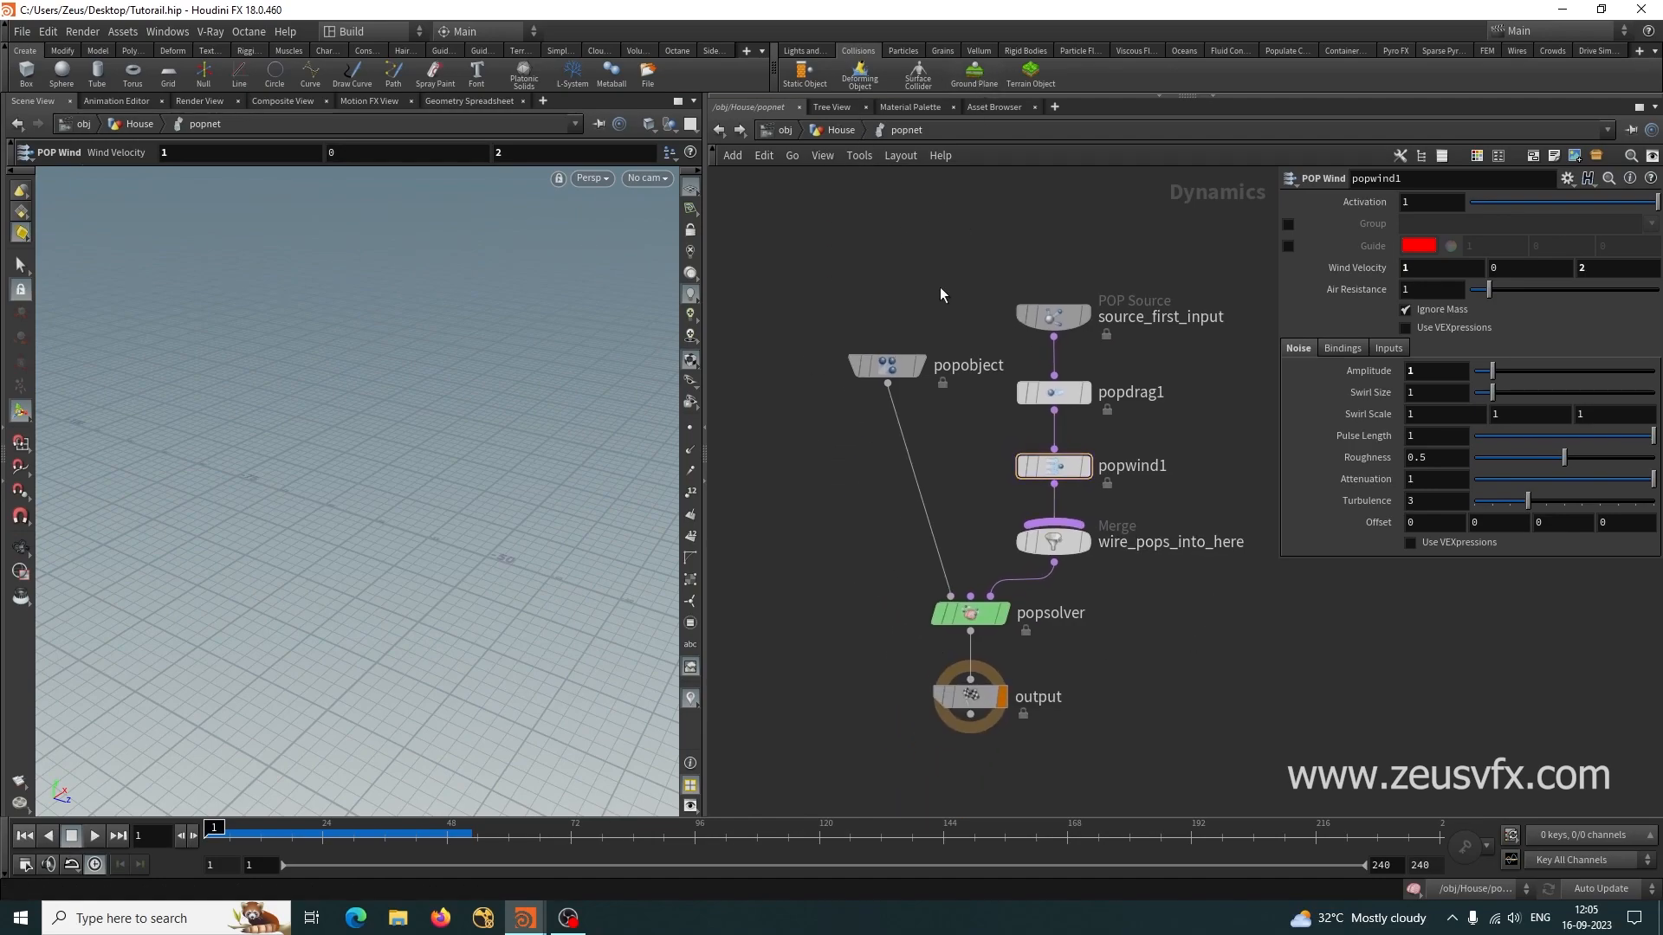
Add a ground plane collider to the POP network inside House and lay out all the network's nodes.
middle_click_drag(942, 618, 1177, 579)
left_click(1127, 681)
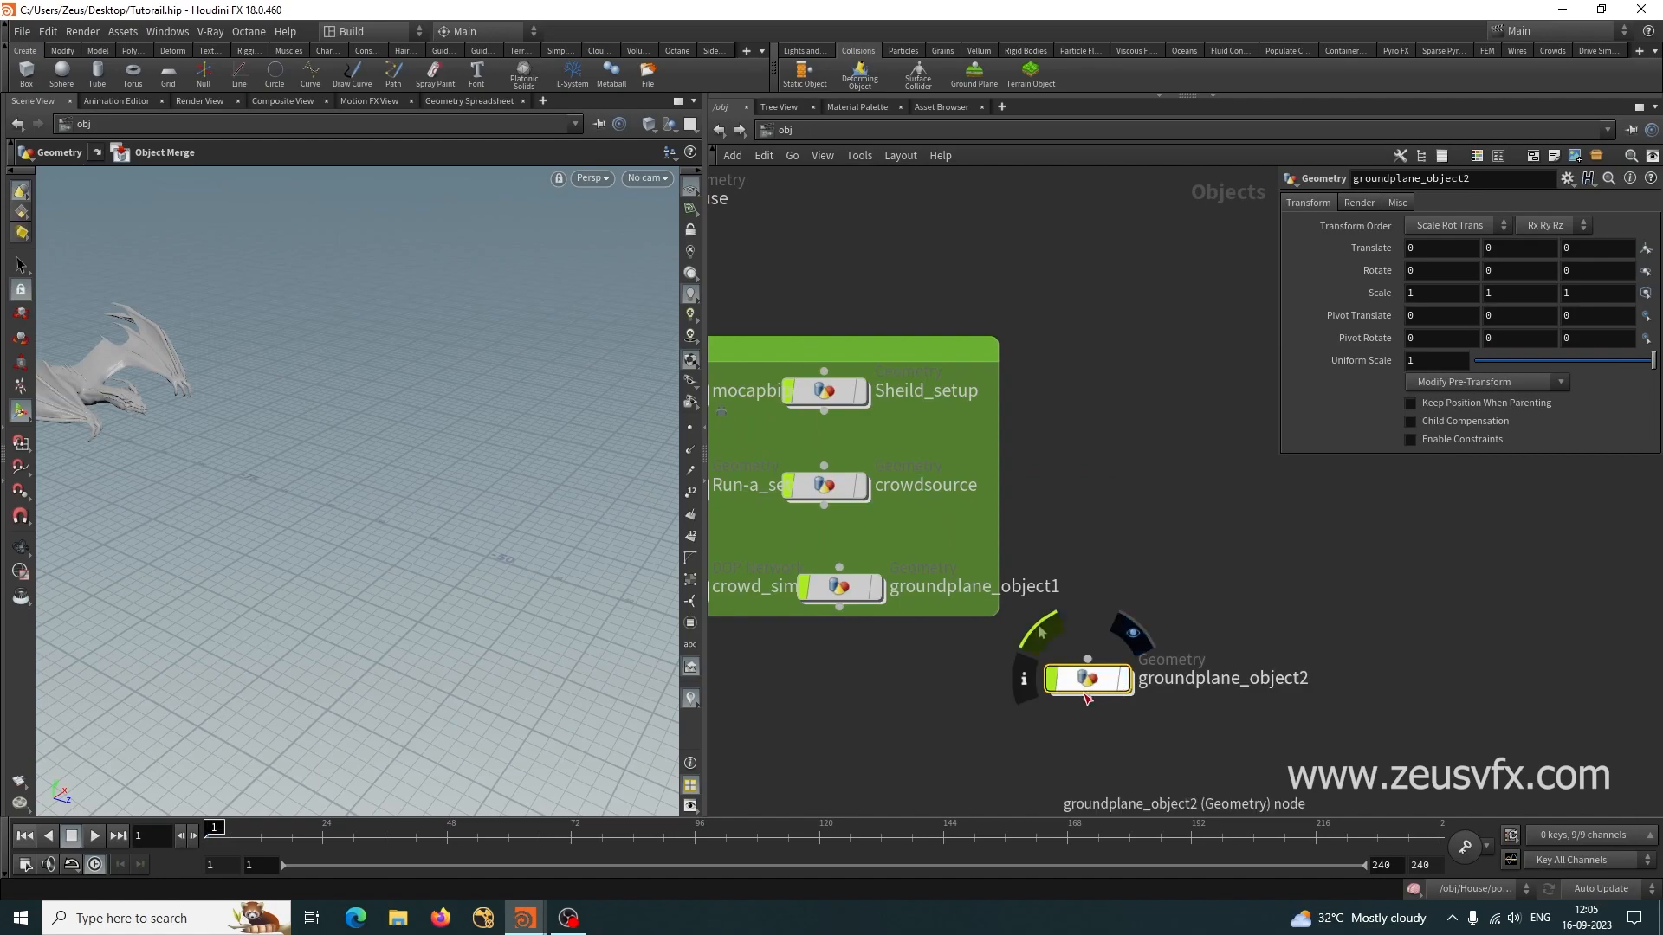
scroll(1160, 724, "down", 3)
double_click(911, 479)
scroll(1073, 687, "up", 5)
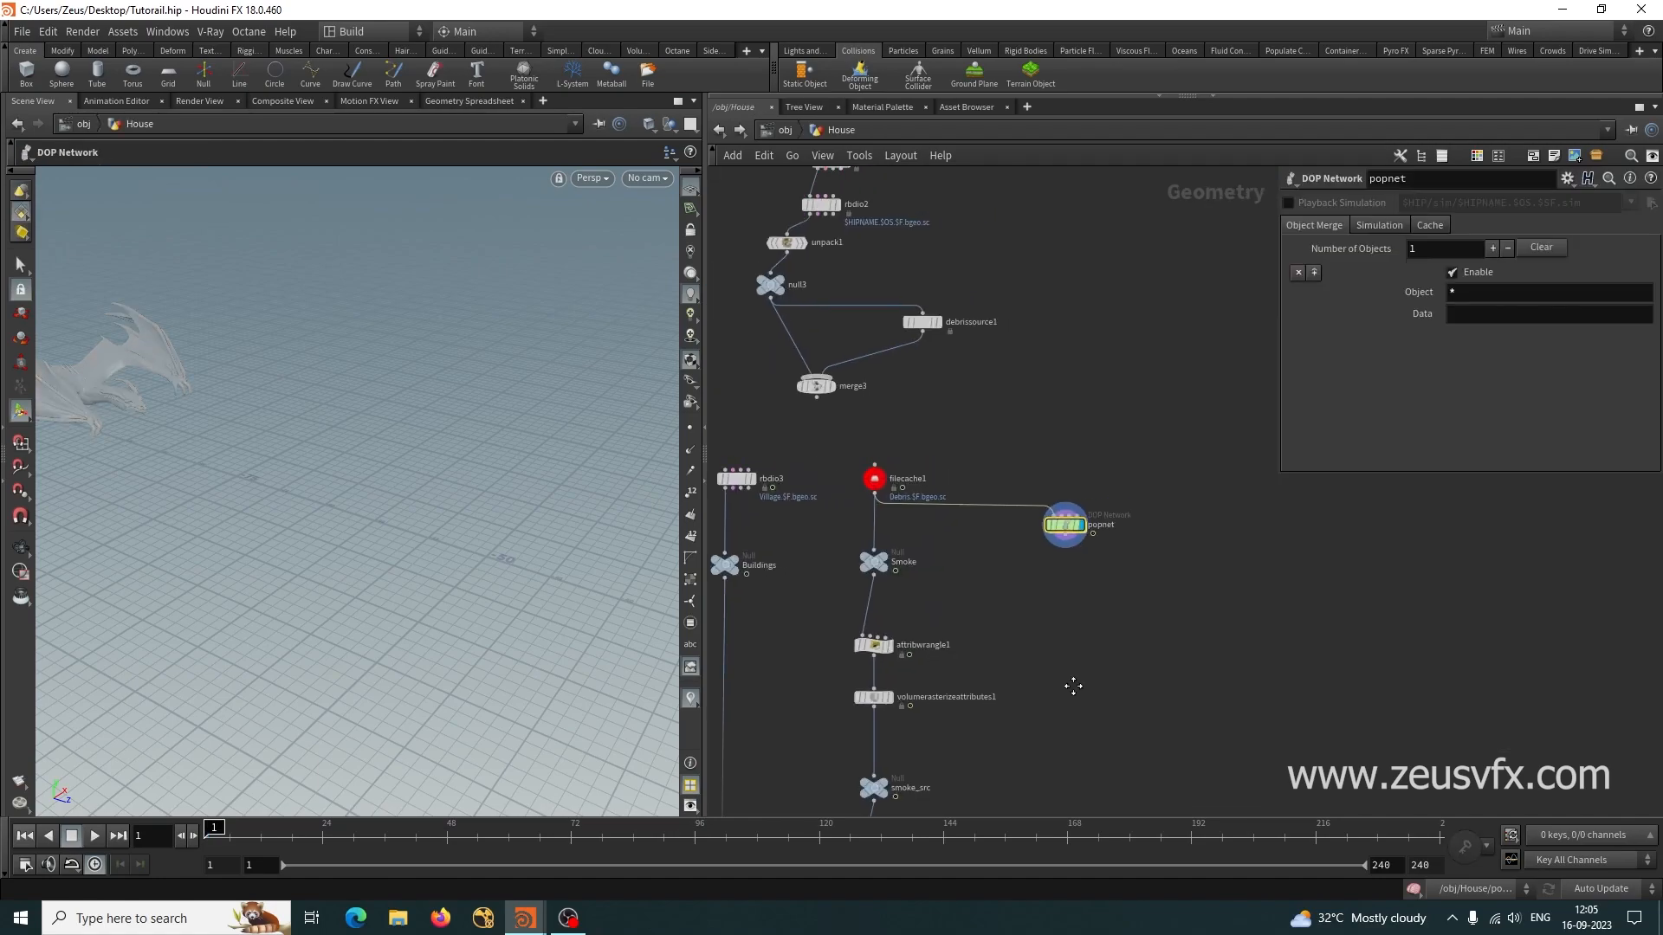
double_click(1077, 521)
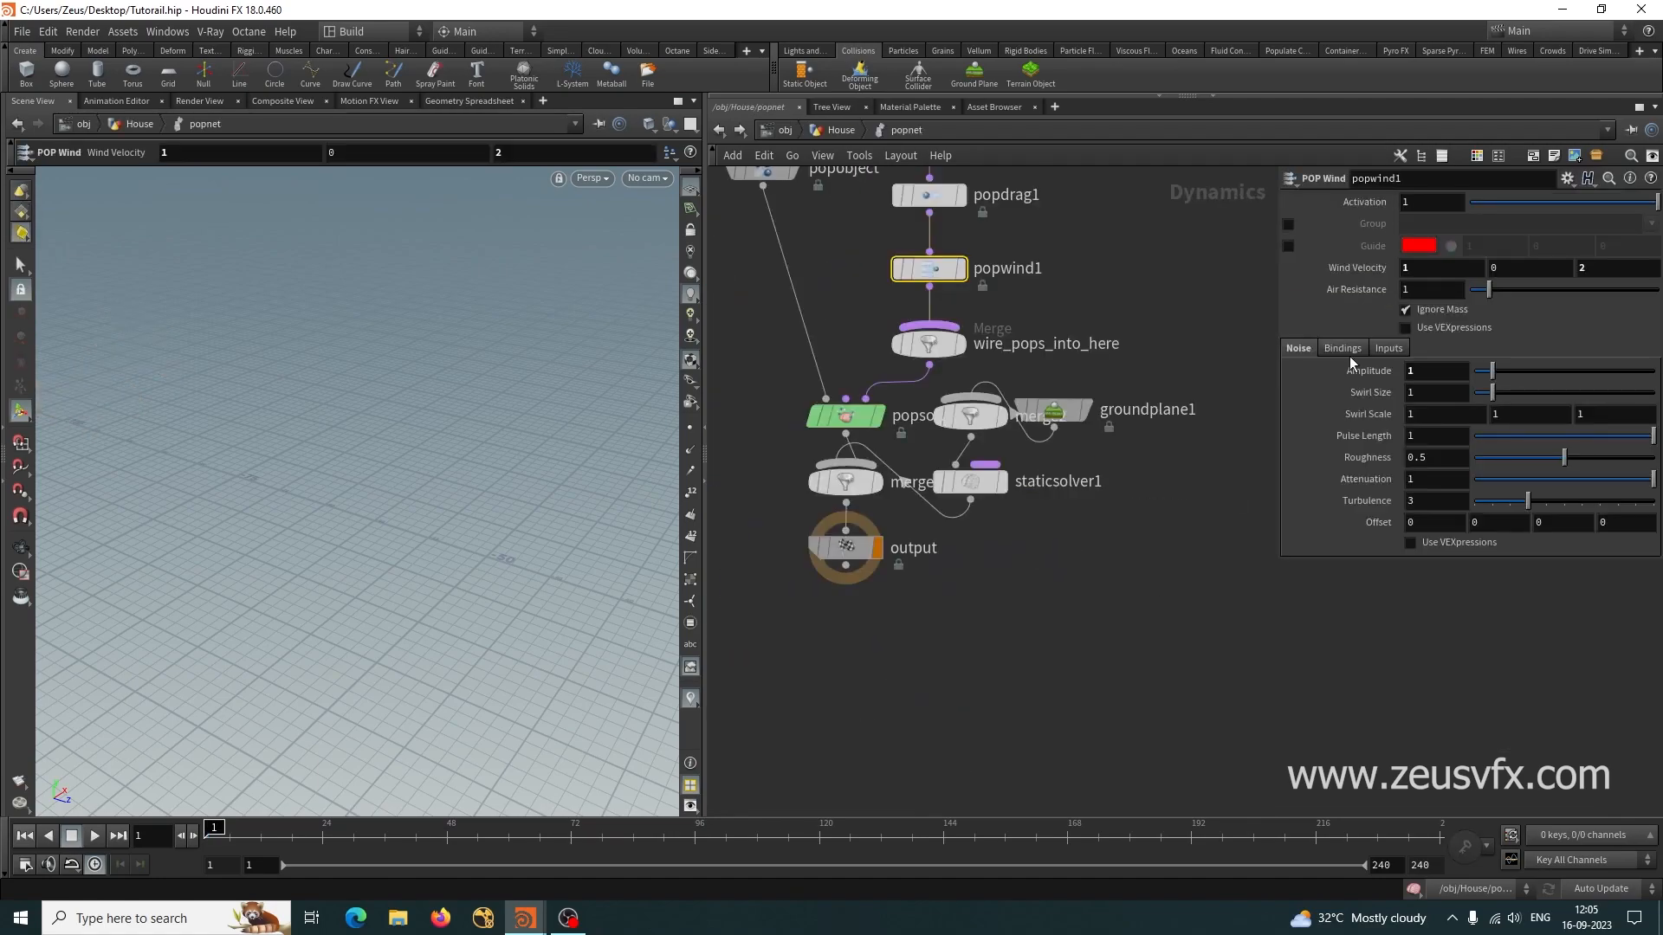
key("l")
scroll(1042, 601, "down", 3)
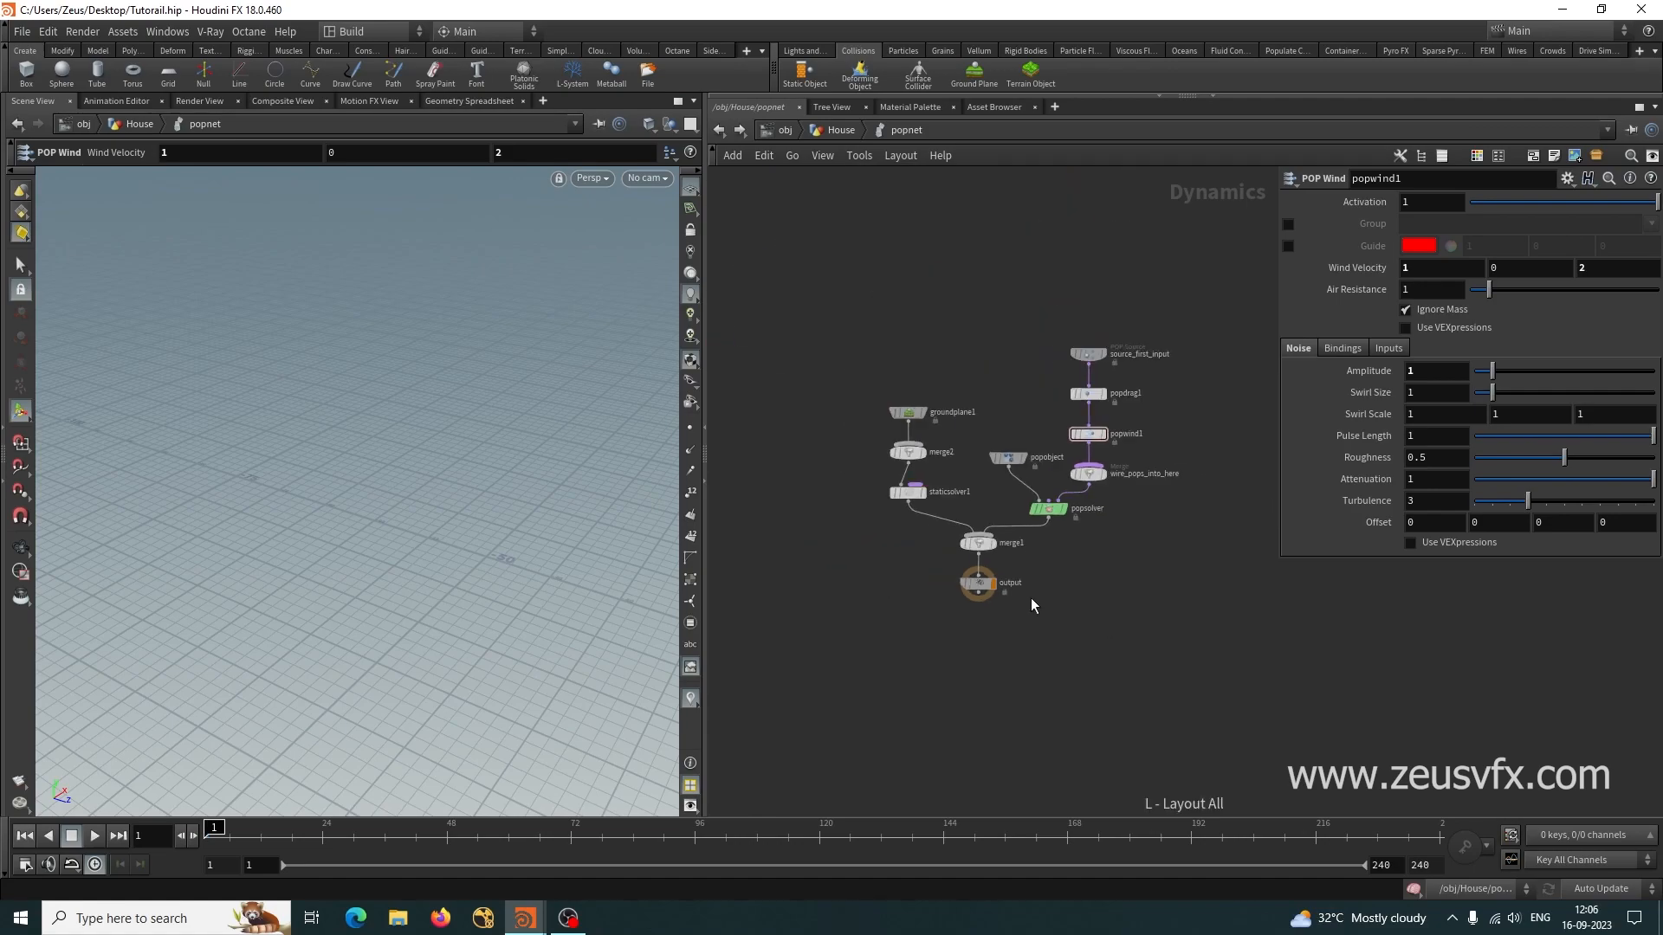
Turn off Display Proxy Geometry on groundplane1 and set its physical Bounce to 0.1.
scroll(1041, 601, "up", 3)
left_click(869, 342)
left_click(1404, 223)
left_click(1369, 287)
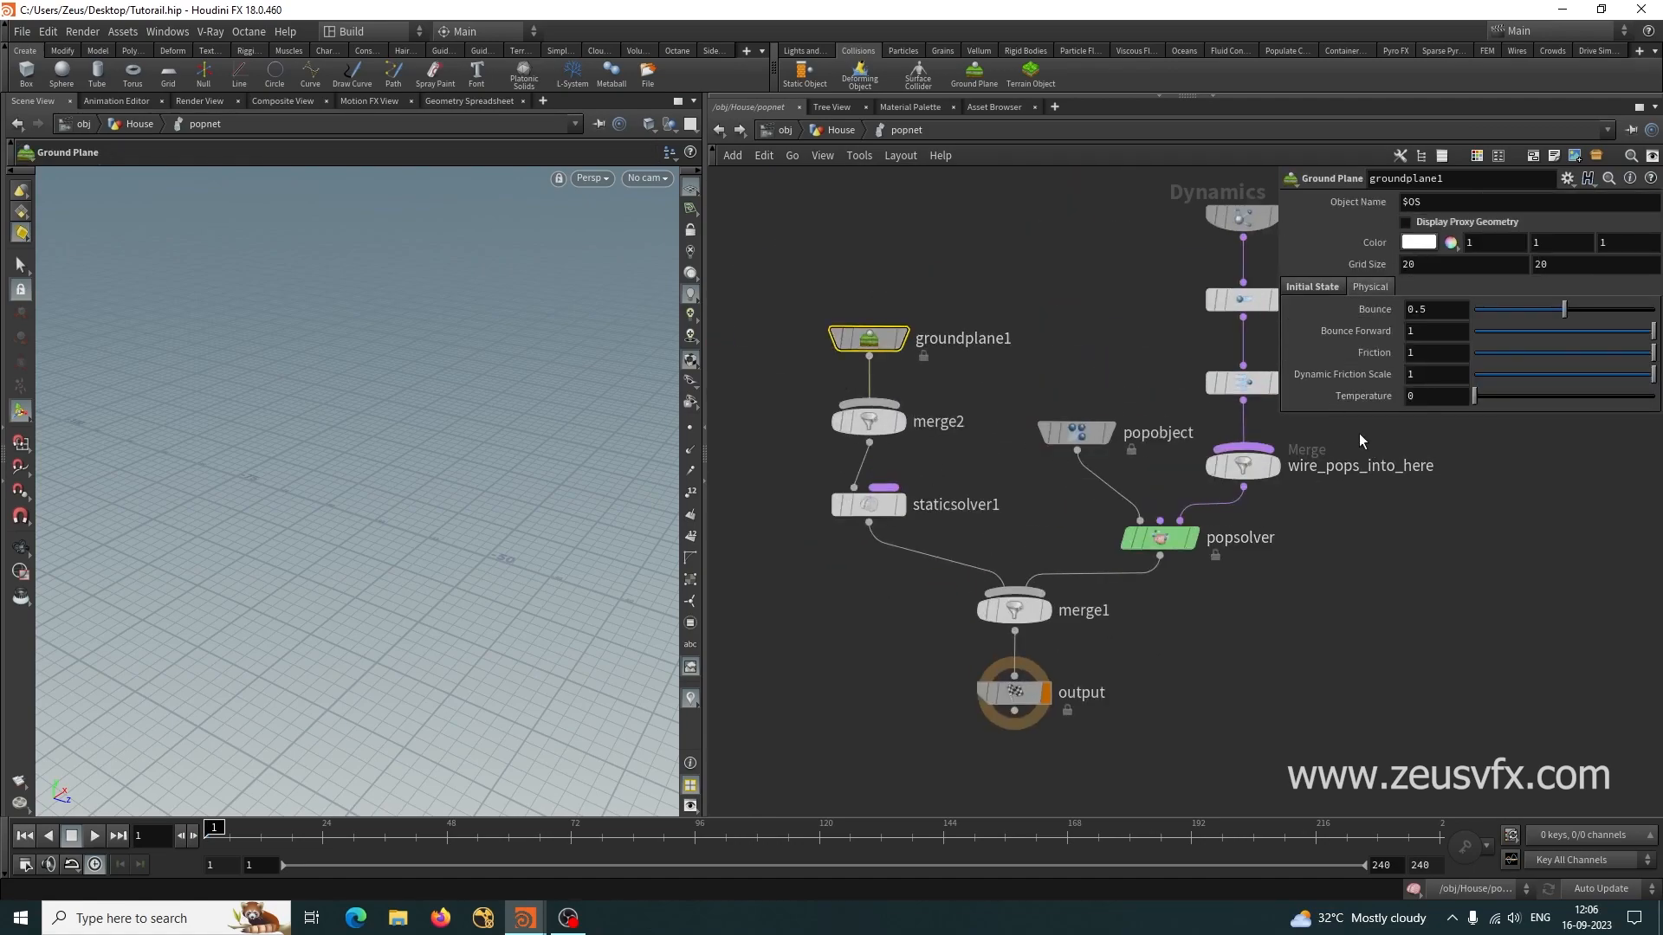
left_click(1437, 310)
type("0.1")
key("Return")
Set the physical Bounce of popobject to 0.1 and its Friction to 0.928.
left_click(1082, 429)
left_click(1387, 324)
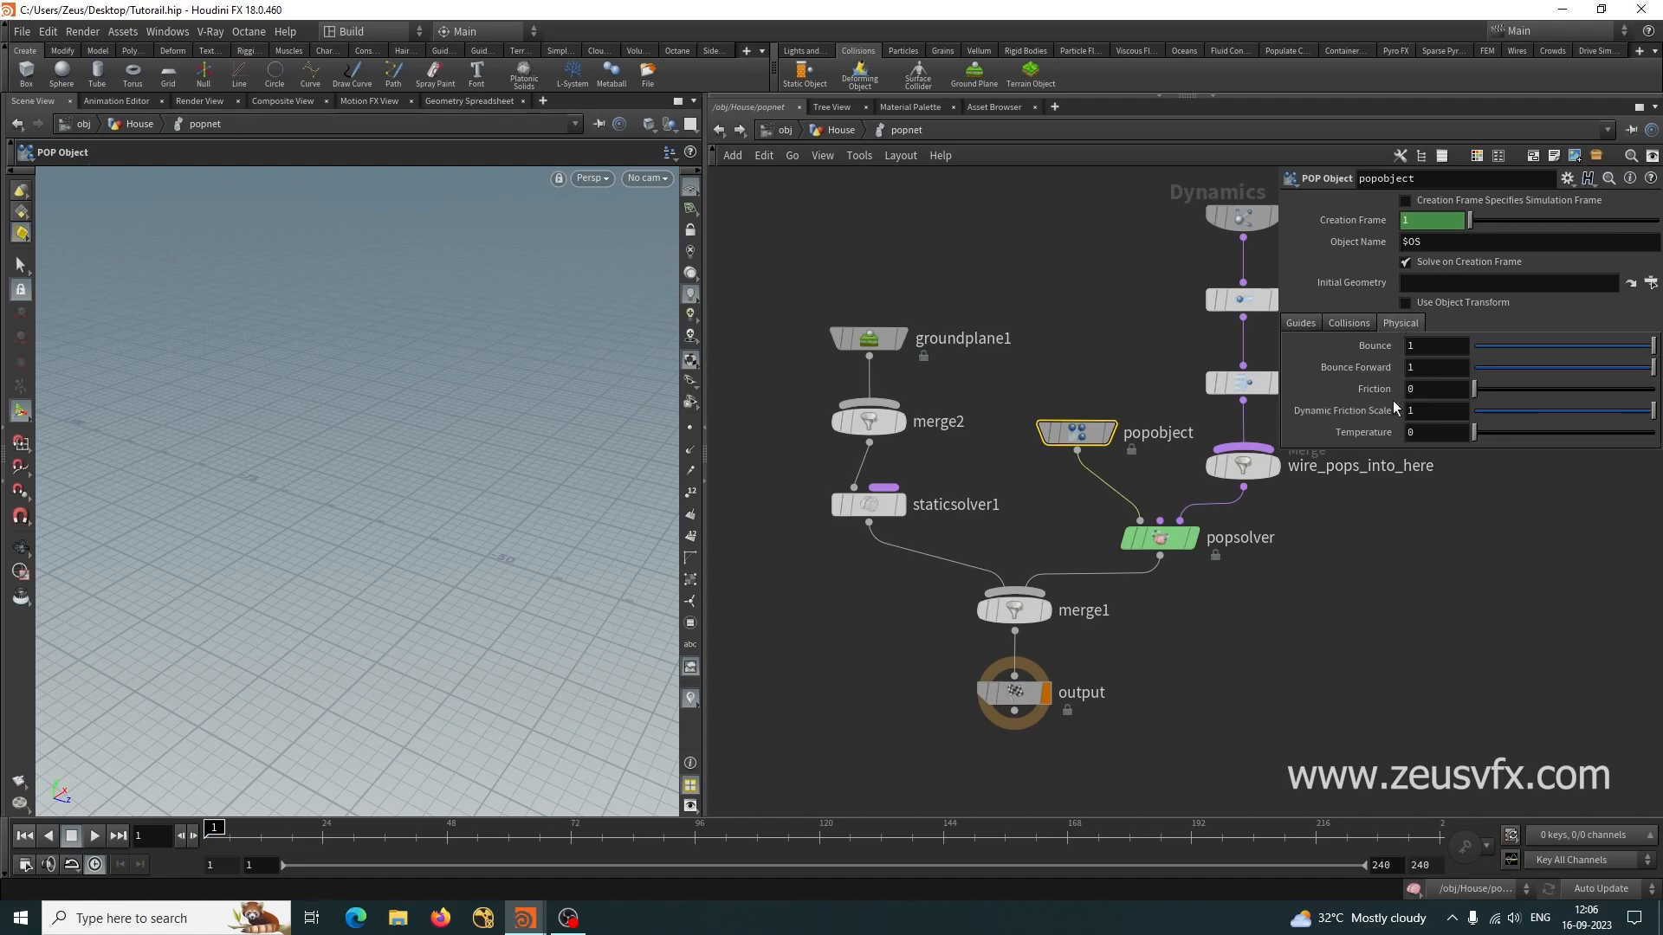
left_click(1418, 348)
type(".1")
key("Return")
left_click_drag(1474, 392, 1640, 401)
Play the simulation to frame 58, scrub through it to check the ground collision, and return to the first frame.
left_click_drag(395, 633, 325, 632, "alt")
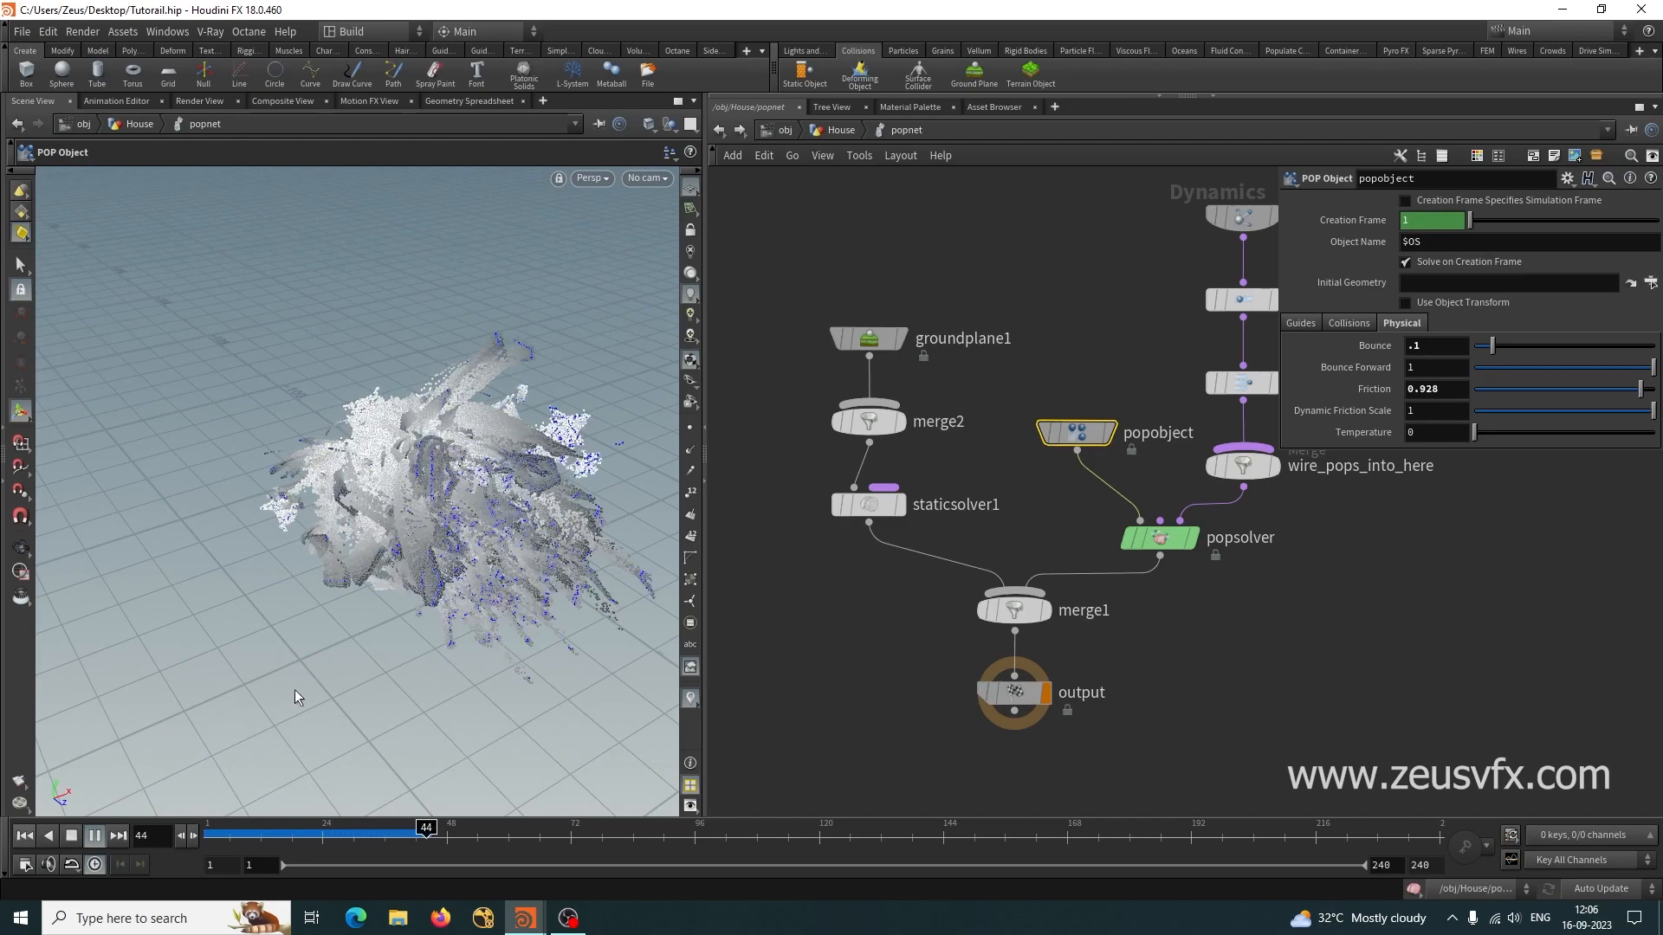
left_click(72, 836)
left_click_drag(295, 699, 341, 647, "alt")
middle_click_drag(426, 672, 192, 617, "alt")
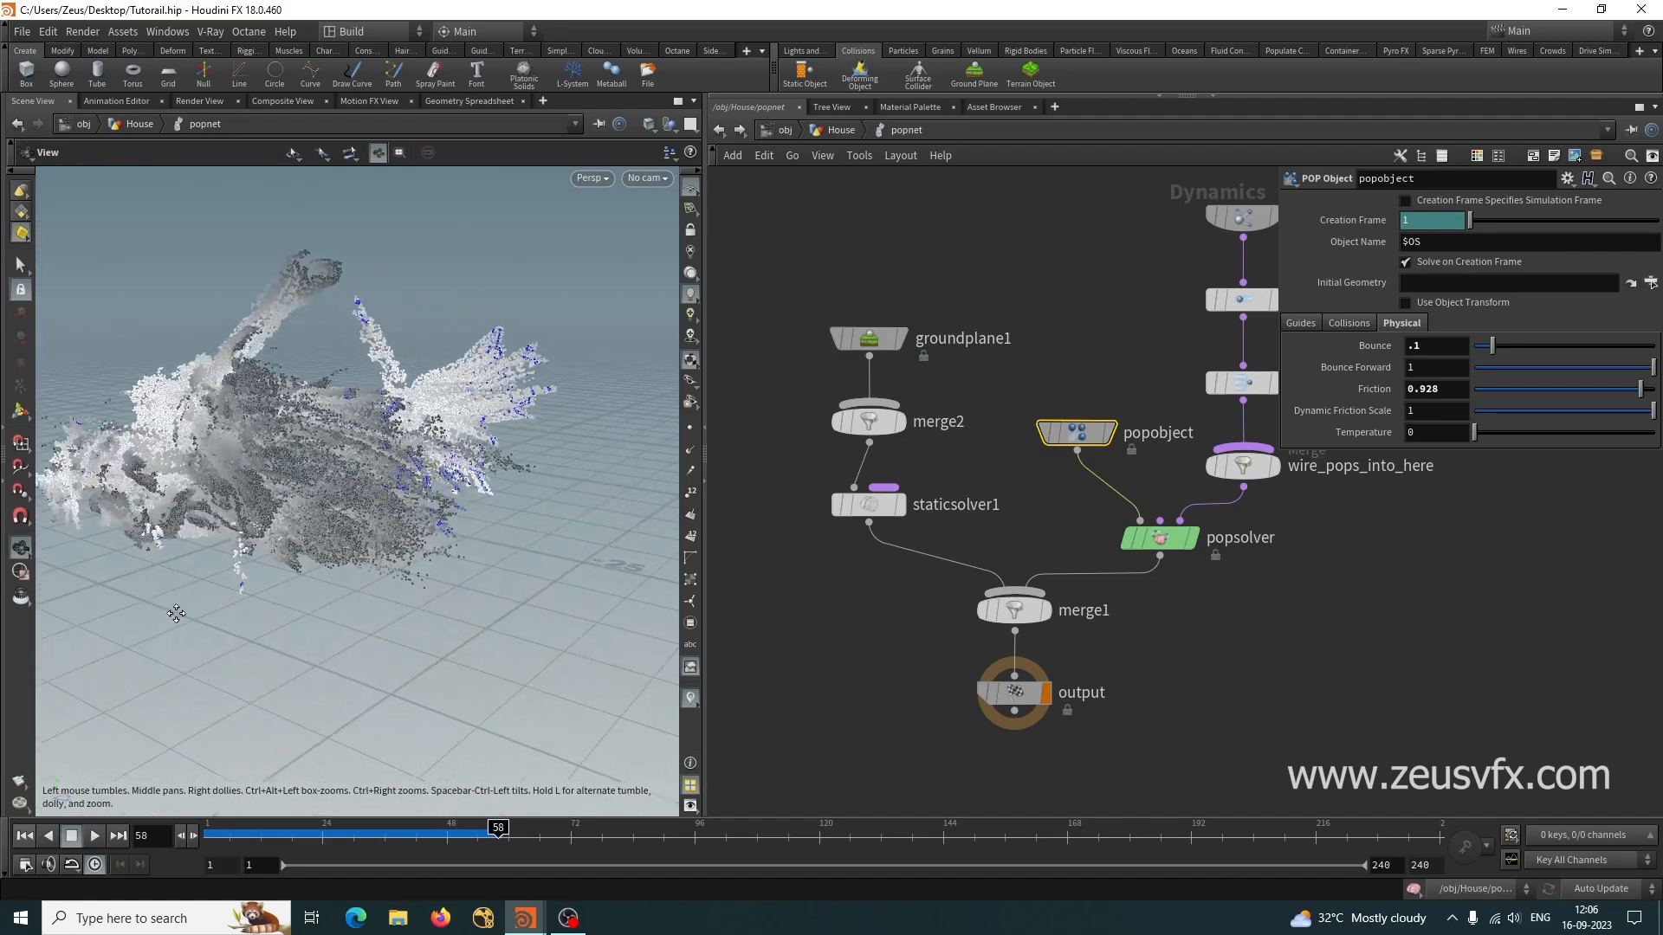
right_click_drag(191, 617, 342, 635, "alt")
left_click_drag(341, 635, 289, 653, "alt")
left_click_drag(386, 830, 436, 844)
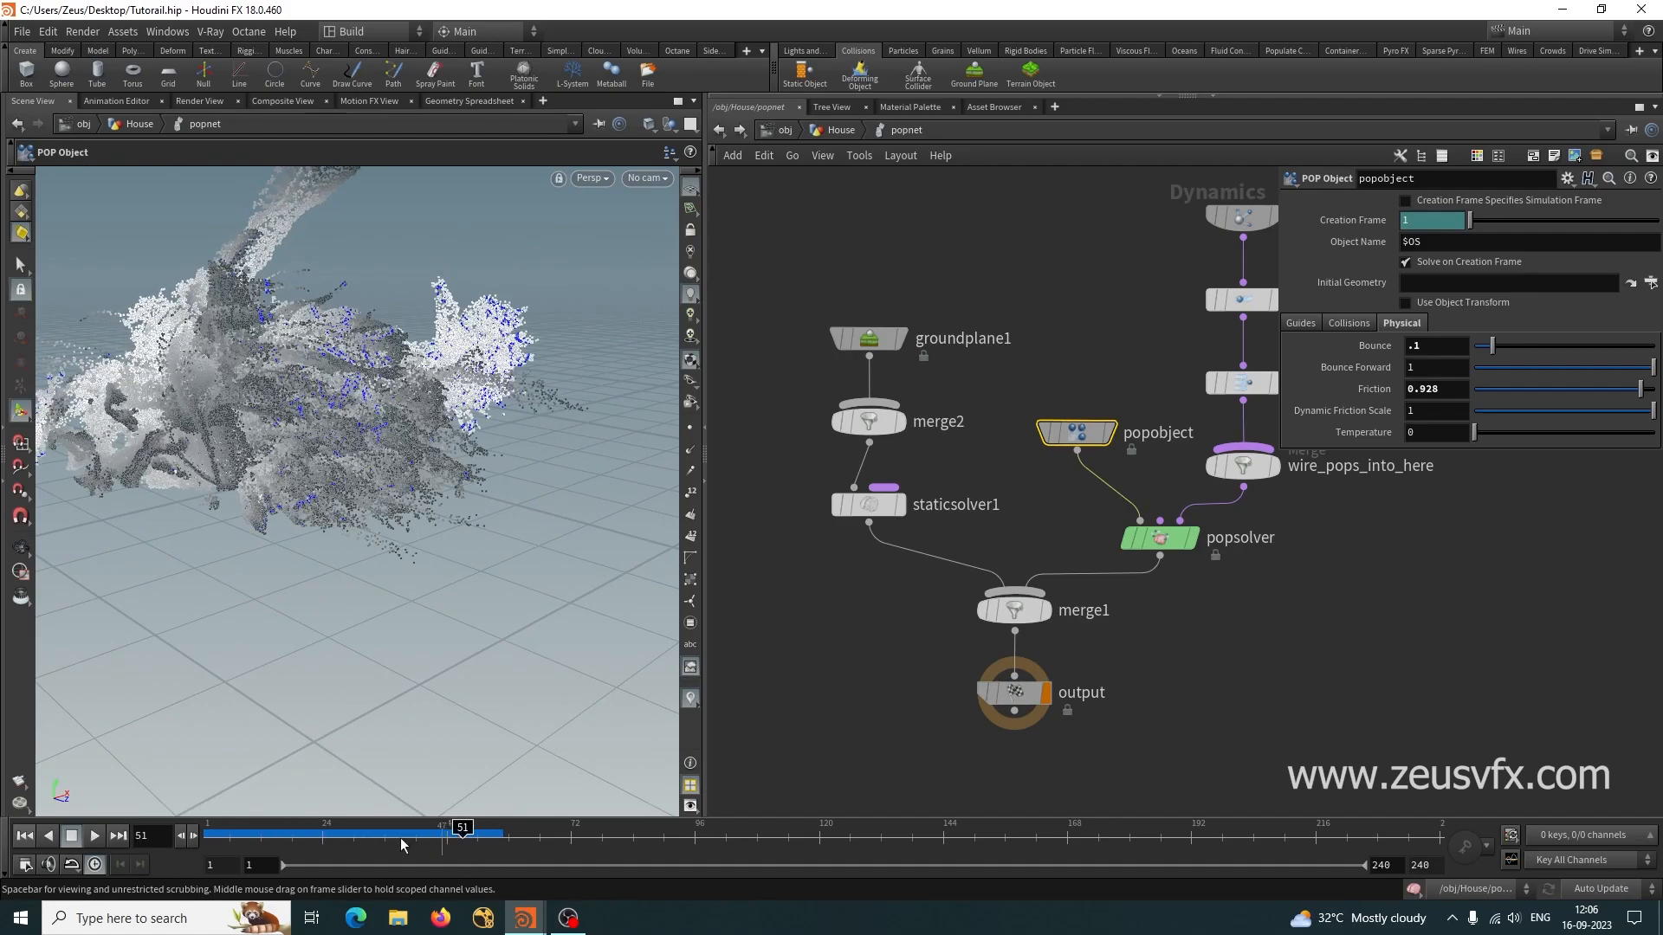
left_click(25, 835)
Insert a Gravity Force node between merge1 and output.
middle_click_drag(1124, 743, 1151, 669)
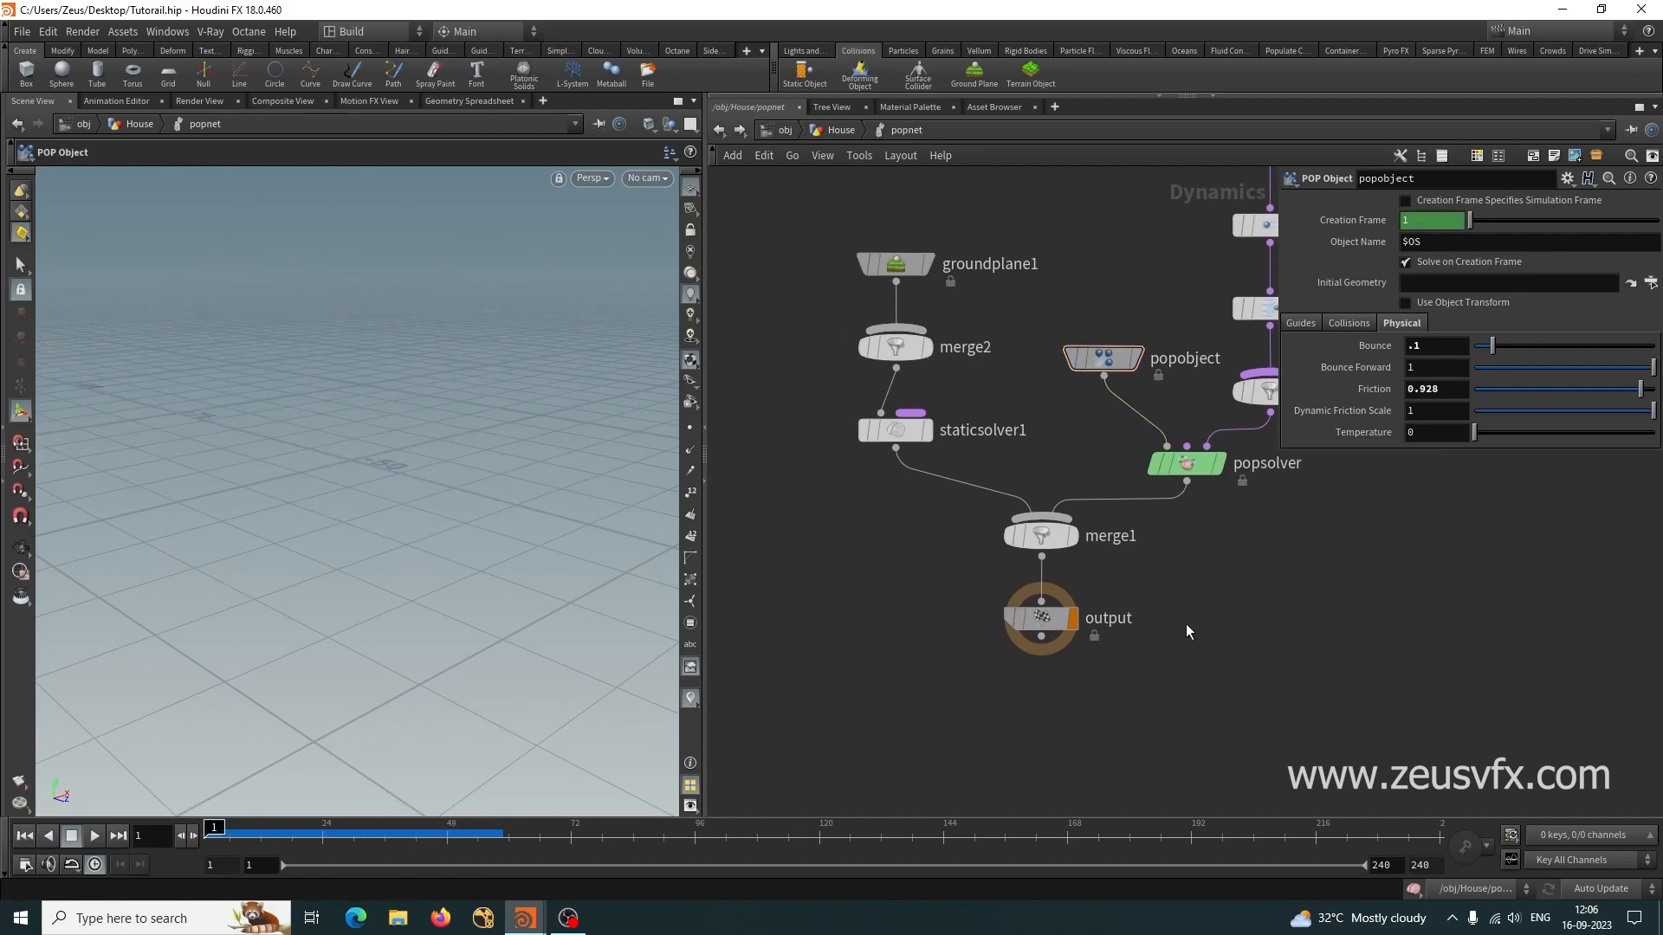
key("Tab")
type("gra")
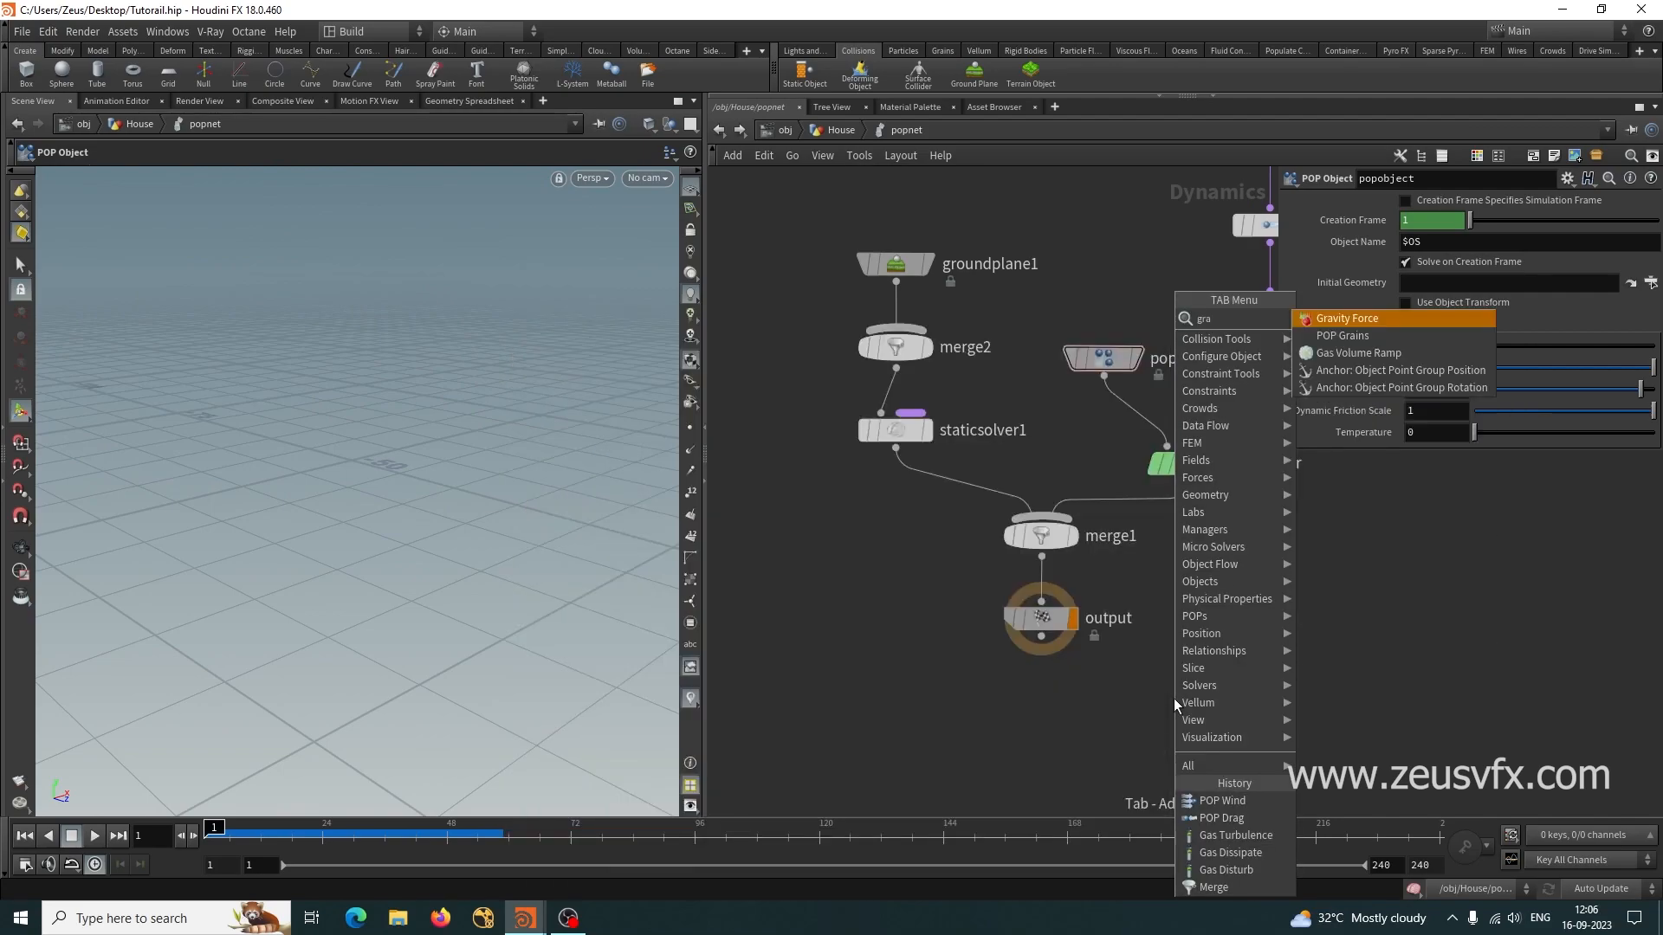
type("vity")
left_click(1364, 322)
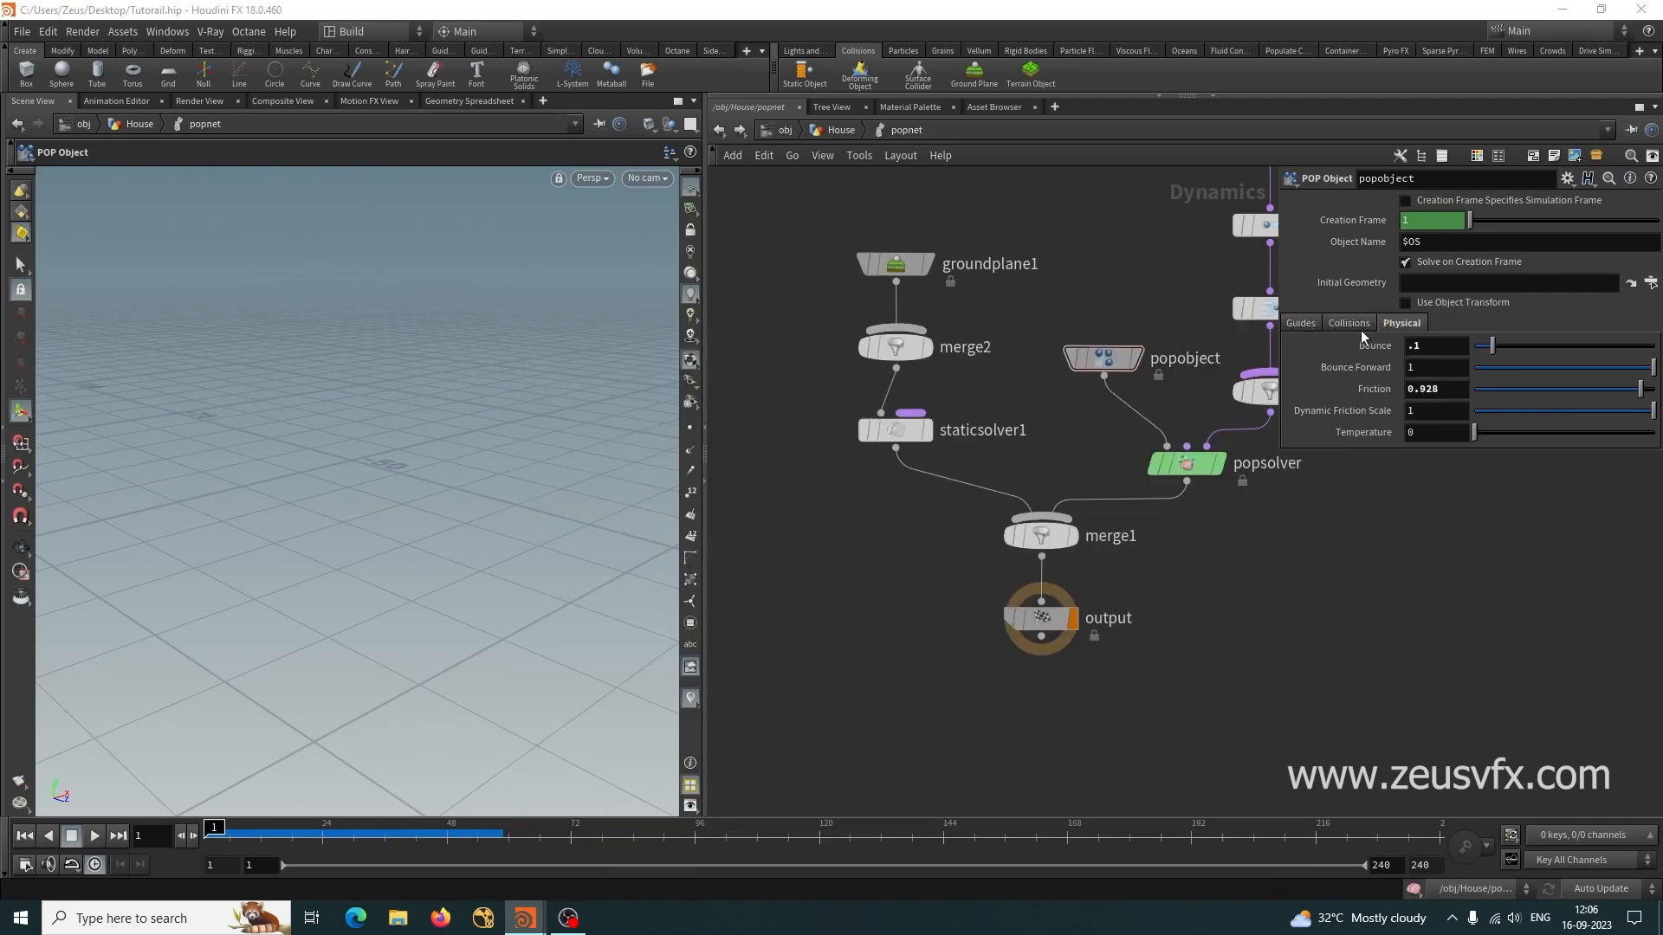
left_click(993, 645)
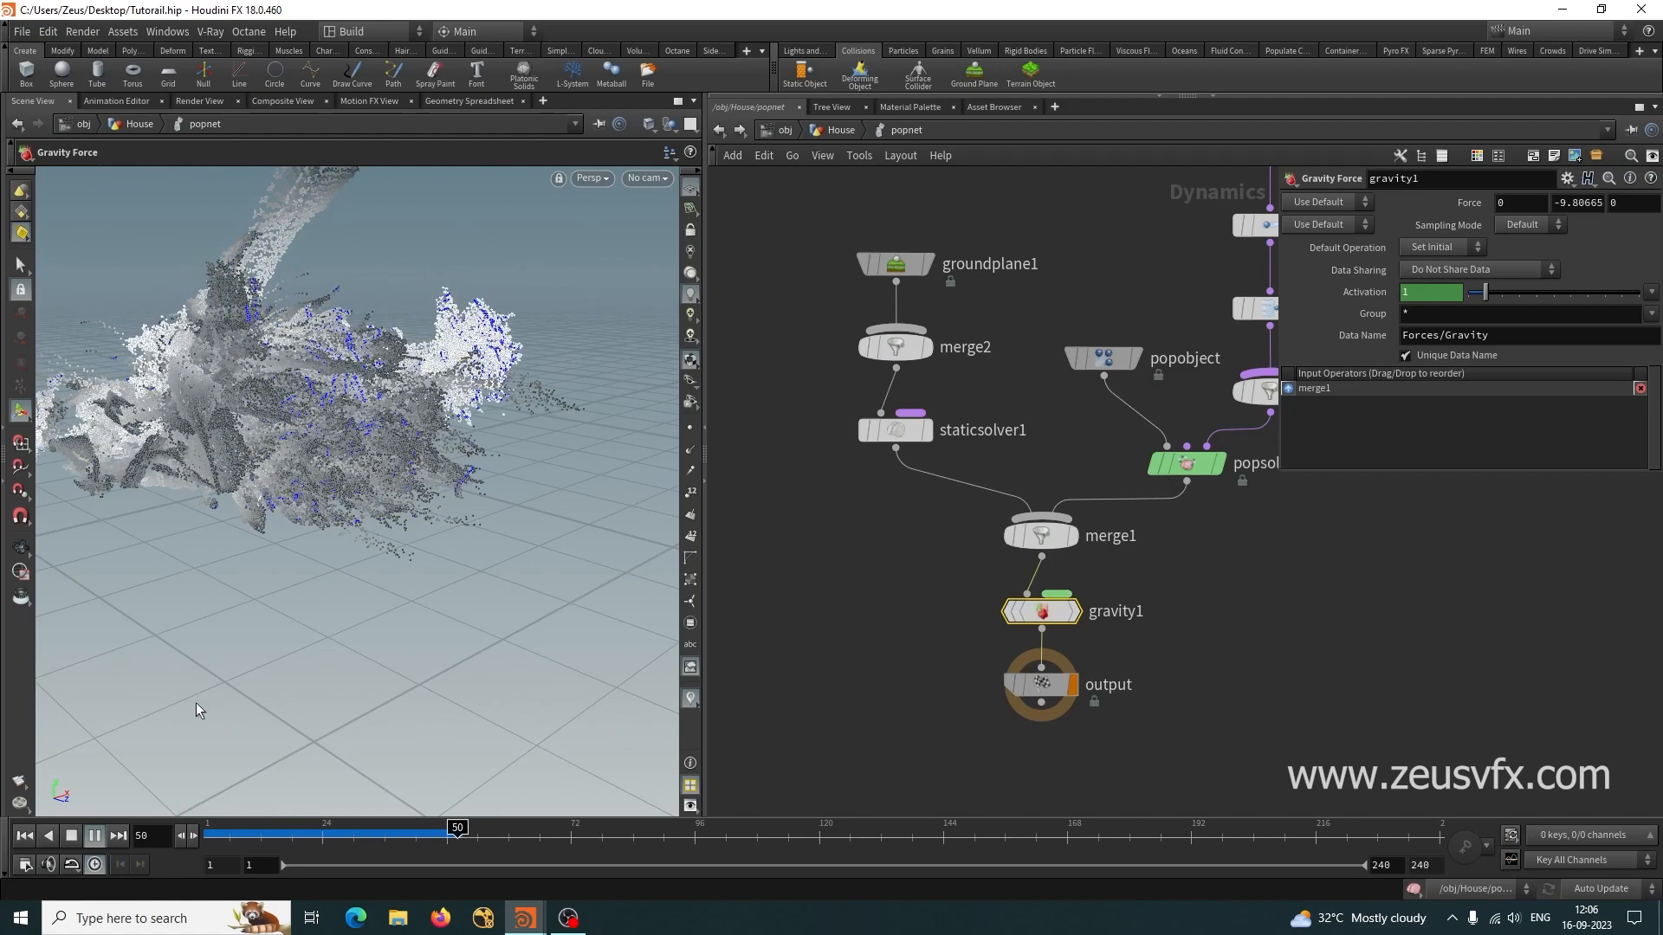
Play the simulation with gravity past frame 50, scrub through the frames, and return to the first frame.
left_click(94, 836)
left_click(236, 829)
left_click_drag(235, 829, 389, 831)
left_click(23, 840)
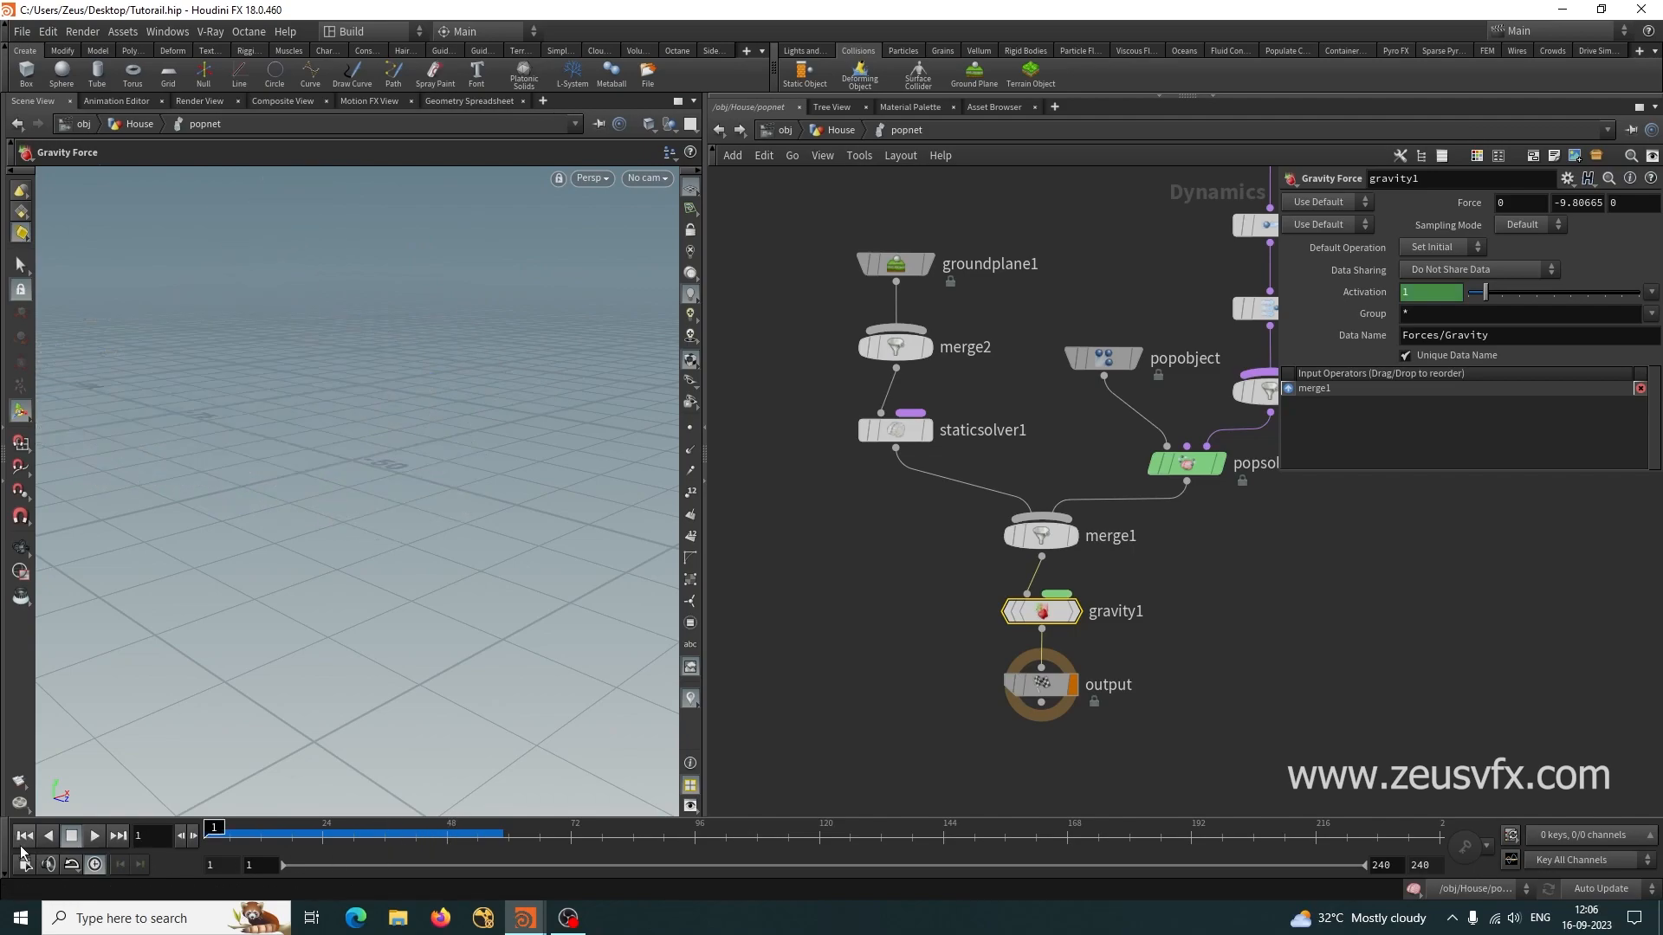
Set the Emission Type of source_first_input to Points and replay the simulation from the first frame.
middle_click_drag(1218, 655, 1108, 799)
left_click(979, 564)
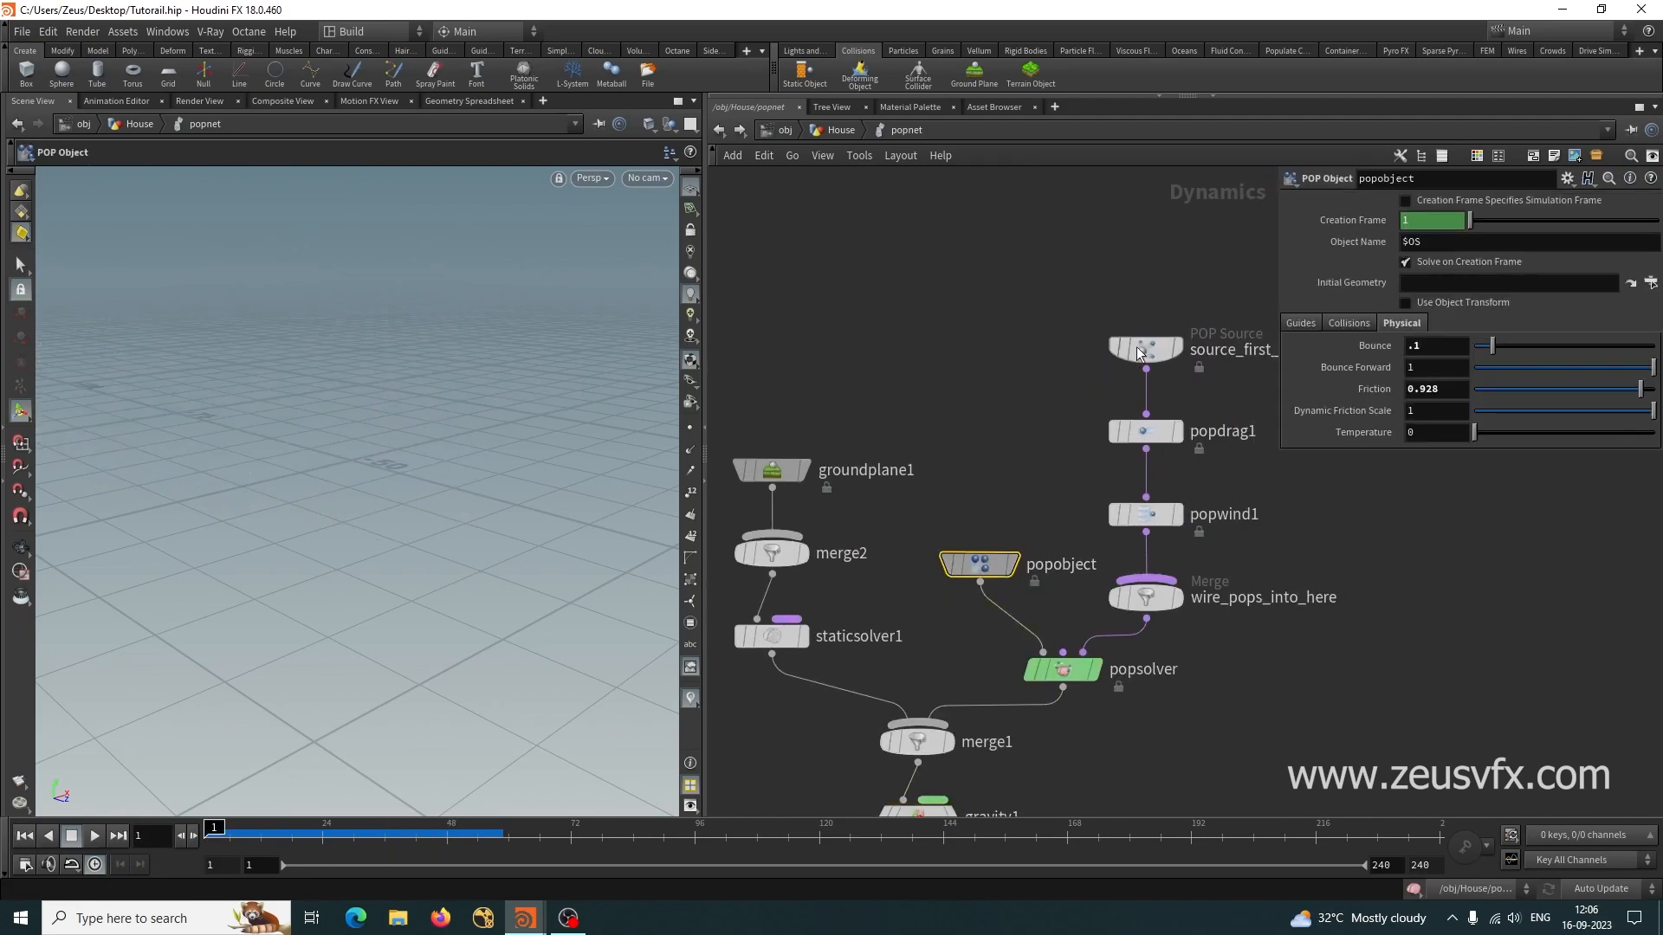
left_click(1145, 349)
left_click(1342, 224)
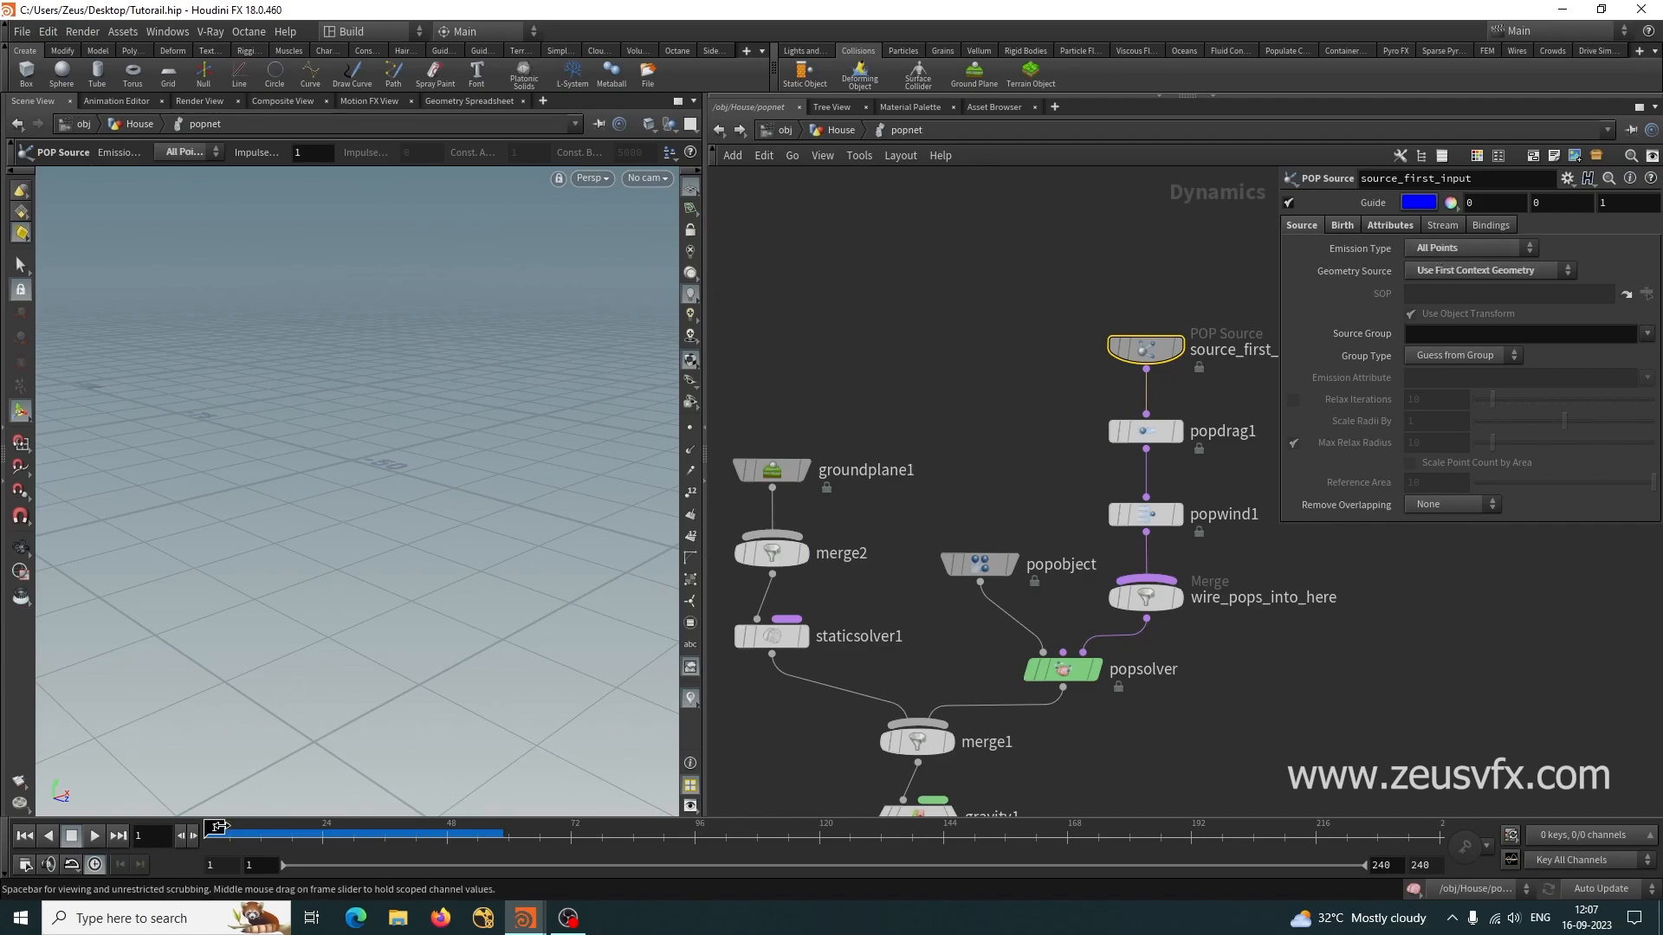
left_click(1343, 225)
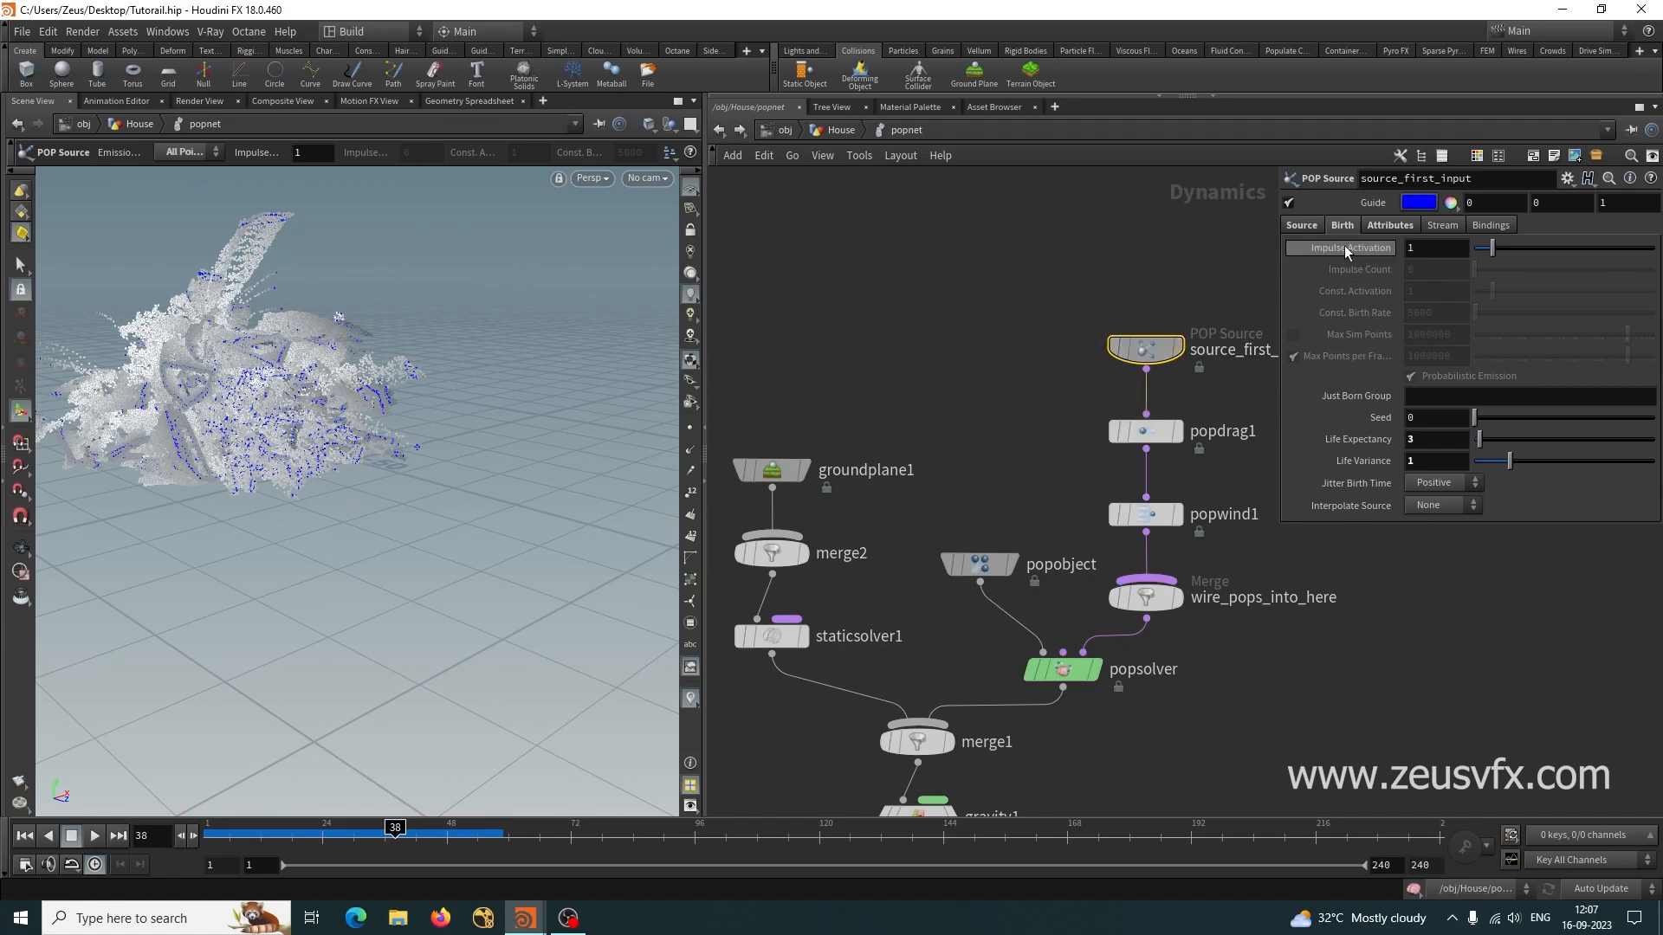
left_click(1299, 226)
left_click(1488, 250)
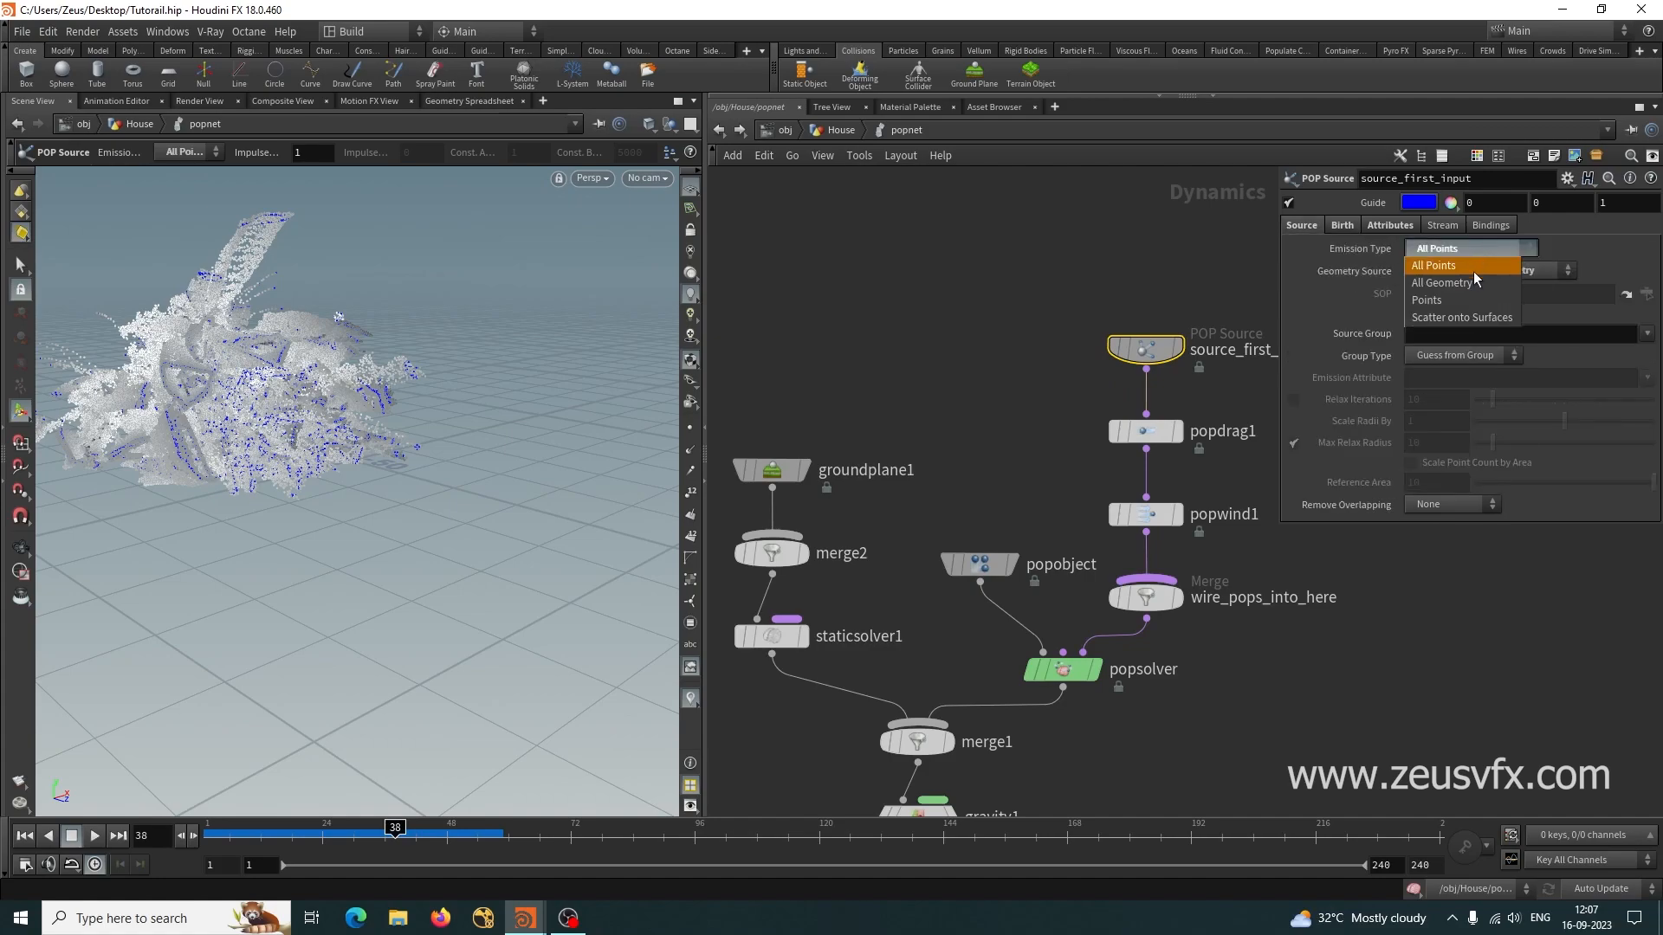
left_click(1460, 303)
left_click(25, 836)
left_click(94, 836)
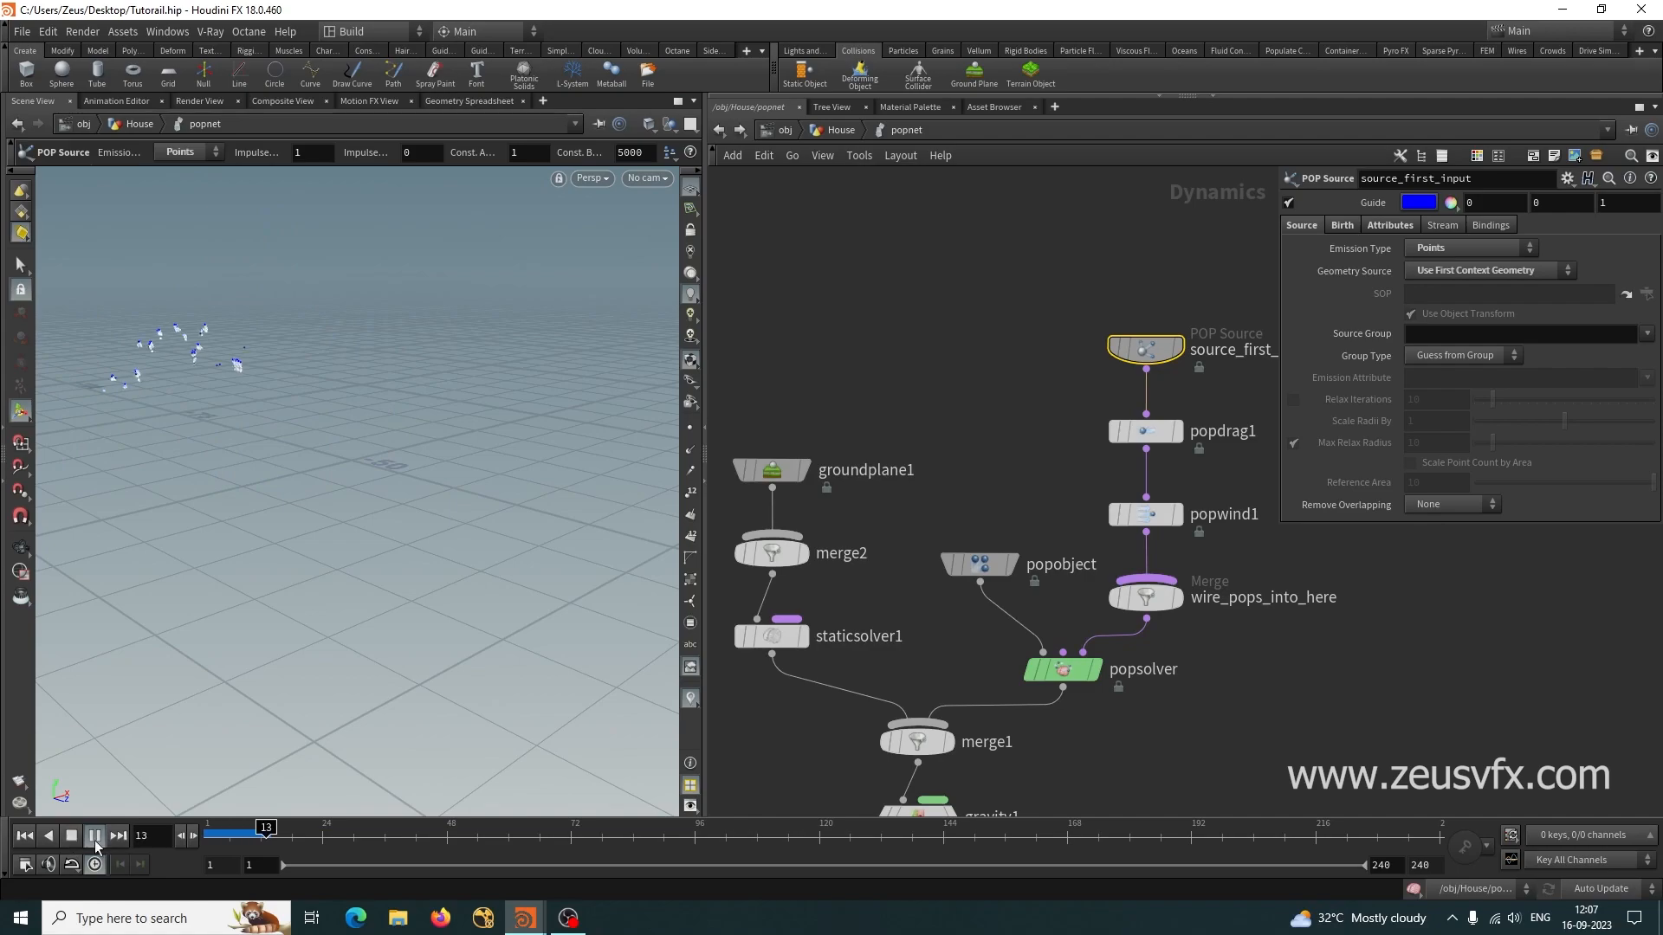
Stop playback, then set source_first_input's Const. Activation to 0 and Impulse Count to 5000.
left_click(95, 837)
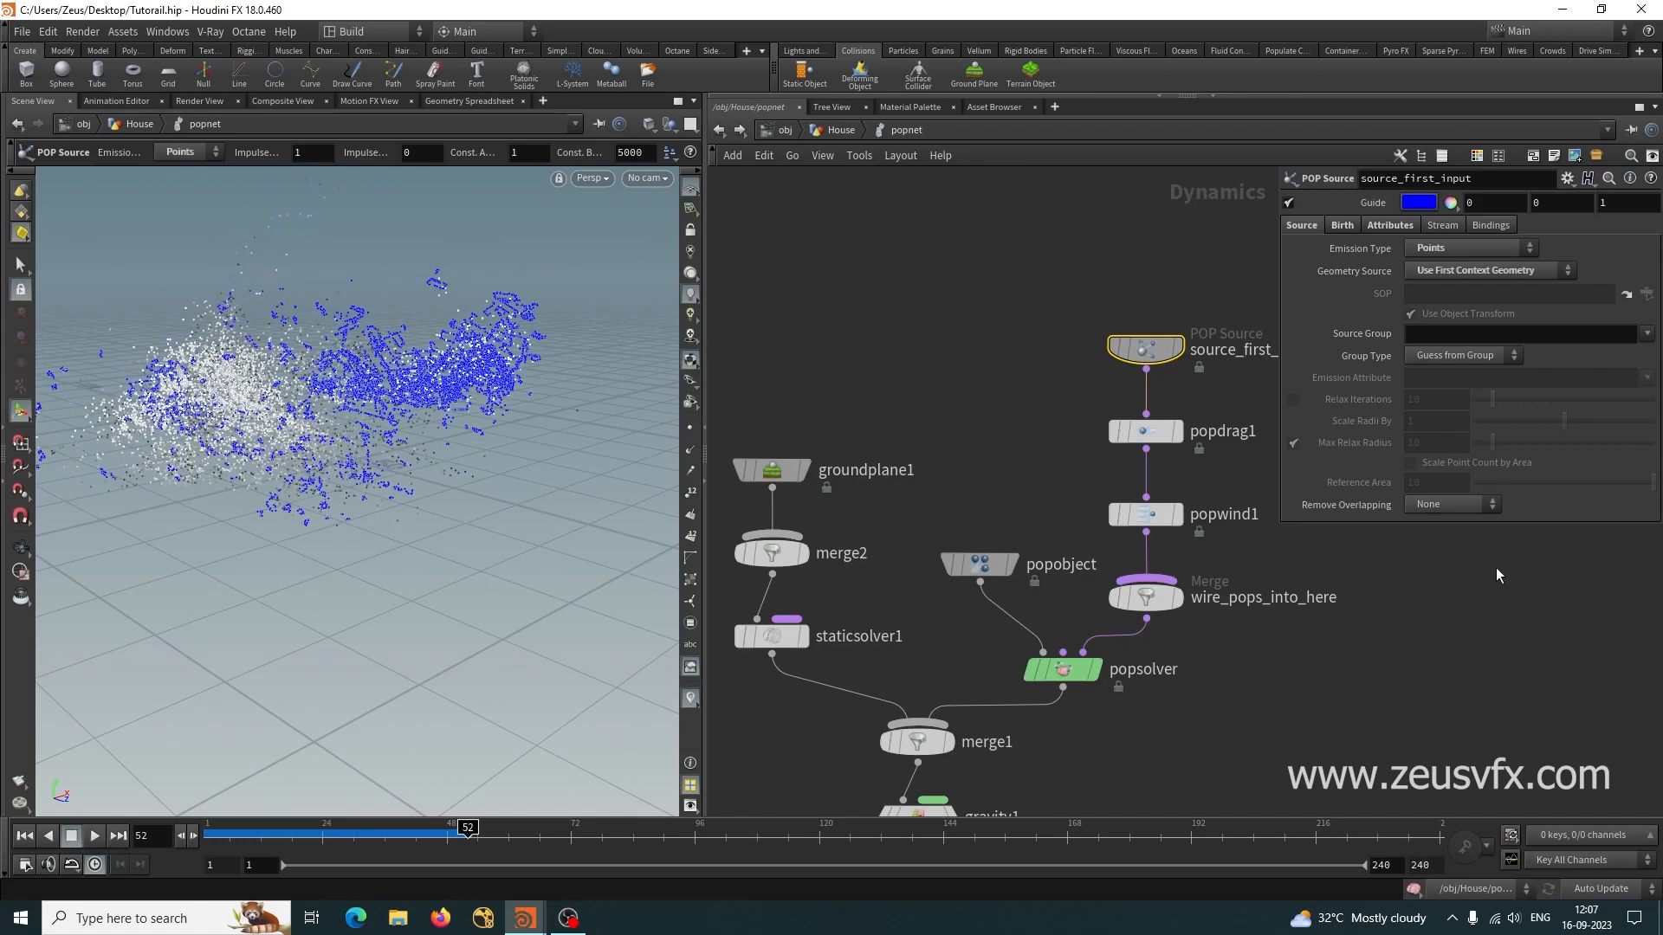
left_click(1343, 225)
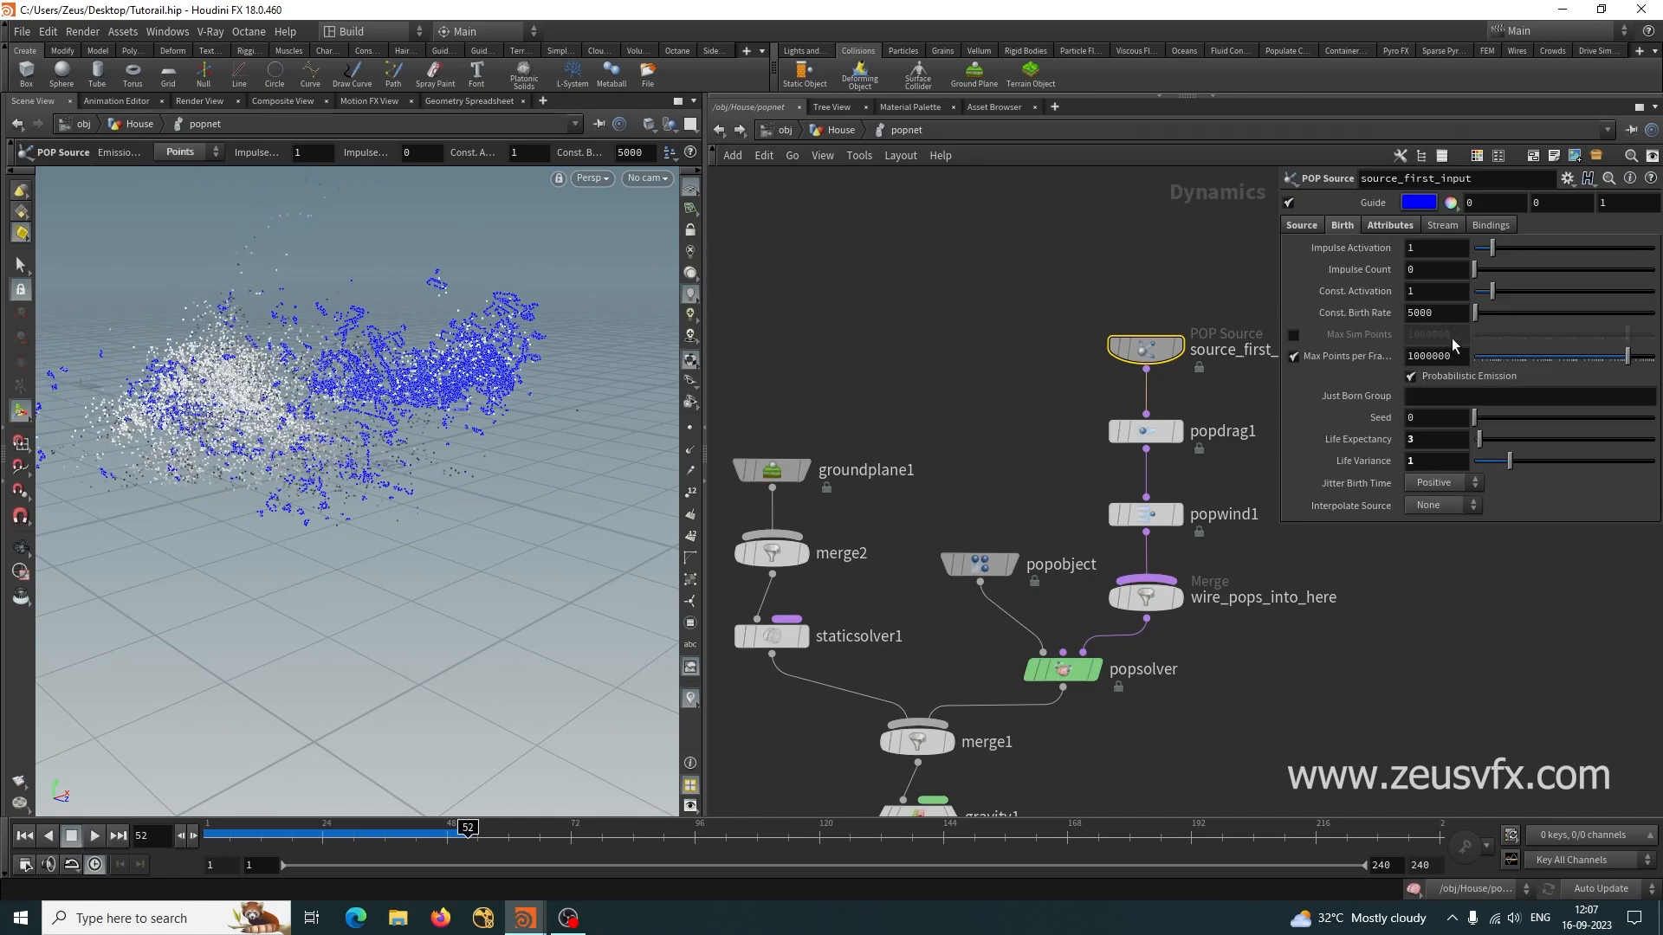
left_click_drag(1492, 297, 1474, 297)
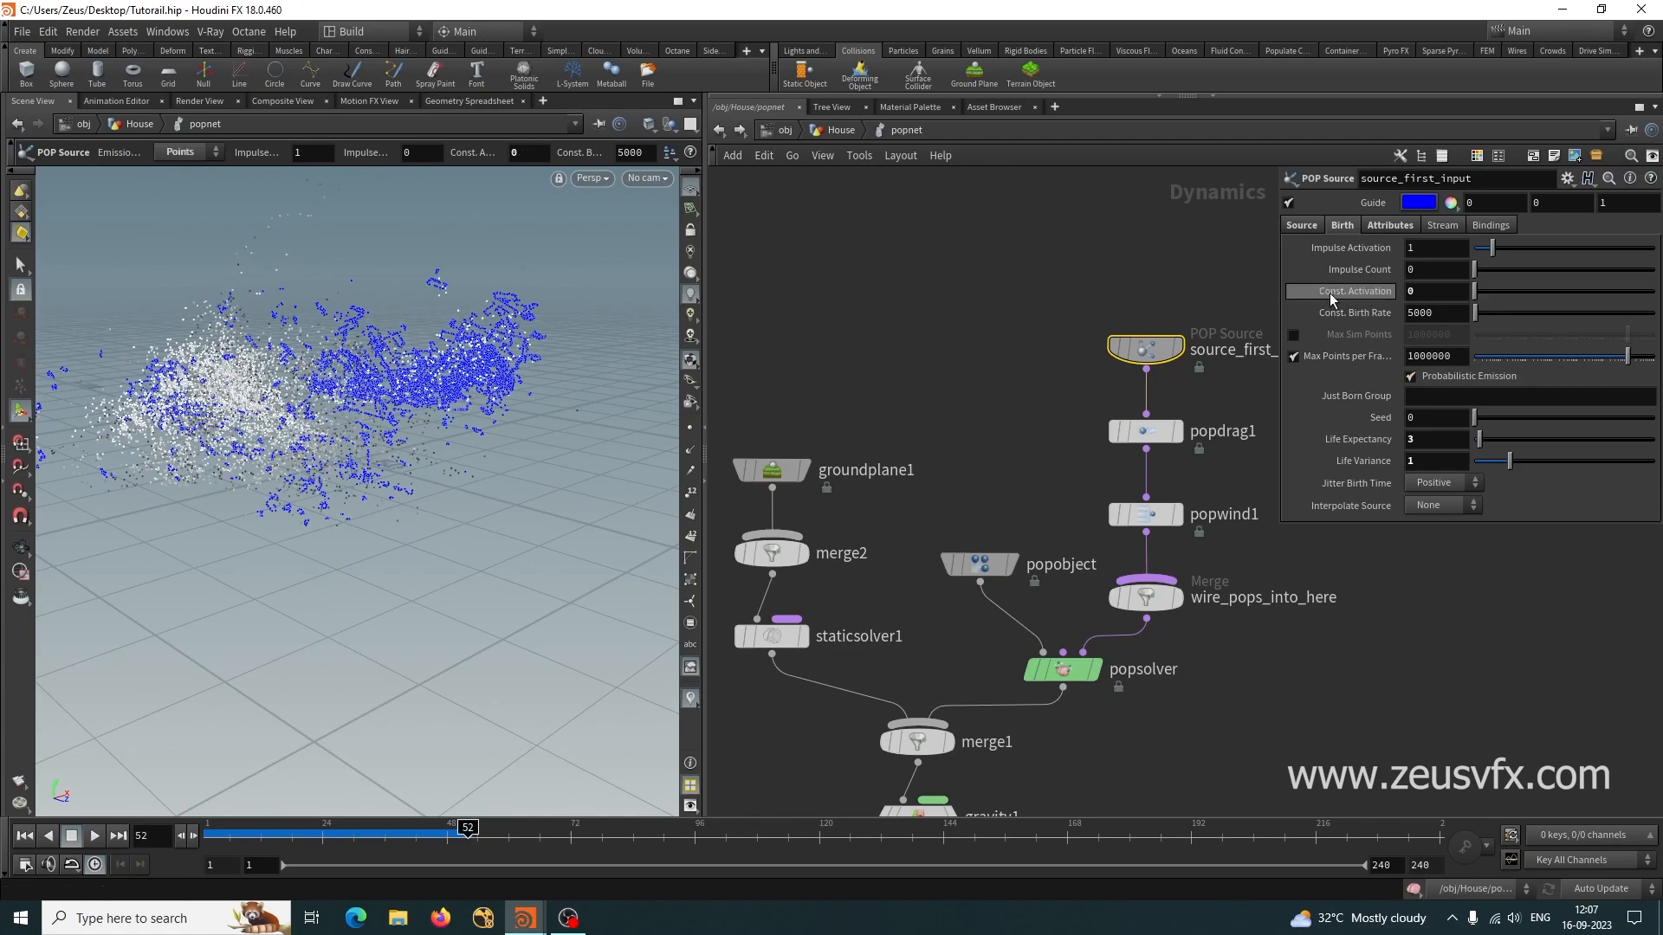
double_click(1425, 269)
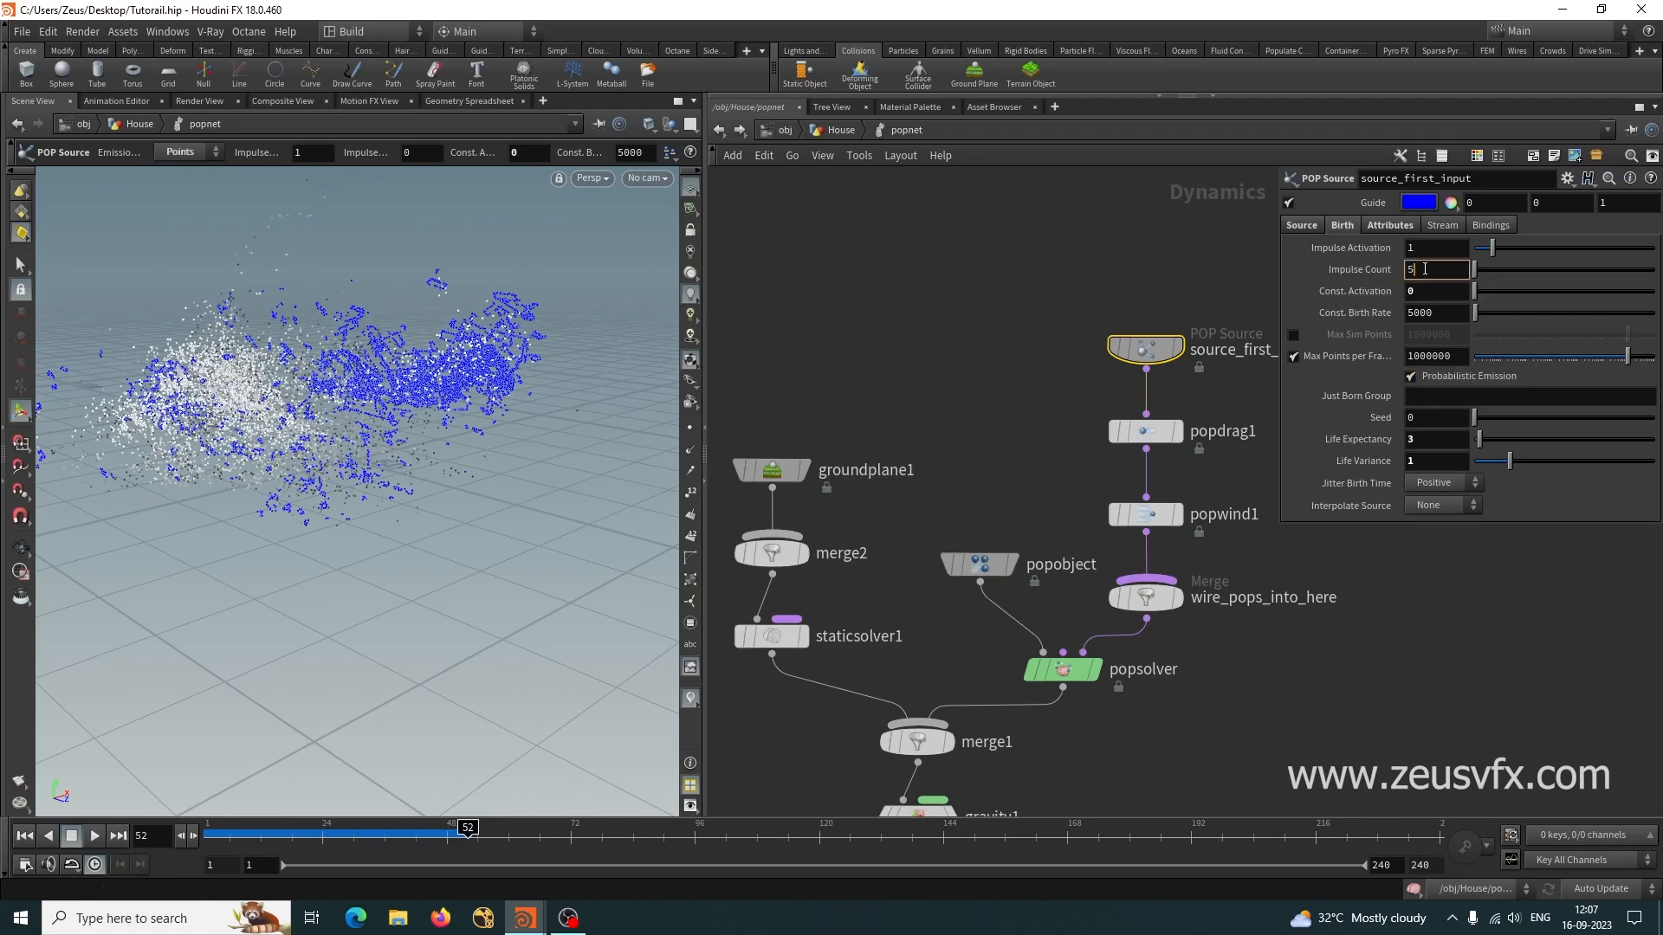
type("5000")
key("Return")
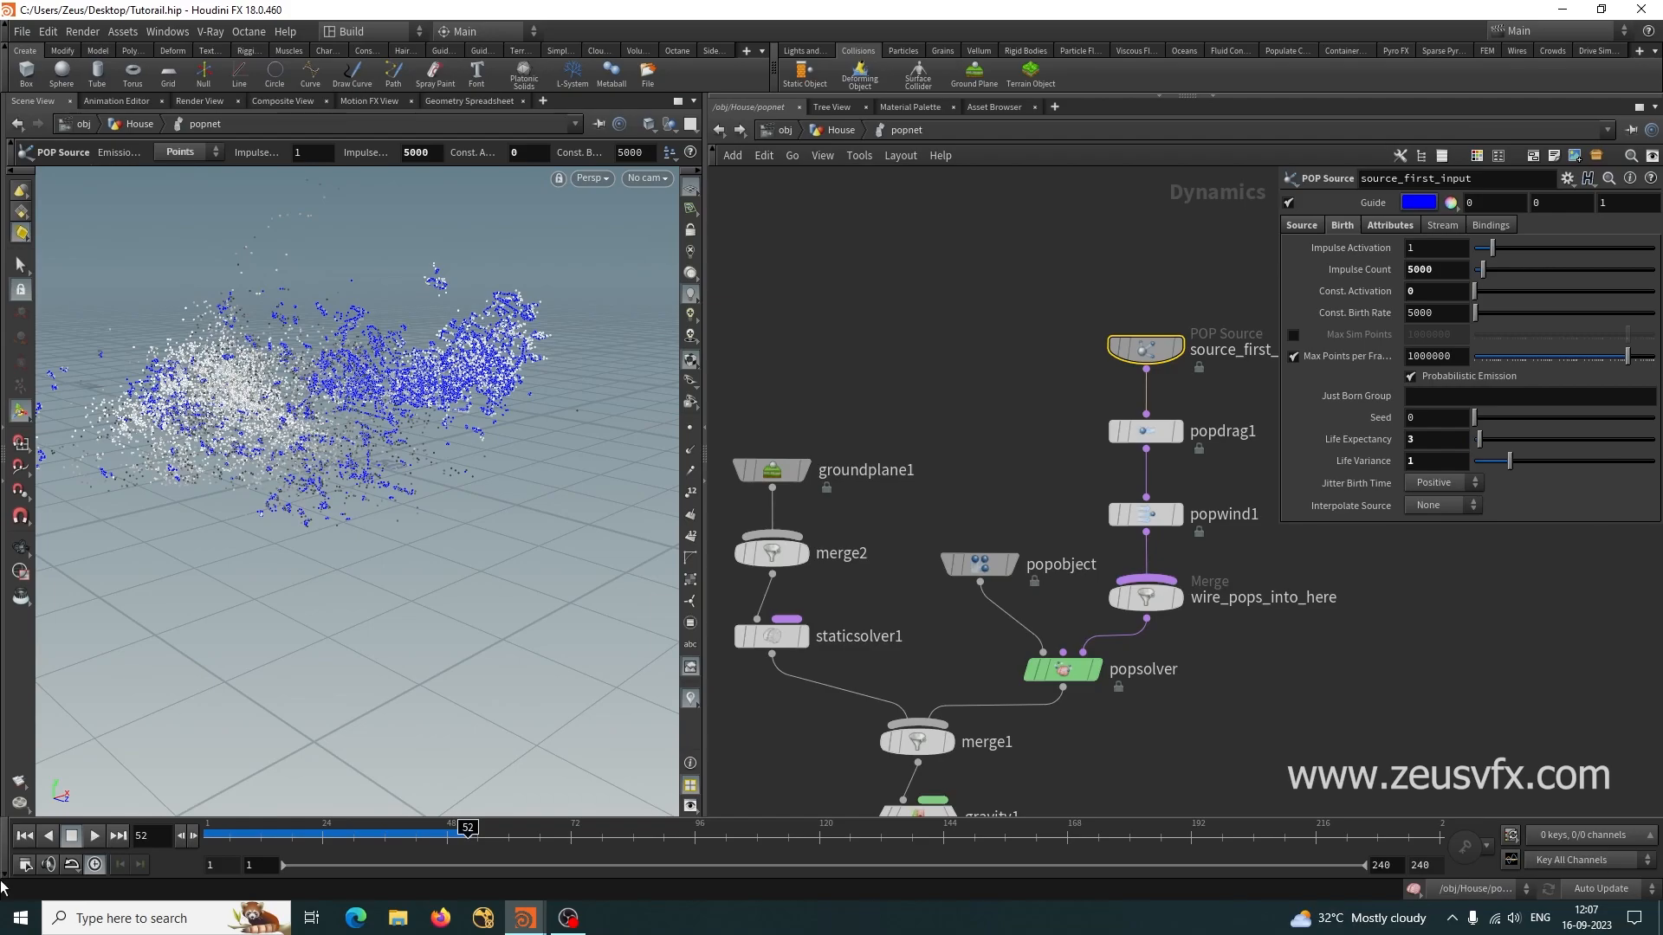
Replay the simulation from the first frame to frame 85, inspect the particles, and scrub back to frame 59.
left_click(24, 836)
left_click(95, 836)
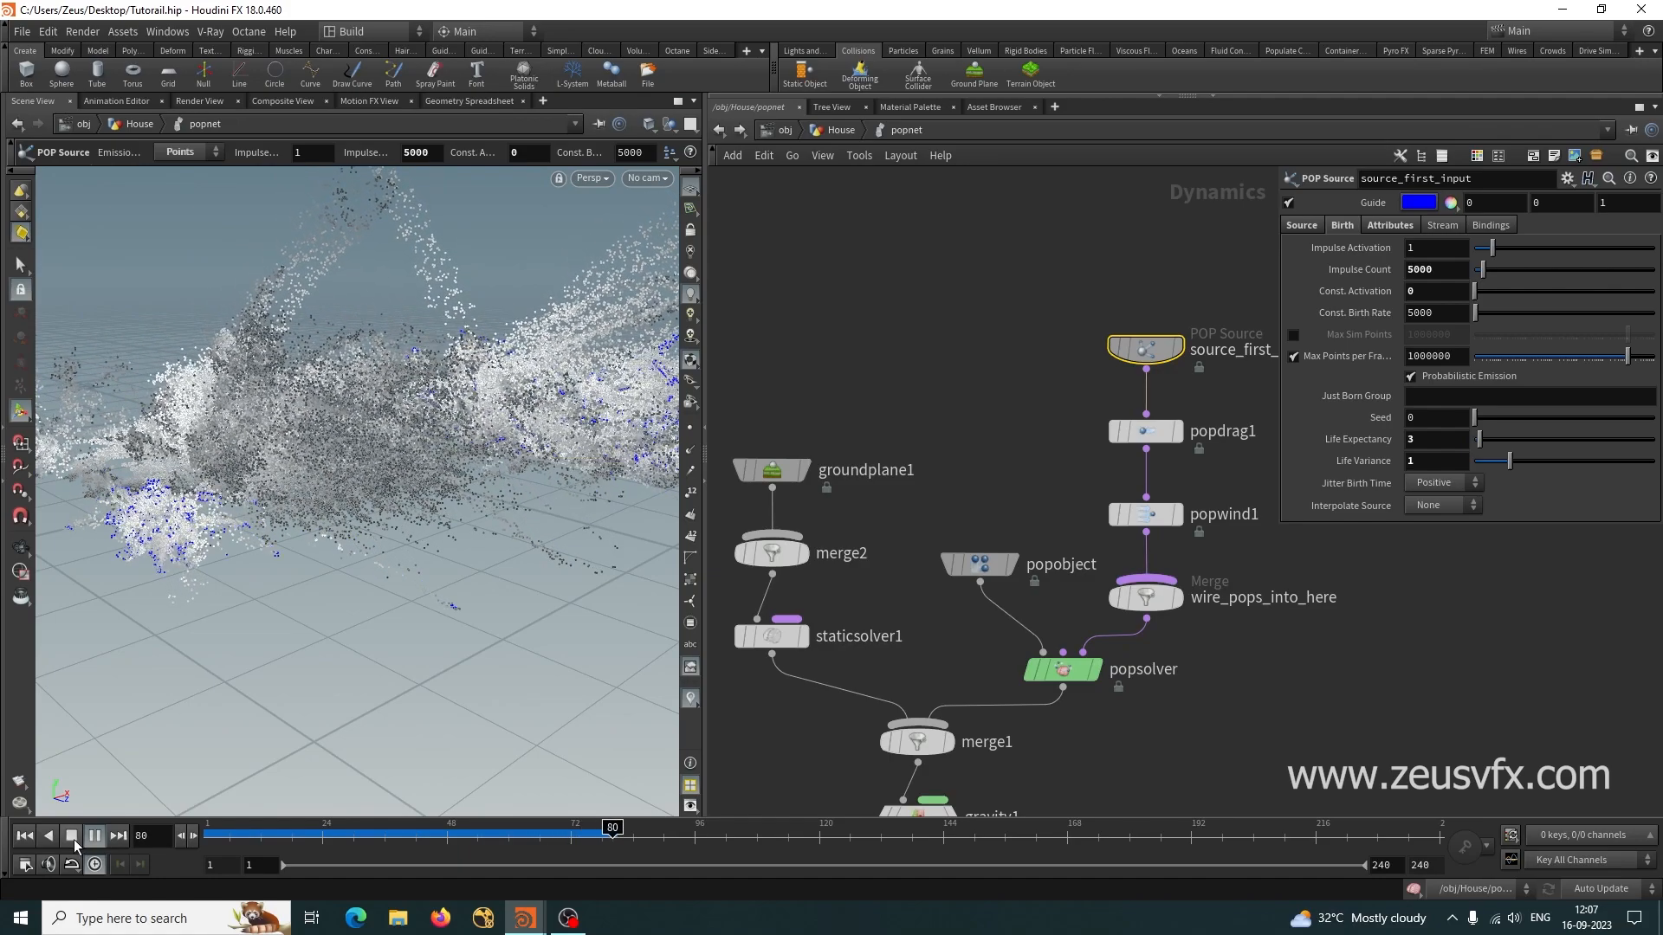
left_click(73, 836)
key("Escape")
left_click_drag(252, 669, 335, 634)
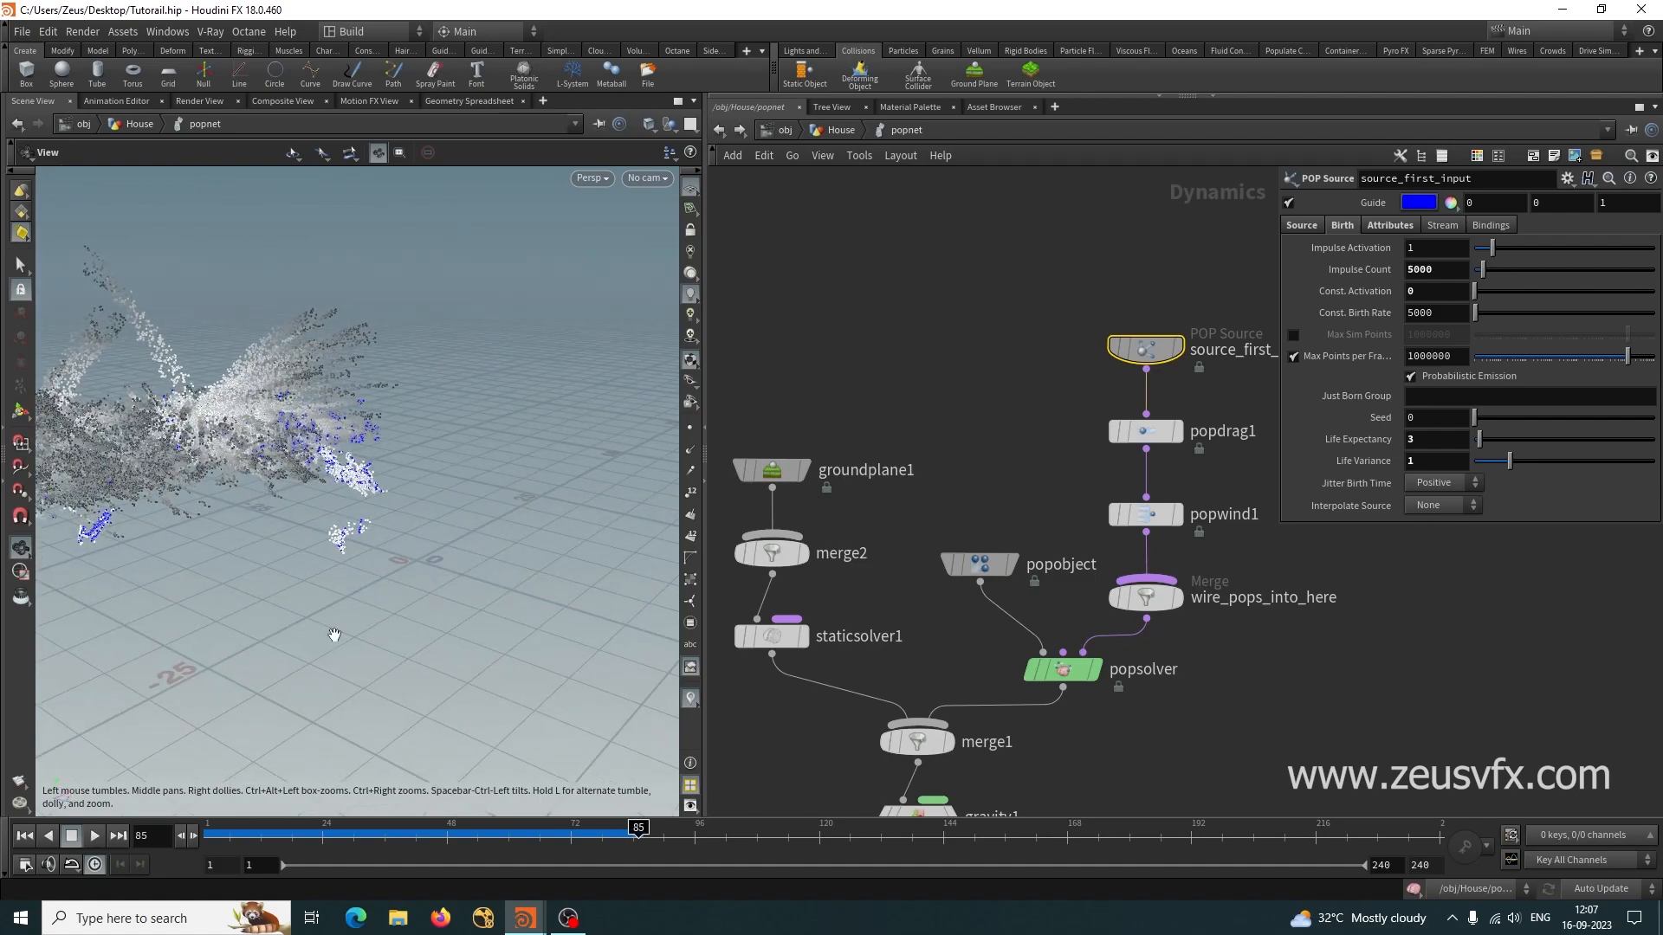
key("Return")
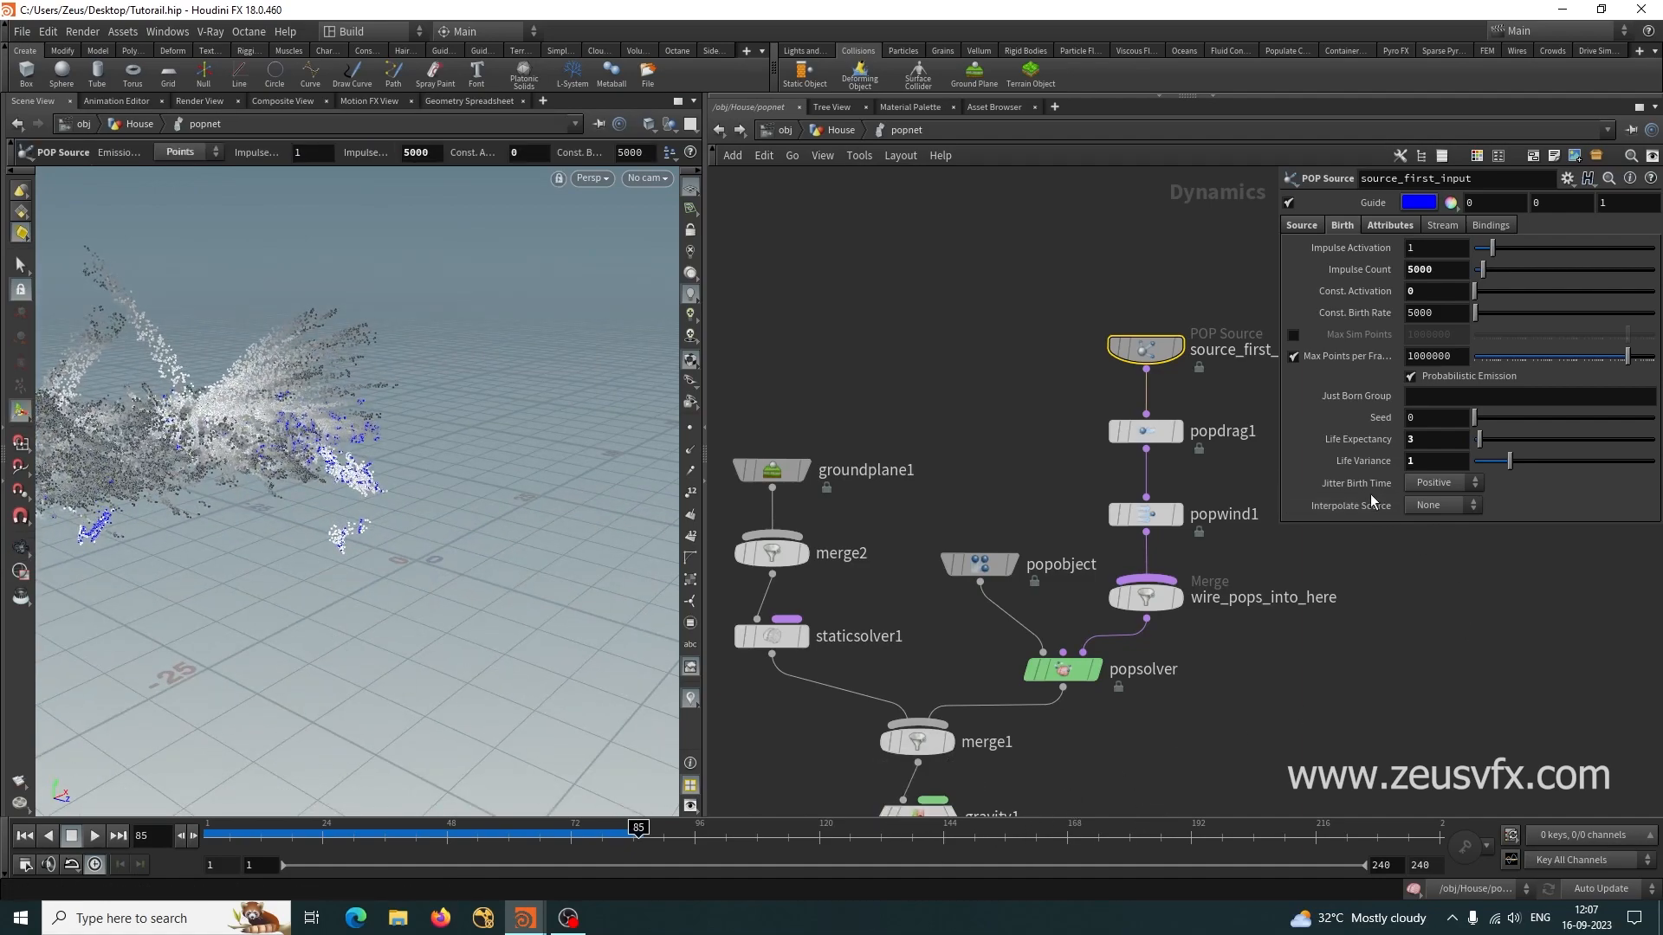
mouse_move(625, 833)
left_mouse_down()
mouse_move(343, 830)
mouse_move(638, 833)
mouse_move(433, 833)
mouse_move(502, 833)
left_mouse_up()
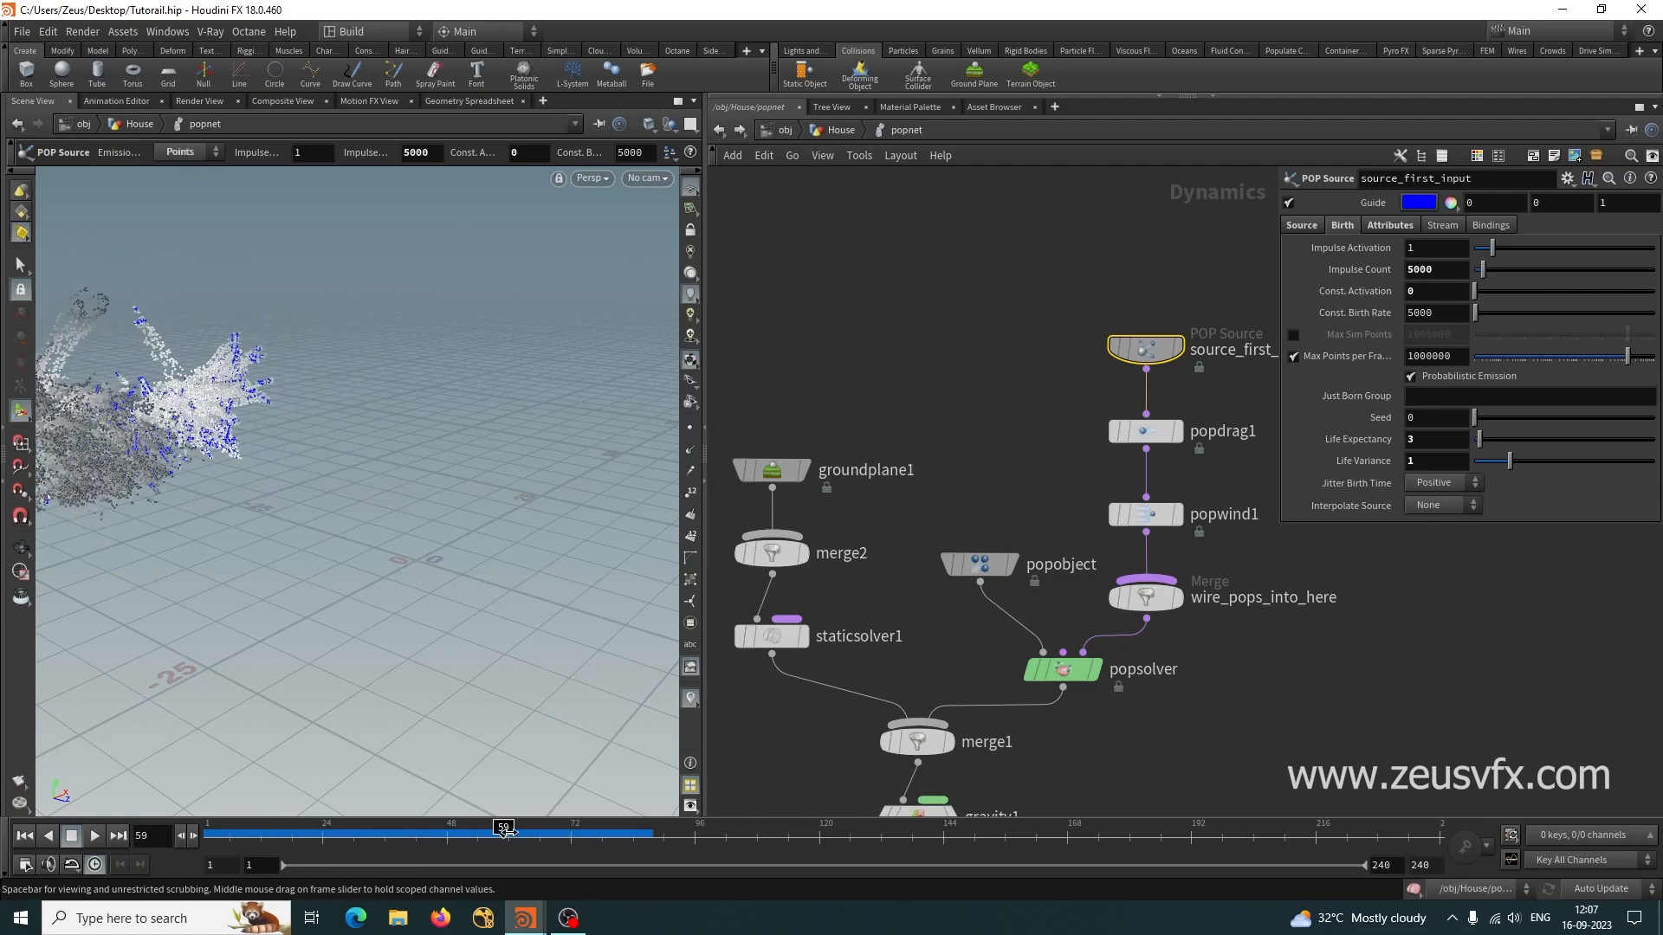
Set the popnet DOP network's Object filter to pop* so that only the particle object is merged.
left_click(838, 130)
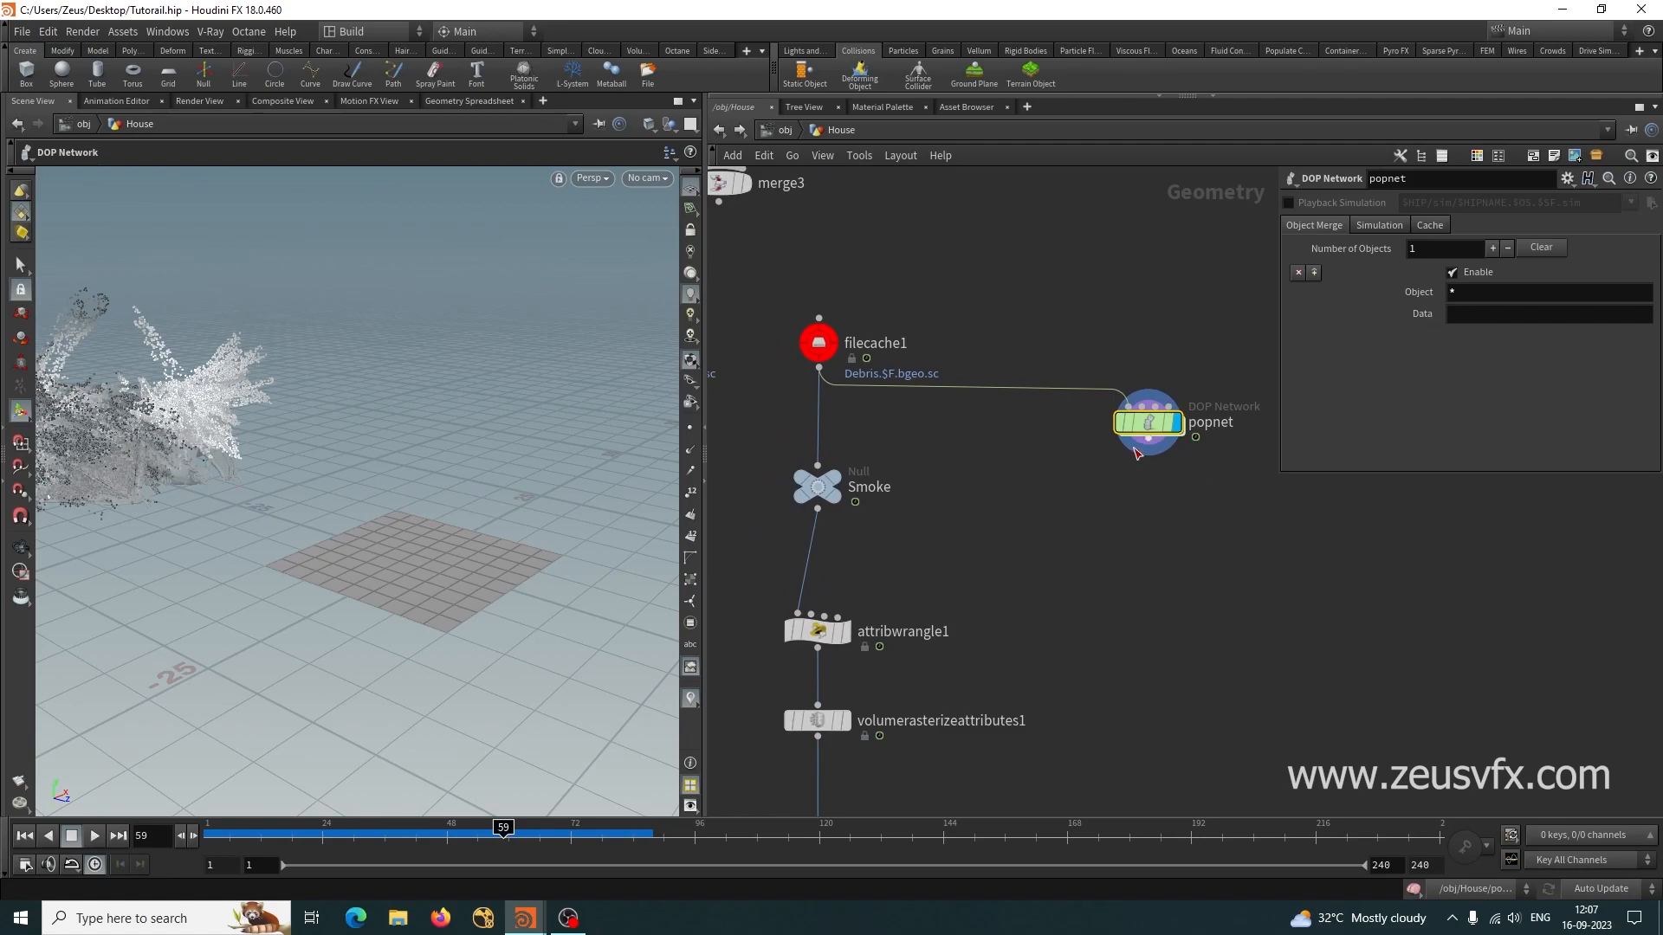
double_click(1134, 450)
left_click(1312, 227)
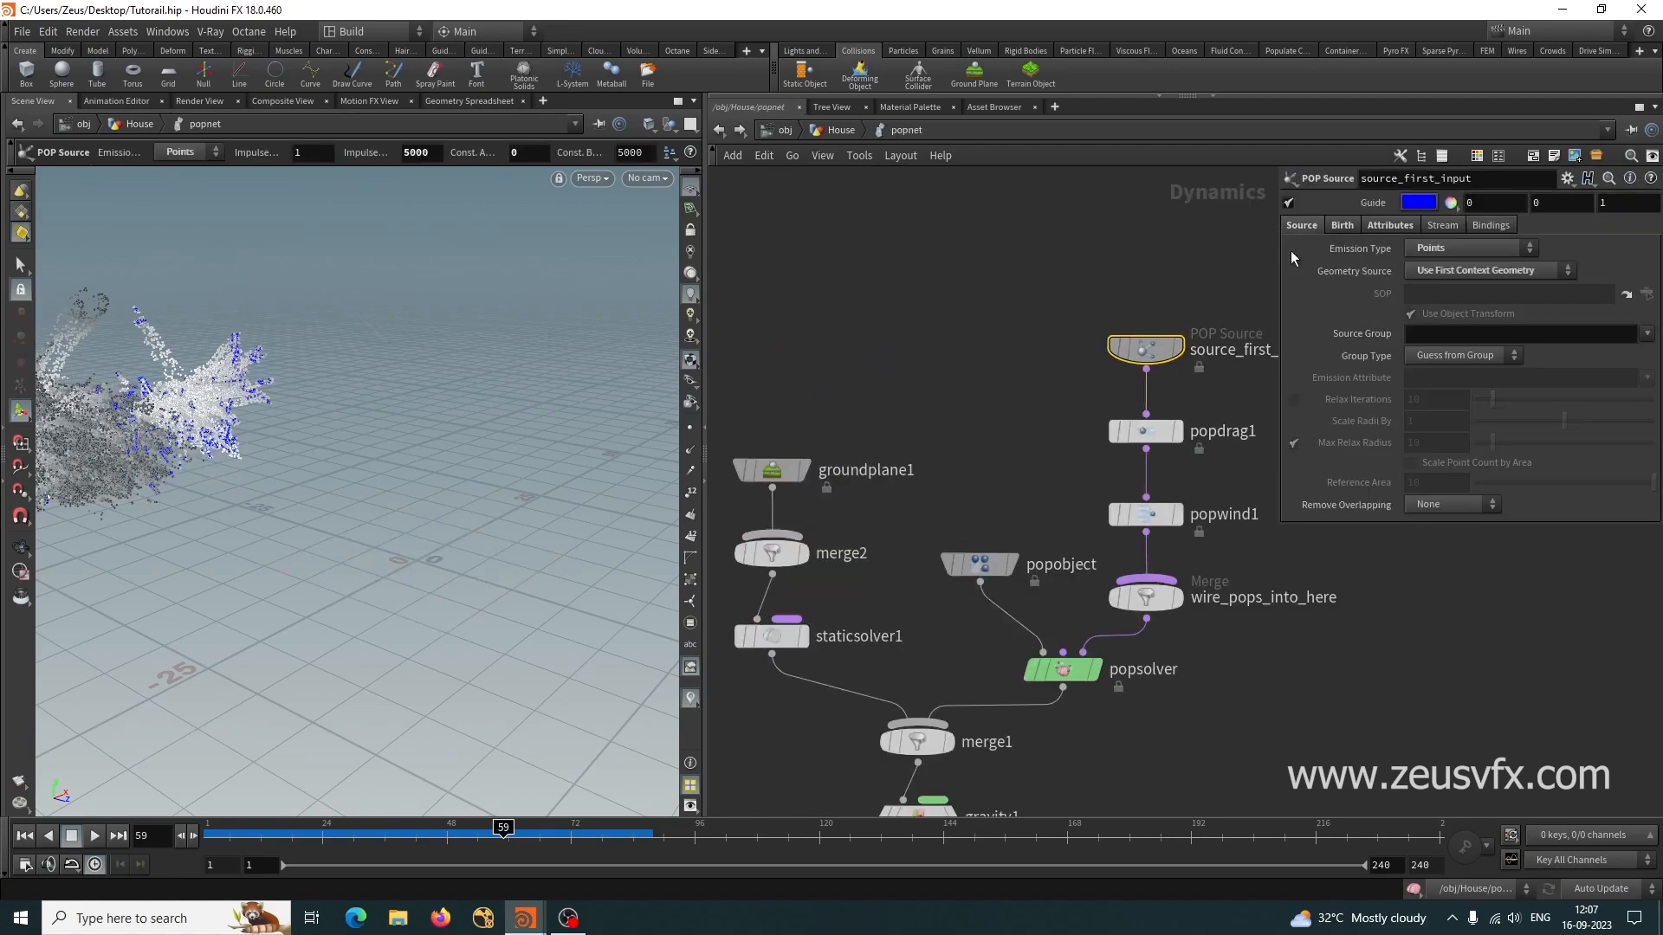
mouse_move(973, 569)
left_click(841, 131)
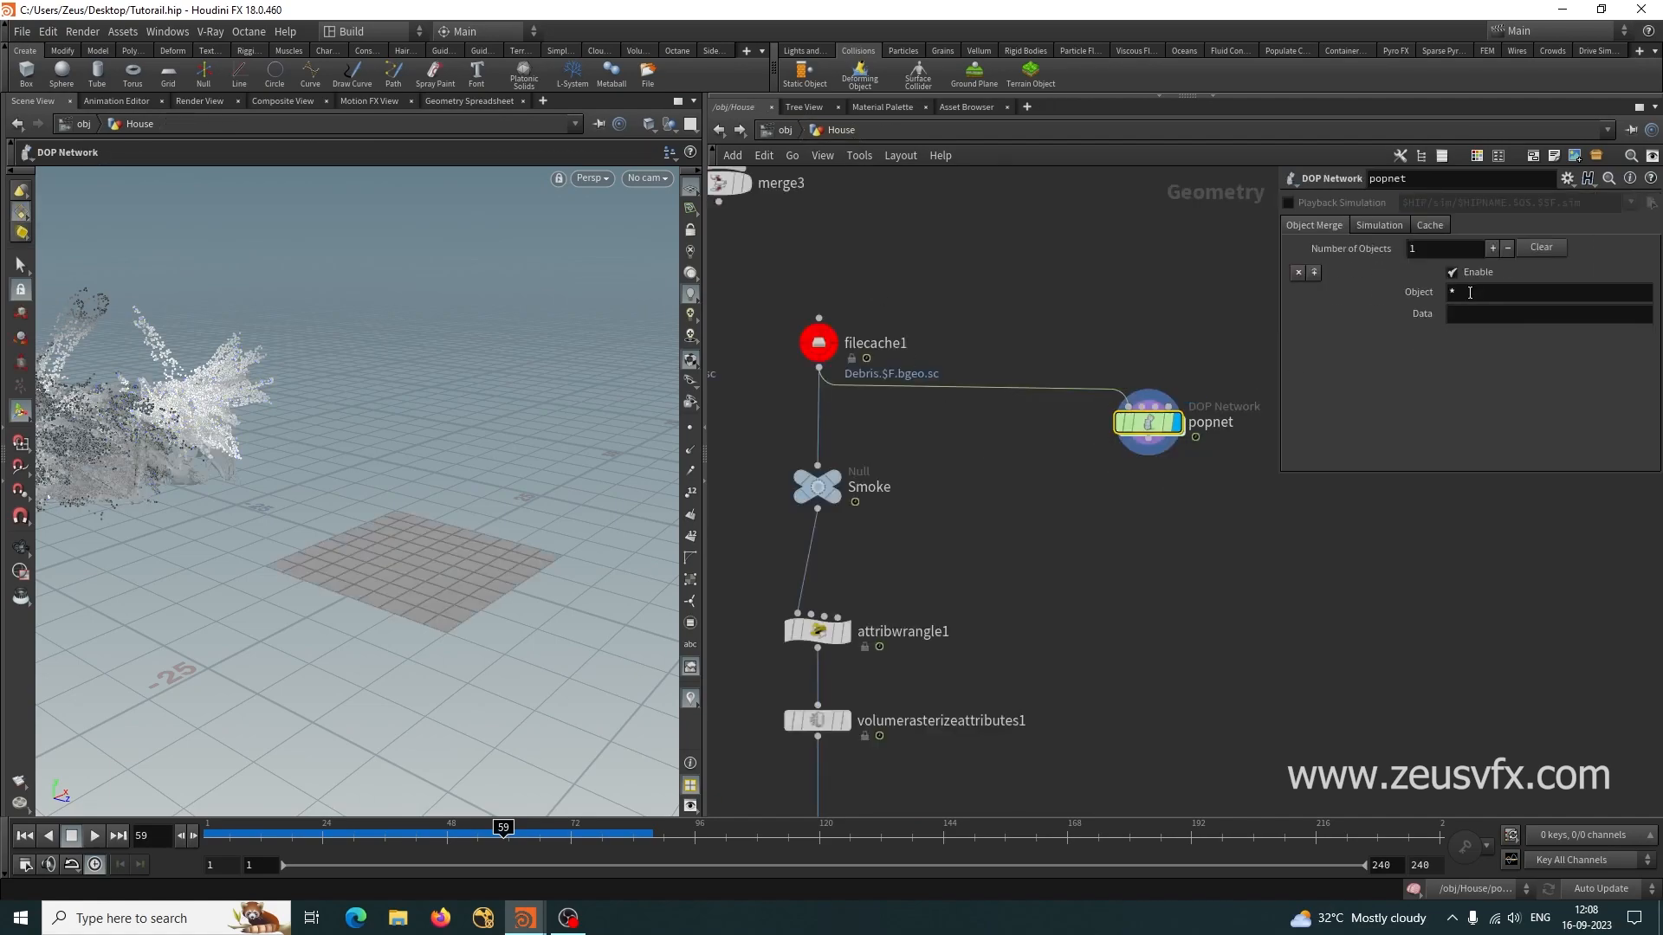
type("pop")
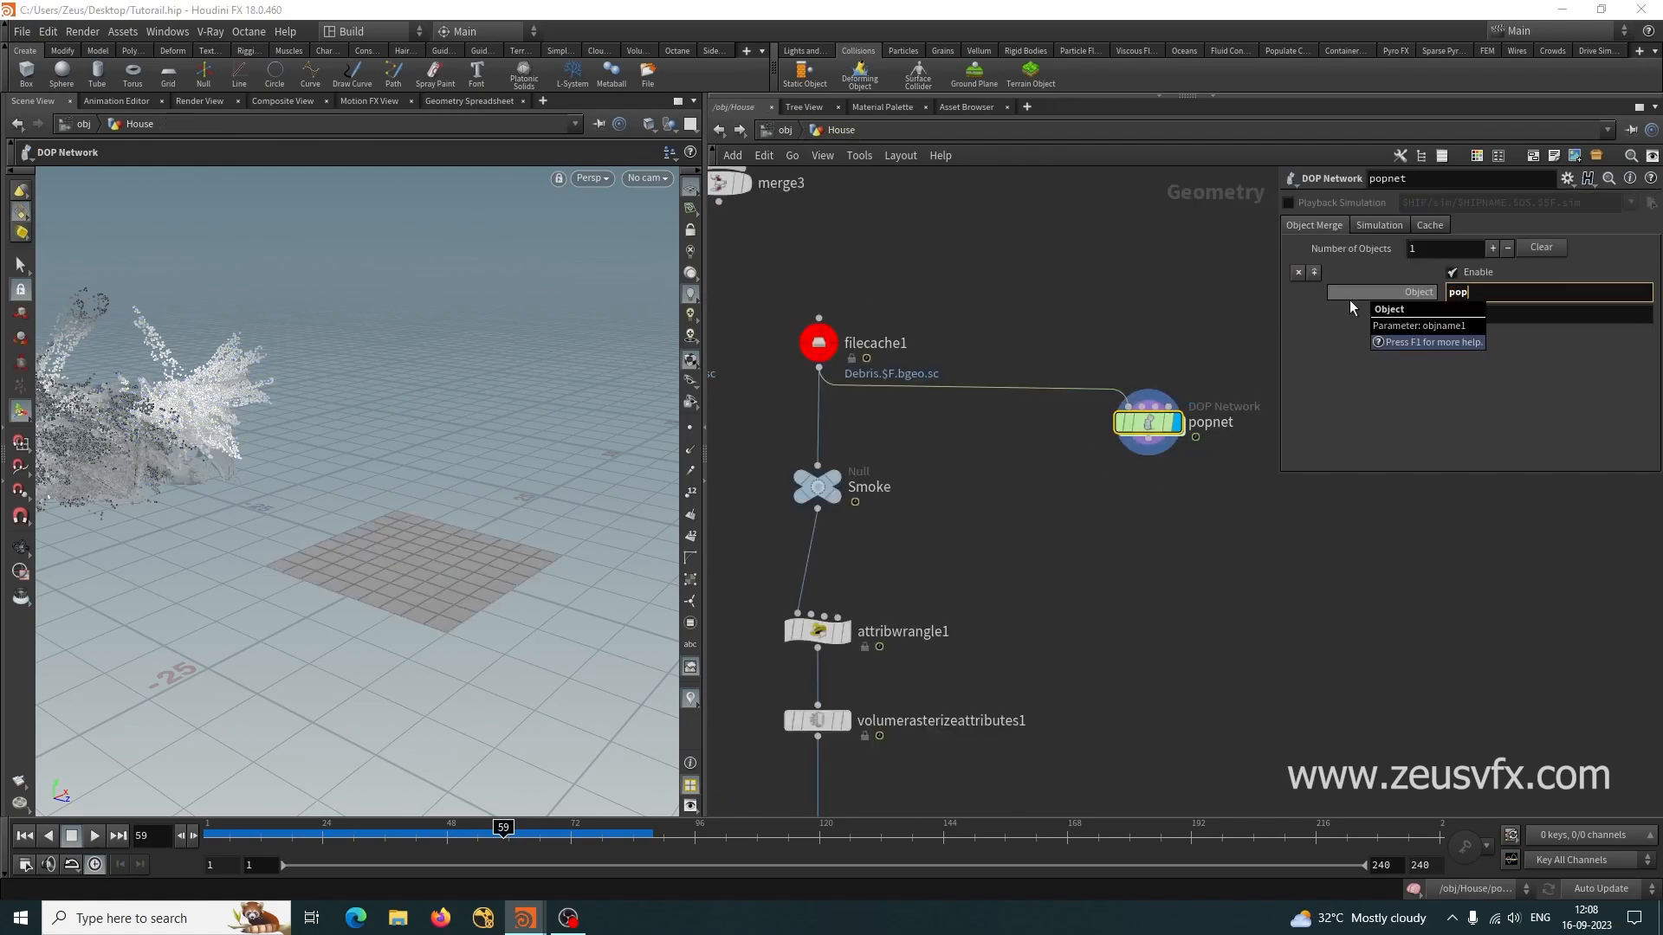
type("*")
key("Escape")
left_click_drag(305, 537, 345, 586)
key("Return")
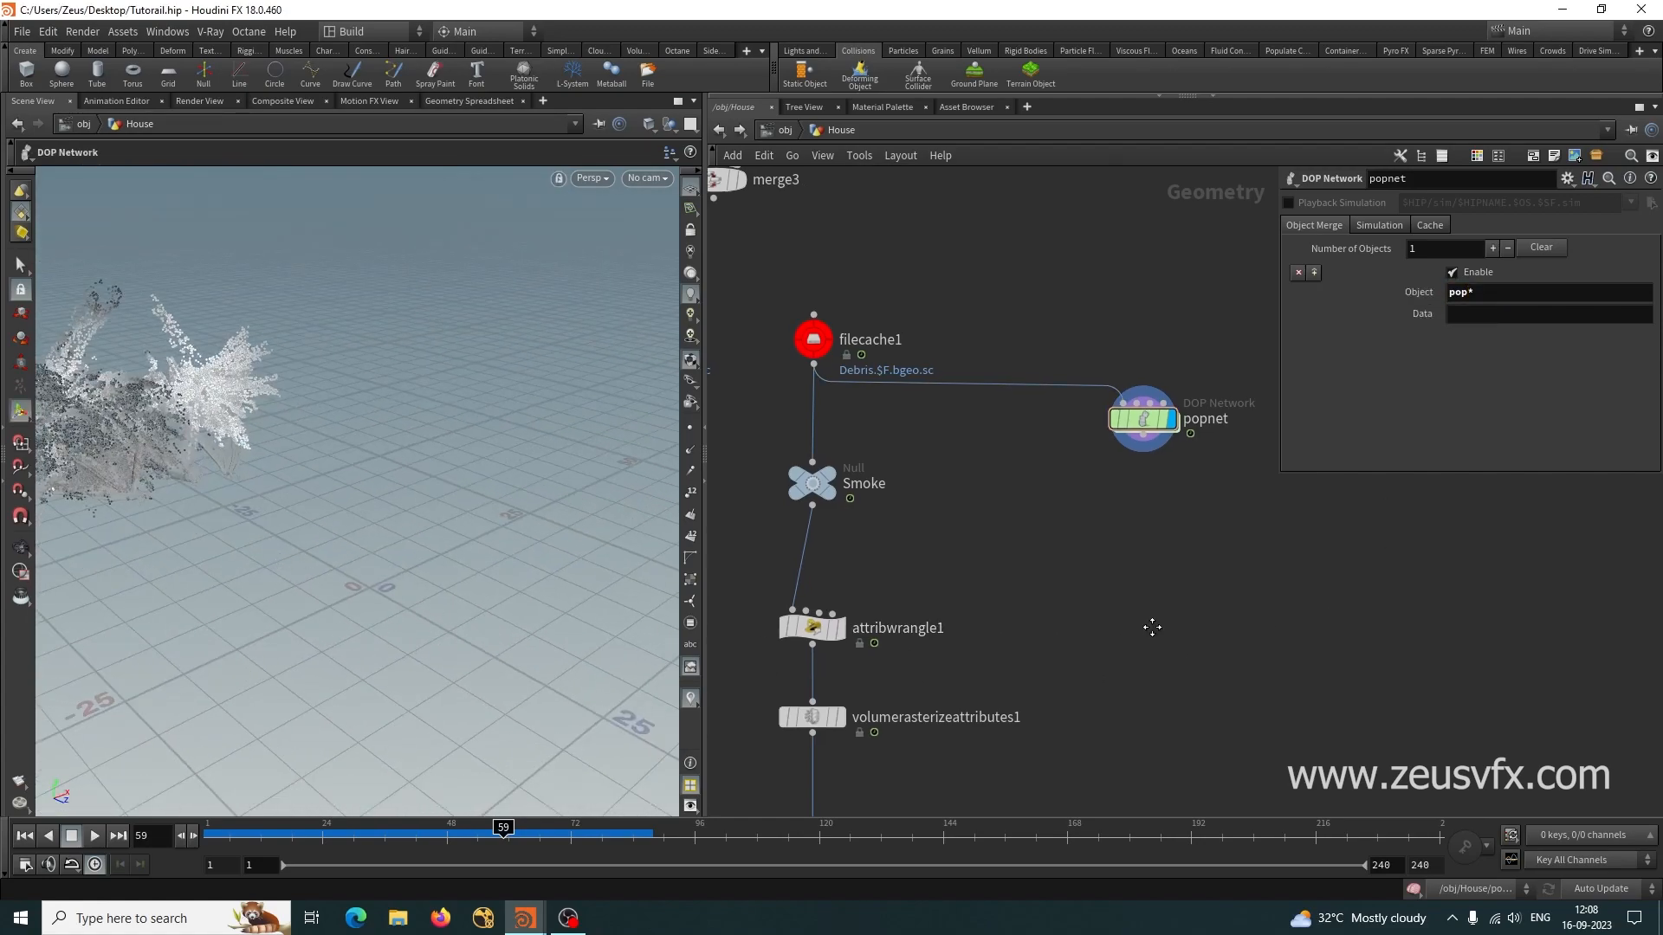
Move popnet down beside the smoke node chain and route its wire from filecache1 through a dot.
scroll(1156, 633, "down", 5)
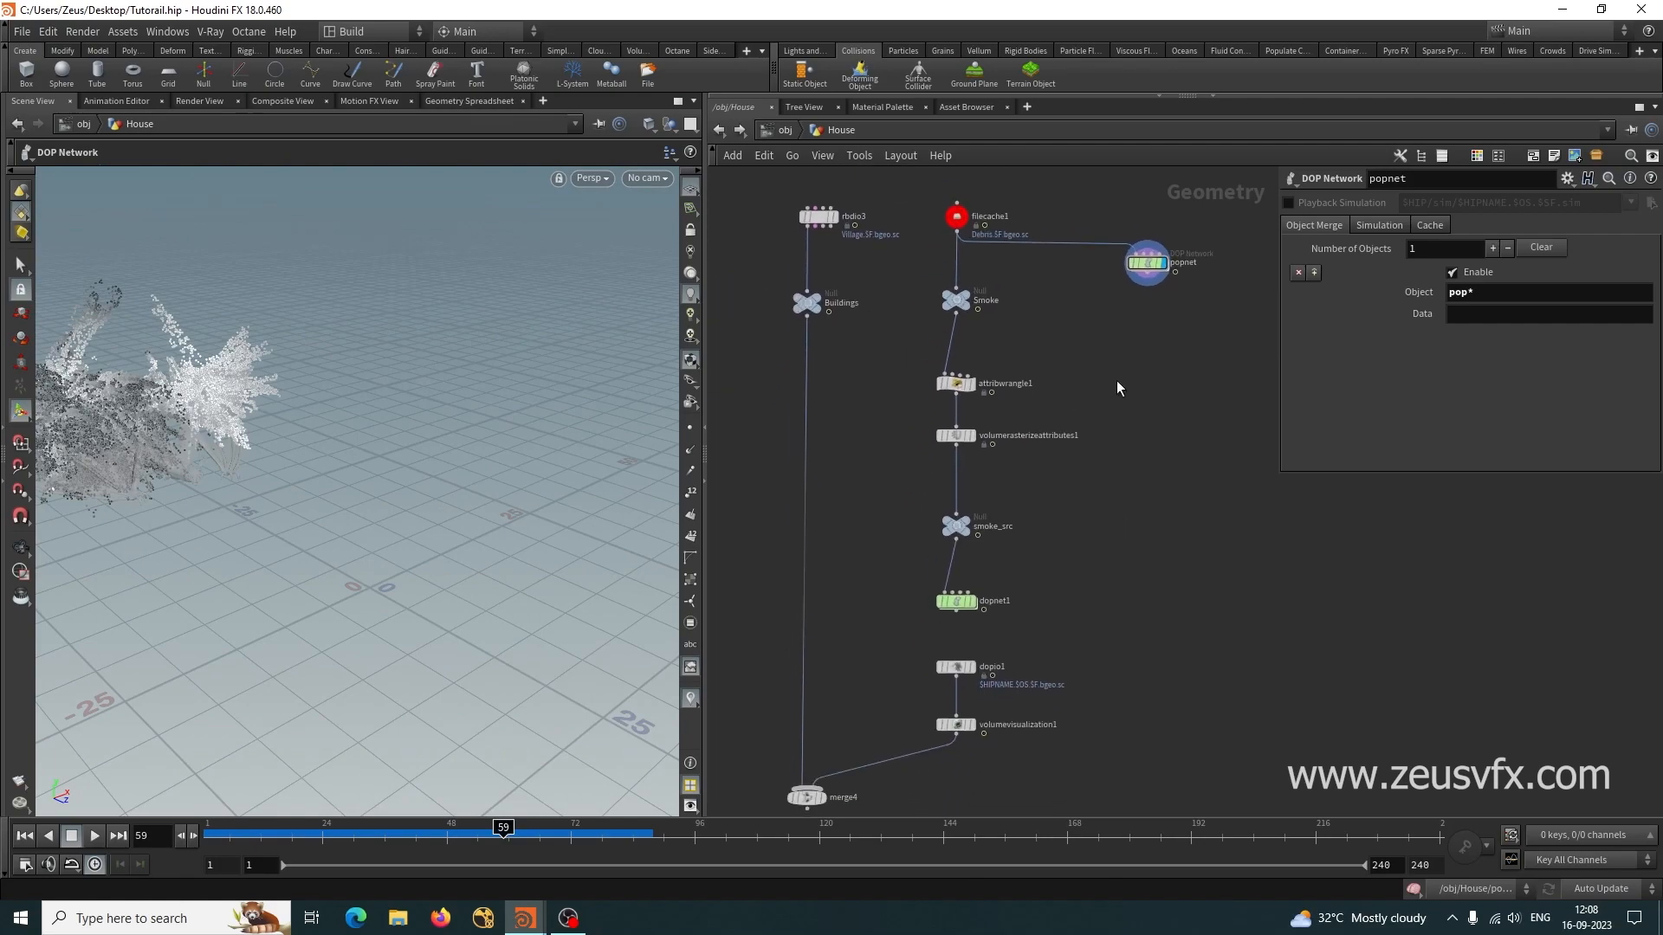
left_click_drag(1148, 268, 1150, 652)
left_click_drag(1048, 433, 1135, 254)
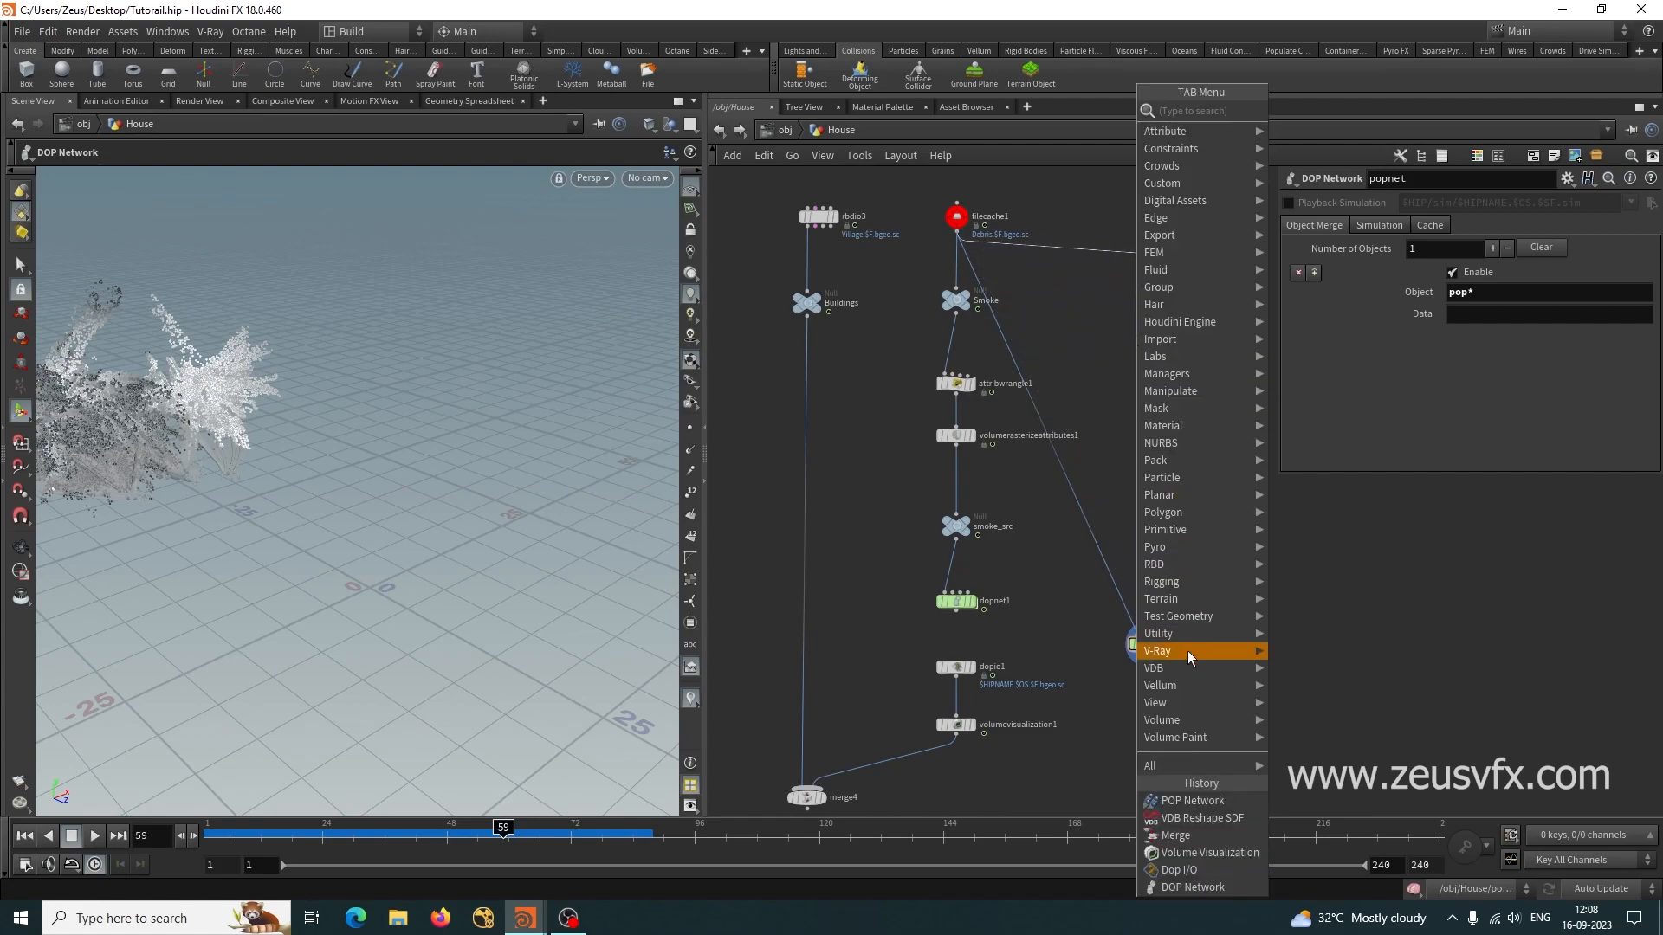
left_click(1090, 700)
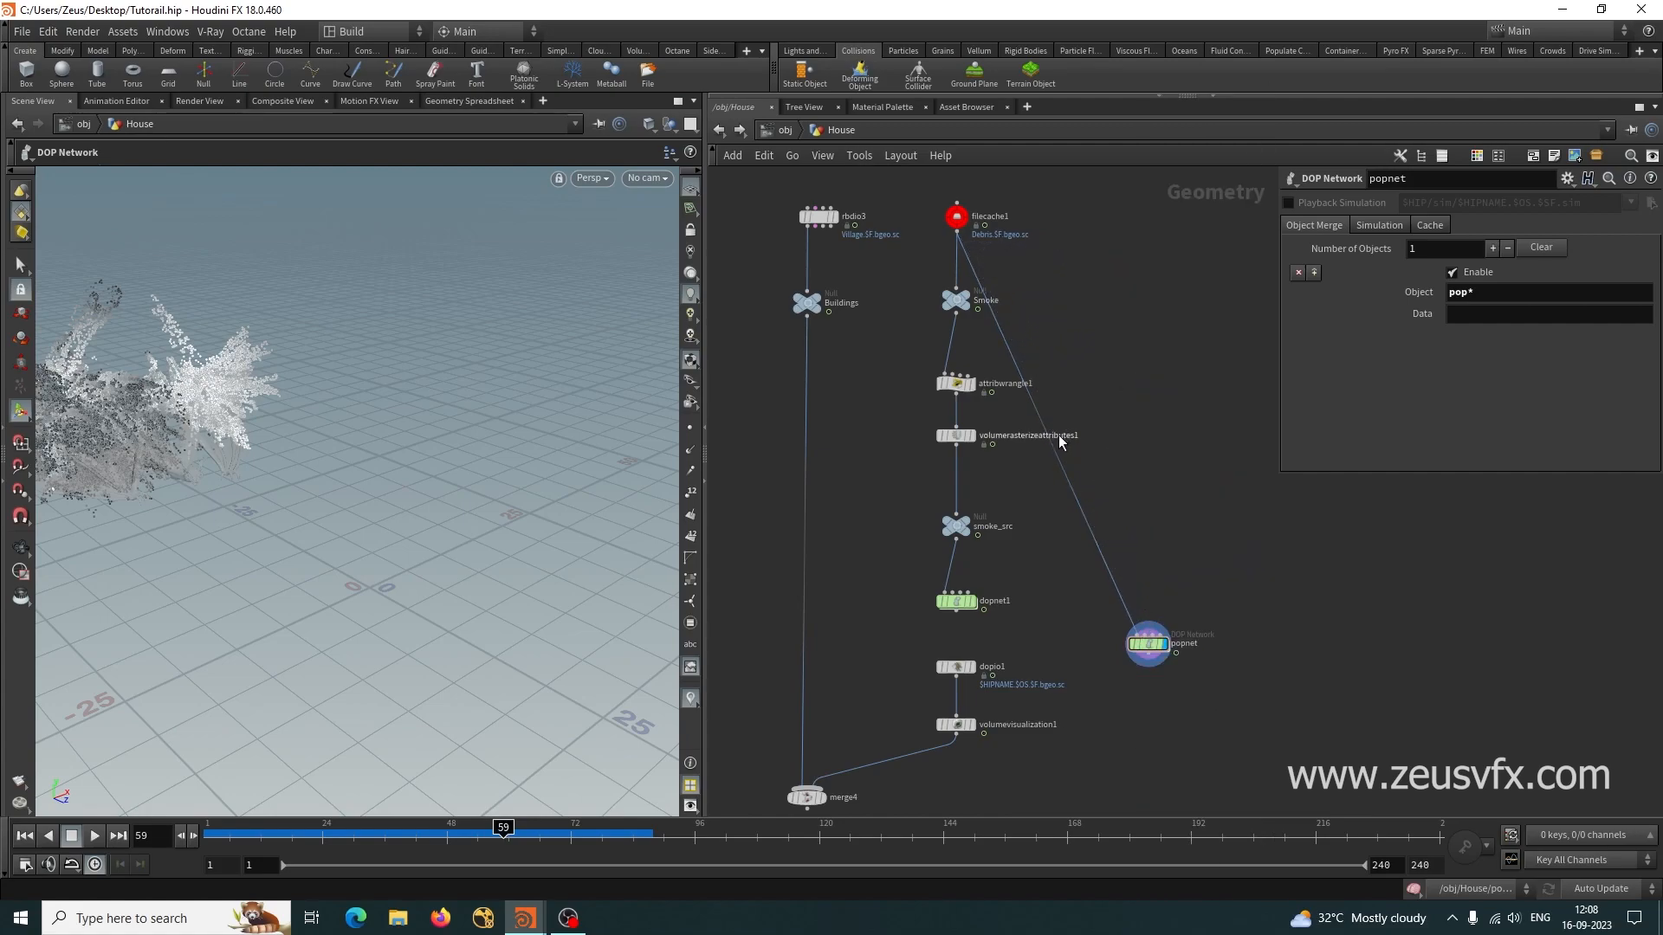
left_click_drag(1050, 434, 1159, 340, "alt")
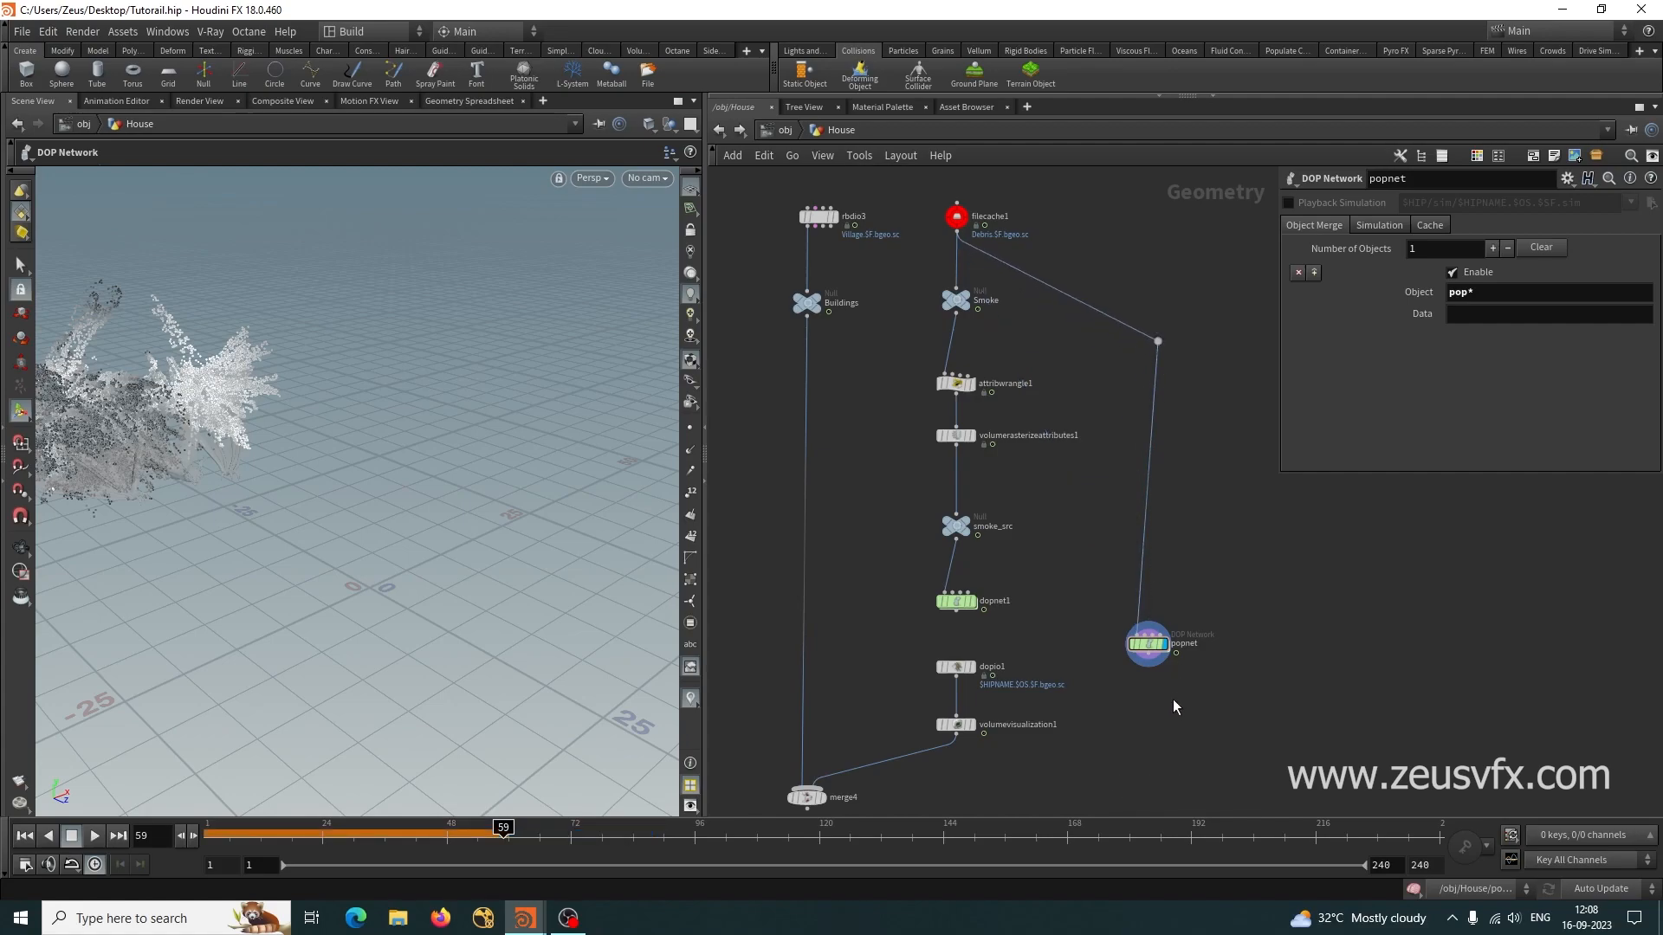
middle_click_drag(1180, 687, 1167, 578)
left_click_drag(1138, 538, 1168, 619)
Connect popnet's output to merge4 and display merge4 with the buildings and smoke.
middle_click_drag(971, 728, 1006, 650)
scroll(1009, 649, "down", 2)
left_click_drag(1169, 576, 874, 622)
mouse_move(876, 625)
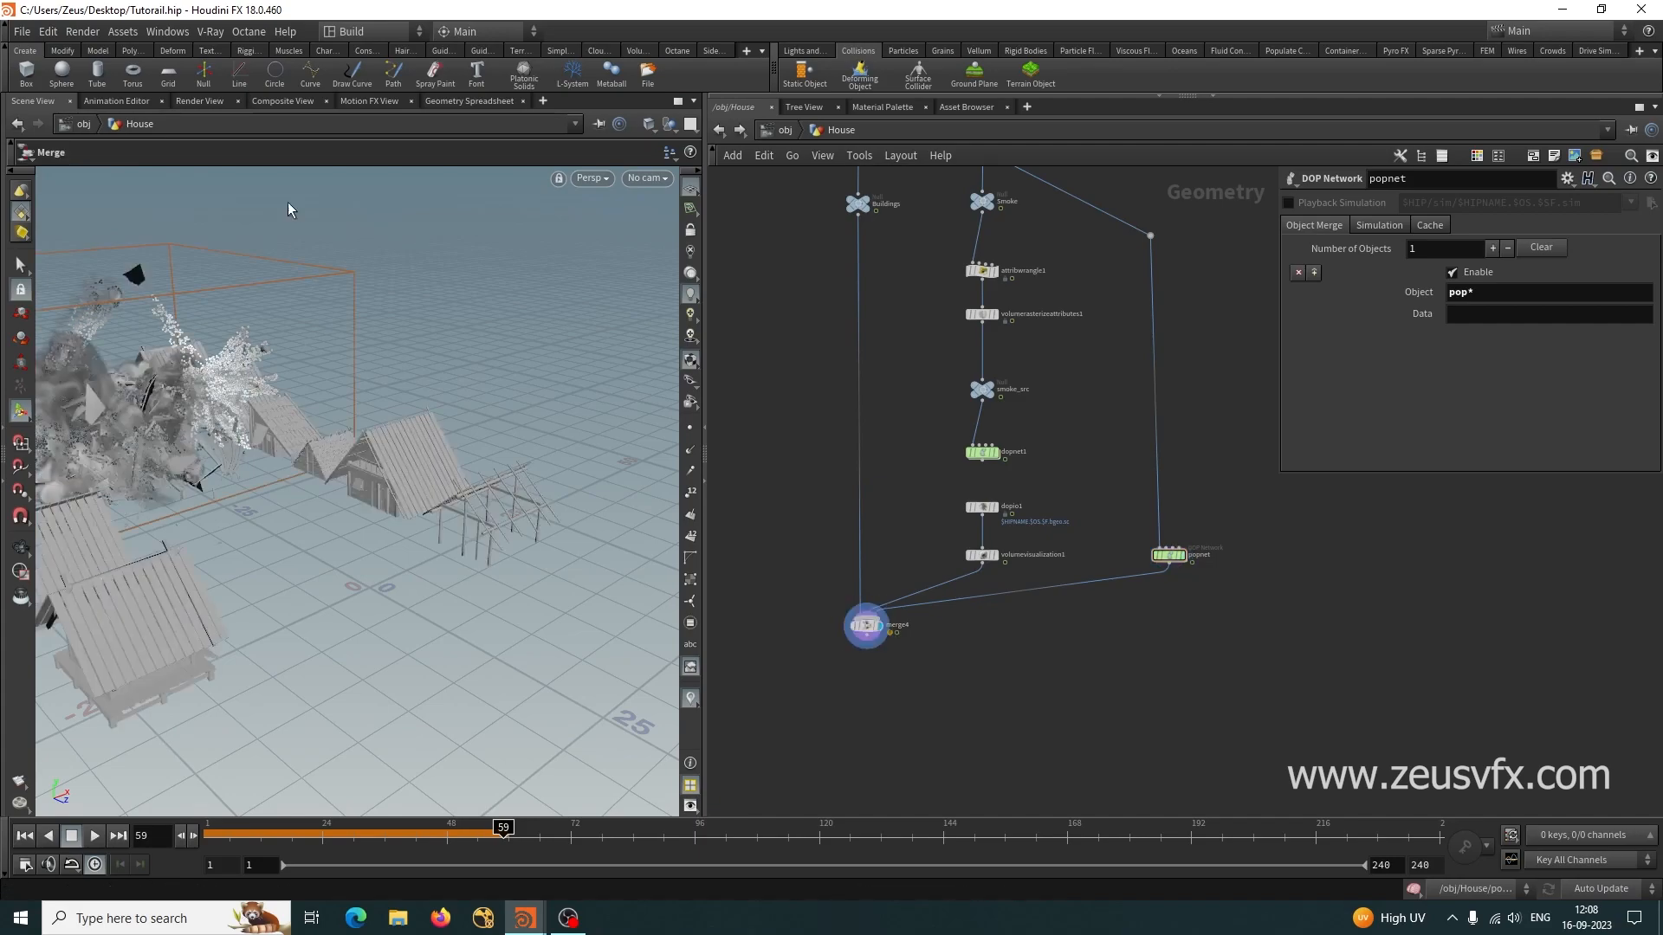
Go up to the object level and turn on the display of crowdsource in the Crowd network box.
left_click(785, 129)
left_click_drag(364, 536, 231, 497)
left_click(948, 341)
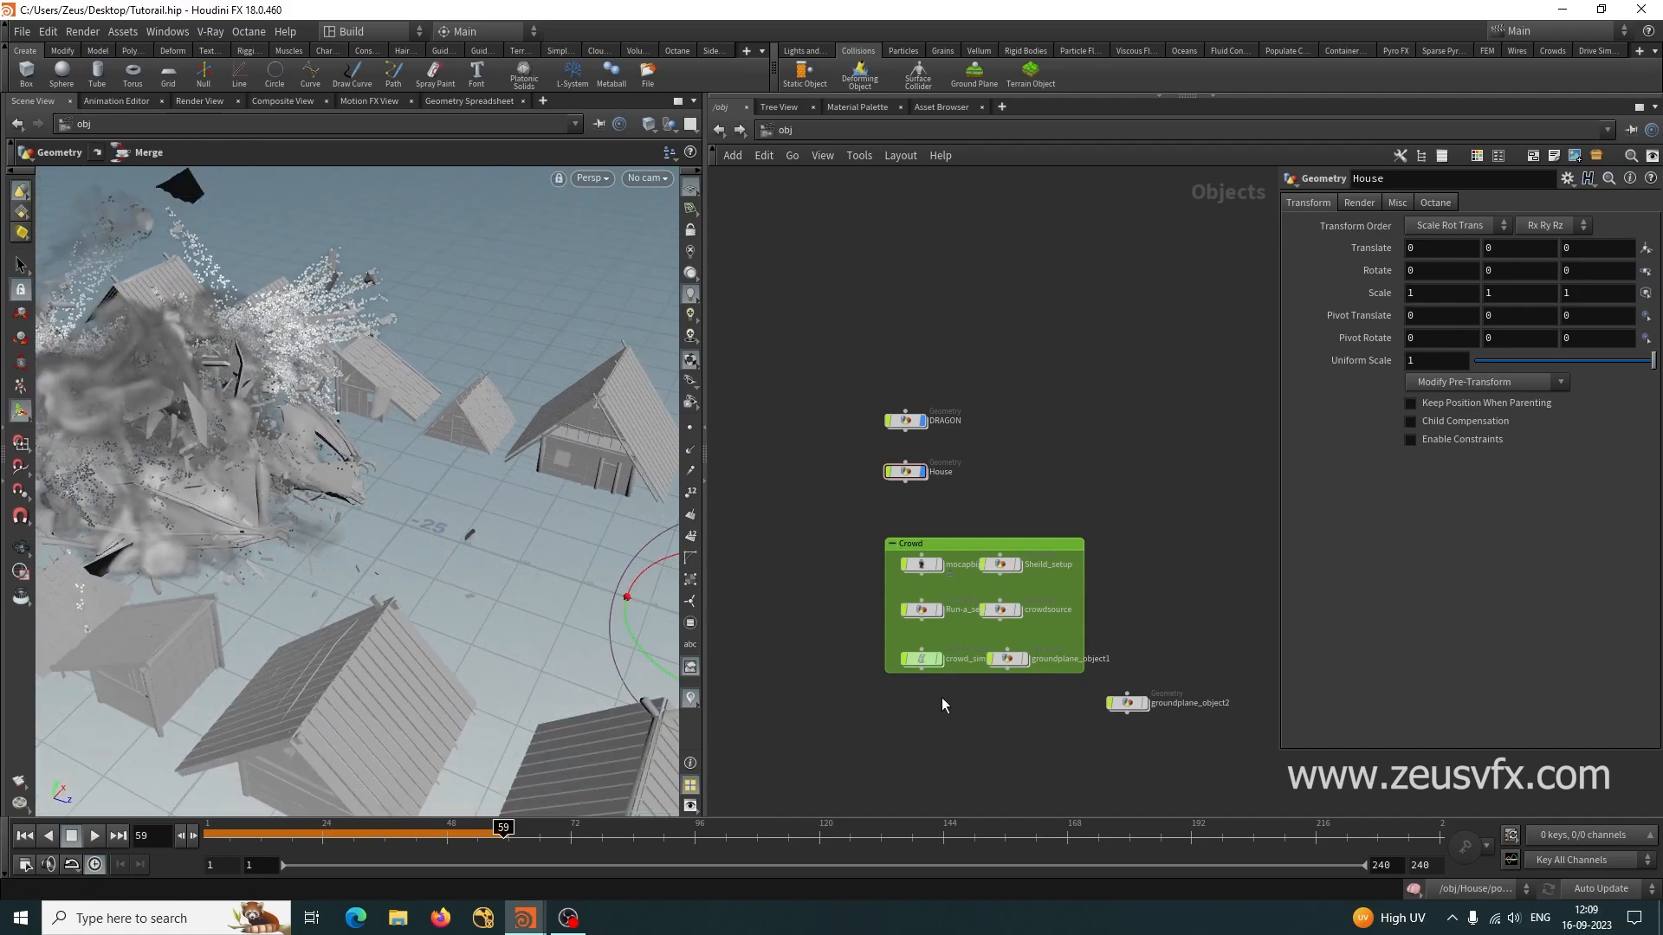
scroll(945, 698, "up", 4)
left_click(1070, 547)
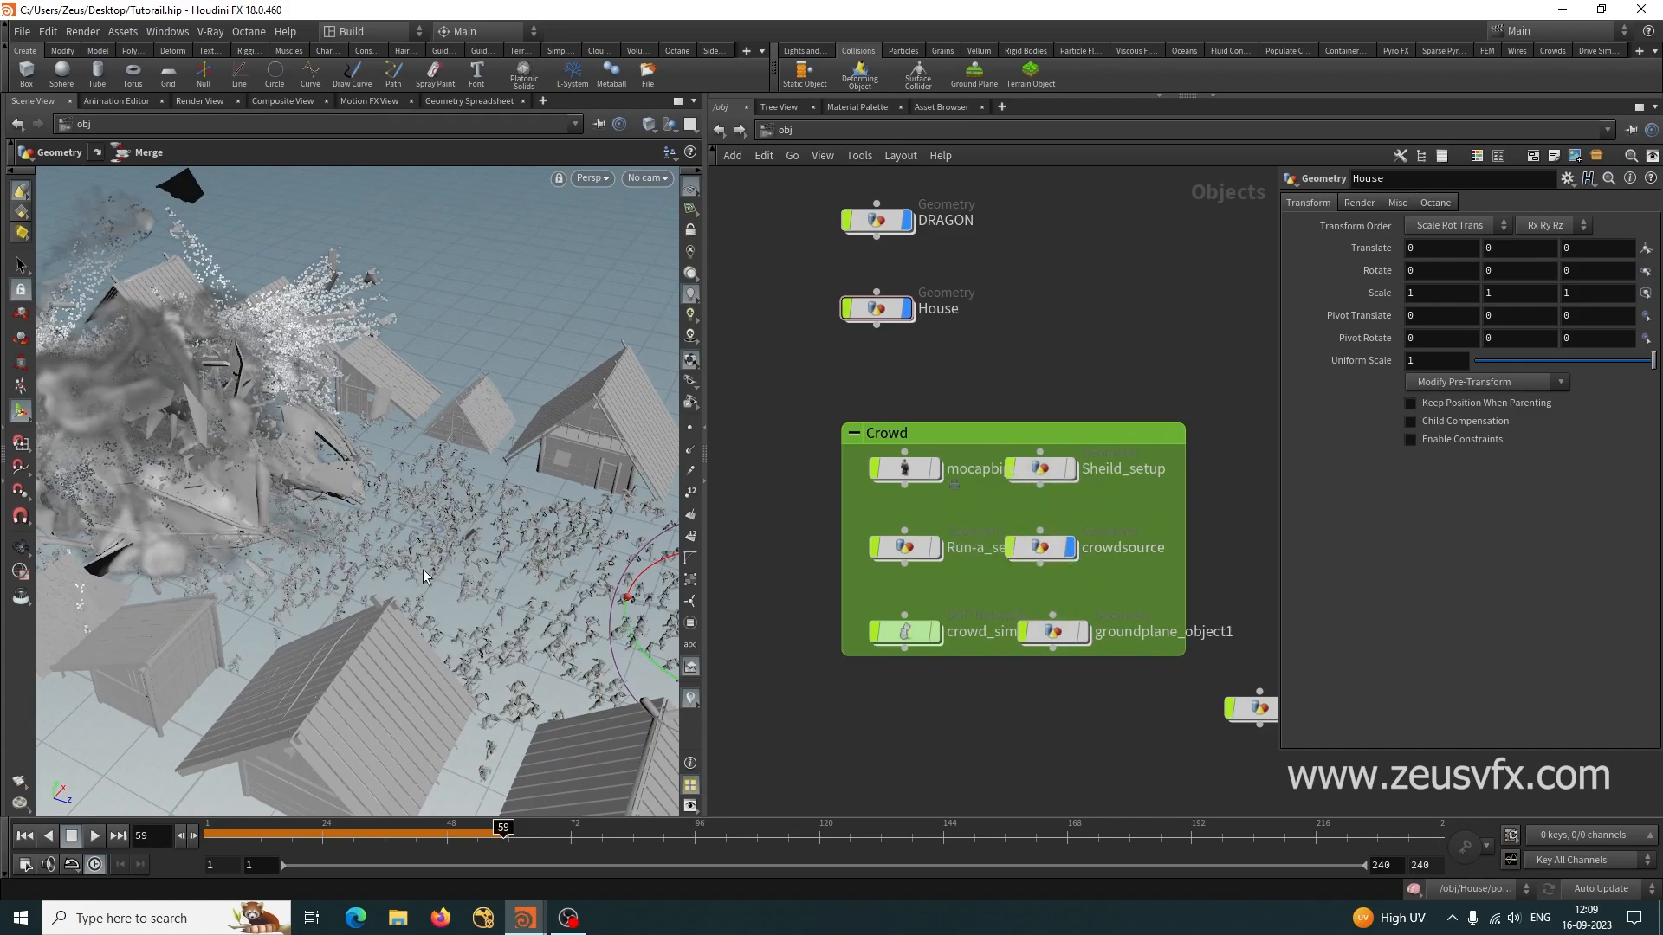
Orbit to a low view of the crowd facing the destroyed buildings and create a new camera from it.
key("Escape")
left_click_drag(485, 575, 655, 217)
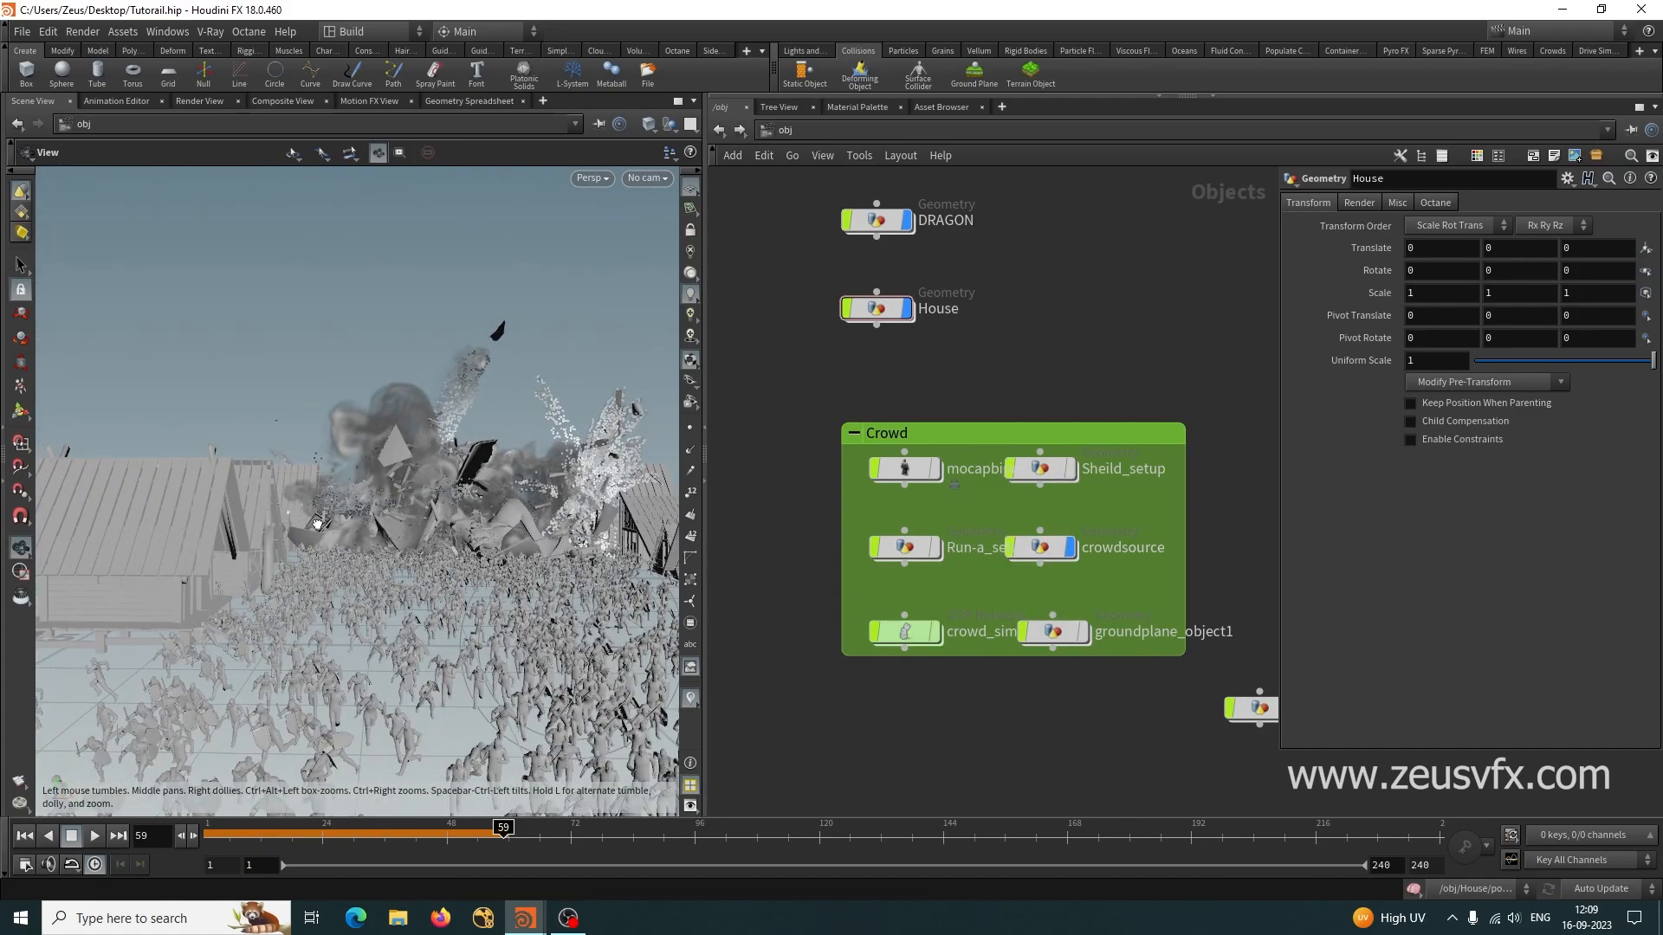
left_click(646, 178)
left_click(658, 227)
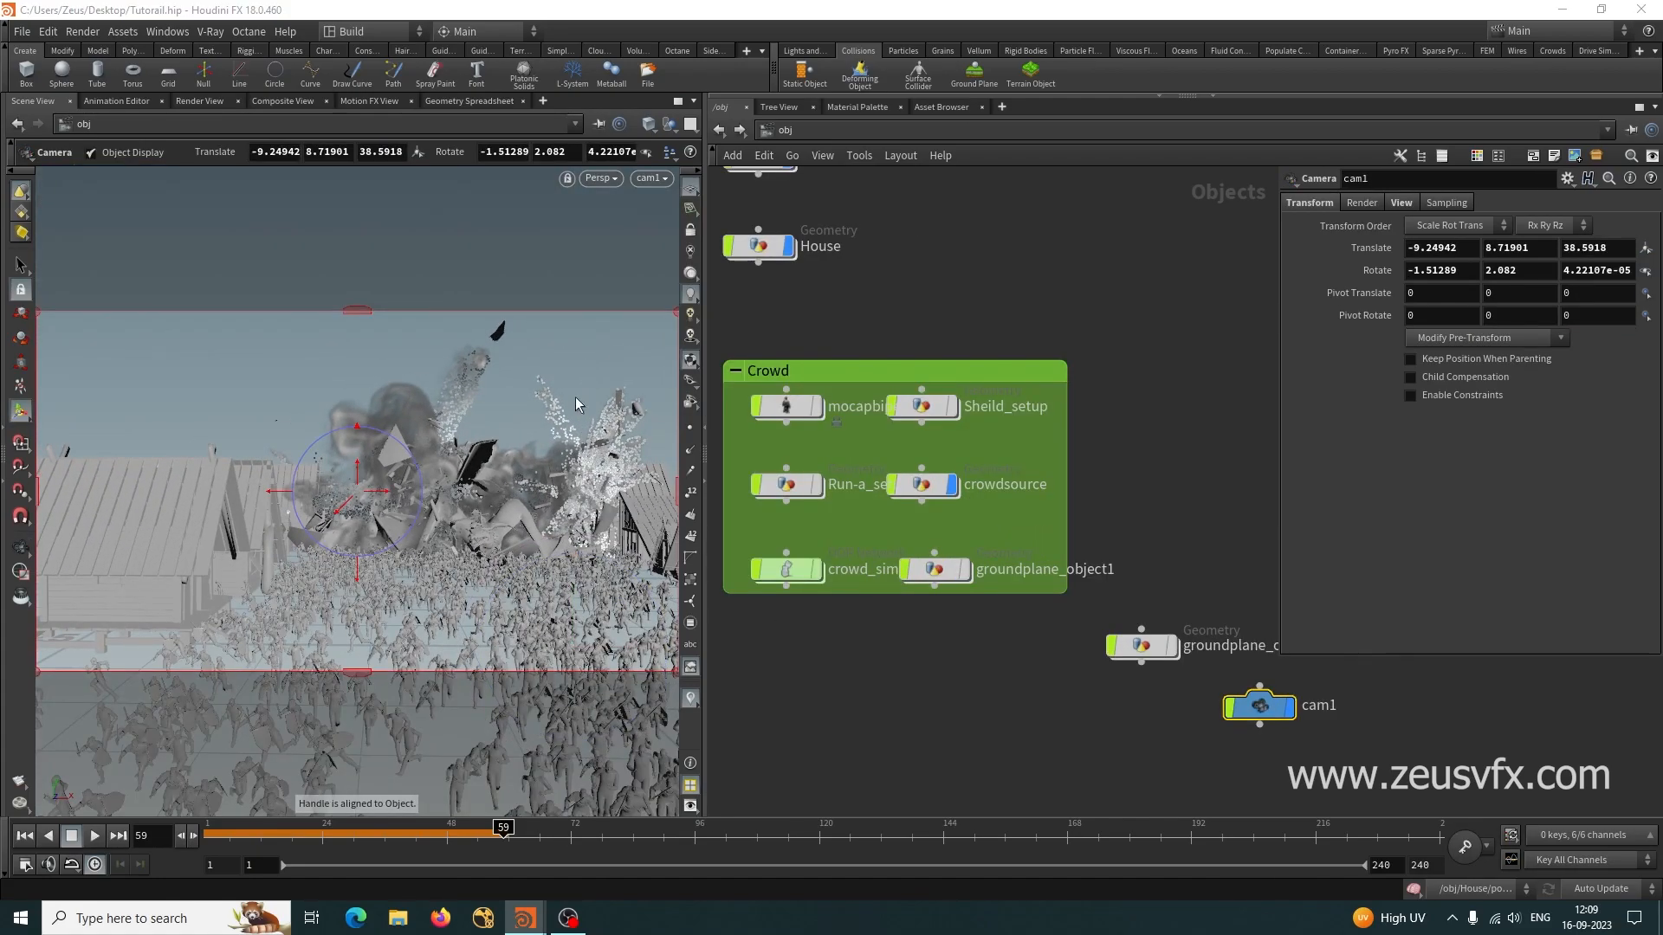
Widen the viewport, lock cam1 to the view, and reframe it closer to the crowd at about 1.25, 3.21, 31.22.
left_click_drag(704, 313, 852, 277)
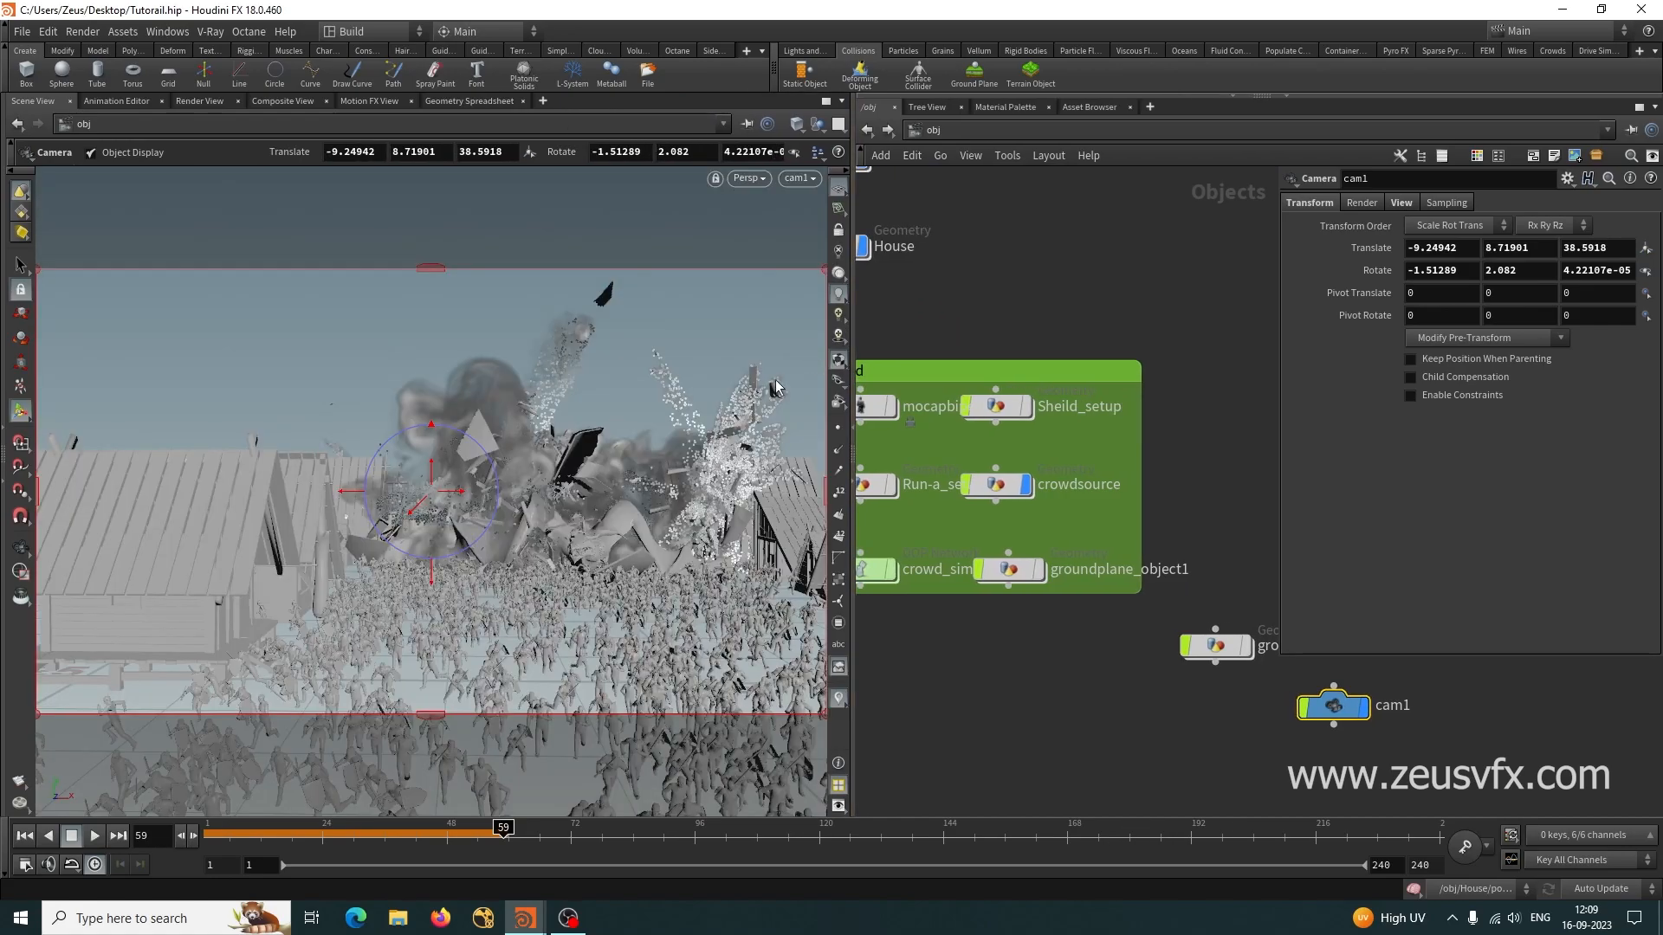
left_click(838, 229)
key("Escape")
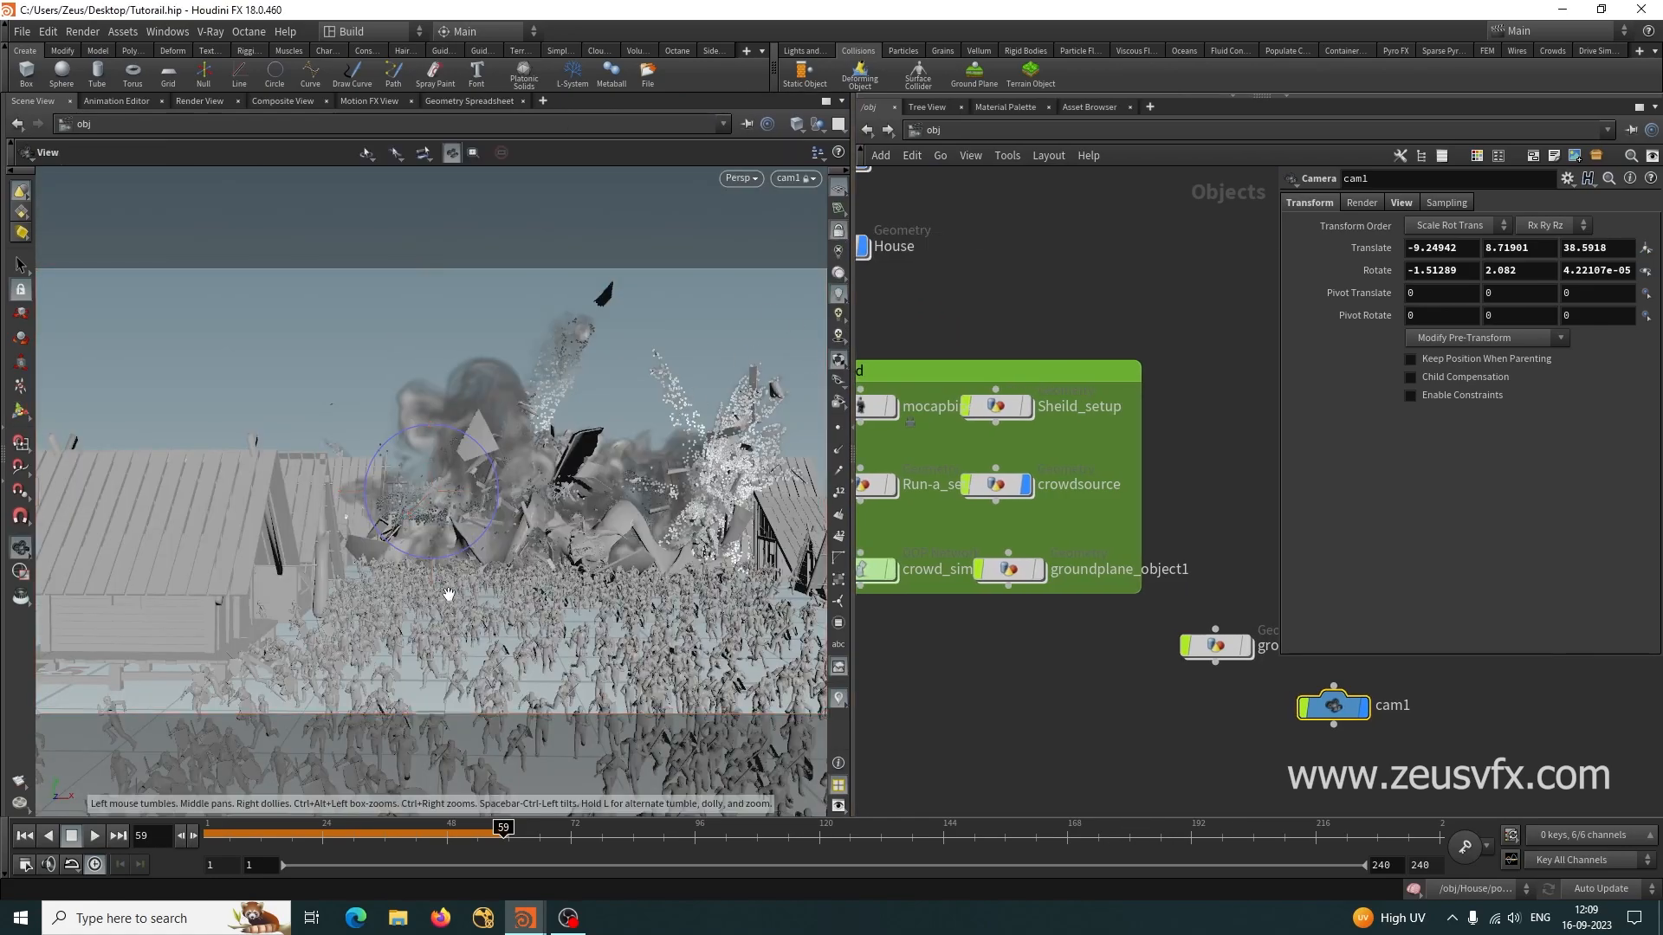
middle_click_drag(541, 583, 411, 517)
right_click_drag(456, 511, 501, 504)
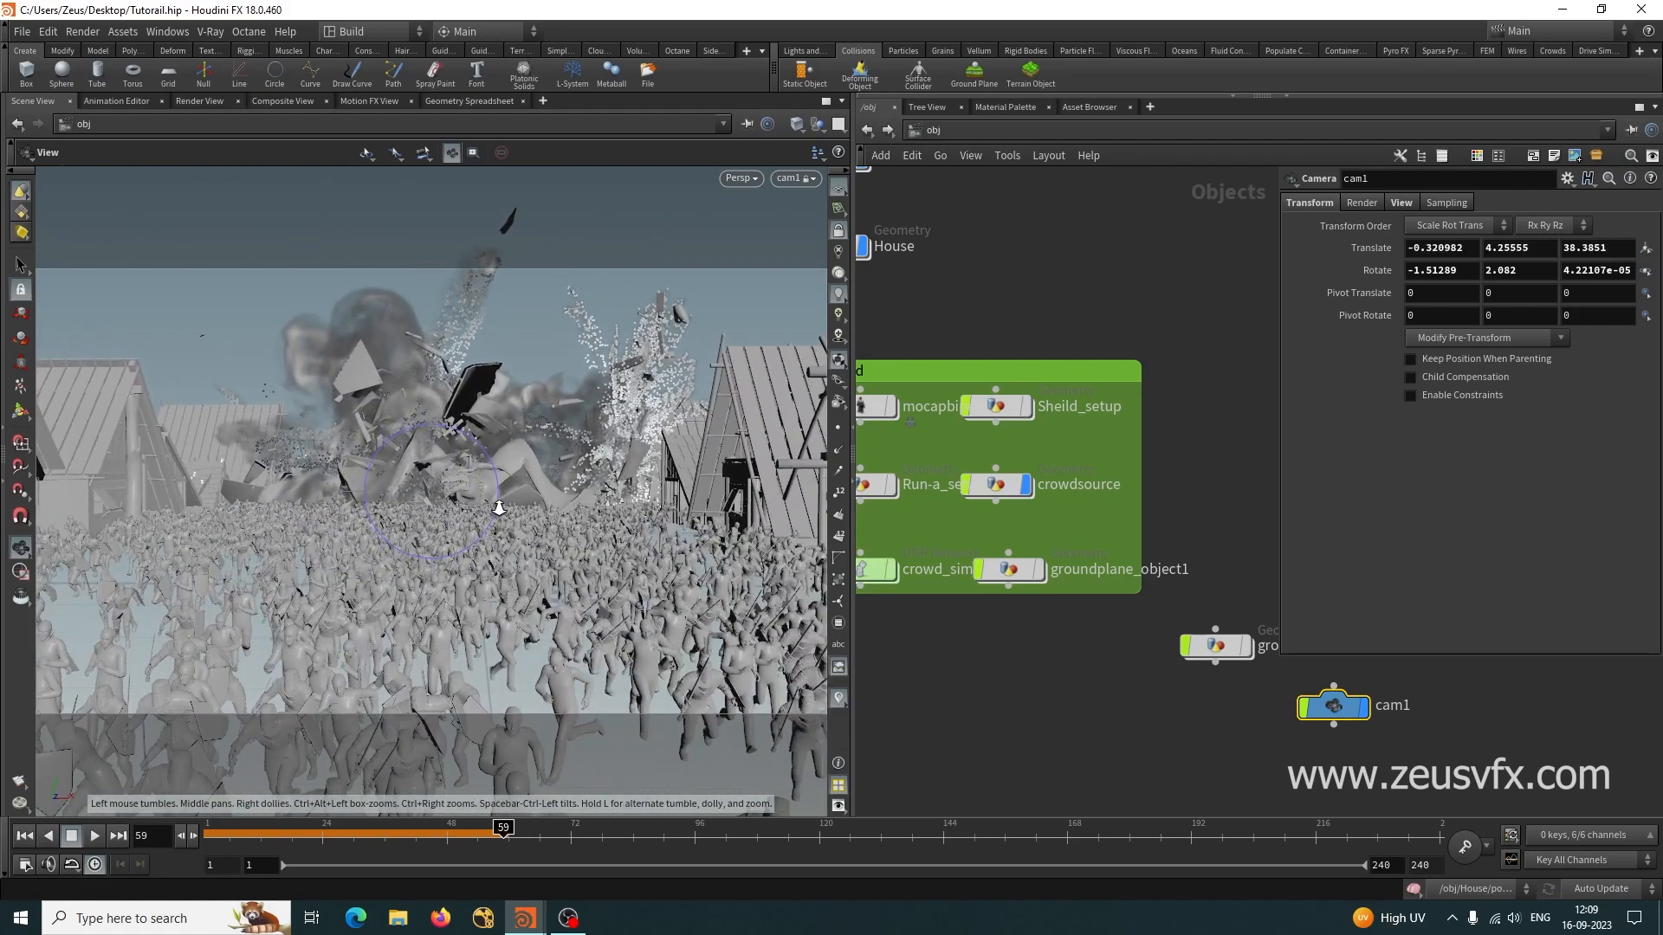
middle_click_drag(502, 504, 473, 496)
key("Return")
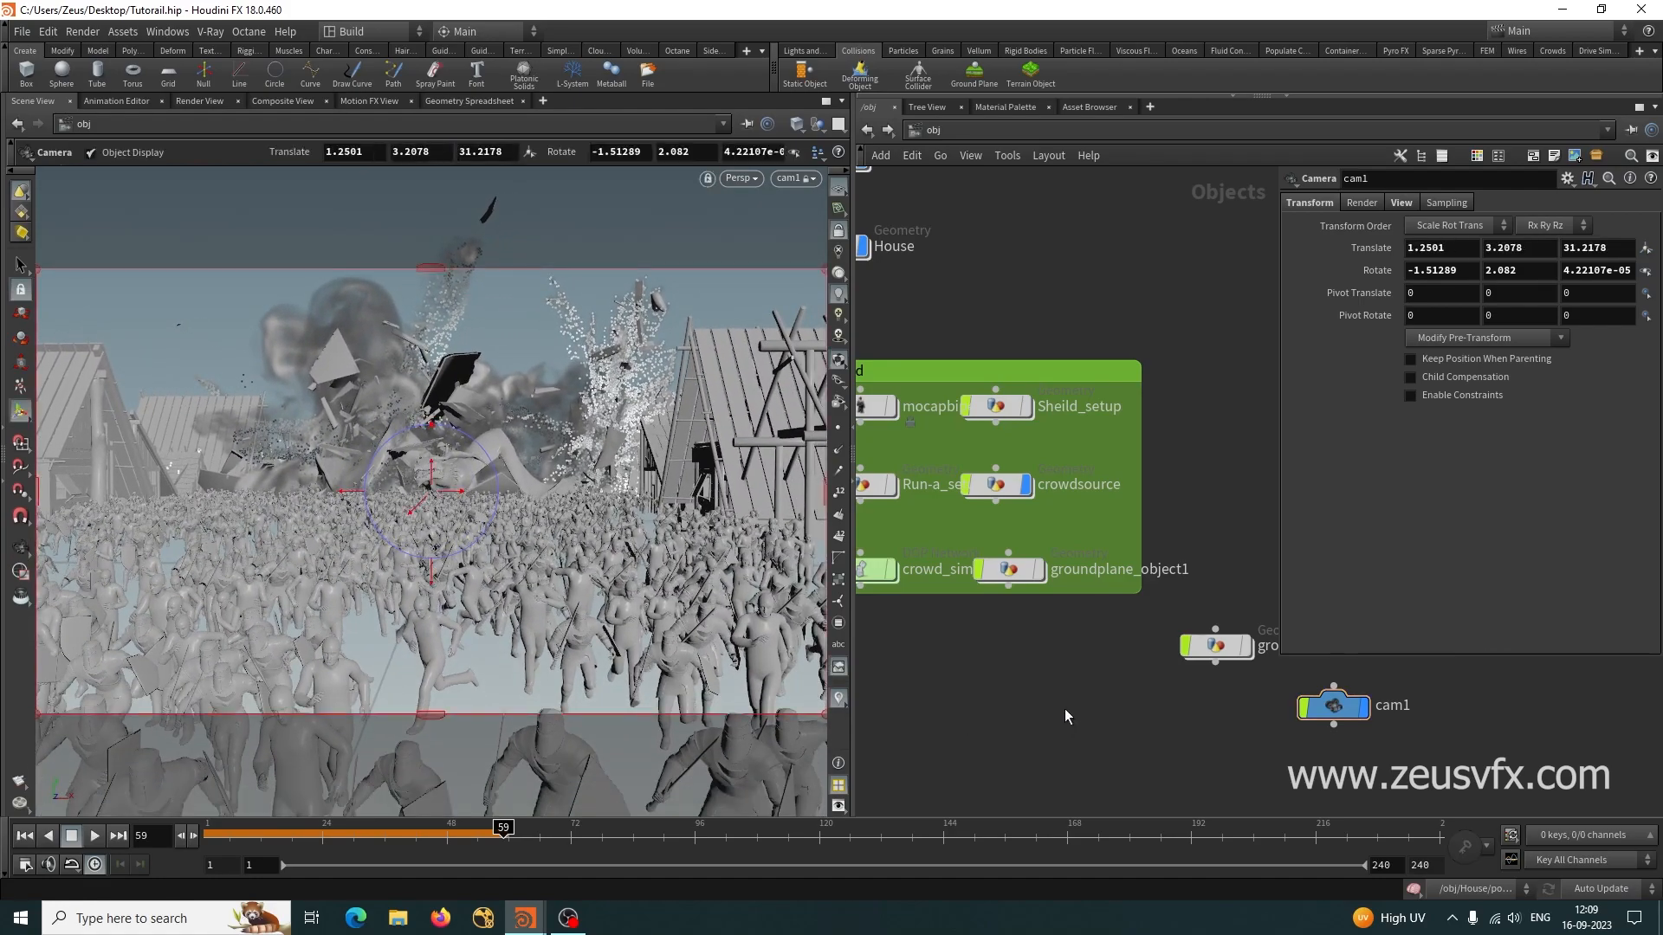
scroll(1063, 709, "down", 5)
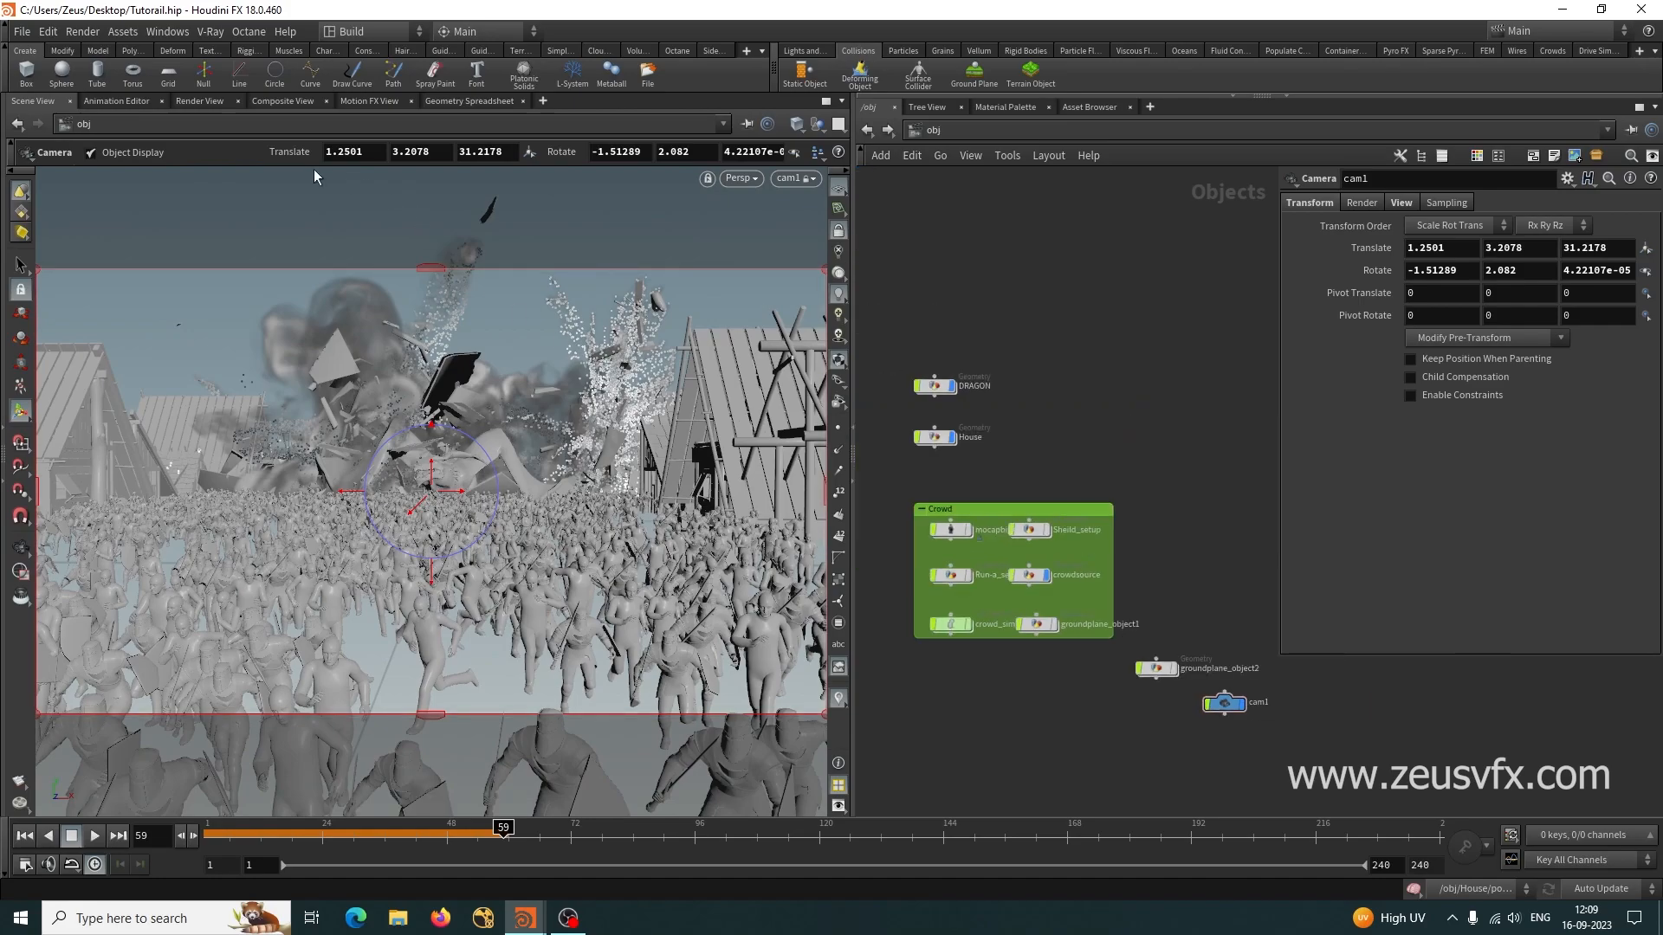
left_click(87, 33)
mouse_move(125, 58)
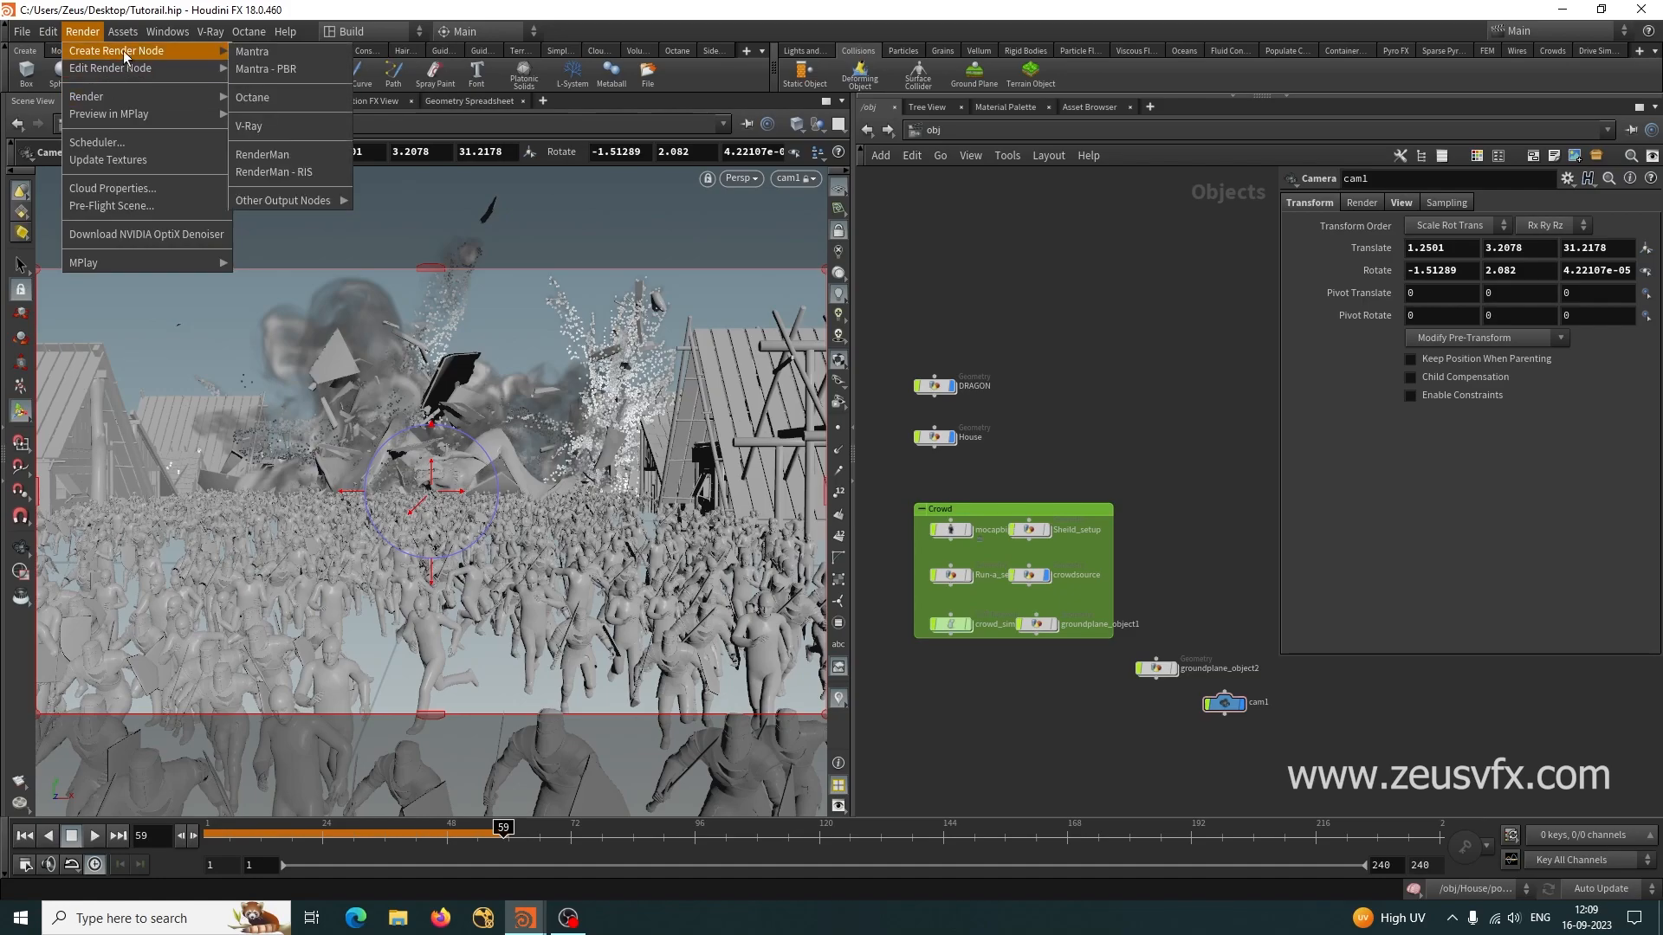
mouse_move(263, 40)
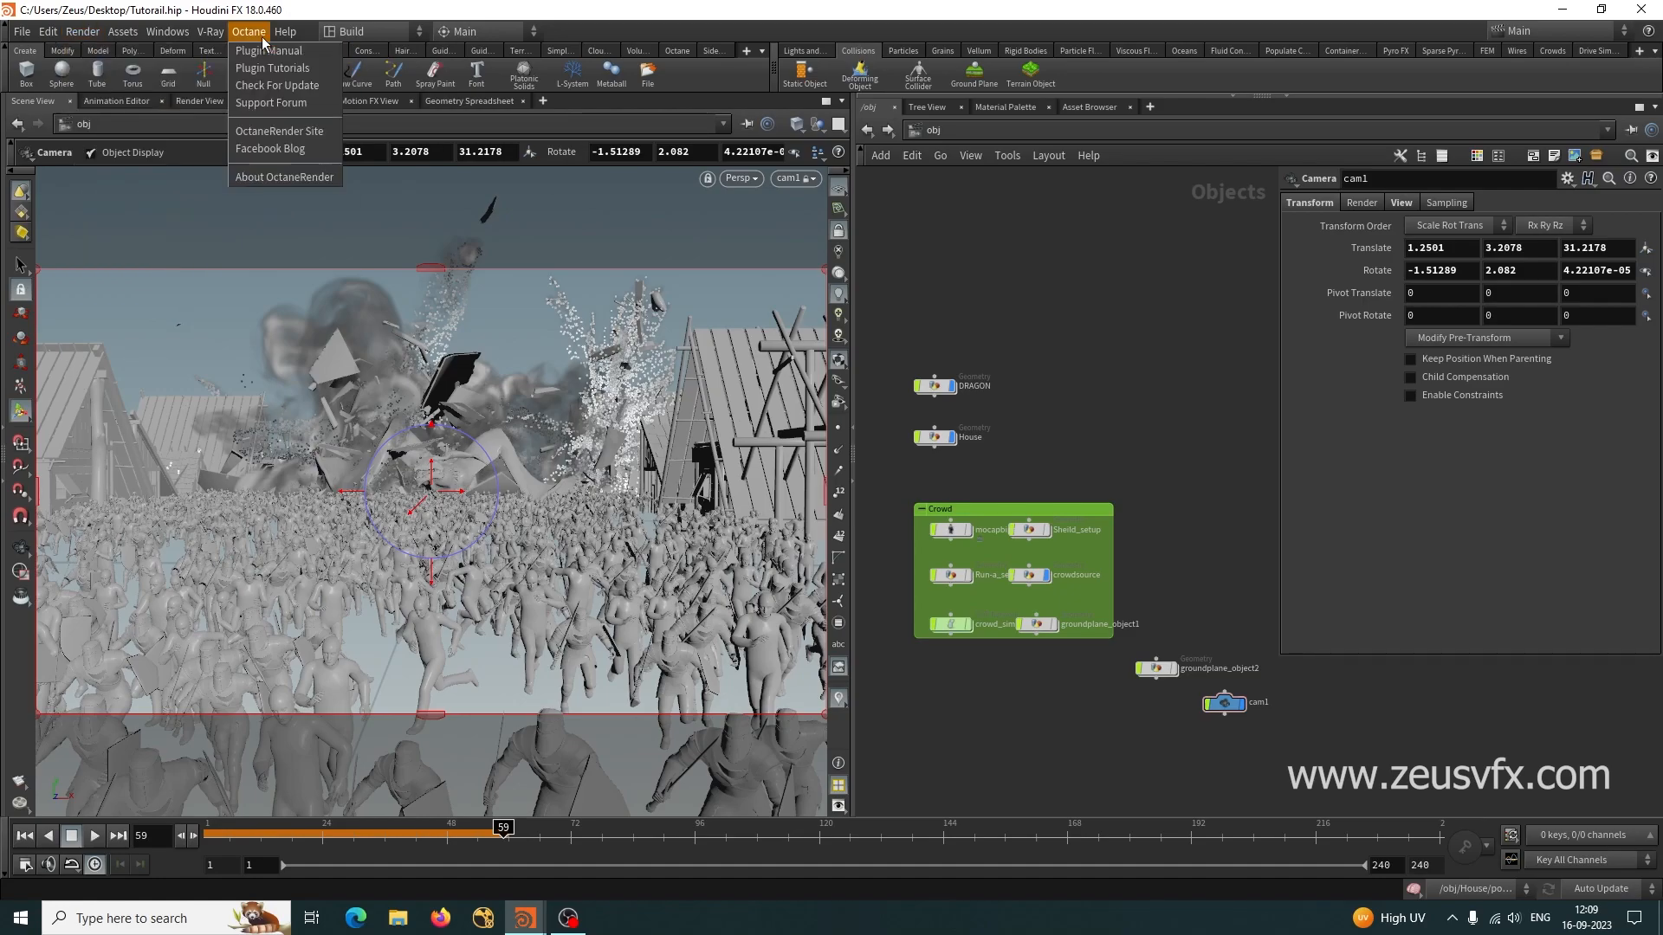
left_click(381, 38)
left_click(381, 38)
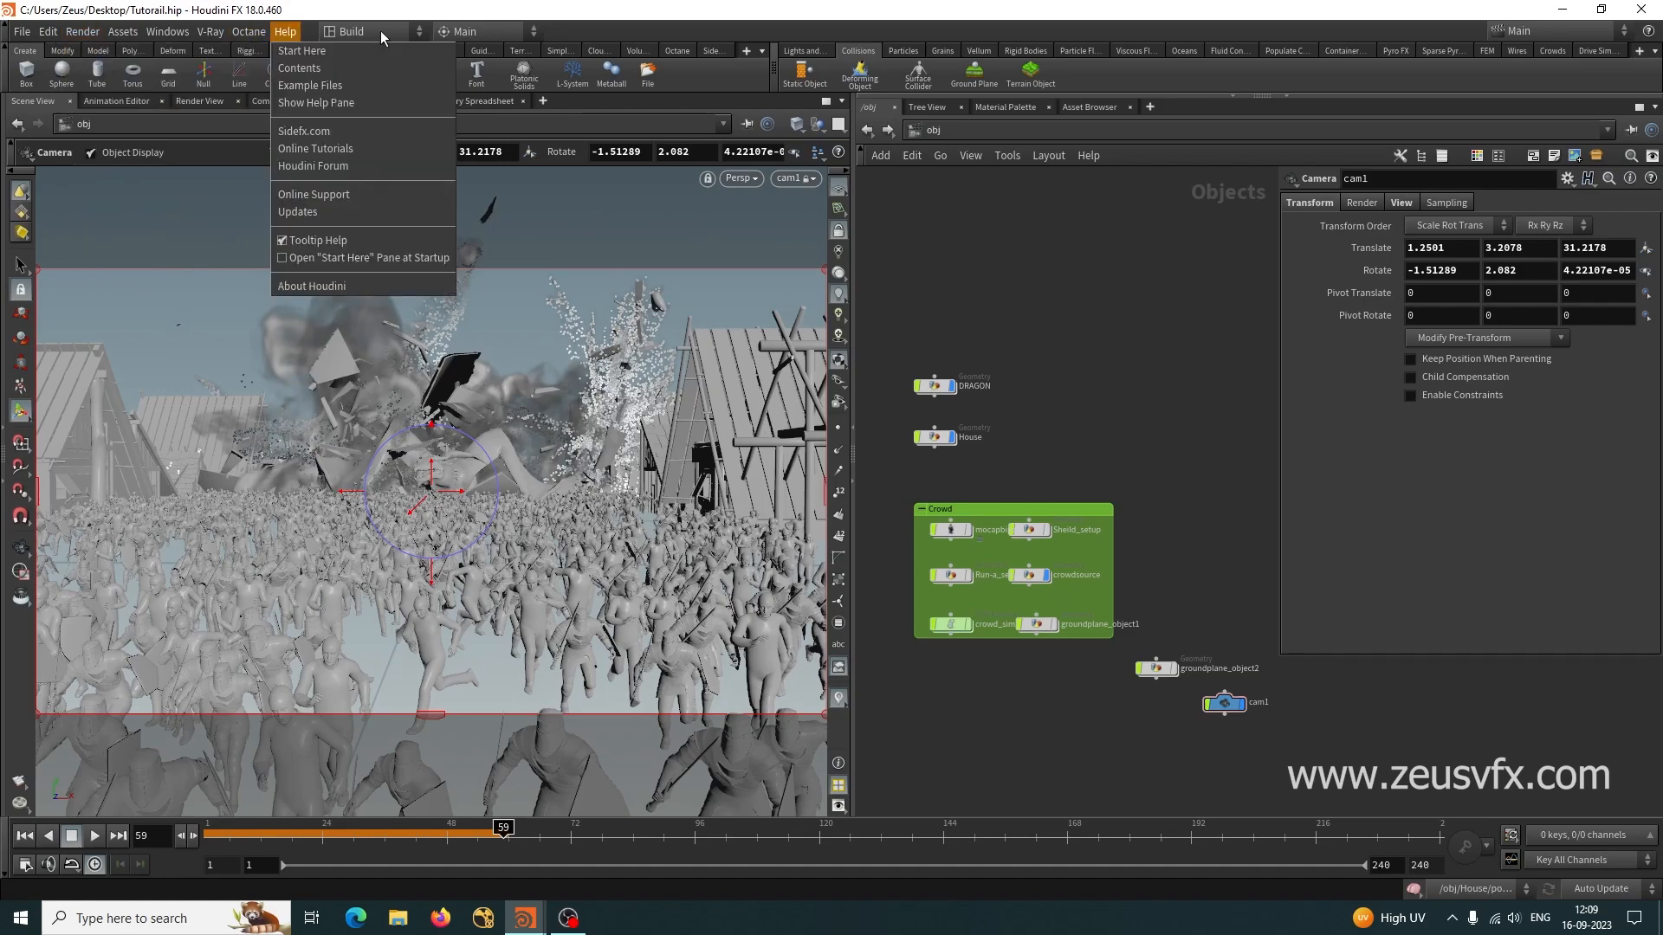
left_click(370, 38)
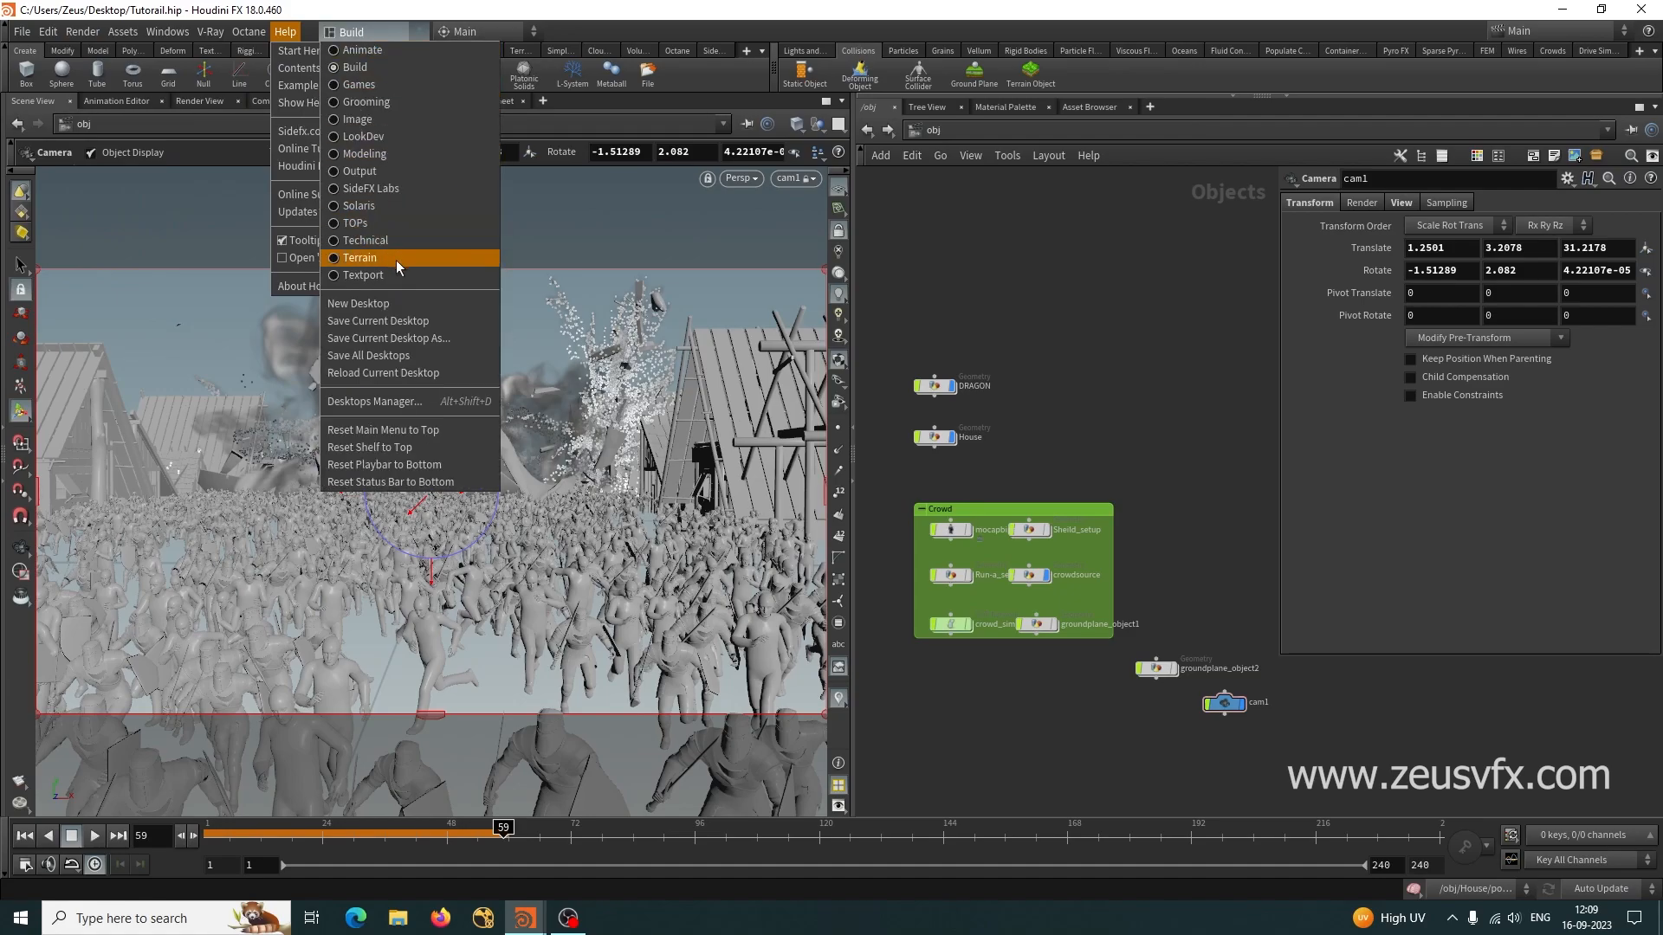
left_click(1077, 254)
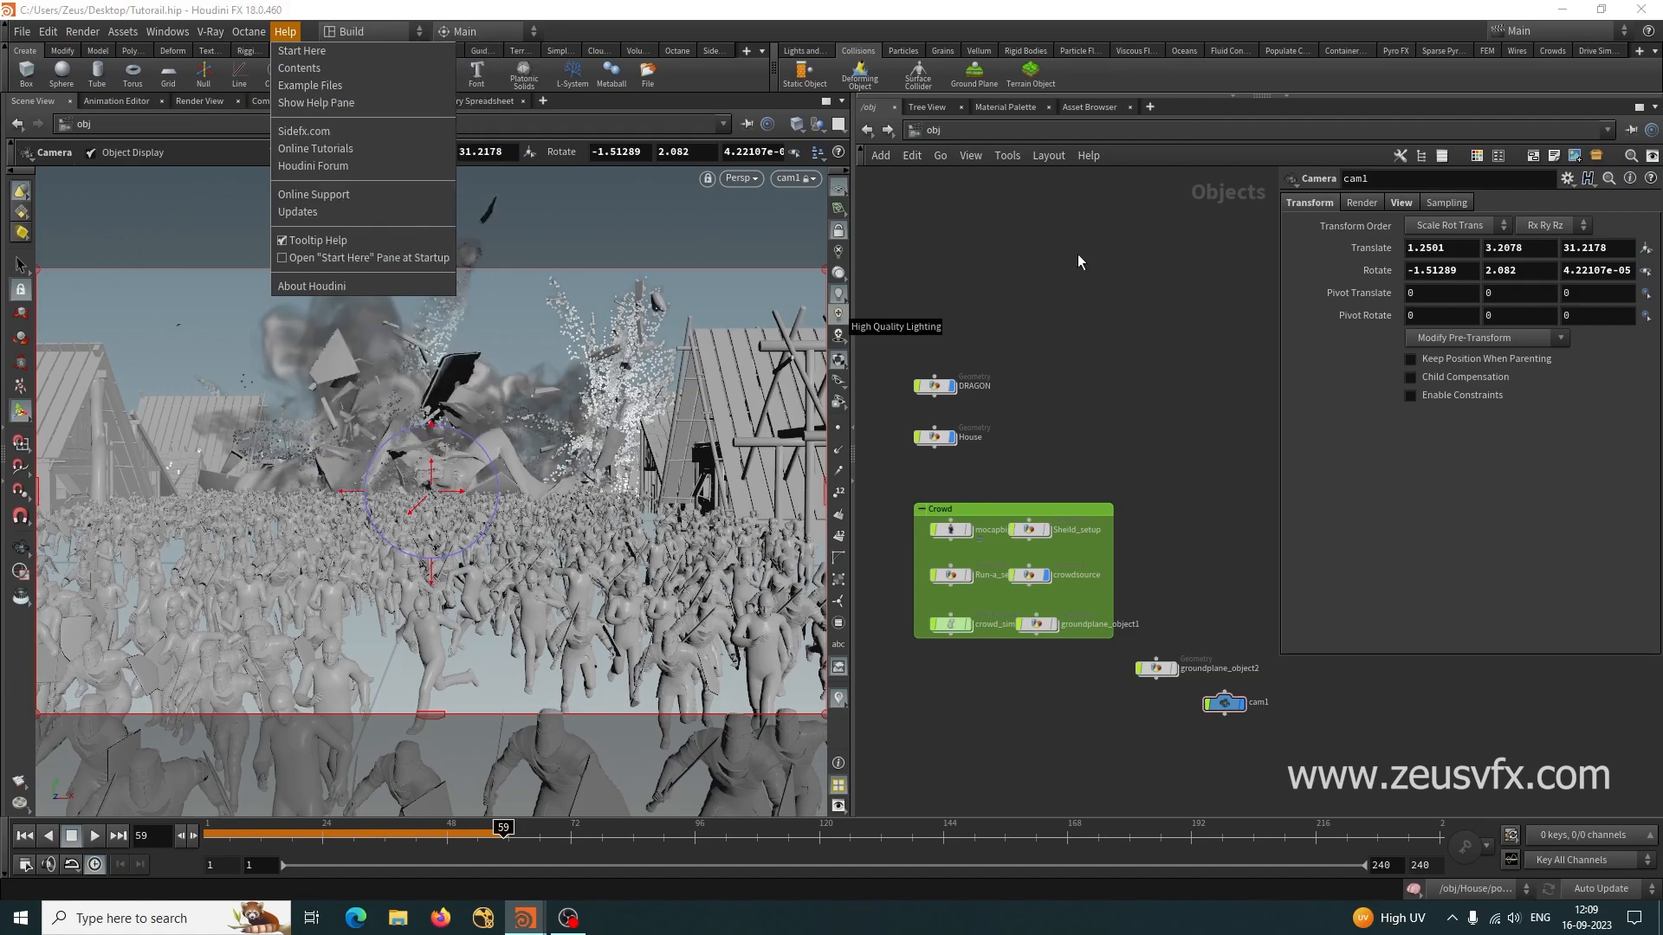
left_click(283, 39)
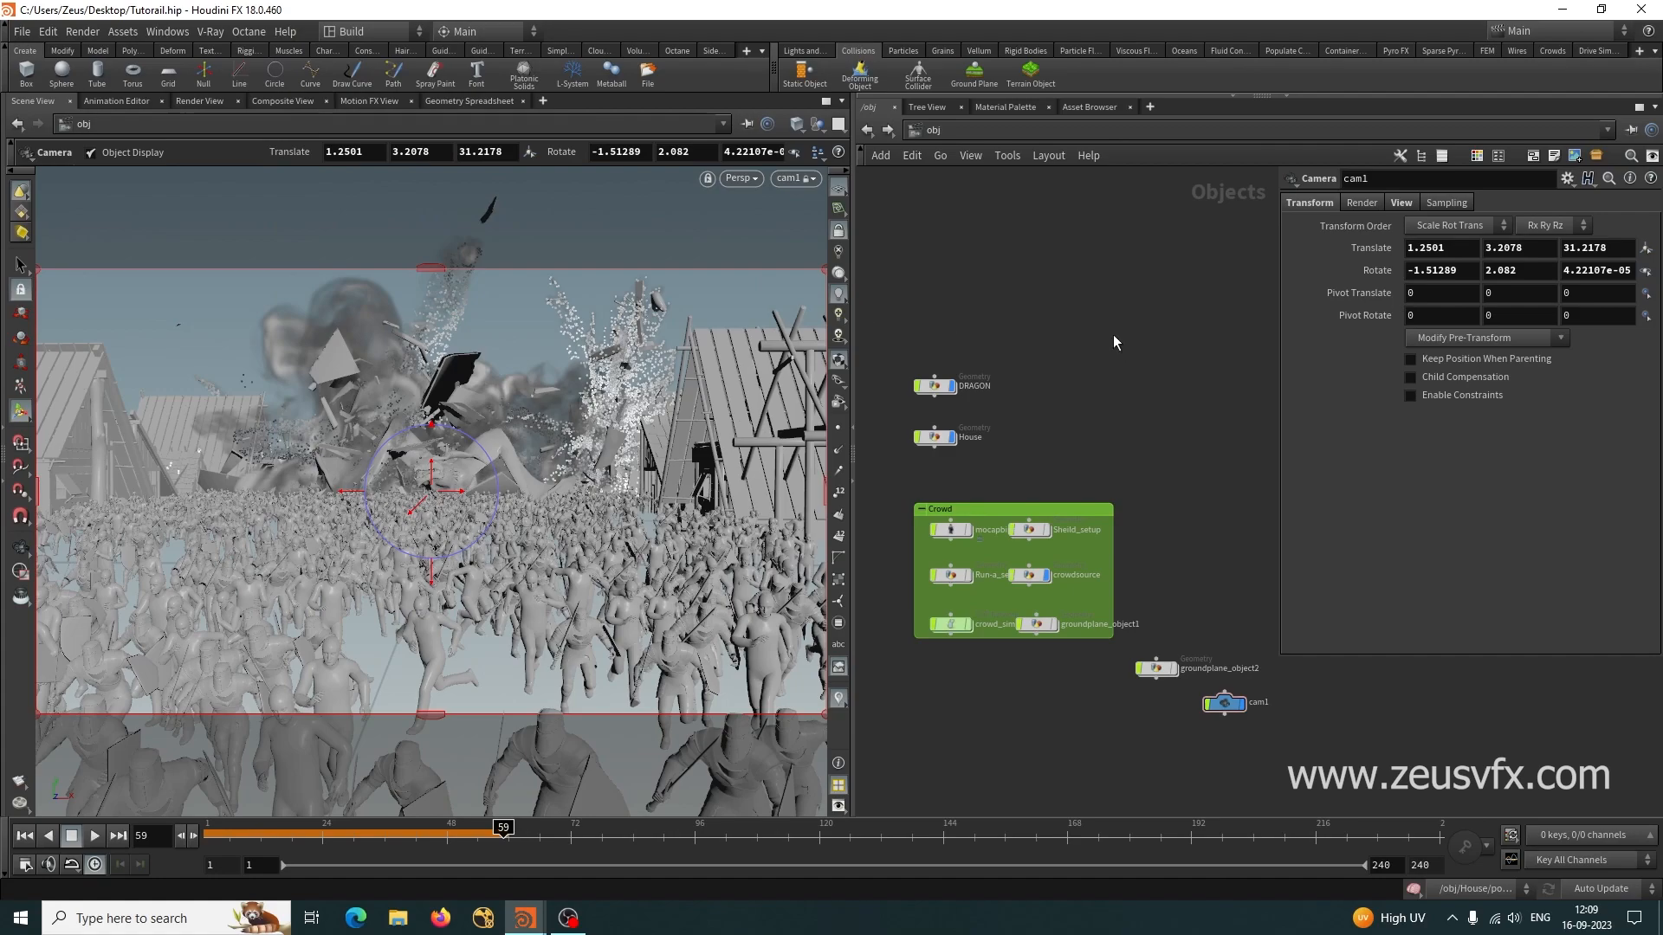
left_click(82, 31)
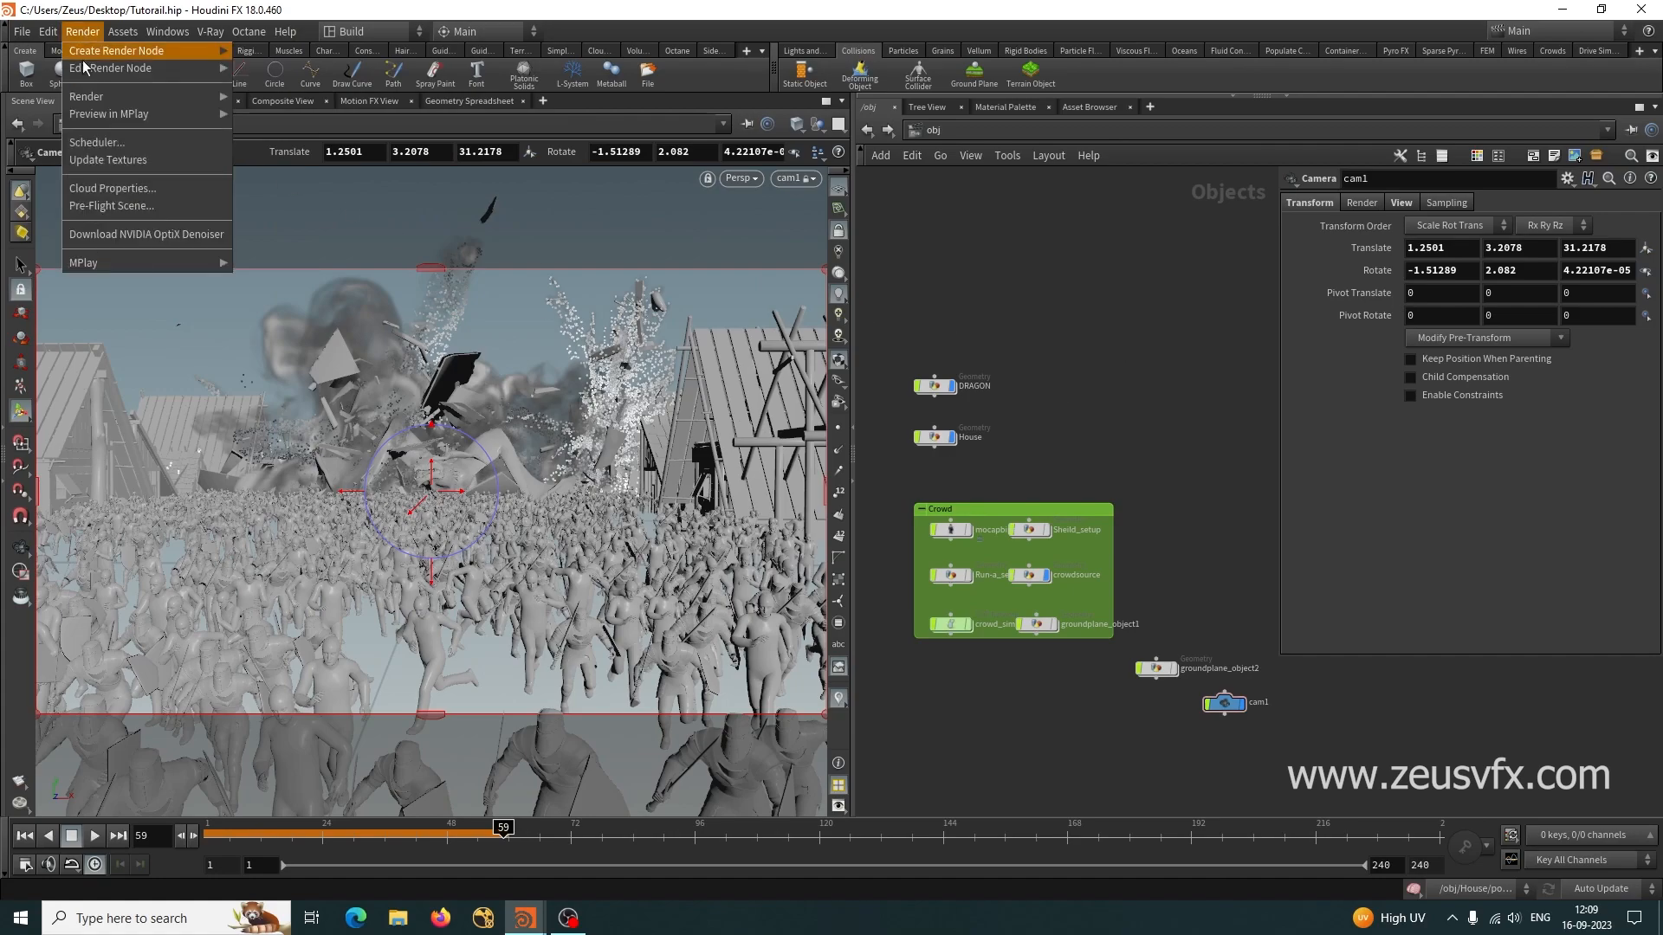
mouse_move(182, 52)
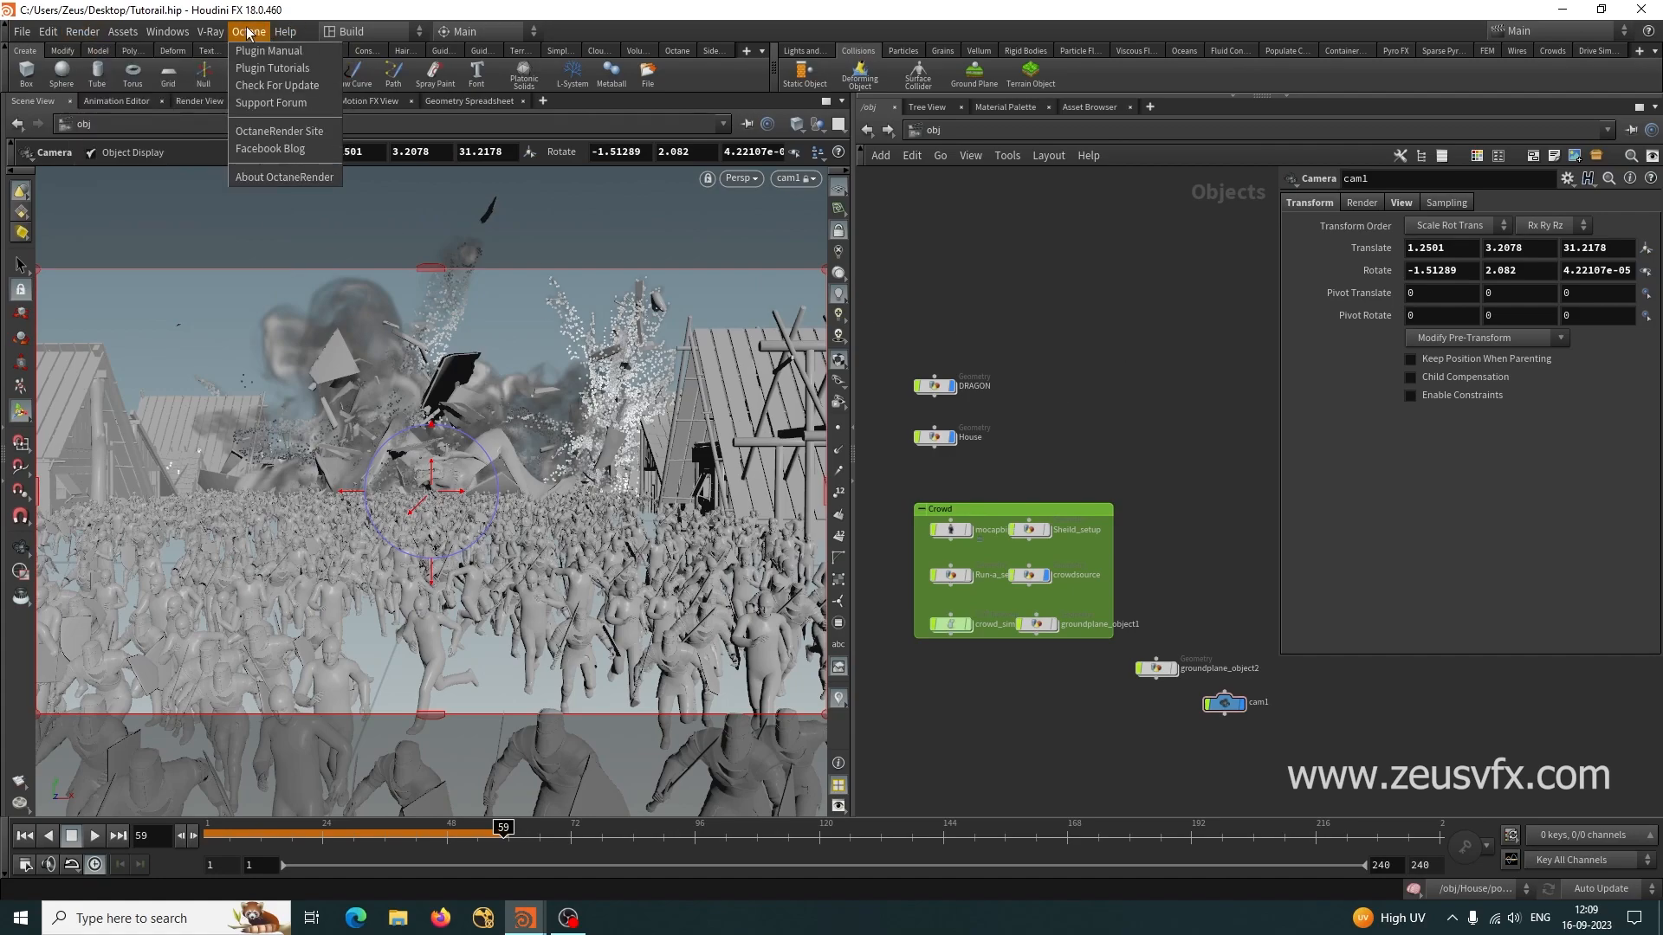
left_click(1099, 382)
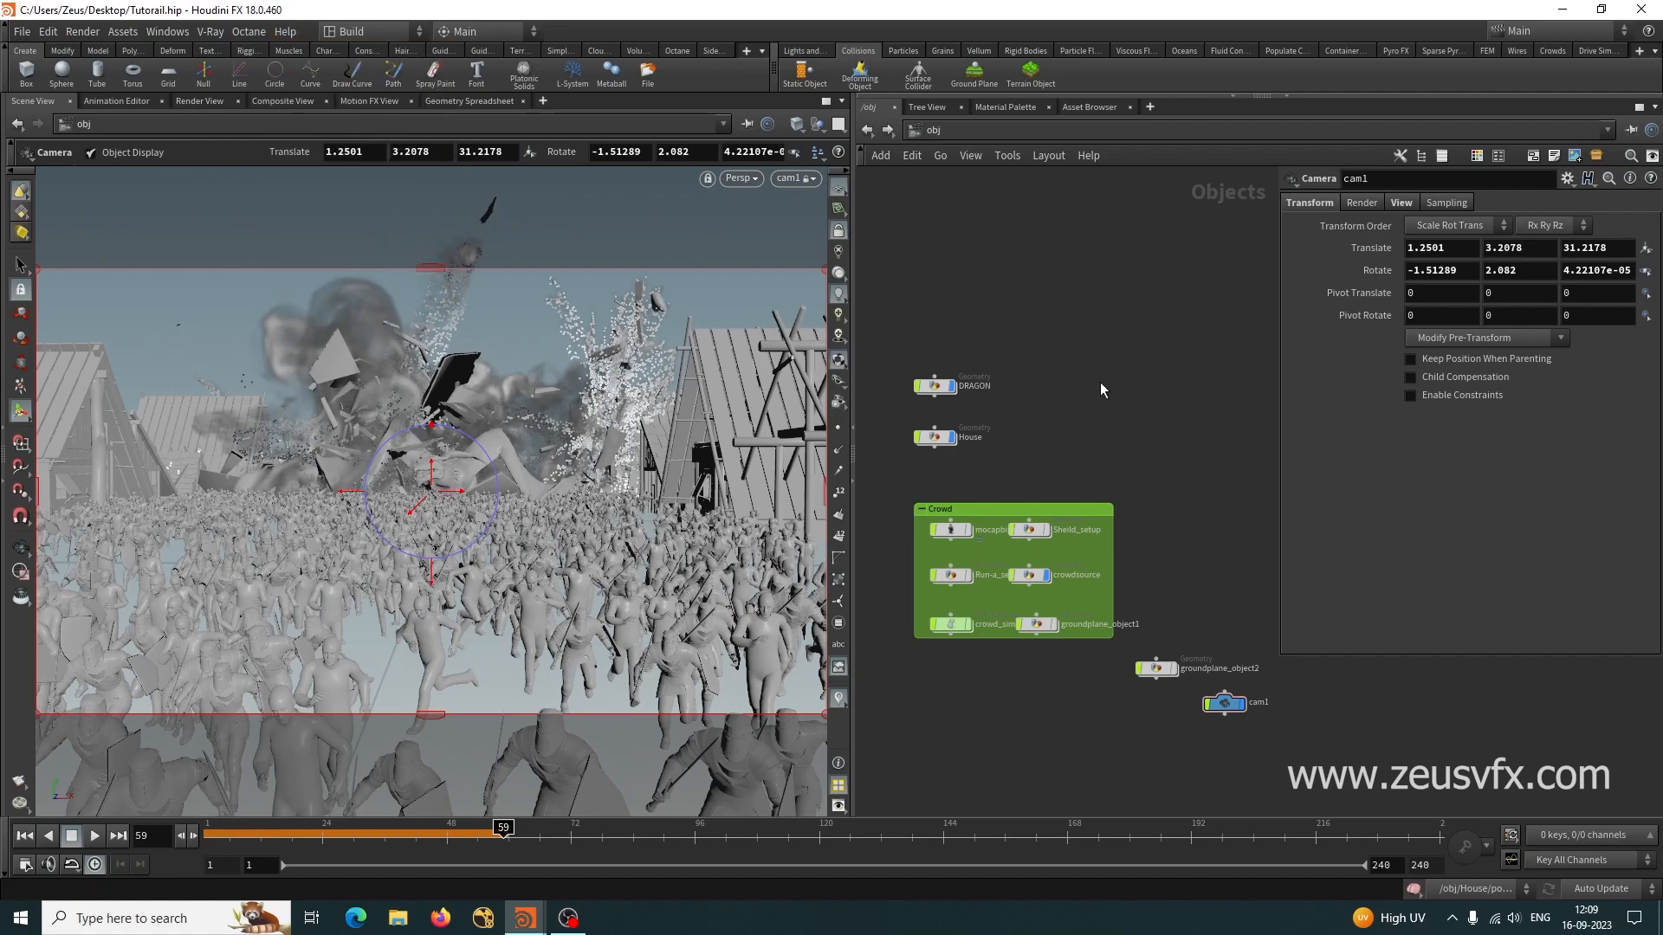